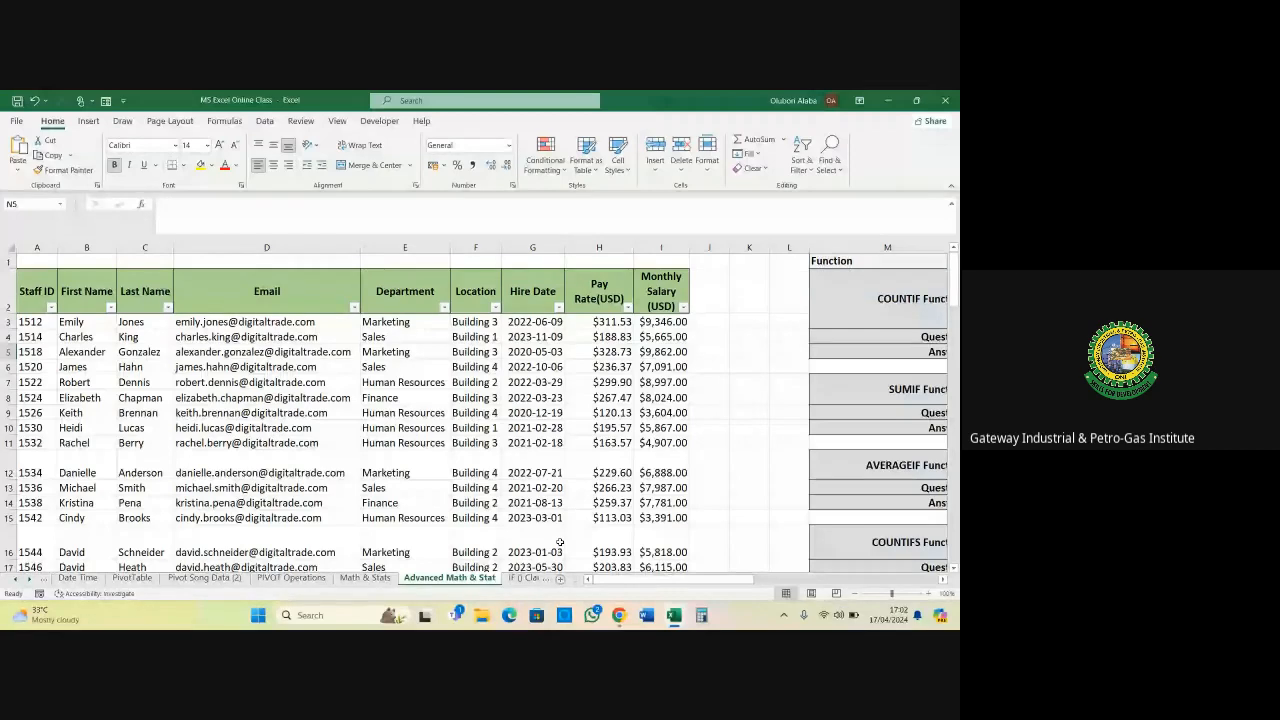
# Review the listed function exercises in columns M and N, from COUNTIF through AVERAGEIFS, with their descriptions and questions
pyautogui.moveTo(639, 580); pyautogui.dragTo(754, 580)
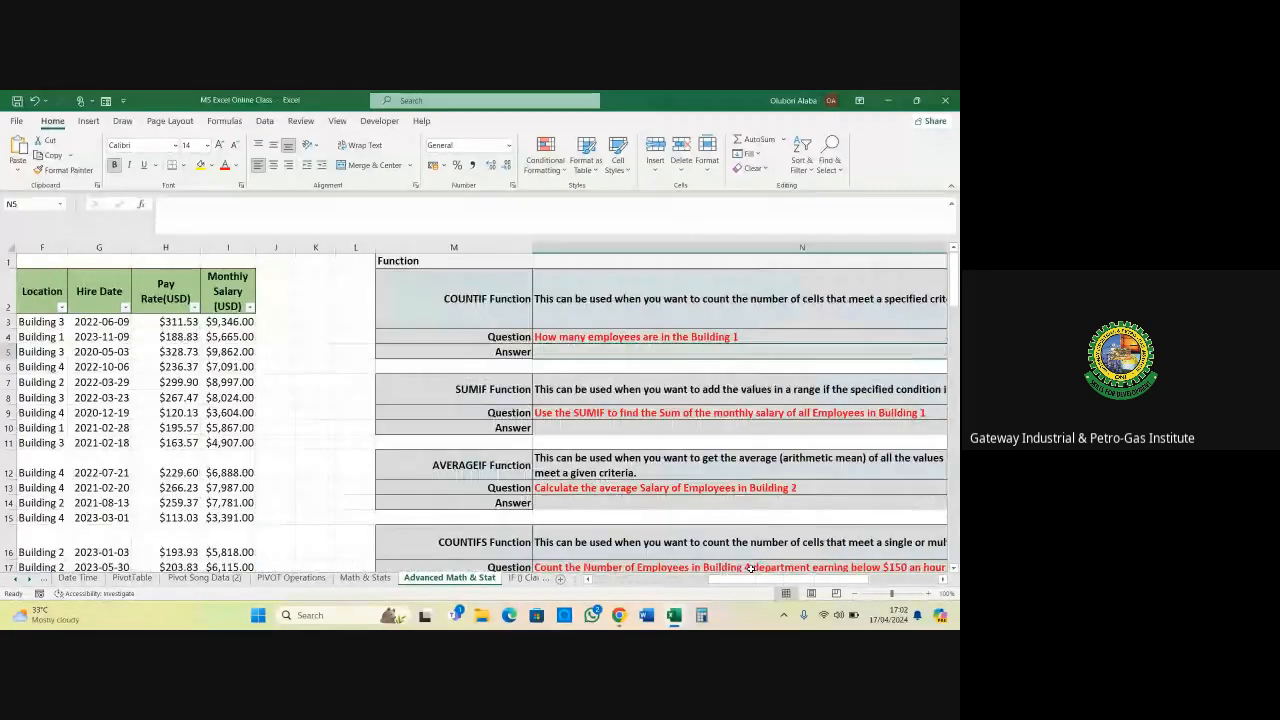
pyautogui.click(472, 315)
pyautogui.click(488, 392)
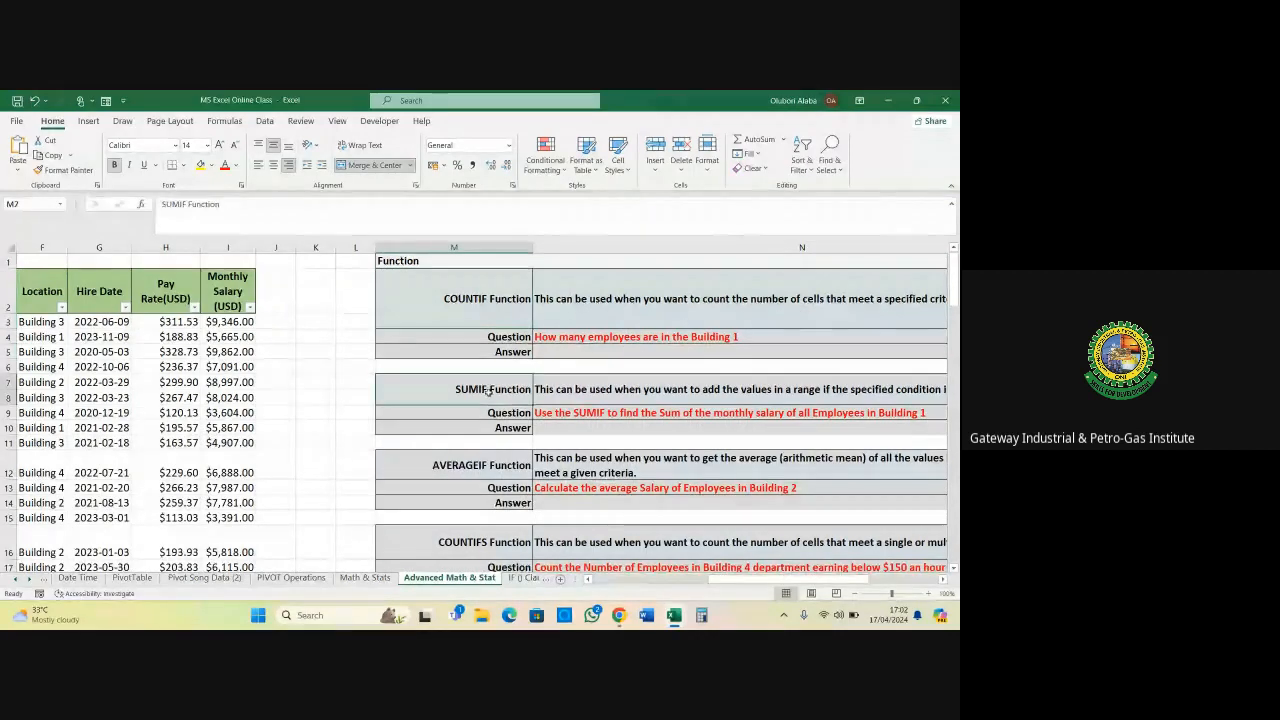
pyautogui.click(484, 465)
pyautogui.scroll(-1, 483, 462)
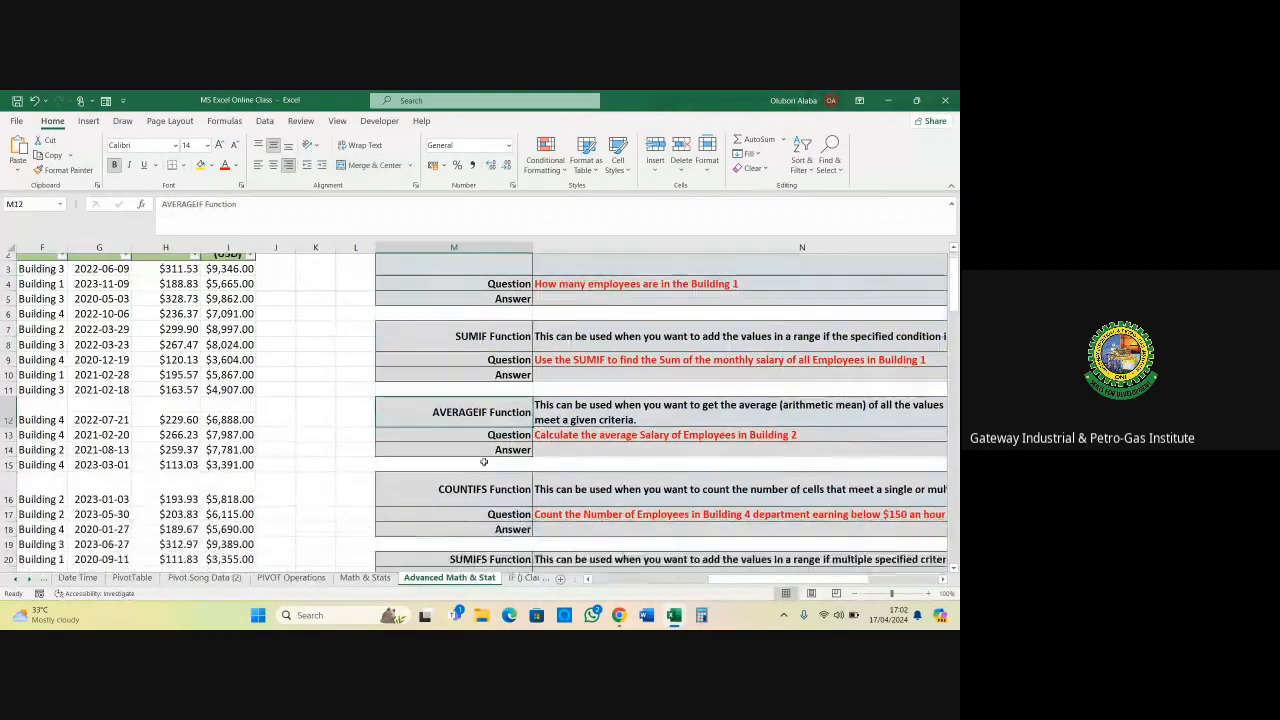
pyautogui.scroll(-2, 483, 462)
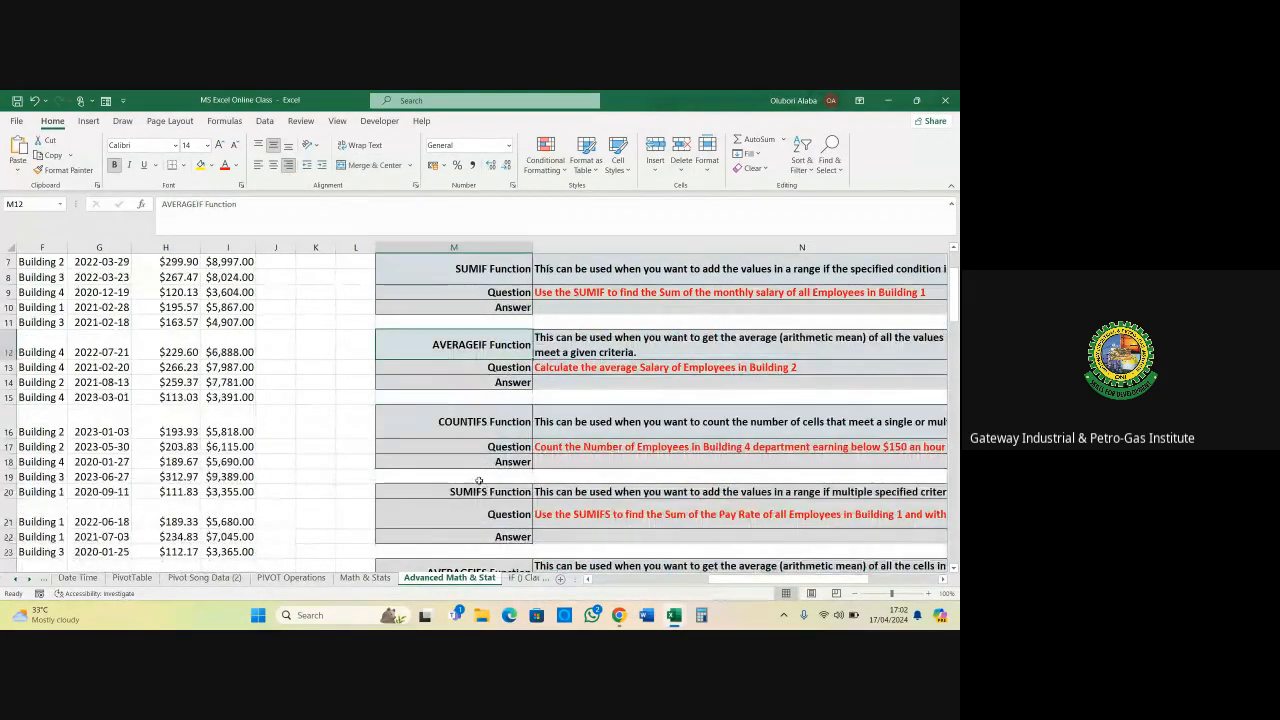
pyautogui.click(477, 424)
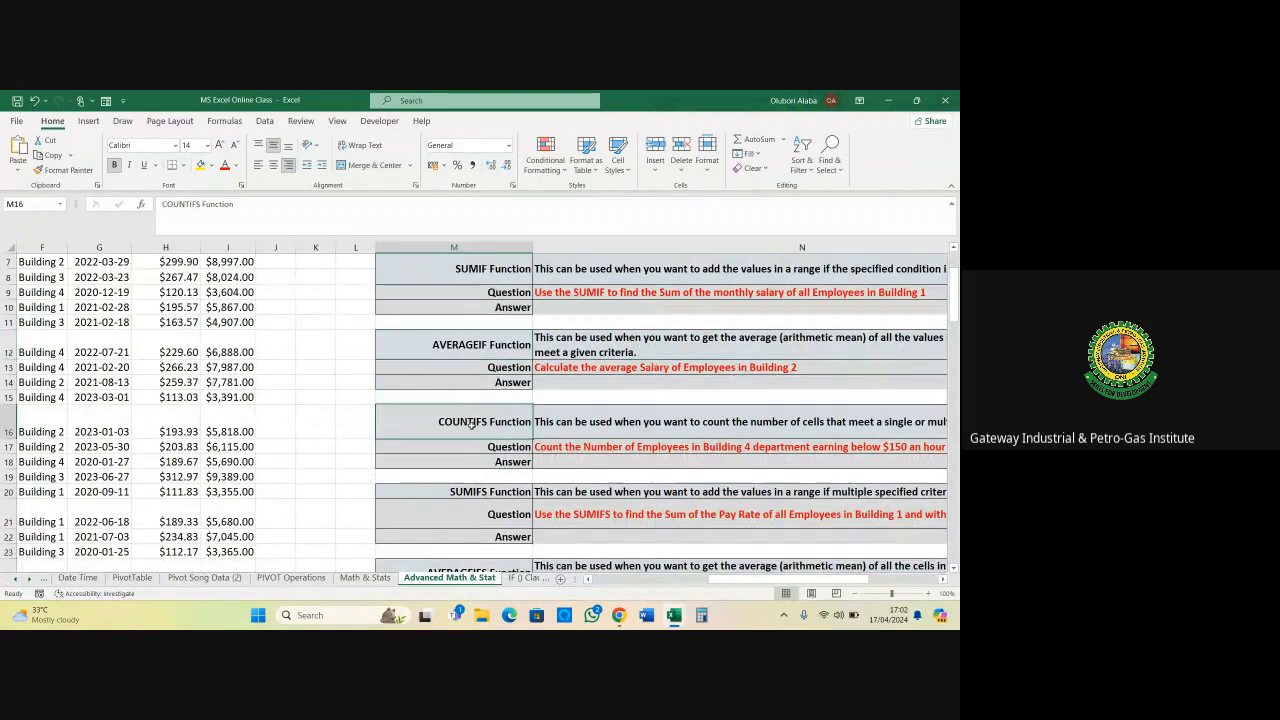
pyautogui.click(479, 490)
pyautogui.scroll(-2, 479, 491)
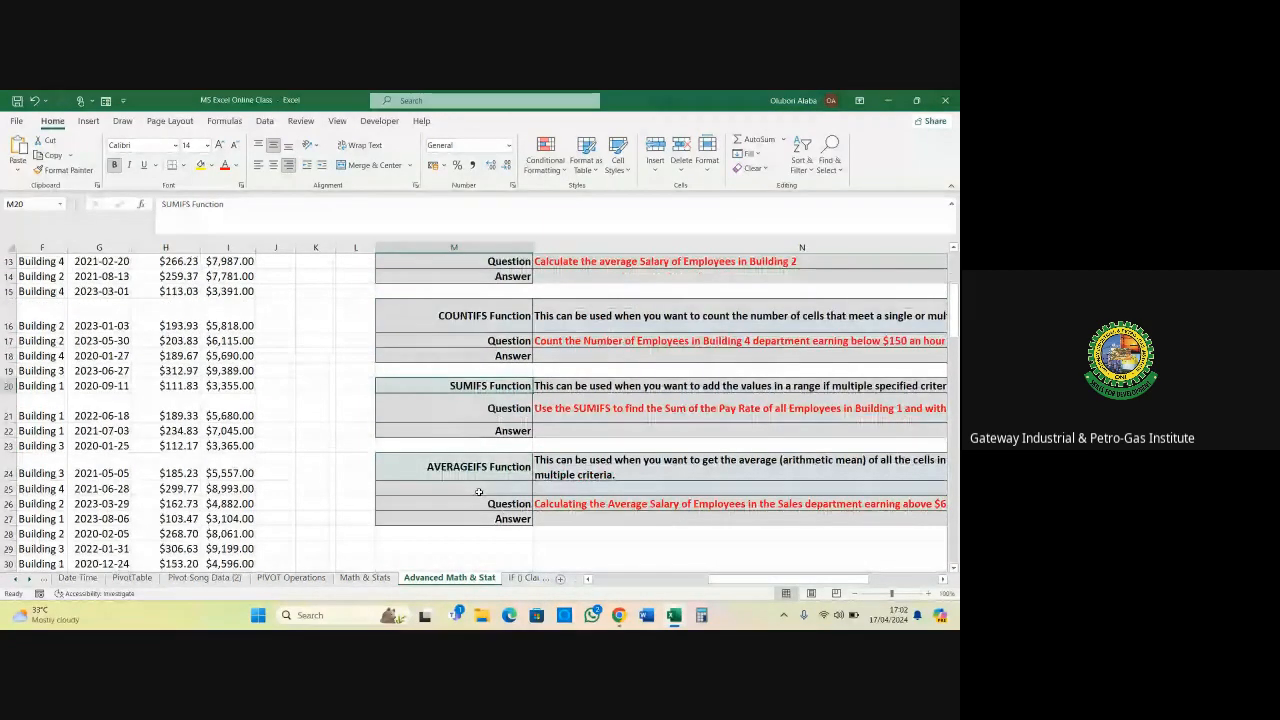
pyautogui.click(474, 466)
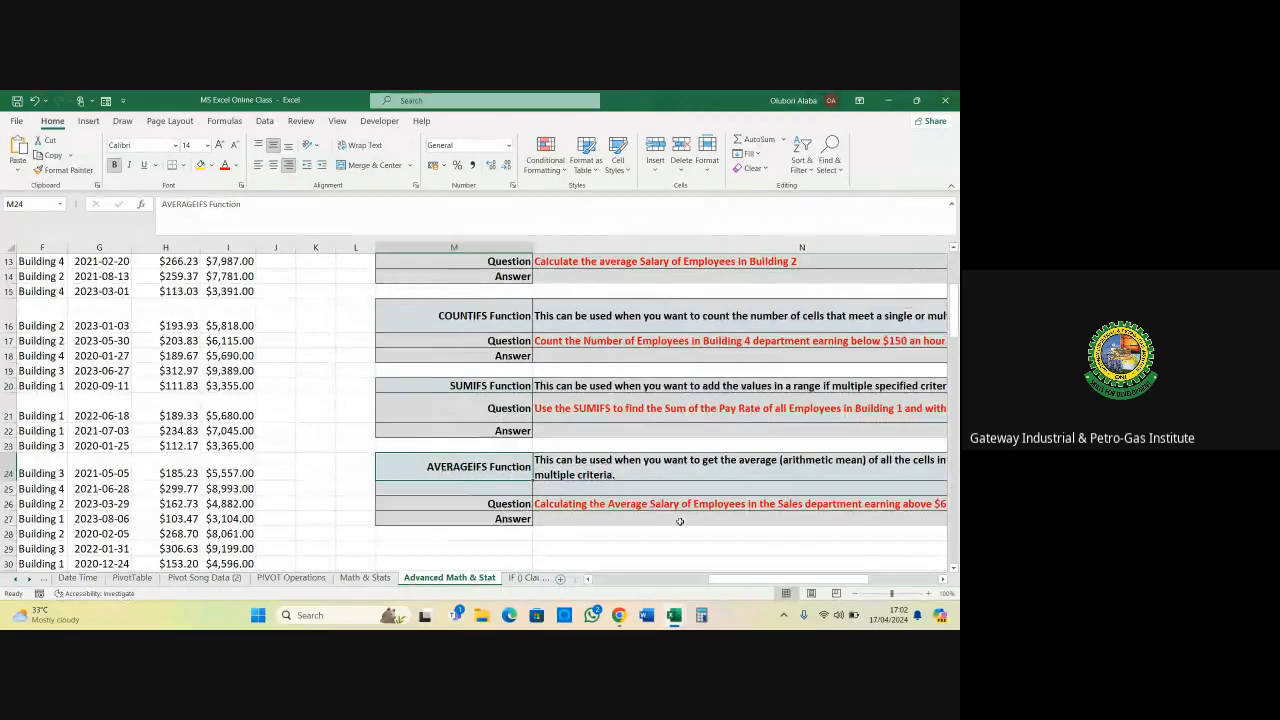
pyautogui.moveTo(824, 581); pyautogui.dragTo(871, 579)
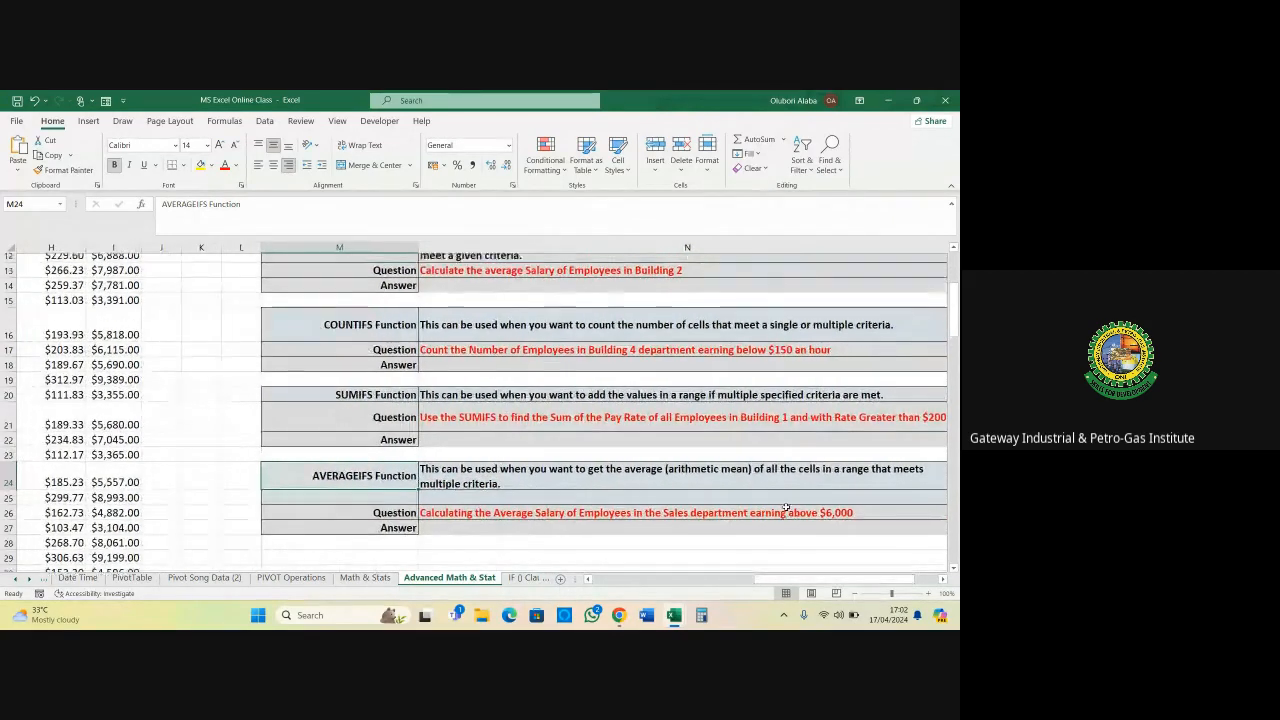
pyautogui.scroll(4, 786, 508)
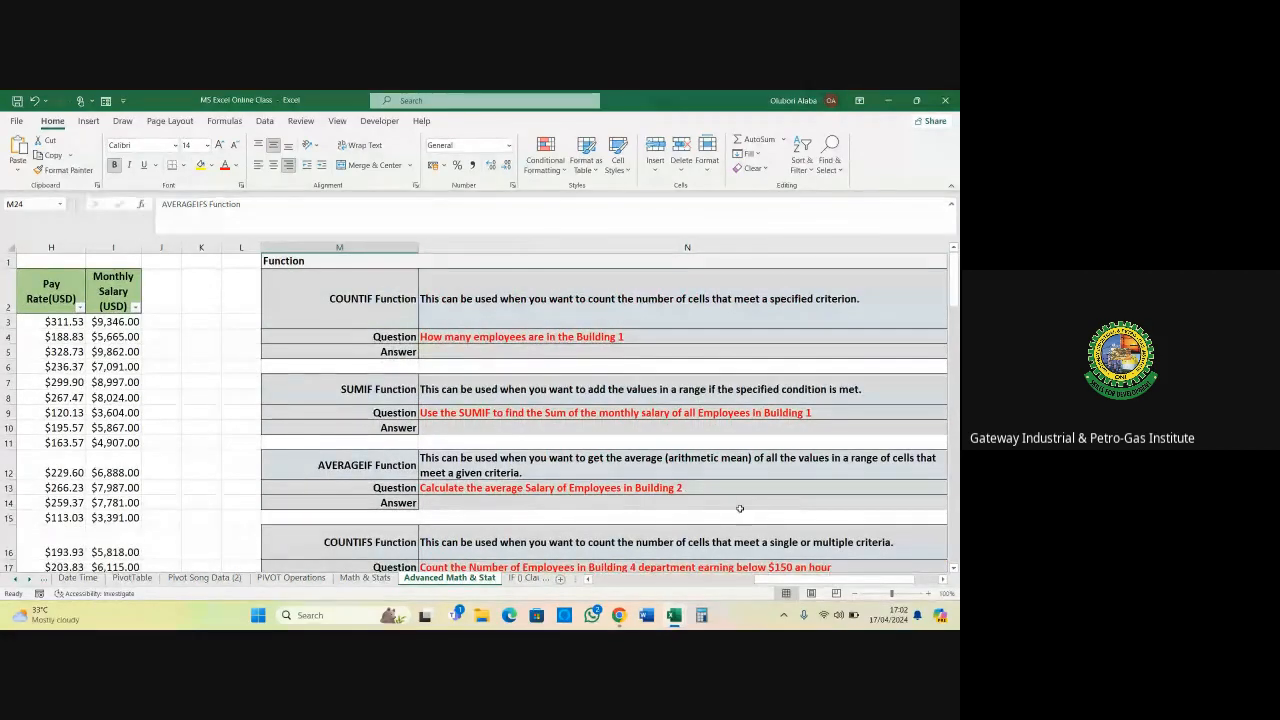
# Highlight the employee data in columns A to I and examine the COUNTIF Function entry in column M
pyautogui.moveTo(770, 581); pyautogui.dragTo(600, 586)
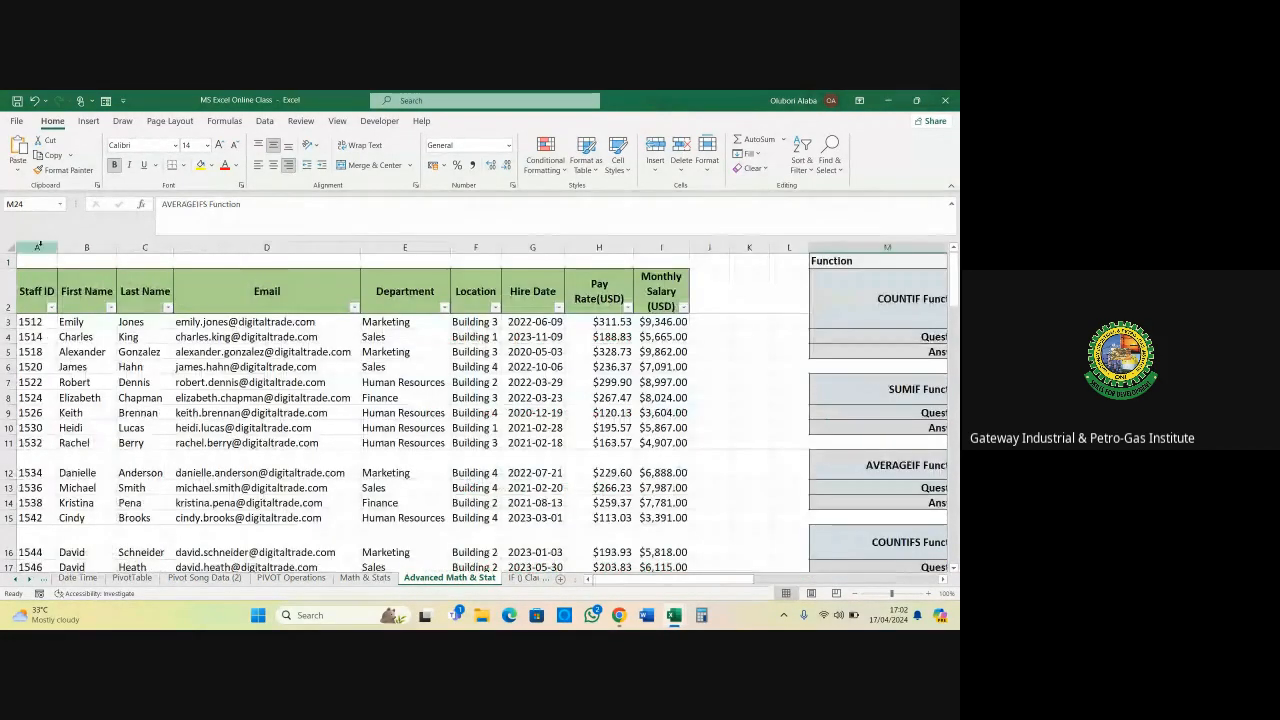
pyautogui.moveTo(35, 246); pyautogui.dragTo(665, 263)
pyautogui.click(599, 351)
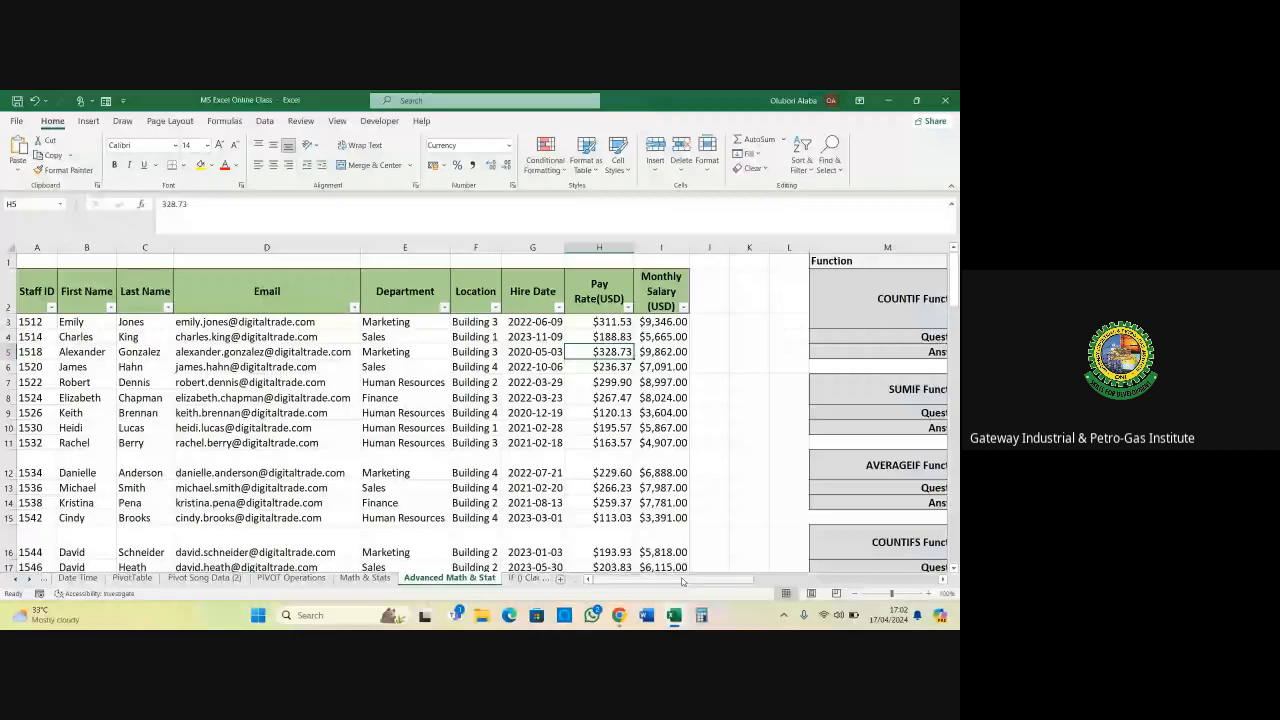
pyautogui.moveTo(683, 582); pyautogui.dragTo(856, 578)
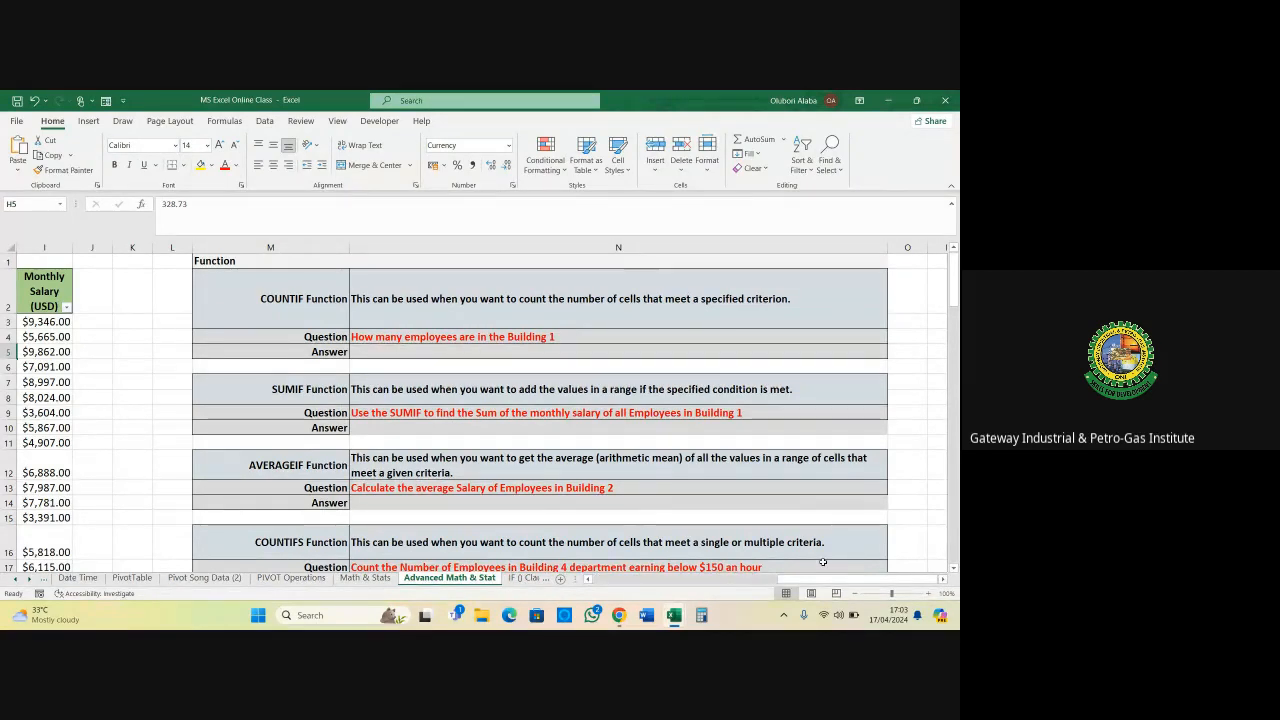
pyautogui.click(293, 305)
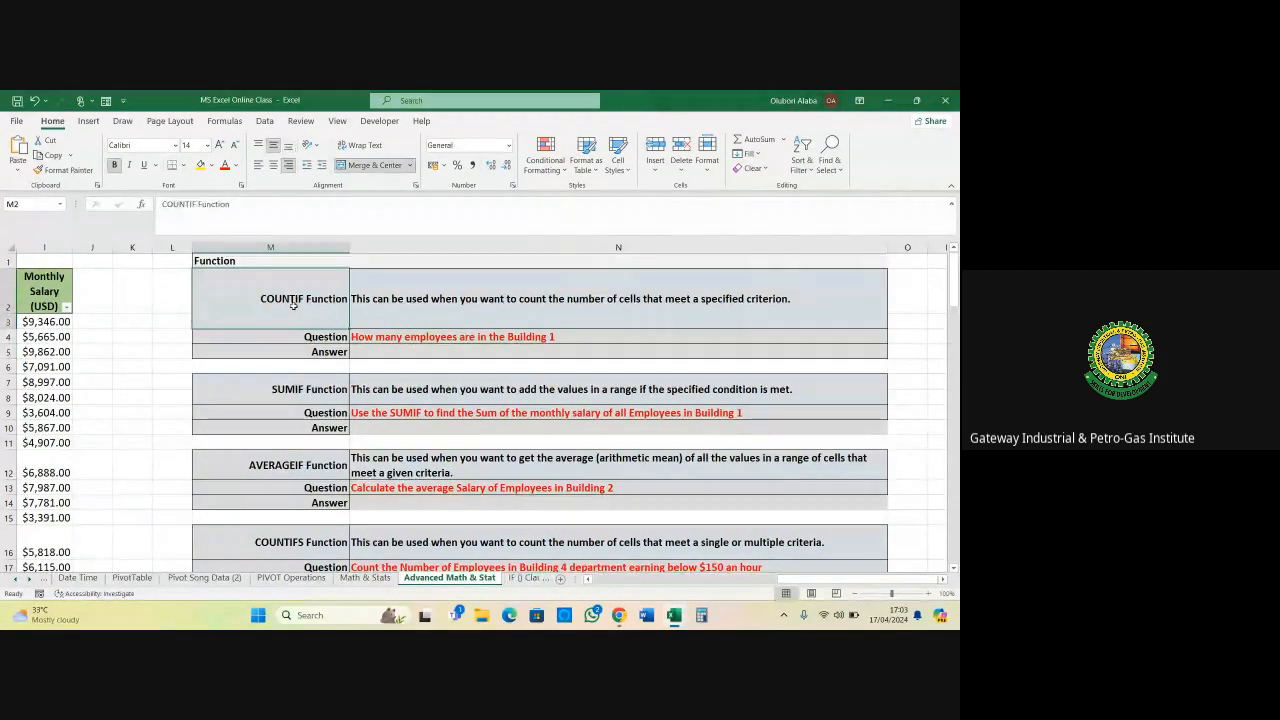
pyautogui.moveTo(175, 262); pyautogui.dragTo(330, 325)
pyautogui.click(330, 322)
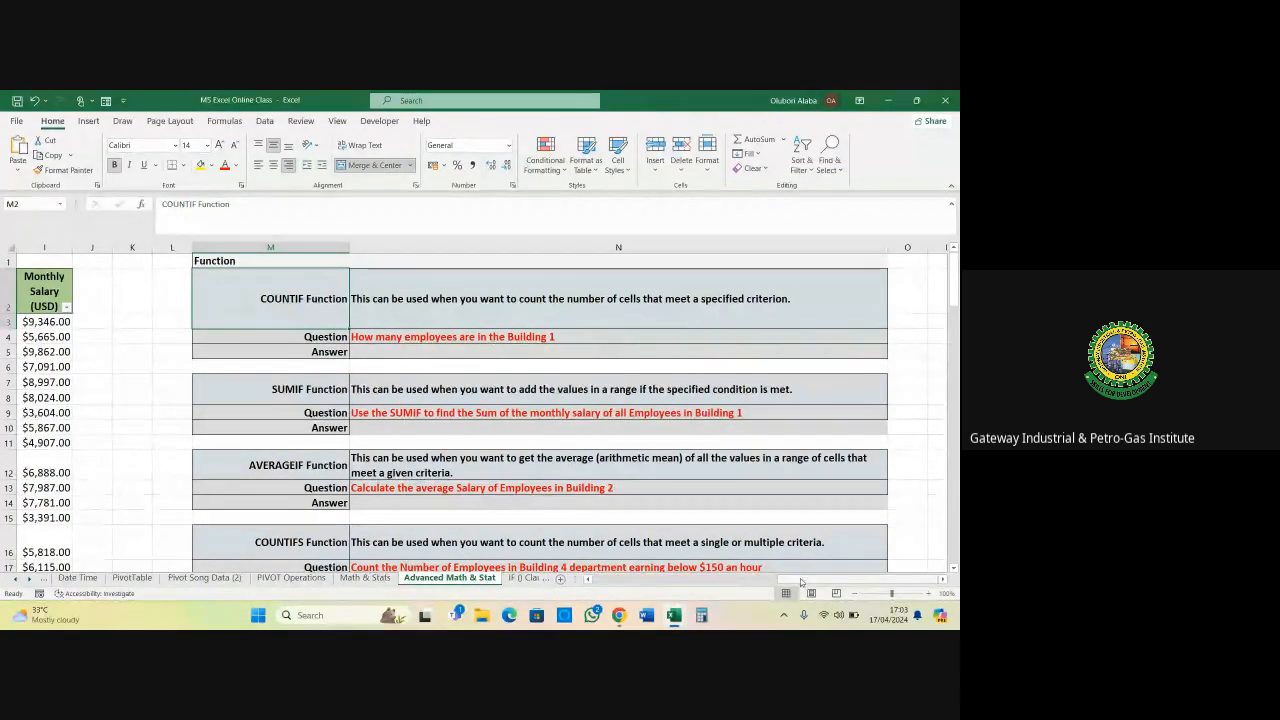
# Examine the employee table column by column, from Staff ID to Monthly Salary (USD)
pyautogui.moveTo(801, 582); pyautogui.dragTo(594, 580)
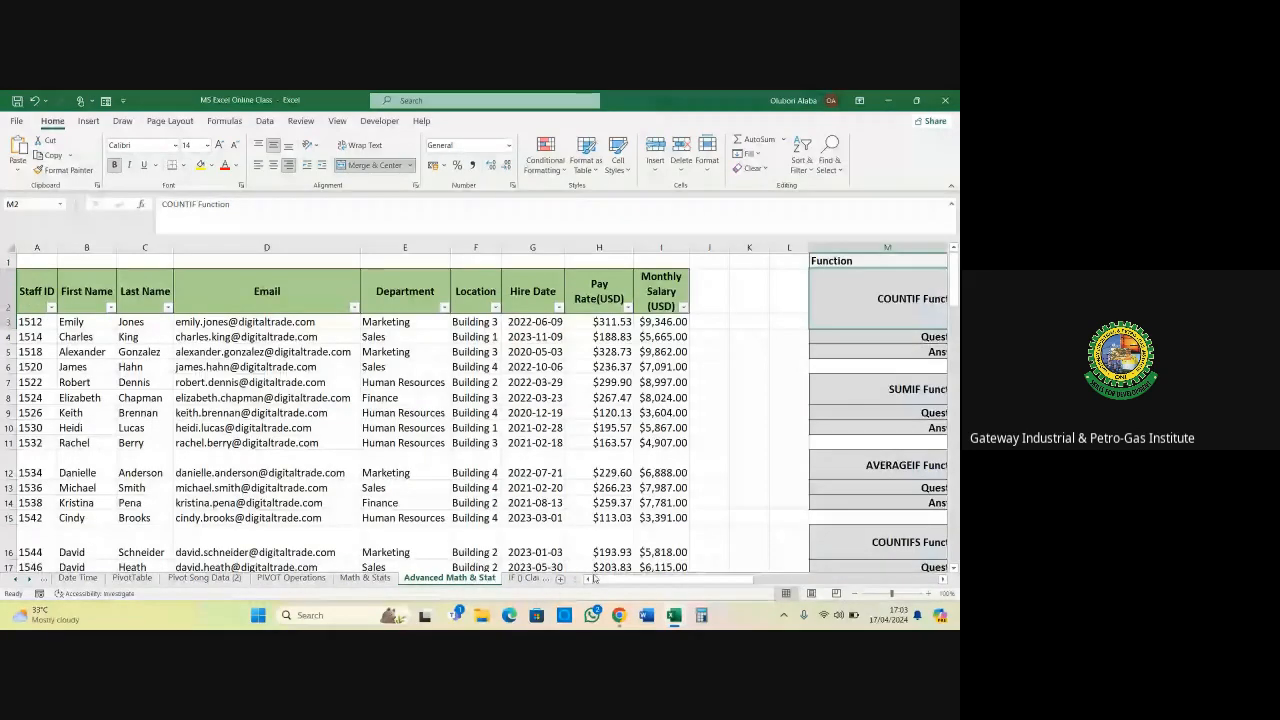
pyautogui.click(37, 247)
pyautogui.click(145, 247)
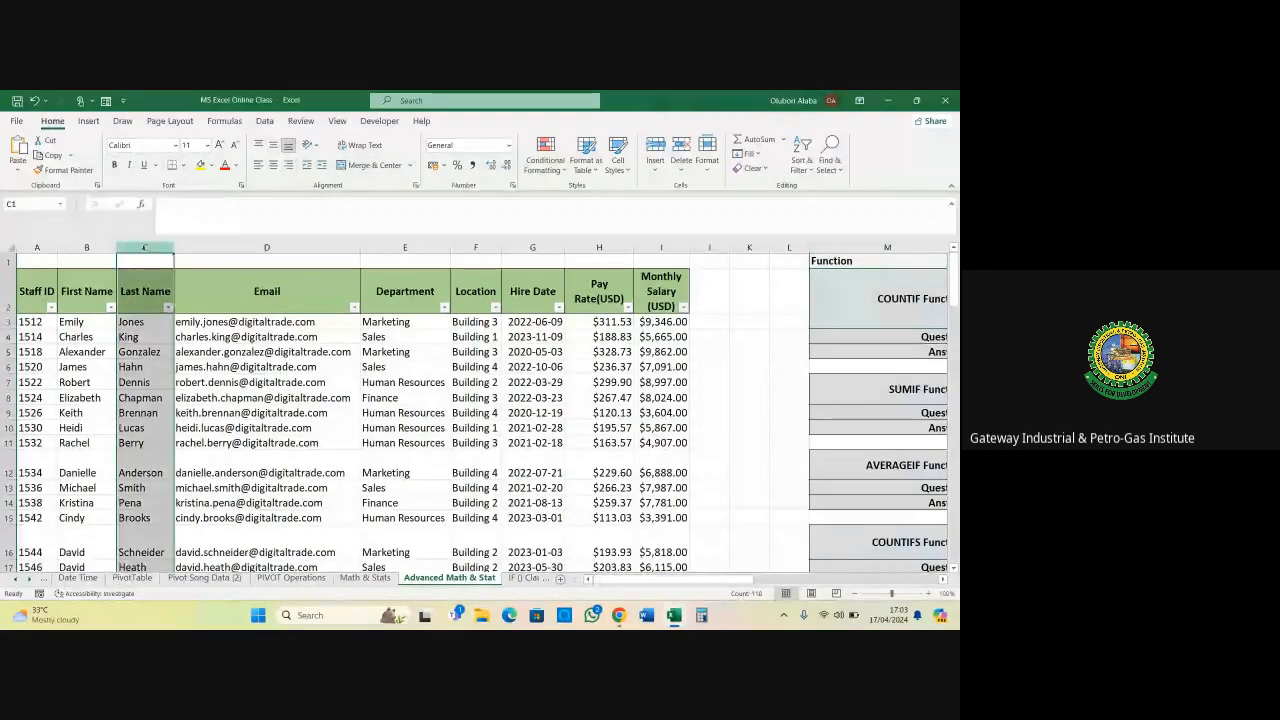
pyautogui.click(266, 247)
pyautogui.click(405, 247)
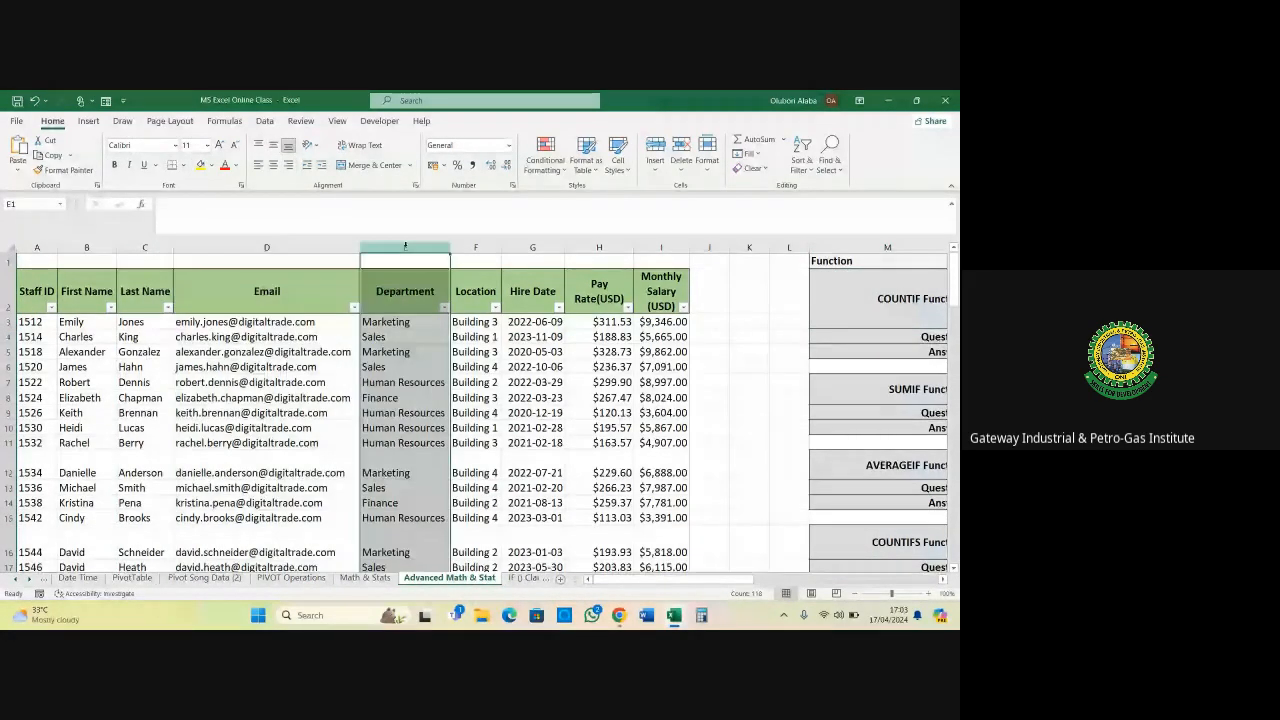
pyautogui.click(477, 247)
pyautogui.click(532, 247)
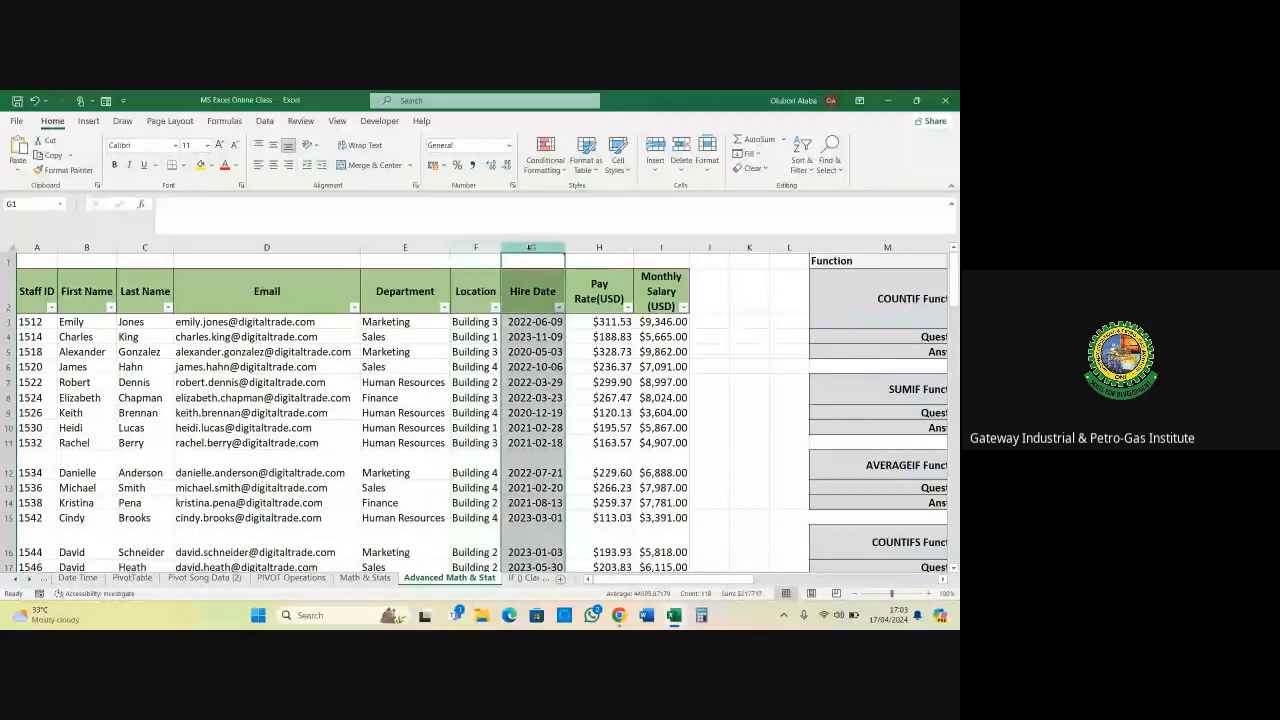
pyautogui.click(599, 247)
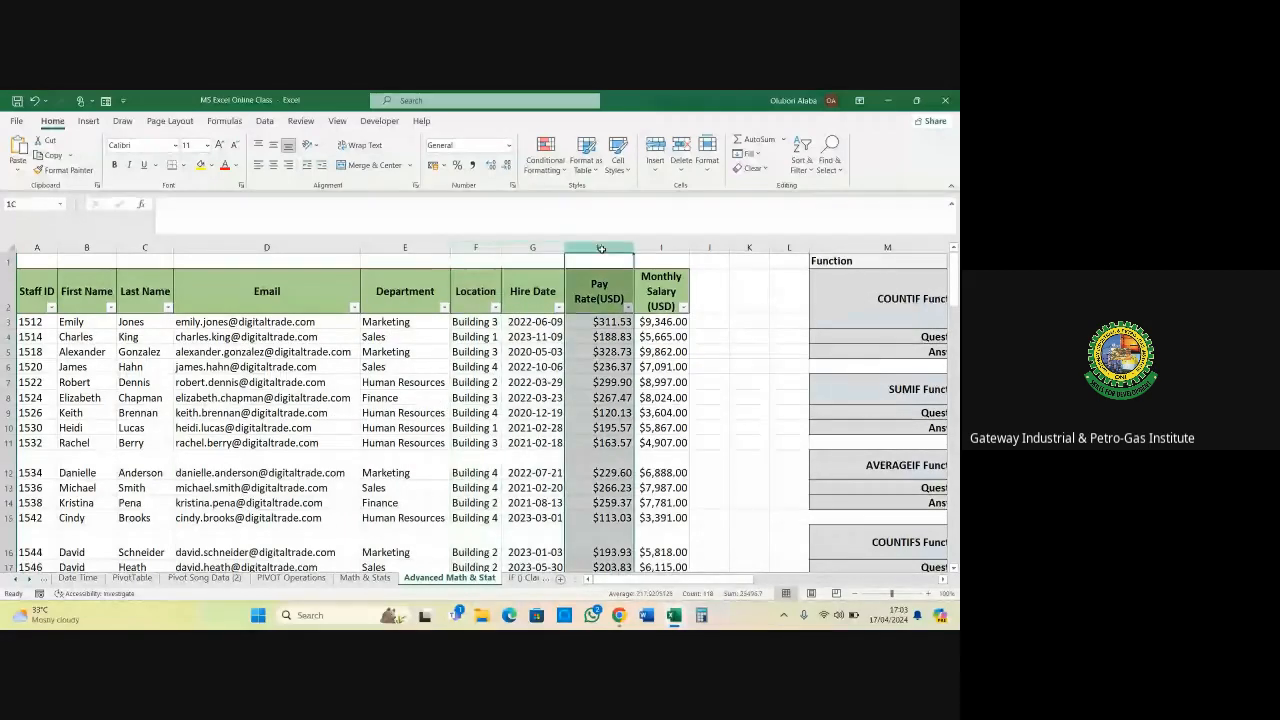
pyautogui.click(662, 247)
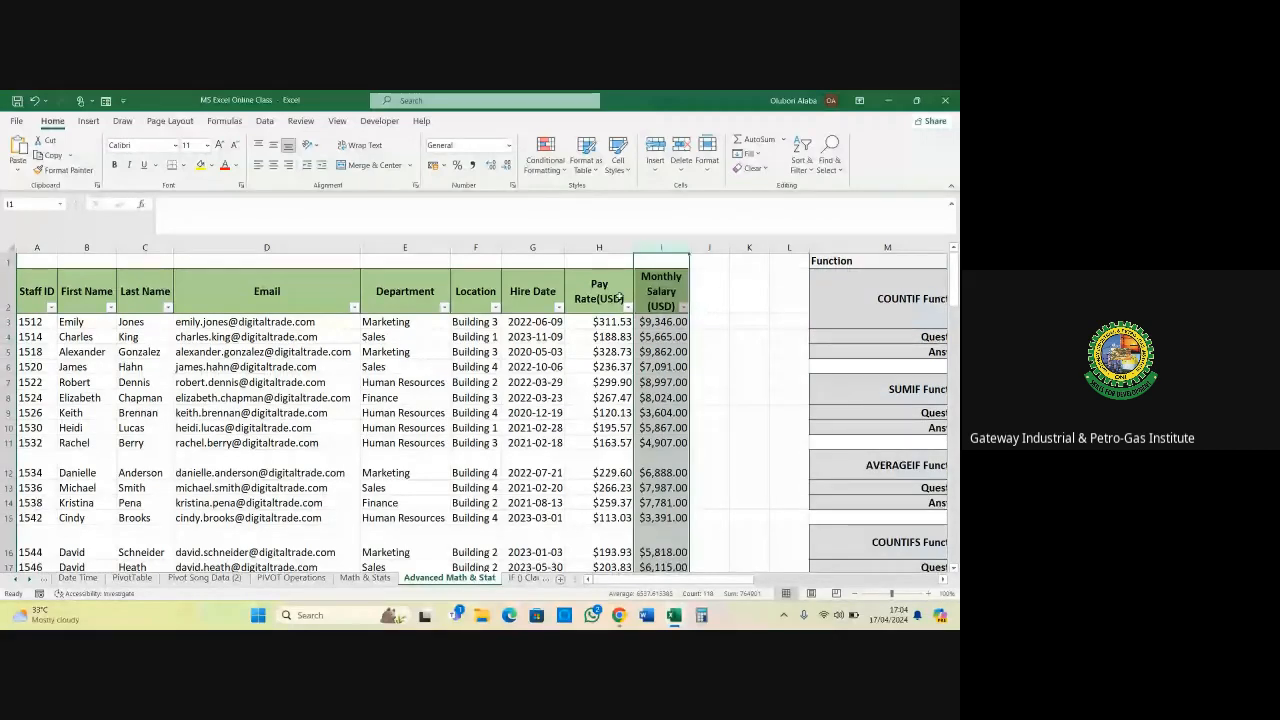
pyautogui.moveTo(667, 579)
pyautogui.mouseDown()
pyautogui.moveTo(828, 577)
pyautogui.moveTo(650, 572)
pyautogui.mouseUp()
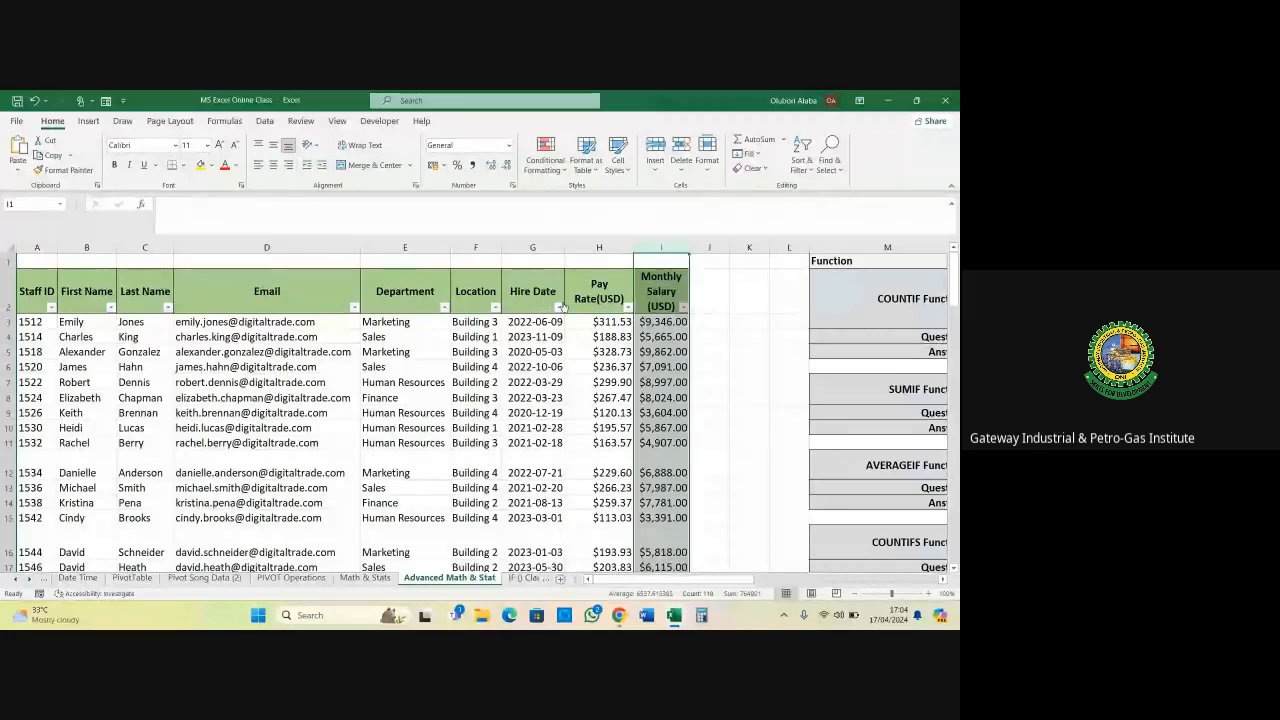
# Check the building options in the Location column's filter, close it without filtering, and autofit the column's width
pyautogui.click(475, 247)
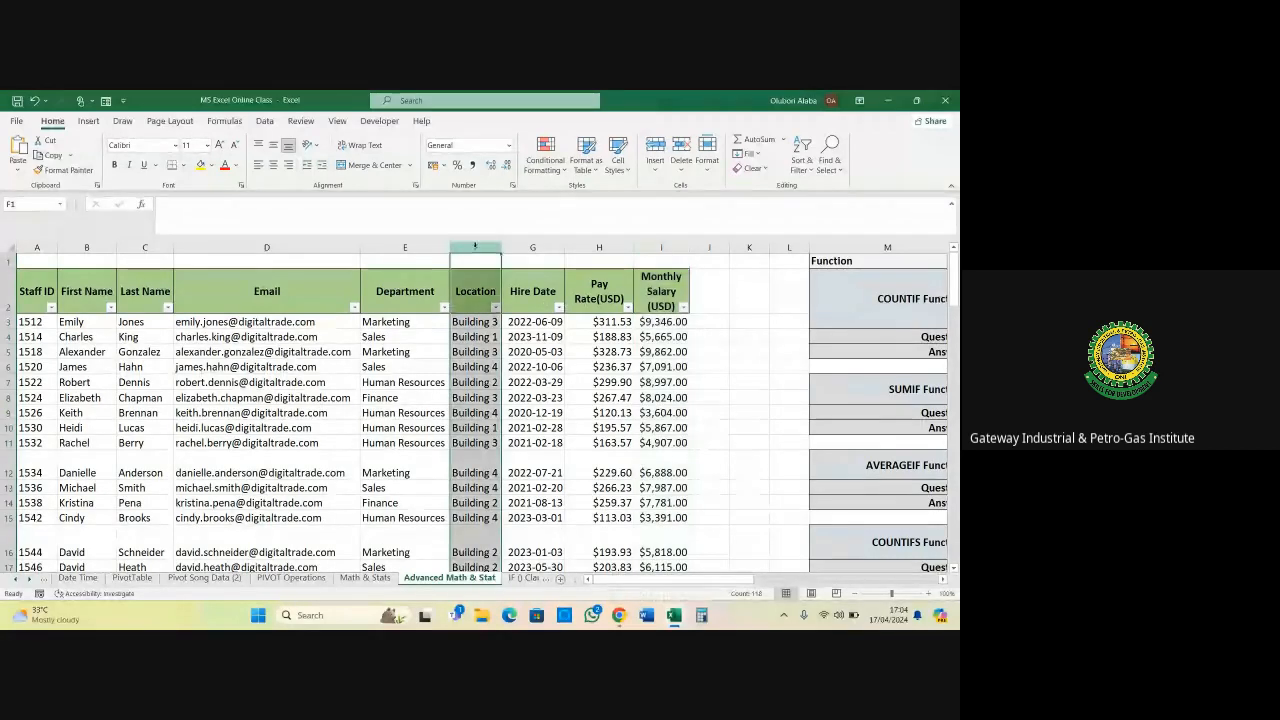
pyautogui.click(494, 307)
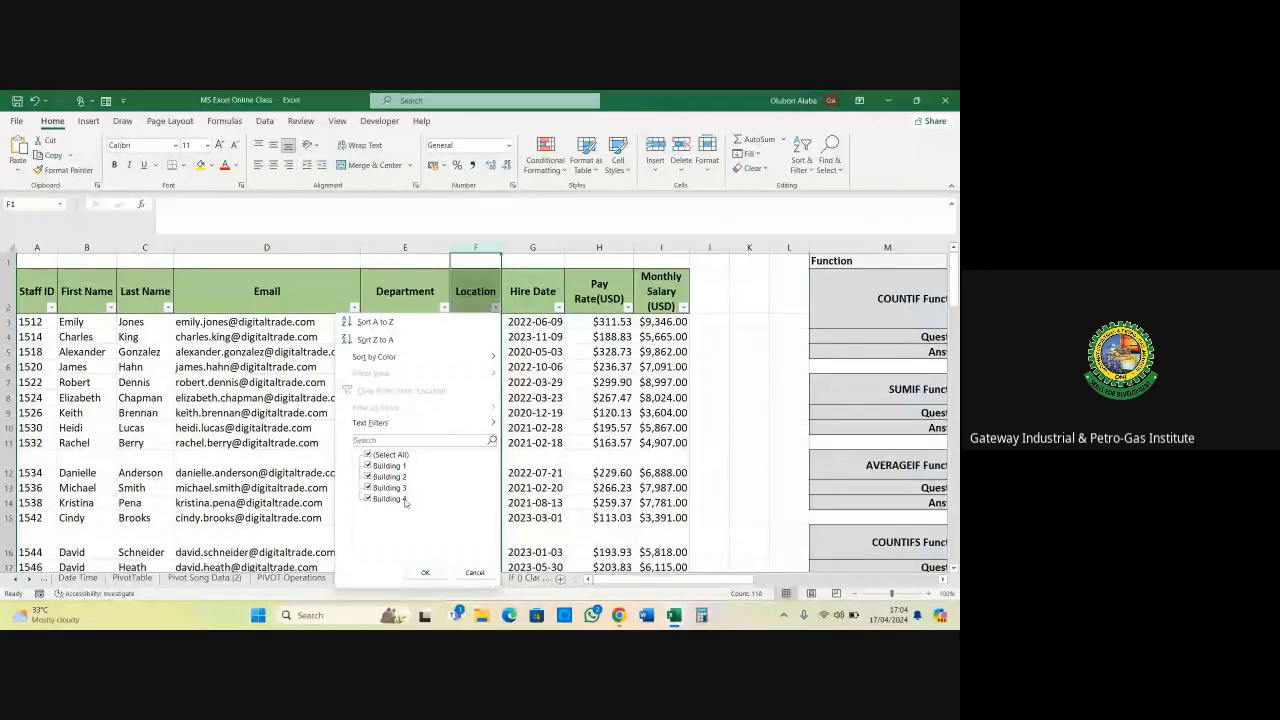
pyautogui.click(511, 262)
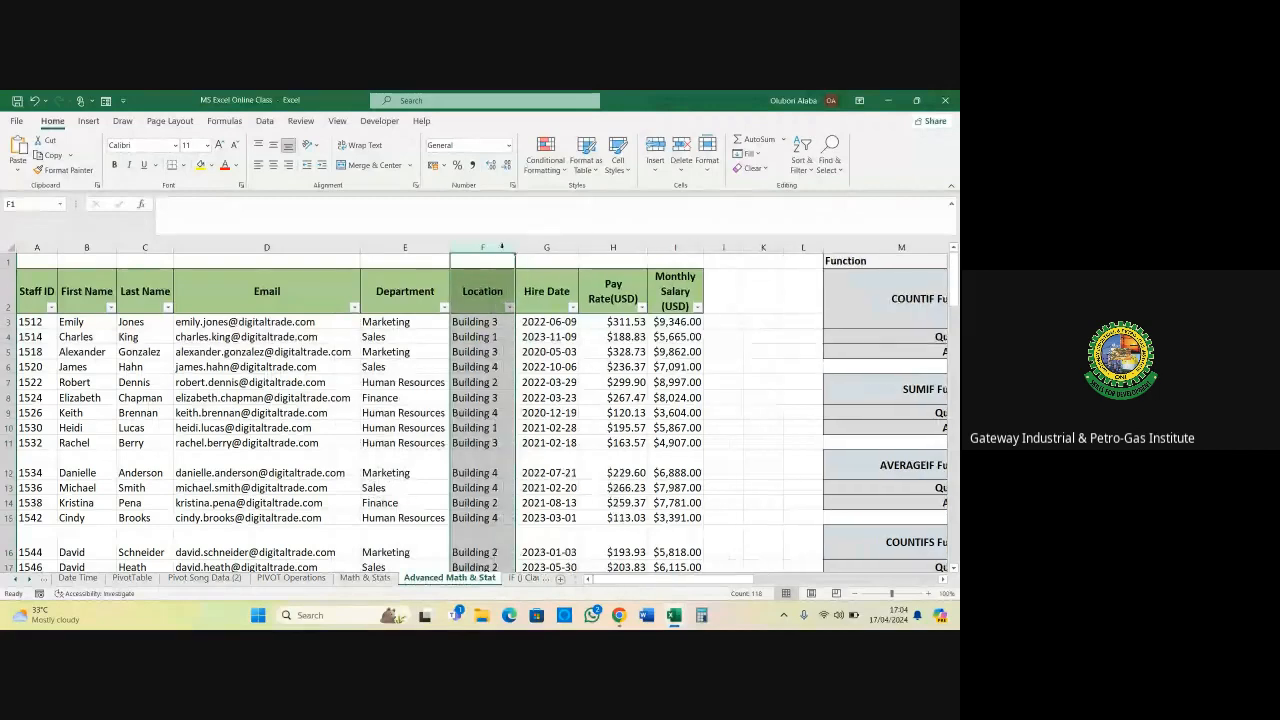
pyautogui.doubleClick(501, 247)
# Select answer cell N5 for the COUNTIF question about employees in Building 1
pyautogui.moveTo(730, 577); pyautogui.dragTo(878, 590)
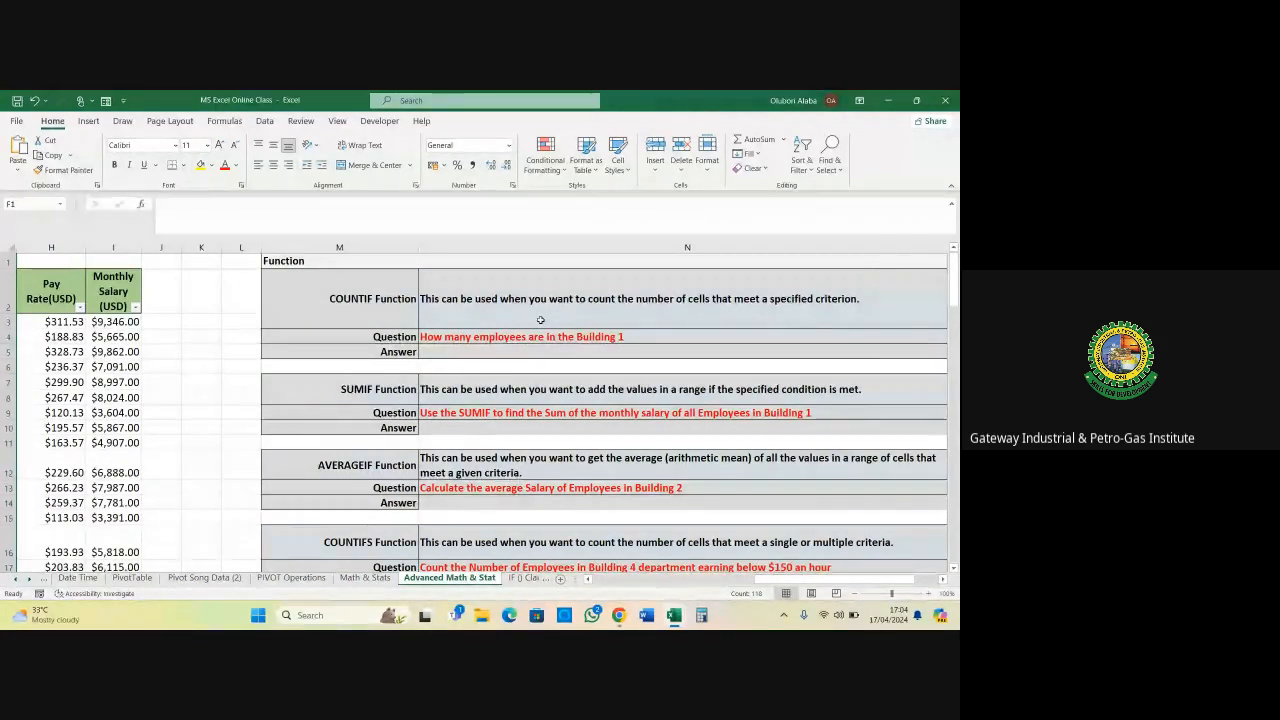
pyautogui.click(436, 352)
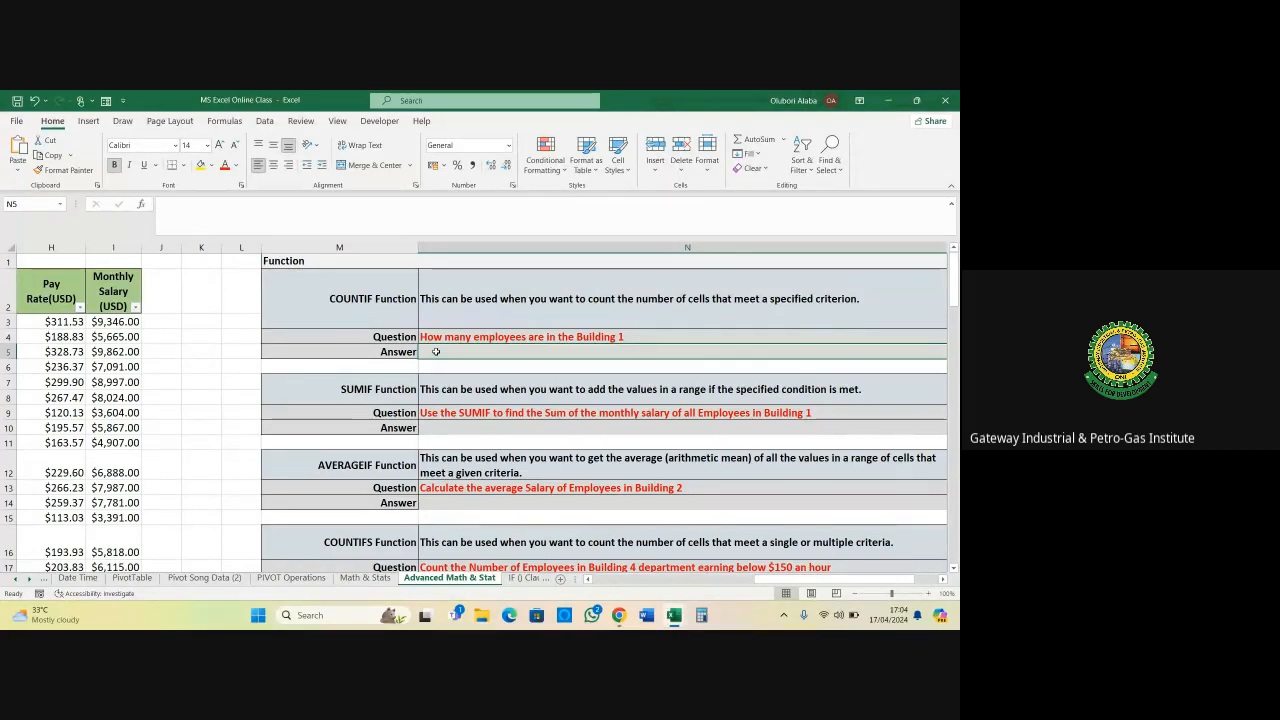
pyautogui.click(141, 205)
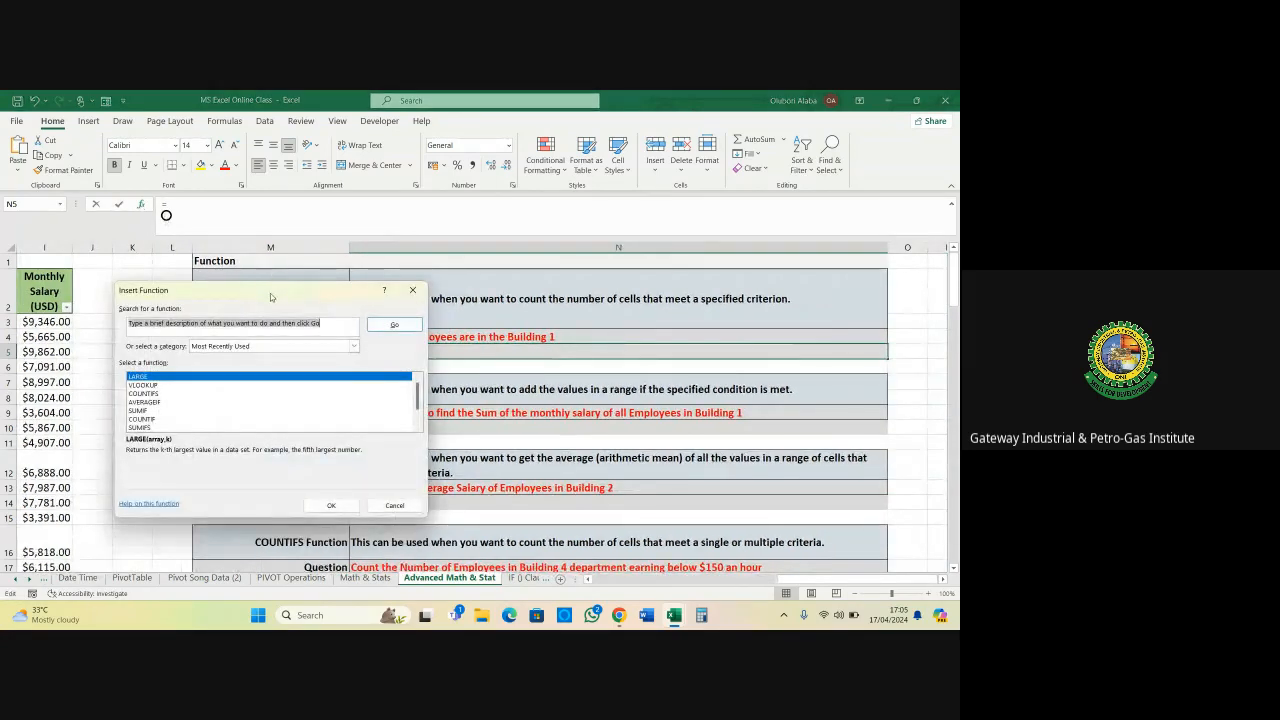
pyautogui.moveTo(271, 294); pyautogui.dragTo(380, 229)
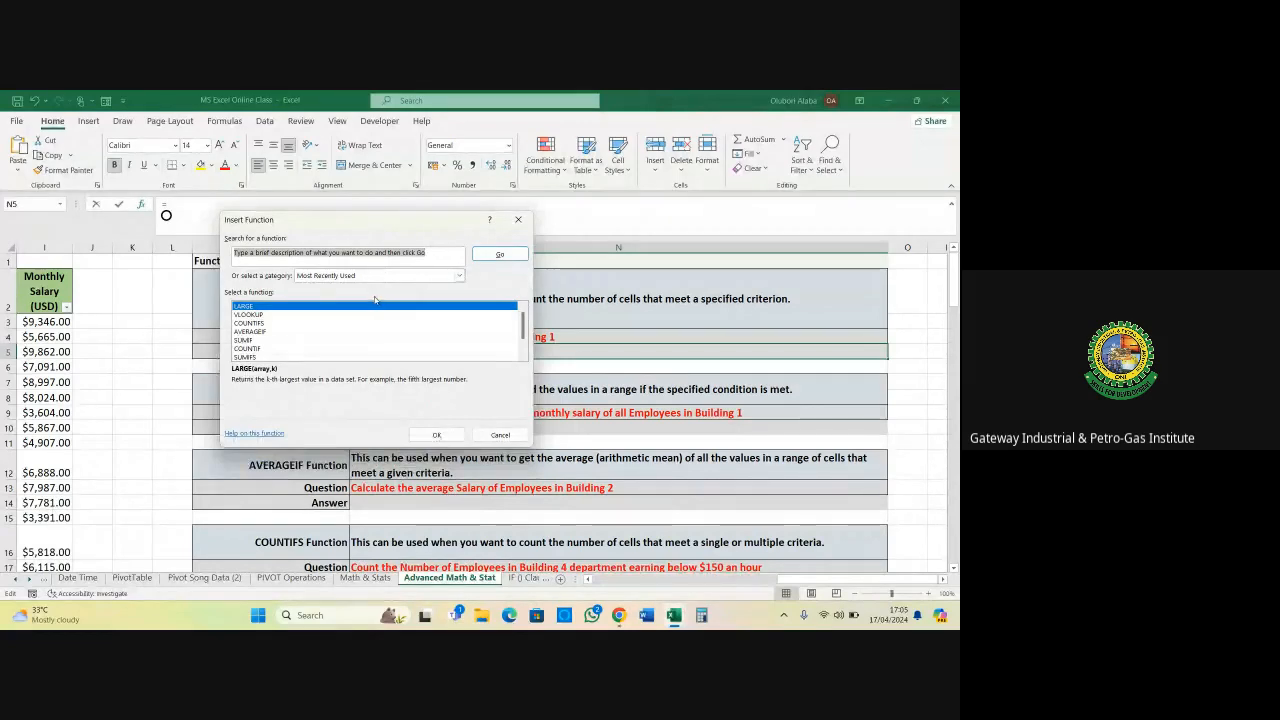
pyautogui.click(518, 219)
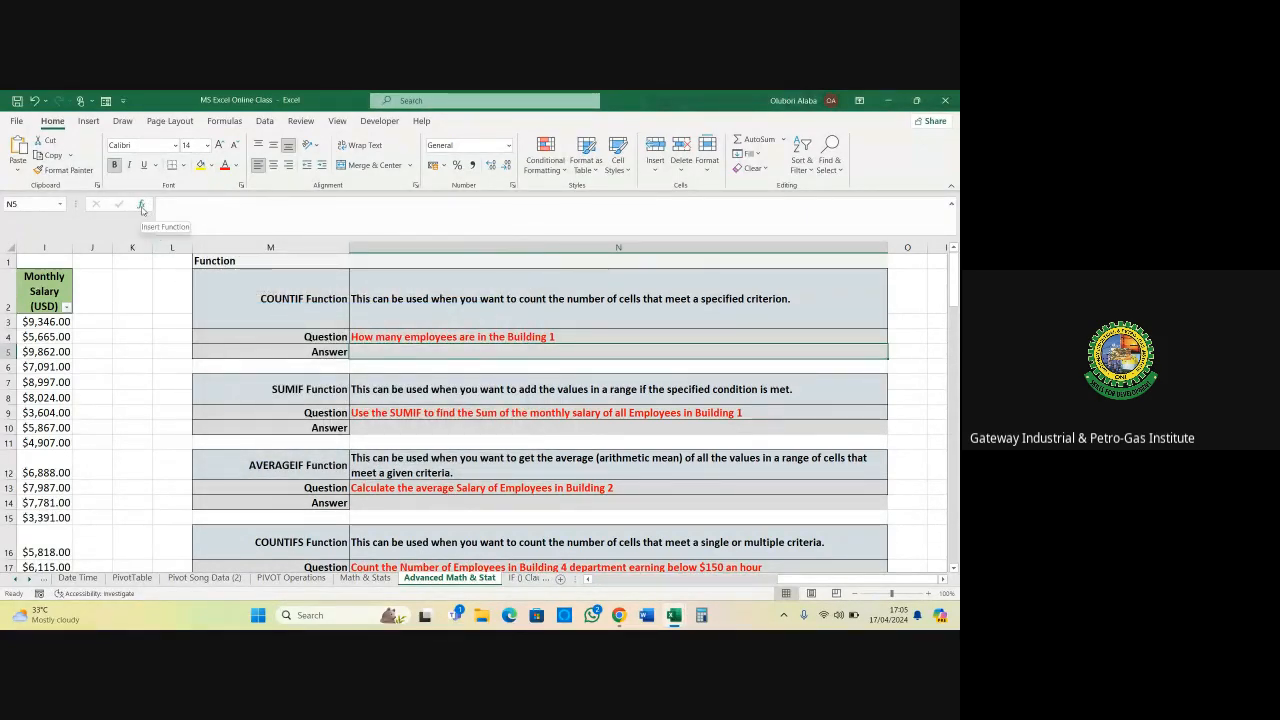
# Start Insert Function for cell N5, keep the dialog clear of the COUNTIF question, and search for the function "countif"
pyautogui.click(142, 208)
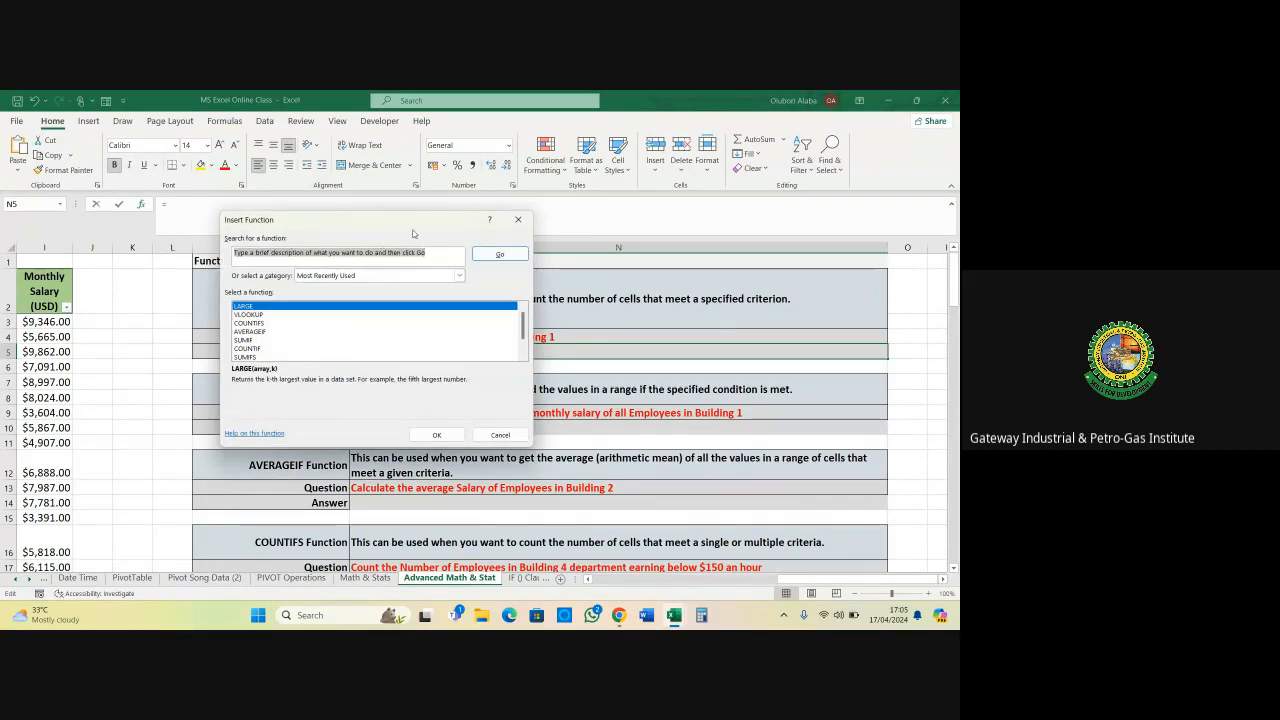
pyautogui.moveTo(365, 224); pyautogui.dragTo(441, 375)
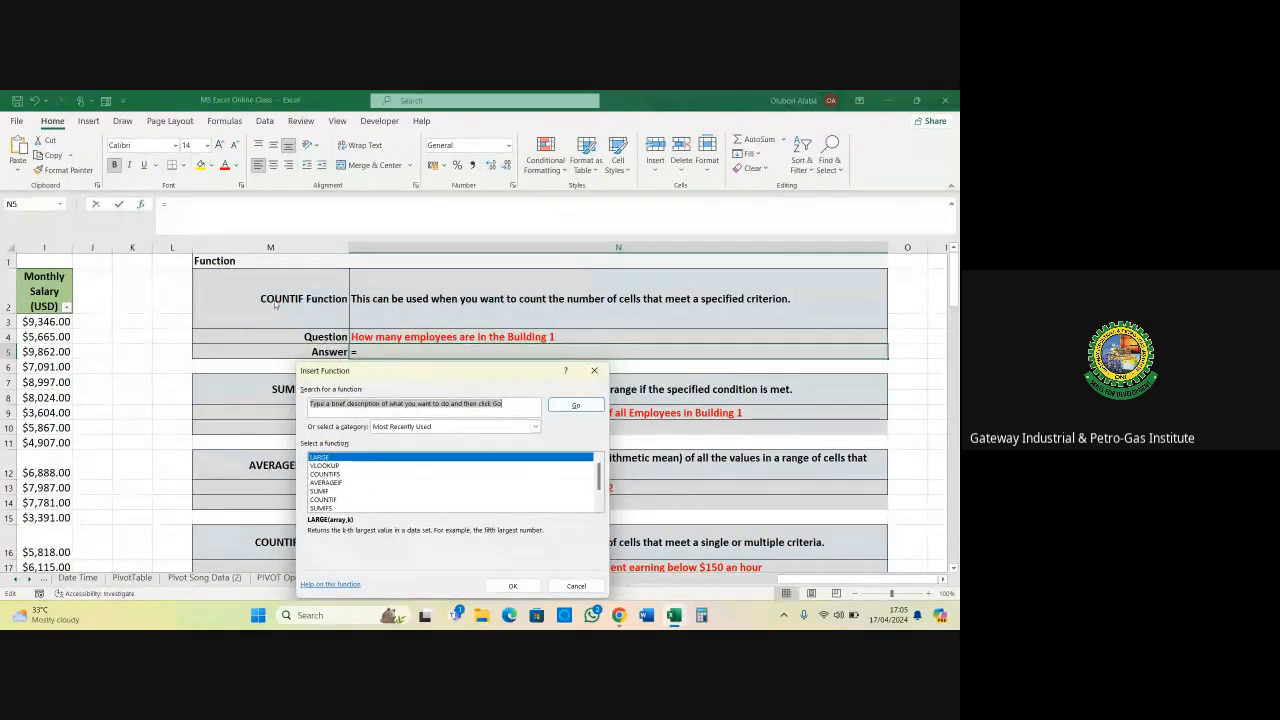
pyautogui.moveTo(400, 371); pyautogui.dragTo(406, 383)
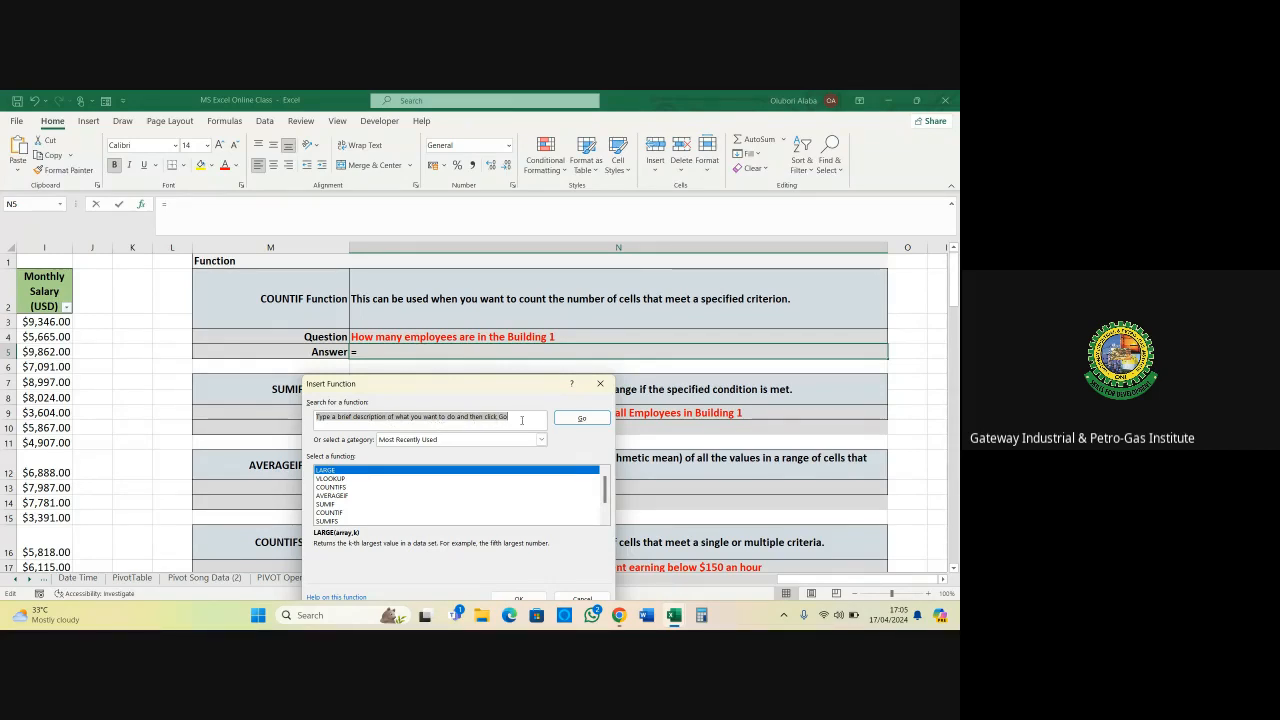
pyautogui.write('cou')
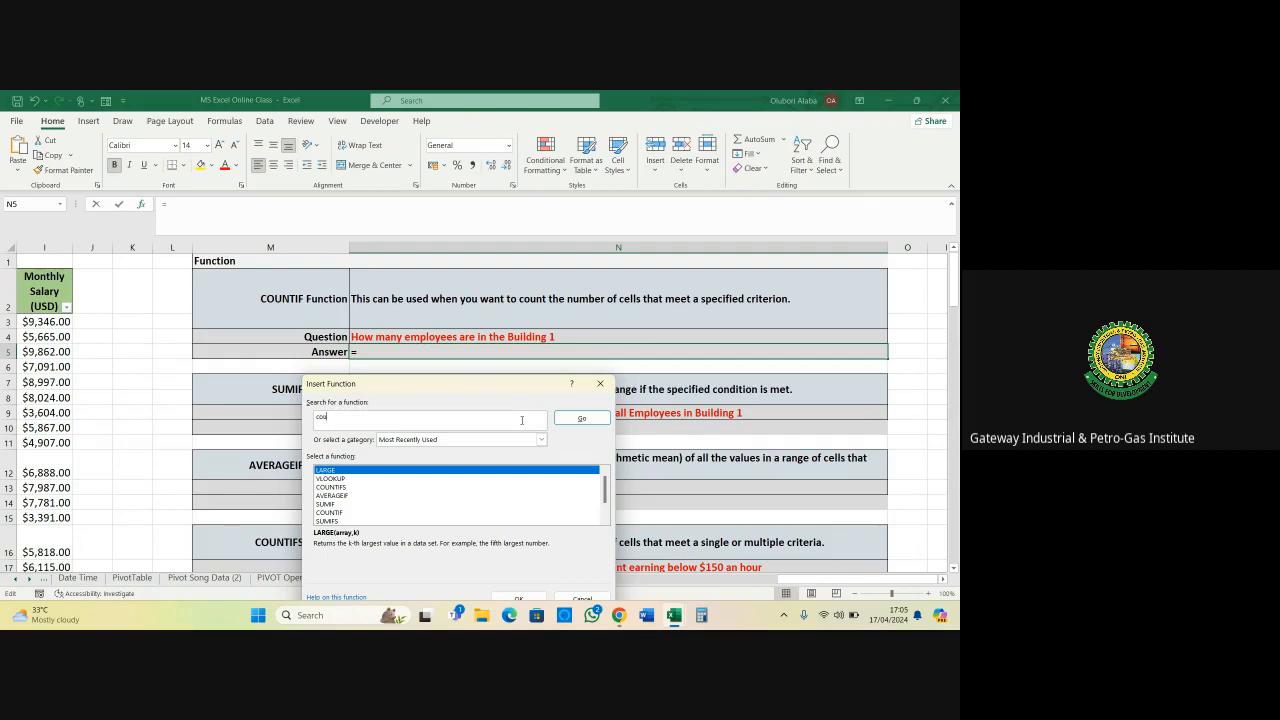
pyautogui.write('ntif')
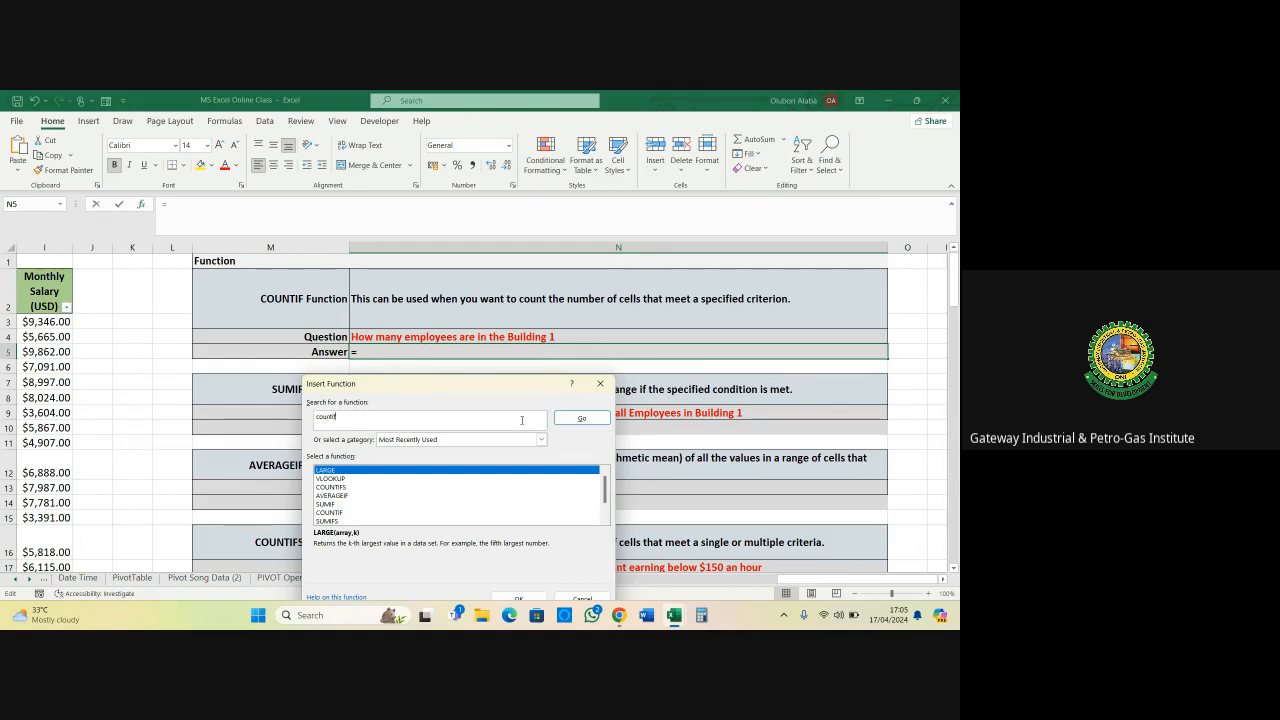
pyautogui.click(578, 419)
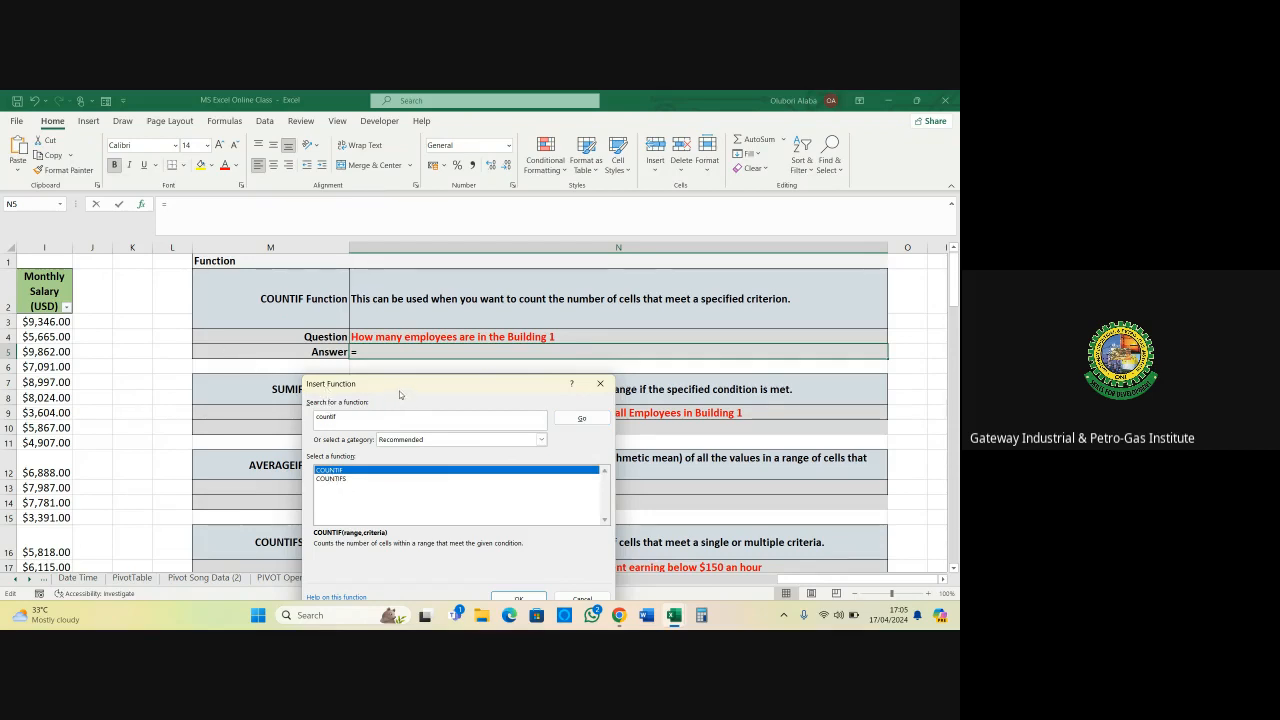
# Choose COUNTIF for cell N5 and set its range argument to the Location data F3:F119
pyautogui.moveTo(393, 389); pyautogui.dragTo(281, 343)
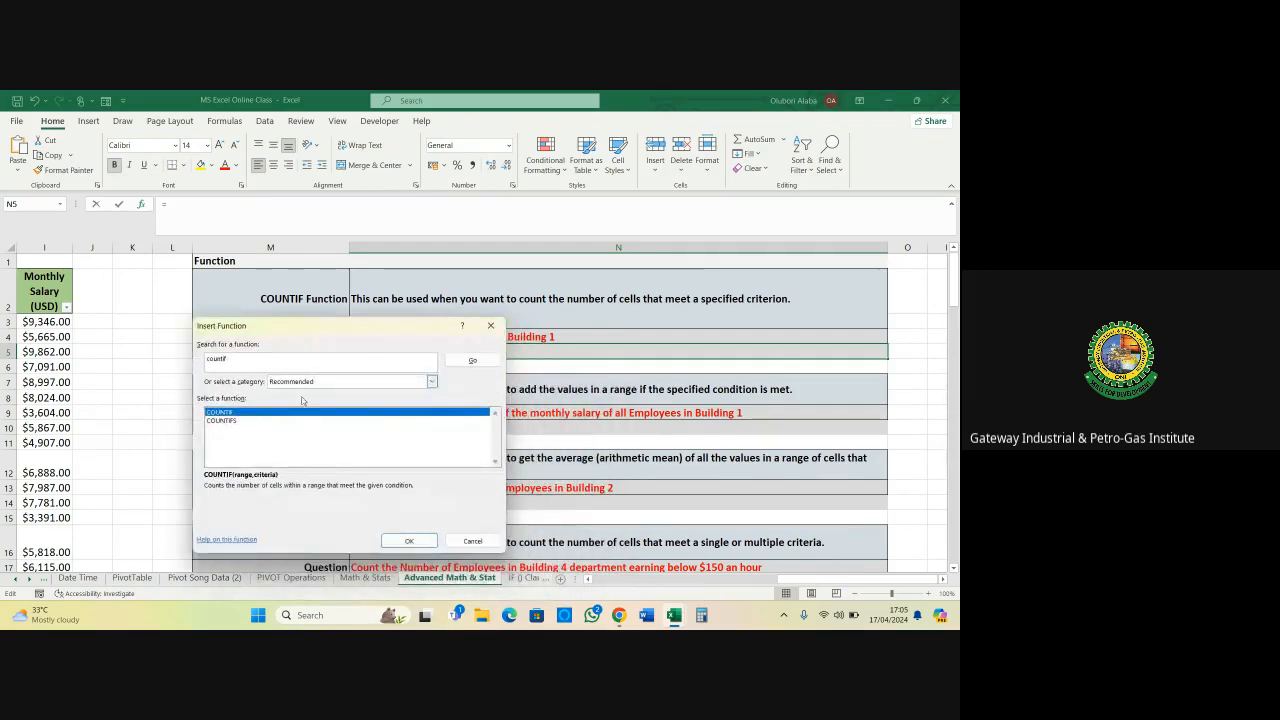
pyautogui.click(401, 541)
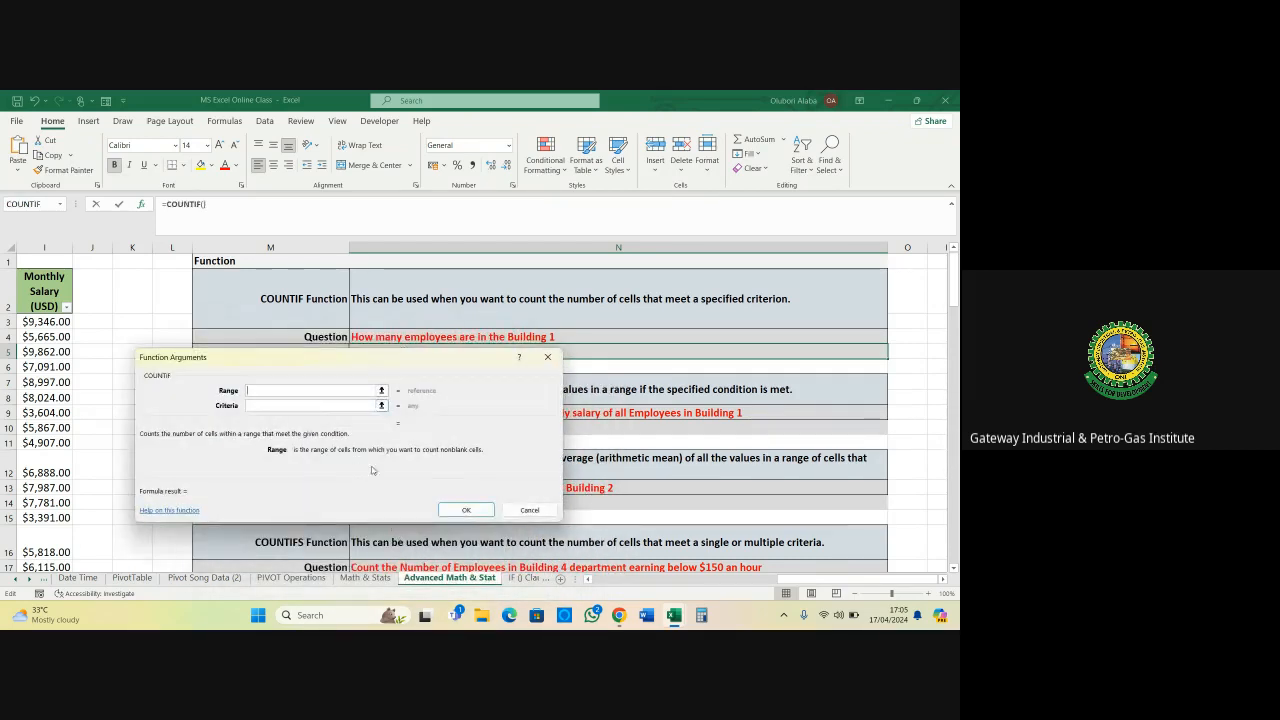
pyautogui.moveTo(422, 362); pyautogui.dragTo(545, 415)
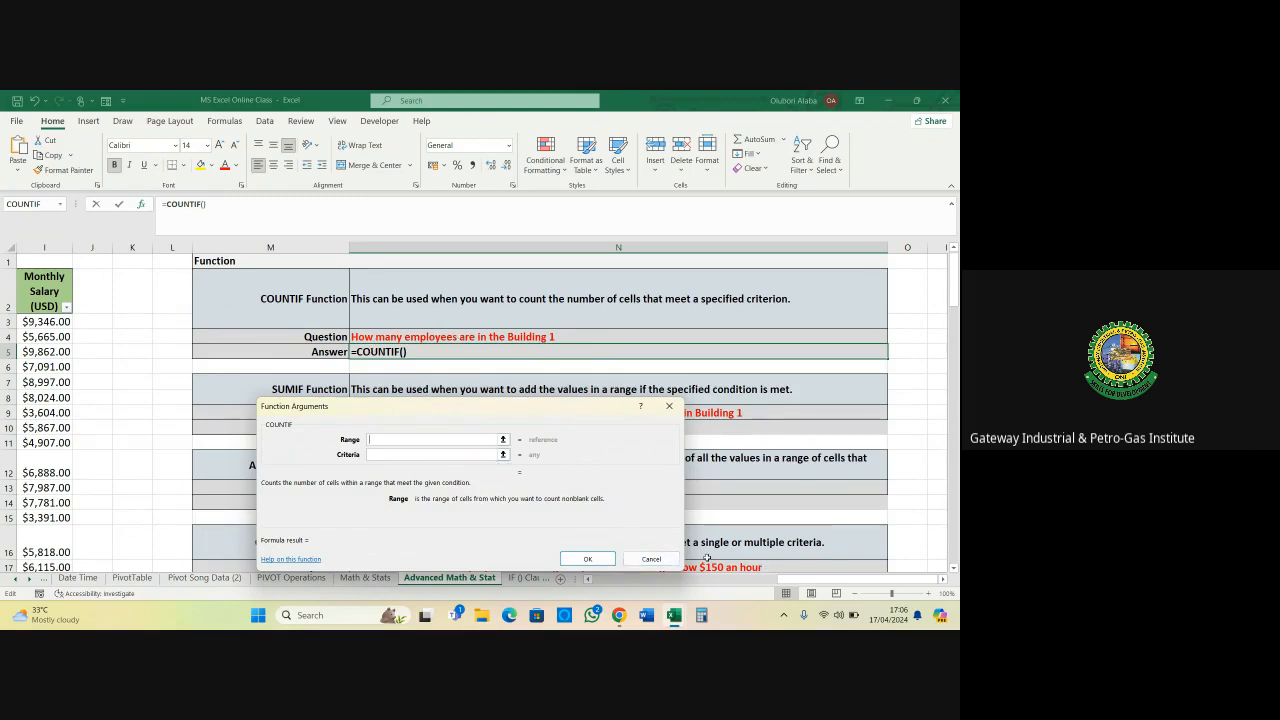
pyautogui.moveTo(792, 580); pyautogui.dragTo(648, 601)
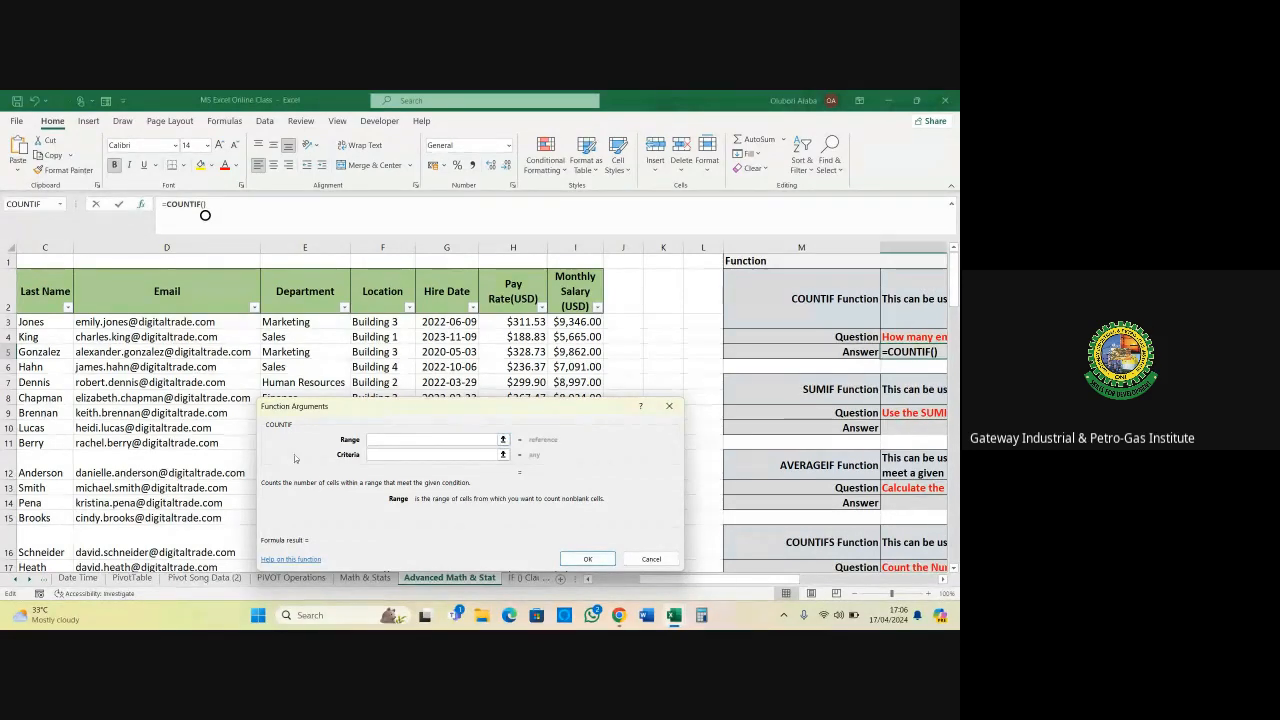
pyautogui.click(374, 323)
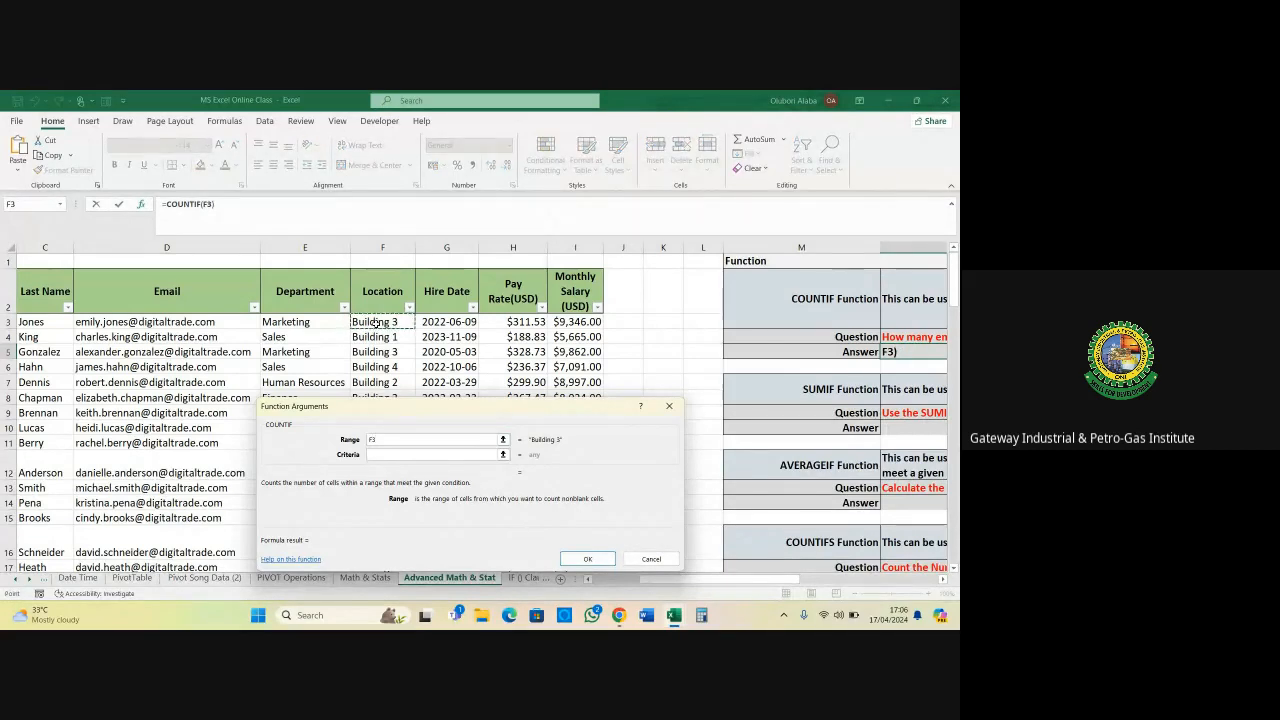
pyautogui.hotkey('ctrl', 'shift', 'Down')
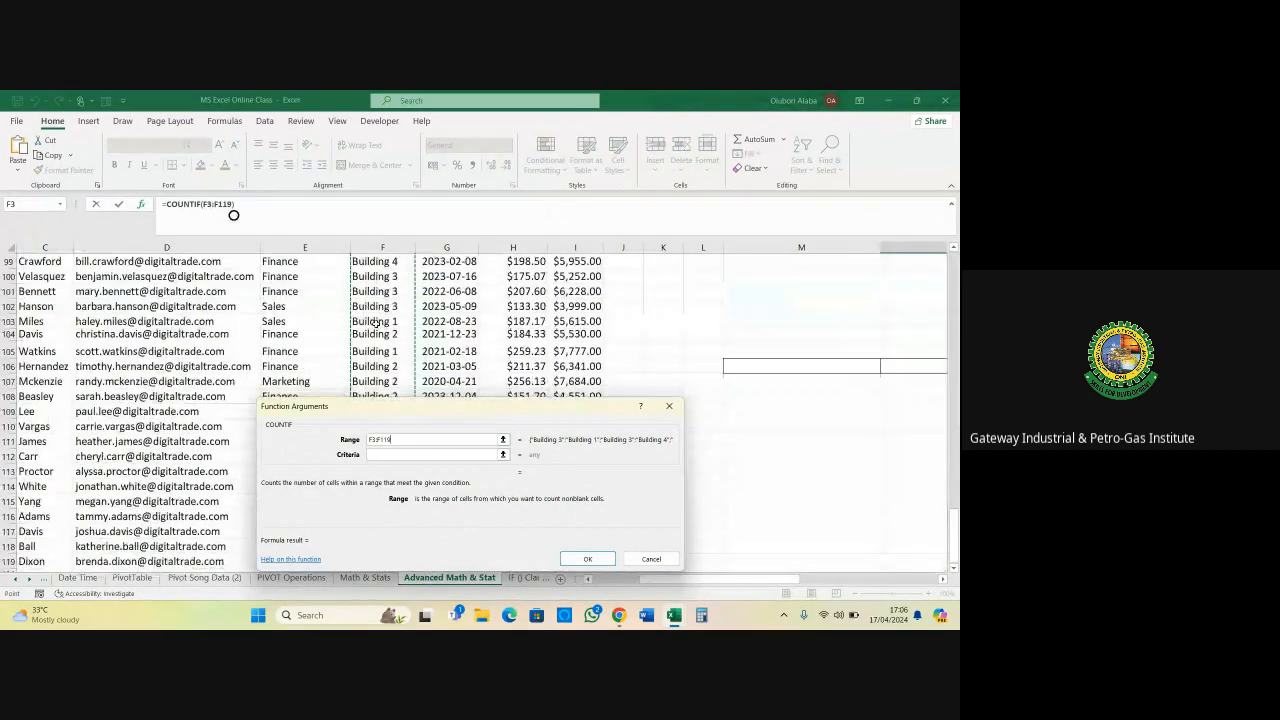
# Set the COUNTIF criteria argument to cell F4, which holds Building 1, and insert the function in N5
pyautogui.click(417, 455)
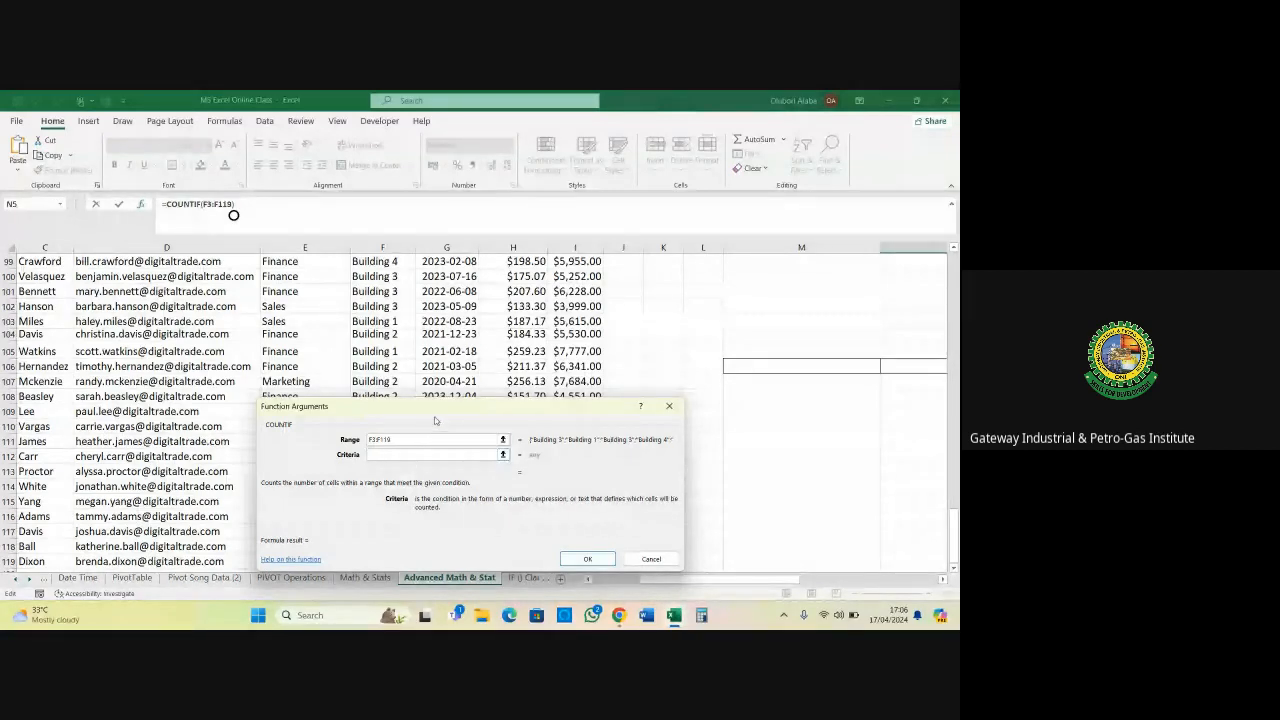
pyautogui.scroll(2, 443, 335)
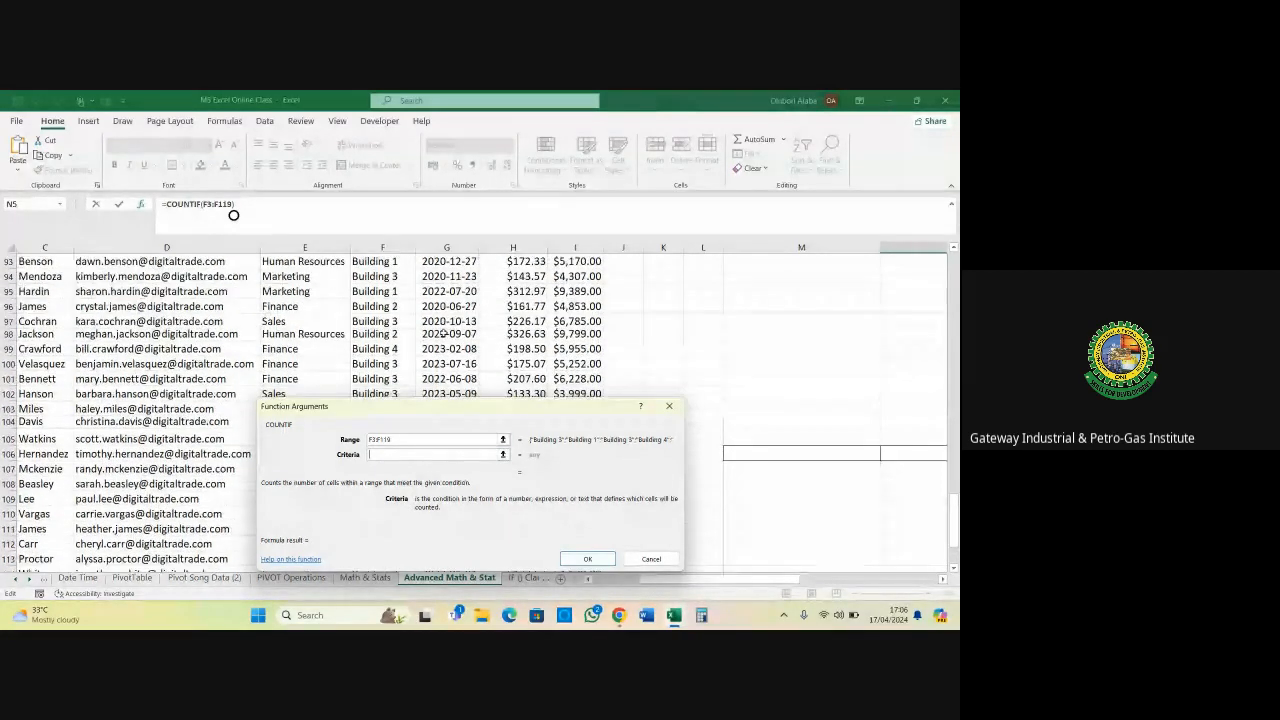
pyautogui.scroll(3, 443, 335)
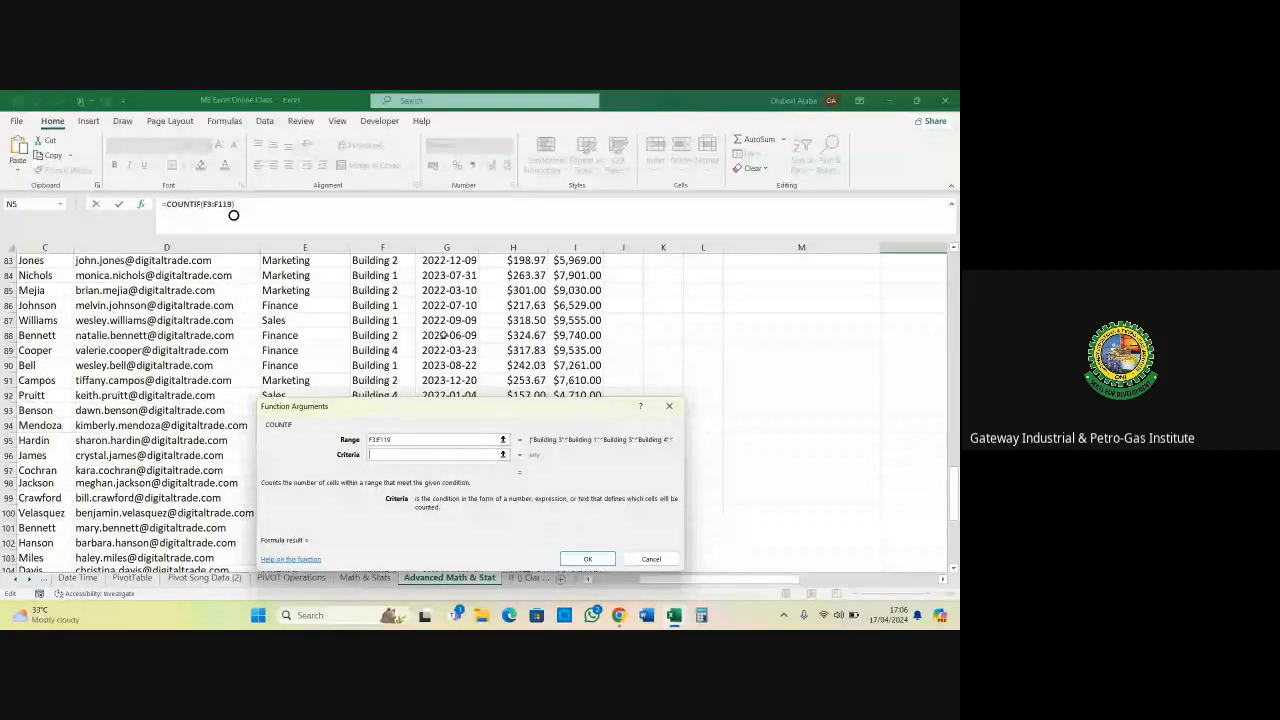
pyautogui.scroll(15, 443, 335)
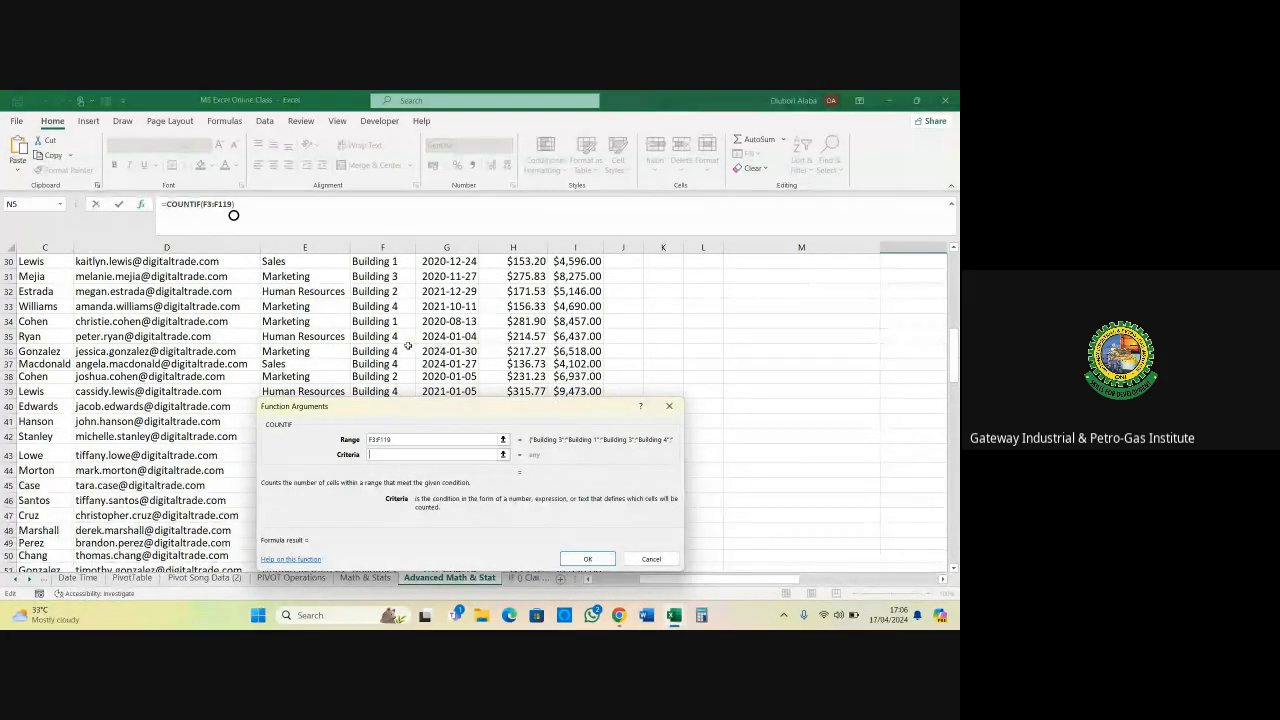
pyautogui.scroll(2, 420, 345)
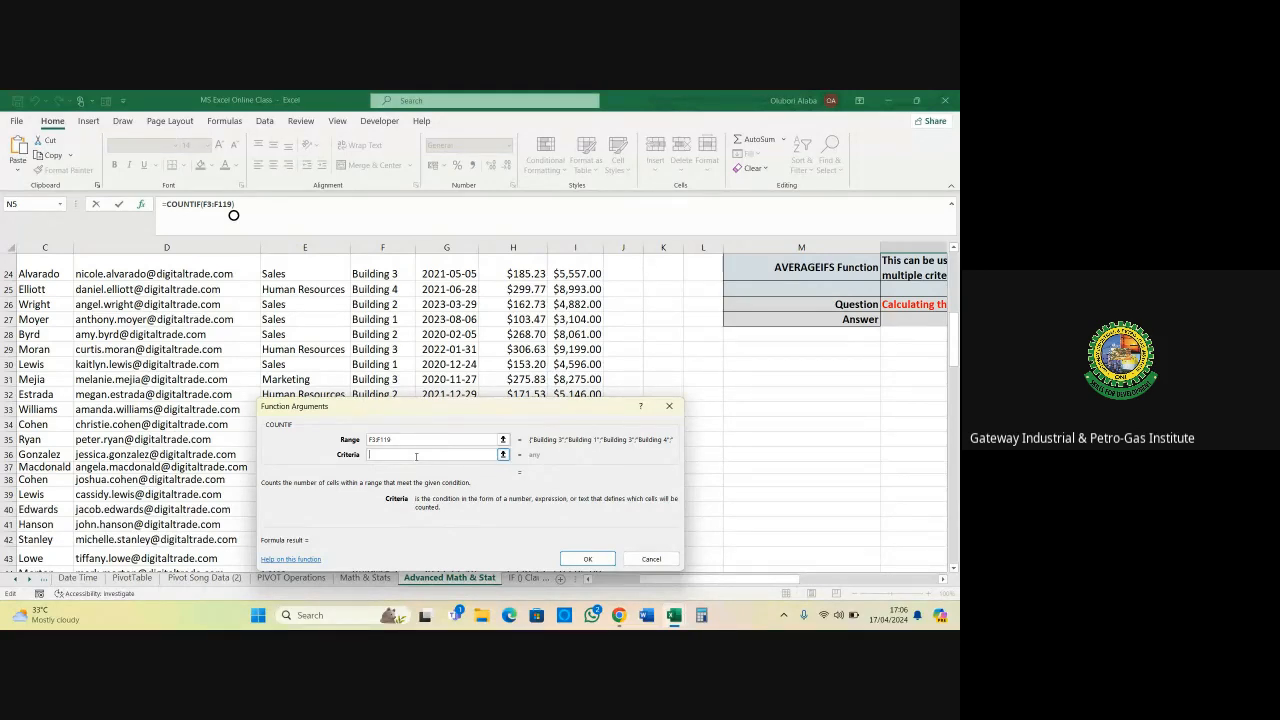
pyautogui.scroll(4, 386, 337)
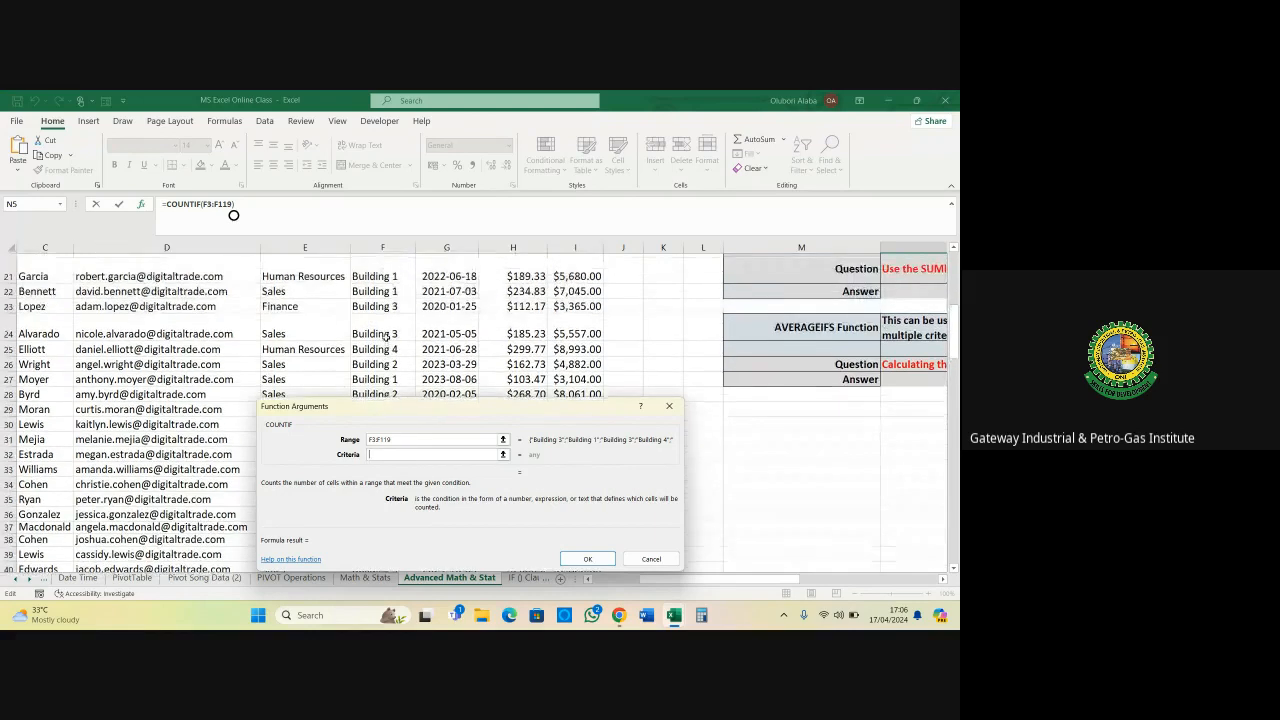
pyautogui.scroll(4, 385, 337)
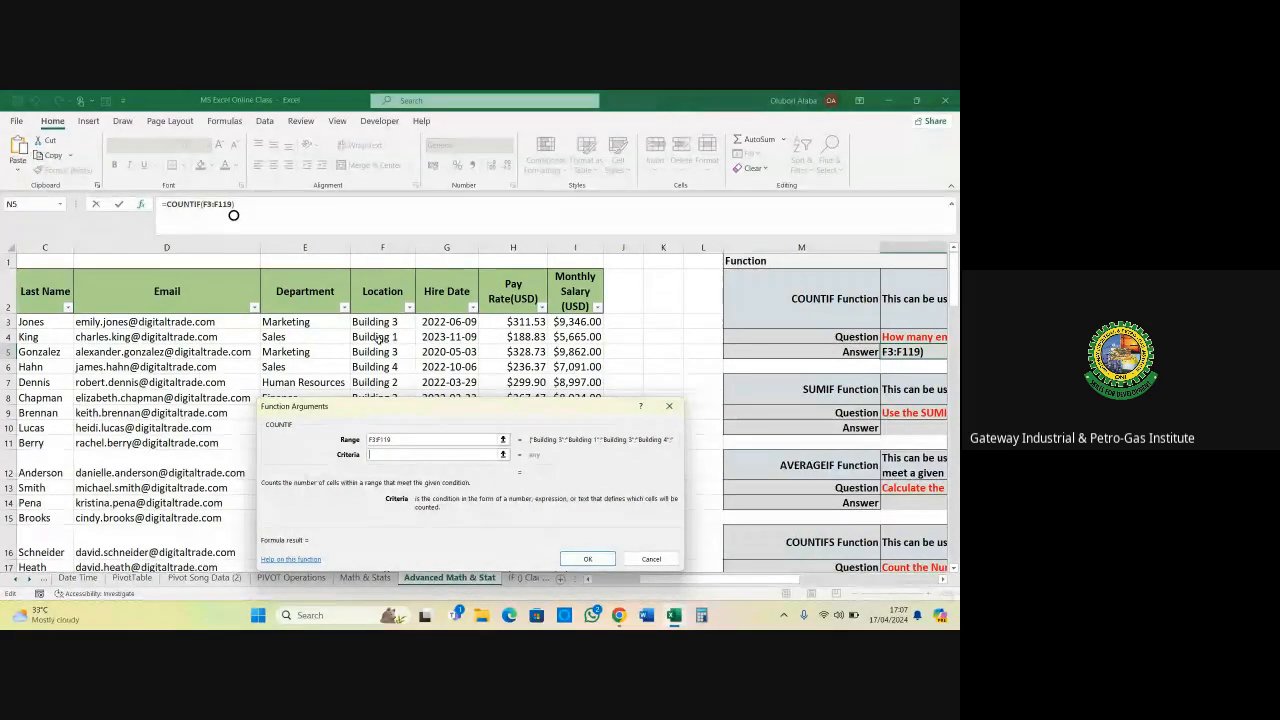
pyautogui.click(377, 338)
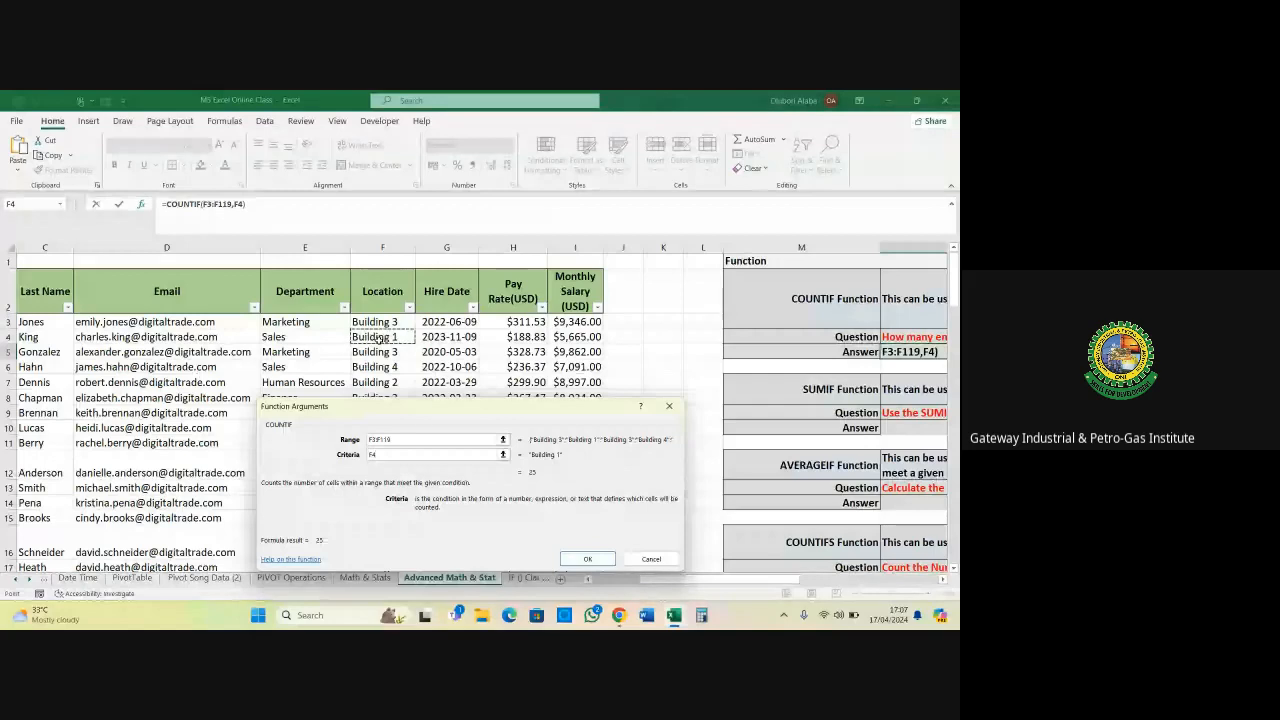
pyautogui.click(586, 558)
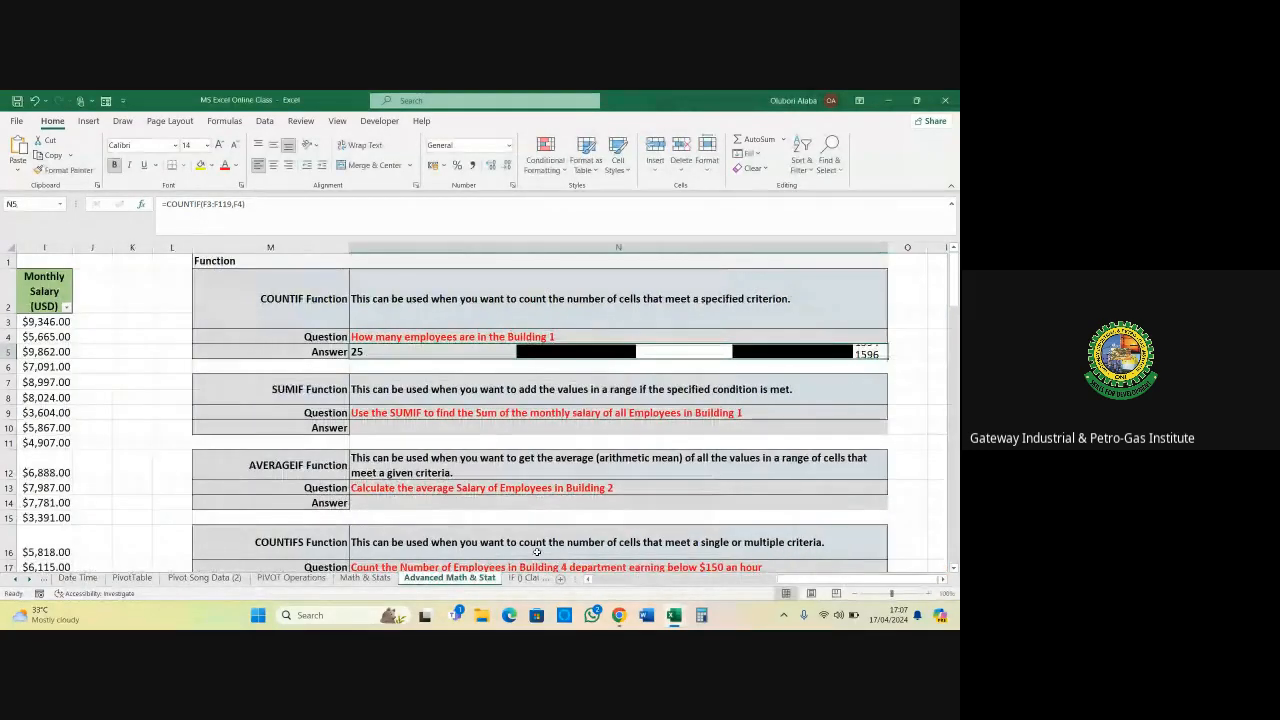
# Clear the COUNTIF formula from answer cell N5
pyautogui.click(391, 365)
pyautogui.click(378, 351)
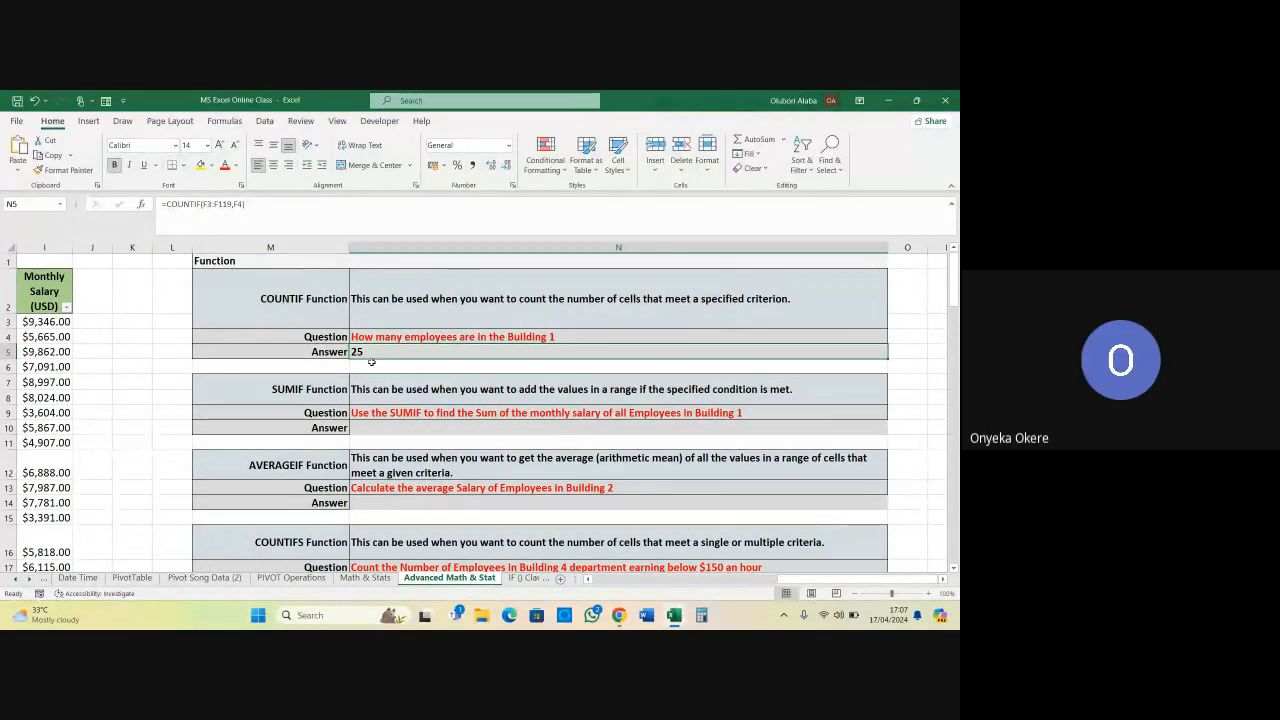
pyautogui.press('Delete')
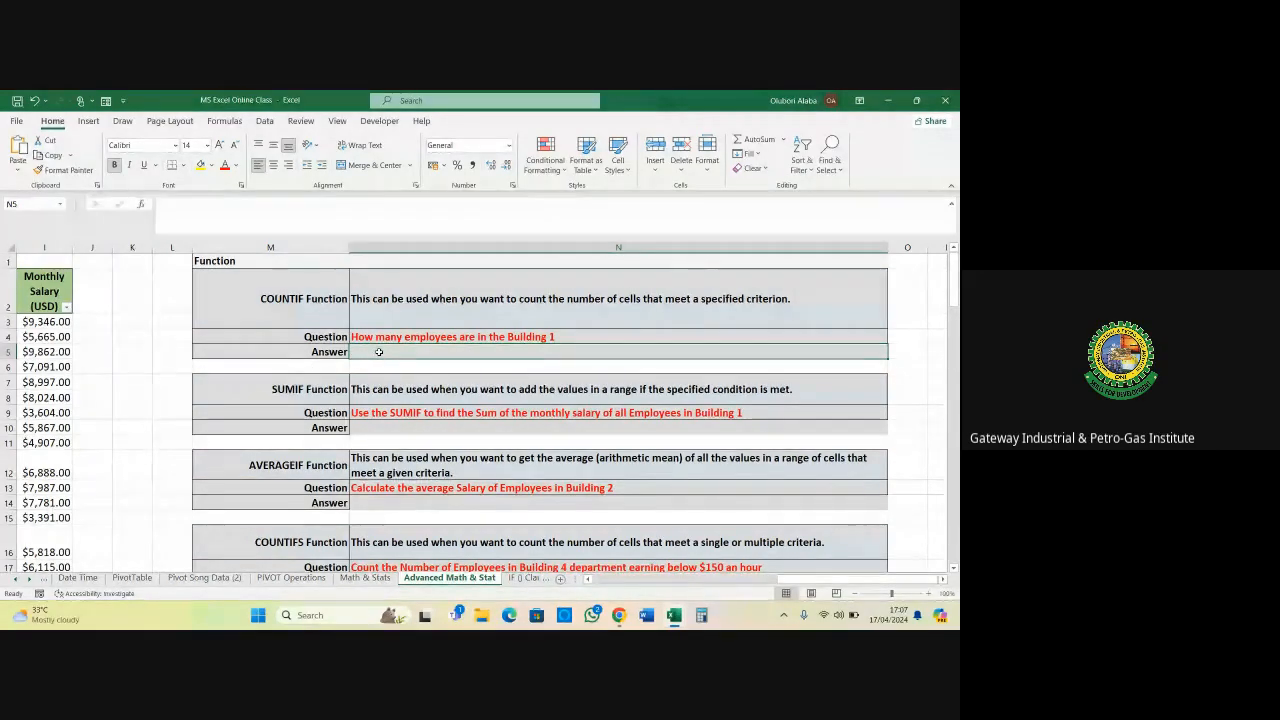
# Begin a manually written formula in cell N5 with the COUNTIF function
pyautogui.write('=')
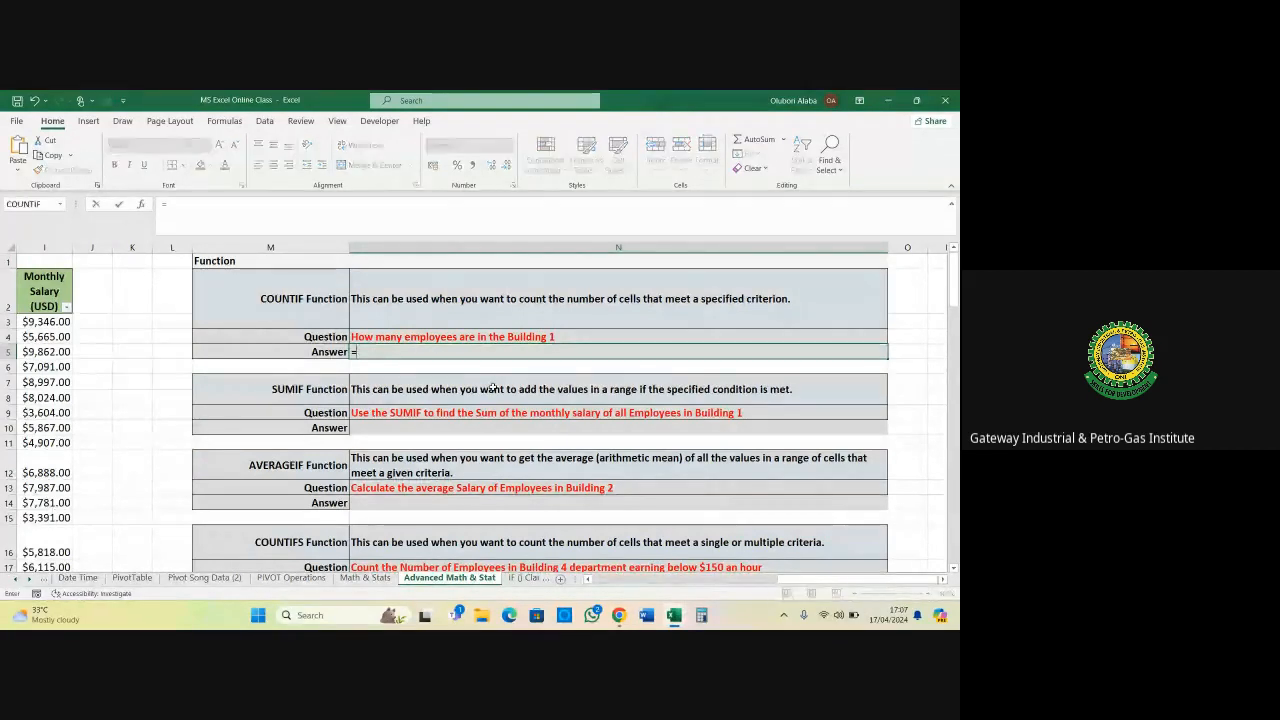
pyautogui.write('count')
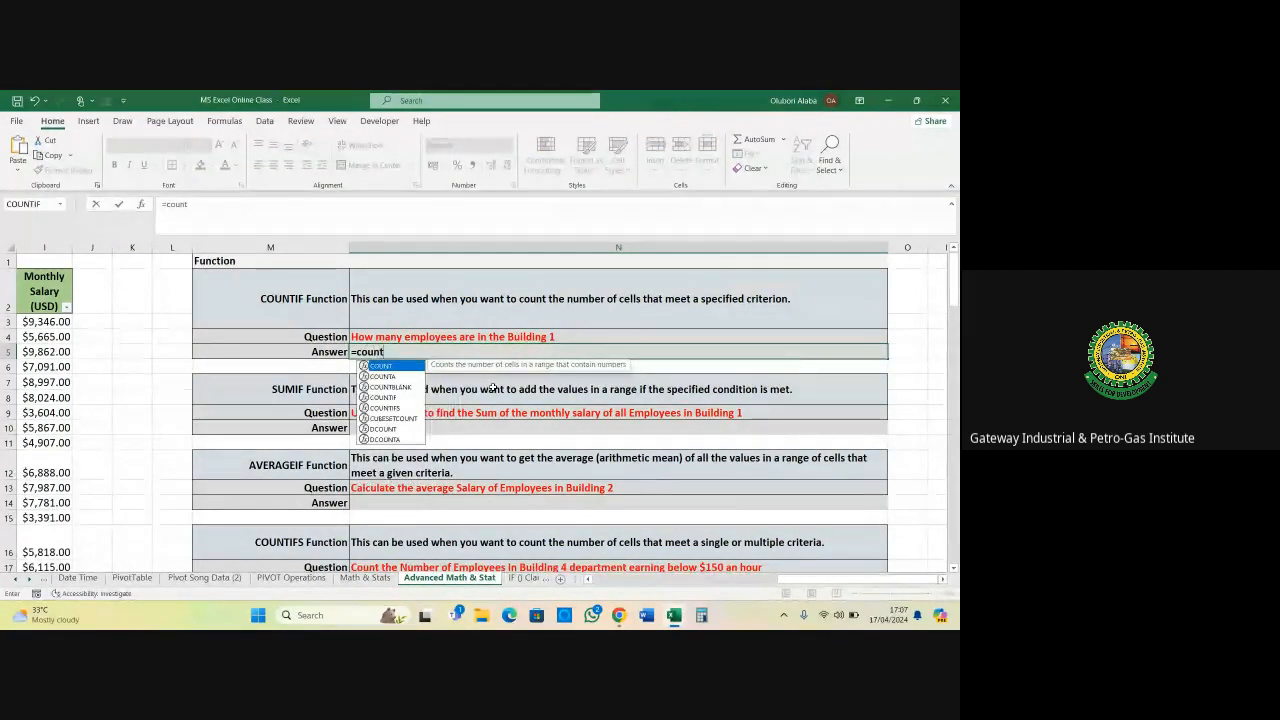
pyautogui.press('Tab')
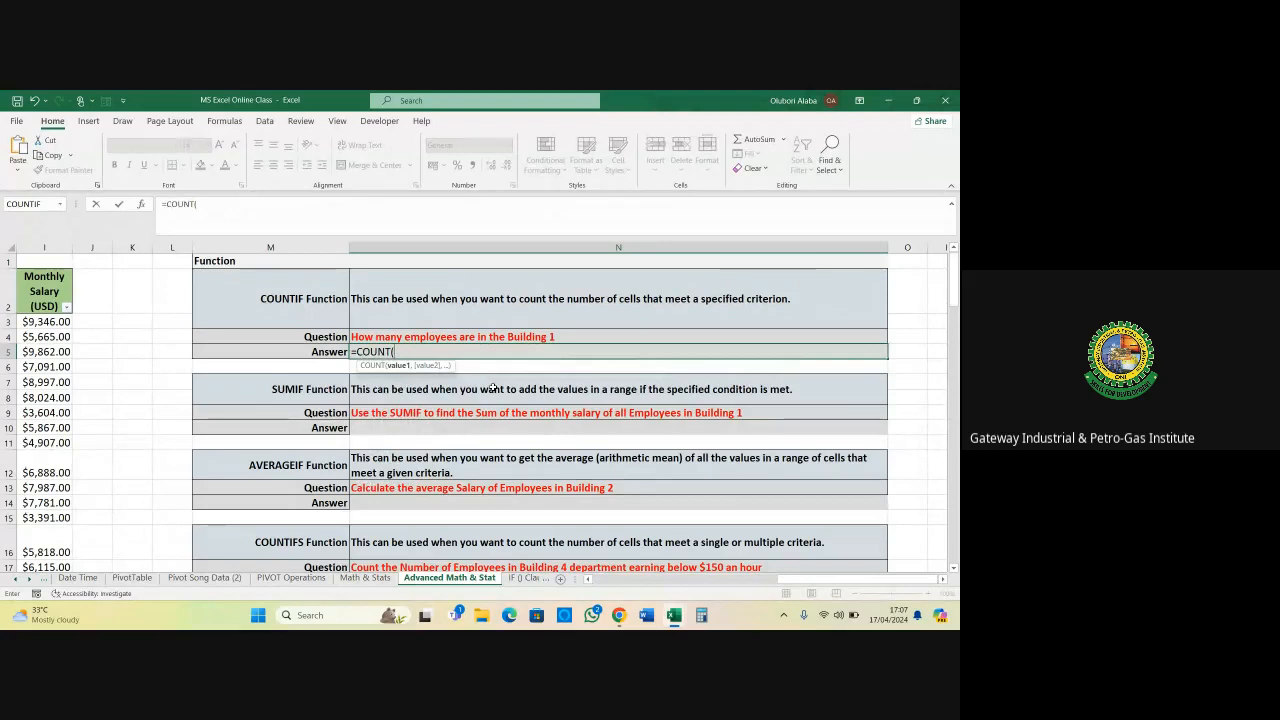
pyautogui.press('BackSpace')
pyautogui.press('BackSpace')
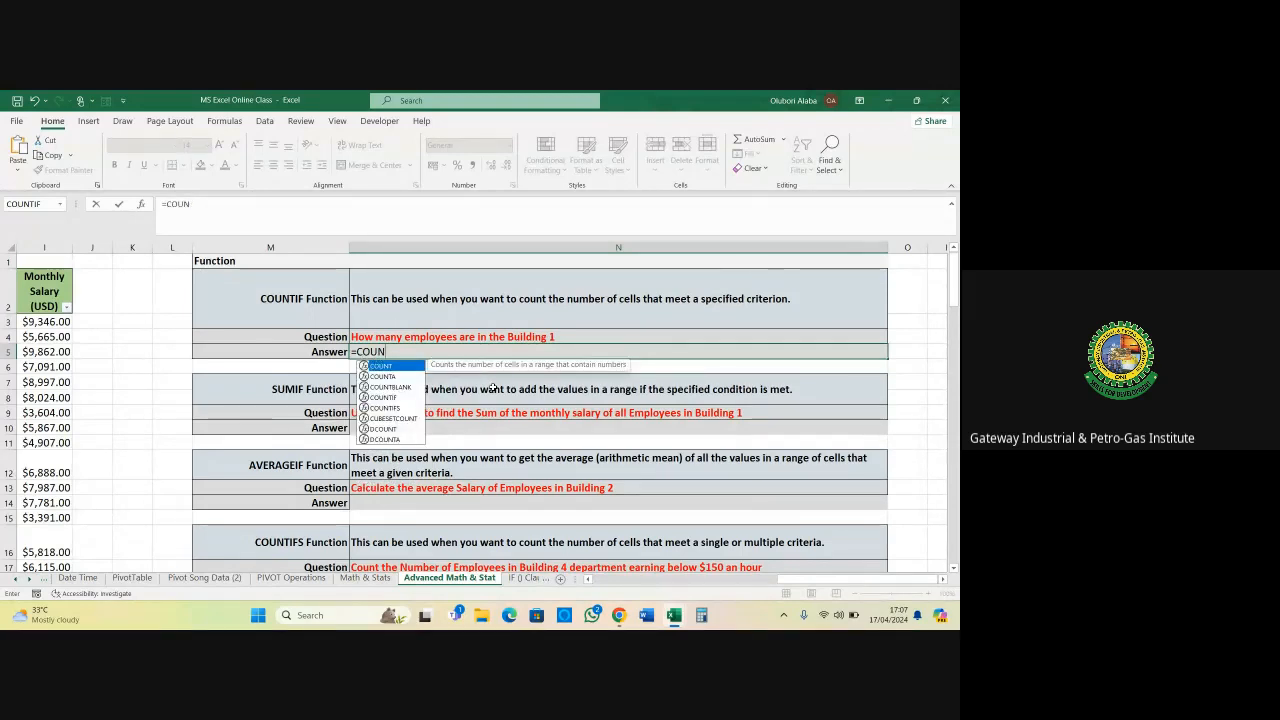
pyautogui.doubleClick(398, 398)
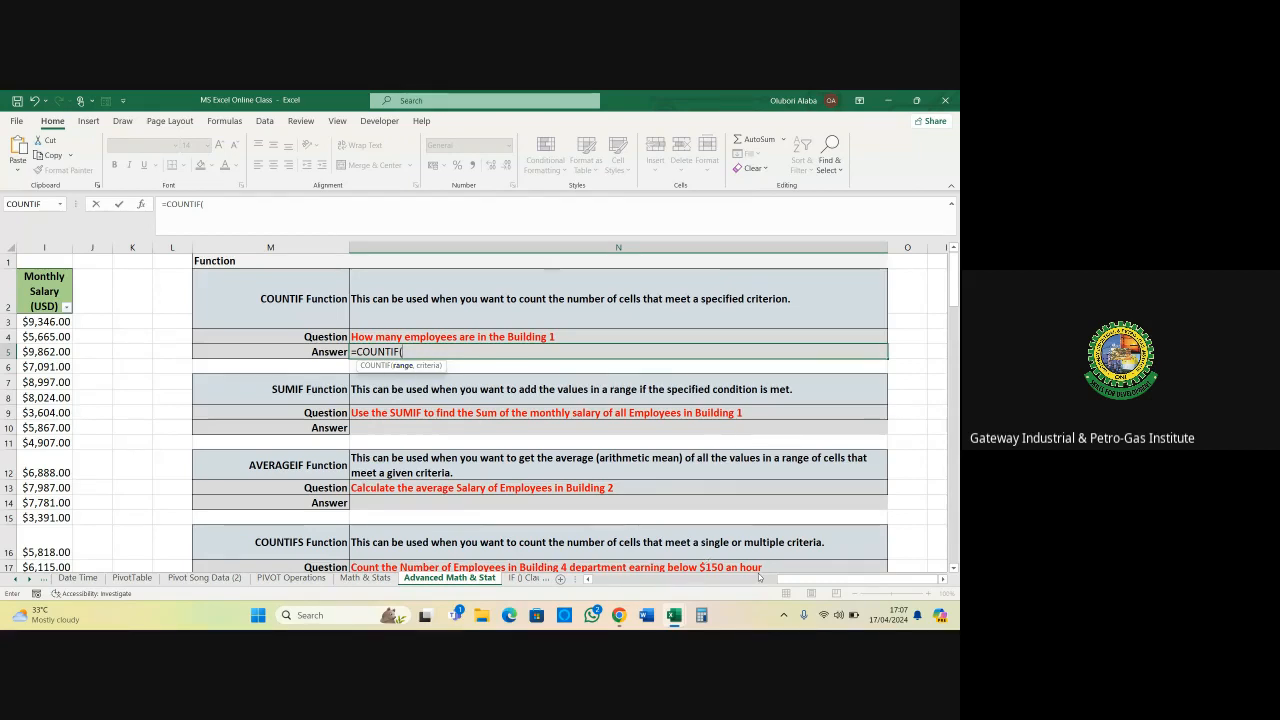
# Give the COUNTIF formula the Location range F3:F119 as its first argument, followed by a comma
pyautogui.click(589, 581)
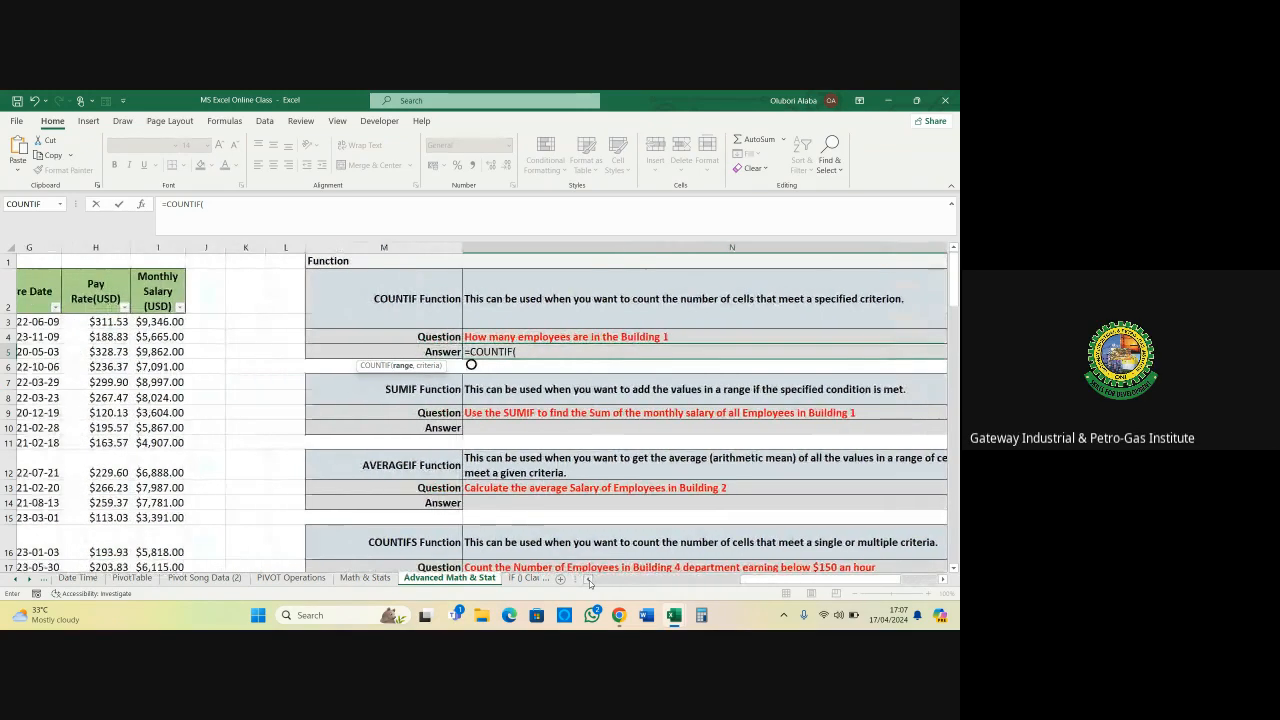
pyautogui.click(589, 581)
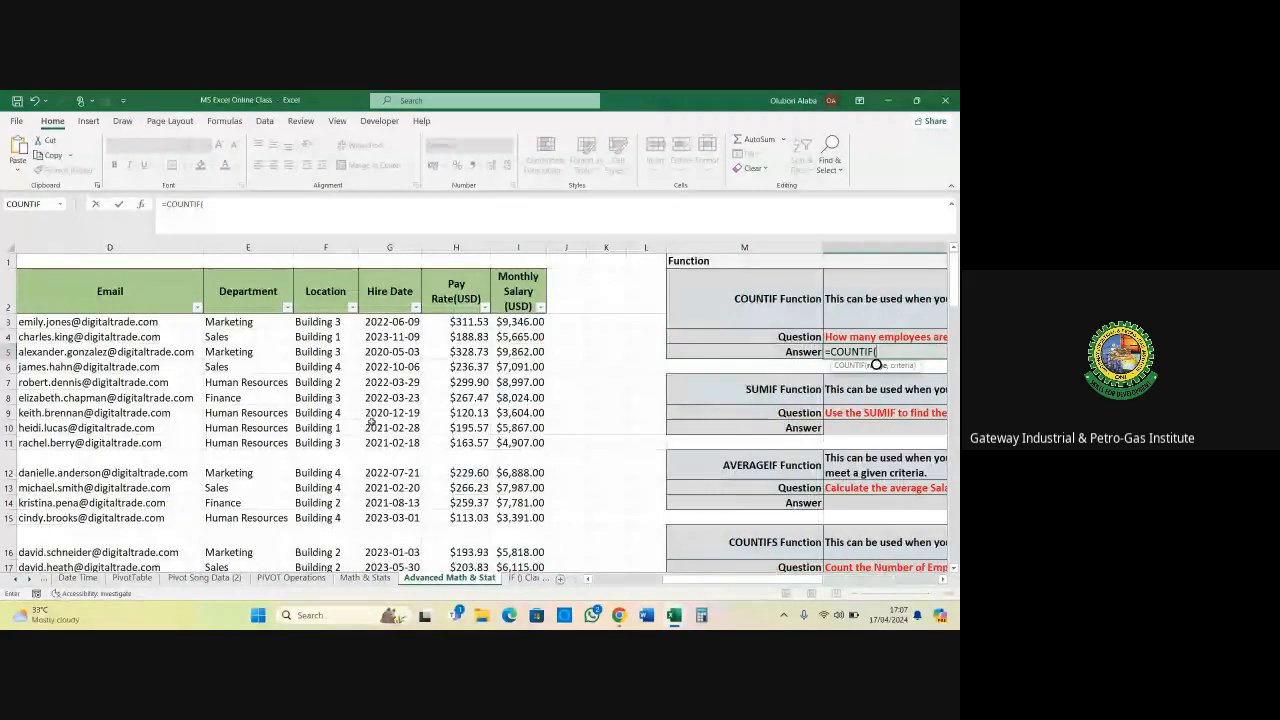
pyautogui.click(322, 321)
pyautogui.hotkey('ctrl', 'shift', 'Down')
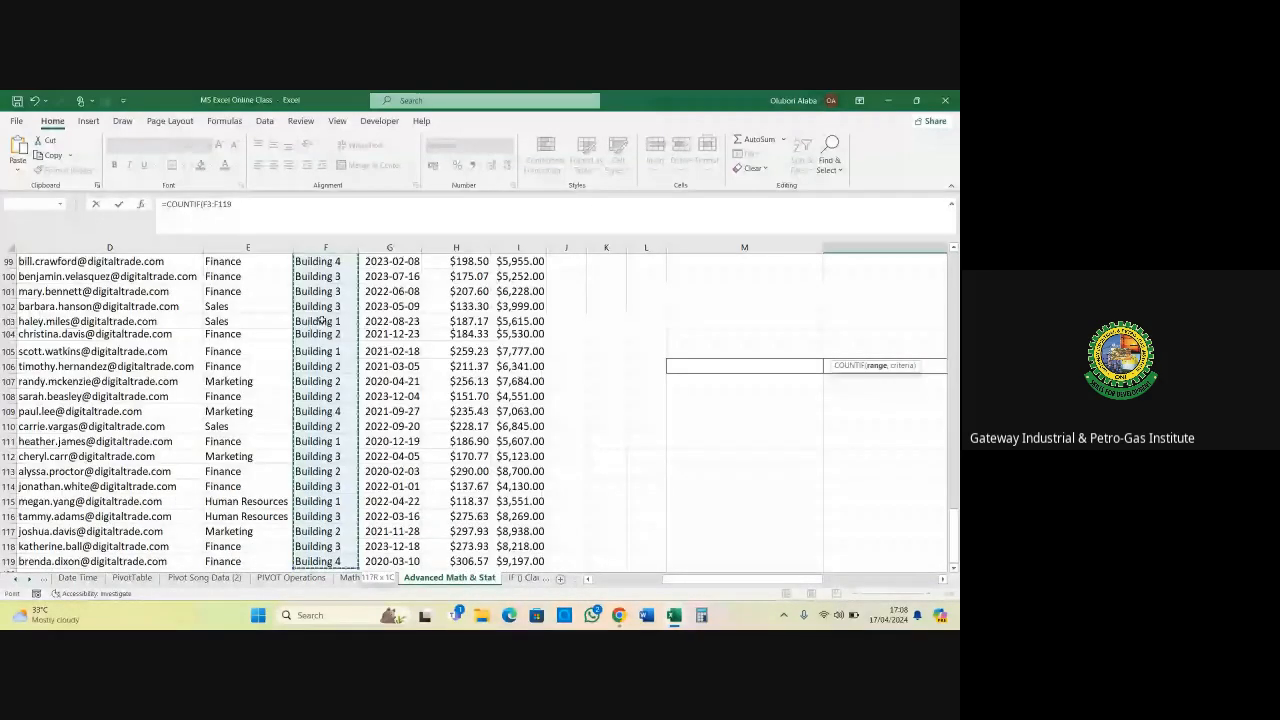
pyautogui.click(270, 208)
pyautogui.write(',')
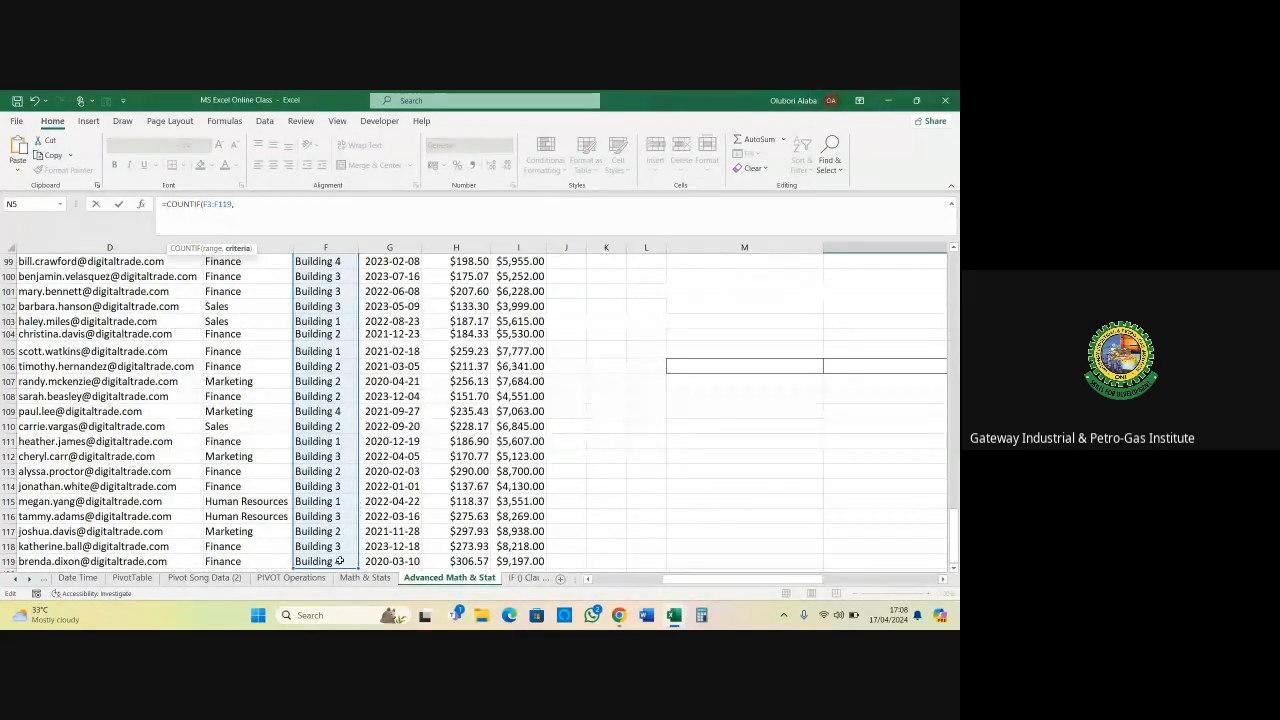
# Complete the formula as =COUNTIF(F3:F119,"Building 1") and commit it to cell N5
pyautogui.moveTo(951, 521); pyautogui.dragTo(956, 255)
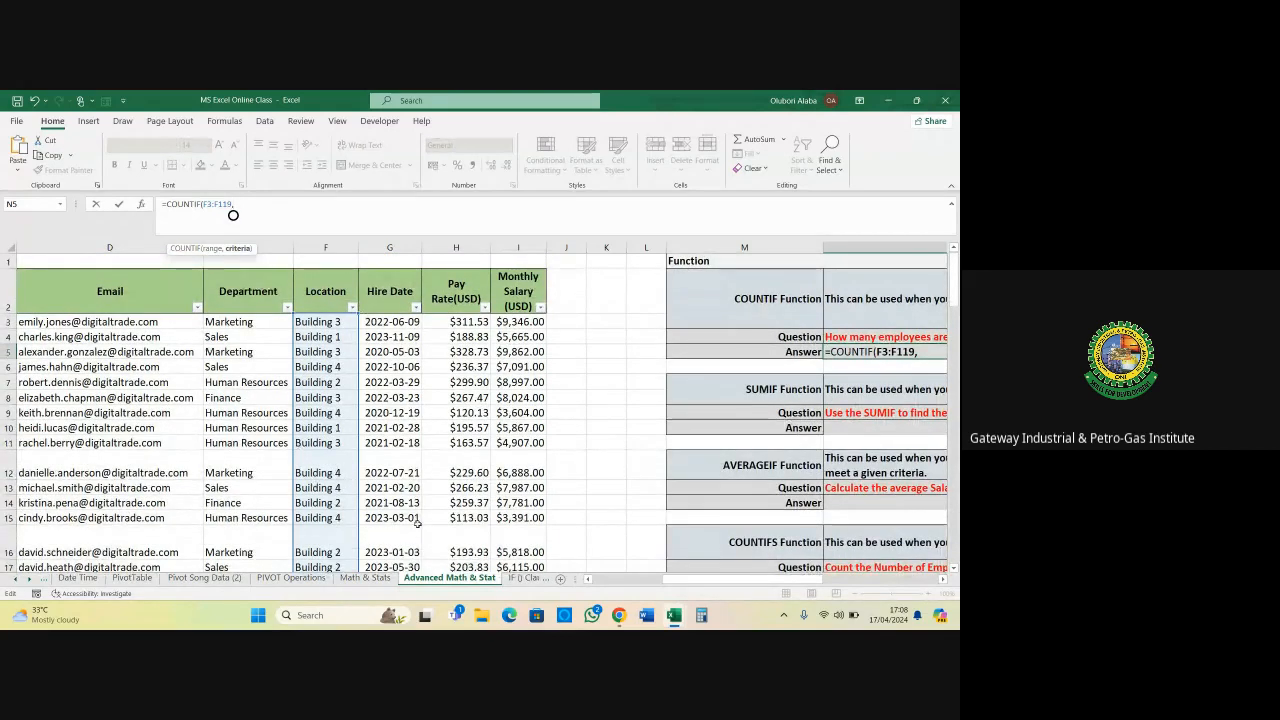
pyautogui.write('"')
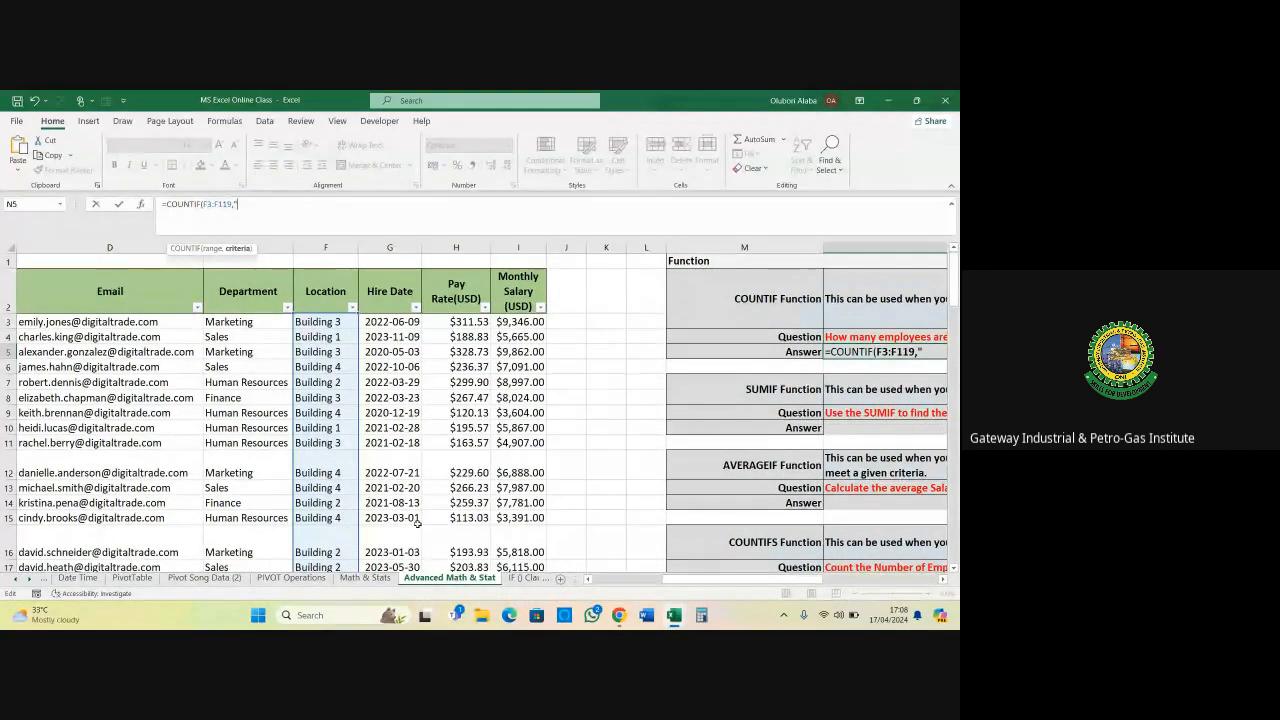
pyautogui.write('Buil')
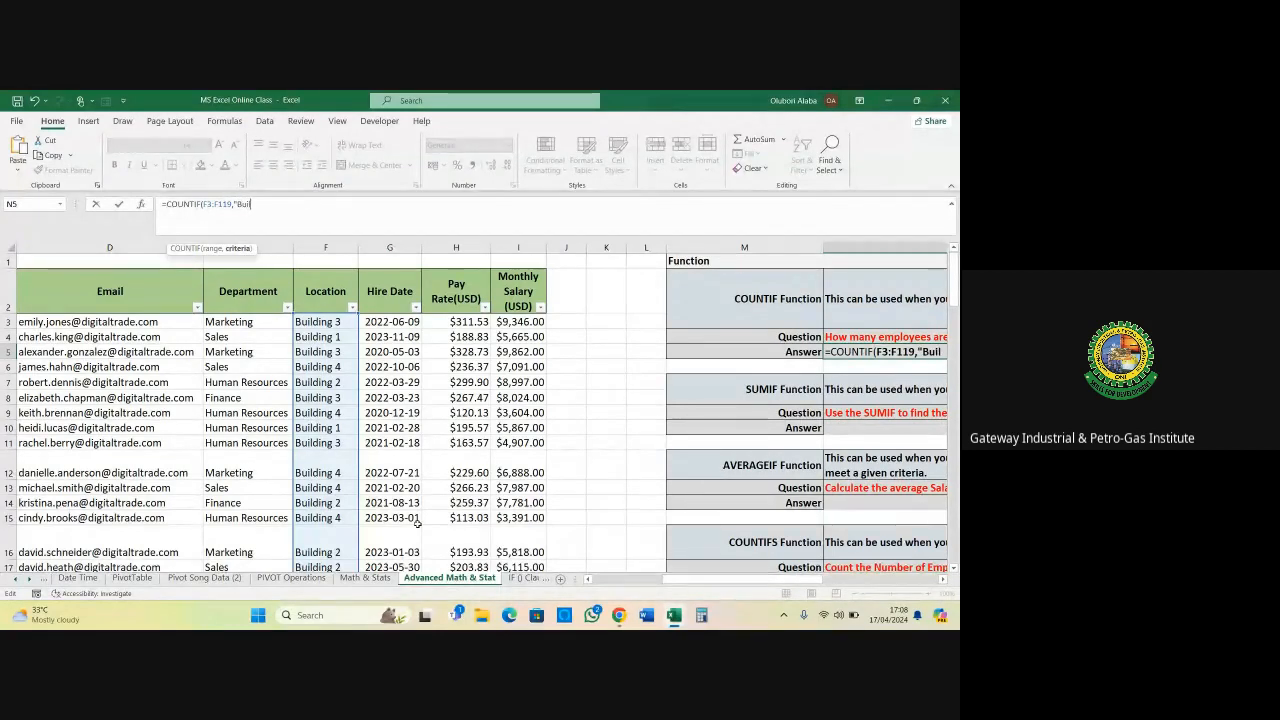
pyautogui.write('din')
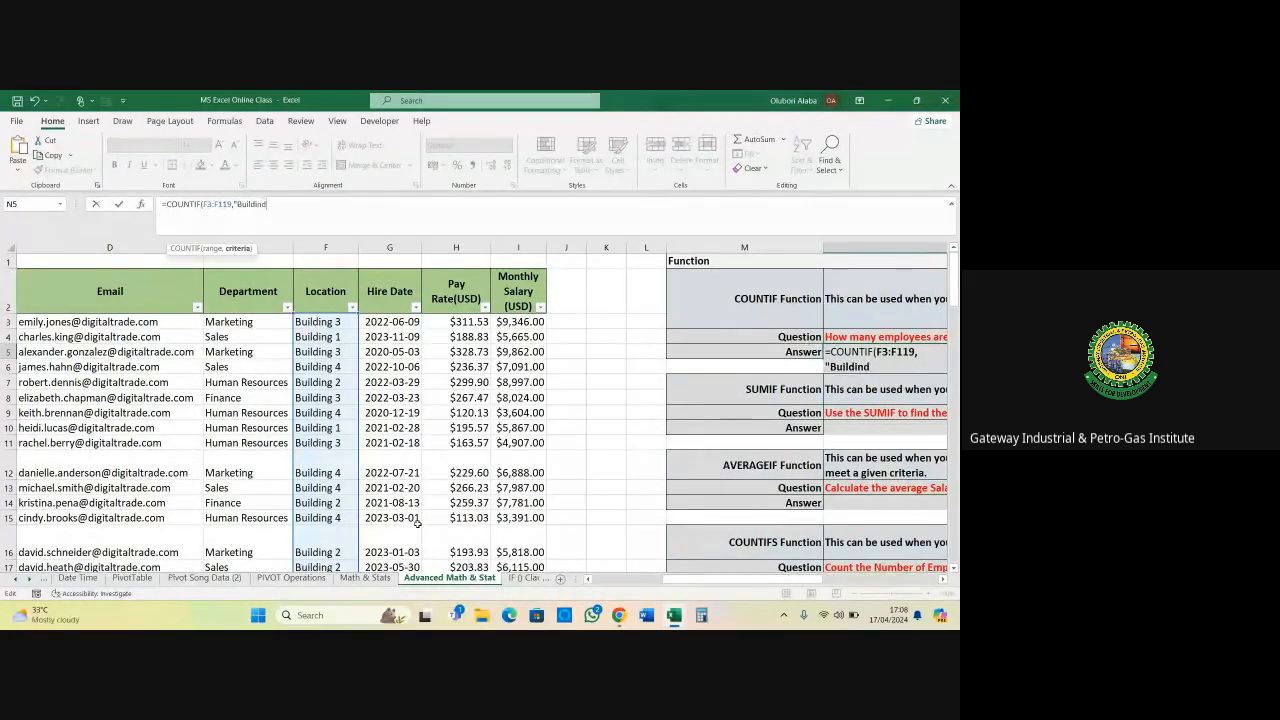
pyautogui.write('g 1')
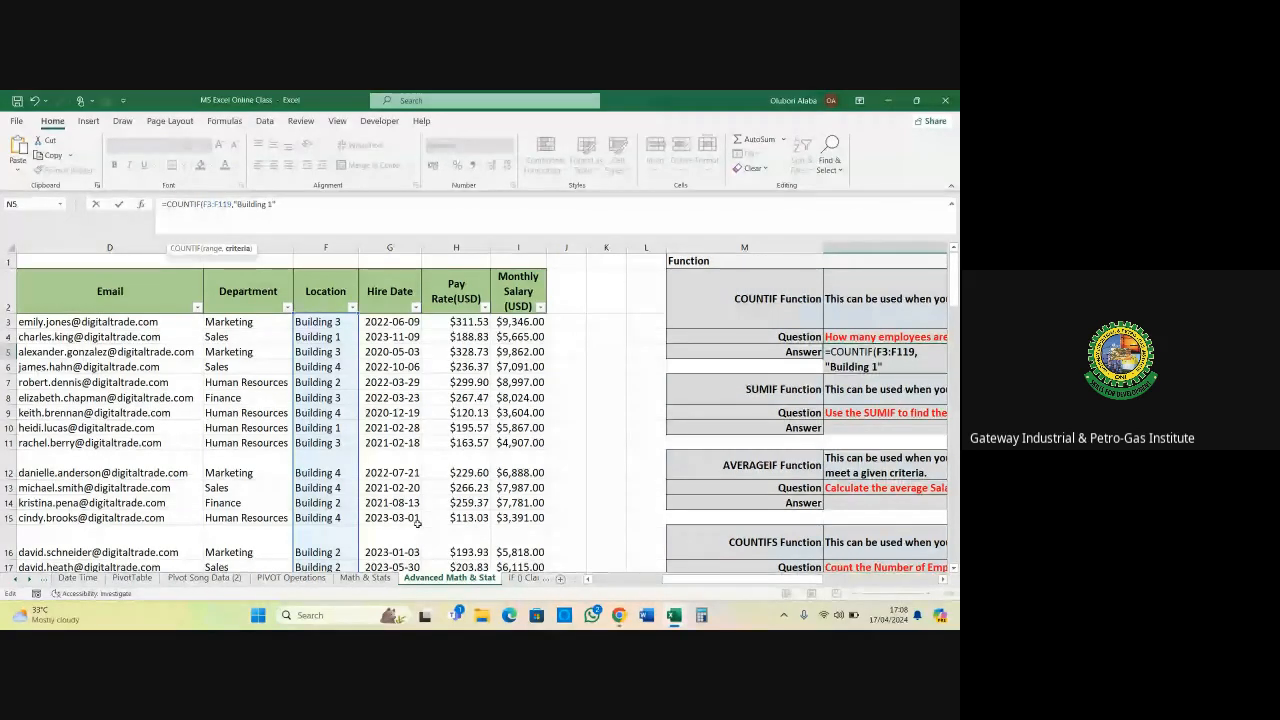
pyautogui.write('")')
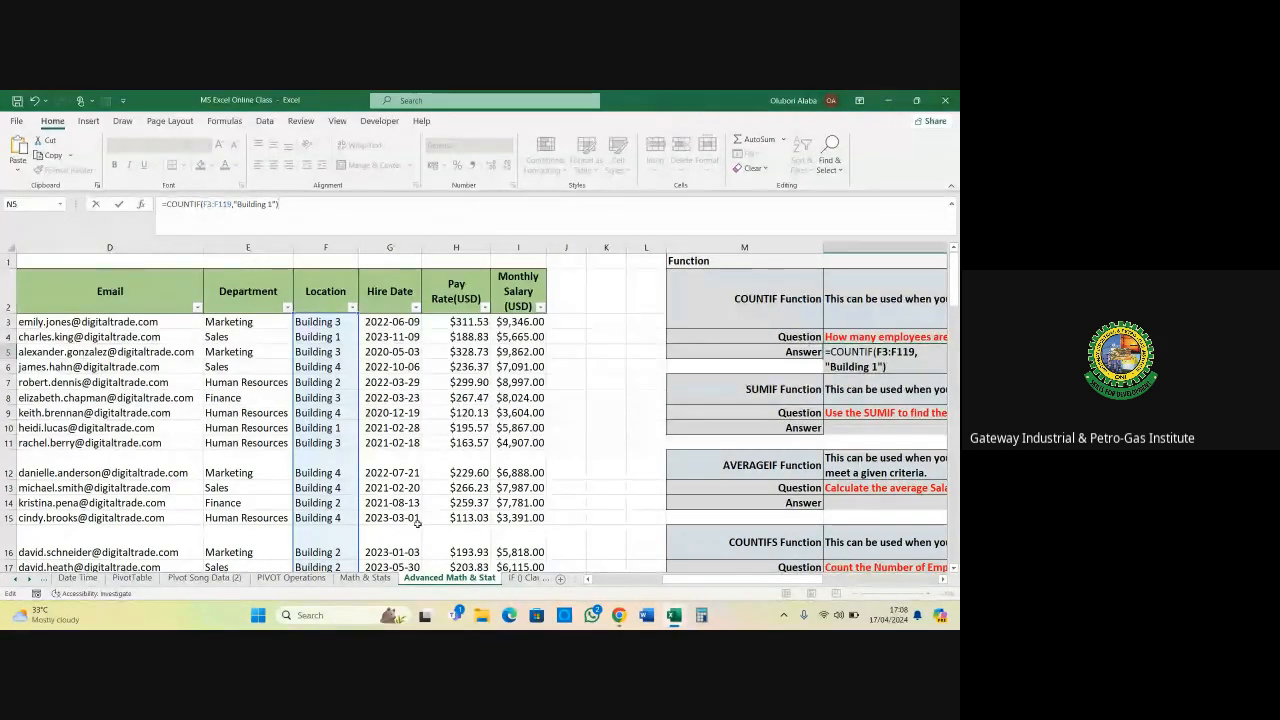
pyautogui.press('Return')
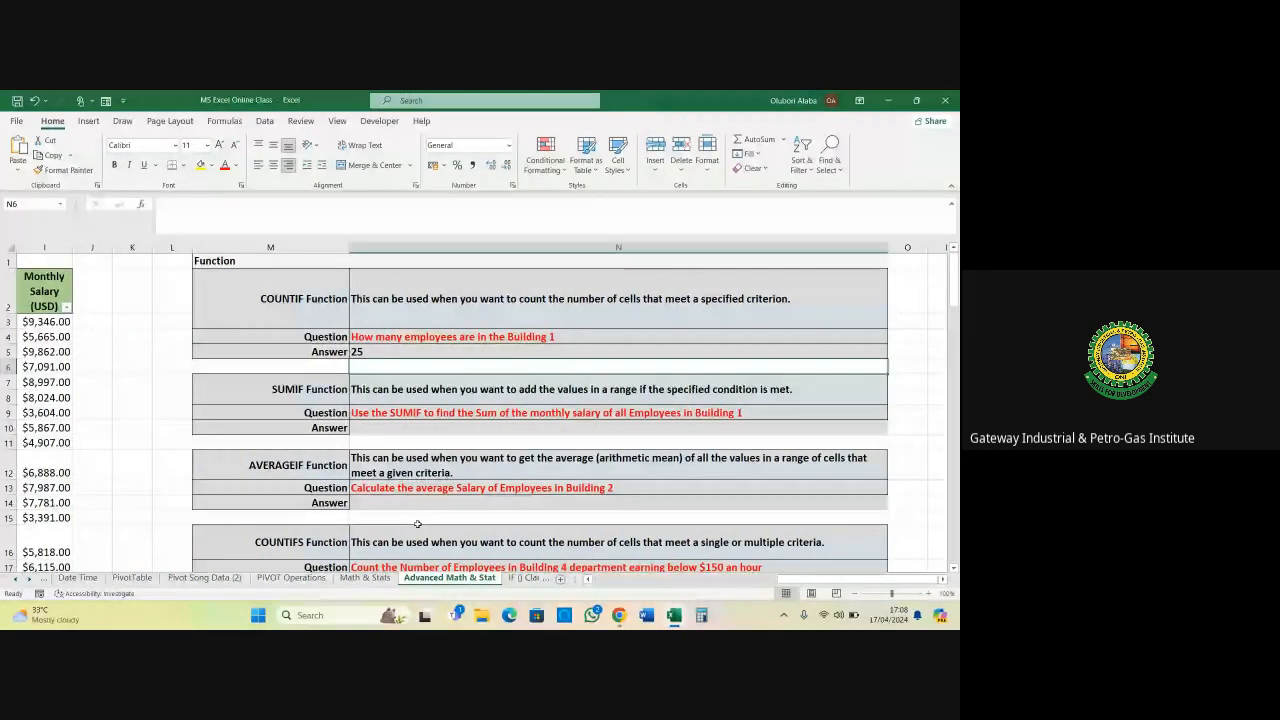
# Remove the "Building 1" criterion from the COUNTIF formula in N5, keeping the range F3:F119 and its trailing comma
pyautogui.click(367, 352)
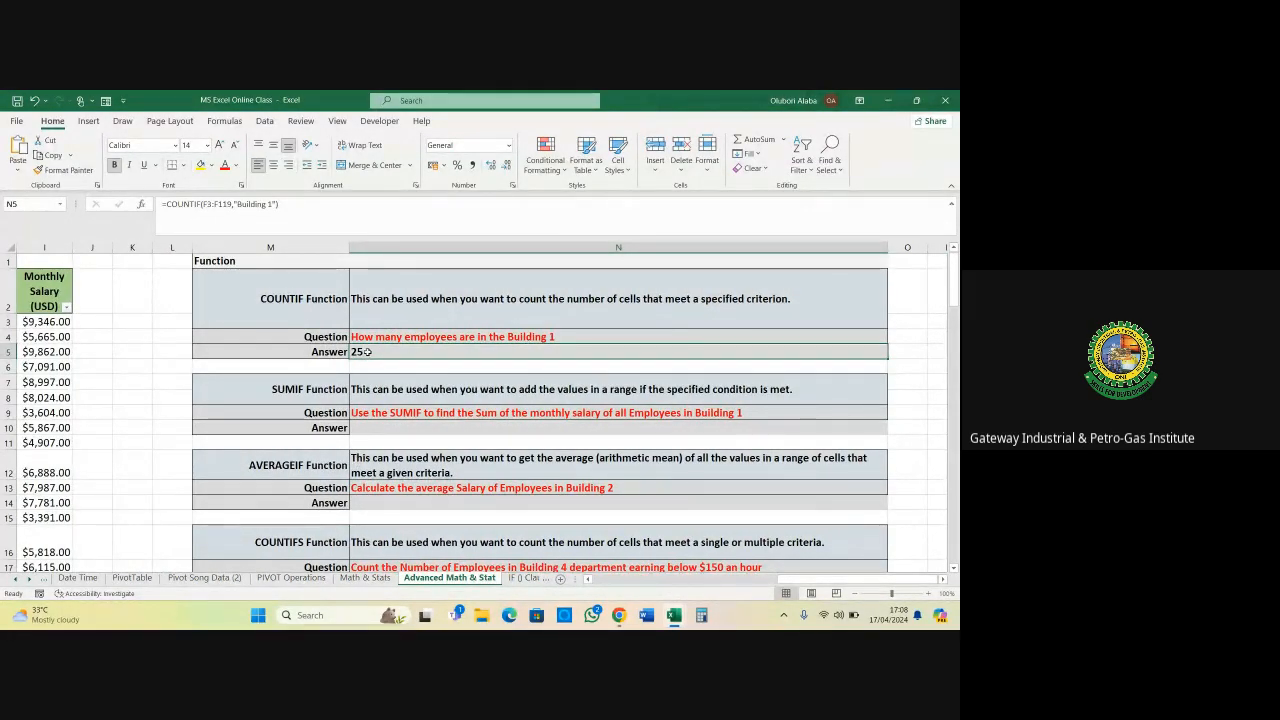
pyautogui.click(589, 580)
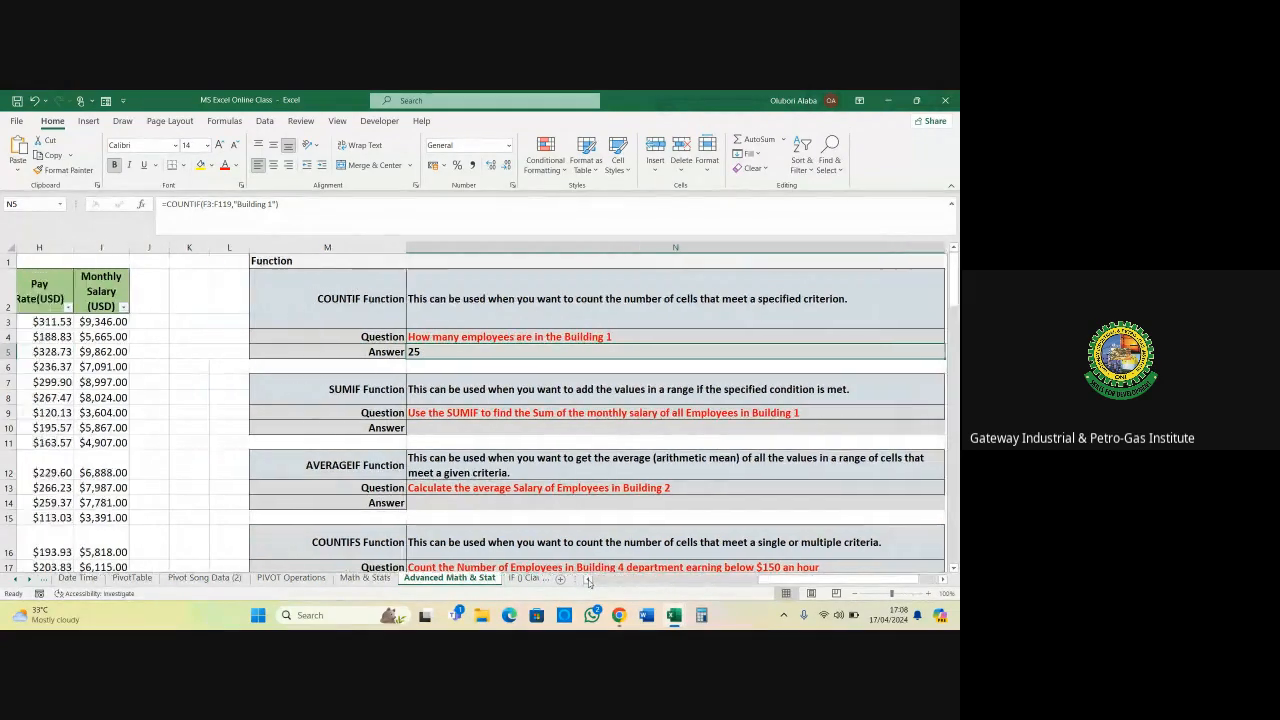
pyautogui.click(589, 580)
pyautogui.click(589, 580)
pyautogui.click(589, 580)
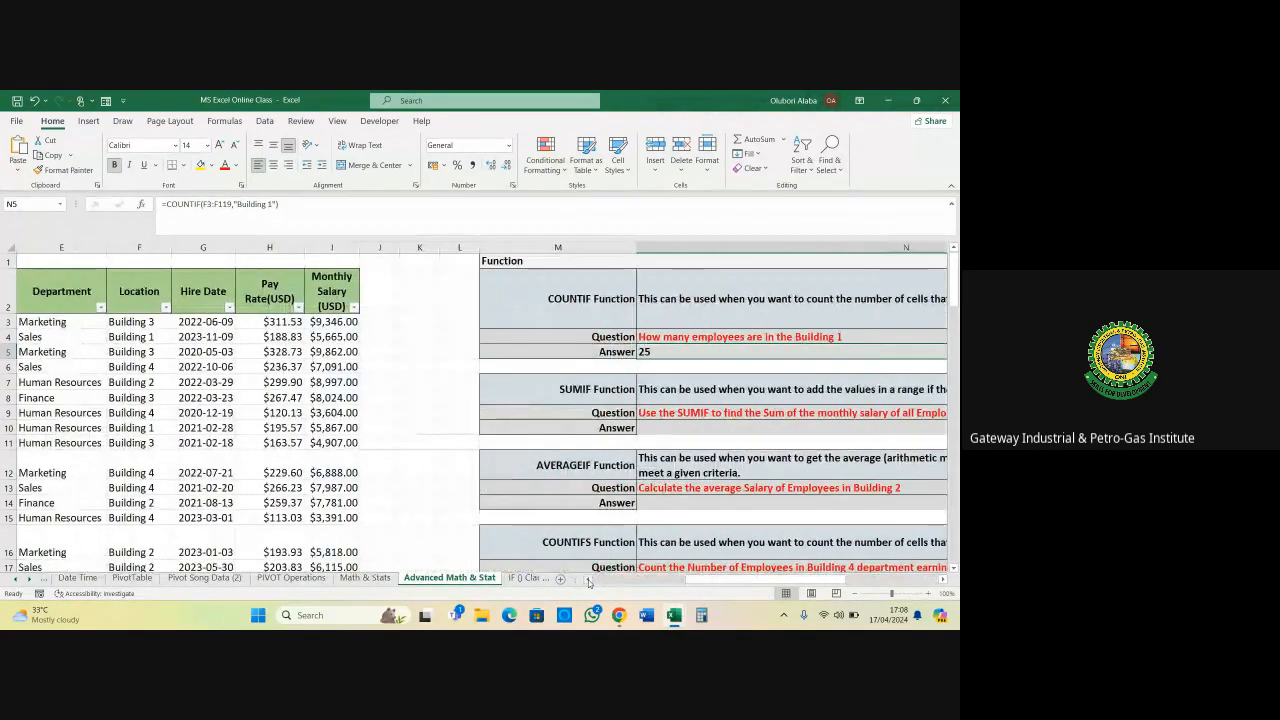
pyautogui.click(589, 580)
pyautogui.click(284, 213)
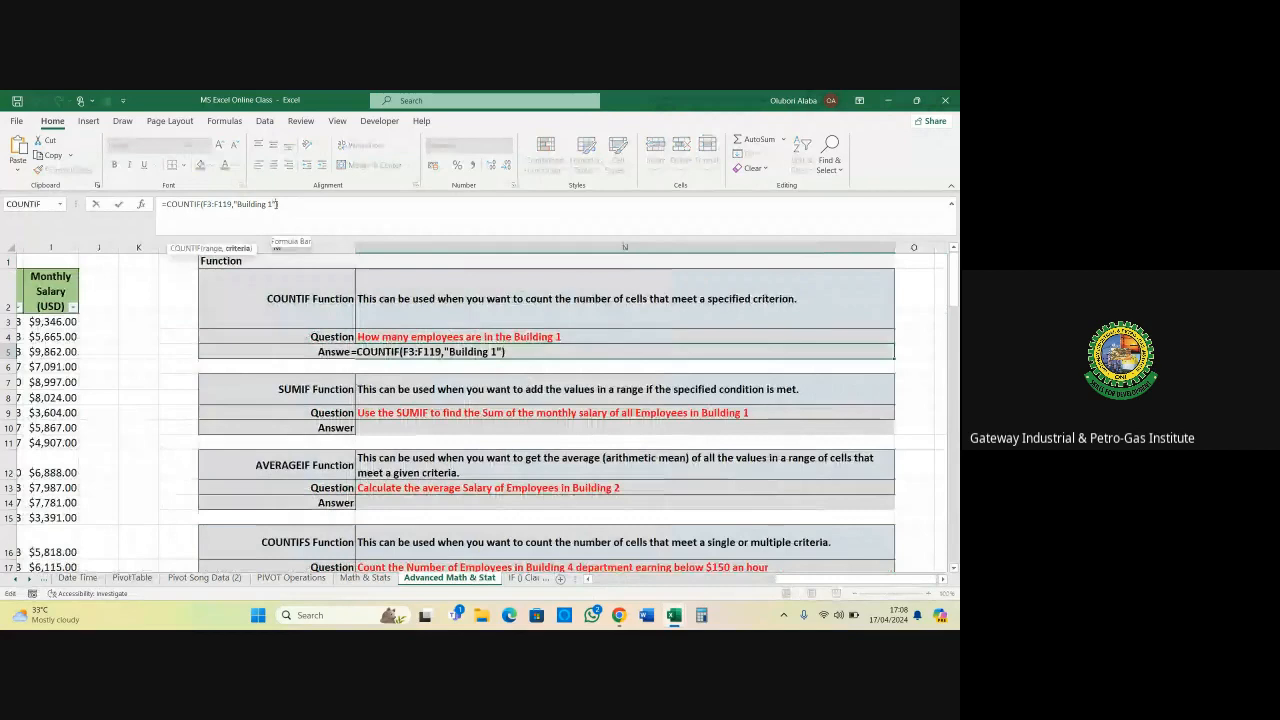
pyautogui.press('BackSpace')
pyautogui.press('BackSpace')
pyautogui.press('BackSpace')
pyautogui.press('BackSpace')
pyautogui.press('BackSpace')
pyautogui.press('BackSpace')
pyautogui.press('BackSpace')
pyautogui.press('BackSpace')
pyautogui.press('BackSpace')
pyautogui.press('BackSpace')
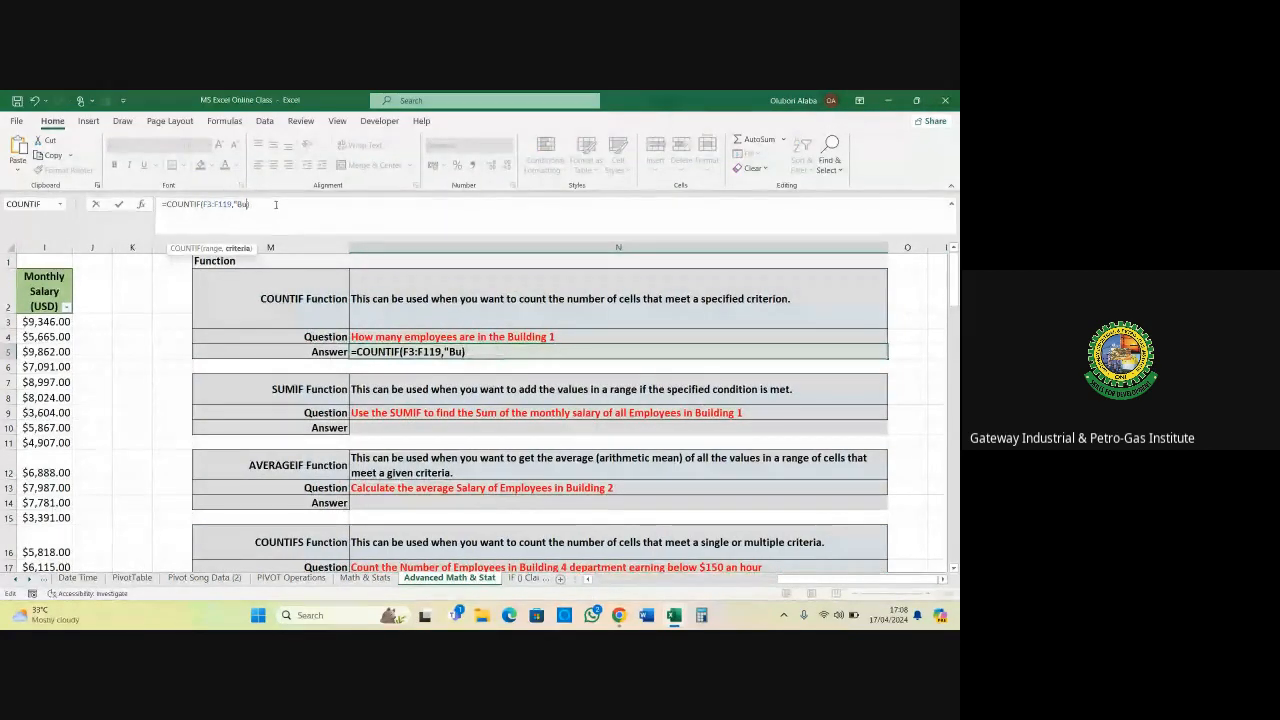
pyautogui.press('BackSpace')
pyautogui.press('BackSpace')
pyautogui.press('BackSpace')
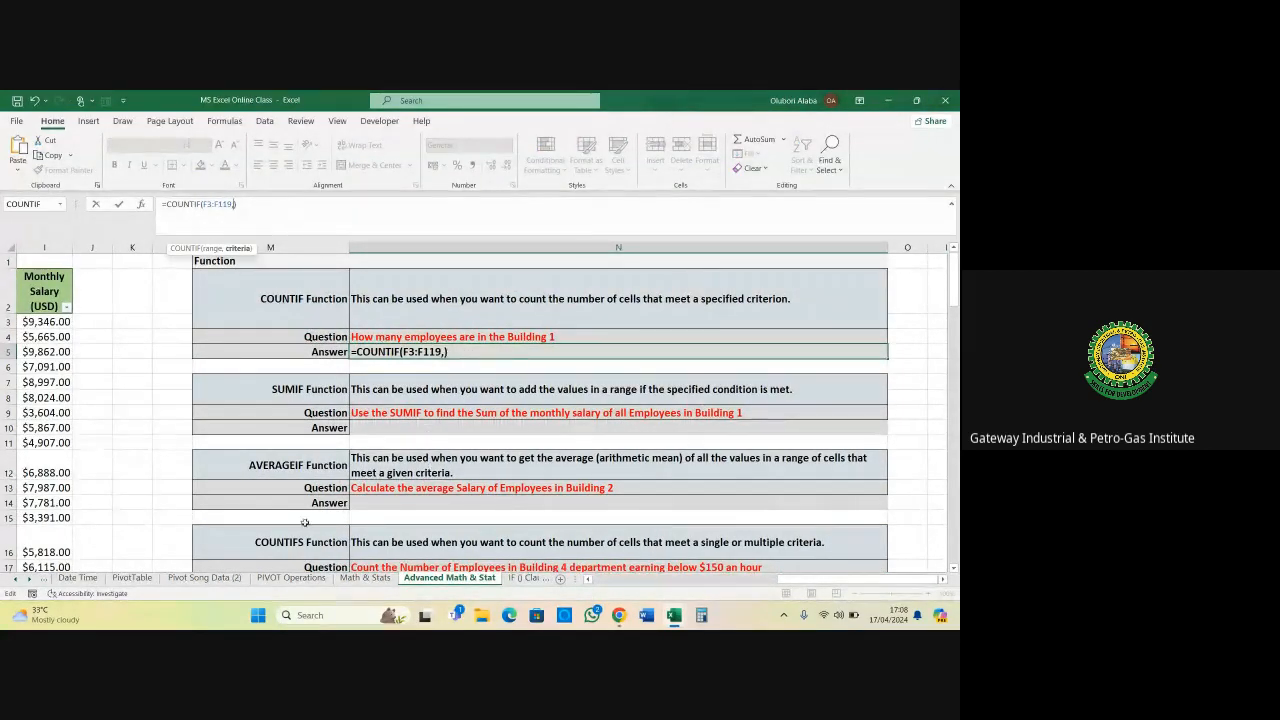
# Use cell F10 in the Location column as the criterion and commit =COUNTIF(F3:F119,F10) in N5
pyautogui.click(589, 579)
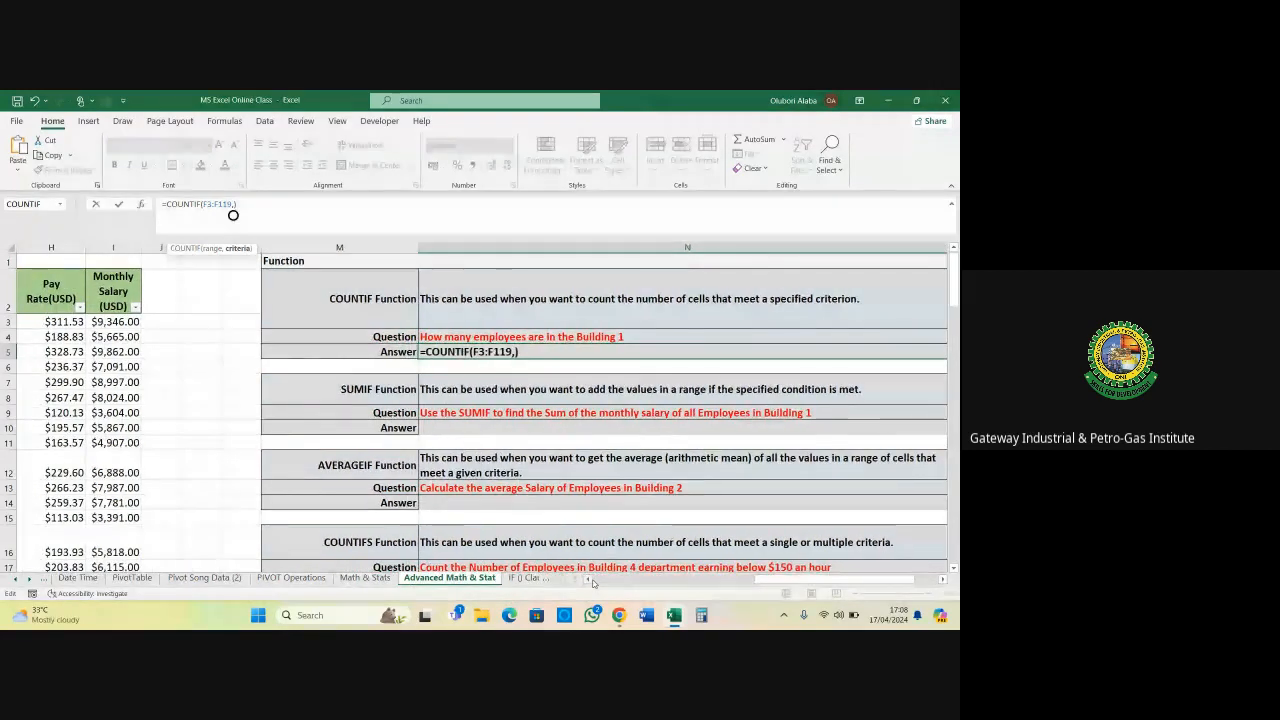
pyautogui.click(591, 580)
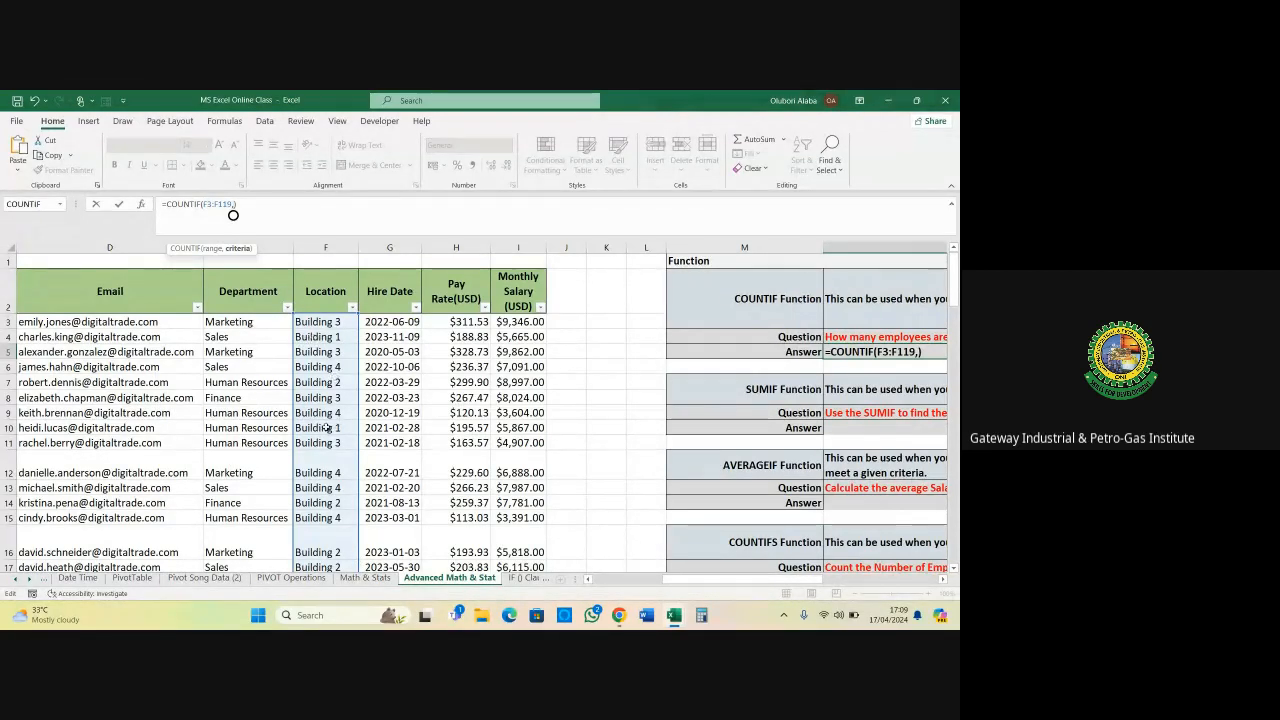
pyautogui.click(326, 429)
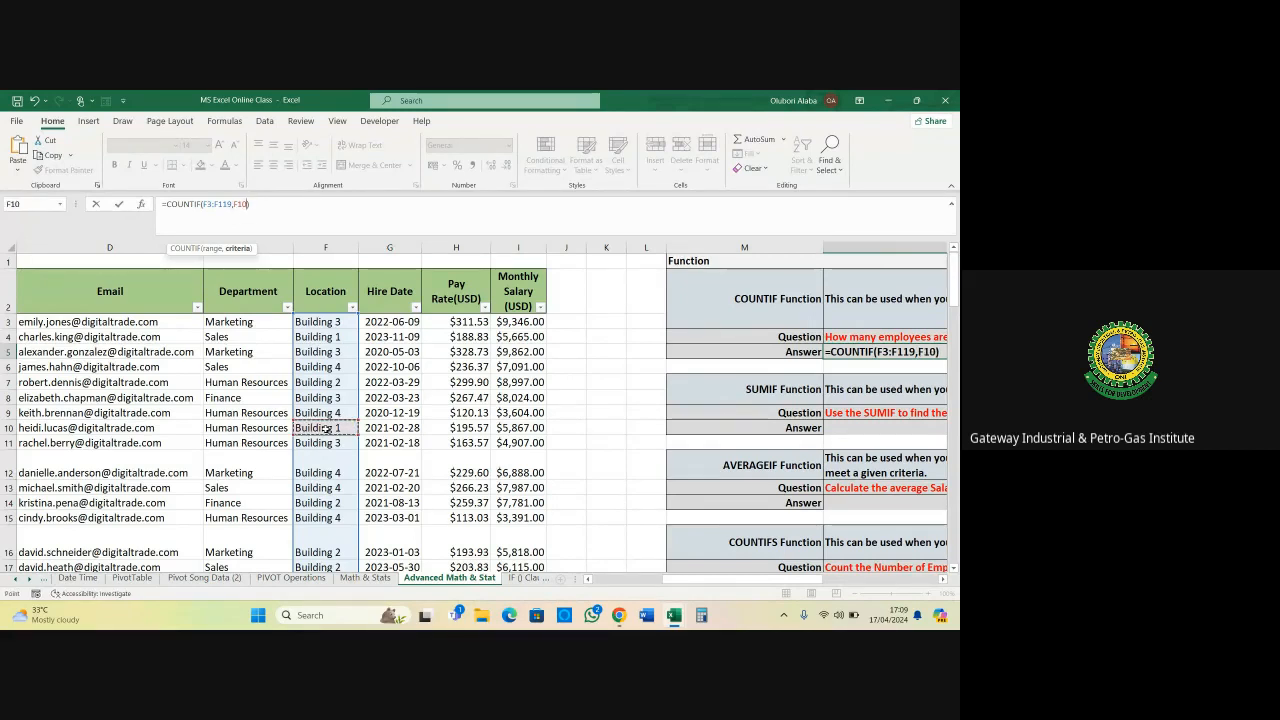
pyautogui.press('Return')
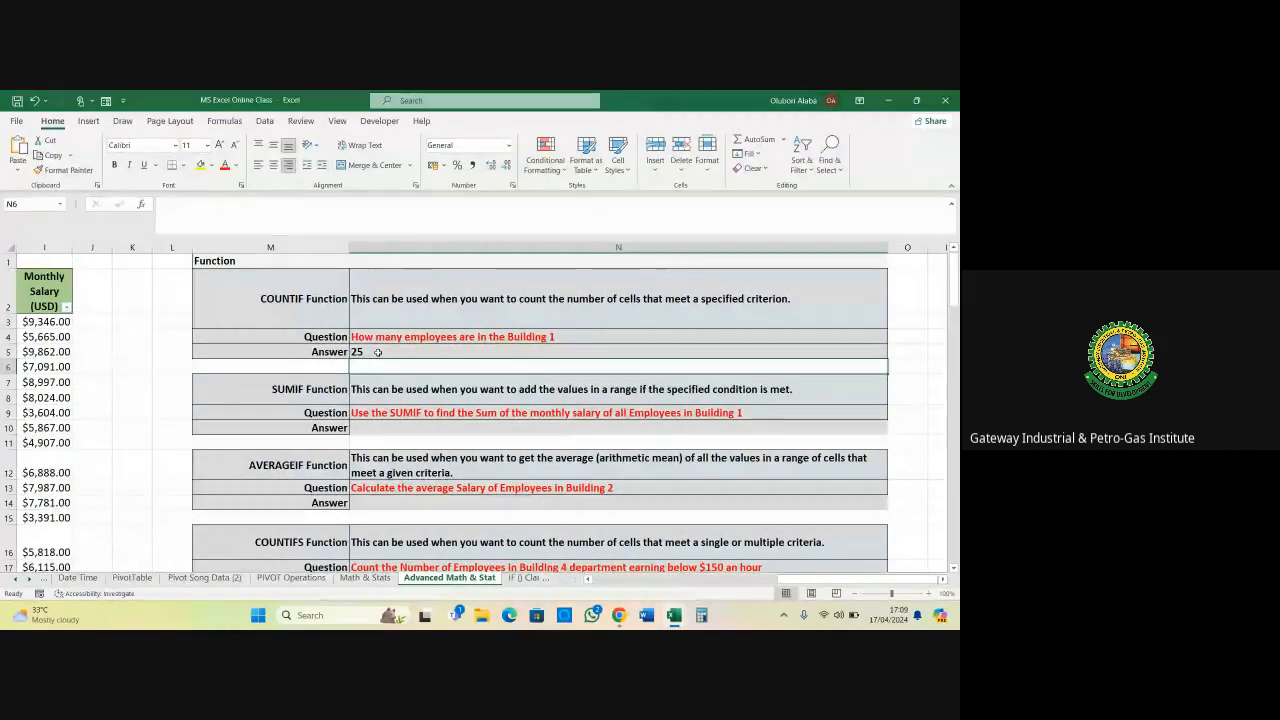
pyautogui.click(378, 352)
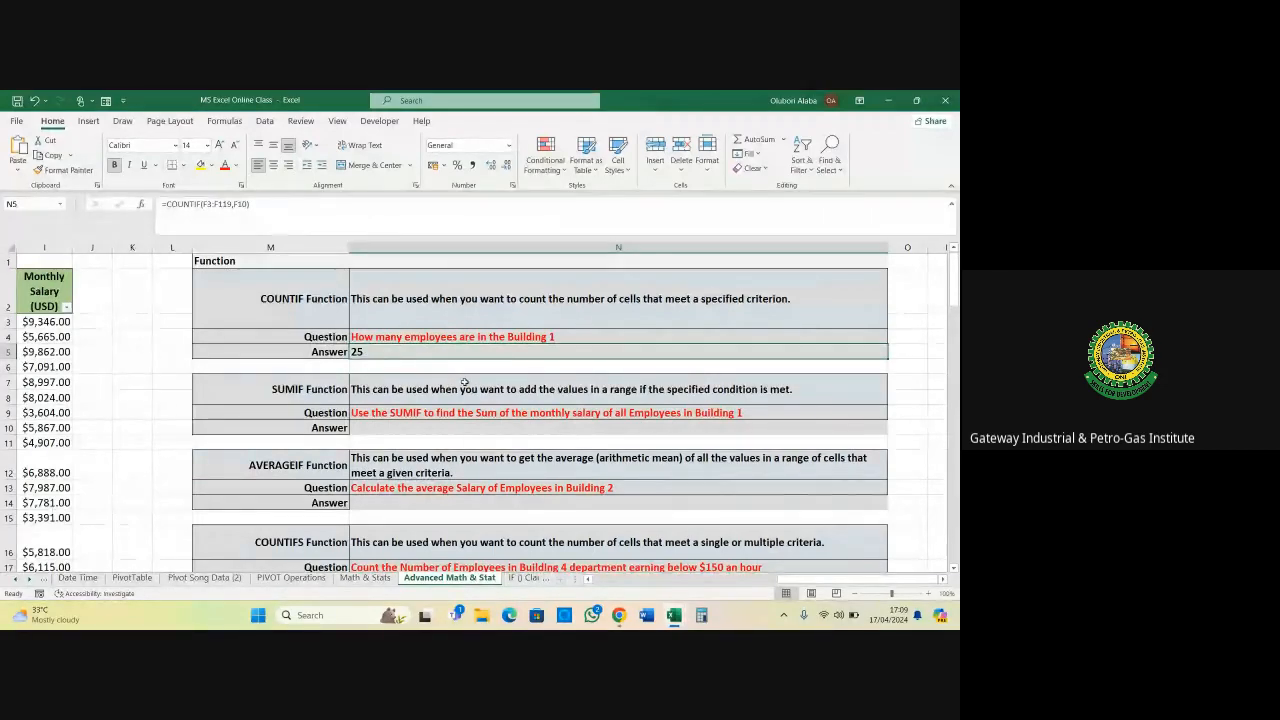
pyautogui.scroll(-3, 469, 378)
pyautogui.scroll(3, 469, 378)
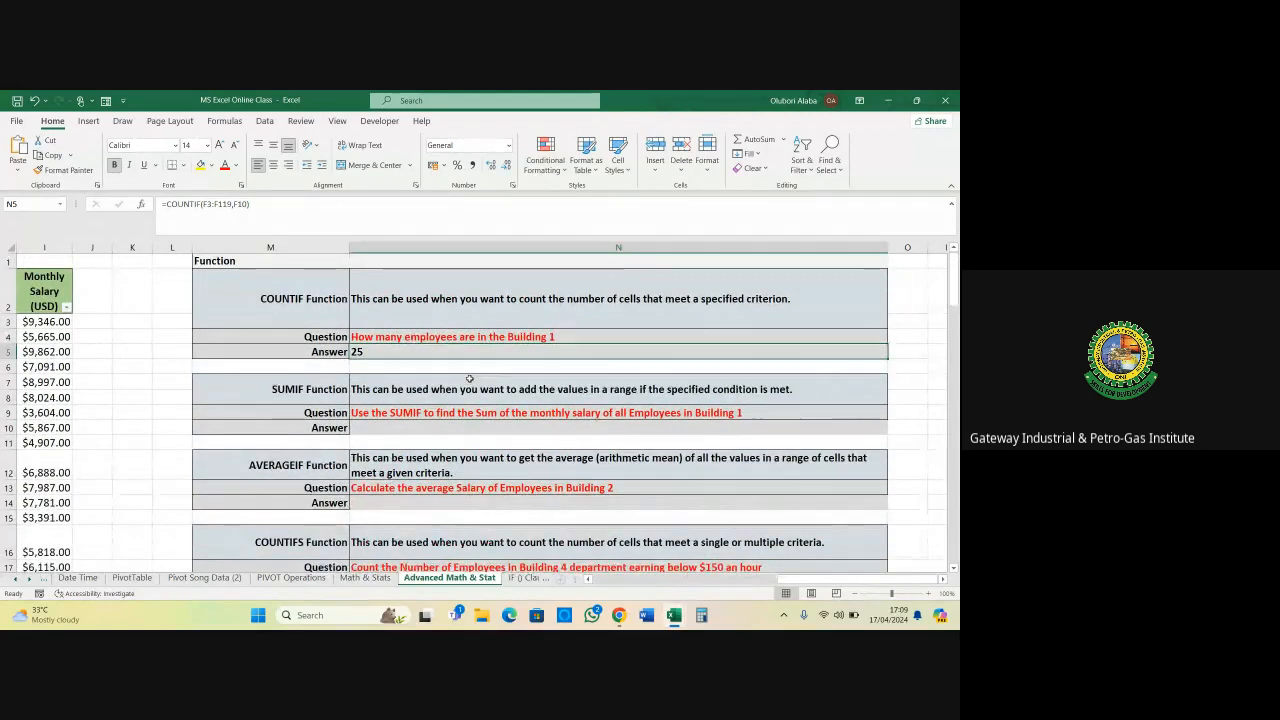
pyautogui.click(587, 579)
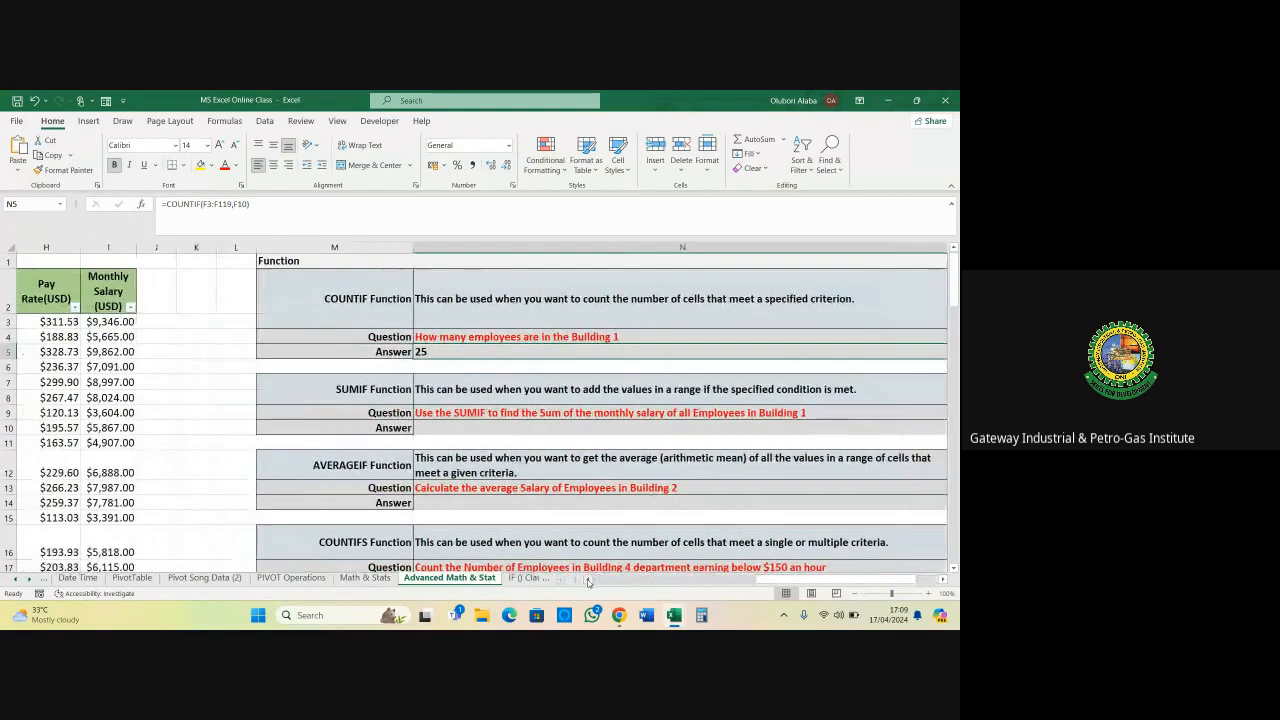
pyautogui.click(587, 579)
pyautogui.click(587, 579)
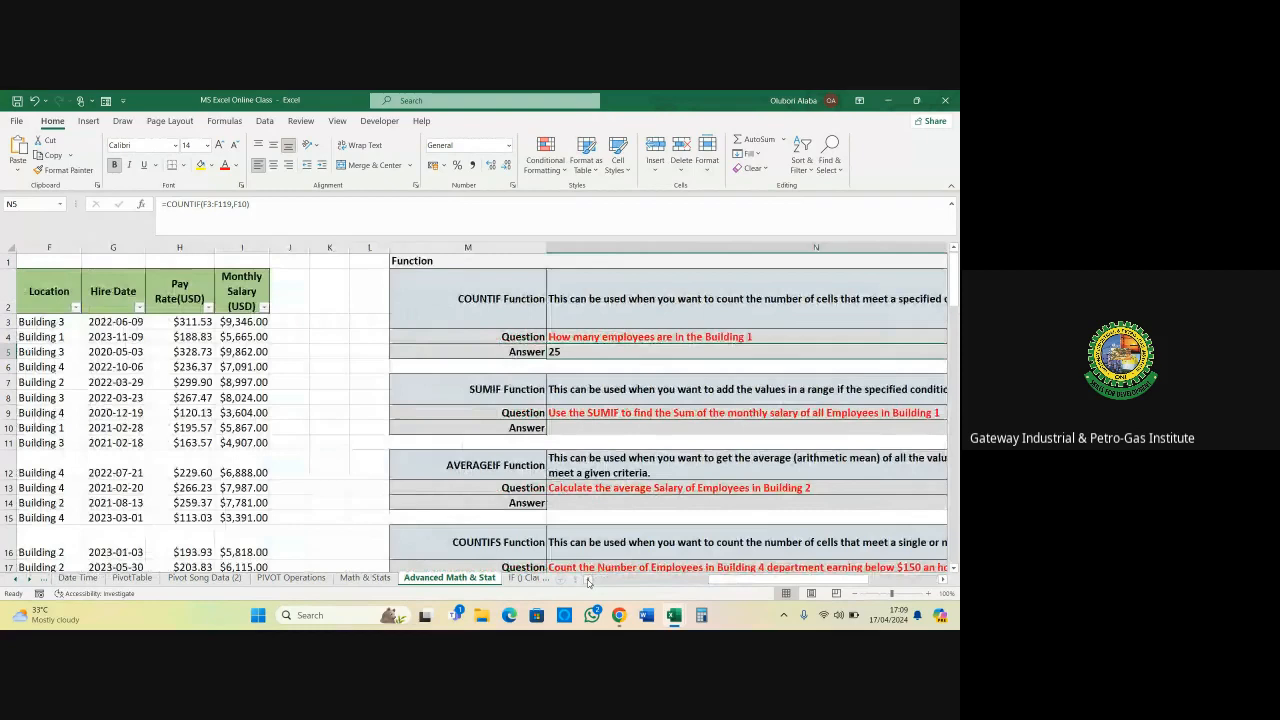
pyautogui.click(942, 580)
pyautogui.click(942, 580)
pyautogui.click(942, 580)
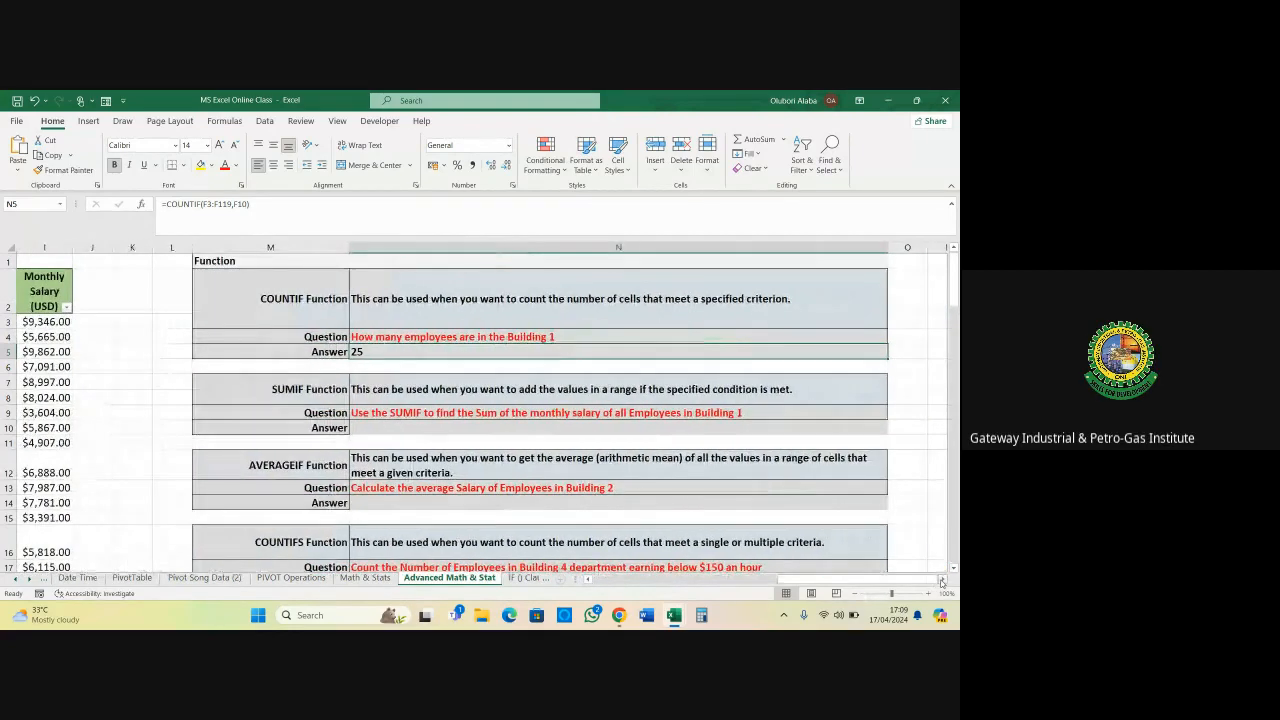
# Filter the employee table's Location column to show only Building 1
pyautogui.click(279, 397)
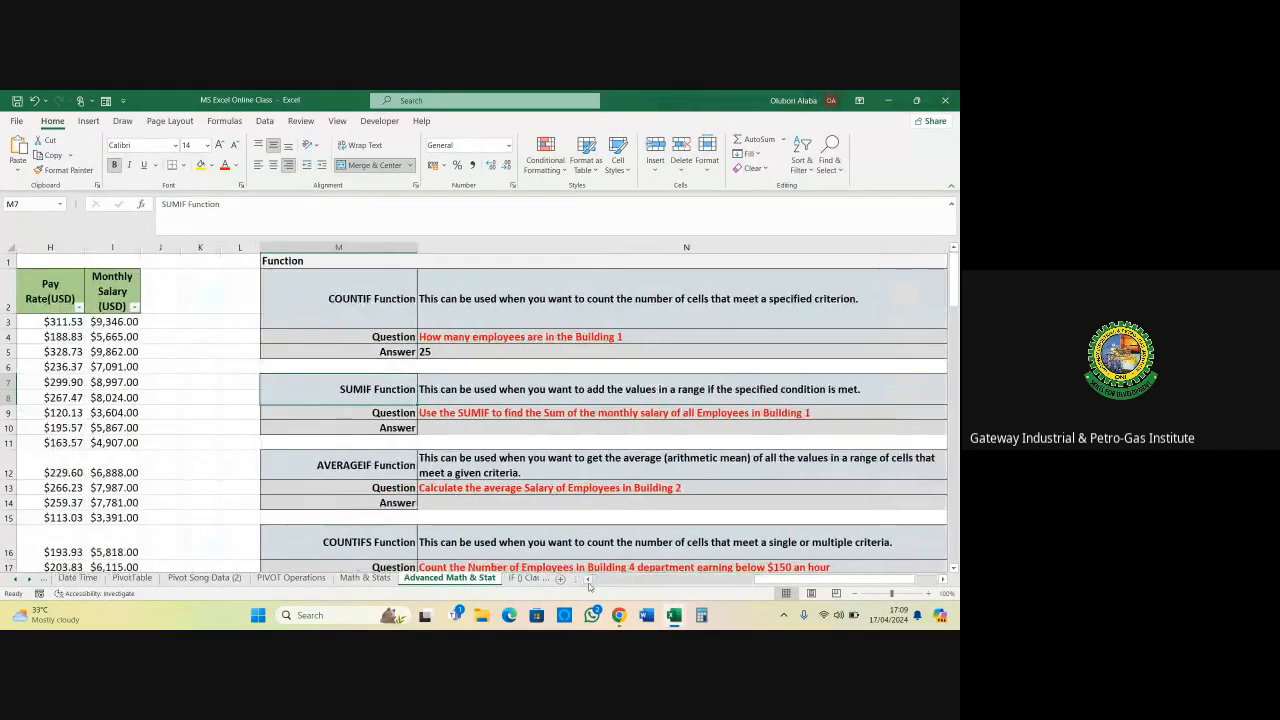
pyautogui.click(588, 579)
pyautogui.click(588, 579)
pyautogui.click(588, 579)
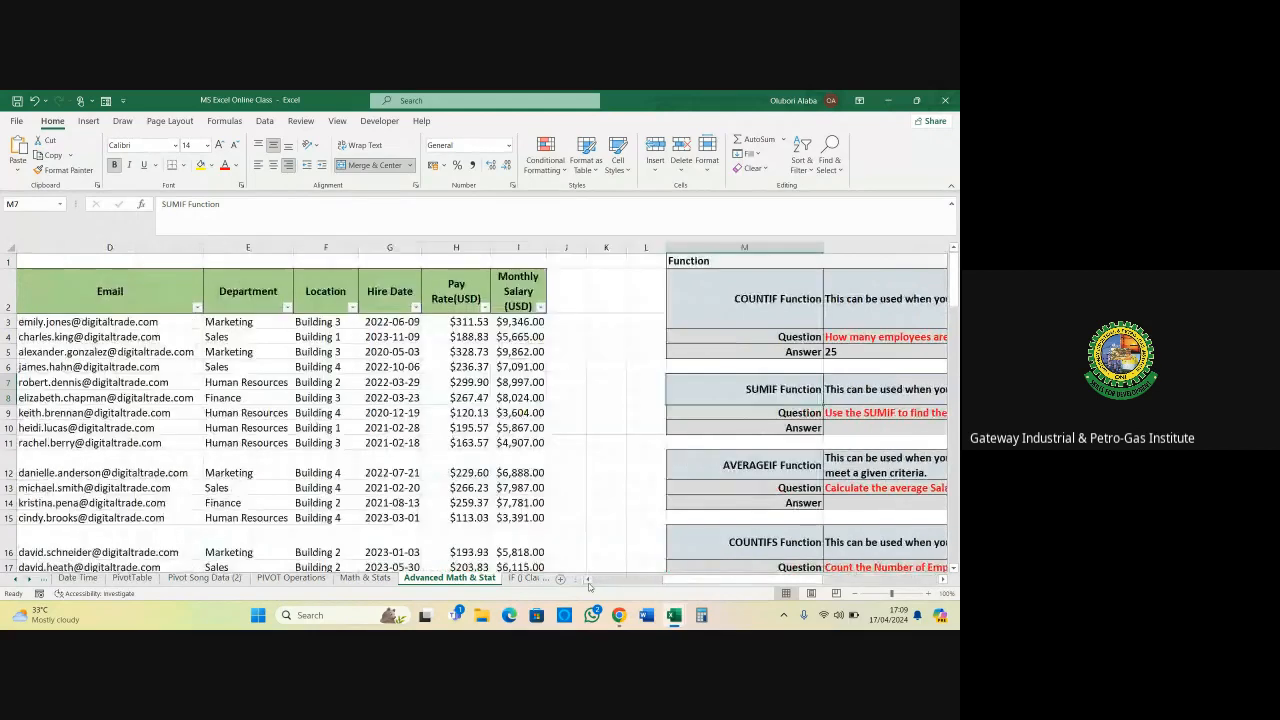
pyautogui.click(838, 356)
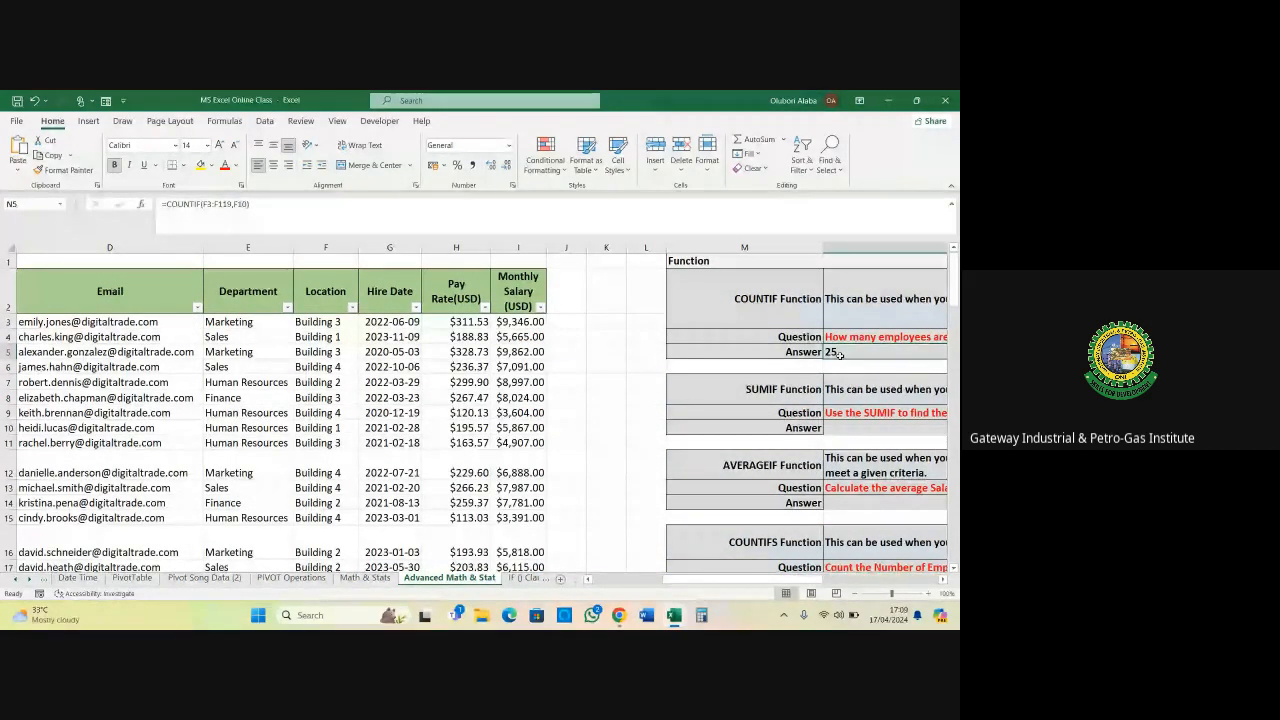
pyautogui.click(352, 307)
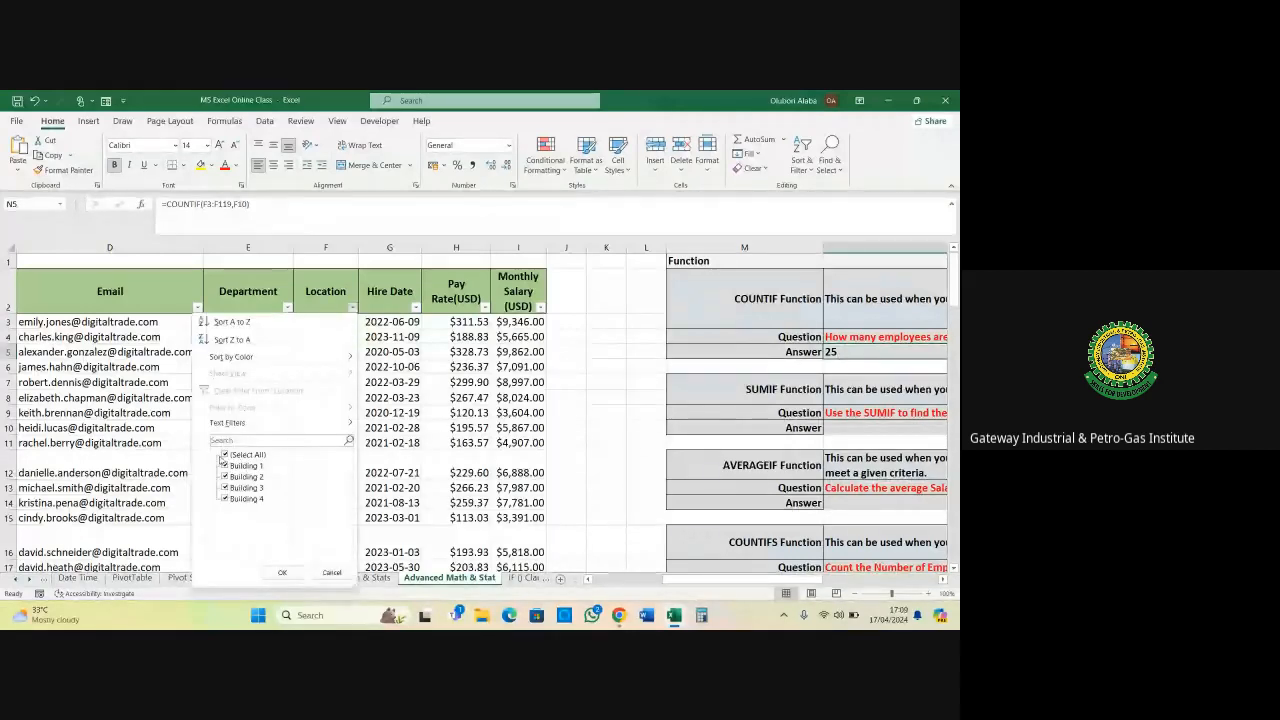
pyautogui.click(225, 456)
pyautogui.click(225, 466)
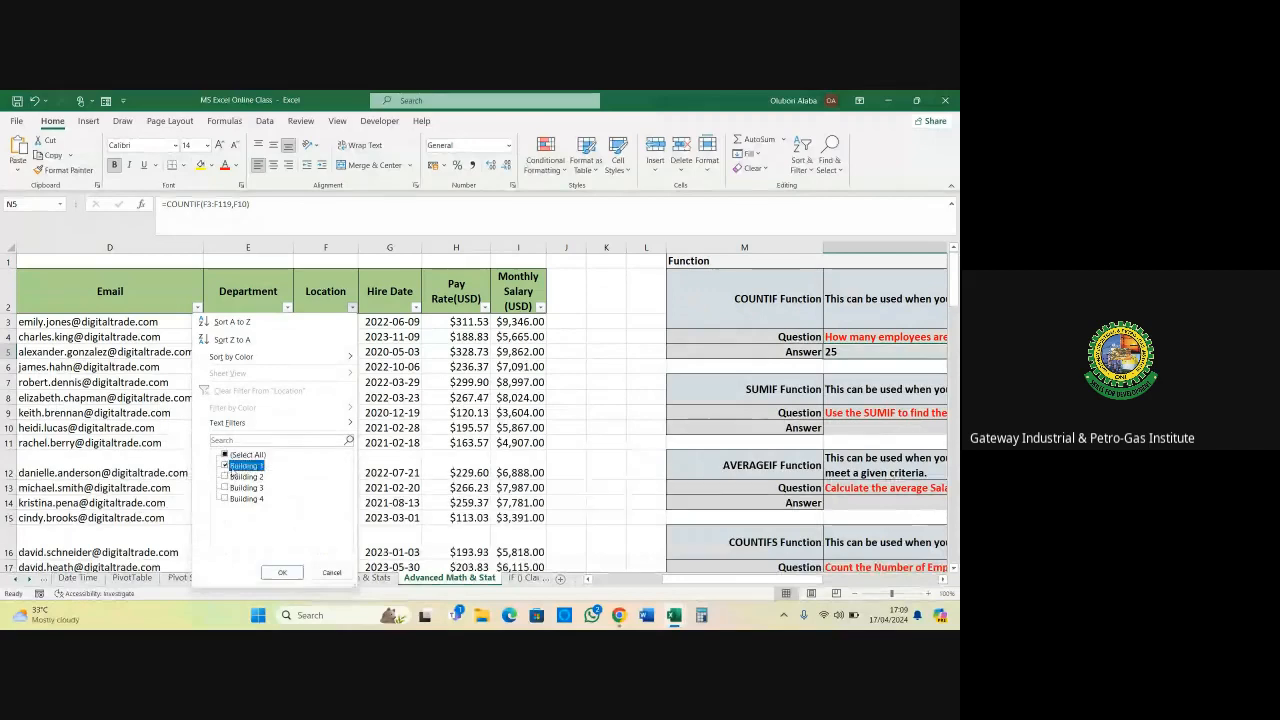
pyautogui.click(283, 571)
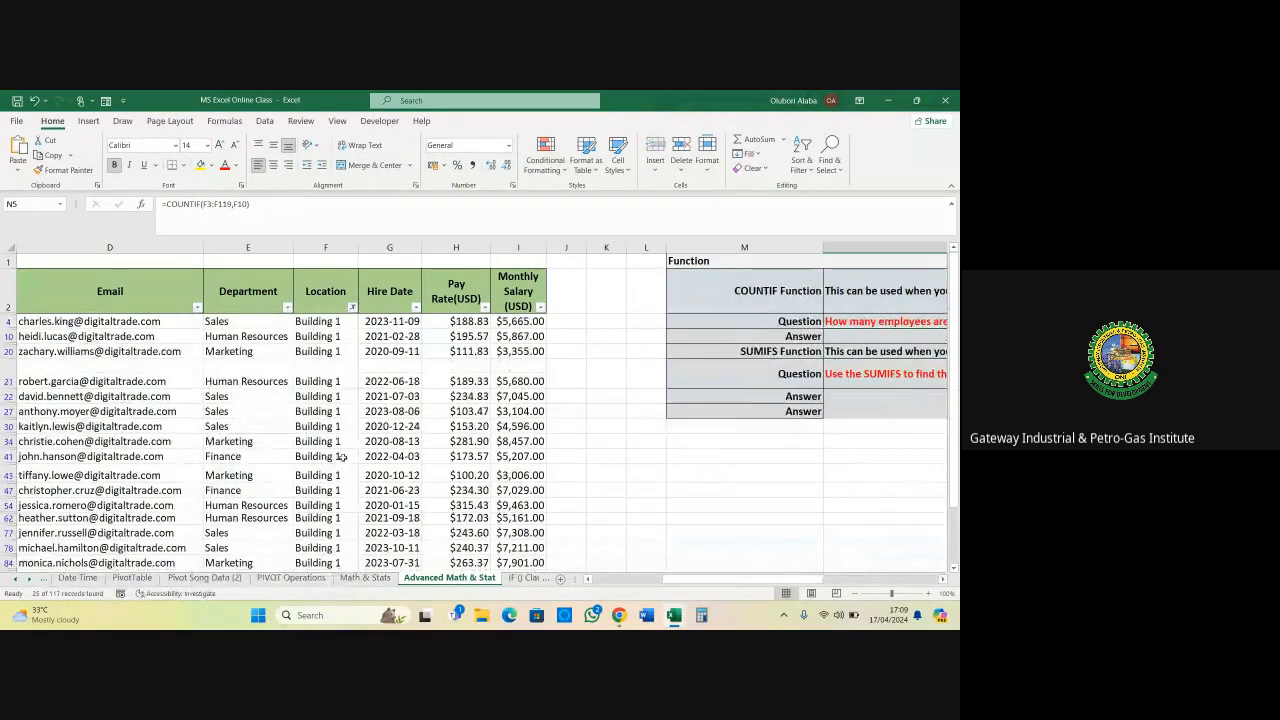
# Select all filtered Location cells from F4 down and check their count against the COUNTIF answer
pyautogui.scroll(-1, 320, 345)
pyautogui.scroll(1, 320, 345)
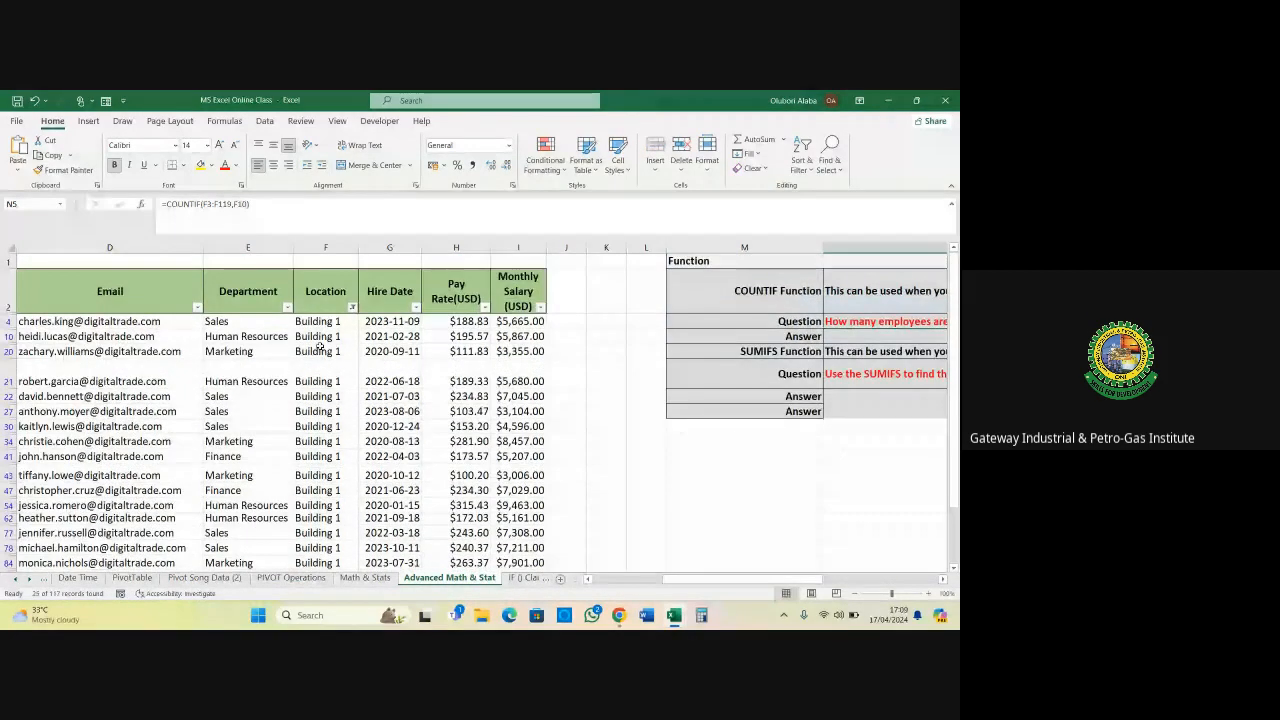
pyautogui.click(323, 319)
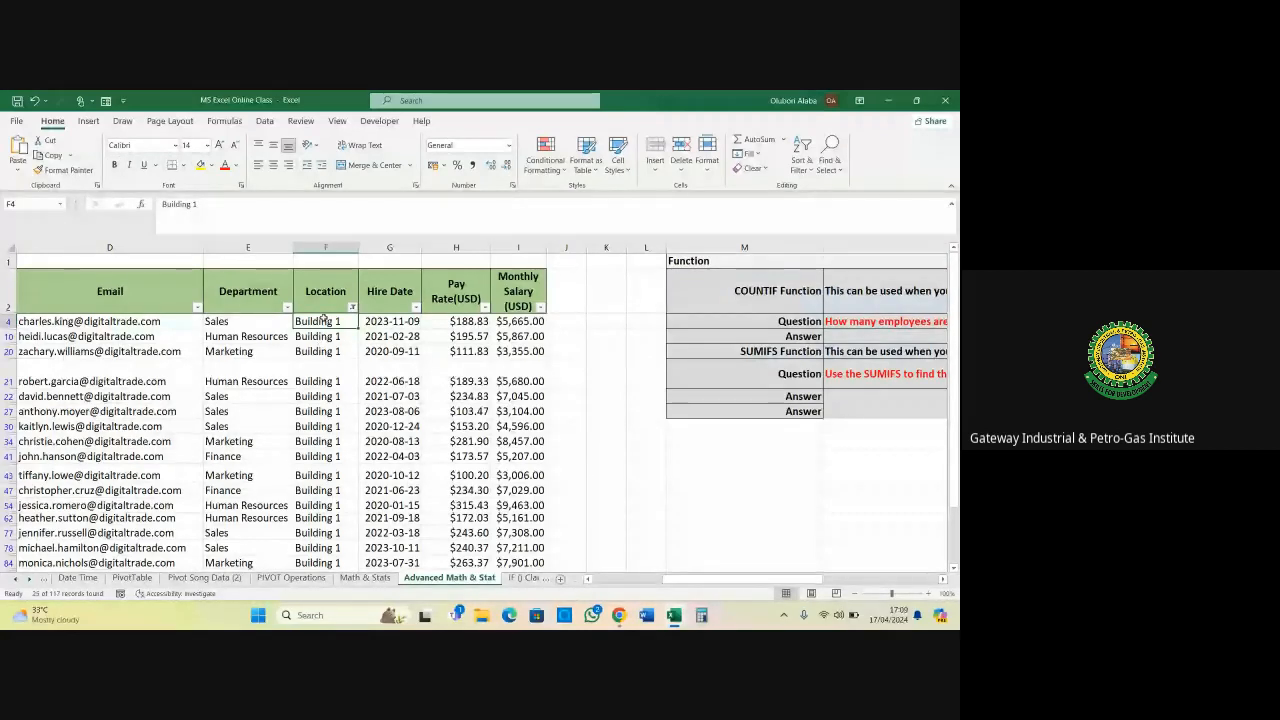
pyautogui.hotkey('ctrl', 'shift', 'Down')
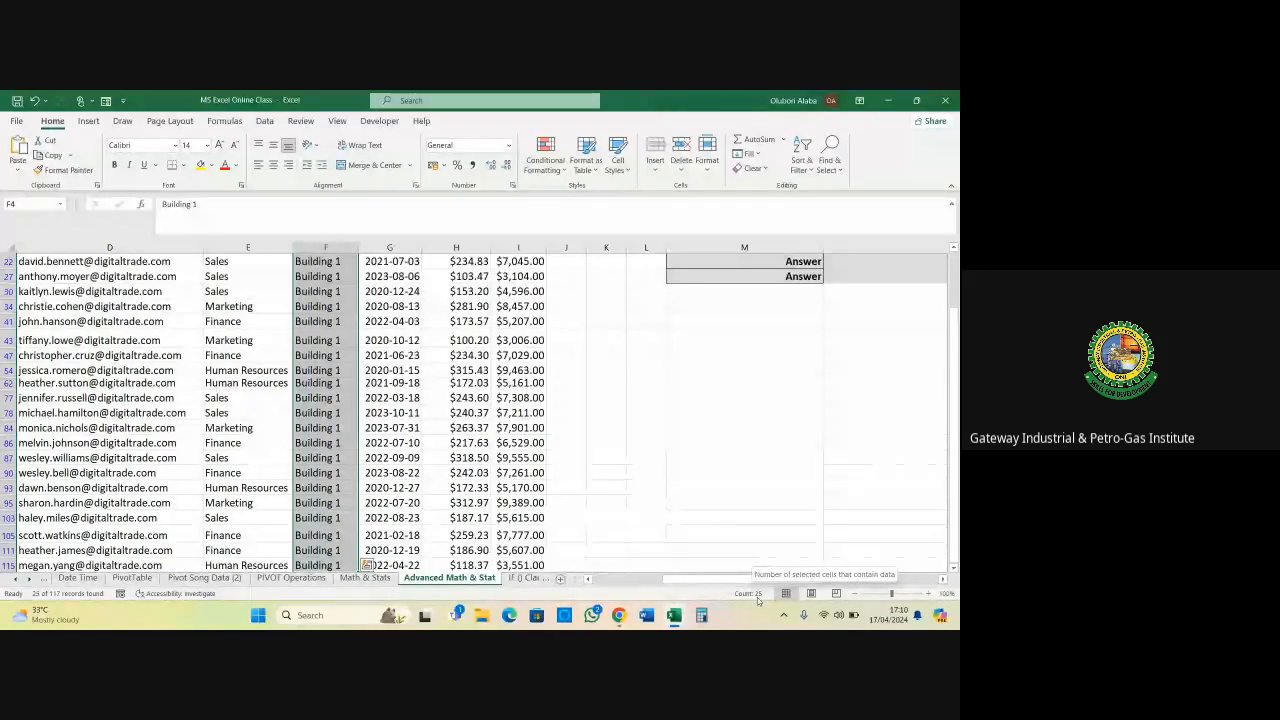
pyautogui.scroll(3, 957, 355)
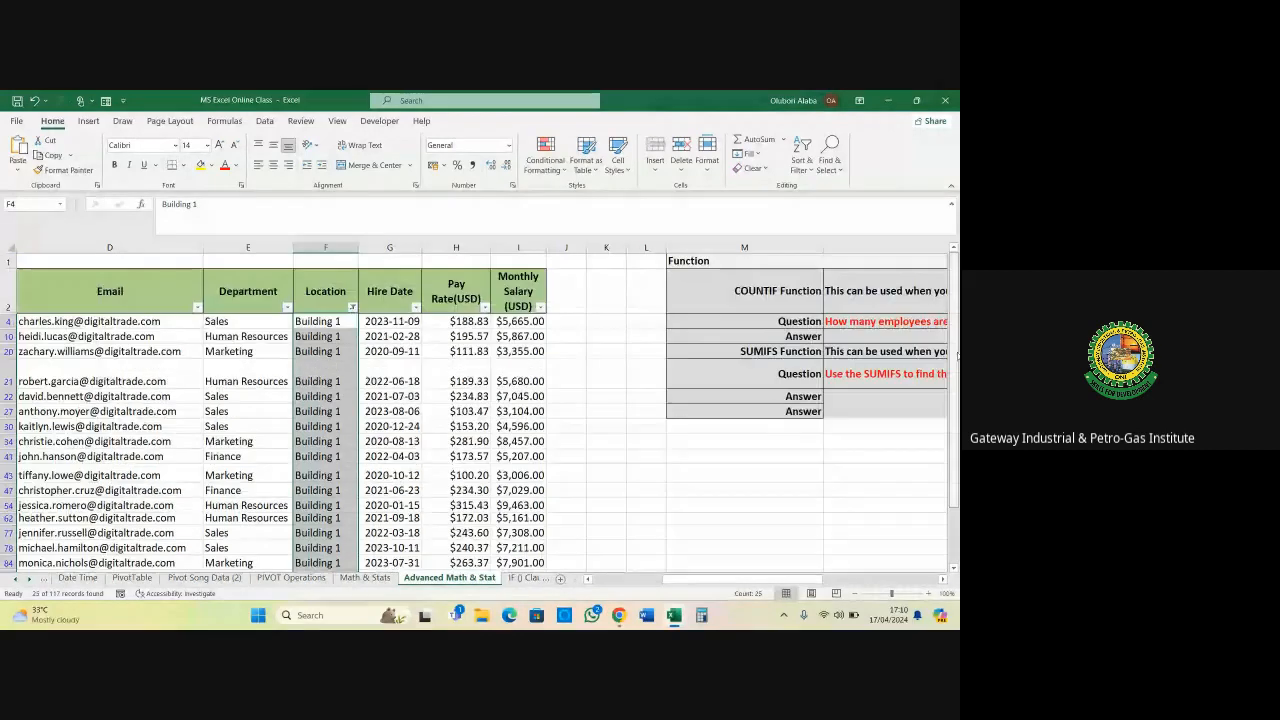
# Clear the filter from the Location column and deselect its cells
pyautogui.click(351, 306)
pyautogui.click(237, 395)
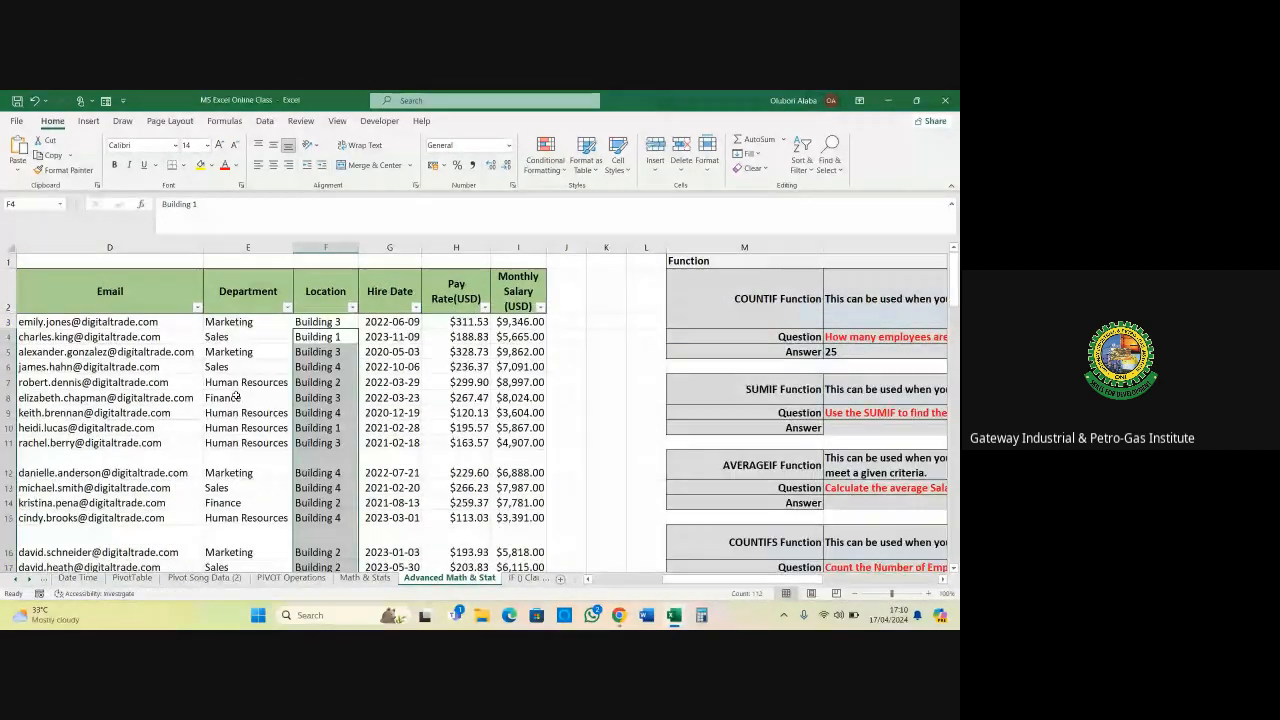
pyautogui.click(860, 443)
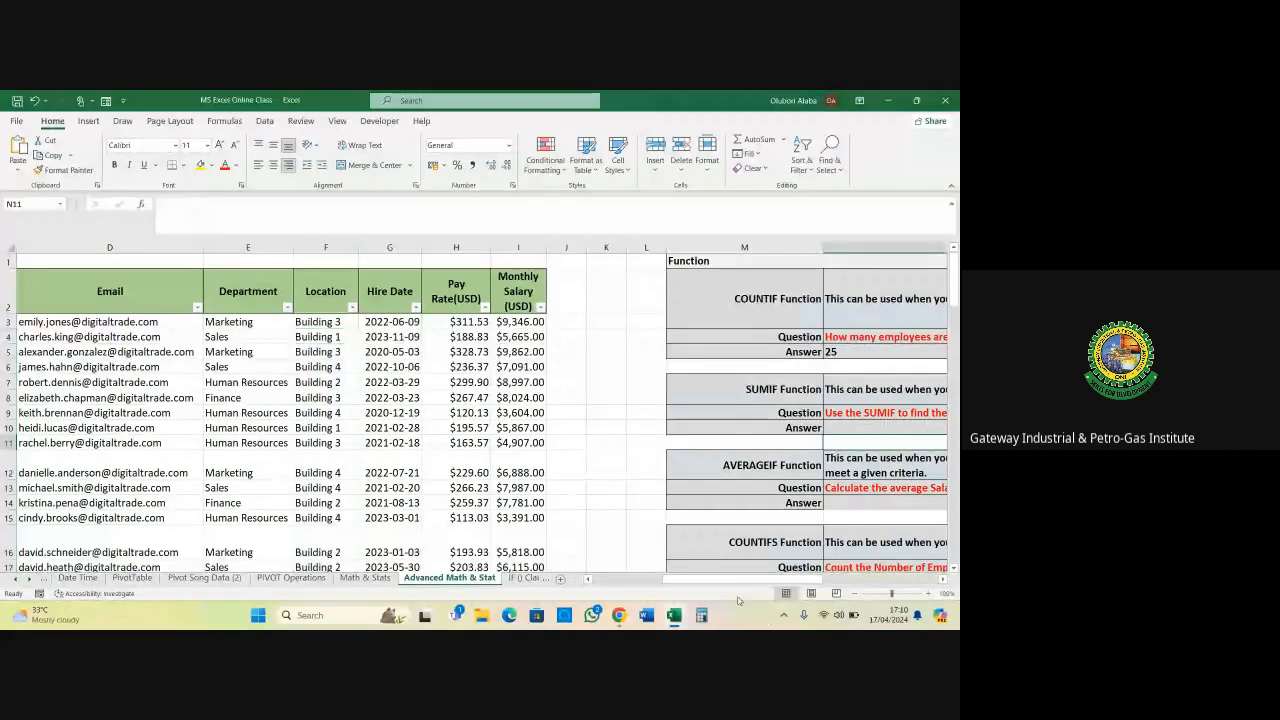
# Examine the SUMIF question in N9 and the Monthly Salary and Location columns it refers to
pyautogui.moveTo(744, 579); pyautogui.dragTo(818, 569)
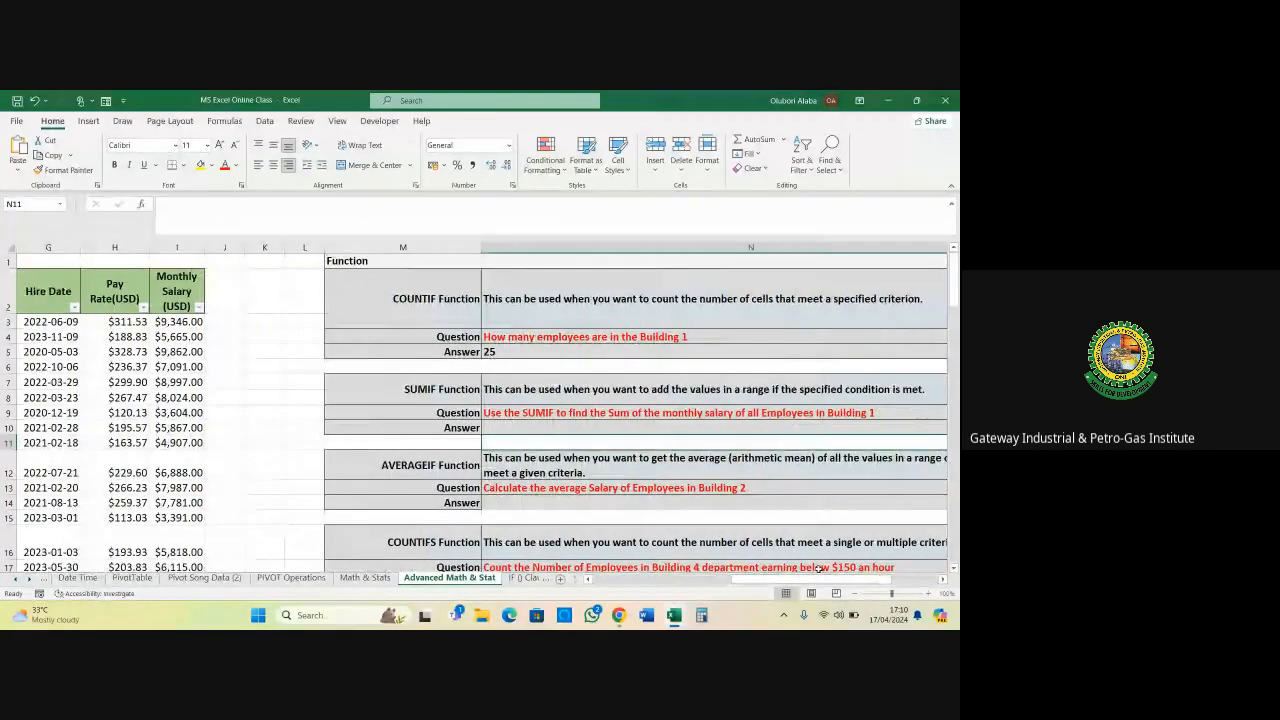
pyautogui.click(496, 427)
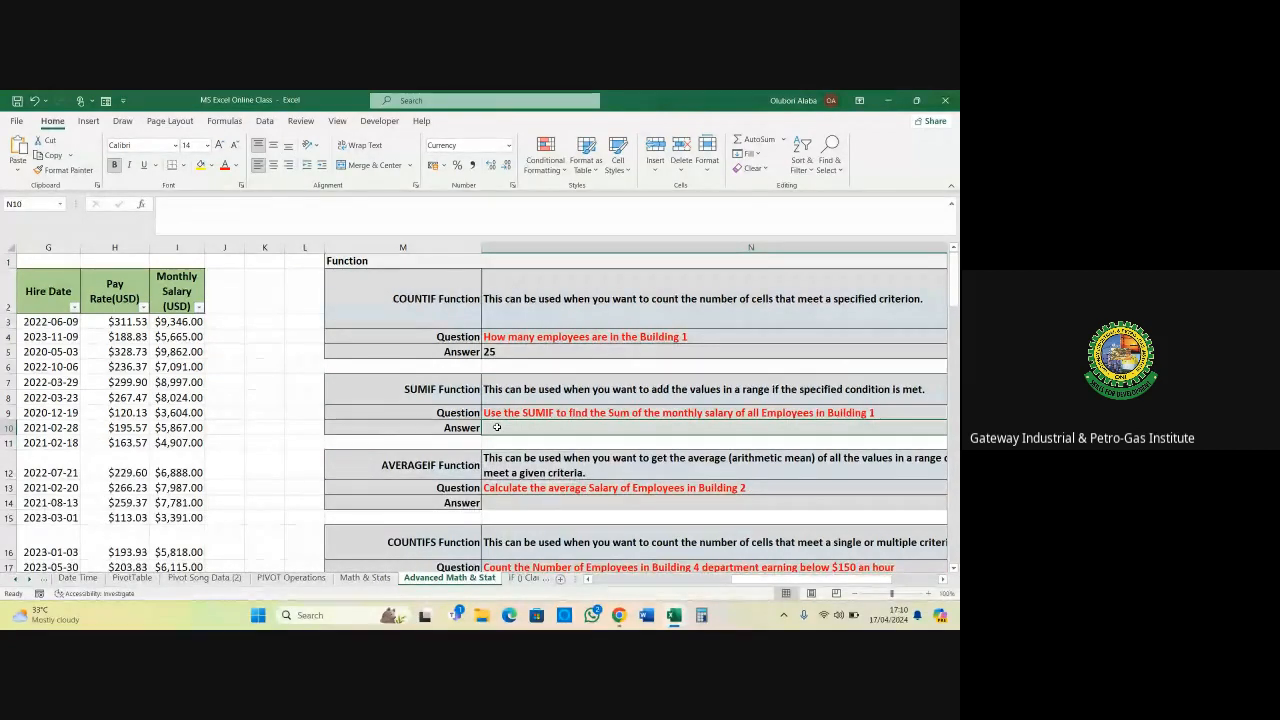
pyautogui.hotkey('ctrl', 'b')
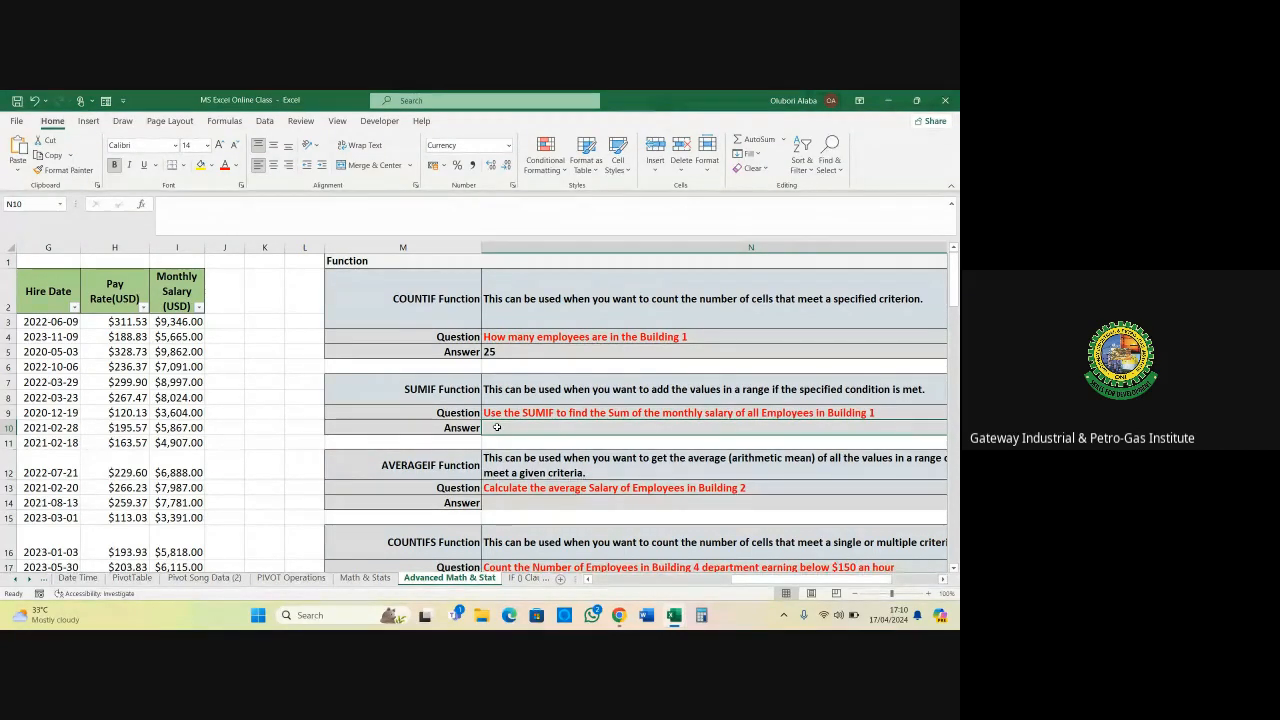
pyautogui.click(519, 412)
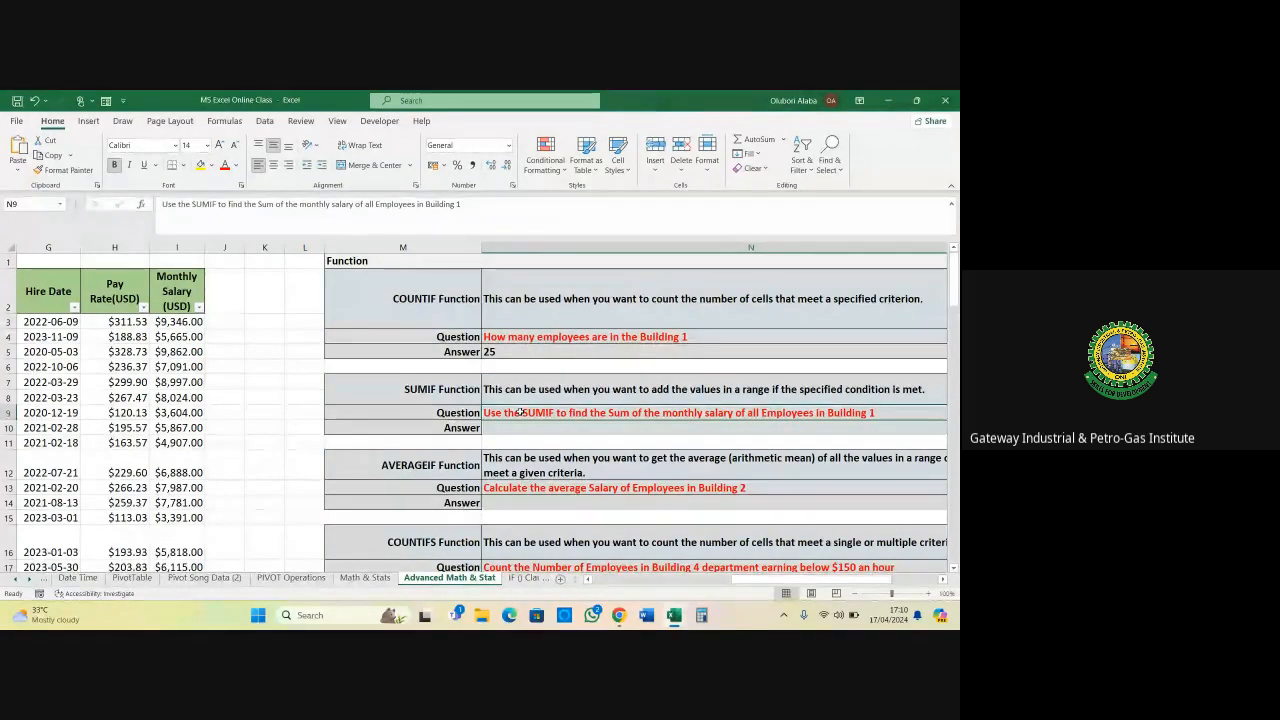
pyautogui.click(183, 247)
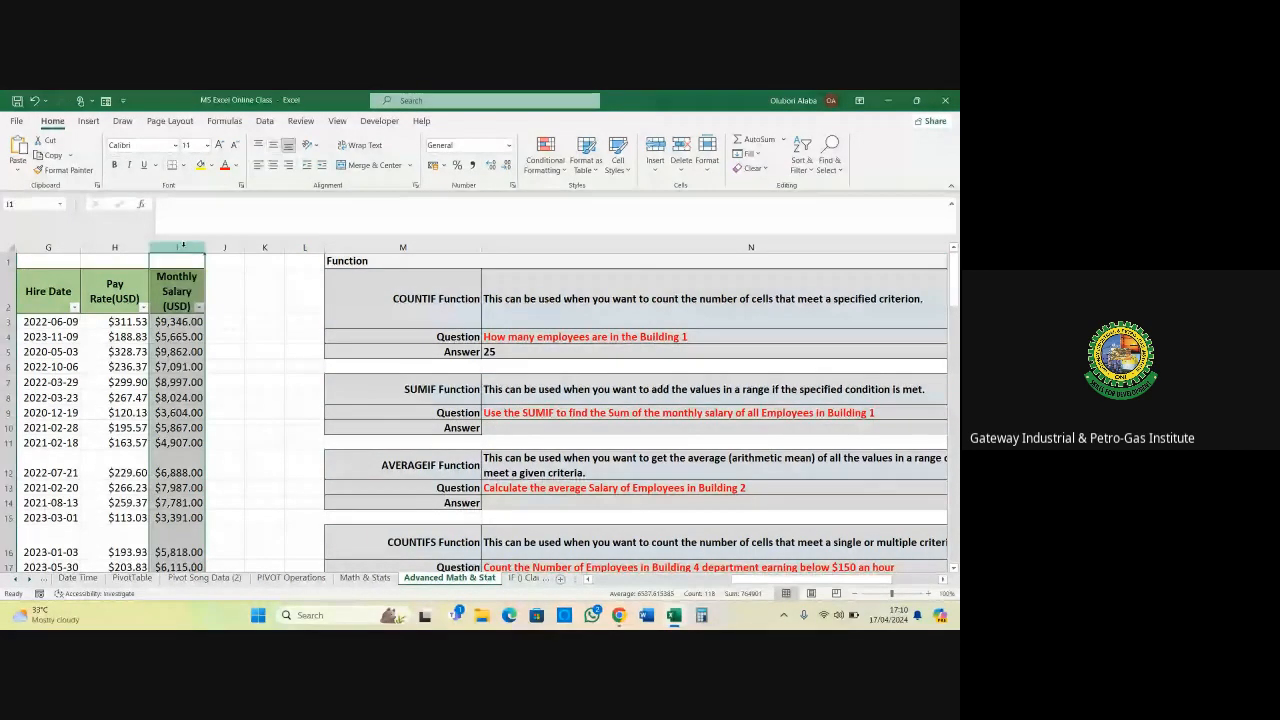
pyautogui.click(180, 364)
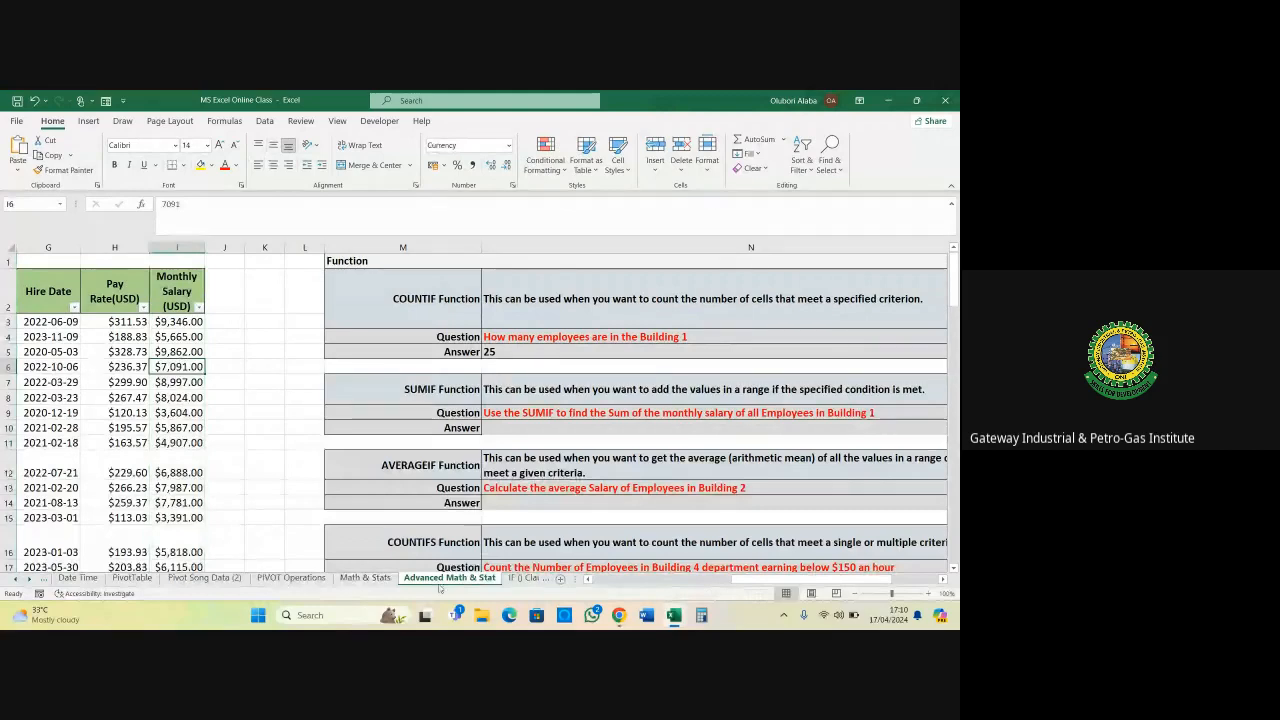
pyautogui.click(587, 580)
pyautogui.click(587, 580)
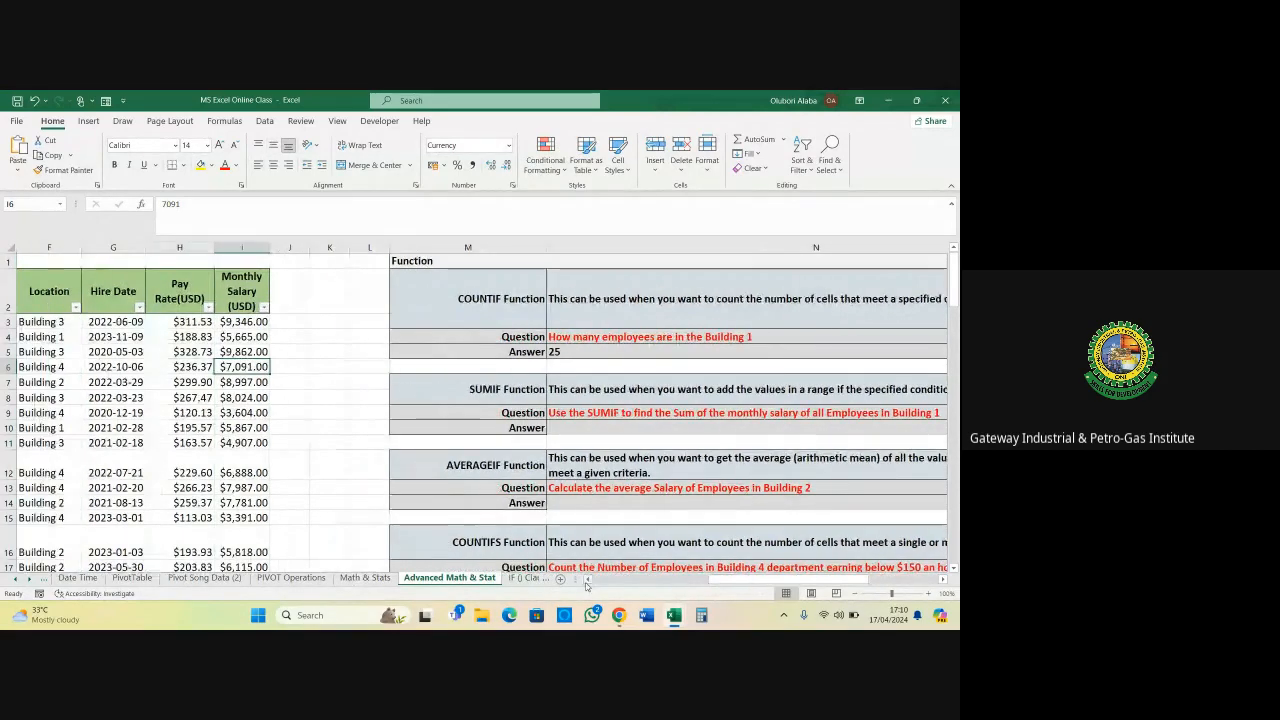
pyautogui.click(587, 580)
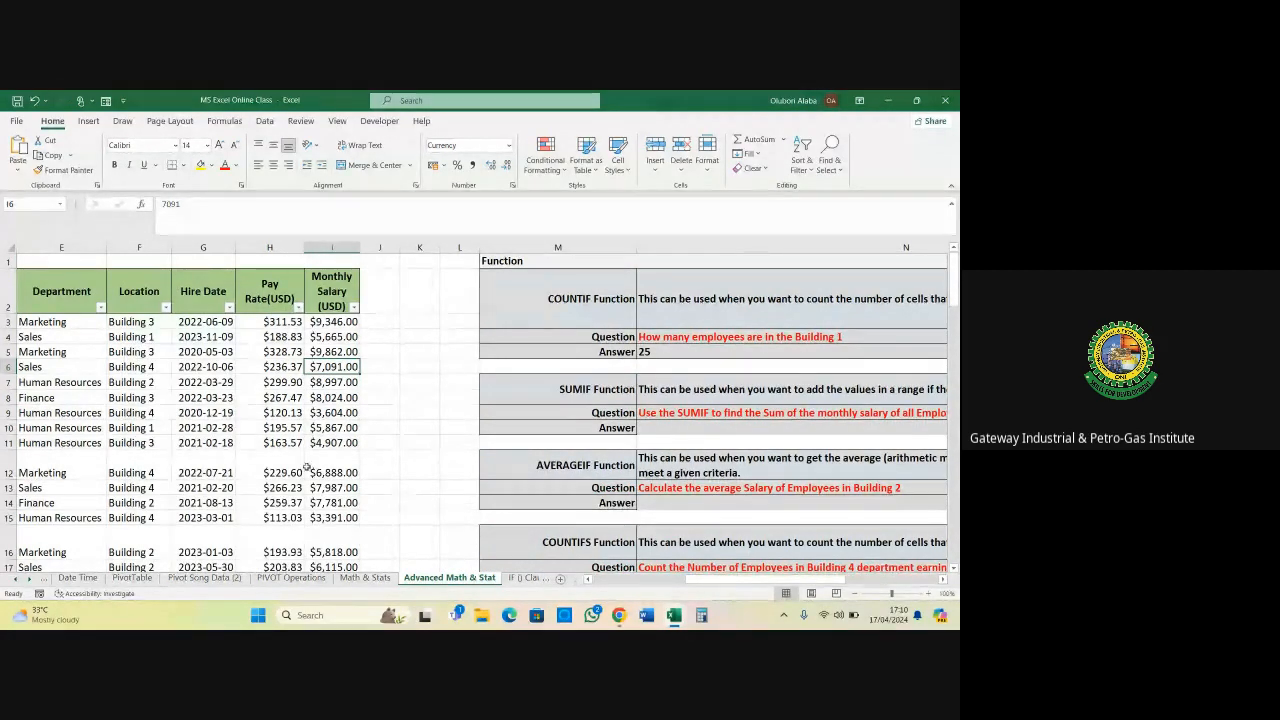
# Start a SUMIF formula in answer cell N10 with the Location cells F3:F119 as its range
pyautogui.moveTo(700, 582); pyautogui.dragTo(746, 585)
pyautogui.click(507, 426)
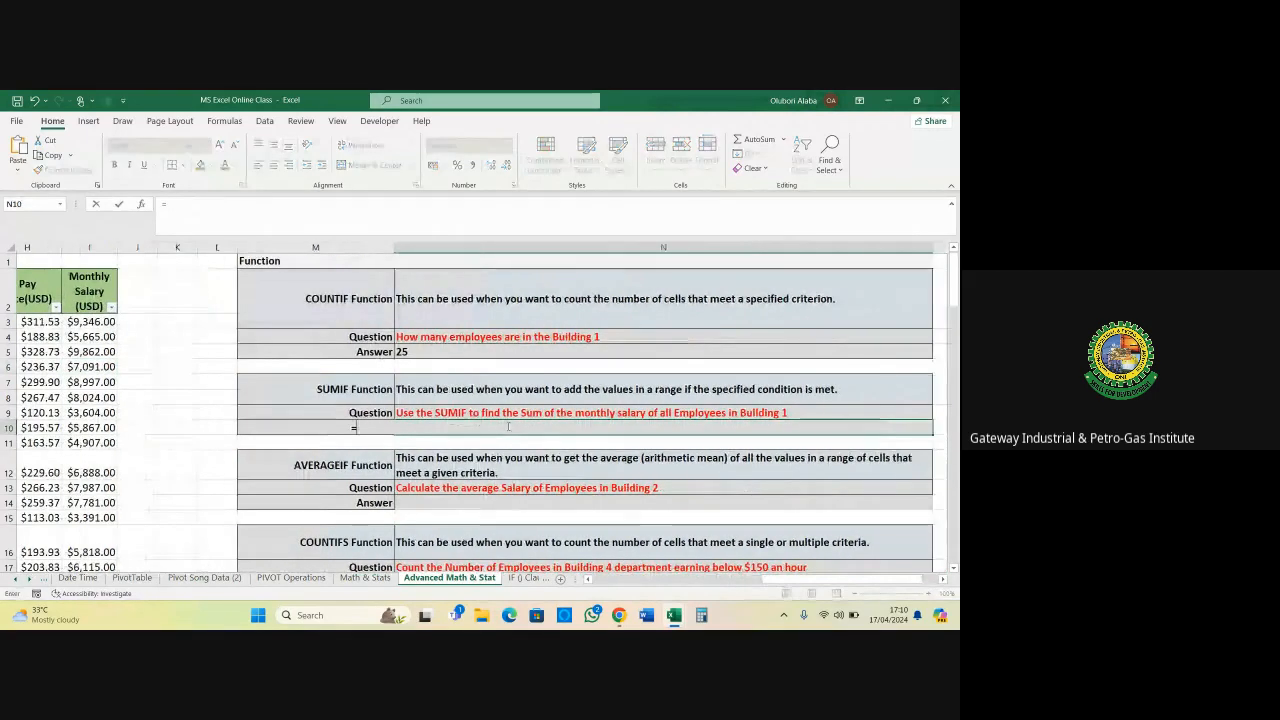
pyautogui.write('=sumif')
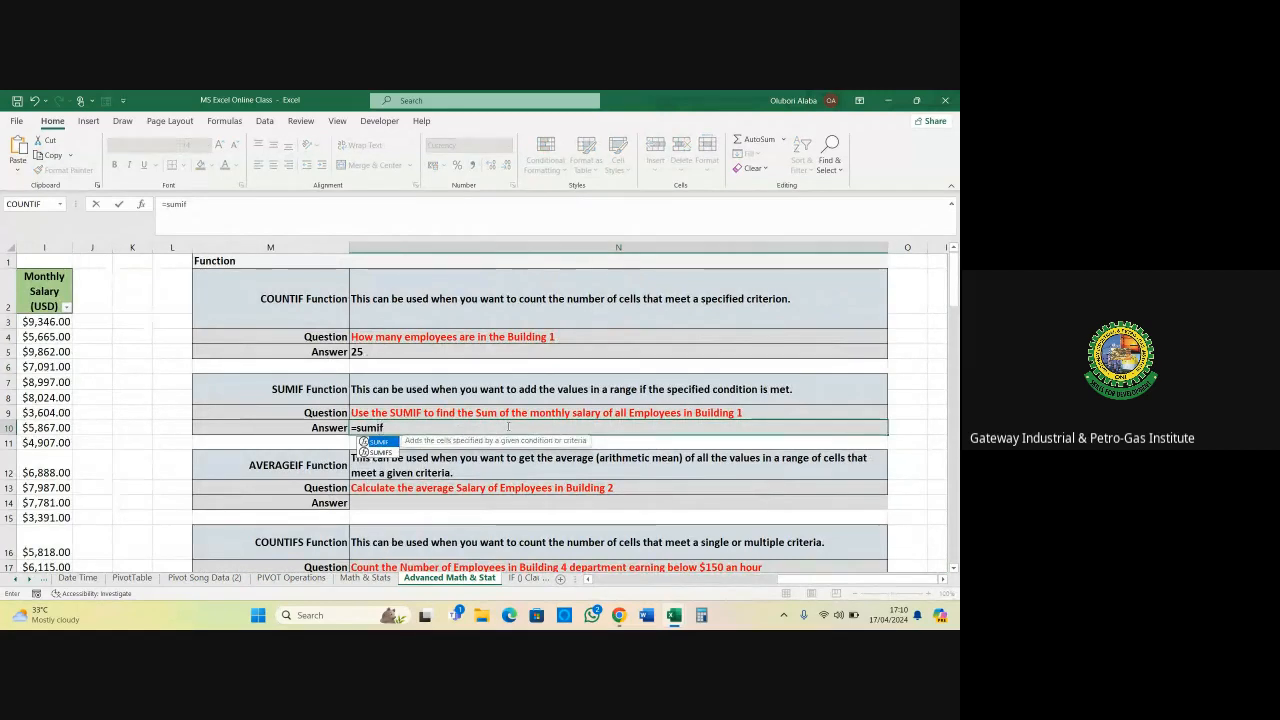
pyautogui.press('Tab')
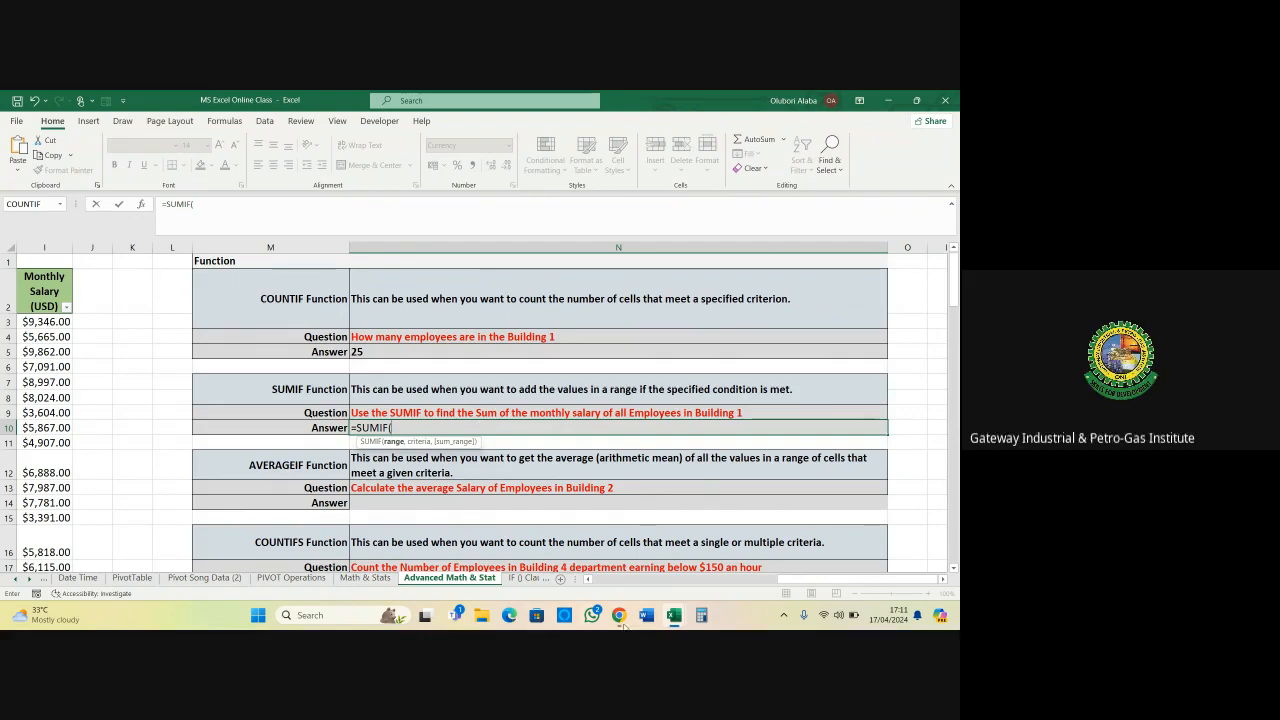
pyautogui.click(588, 579)
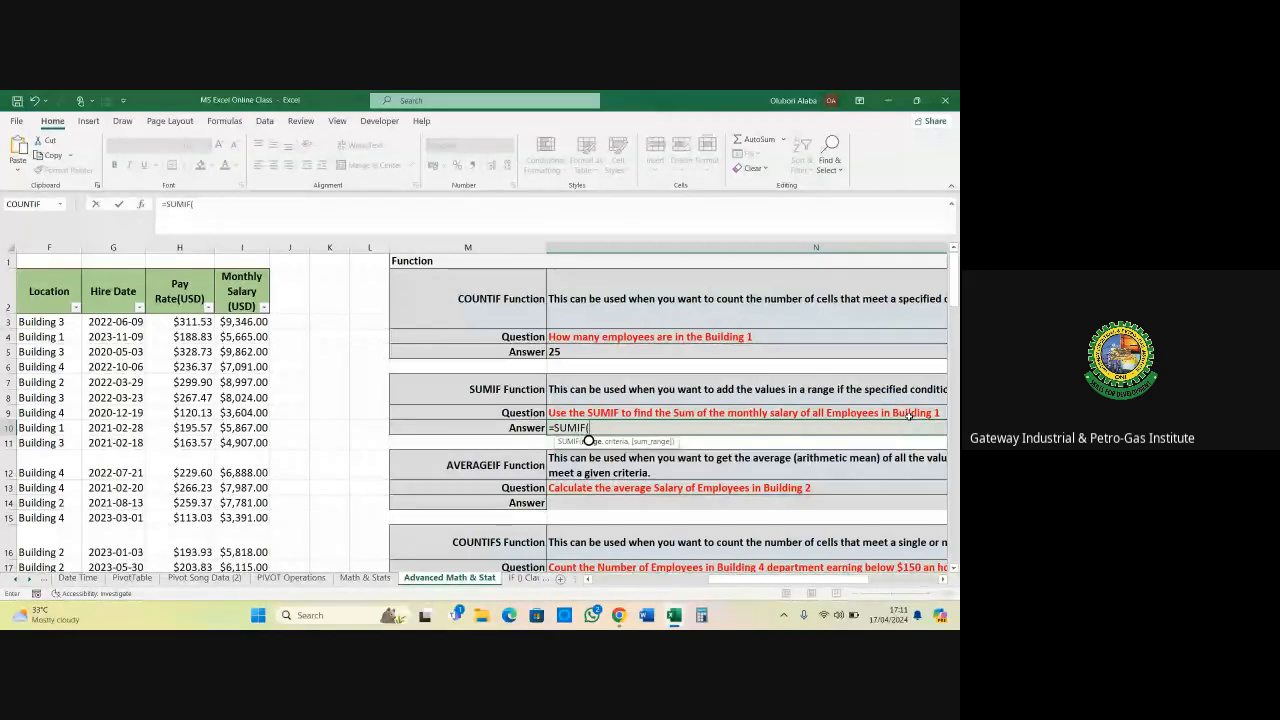
pyautogui.click(588, 581)
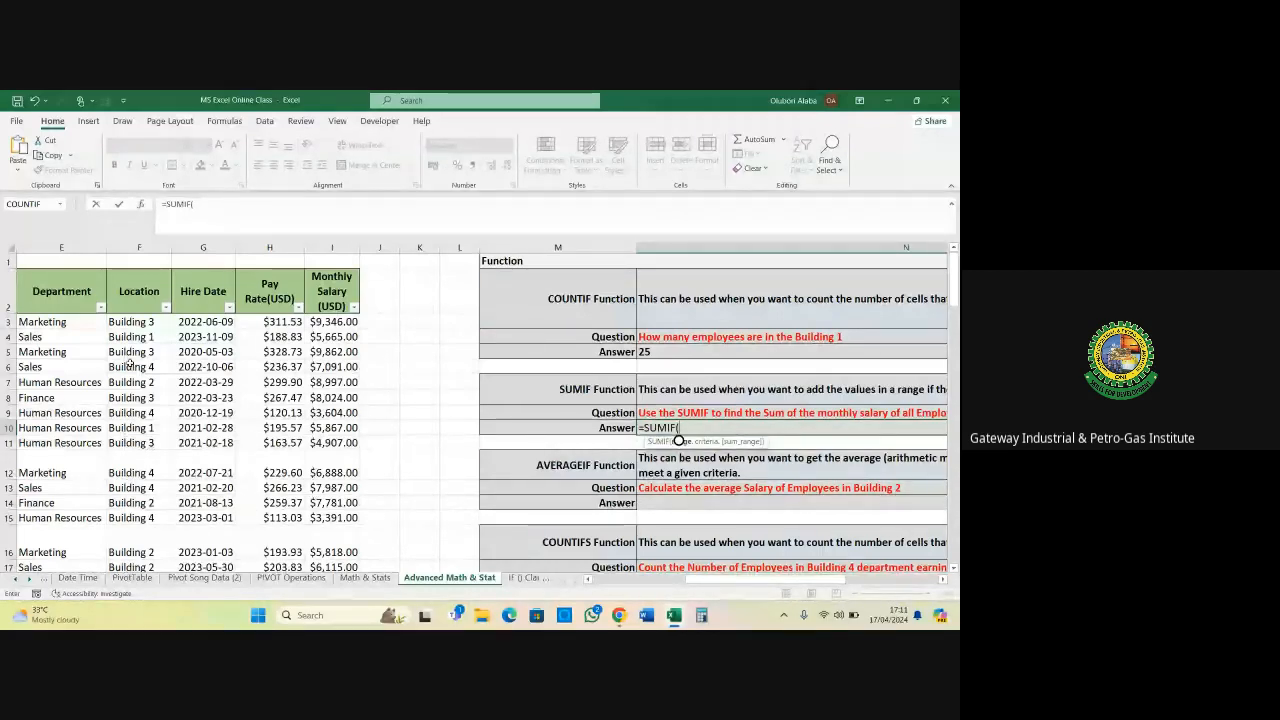
pyautogui.click(138, 320)
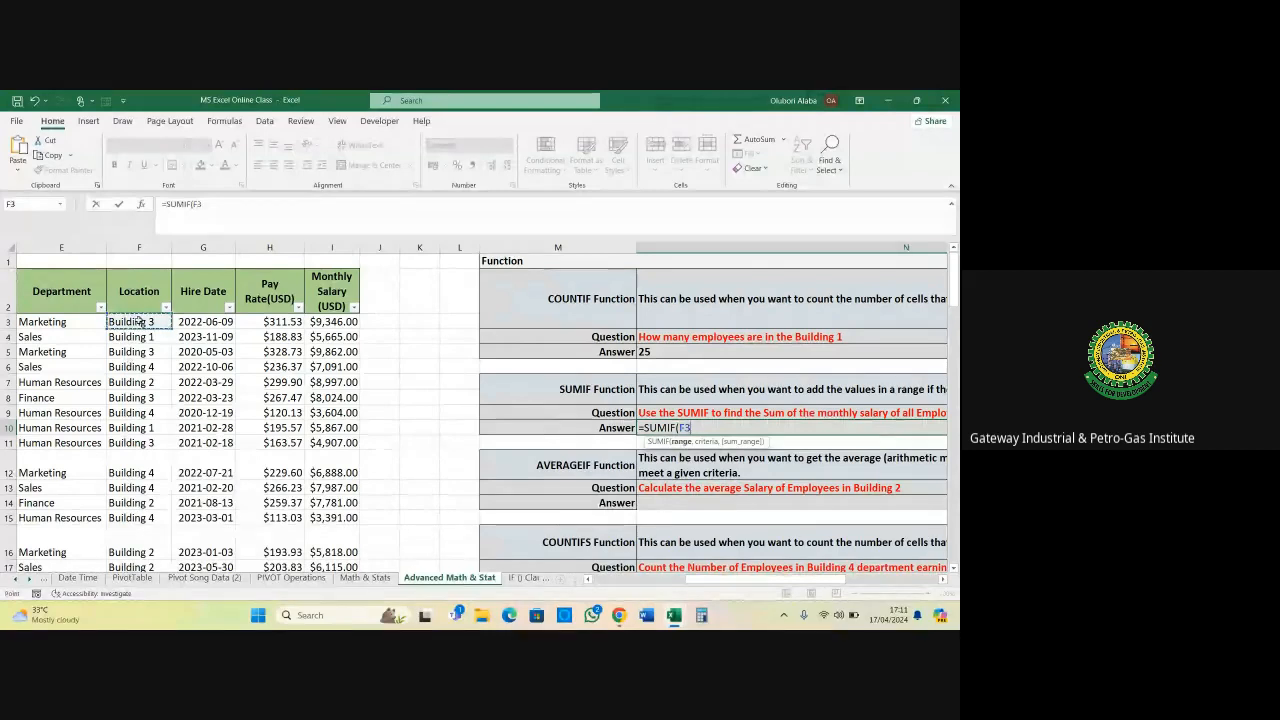
pyautogui.hotkey('ctrl', 'shift', 'Down')
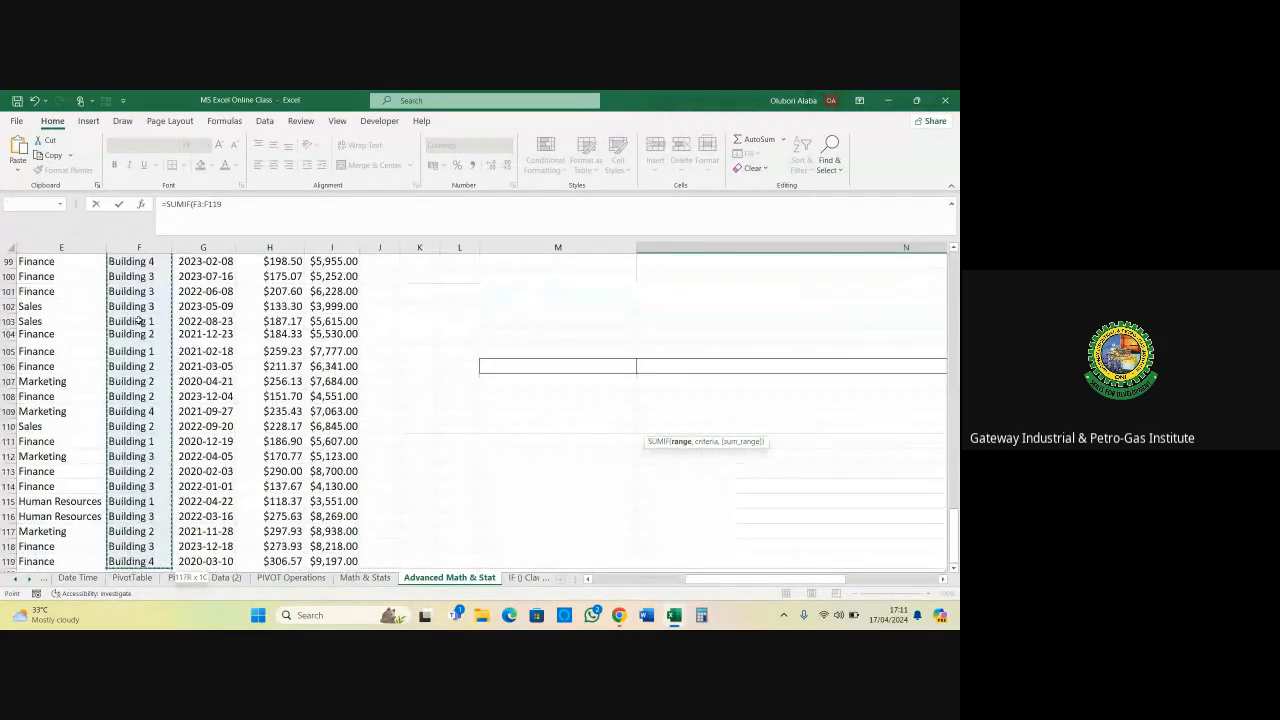
pyautogui.write(',')
# Set the SUMIF criteria in N10 to Location cell F10, which contains Building 1
pyautogui.scroll(12, 216, 296)
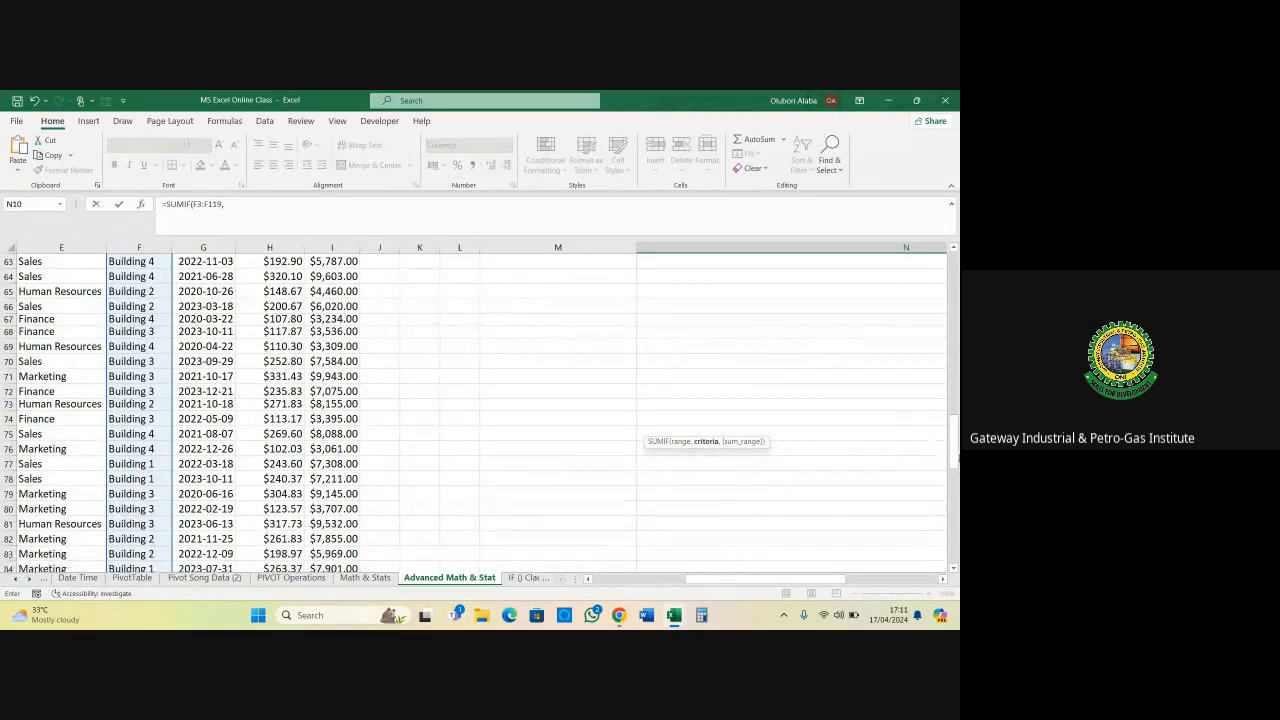
pyautogui.scroll(18, 925, 438)
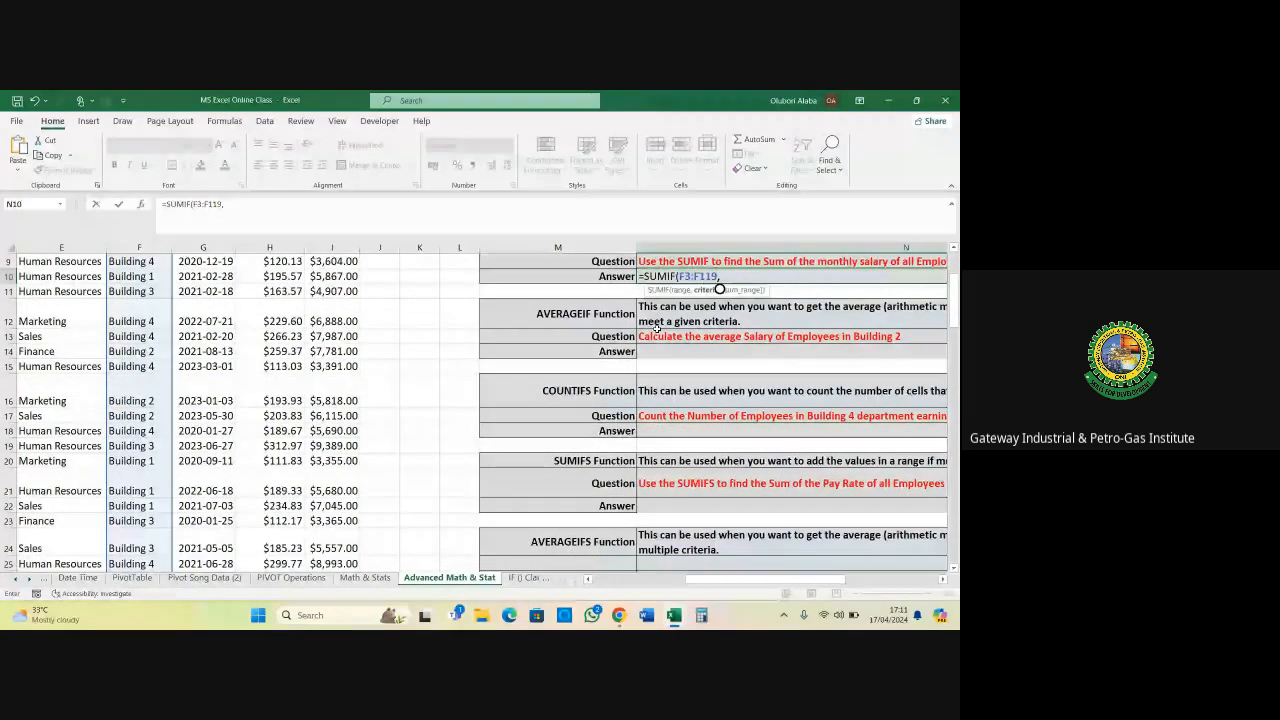
pyautogui.click(242, 214)
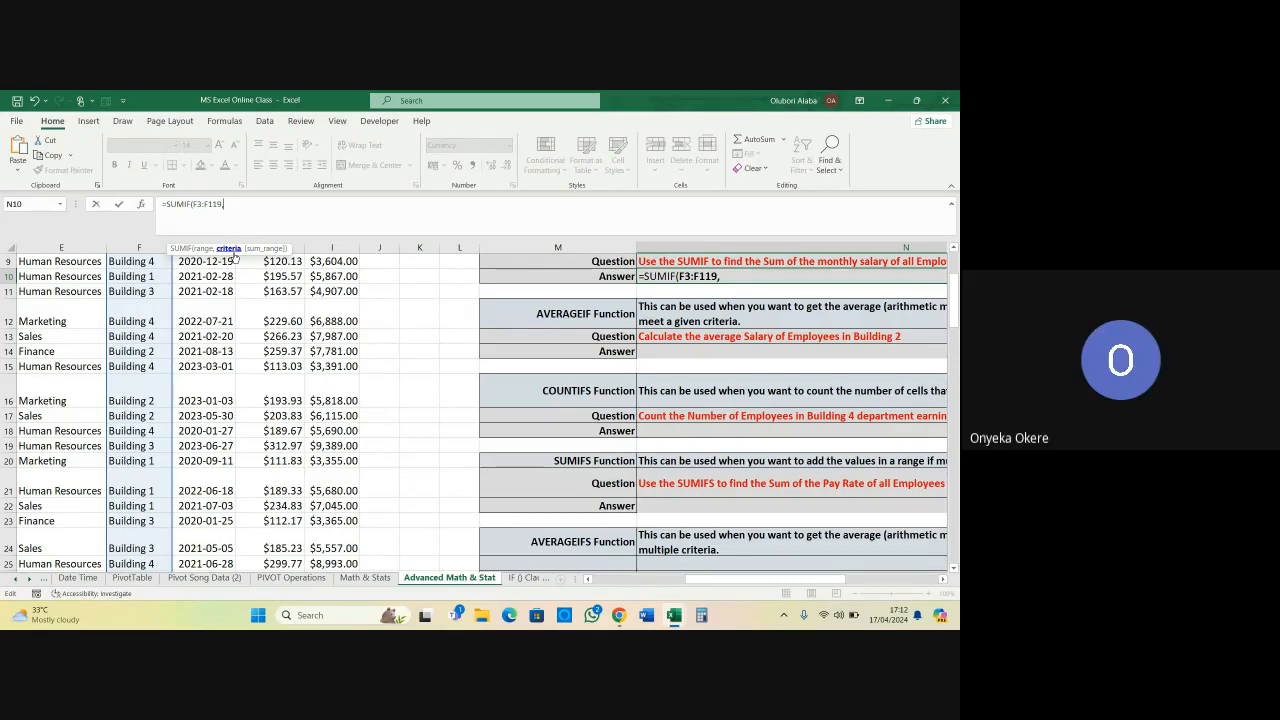
pyautogui.click(143, 277)
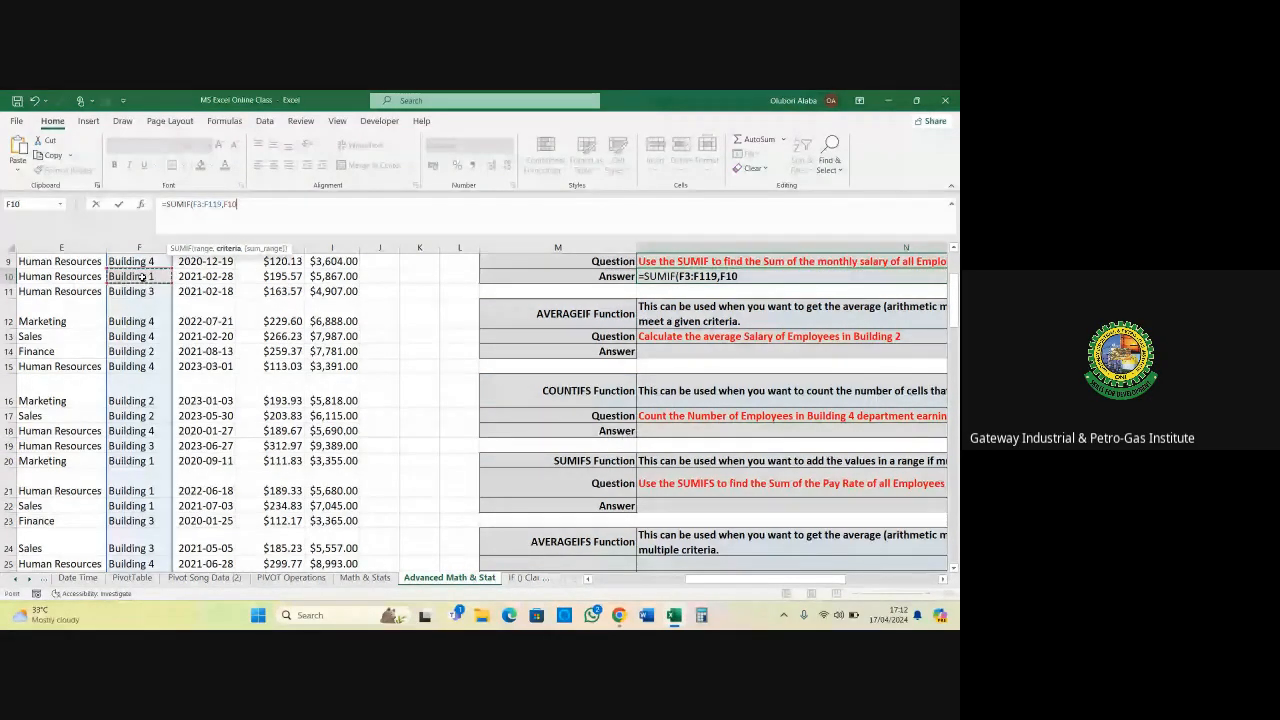
pyautogui.write(',')
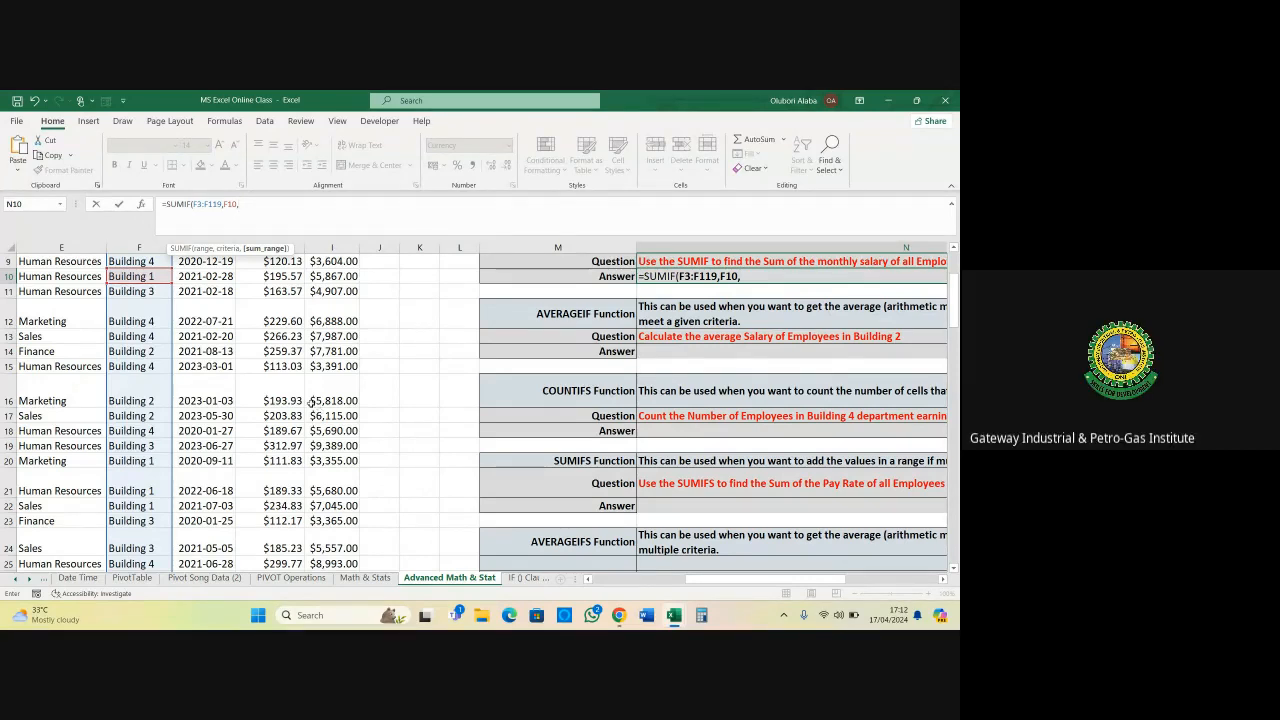
# Set the SUMIF sum range to the Monthly Salary cells I3:I119, enter the formula and reselect answer cell N10
pyautogui.scroll(3, 345, 366)
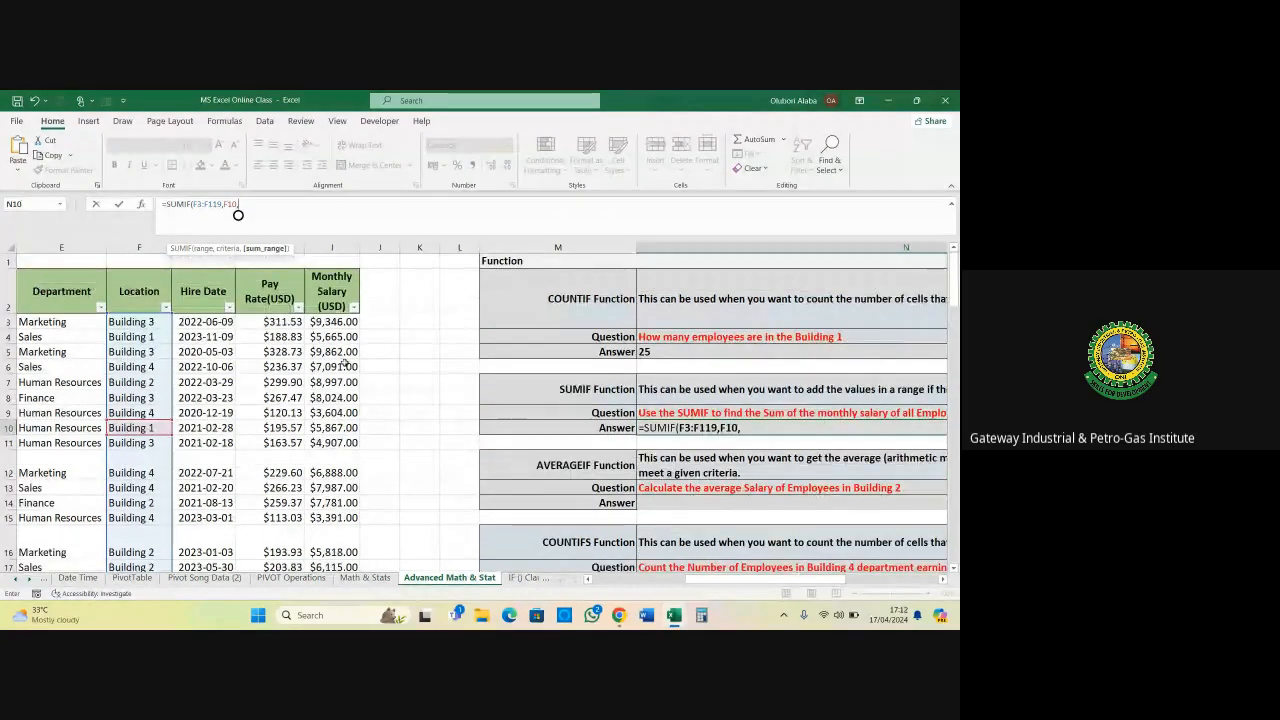
pyautogui.click(328, 322)
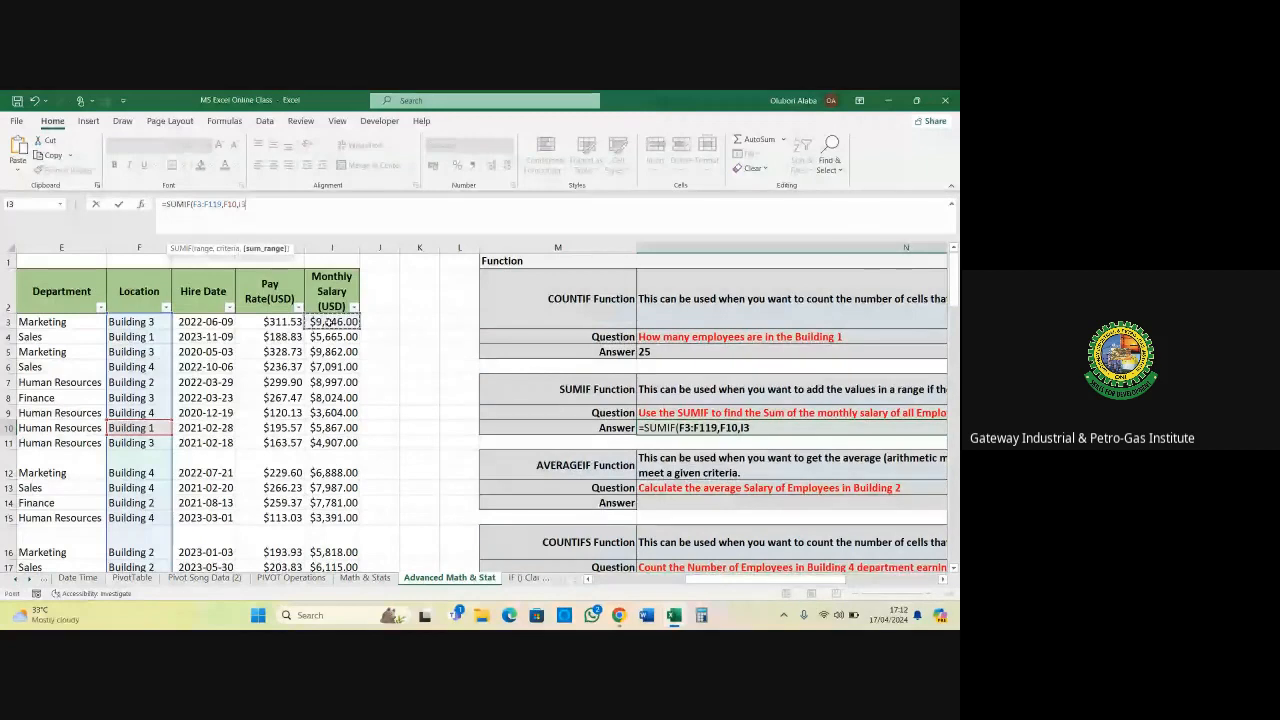
pyautogui.hotkey('ctrl', 'shift', 'Down')
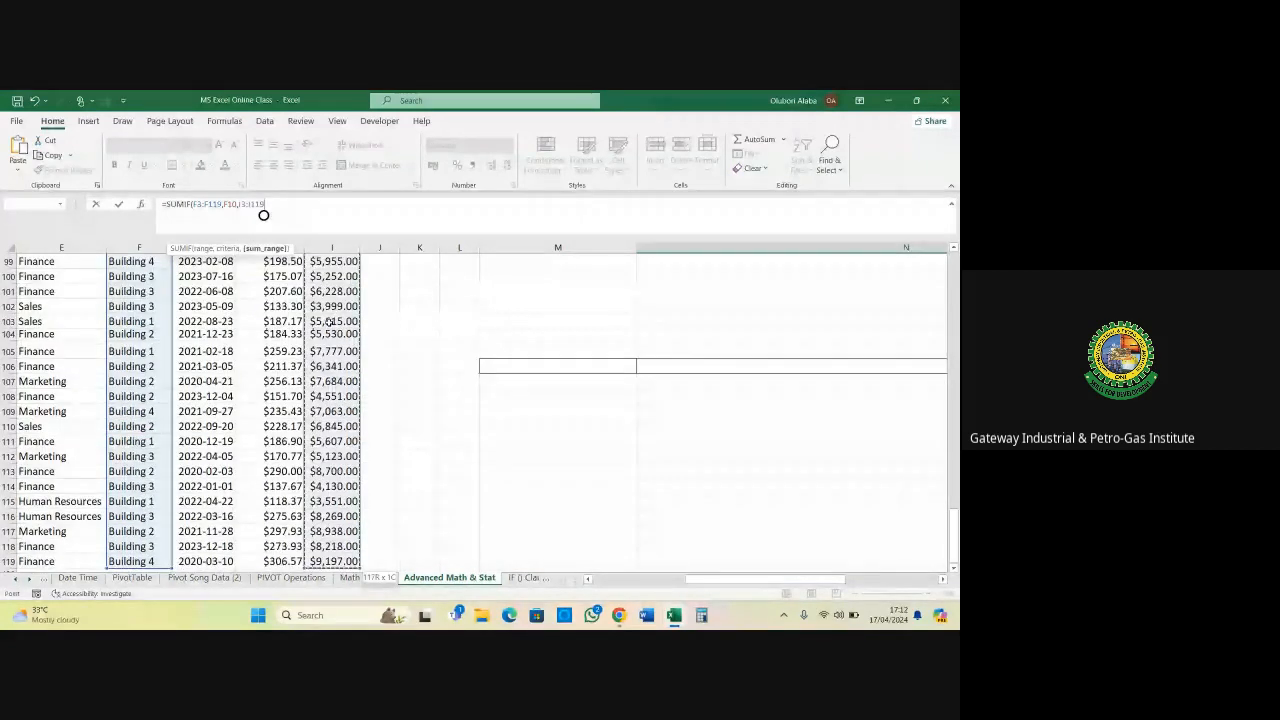
pyautogui.press('Return')
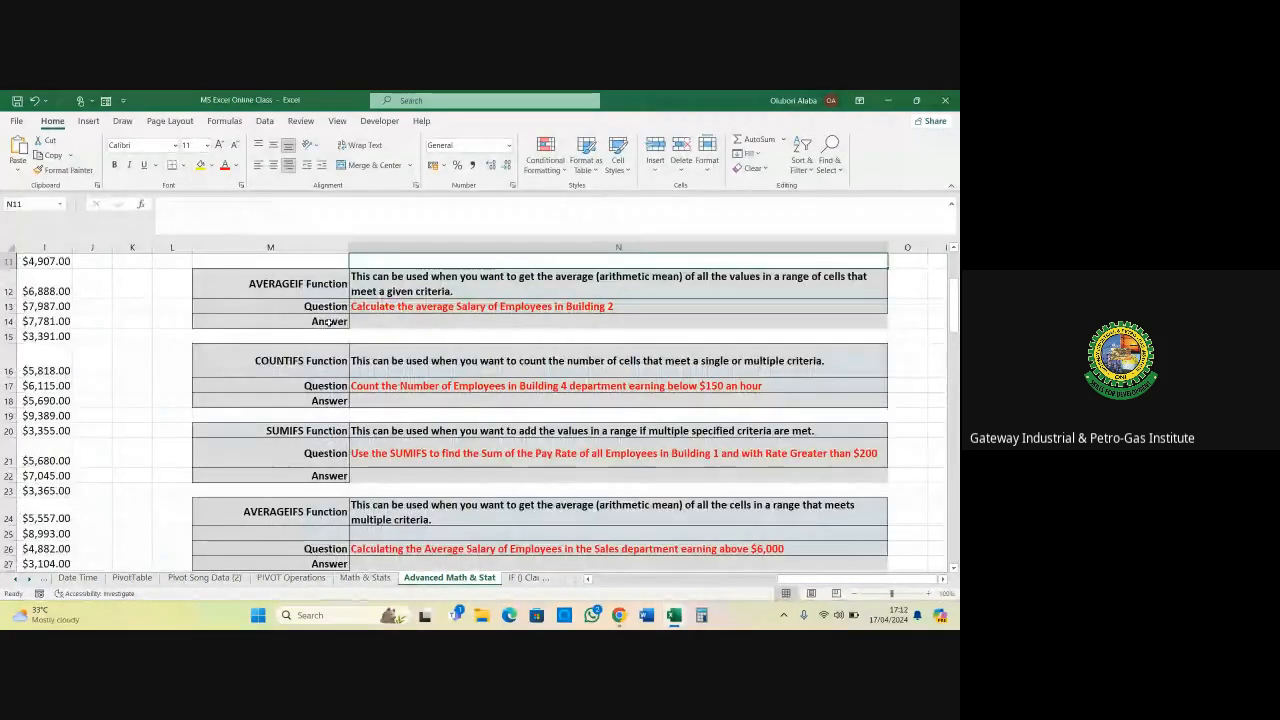
pyautogui.scroll(4, 330, 321)
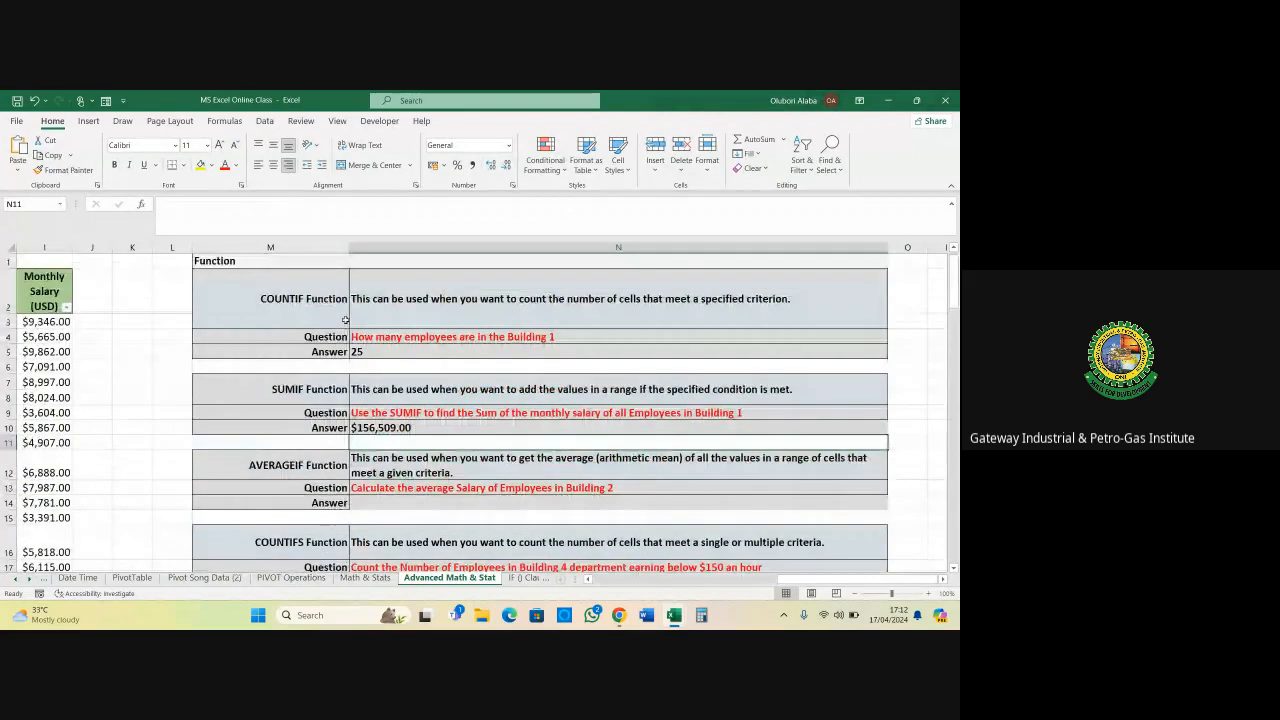
pyautogui.click(378, 430)
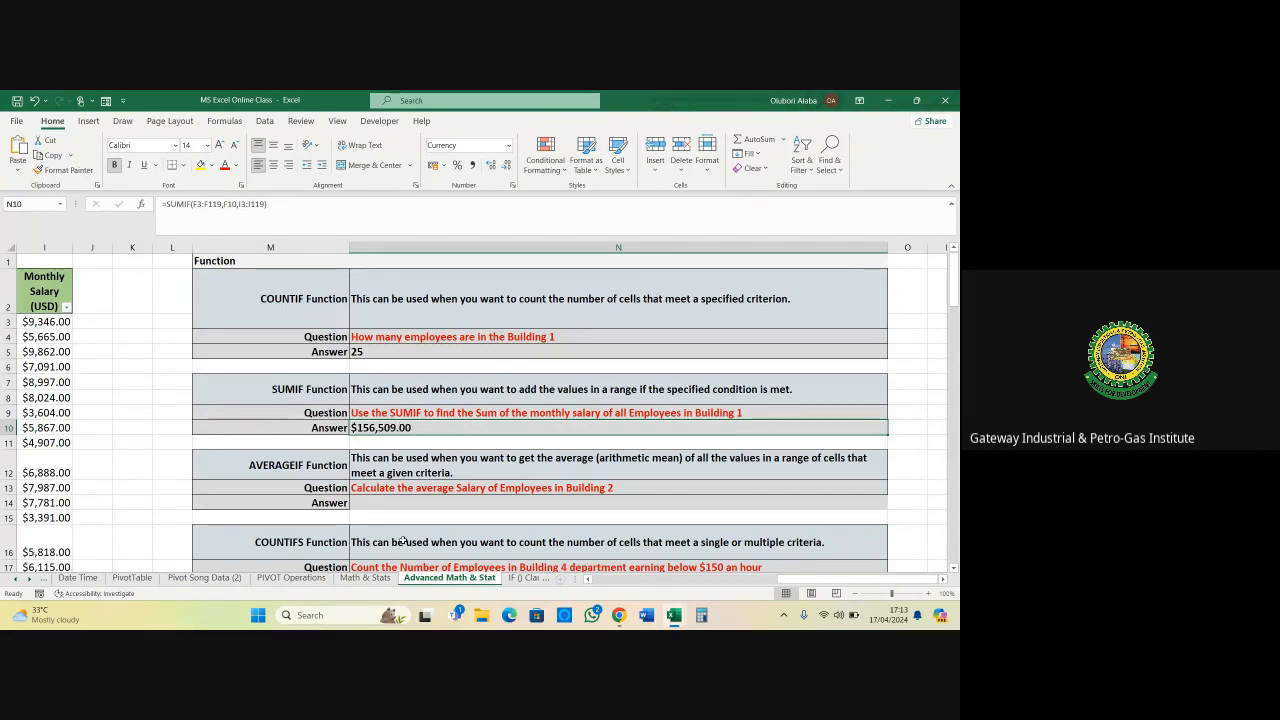
# Filter the employee table's Location column to show only Building 1
pyautogui.hscroll(-5, 588, 580)
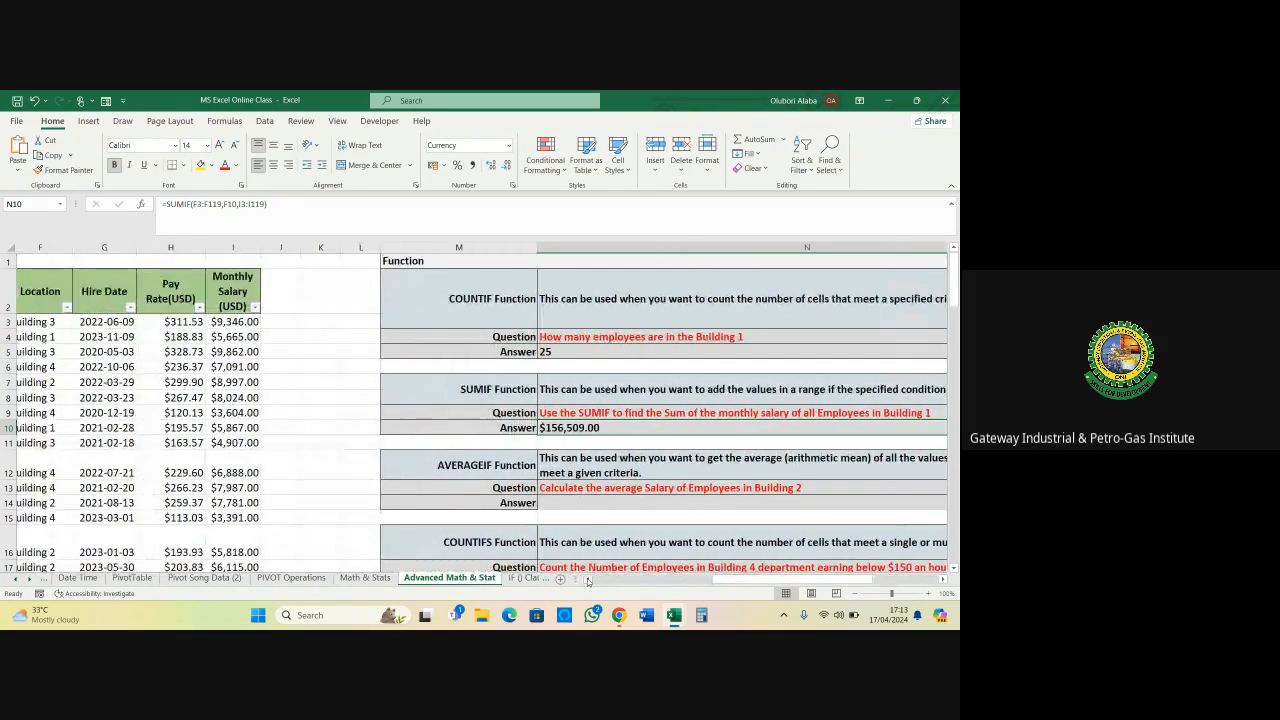
pyautogui.click(350, 307)
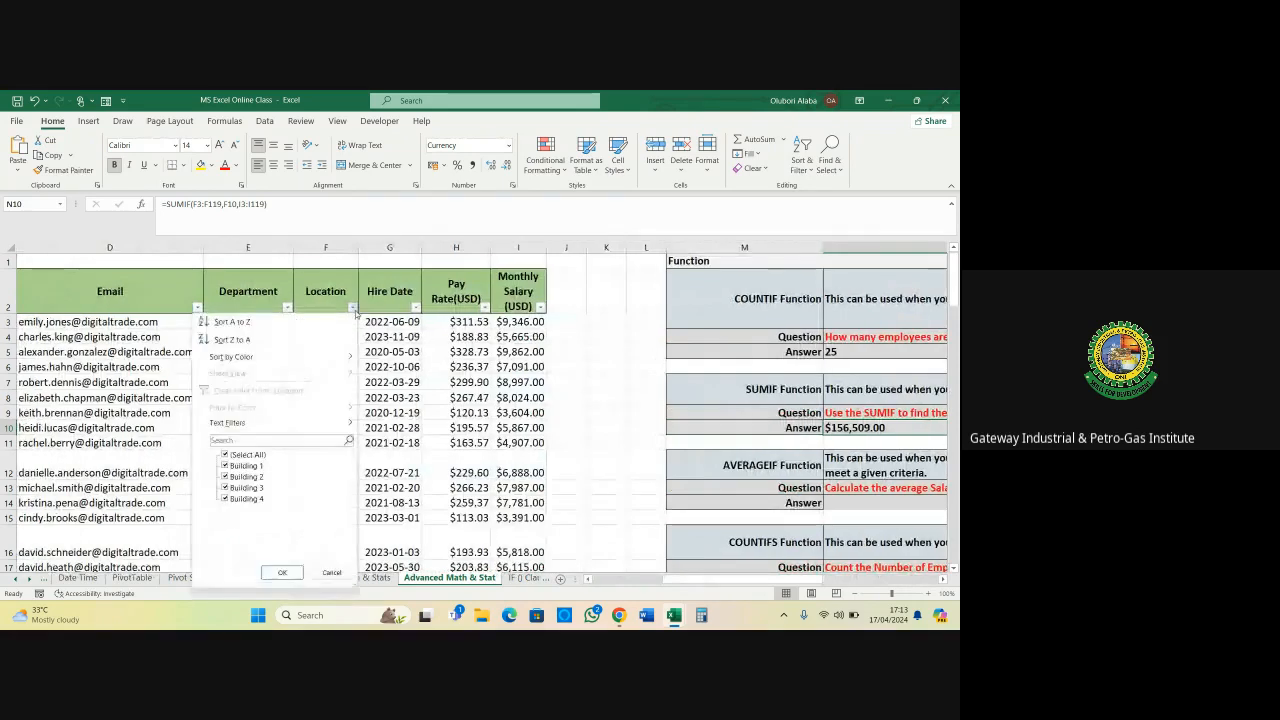
pyautogui.click(225, 455)
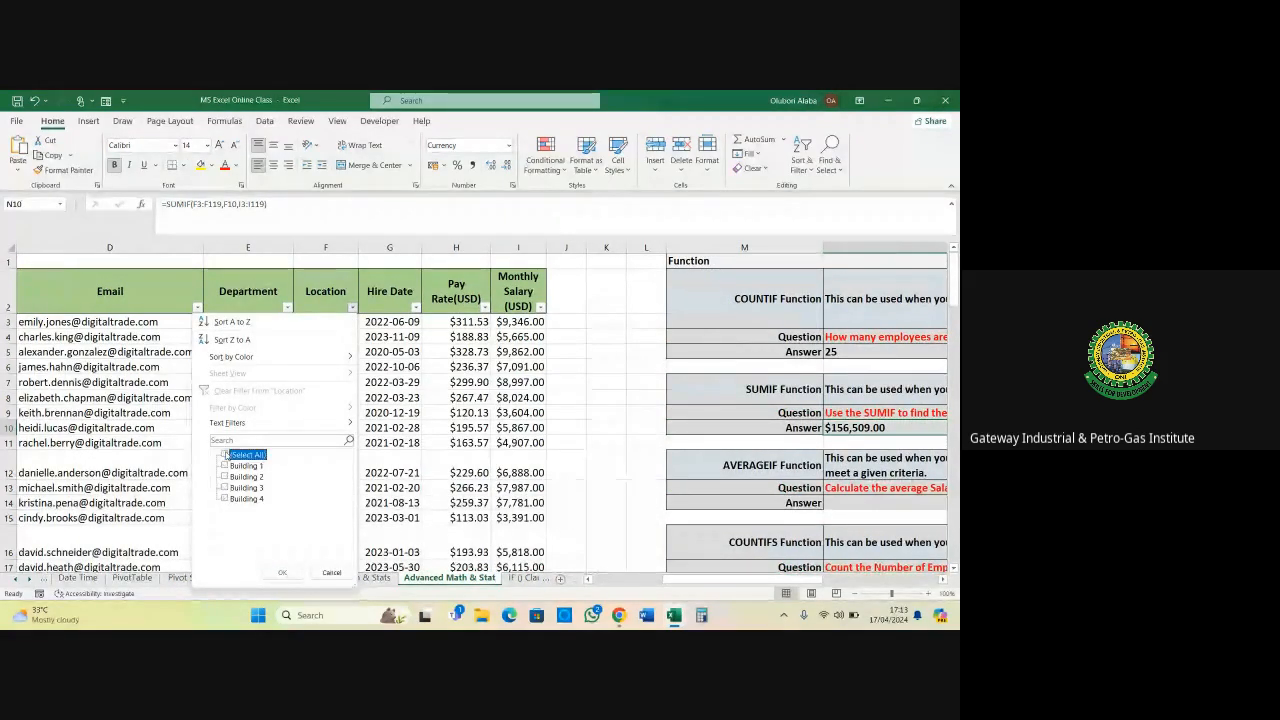
pyautogui.click(225, 466)
pyautogui.click(282, 572)
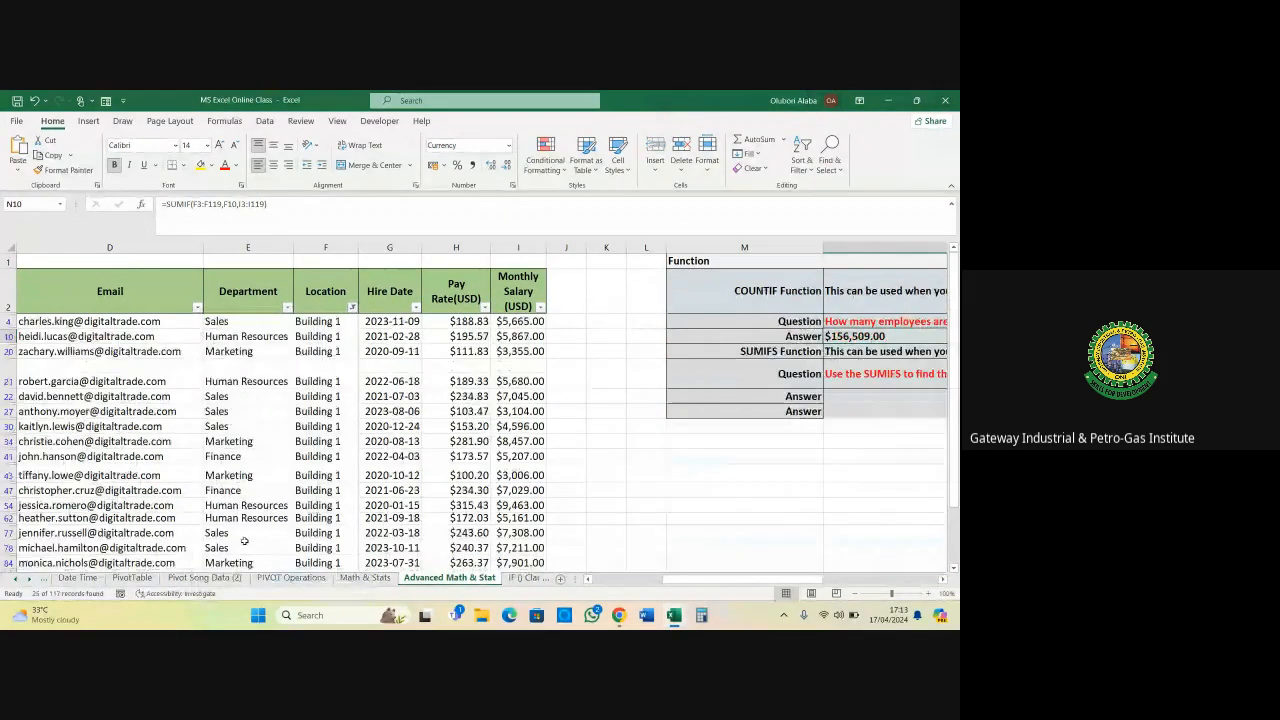
# Select the filtered Monthly Salary cells from I4 down and check their sum against the SUMIF answer
pyautogui.scroll(-1, 480, 457)
pyautogui.scroll(2, 480, 457)
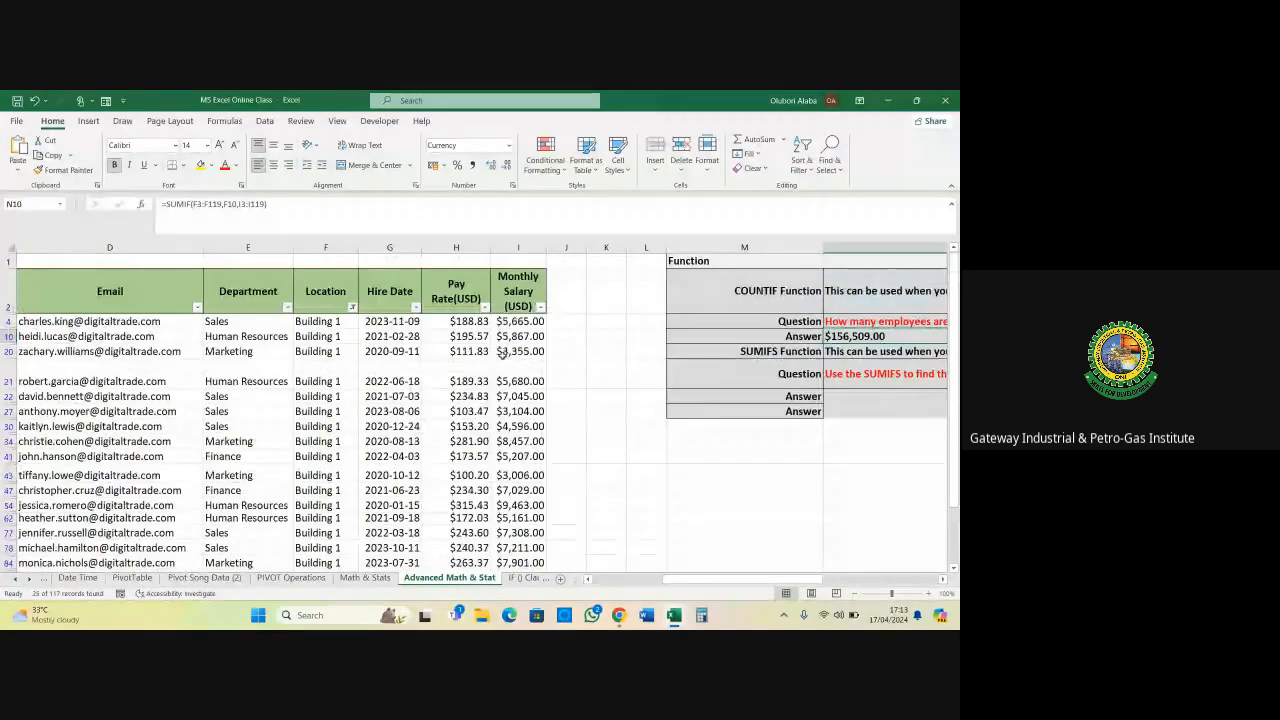
pyautogui.click(518, 247)
pyautogui.scroll(-2, 511, 318)
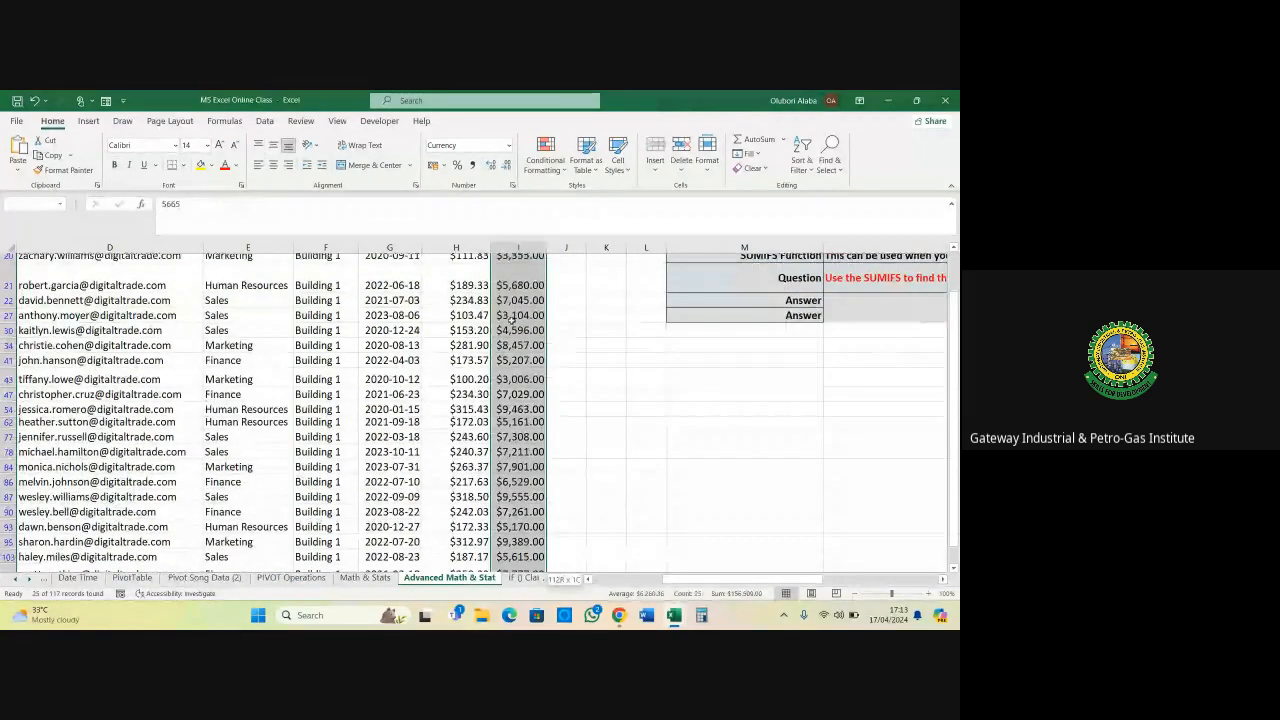
pyautogui.scroll(-1, 512, 318)
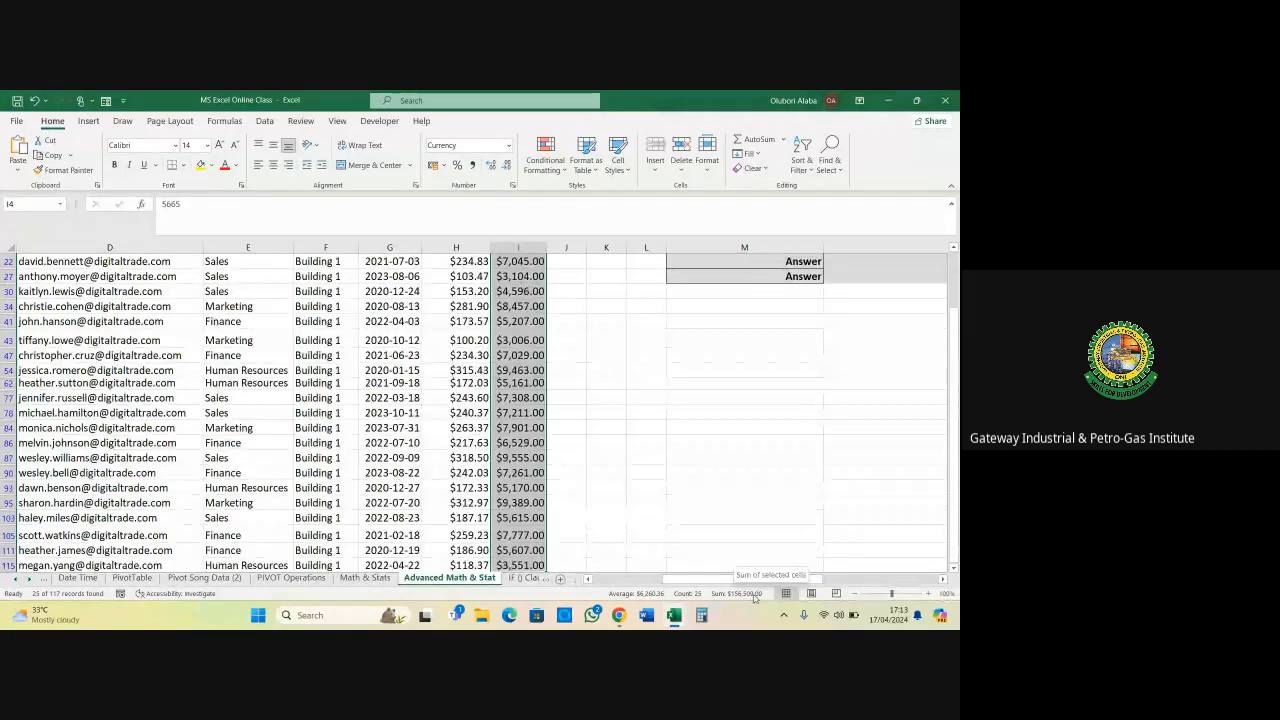
pyautogui.scroll(2, 560, 371)
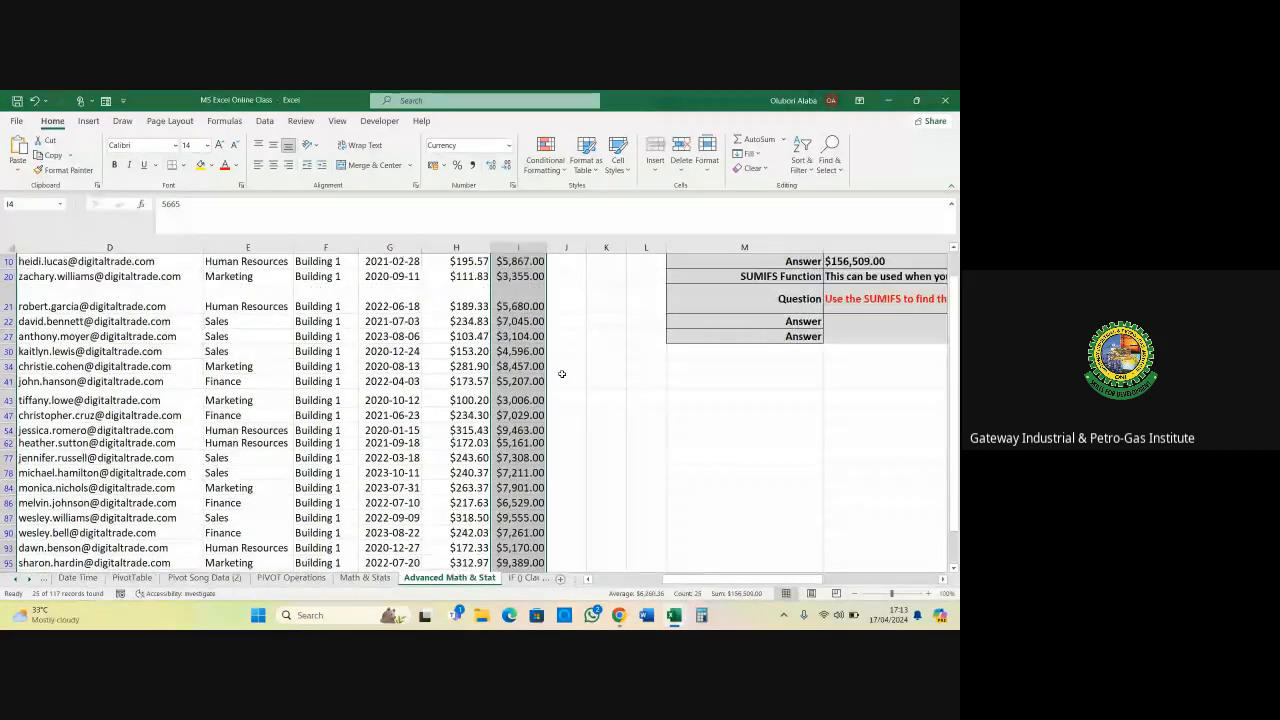
pyautogui.scroll(2, 562, 374)
# Clear the filter from the Location column and go back to the SUMIF answer in N10
pyautogui.click(456, 381)
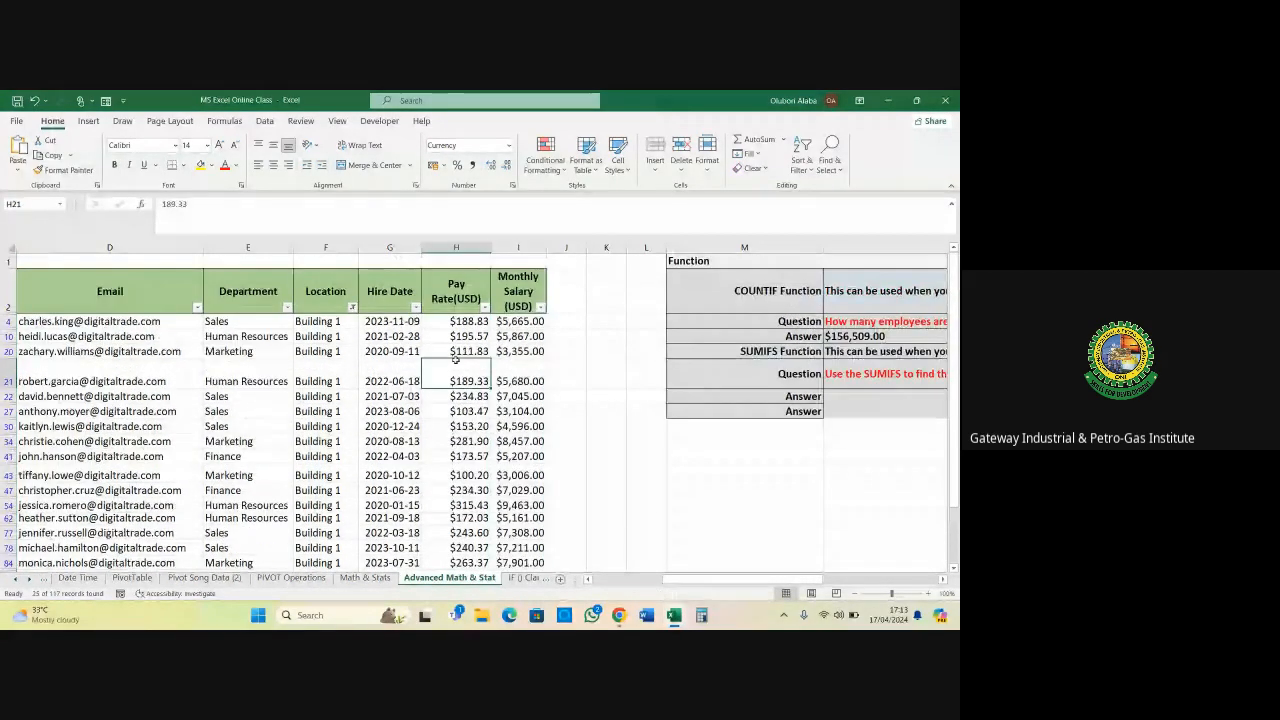
pyautogui.click(352, 307)
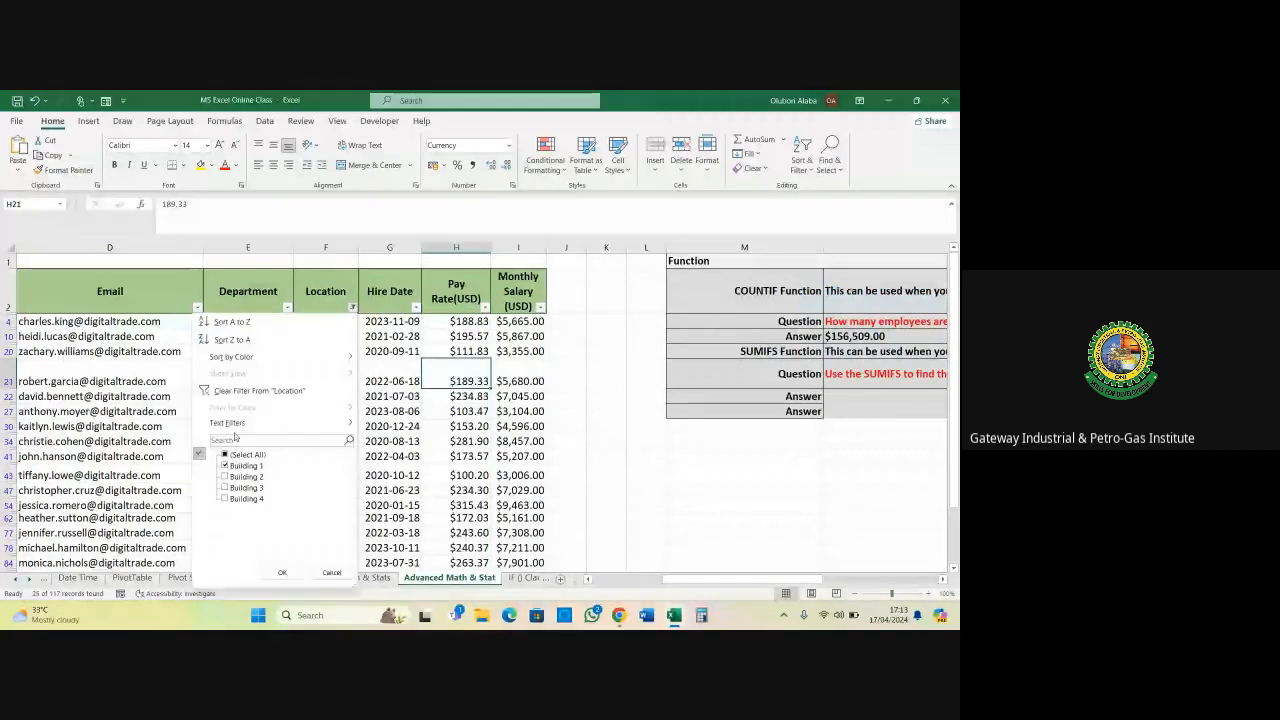
pyautogui.click(224, 391)
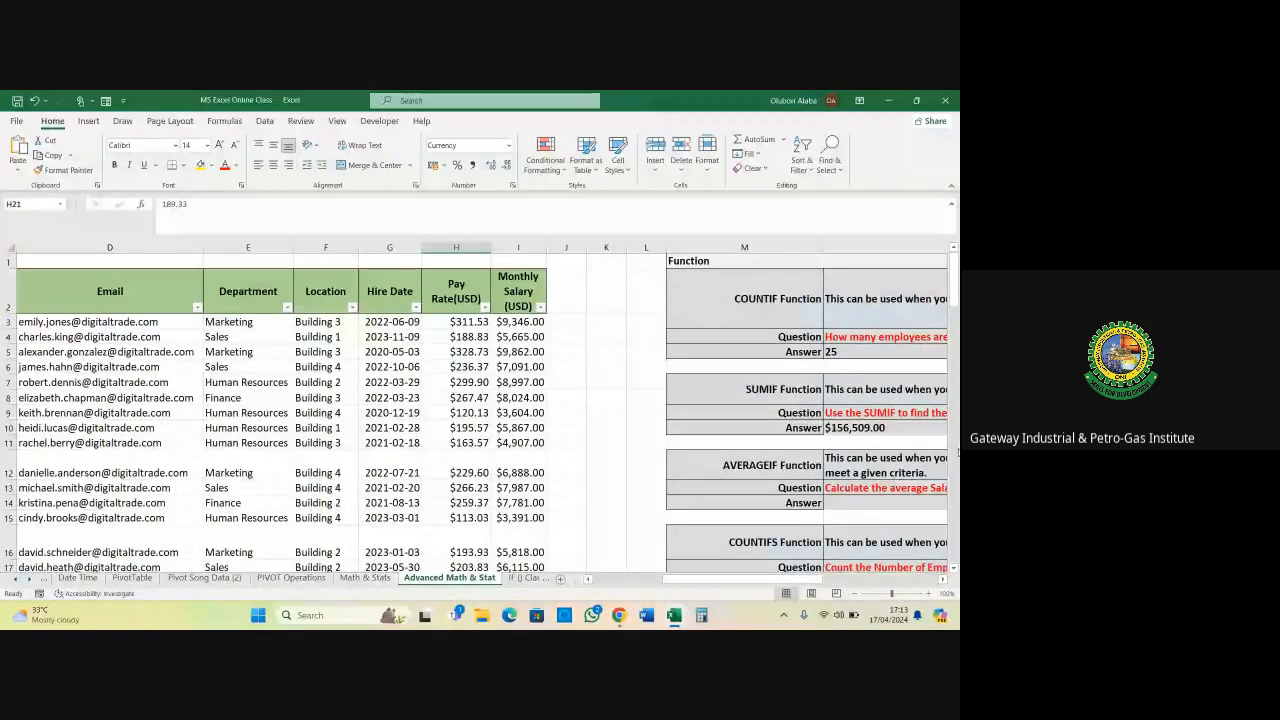
pyautogui.moveTo(781, 580); pyautogui.dragTo(895, 566)
pyautogui.scroll(-1, 458, 431)
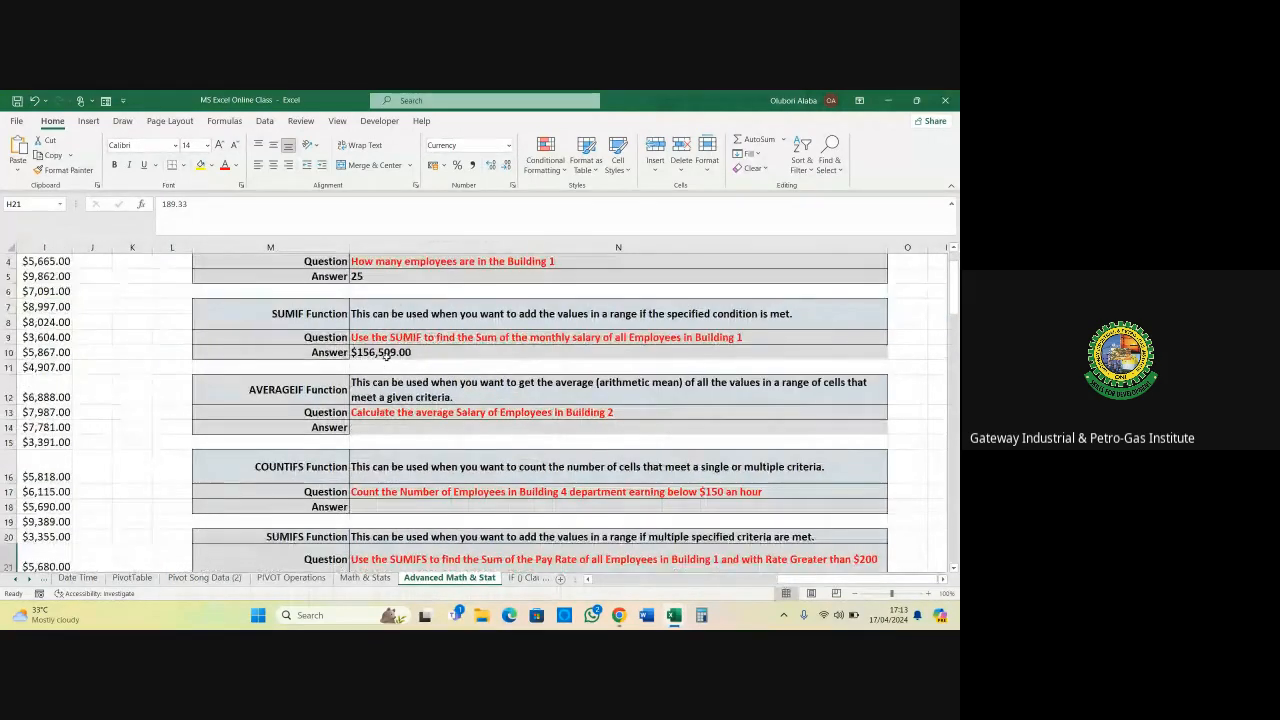
pyautogui.click(386, 356)
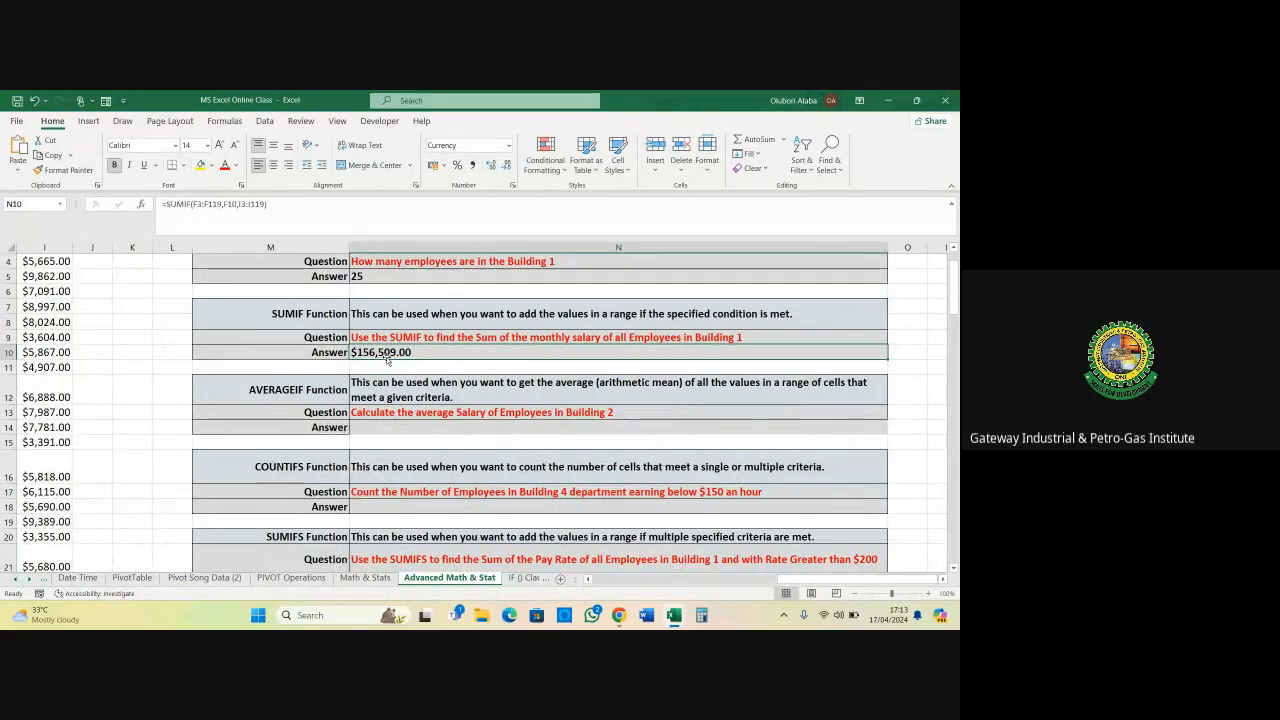
# Start an AVERAGEIF formula in answer cell N14, below the question about the average salary in Building 2
pyautogui.click(305, 392)
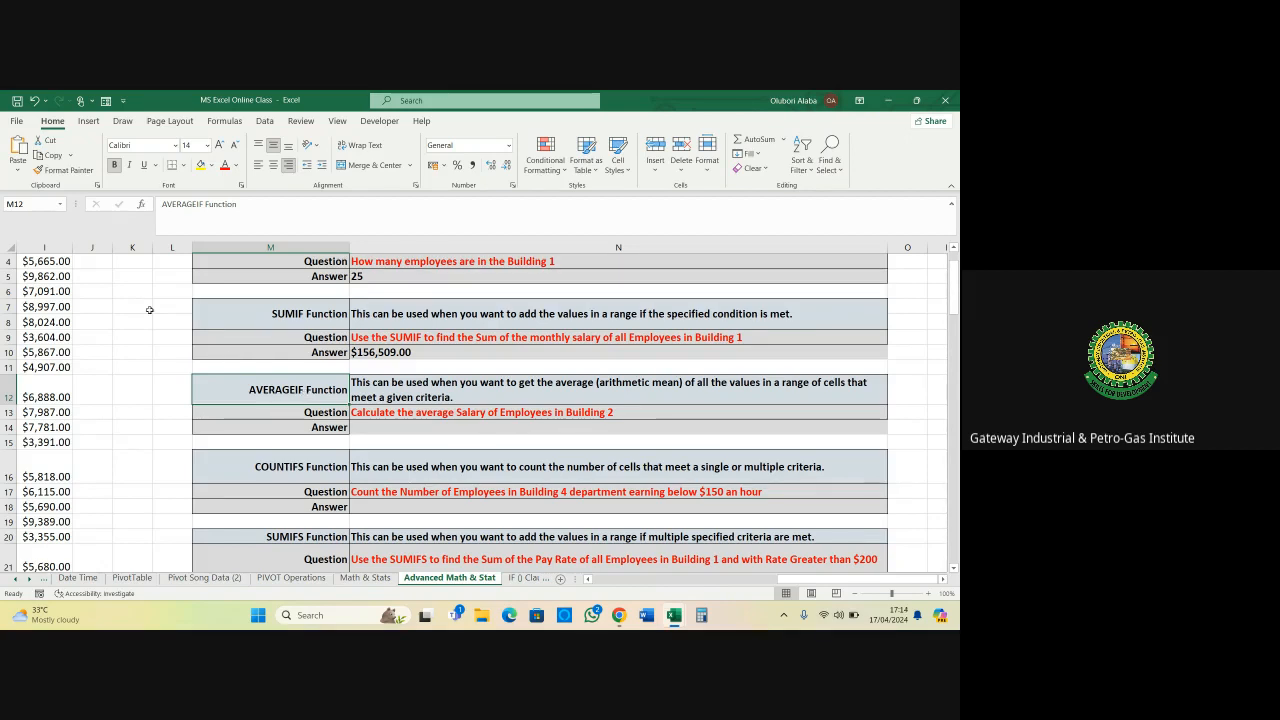
pyautogui.click(387, 427)
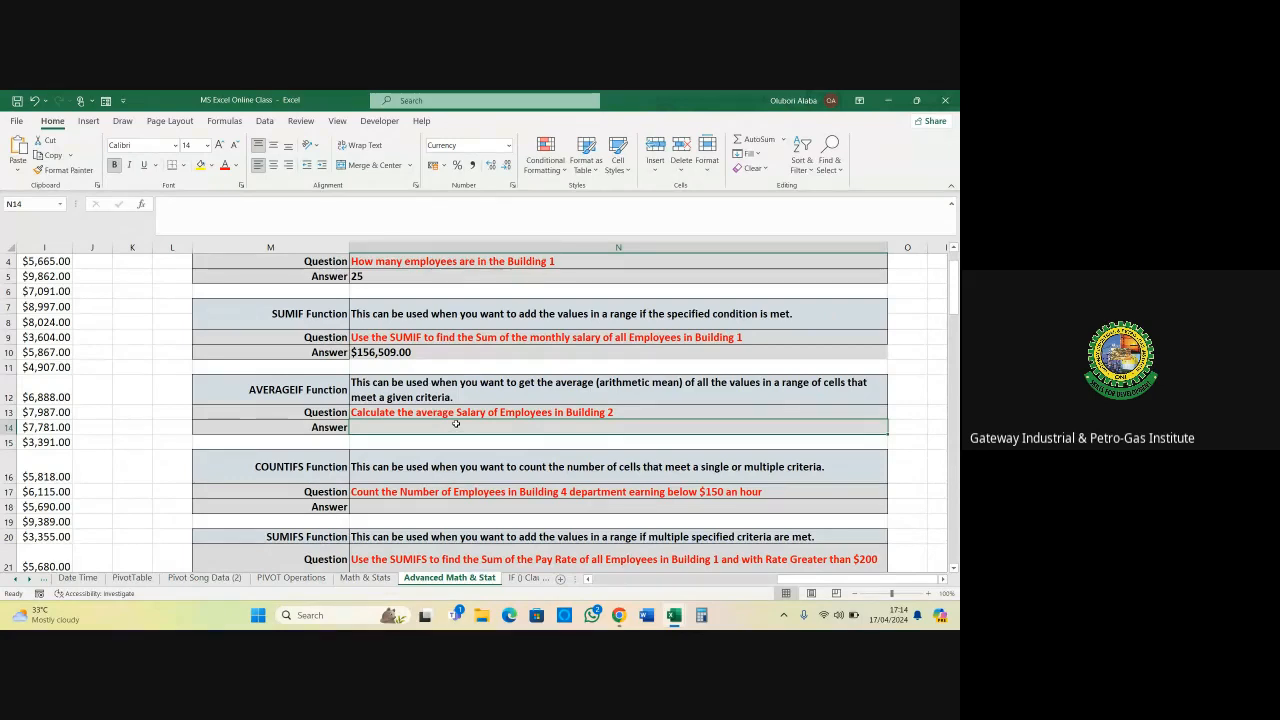
pyautogui.write('=')
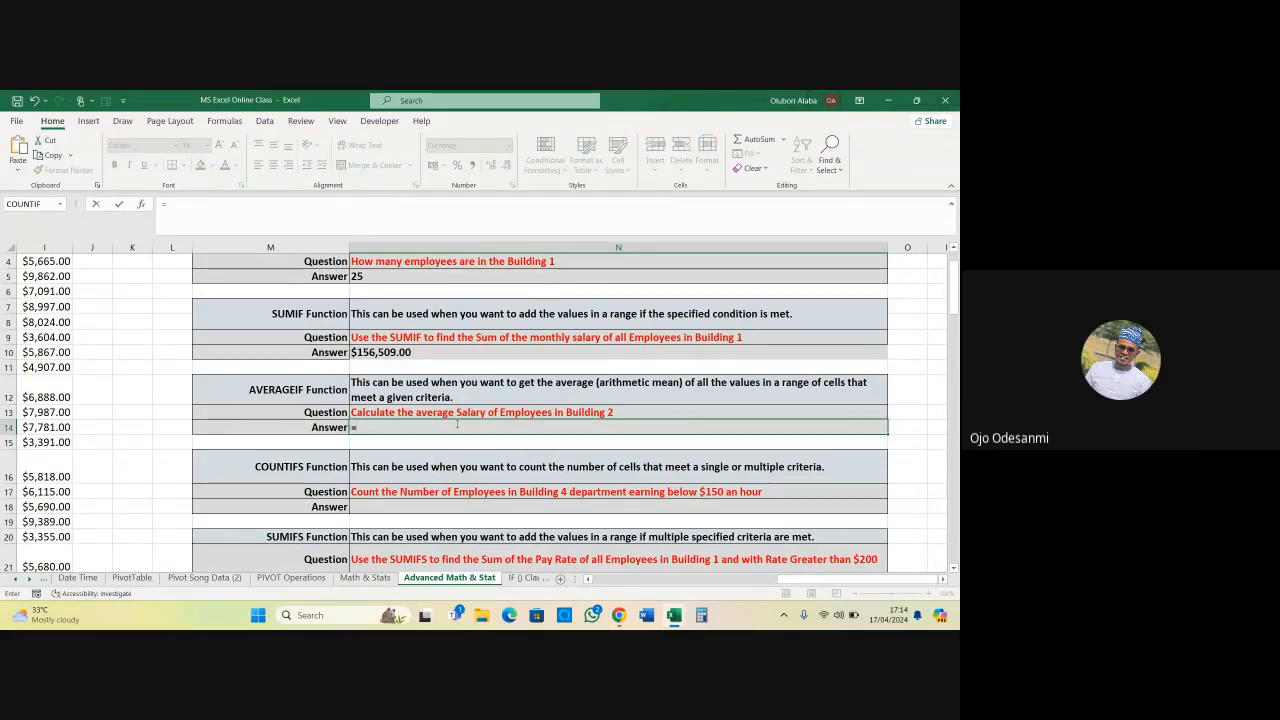
pyautogui.write('aver')
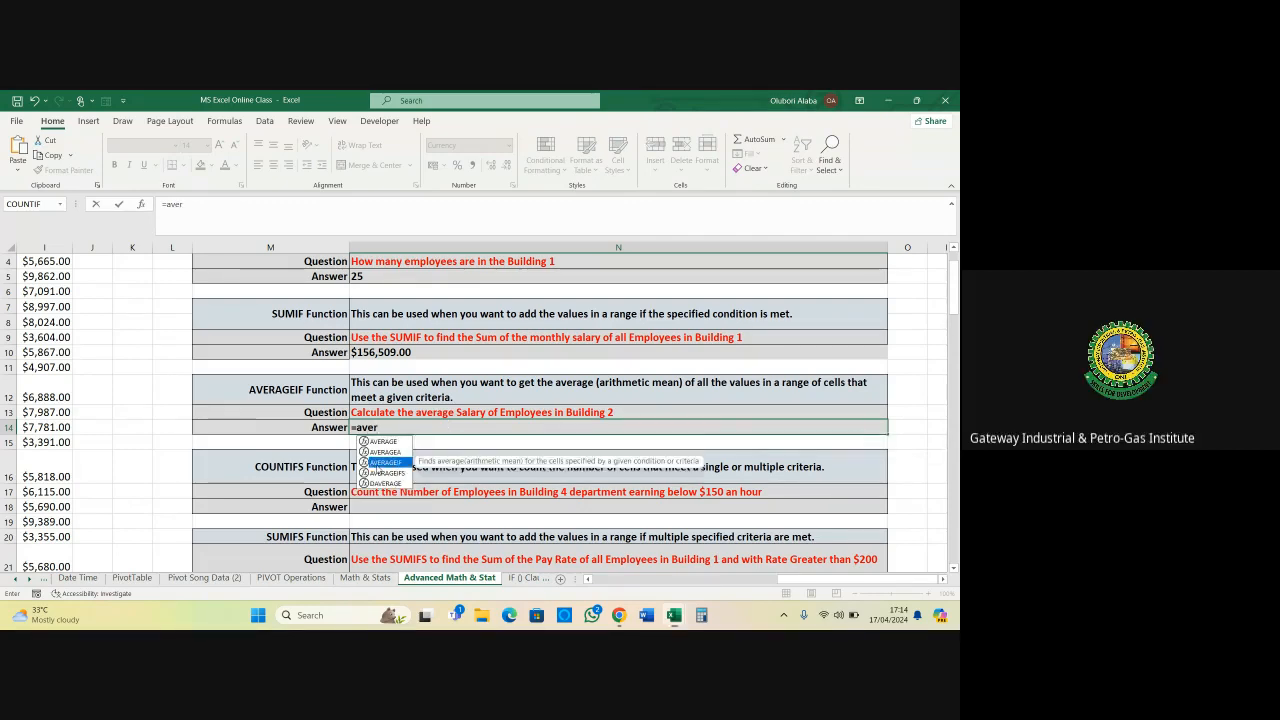
pyautogui.doubleClick(380, 462)
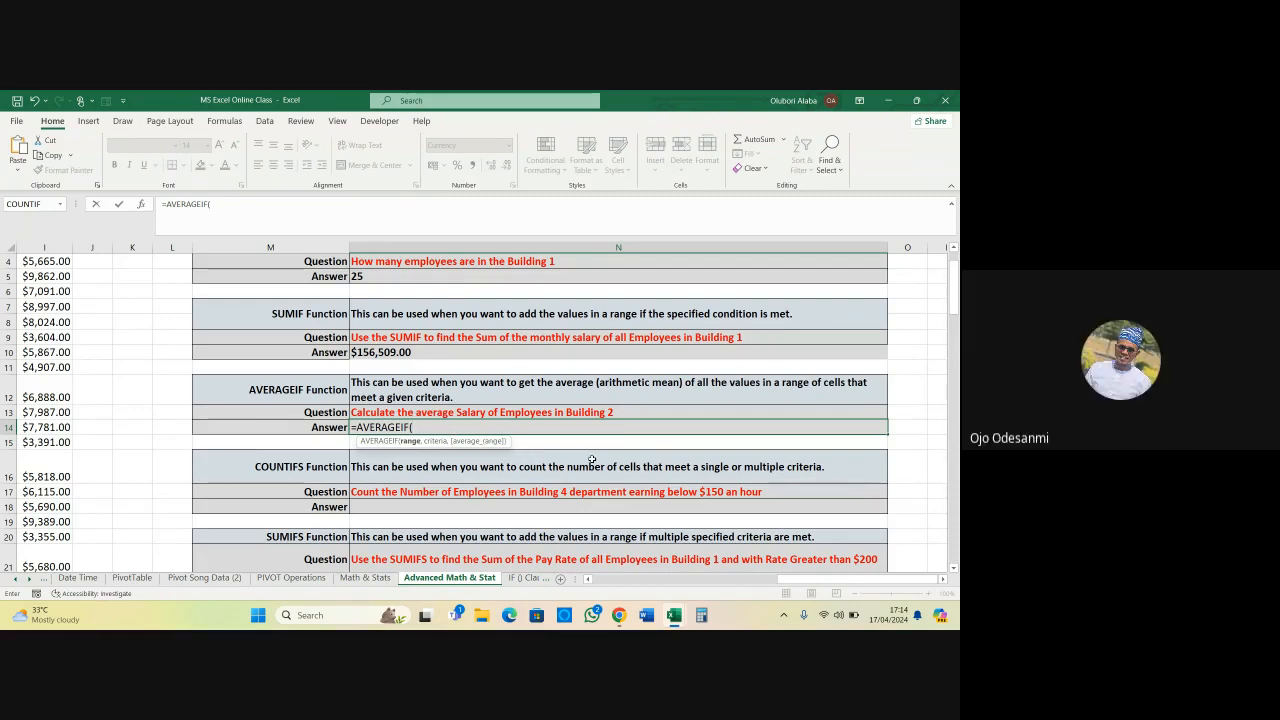
# Set the AVERAGEIF range to the employee table's Location cells F3:F119
pyautogui.click(588, 579)
pyautogui.click(588, 579)
pyautogui.click(588, 579)
pyautogui.click(588, 579)
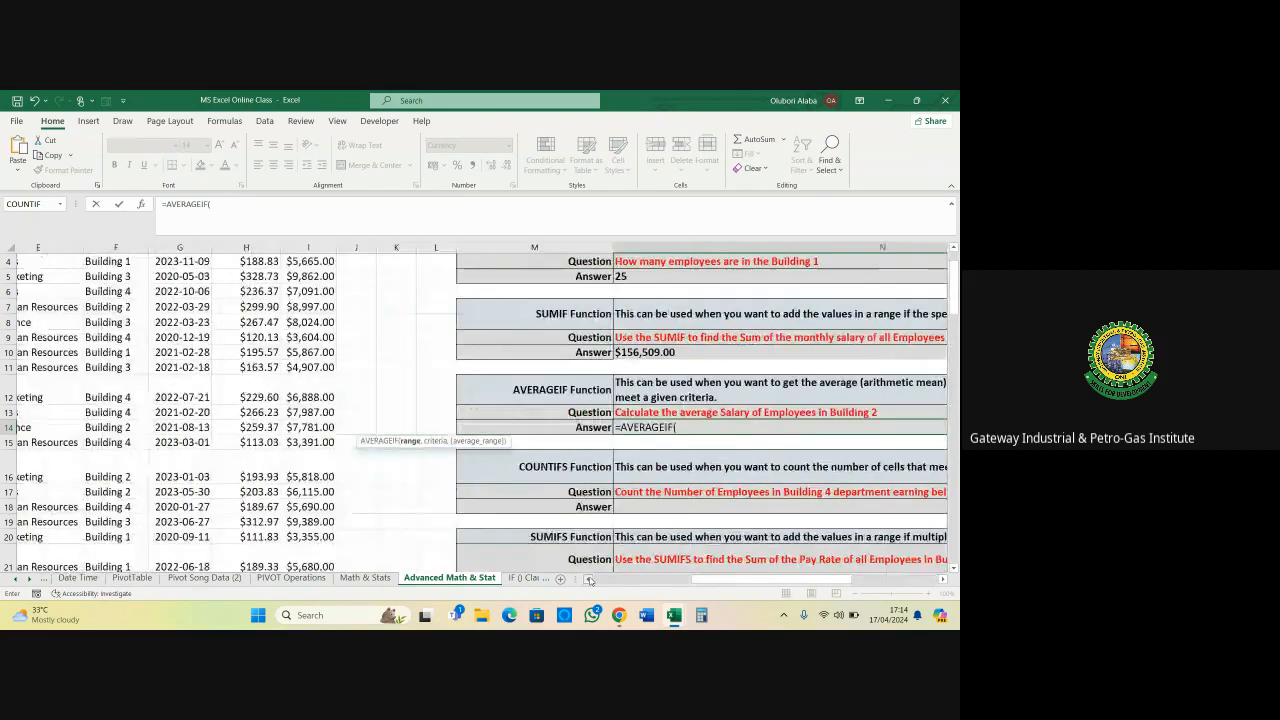
pyautogui.click(588, 579)
pyautogui.scroll(1, 461, 502)
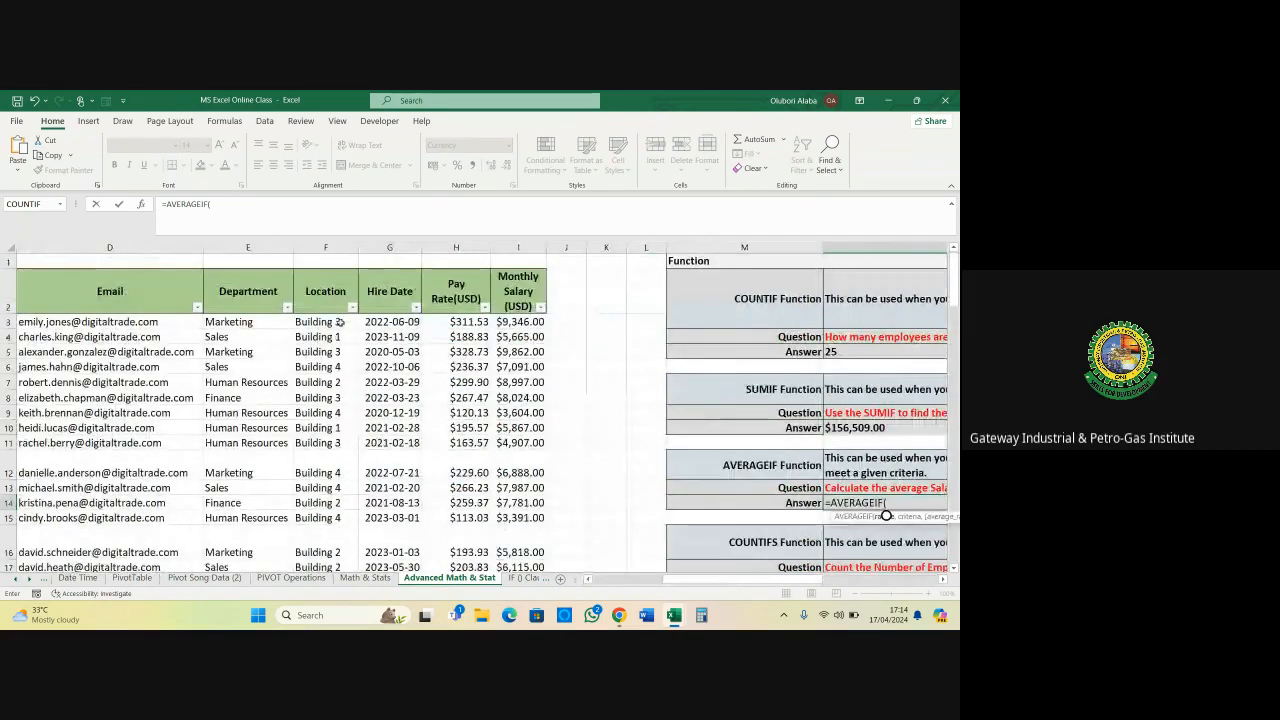
pyautogui.click(340, 321)
pyautogui.hotkey('ctrl', 'shift', 'Down')
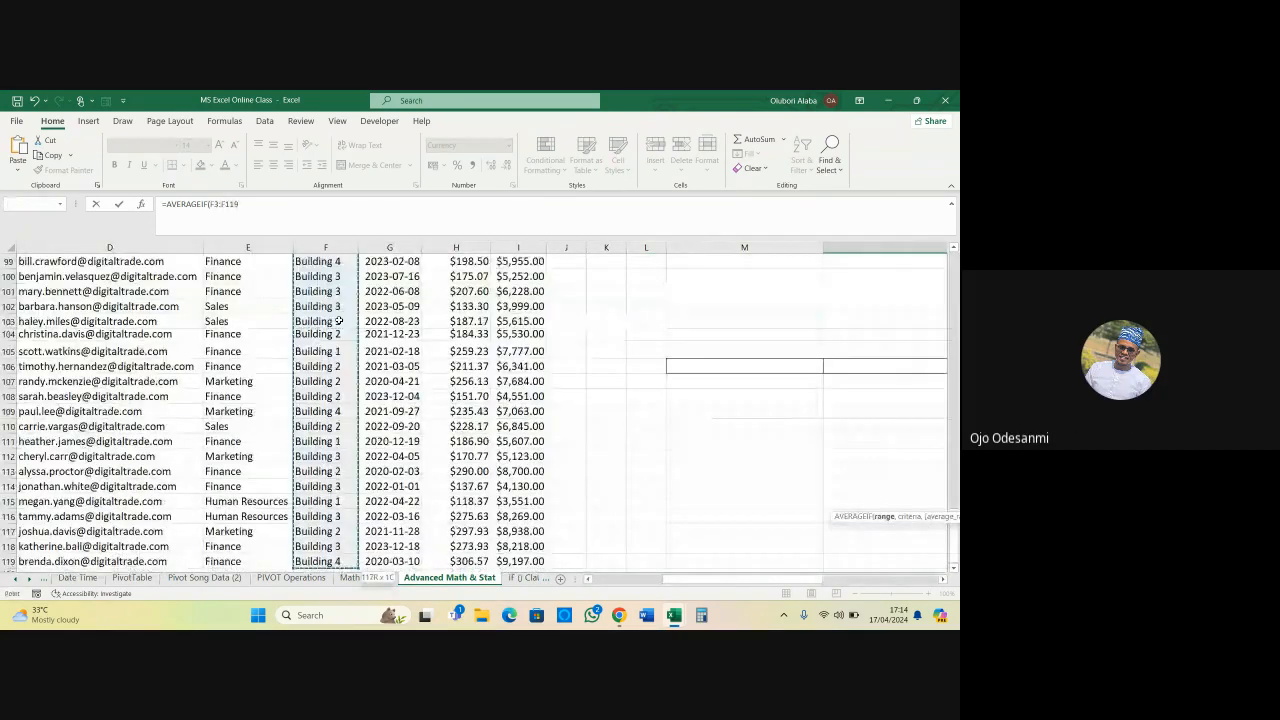
pyautogui.click(282, 210)
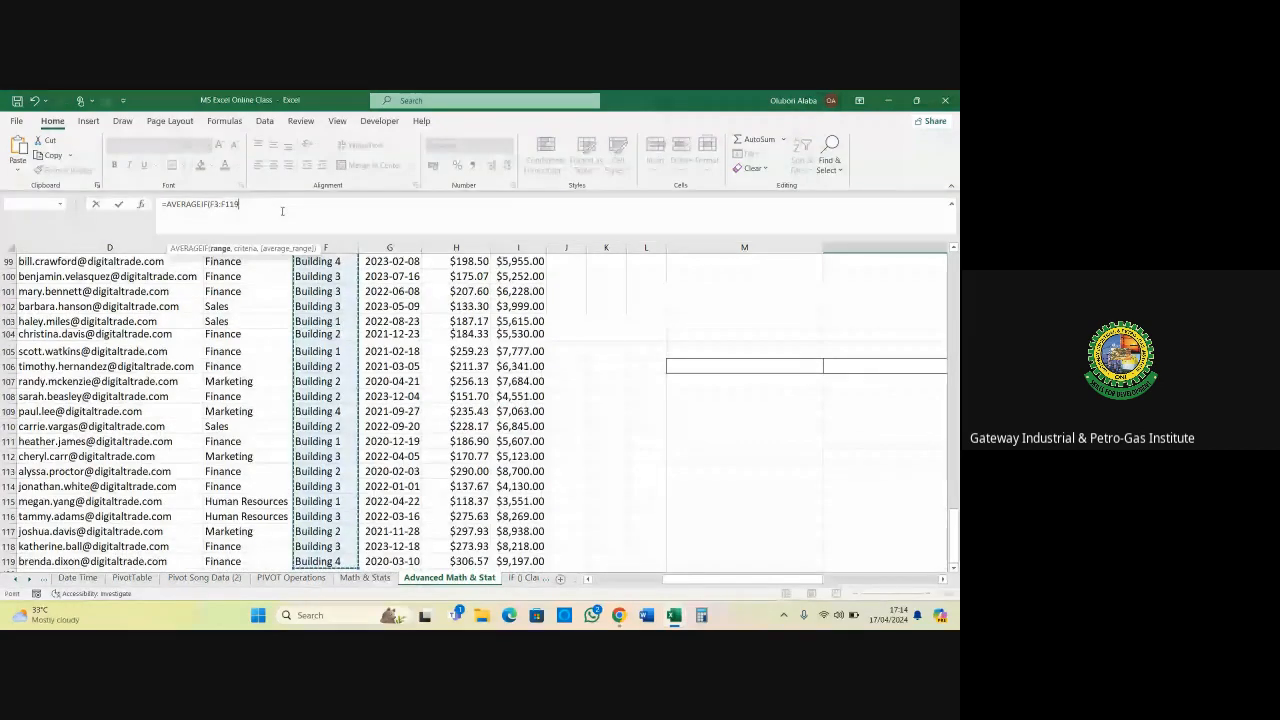
pyautogui.write(',')
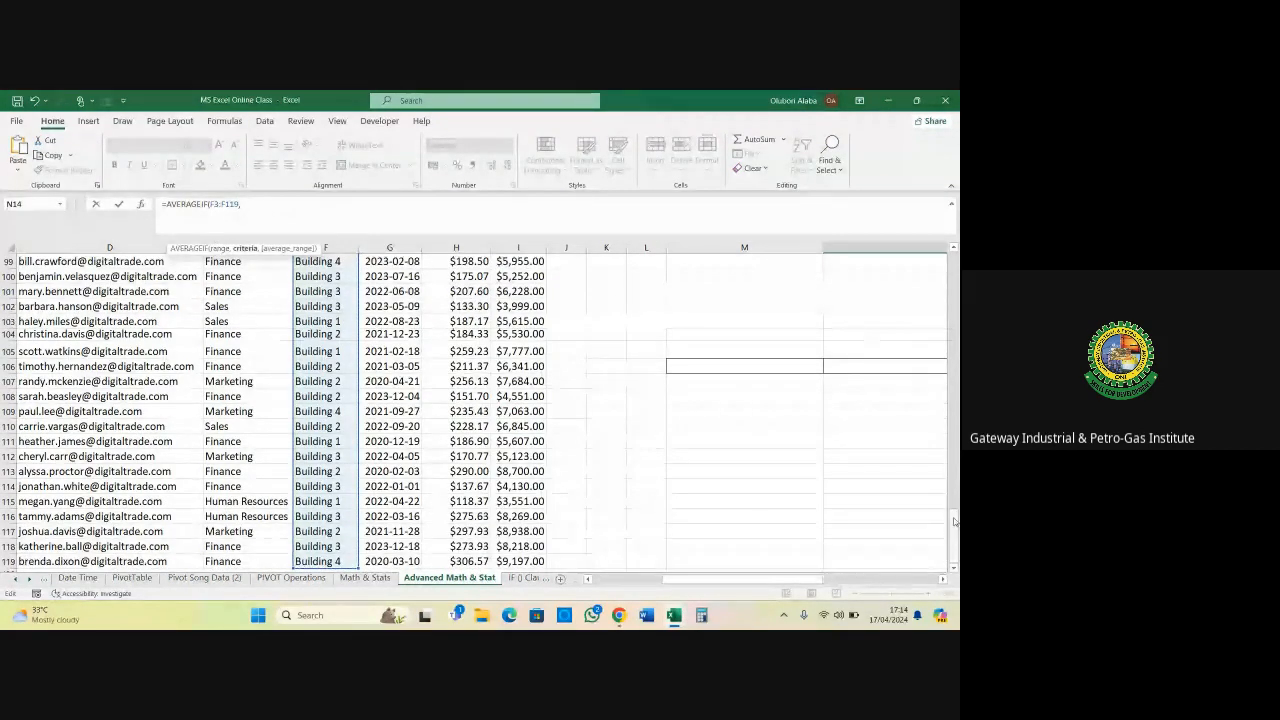
# Set the AVERAGEIF criteria to cell F14, a Location cell containing Building 2
pyautogui.moveTo(955, 513); pyautogui.dragTo(926, 275)
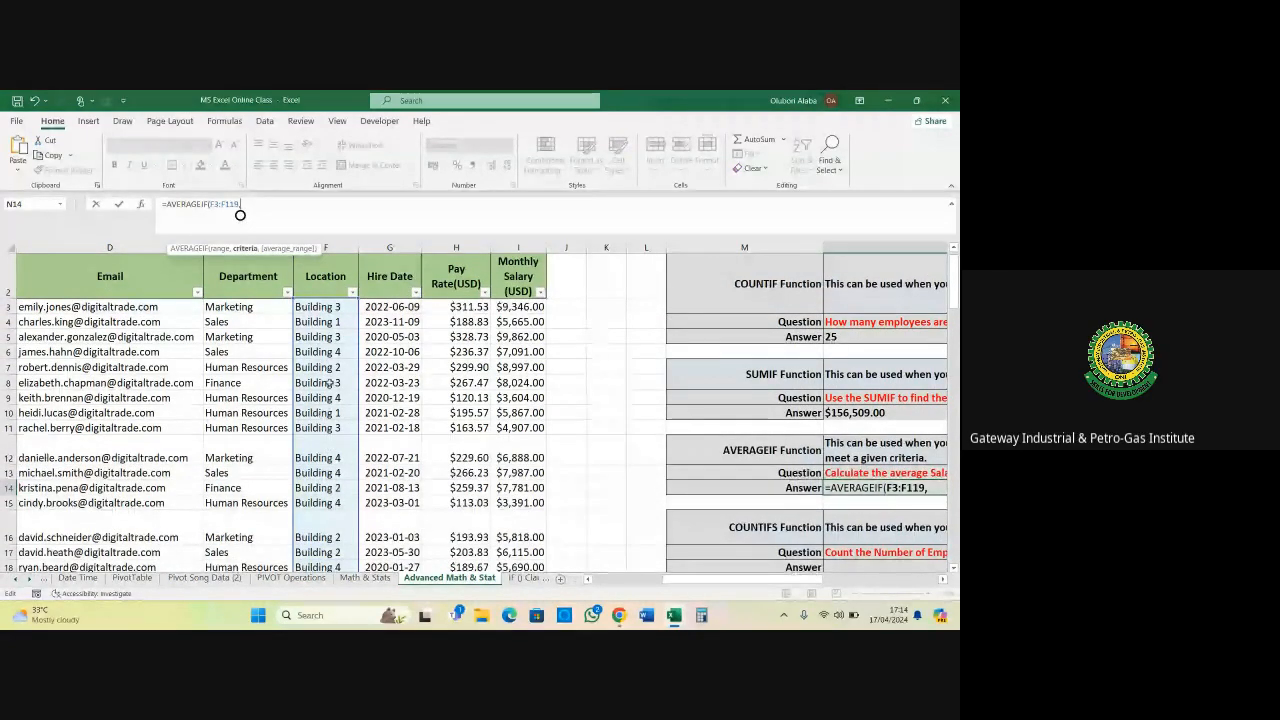
pyautogui.click(324, 487)
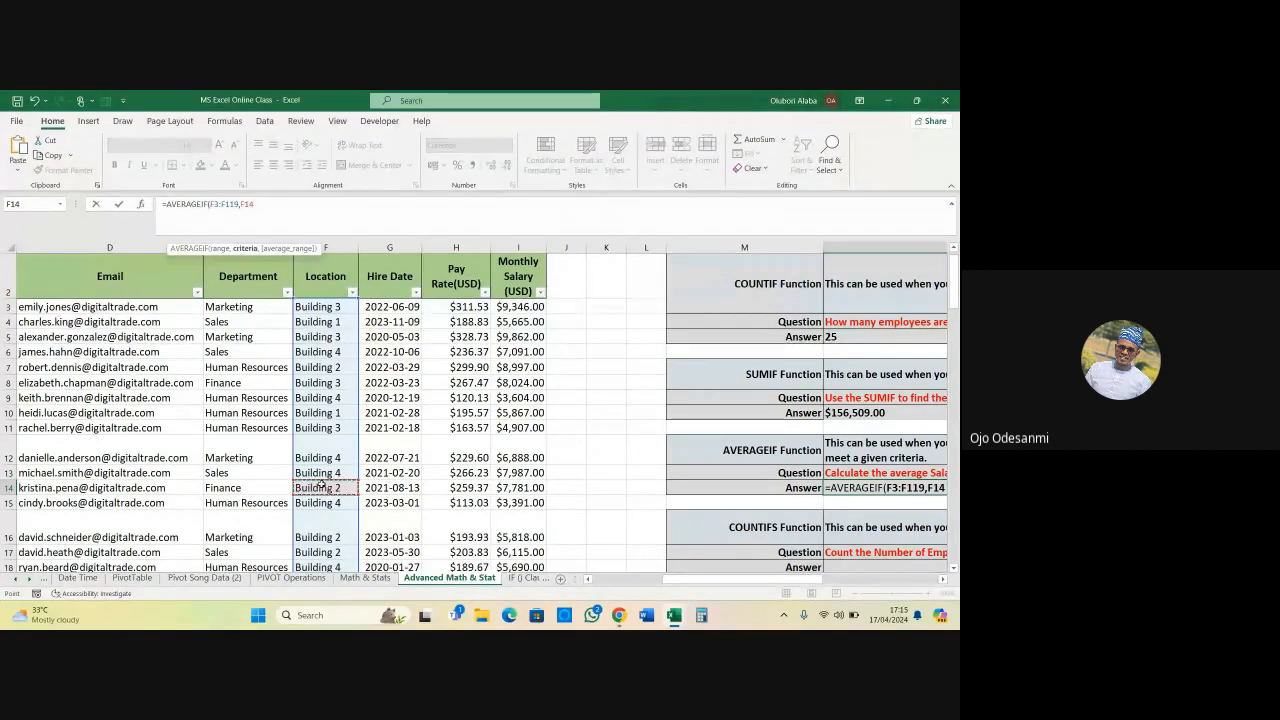
pyautogui.write(',')
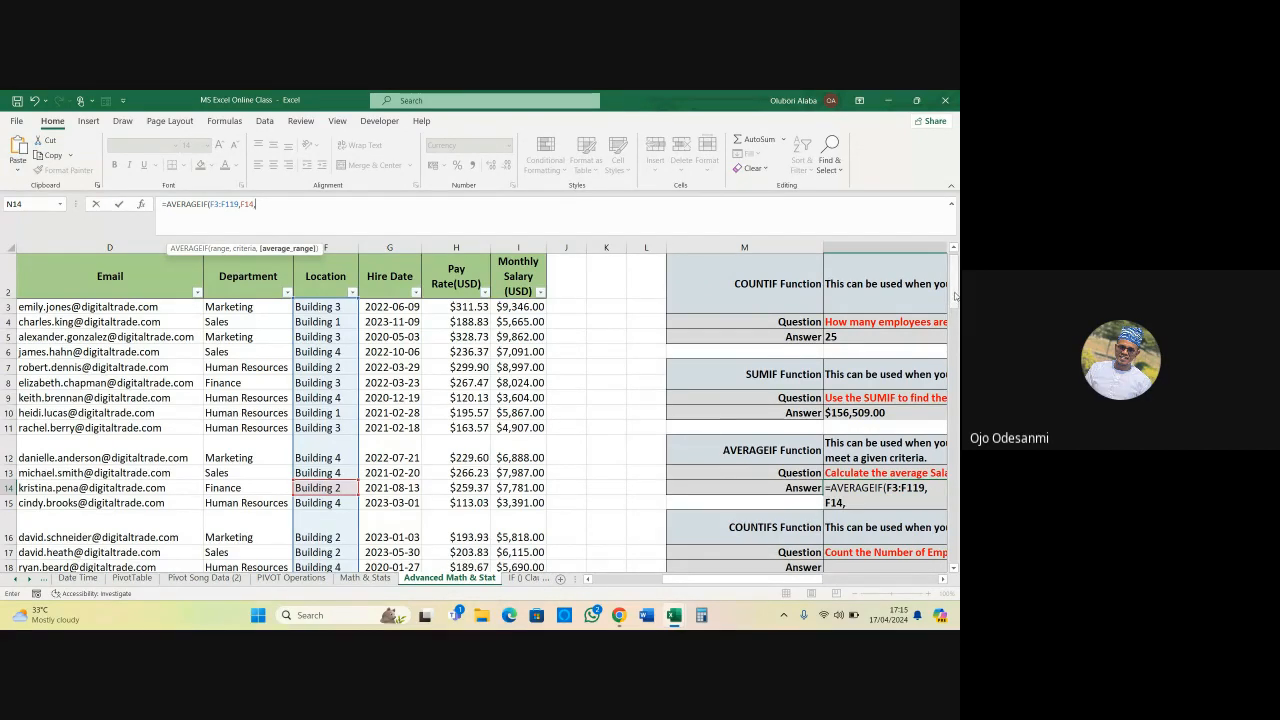
# Set the average range to the Monthly Salary cells I3:I119, enter the formula and reselect answer cell N14
pyautogui.scroll(1, 953, 300)
pyautogui.click(516, 321)
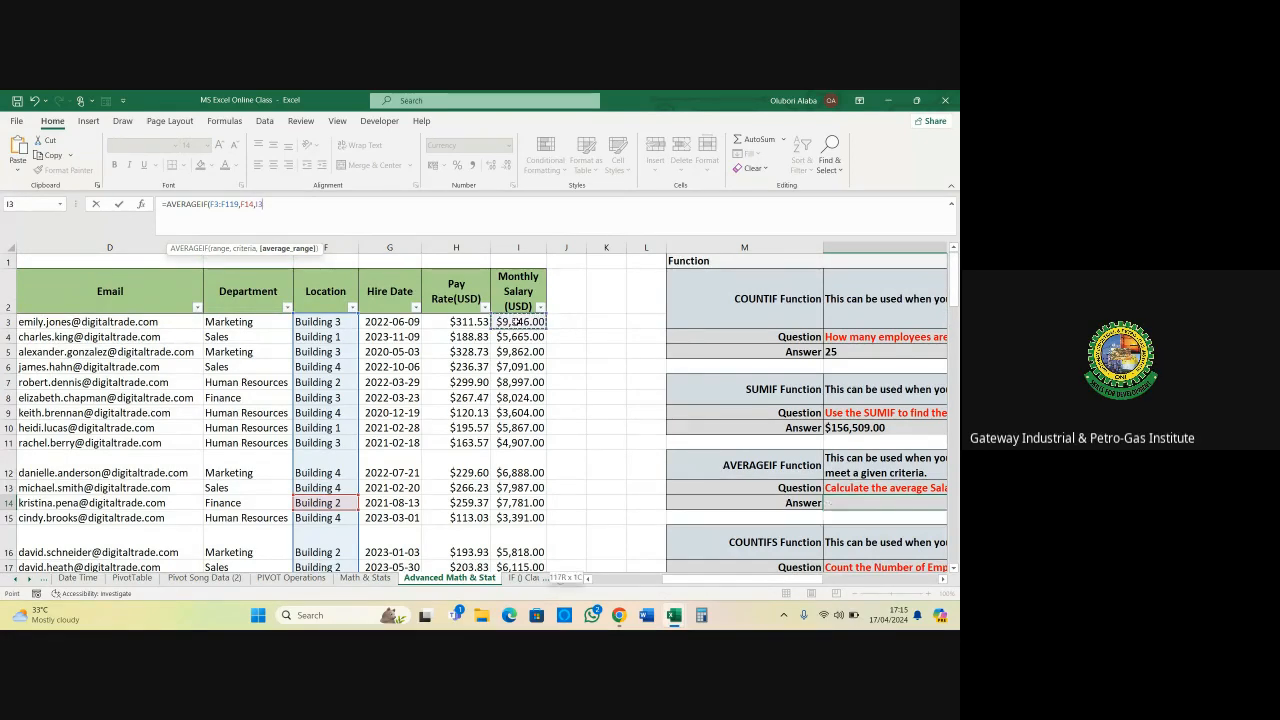
pyautogui.hotkey('ctrl', 'shift', 'Down')
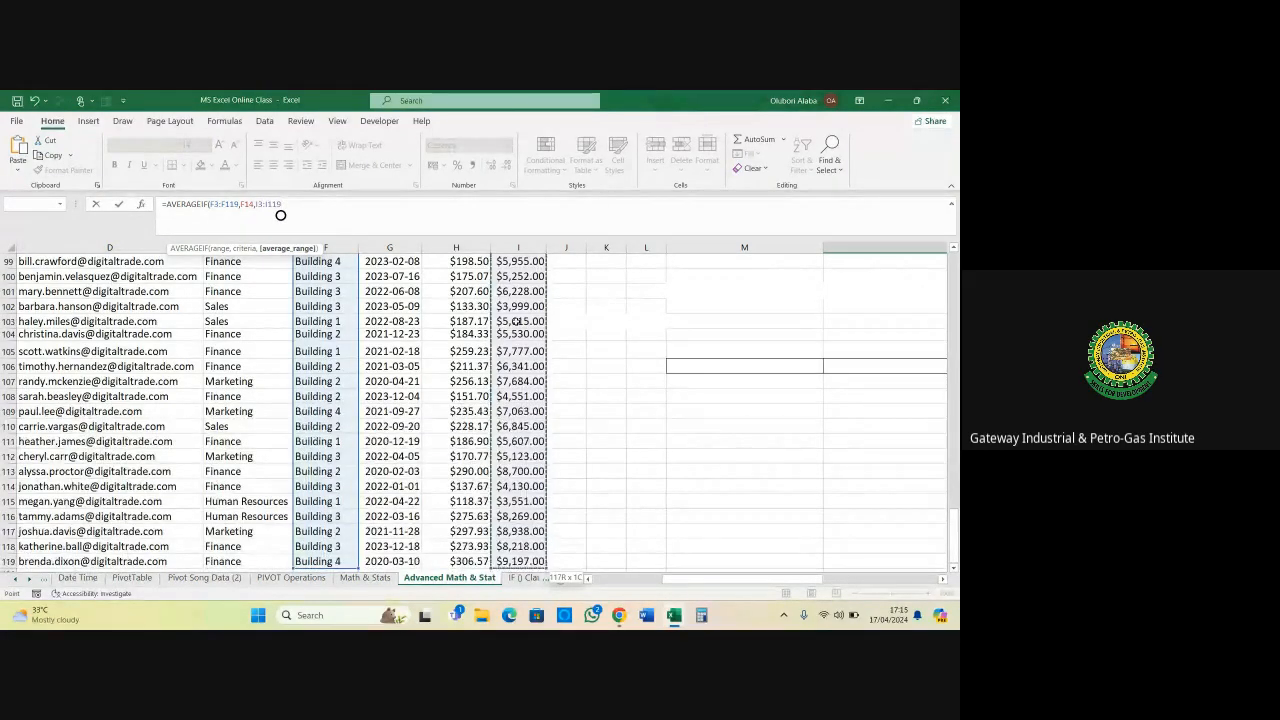
pyautogui.press('Return')
pyautogui.press('Return')
pyautogui.scroll(4, 508, 321)
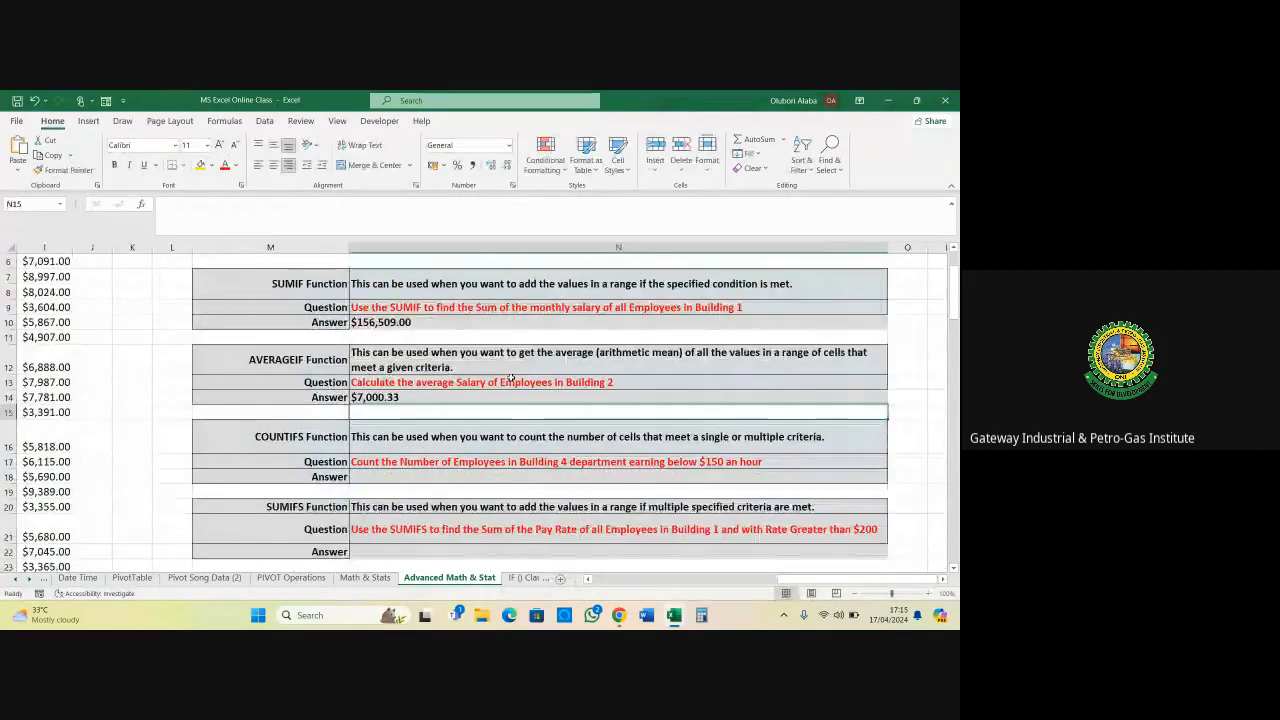
pyautogui.click(372, 442)
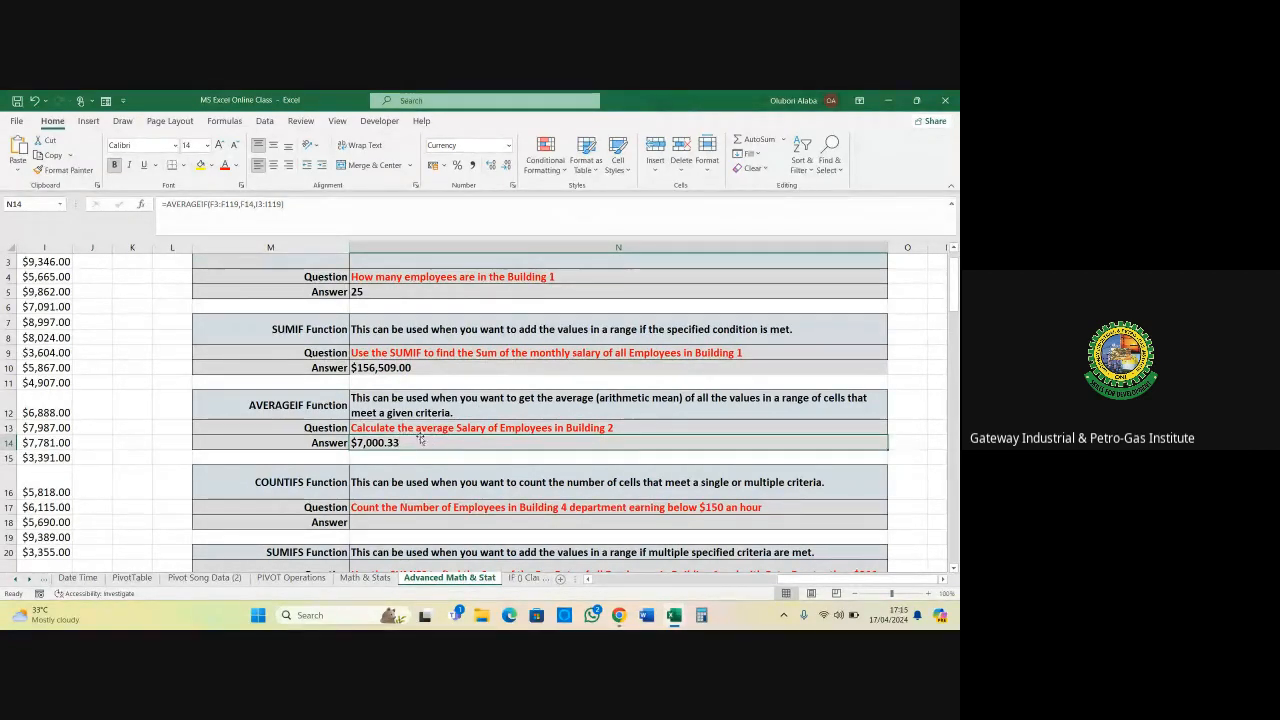
# Filter the employee table's Location column to show only Building 2
pyautogui.click(590, 580)
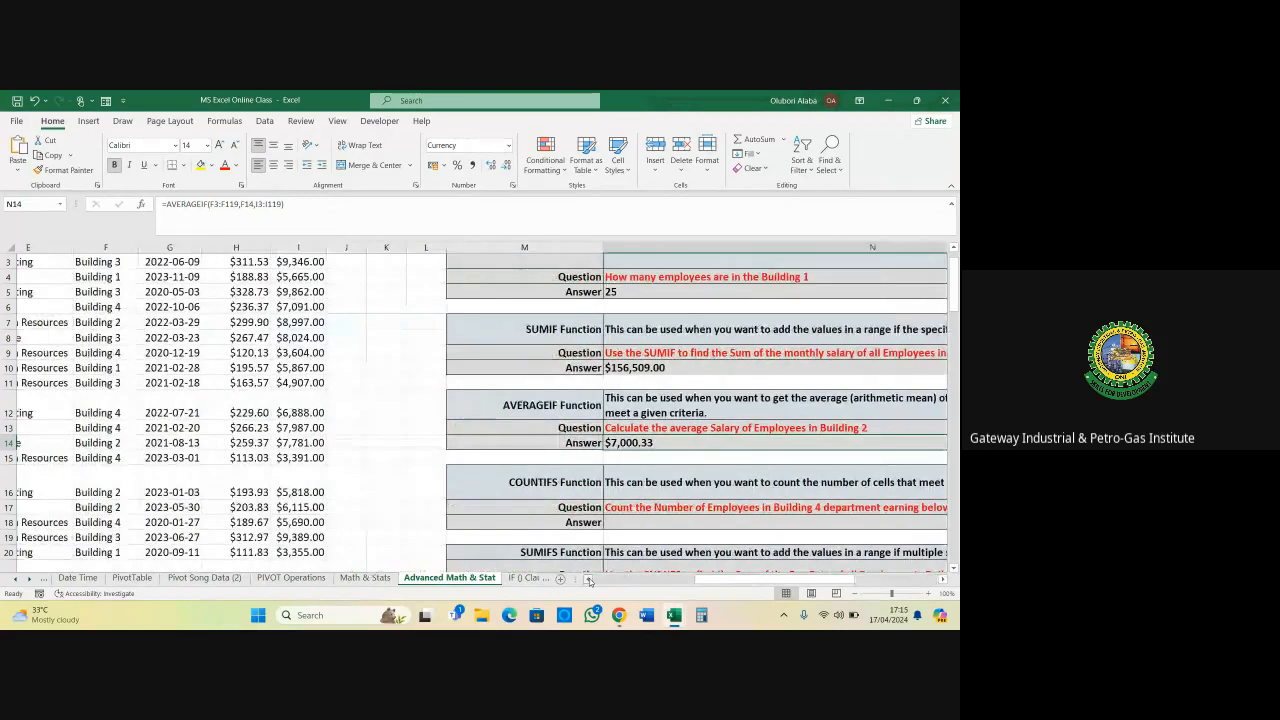
pyautogui.click(590, 580)
pyautogui.scroll(1, 457, 474)
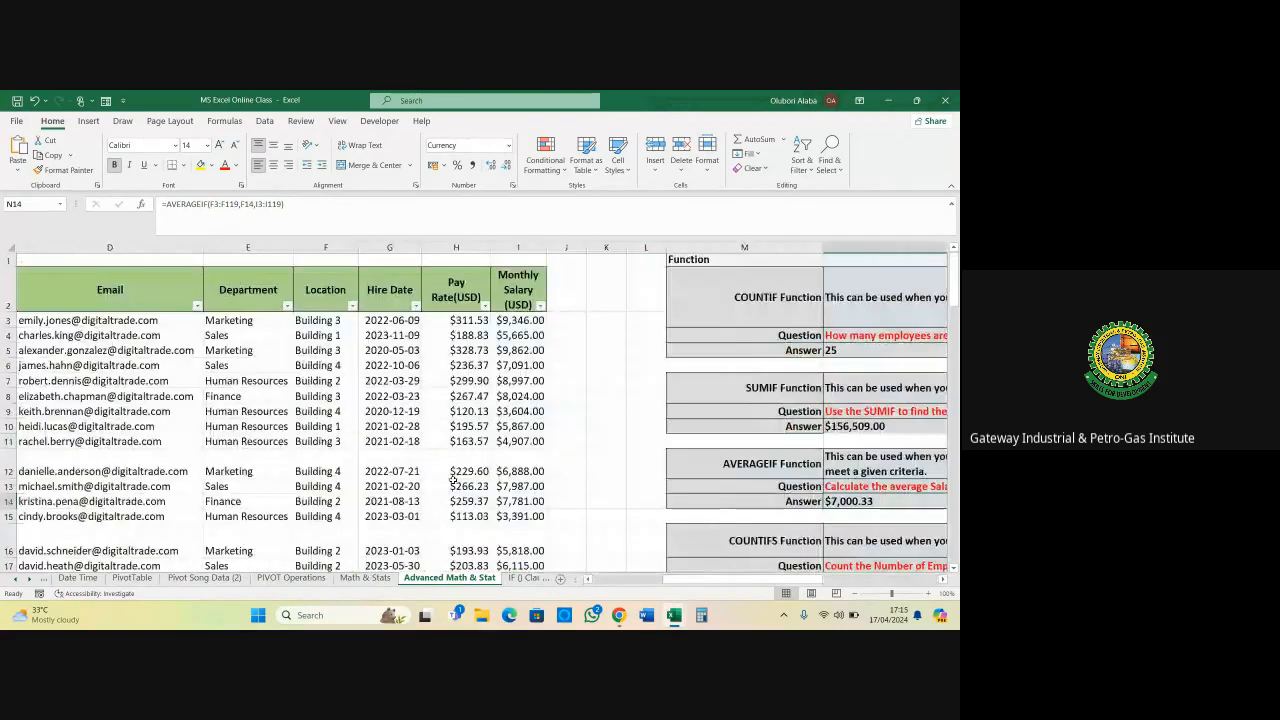
pyautogui.click(352, 307)
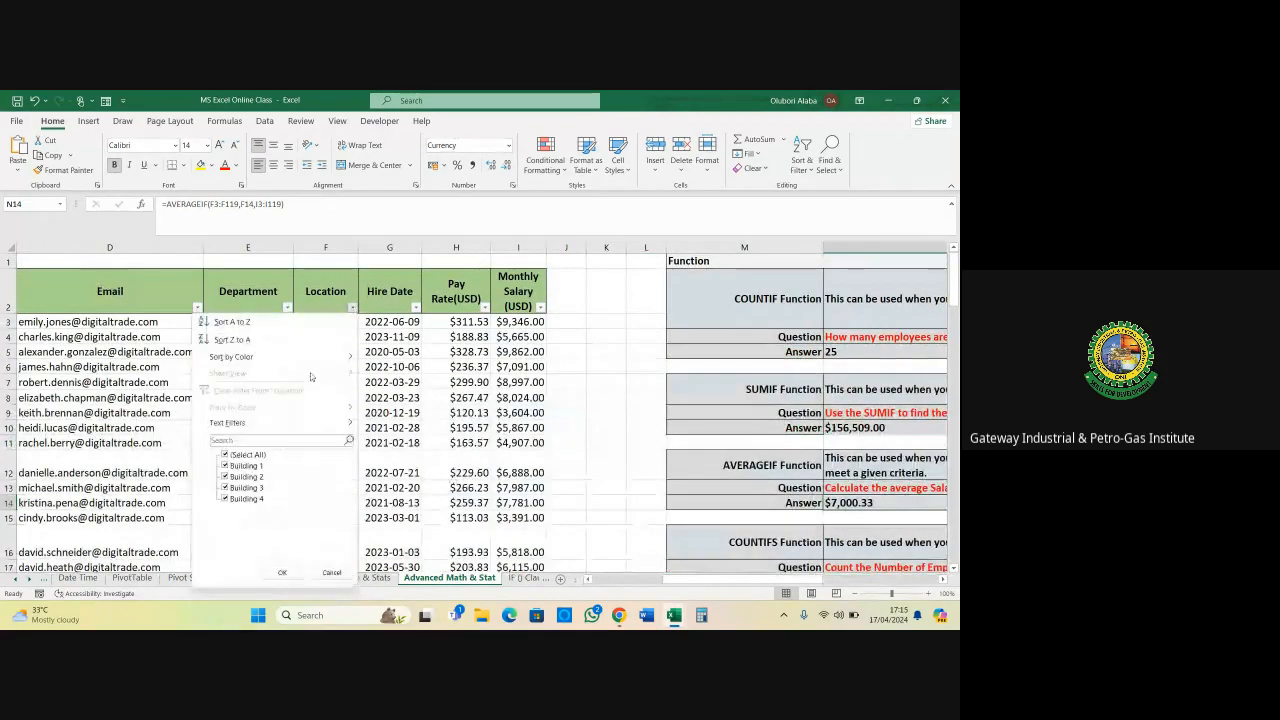
pyautogui.click(226, 455)
pyautogui.click(226, 476)
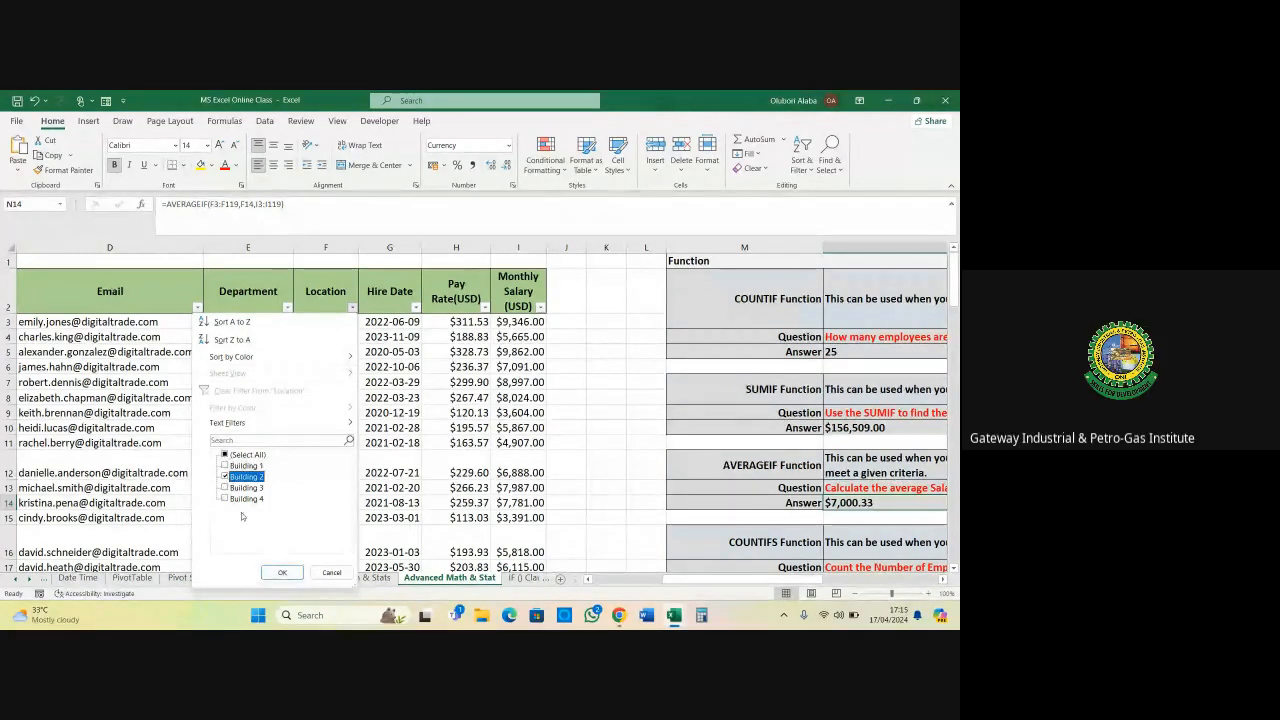
pyautogui.click(282, 572)
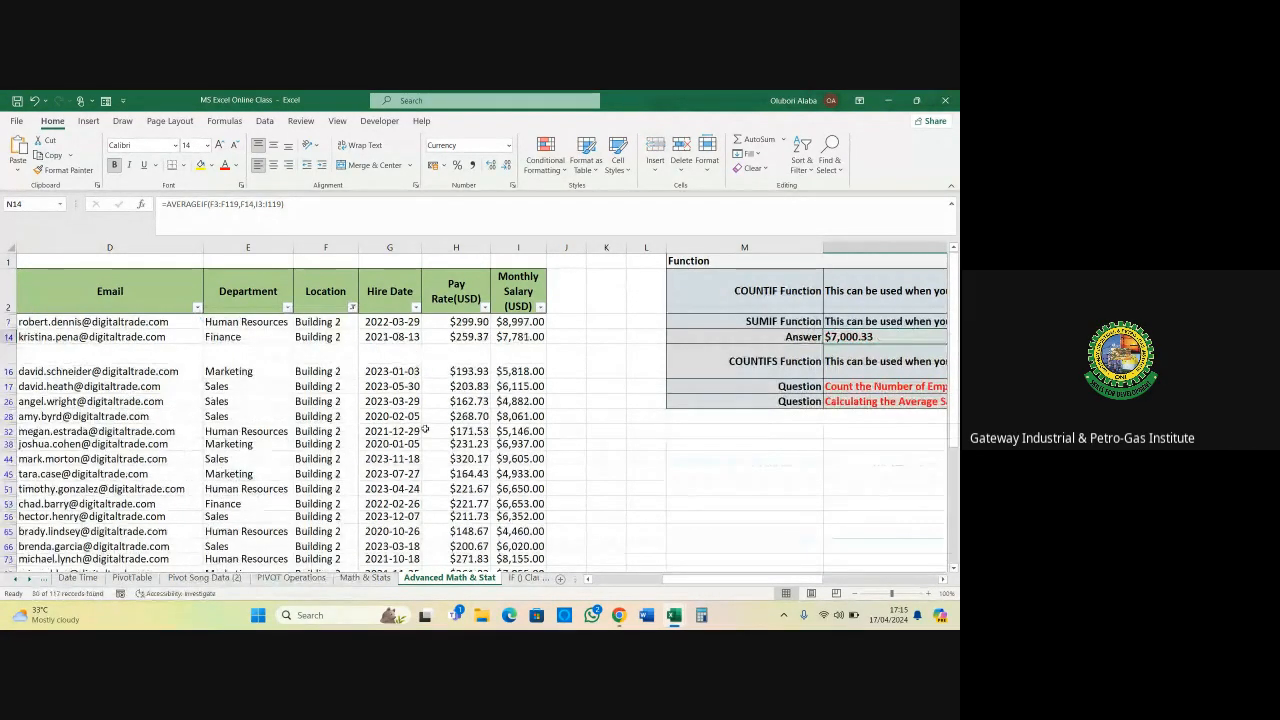
# Select the filtered Monthly Salary cells from I7 down and check their average against the AVERAGEIF answer
pyautogui.click(507, 322)
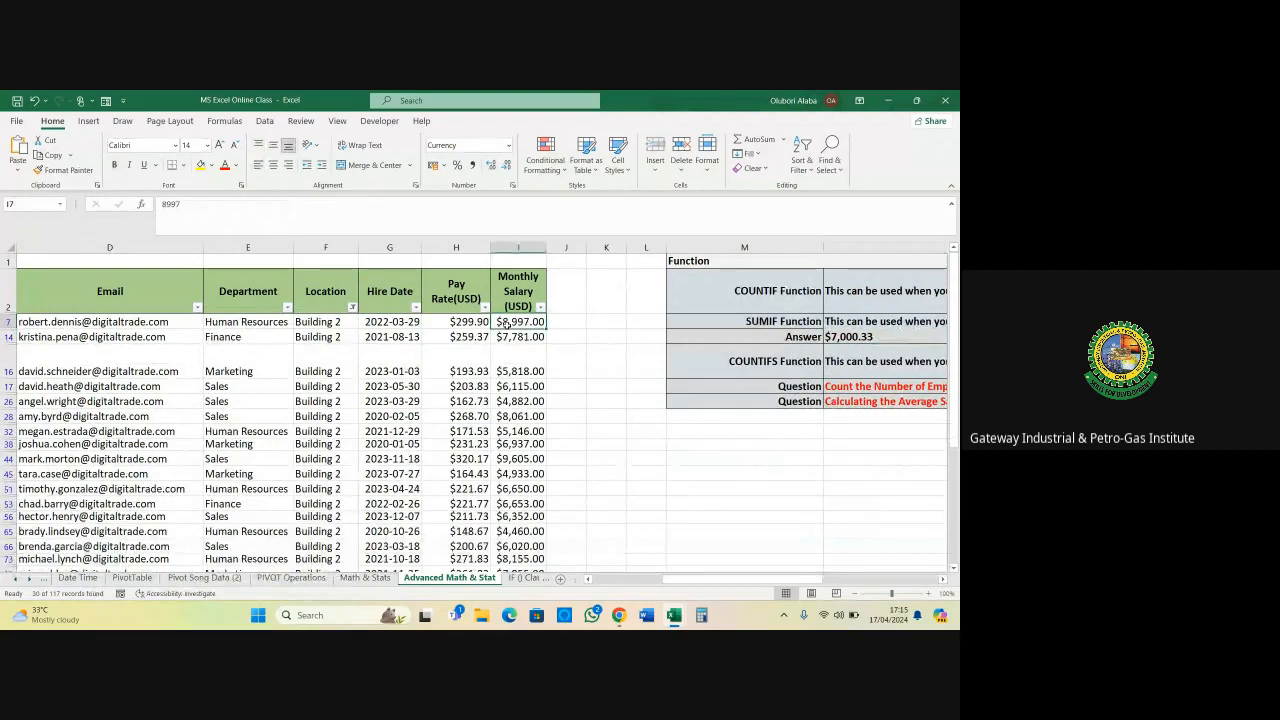
pyautogui.hotkey('ctrl', 'shift', 'Down')
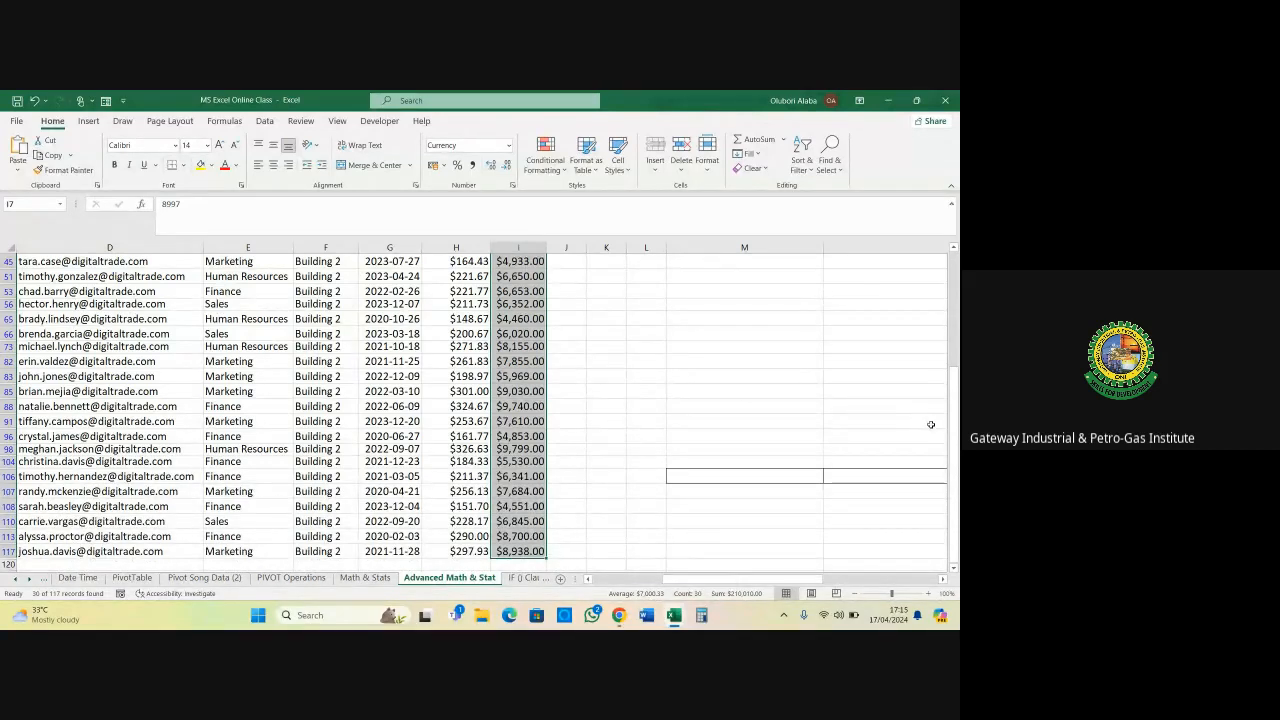
pyautogui.scroll(5, 950, 444)
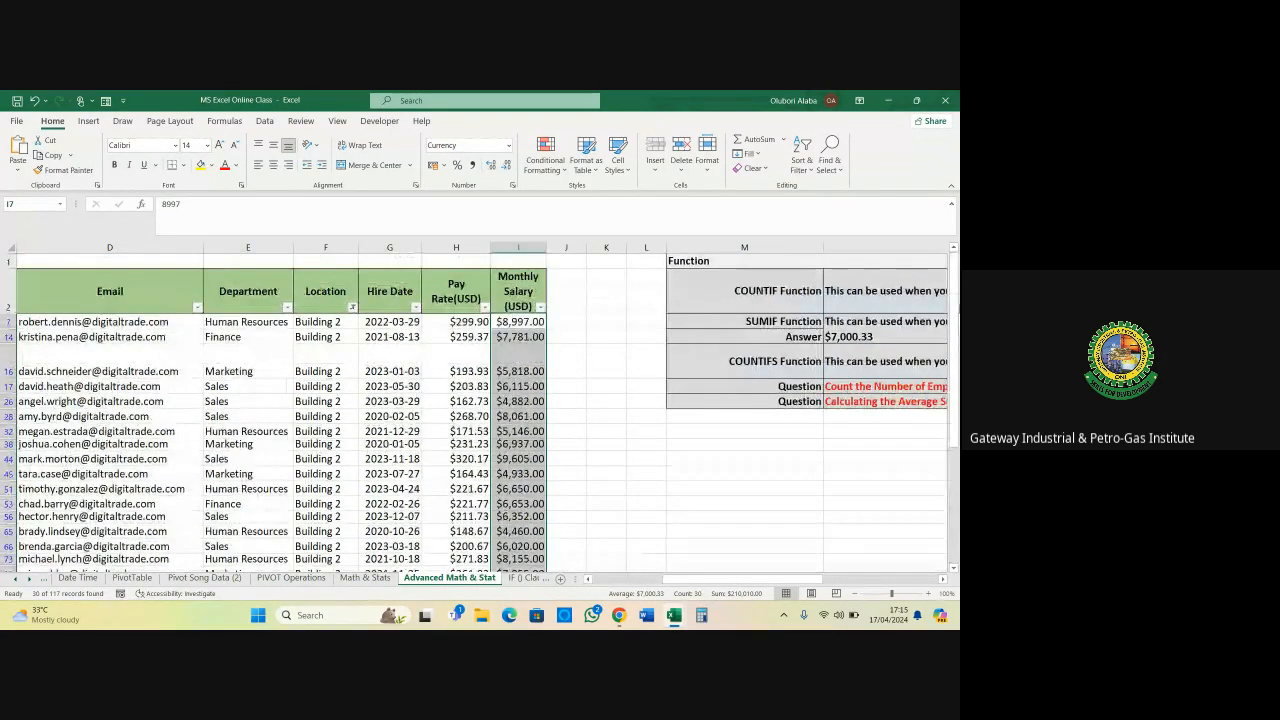
# Clear the filter from the Location column and return to the function questions at the COUNTIFS section
pyautogui.click(353, 307)
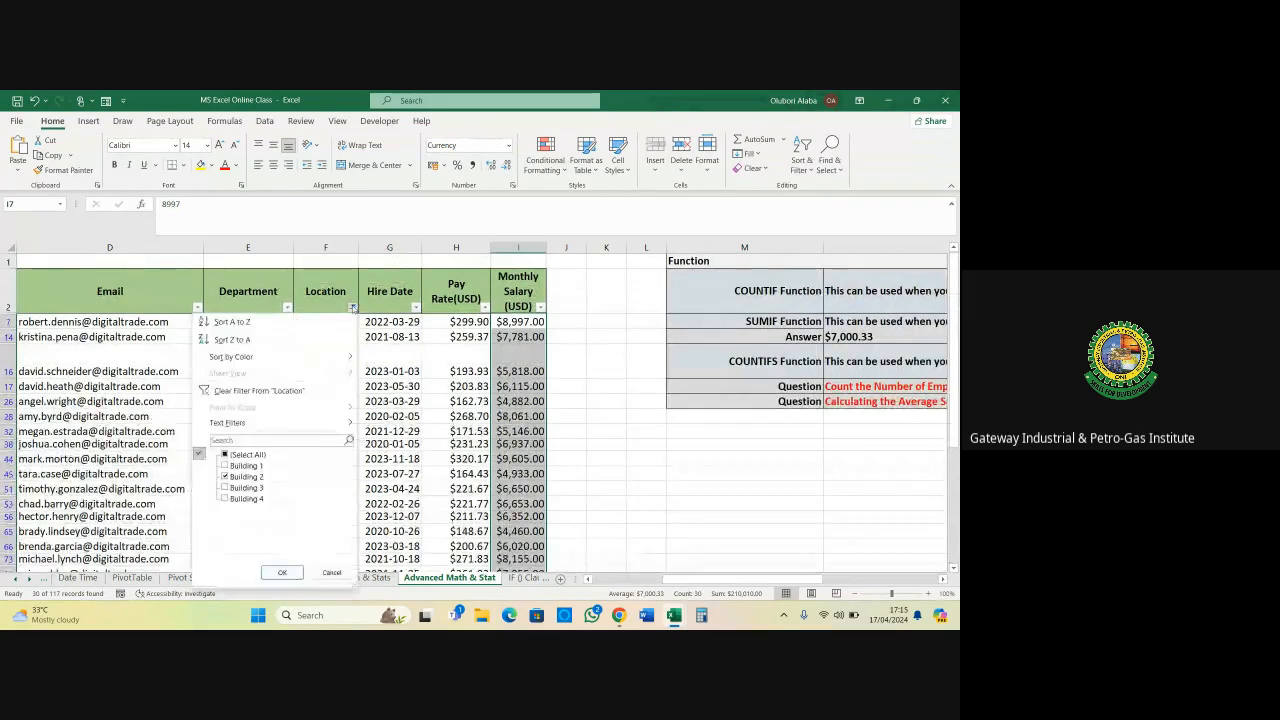
pyautogui.click(235, 392)
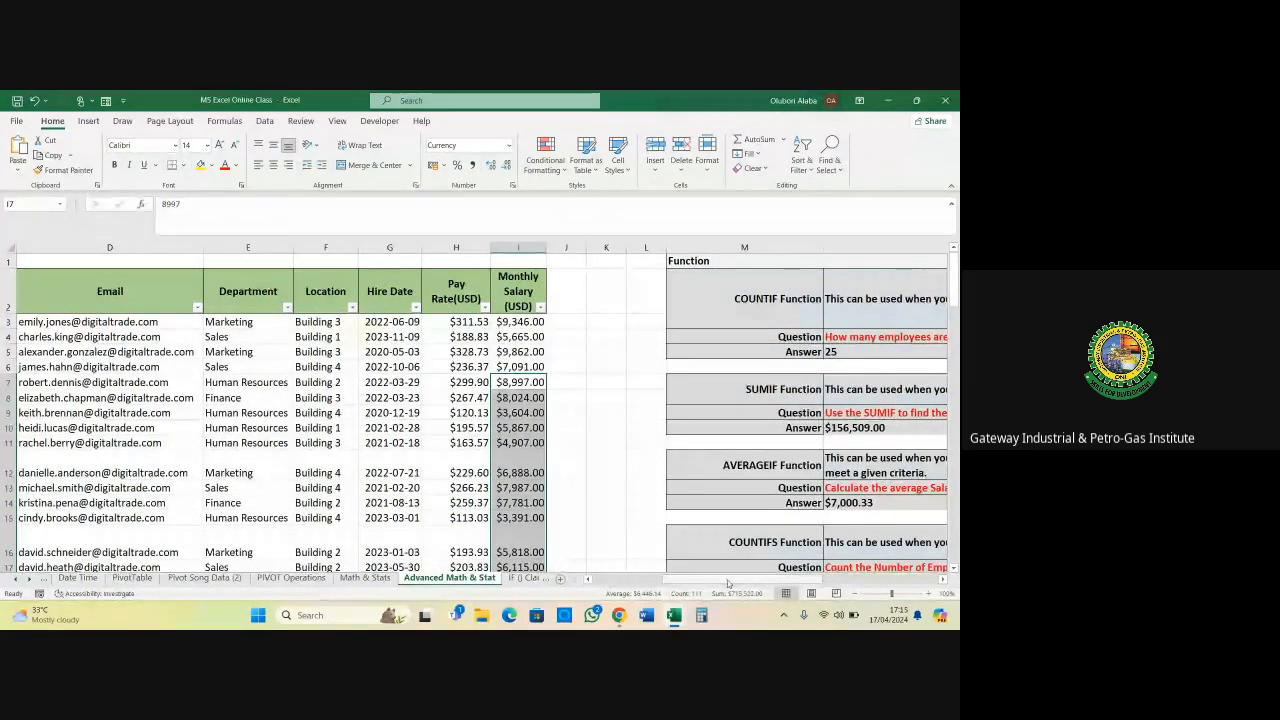
pyautogui.moveTo(737, 579); pyautogui.dragTo(786, 578)
pyautogui.scroll(-3, 686, 427)
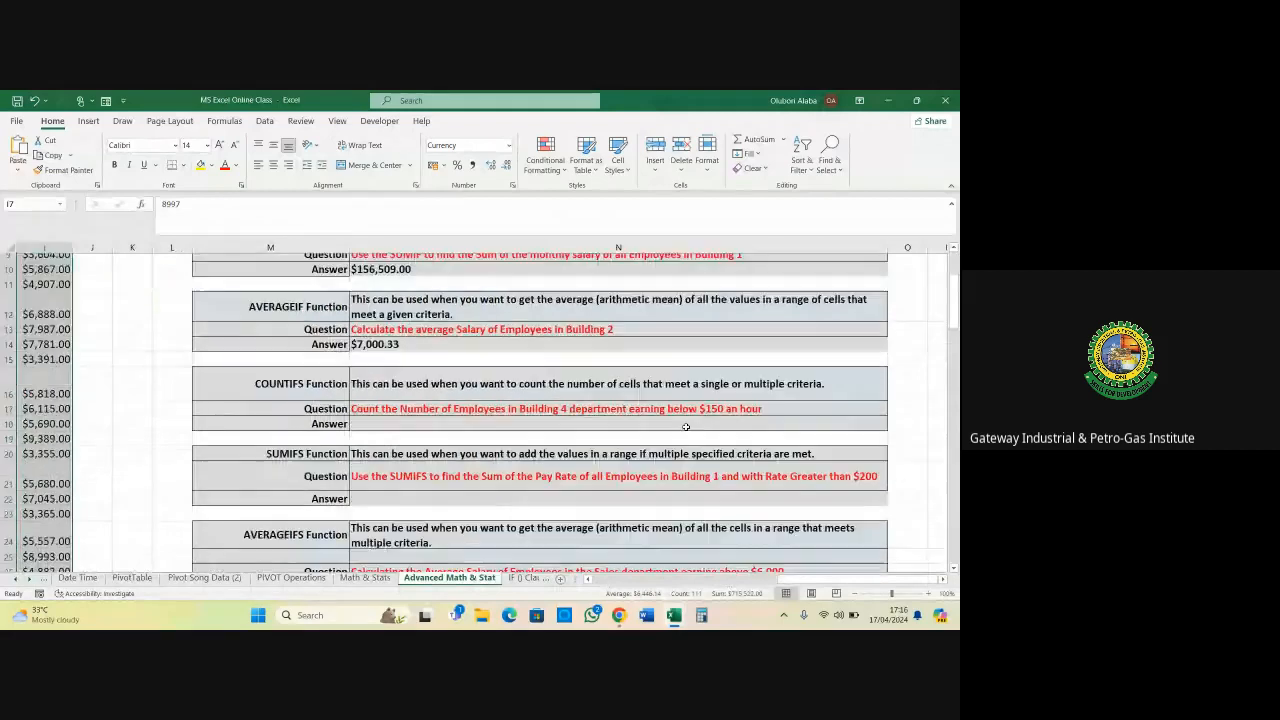
# Dismiss the message notification and start a COUNTIFS formula in answer cell N18
pyautogui.click(280, 384)
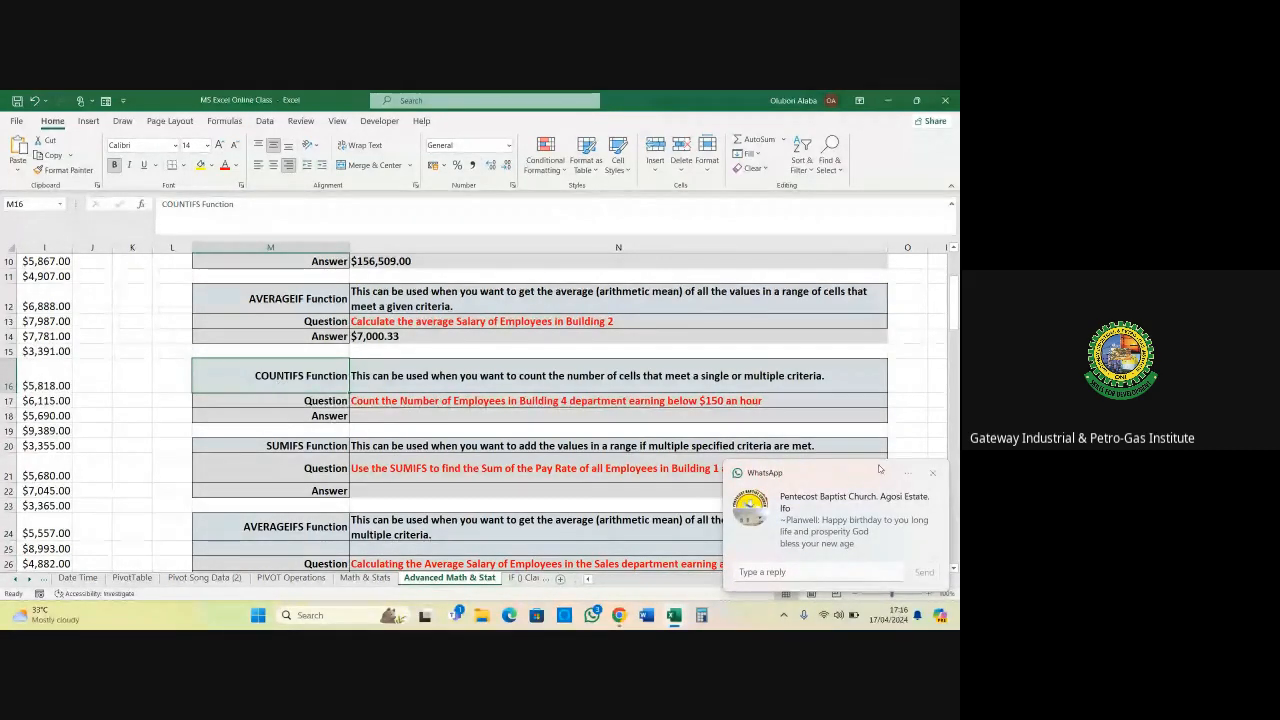
pyautogui.click(931, 476)
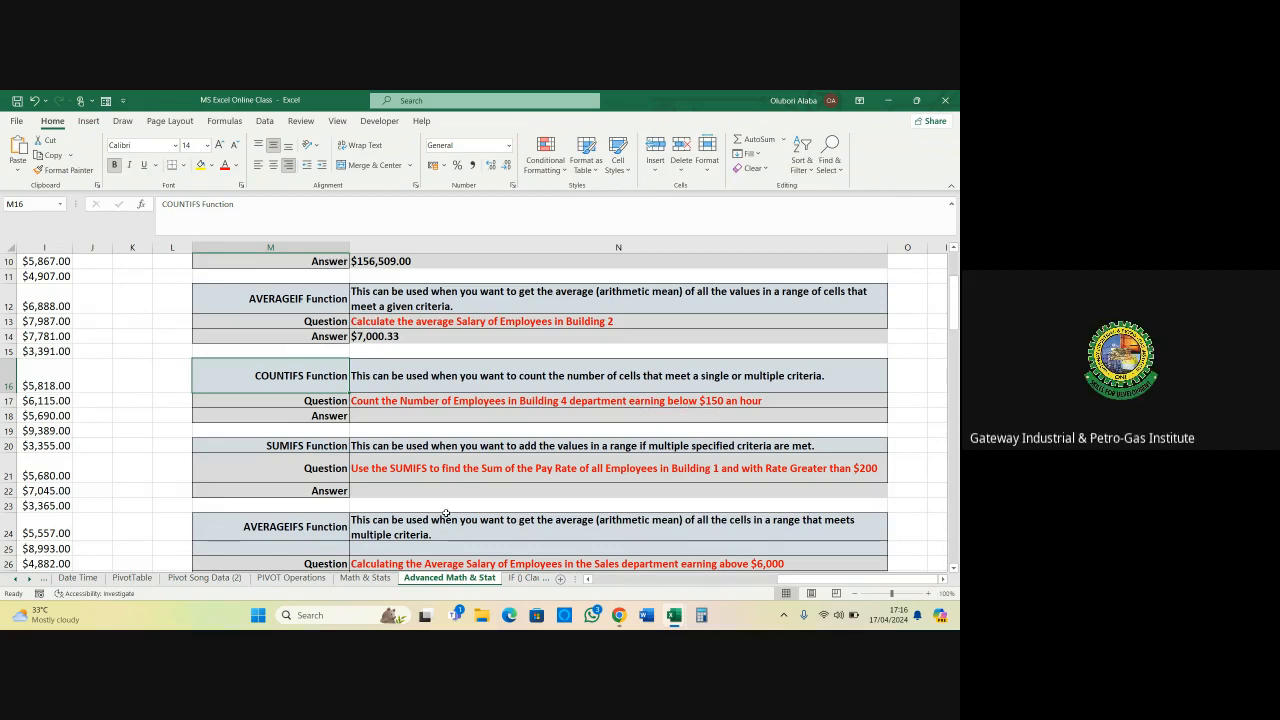
pyautogui.click(388, 416)
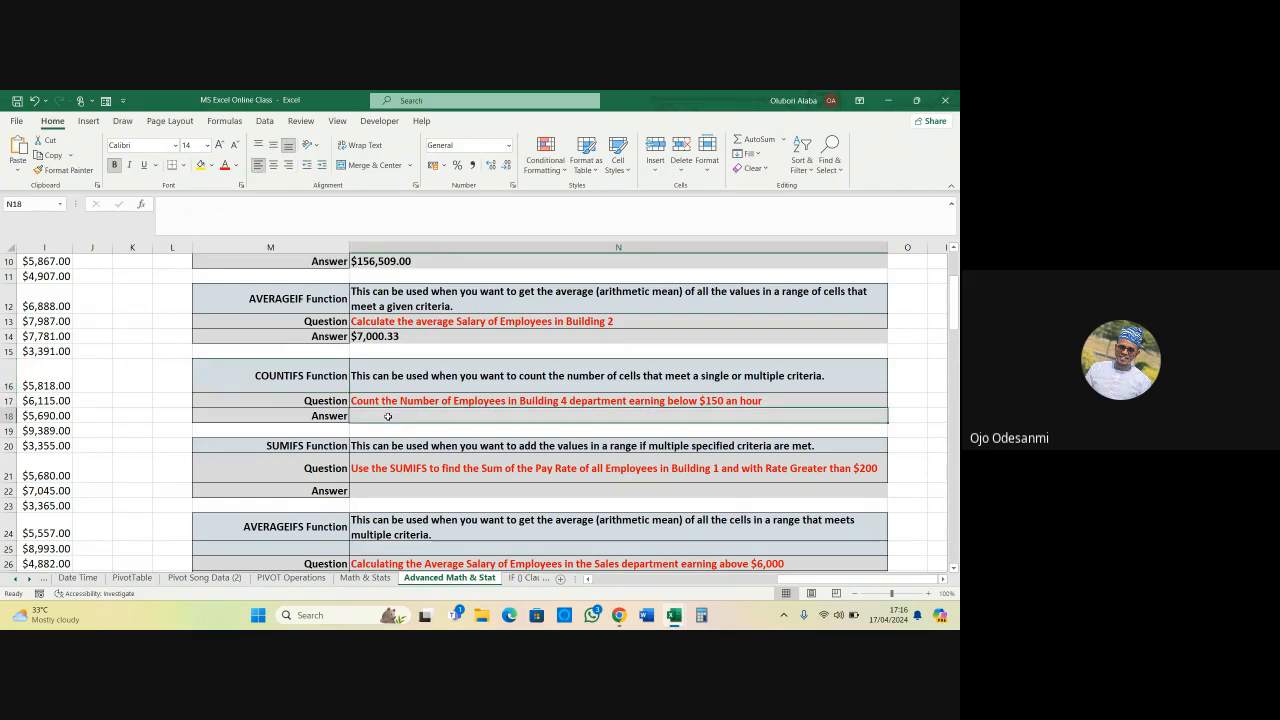
pyautogui.write('=')
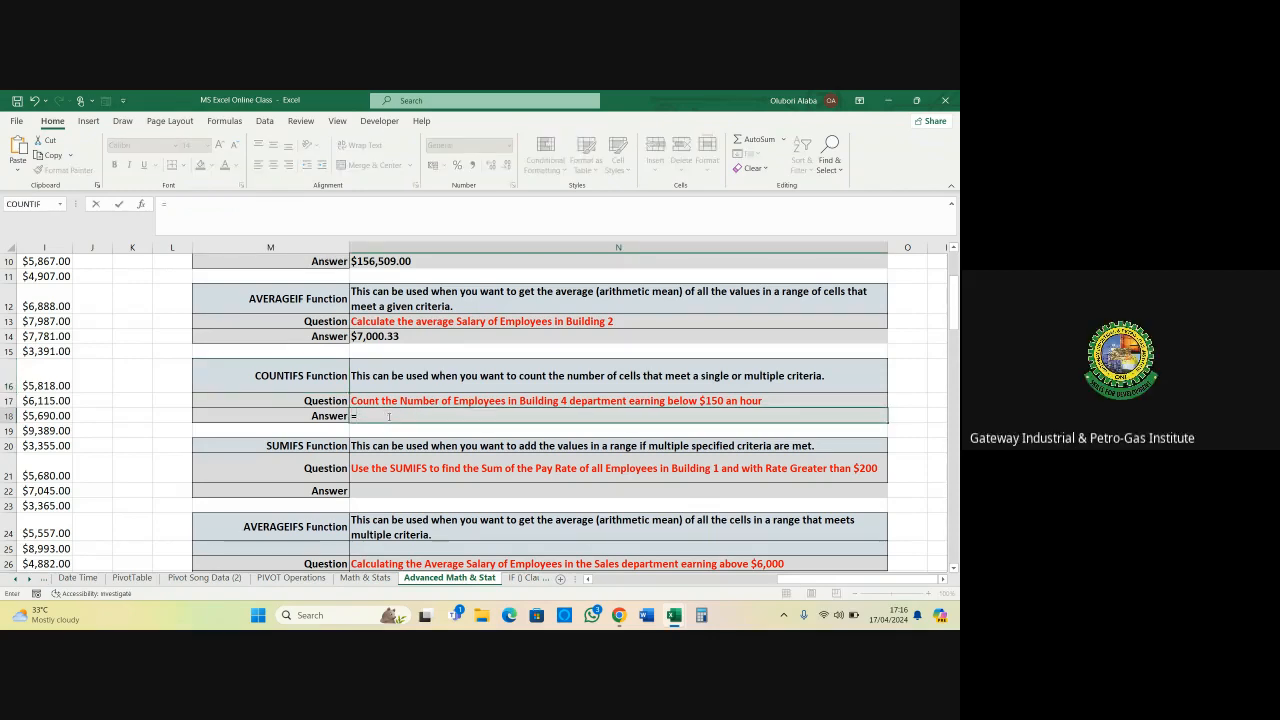
pyautogui.write('count')
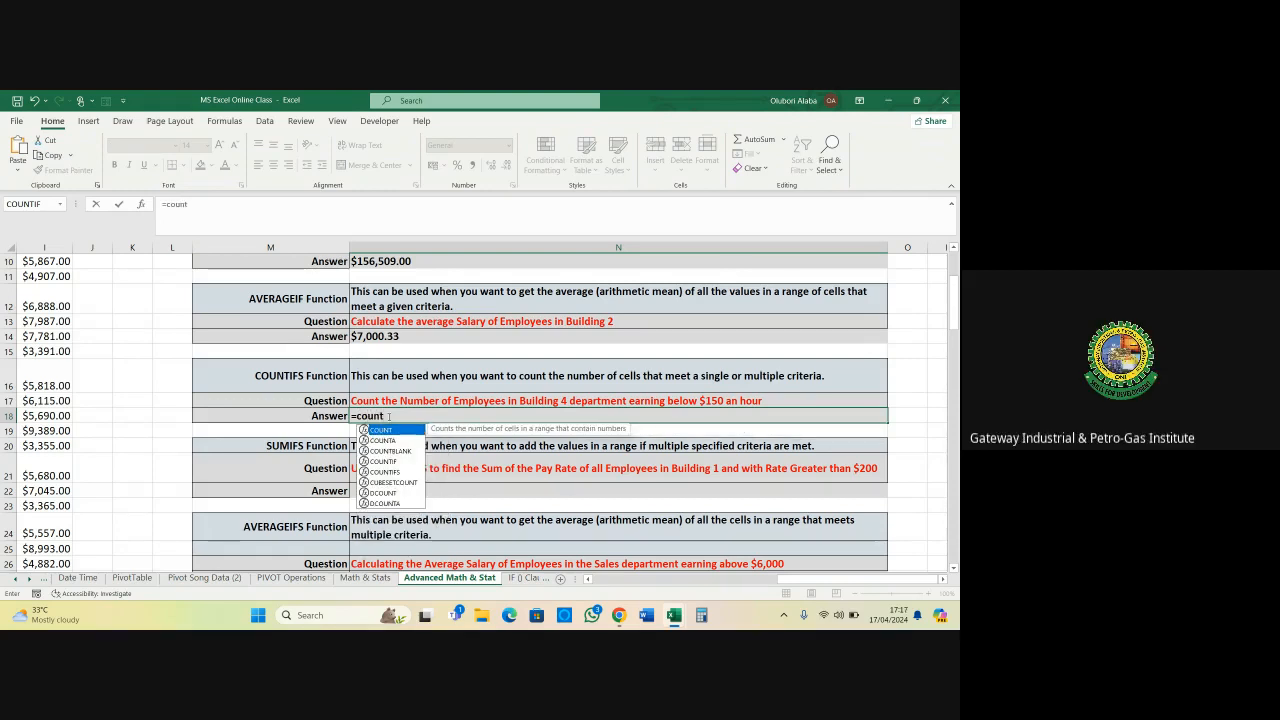
pyautogui.write('ifs')
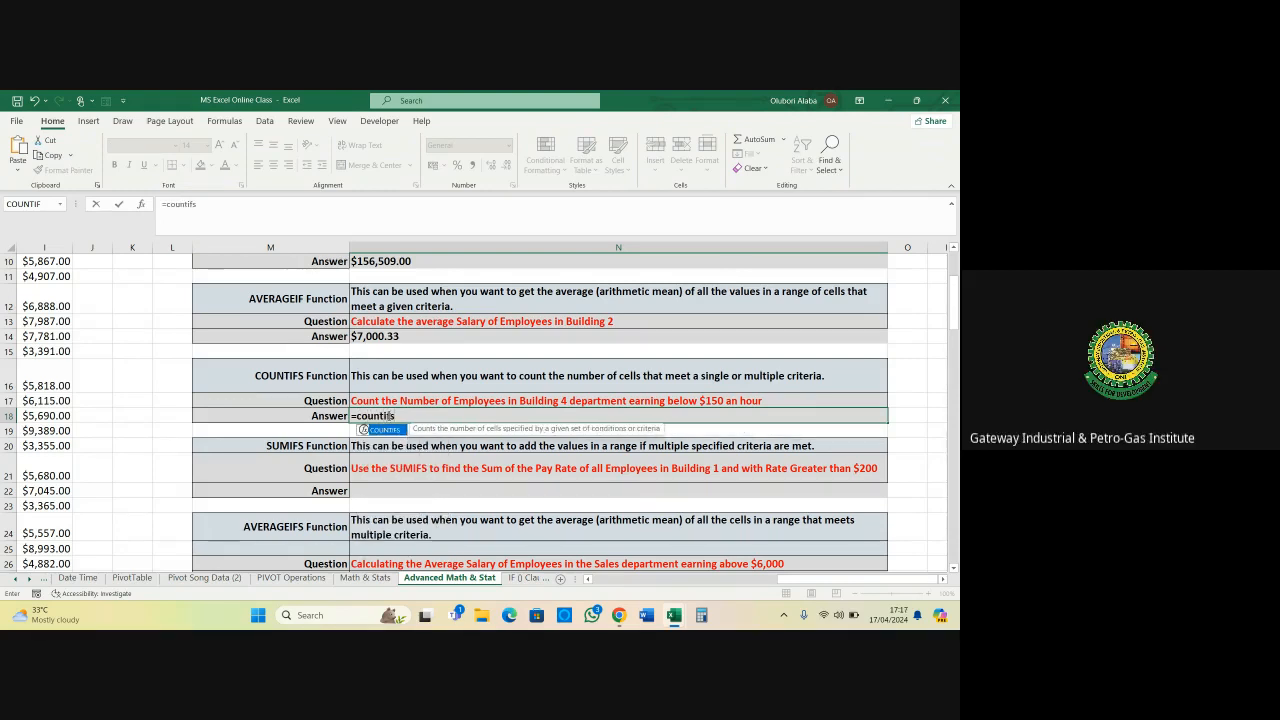
pyautogui.press('Tab')
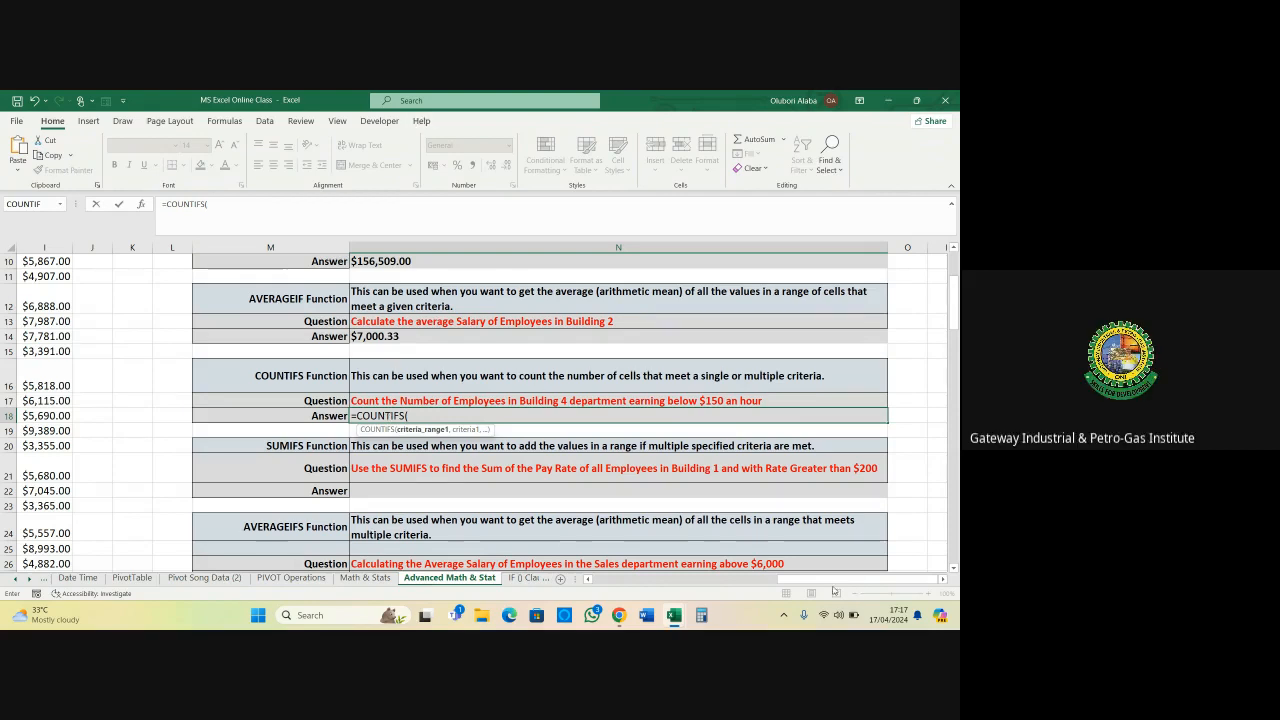
# Add the Location range F3:F119 with the Building 4 cell F99 as the first criteria pair of the COUNTIFS formula
pyautogui.moveTo(829, 583); pyautogui.dragTo(669, 592)
pyautogui.scroll(3, 443, 340)
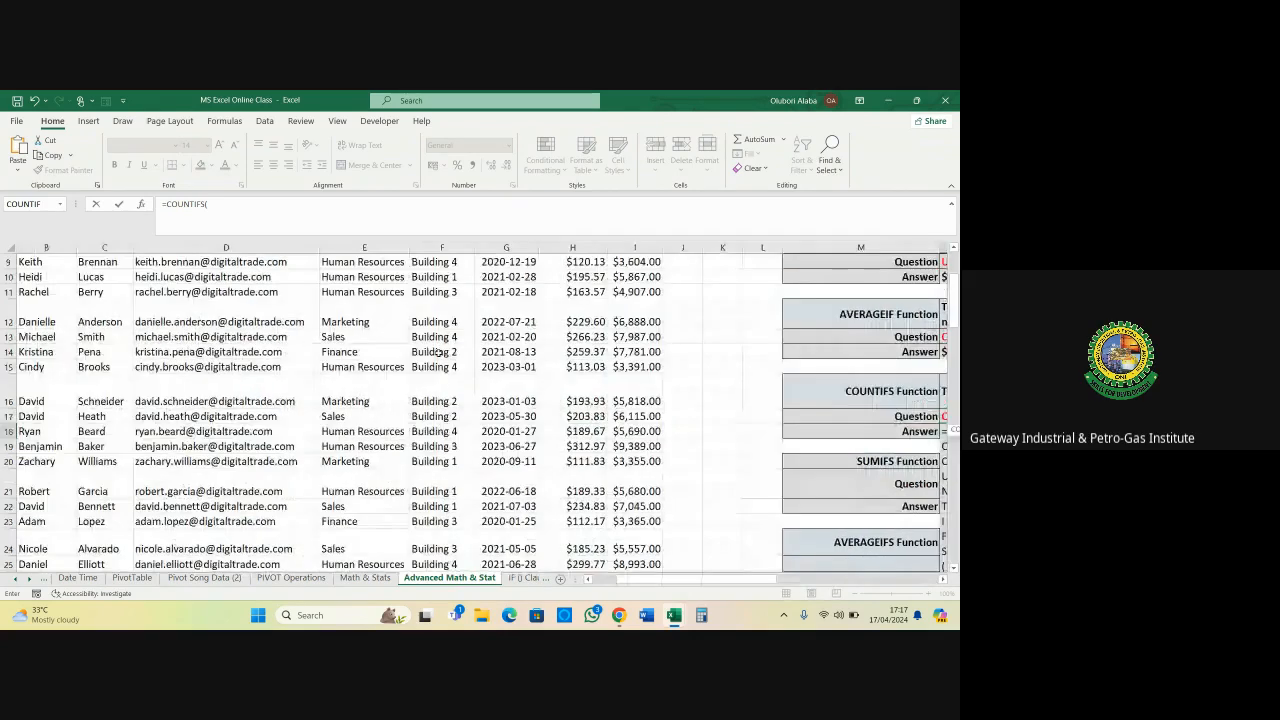
pyautogui.click(443, 330)
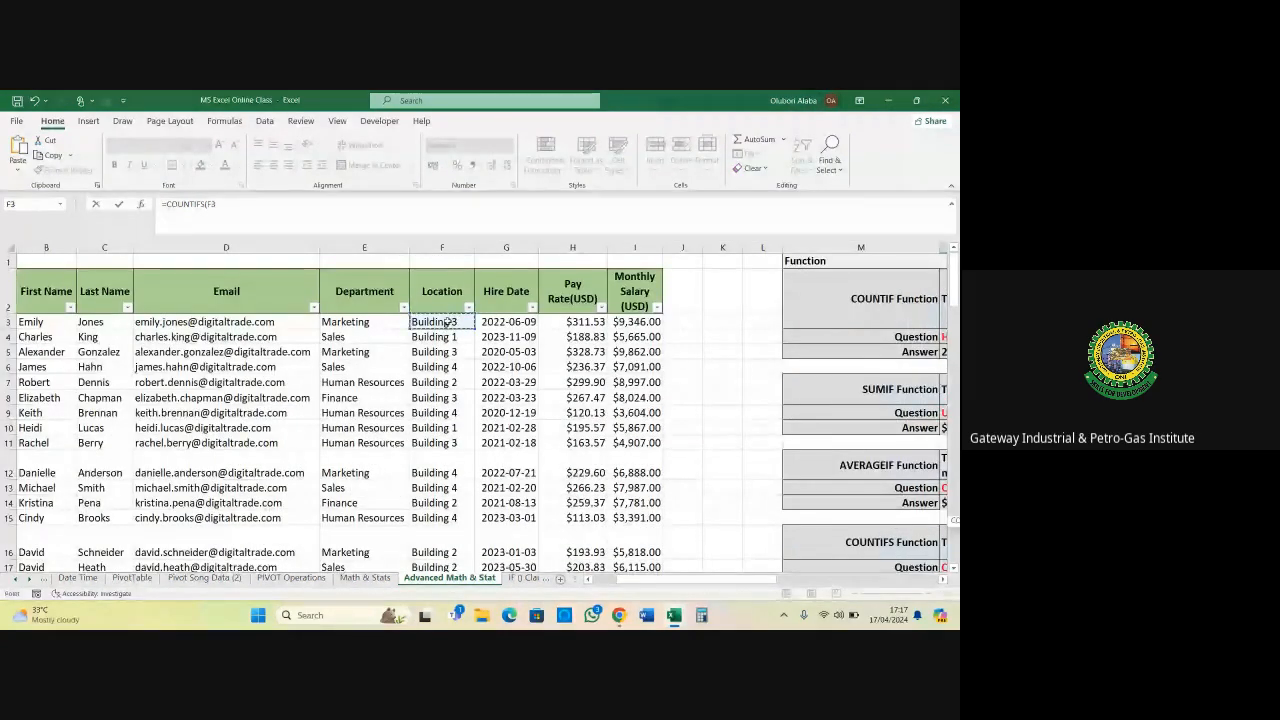
pyautogui.hotkey('ctrl', 'shift', 'Down')
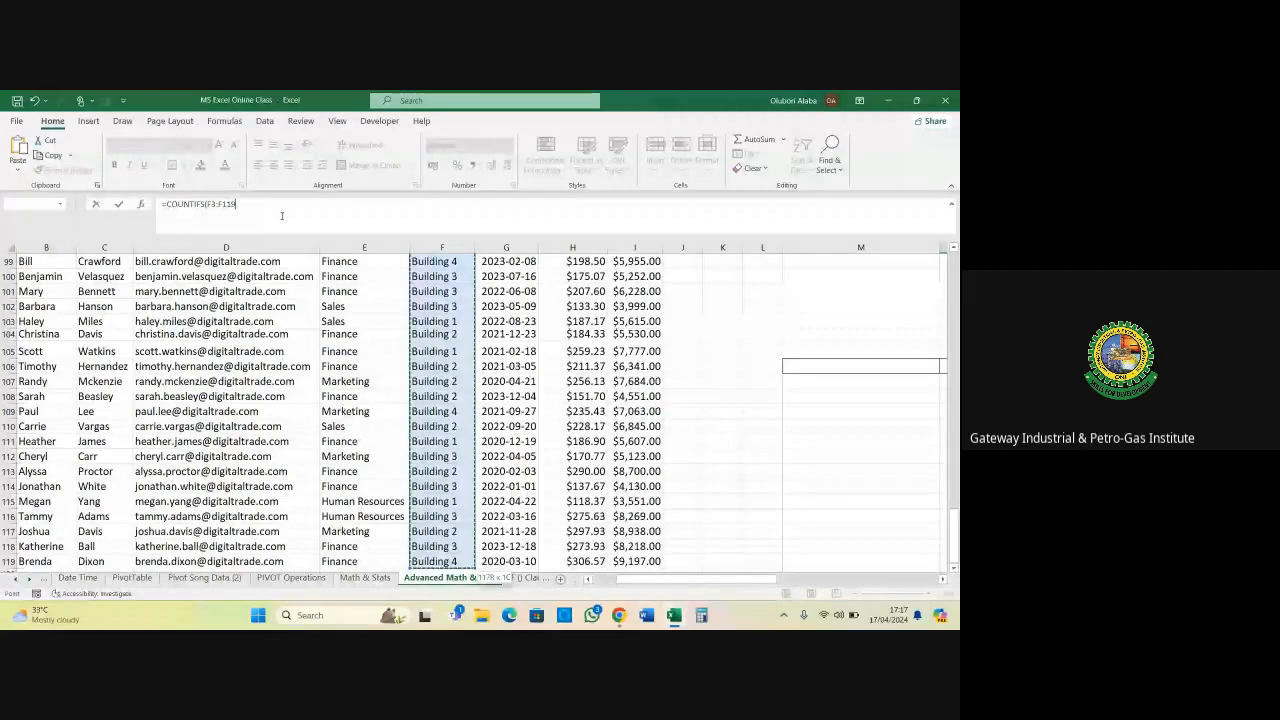
pyautogui.write(',')
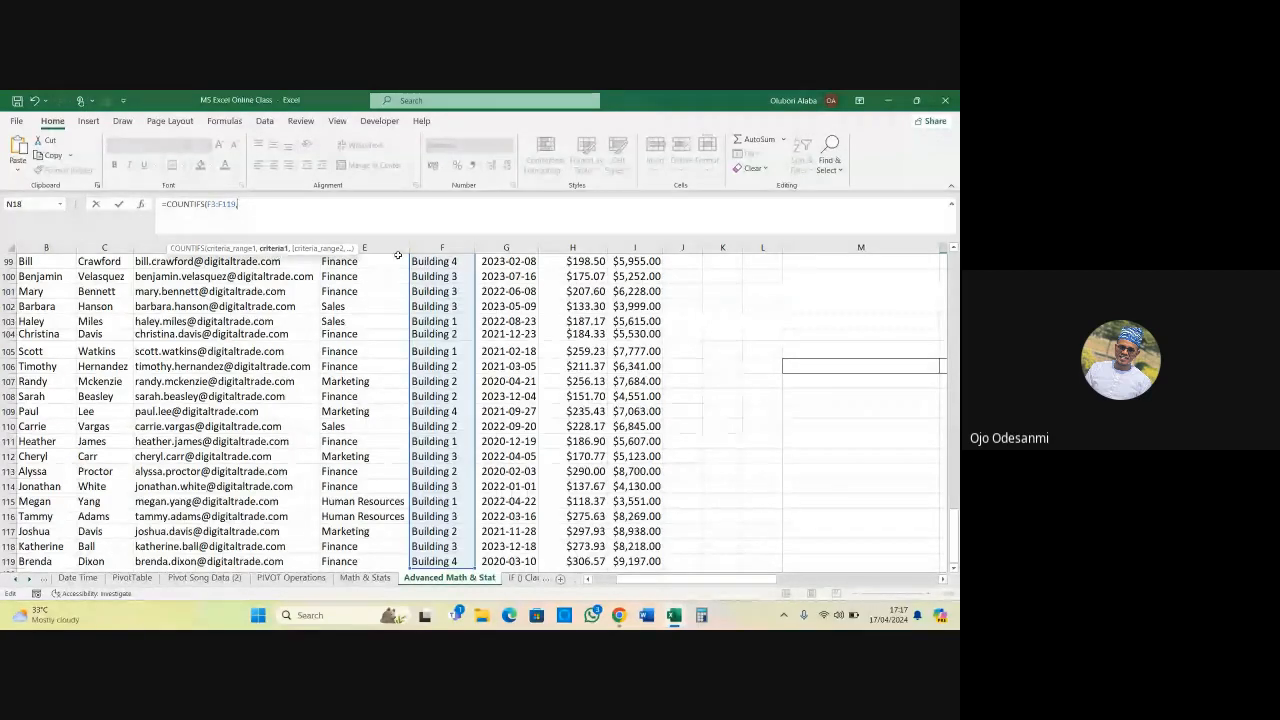
pyautogui.click(440, 262)
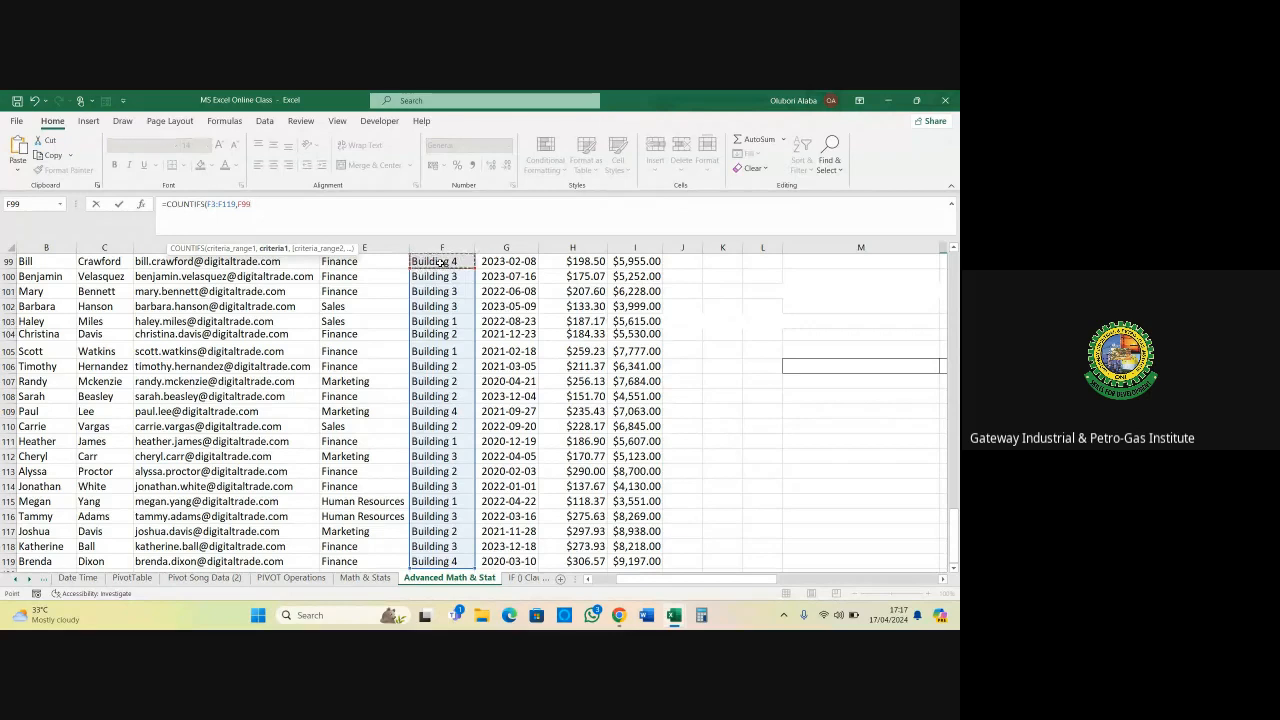
pyautogui.write(',')
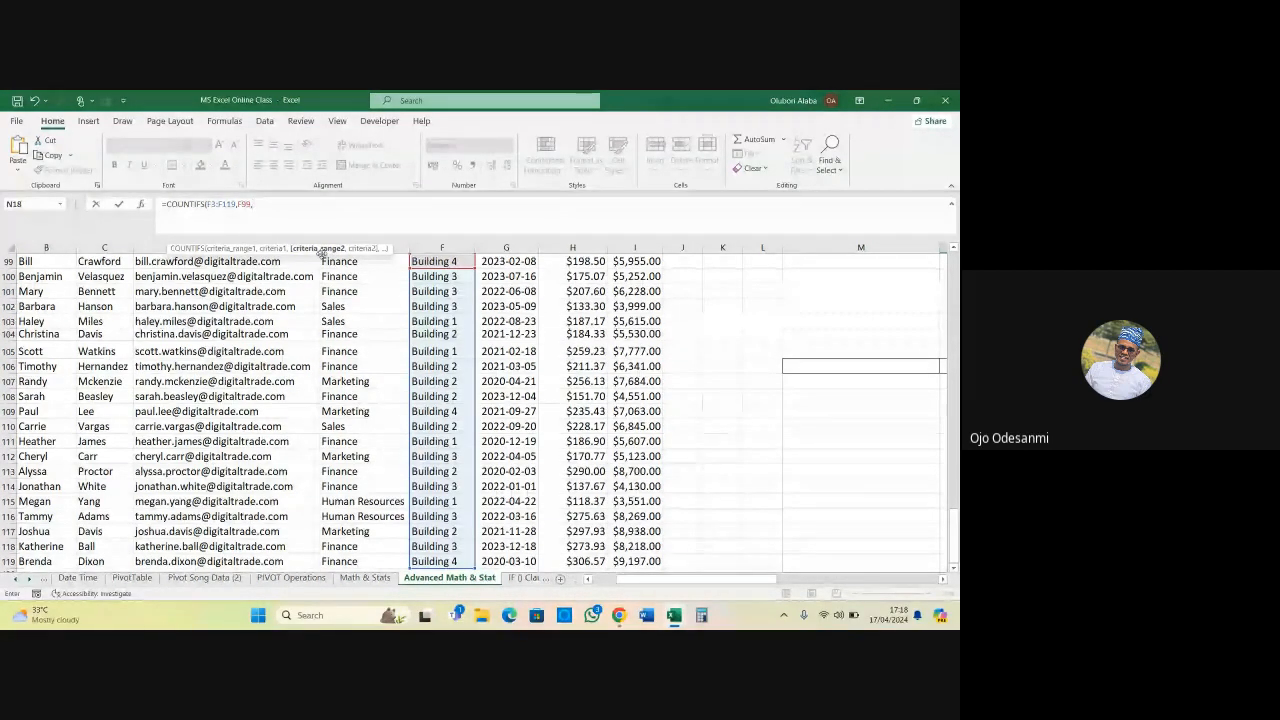
# Add the Pay Rate range H3:H119 as the second criteria range of the COUNTIFS formula
pyautogui.scroll(4, 250, 212)
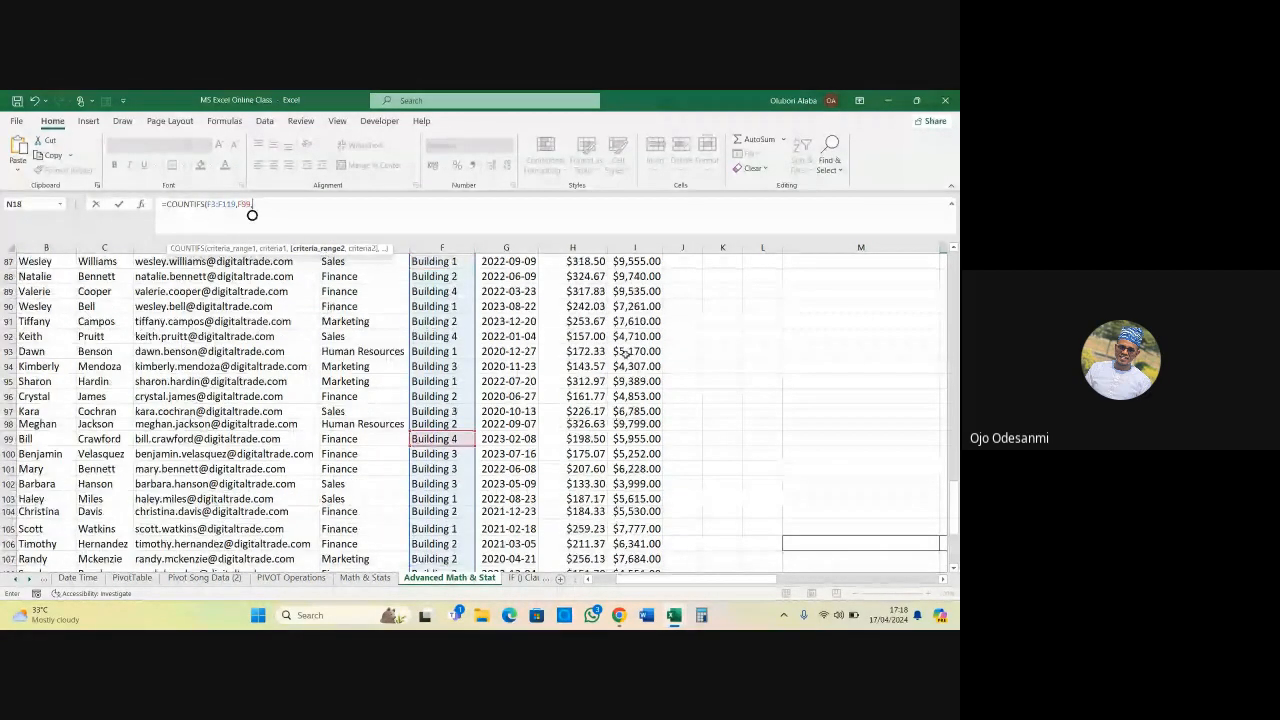
pyautogui.scroll(17, 252, 215)
pyautogui.scroll(12, 252, 215)
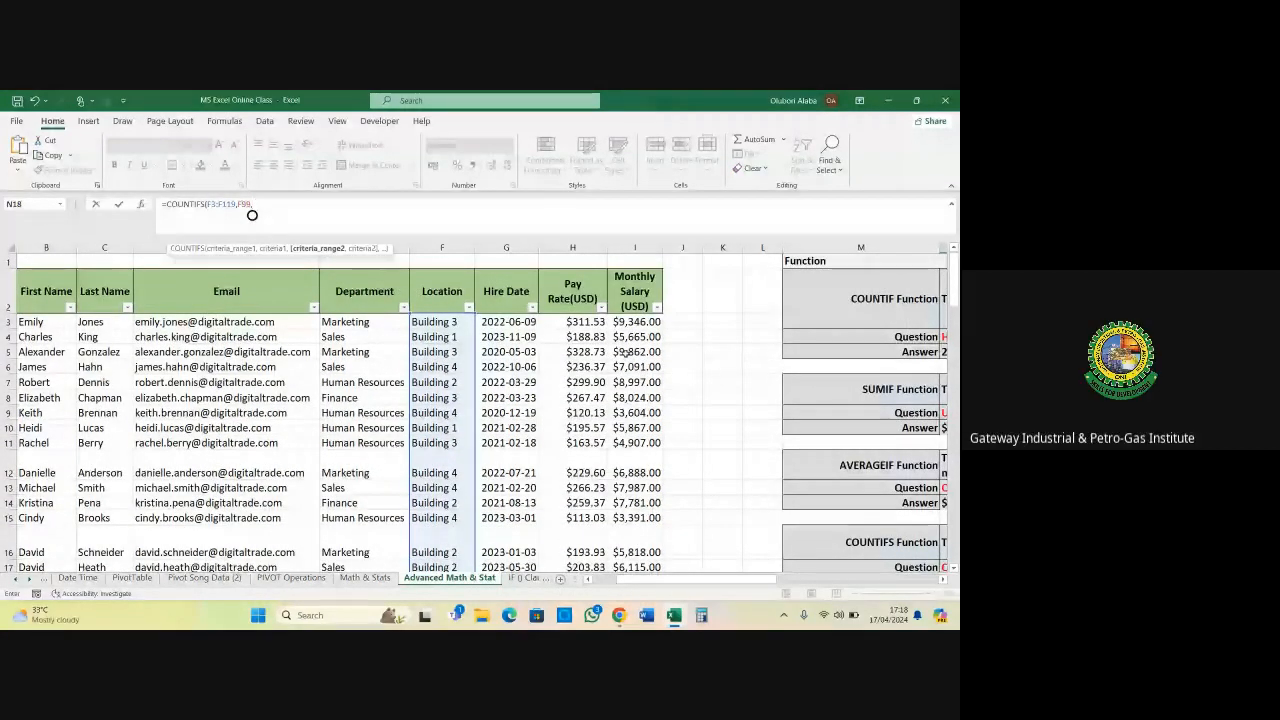
pyautogui.click(574, 322)
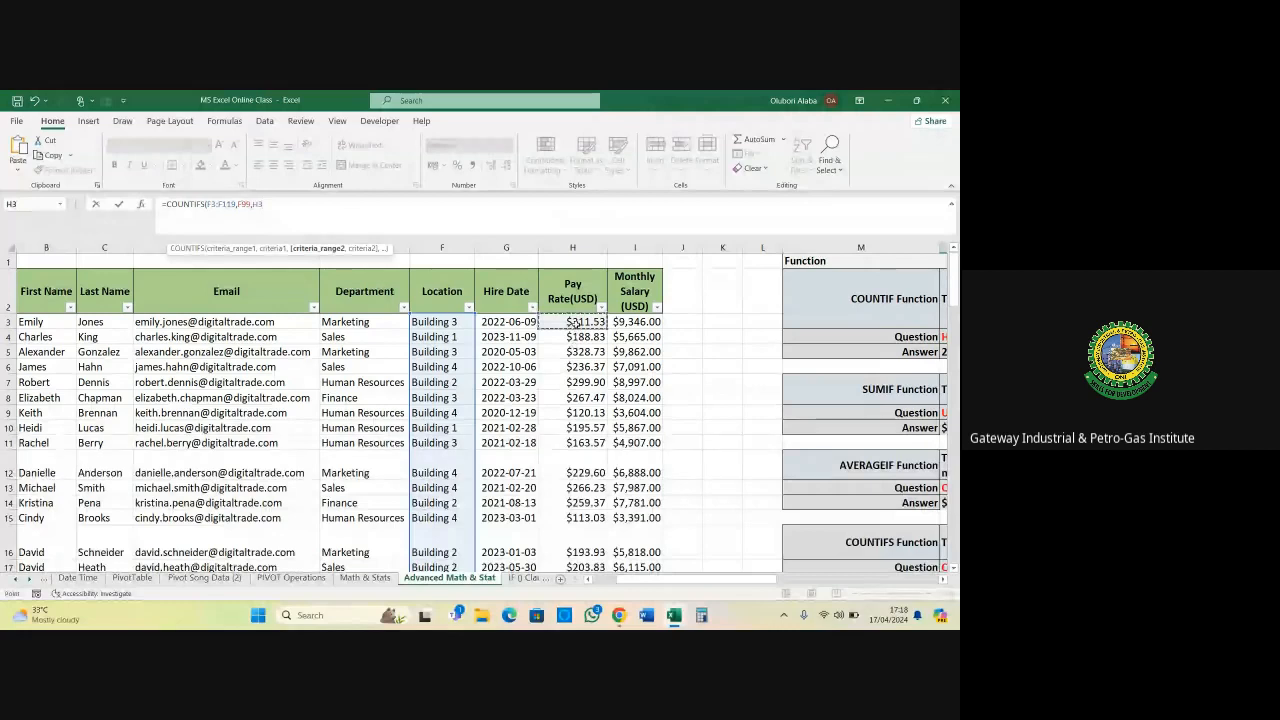
pyautogui.hotkey('ctrl', 'shift', 'Down')
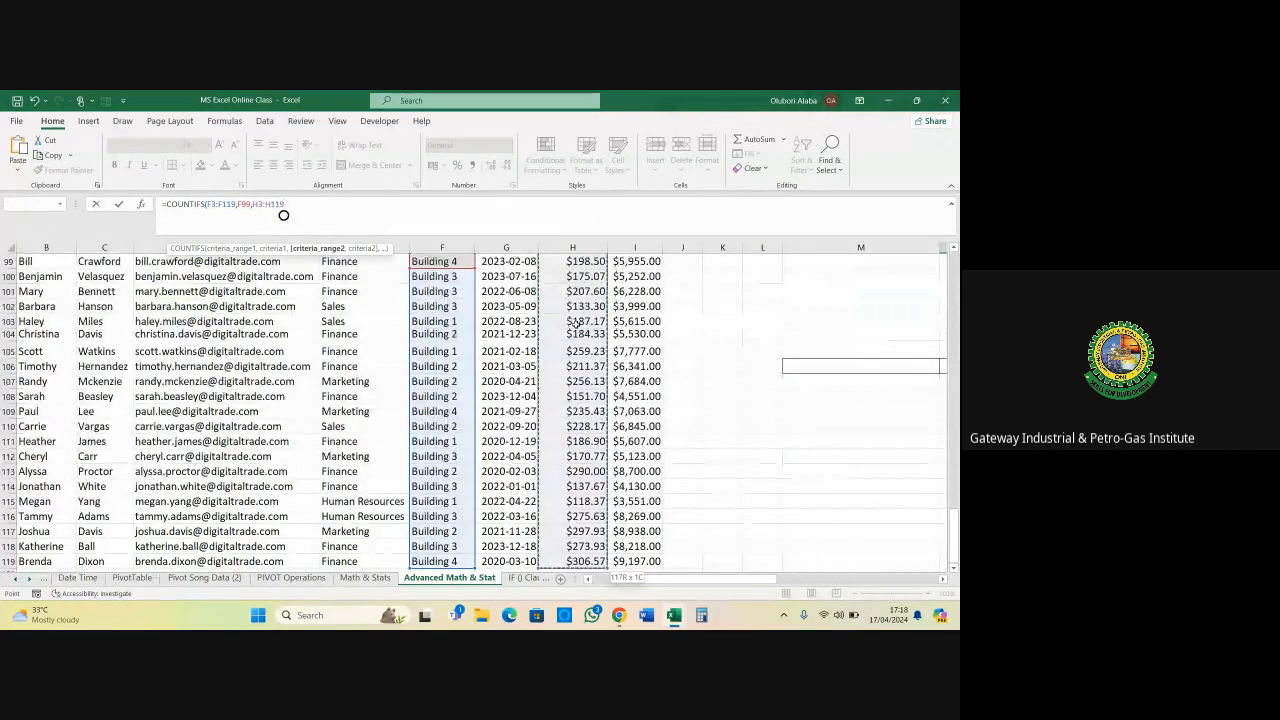
pyautogui.write(',')
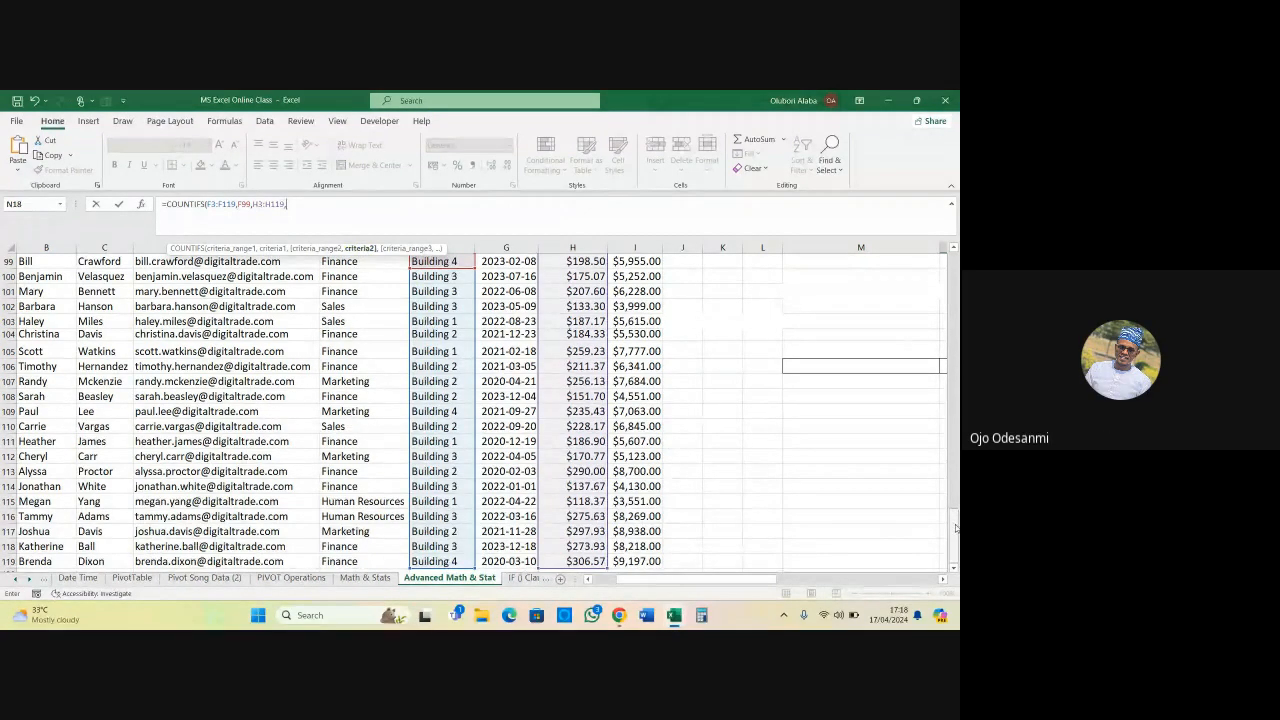
# Complete the COUNTIFS formula in N18 with "<150" as the second criterion and enter it
pyautogui.moveTo(954, 492); pyautogui.dragTo(954, 258)
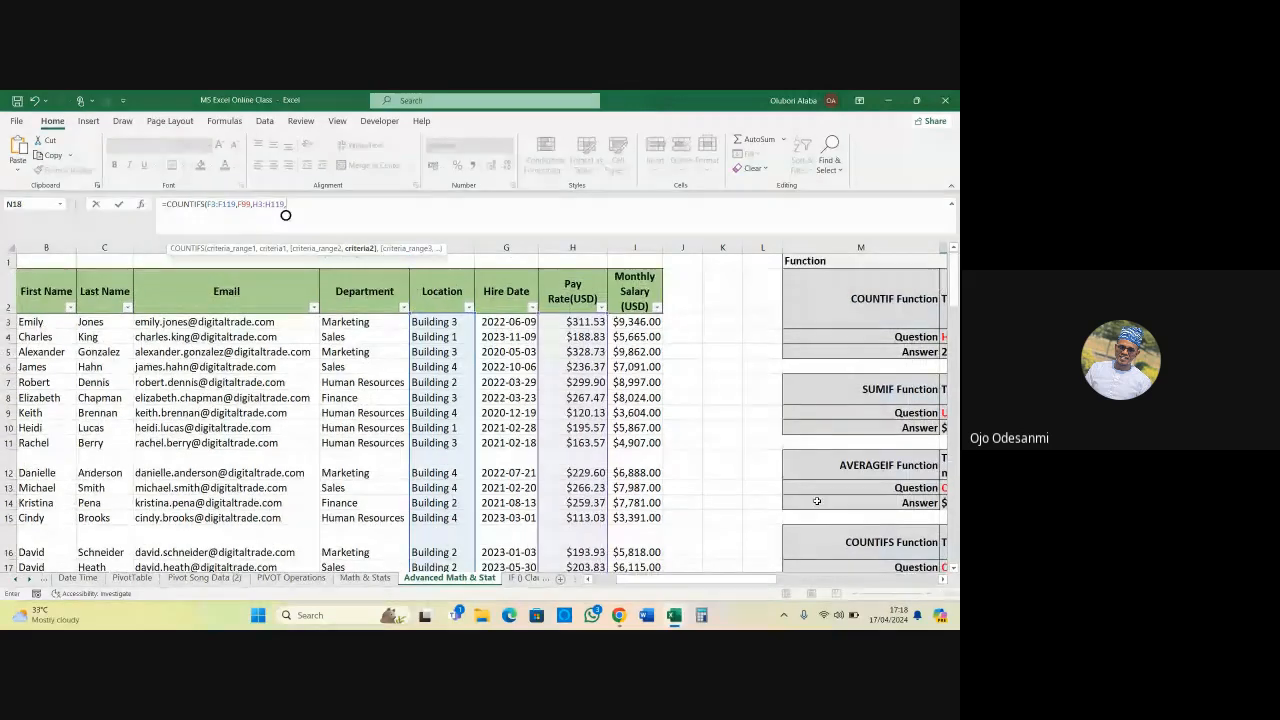
pyautogui.hscroll(5, 817, 501)
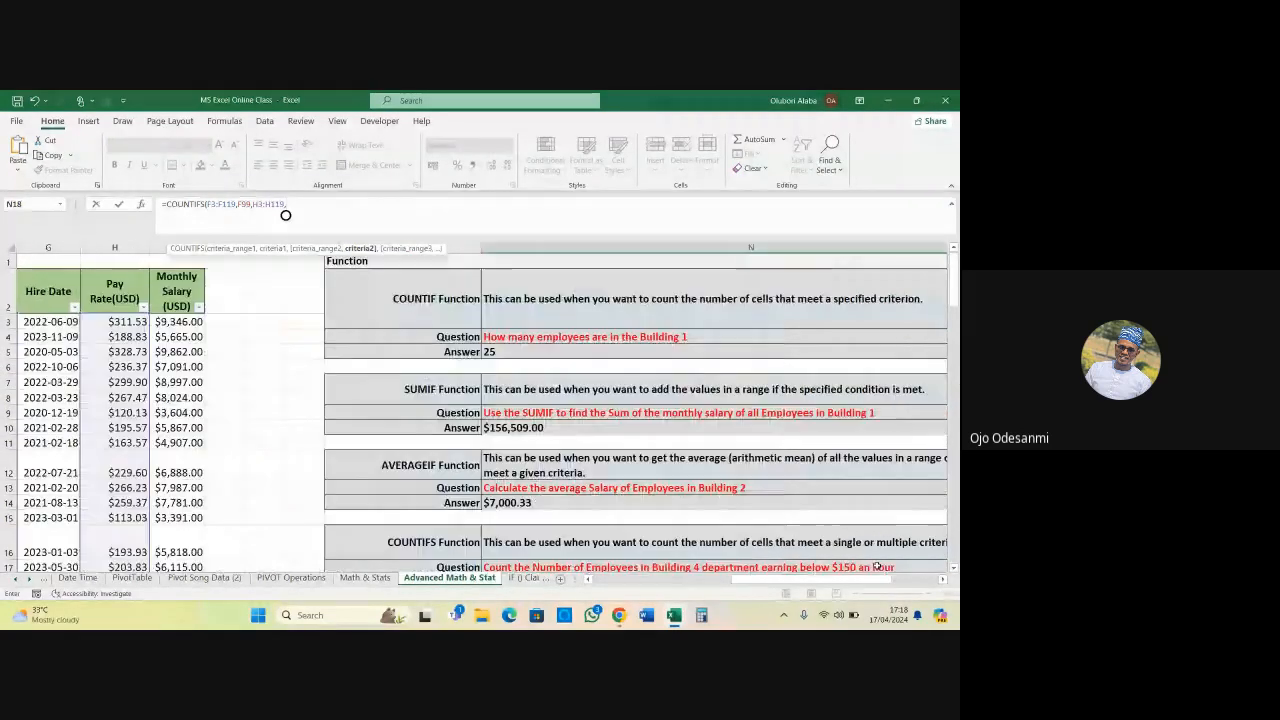
pyautogui.scroll(-4, 860, 495)
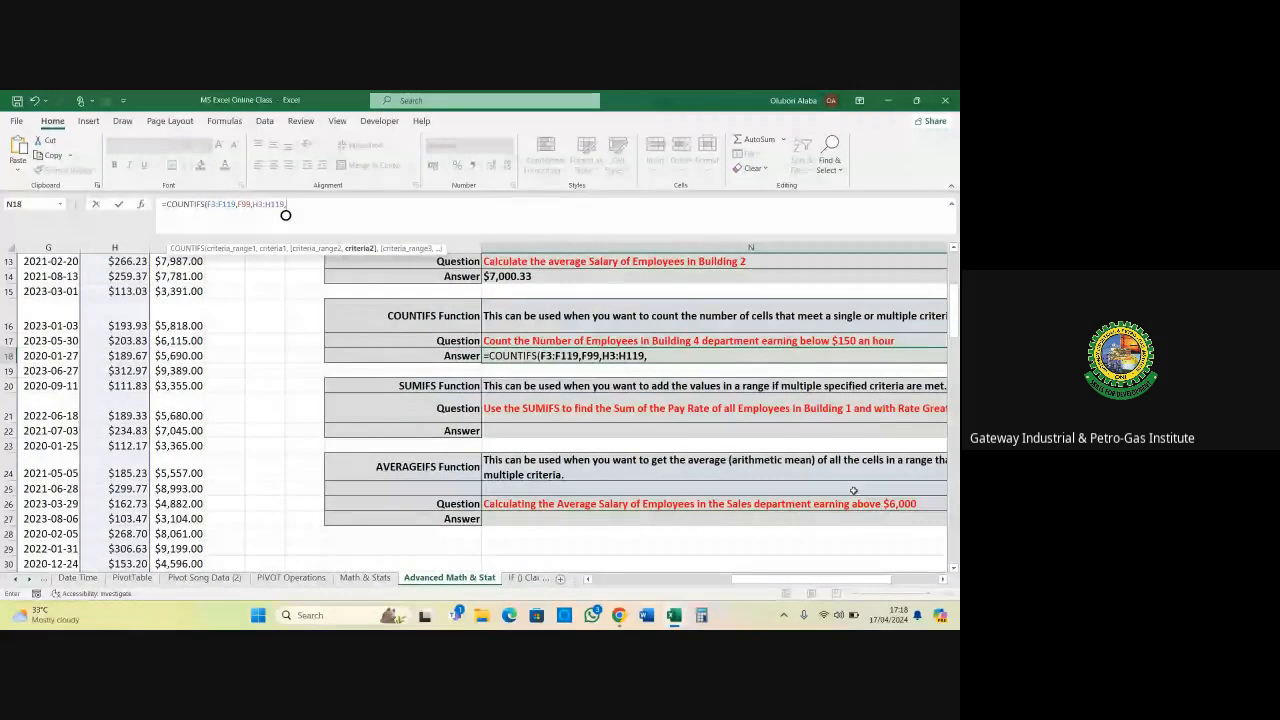
pyautogui.scroll(1, 853, 490)
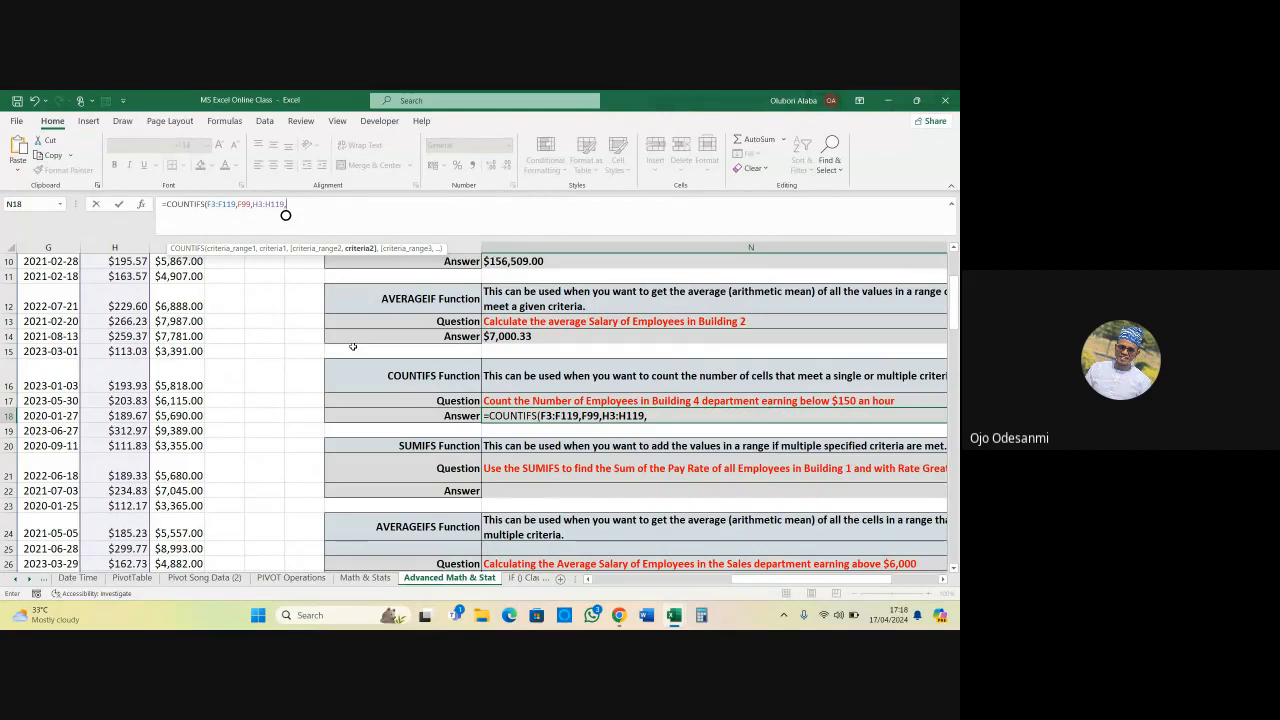
pyautogui.write('"')
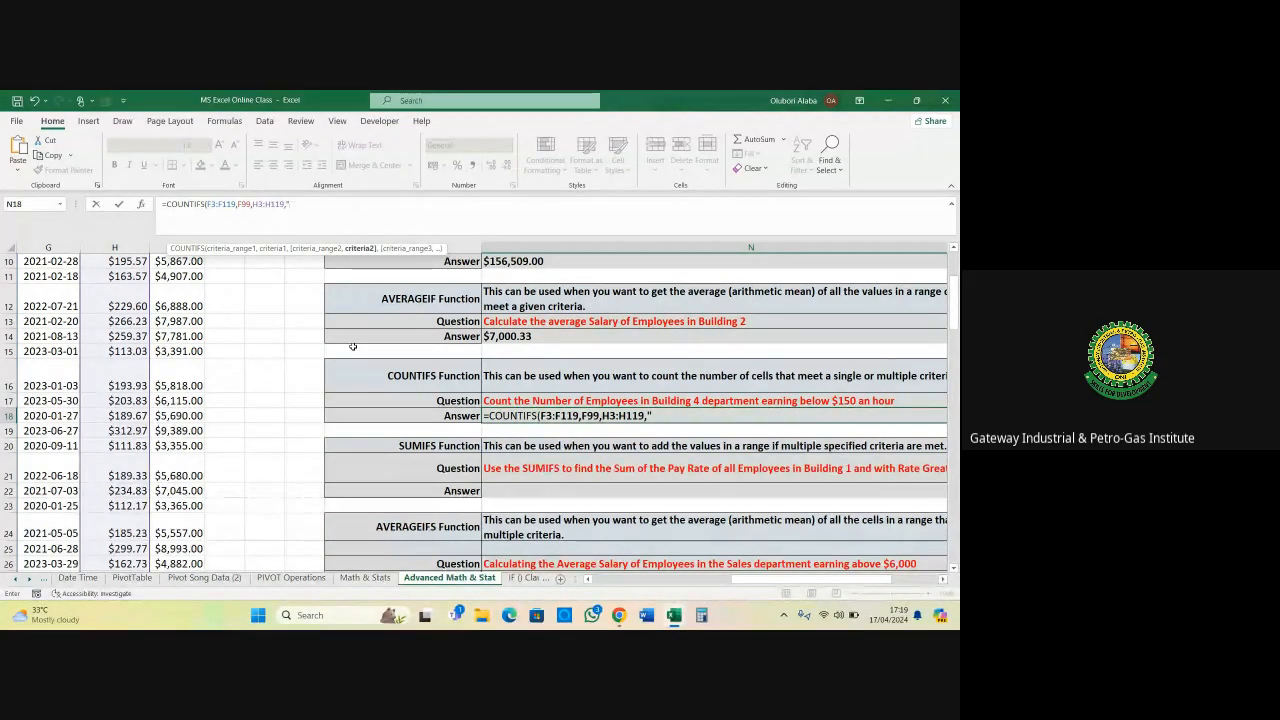
pyautogui.write('<1')
pyautogui.write('5')
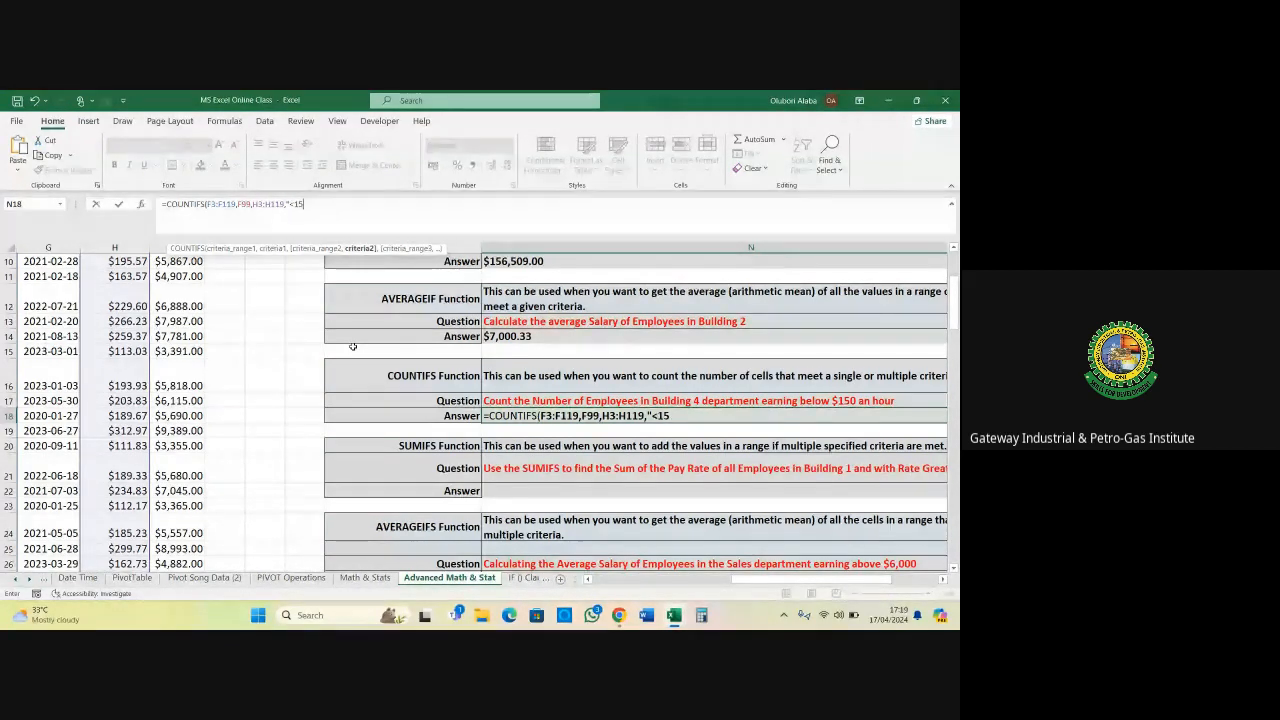
pyautogui.write('0"')
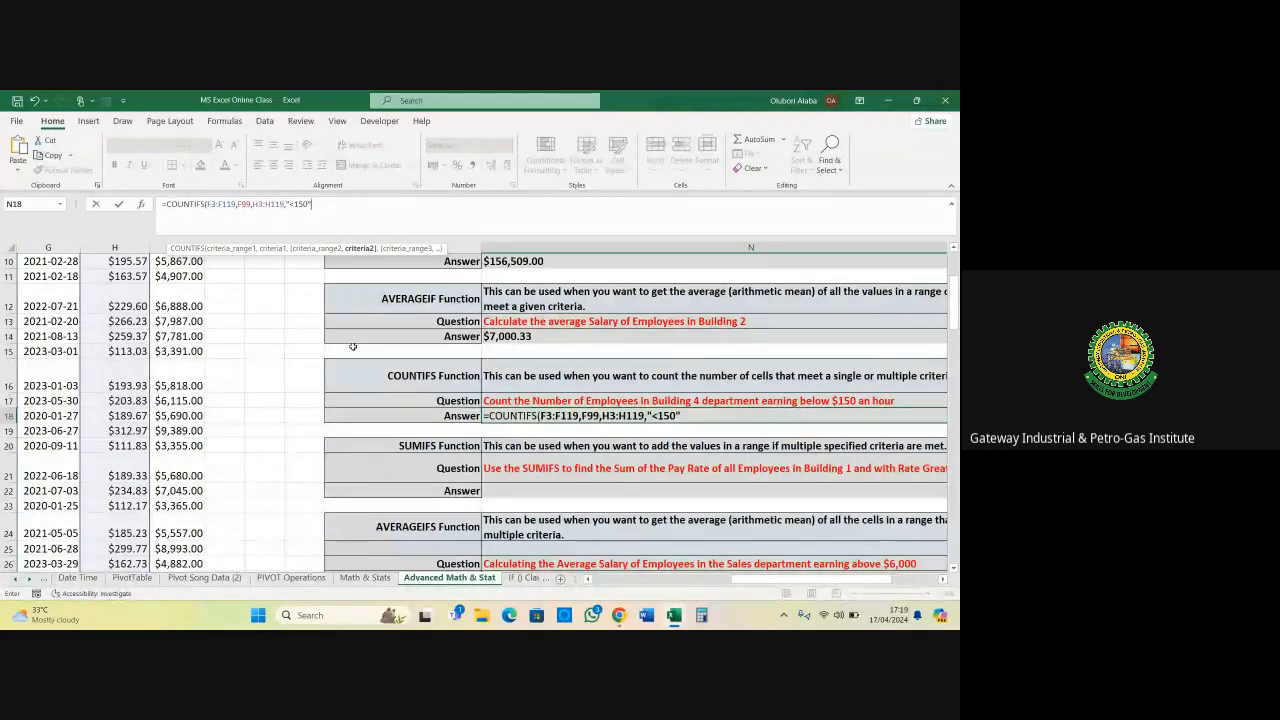
pyautogui.write(')')
pyautogui.press('Return')
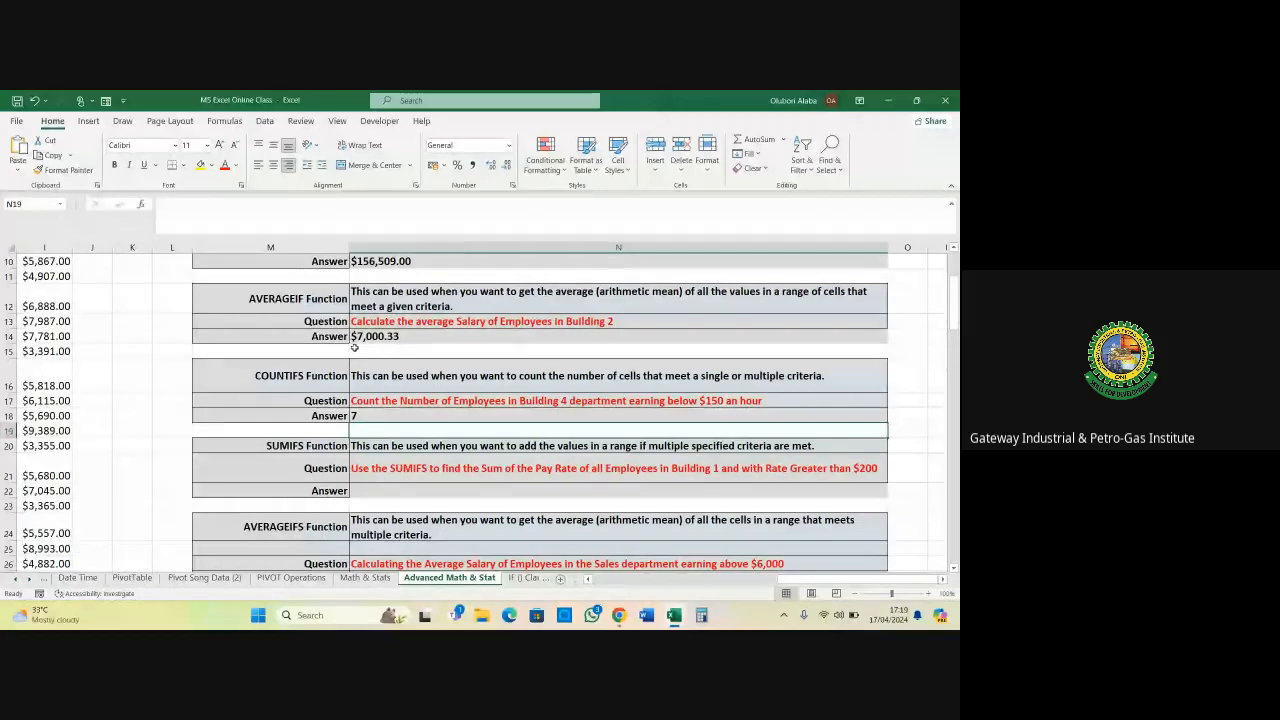
# Change the second criterion of the COUNTIFS formula in N18 to "=150"
pyautogui.click(369, 415)
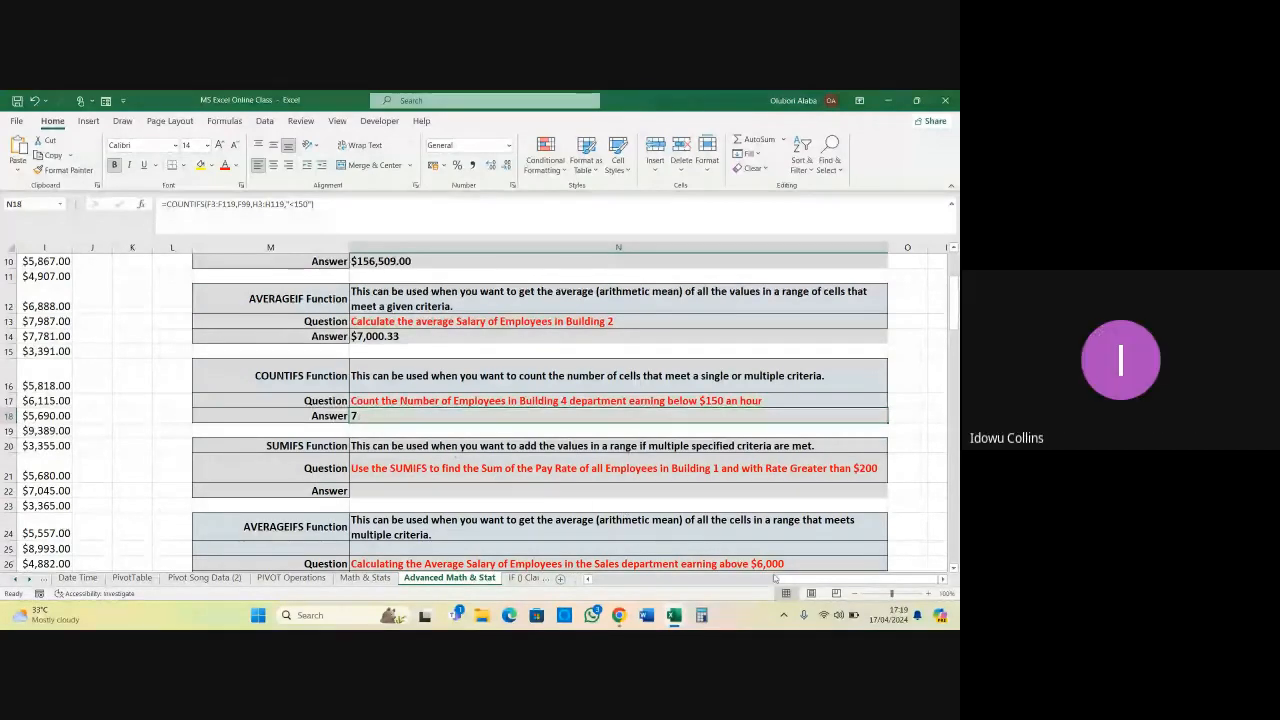
pyautogui.moveTo(782, 580)
pyautogui.mouseDown()
pyautogui.moveTo(700, 583)
pyautogui.moveTo(758, 581)
pyautogui.mouseUp()
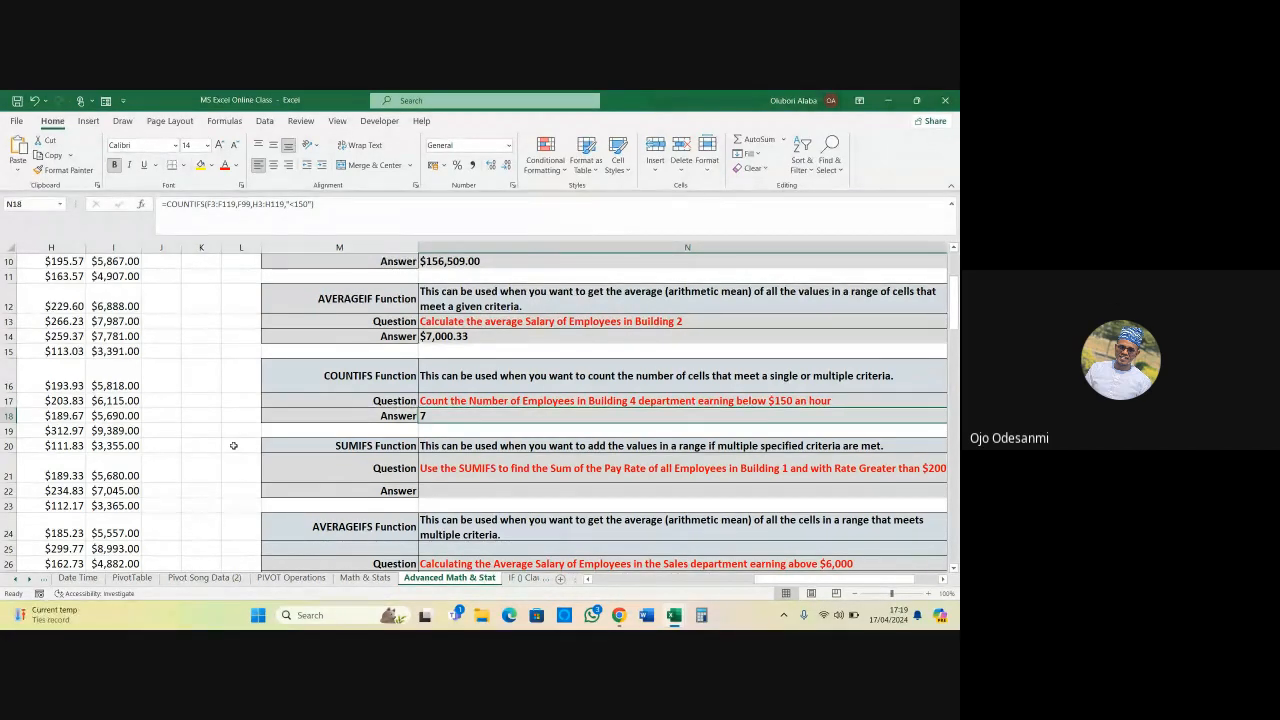
pyautogui.click(297, 204)
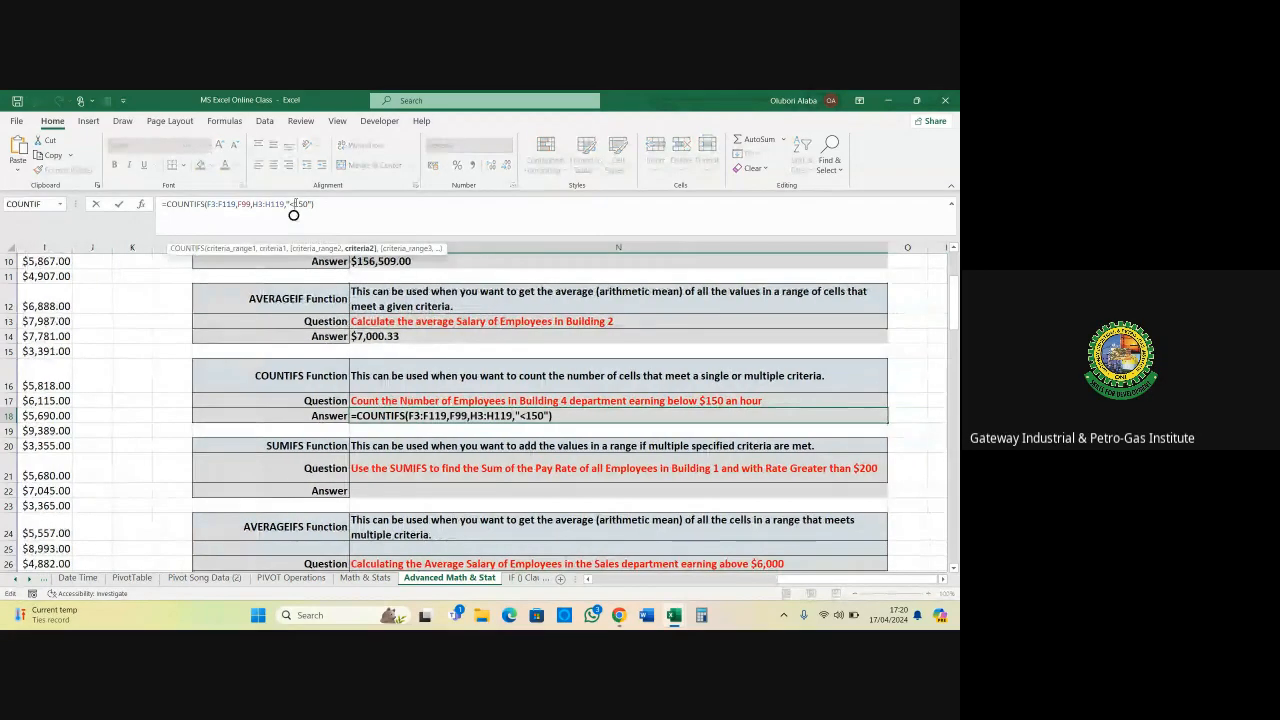
pyautogui.press('BackSpace')
pyautogui.write('=')
pyautogui.press('Return')
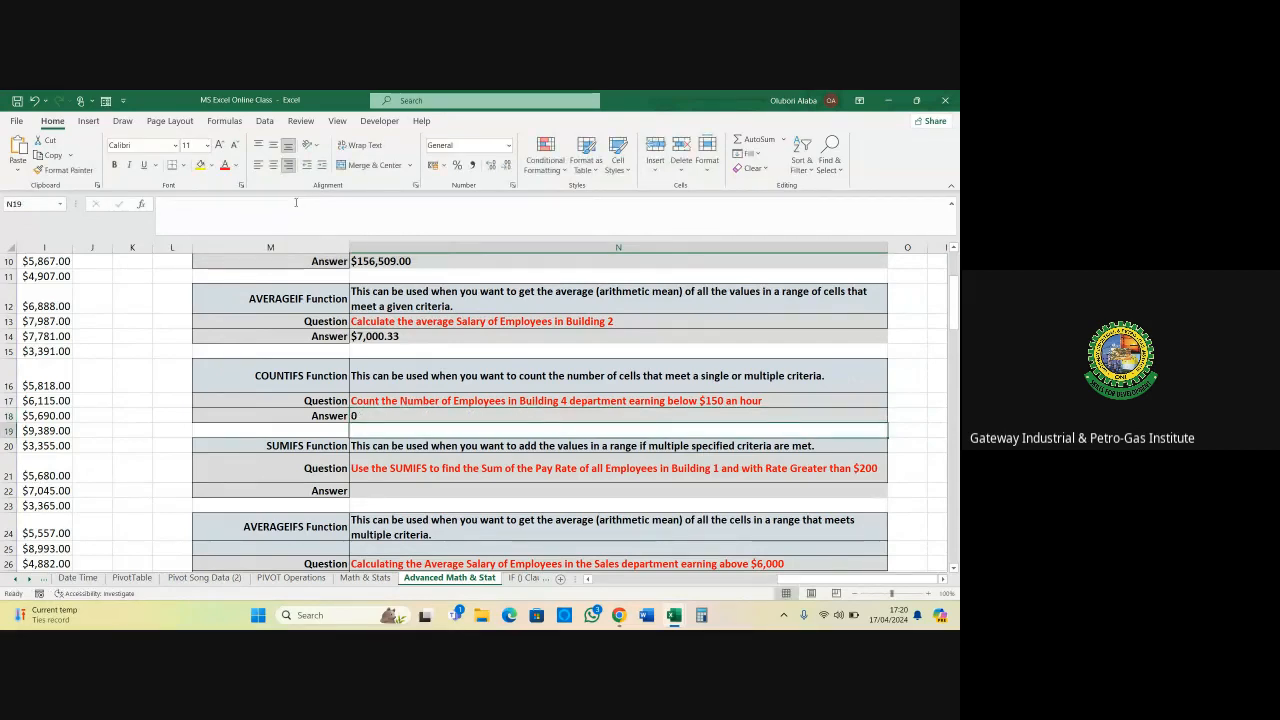
# Search the Pay Rate column's filter values for 150 and close the filter without applying it
pyautogui.click(367, 414)
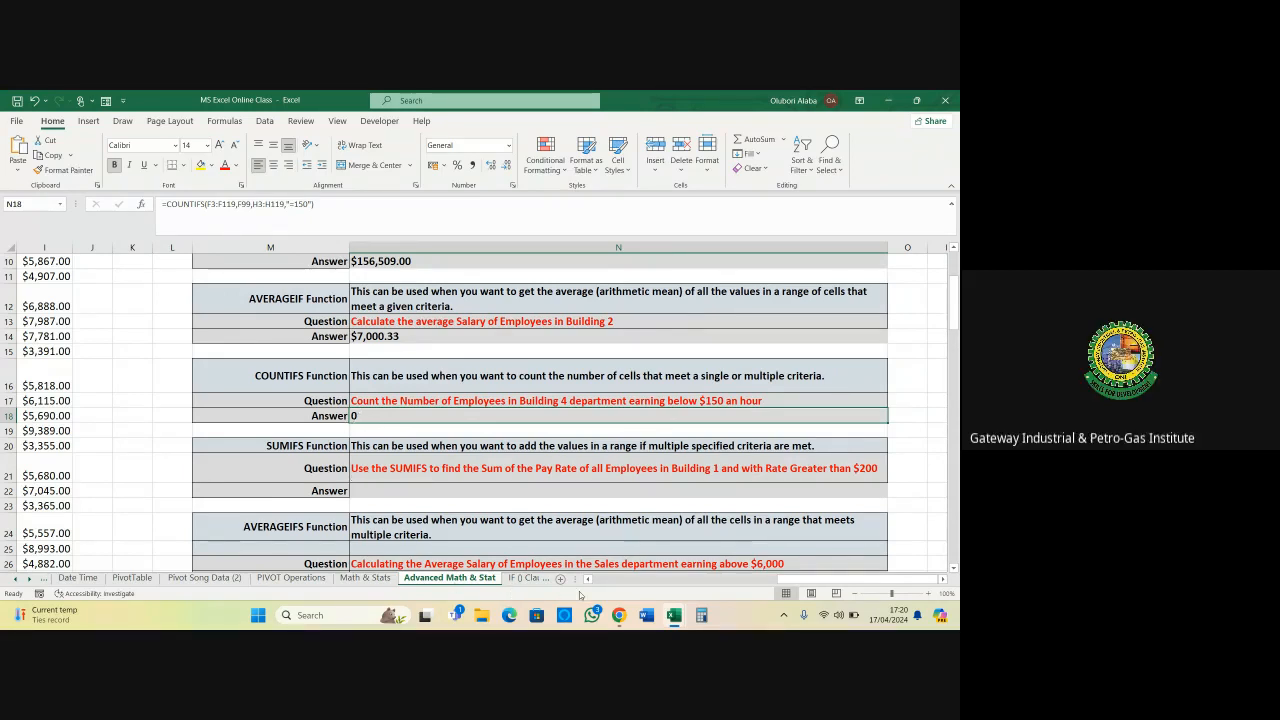
pyautogui.moveTo(759, 580); pyautogui.dragTo(661, 594)
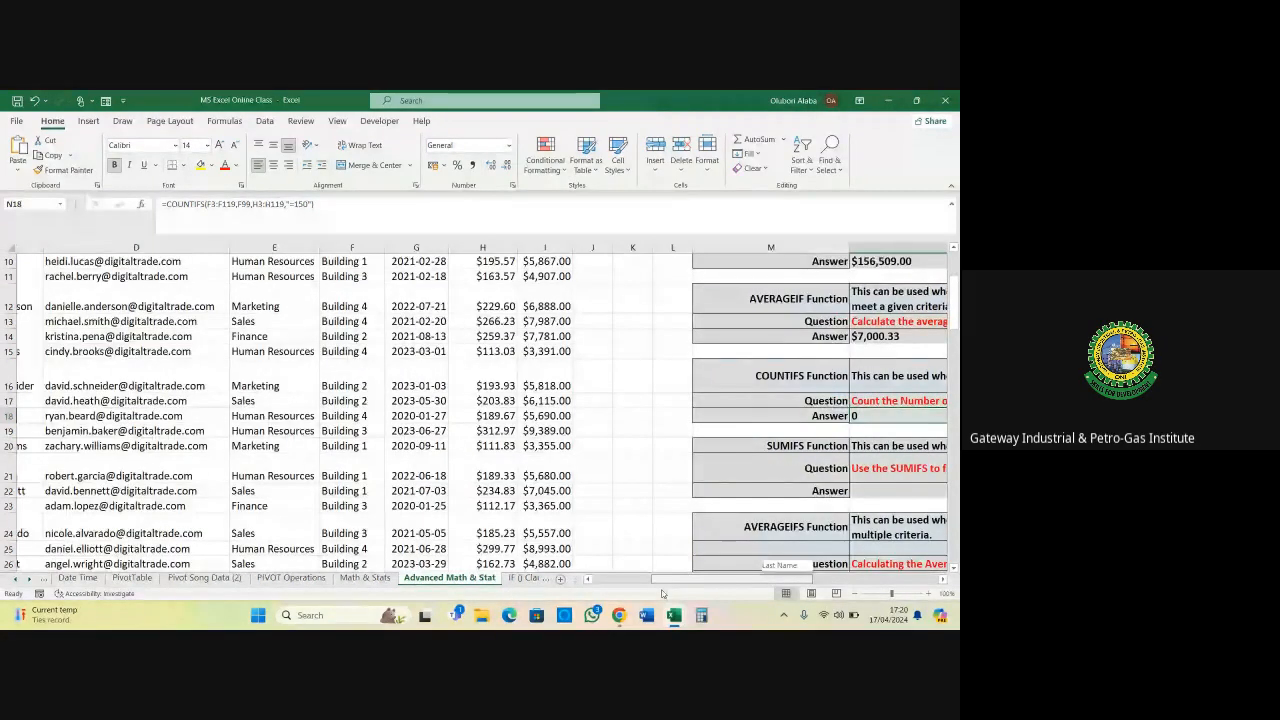
pyautogui.scroll(3, 560, 450)
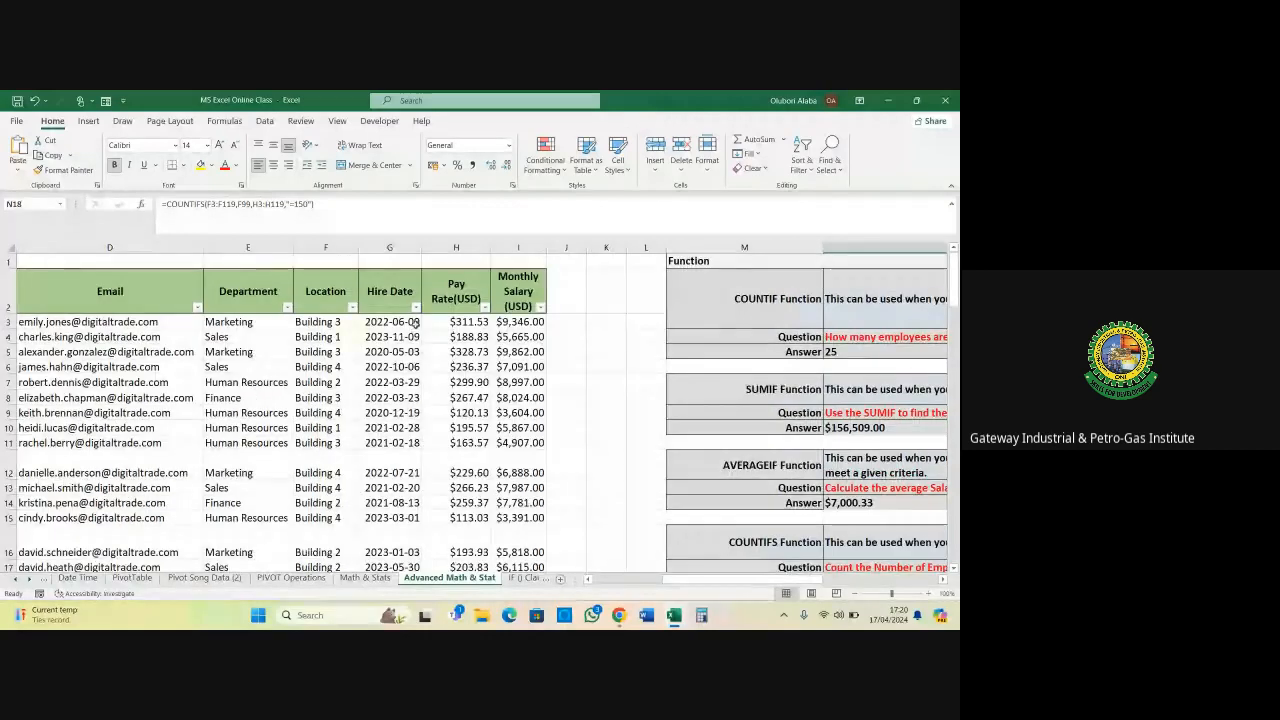
pyautogui.click(485, 307)
pyautogui.click(398, 438)
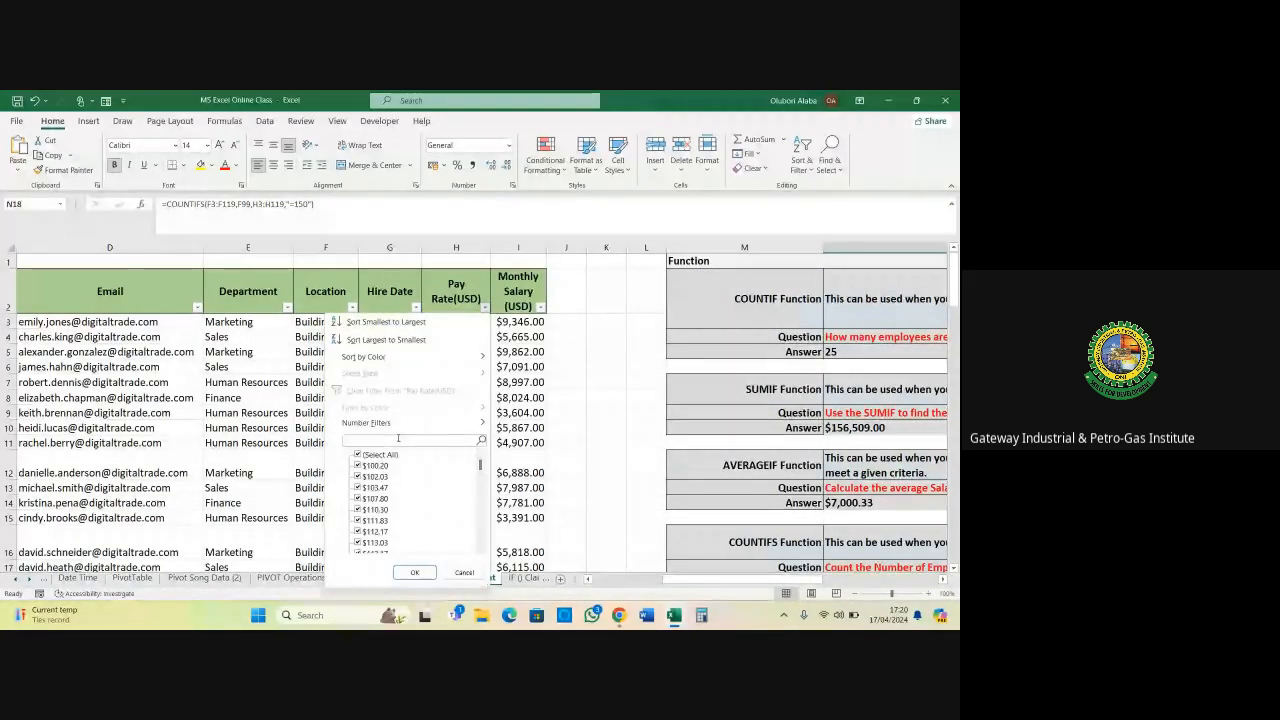
pyautogui.write('150')
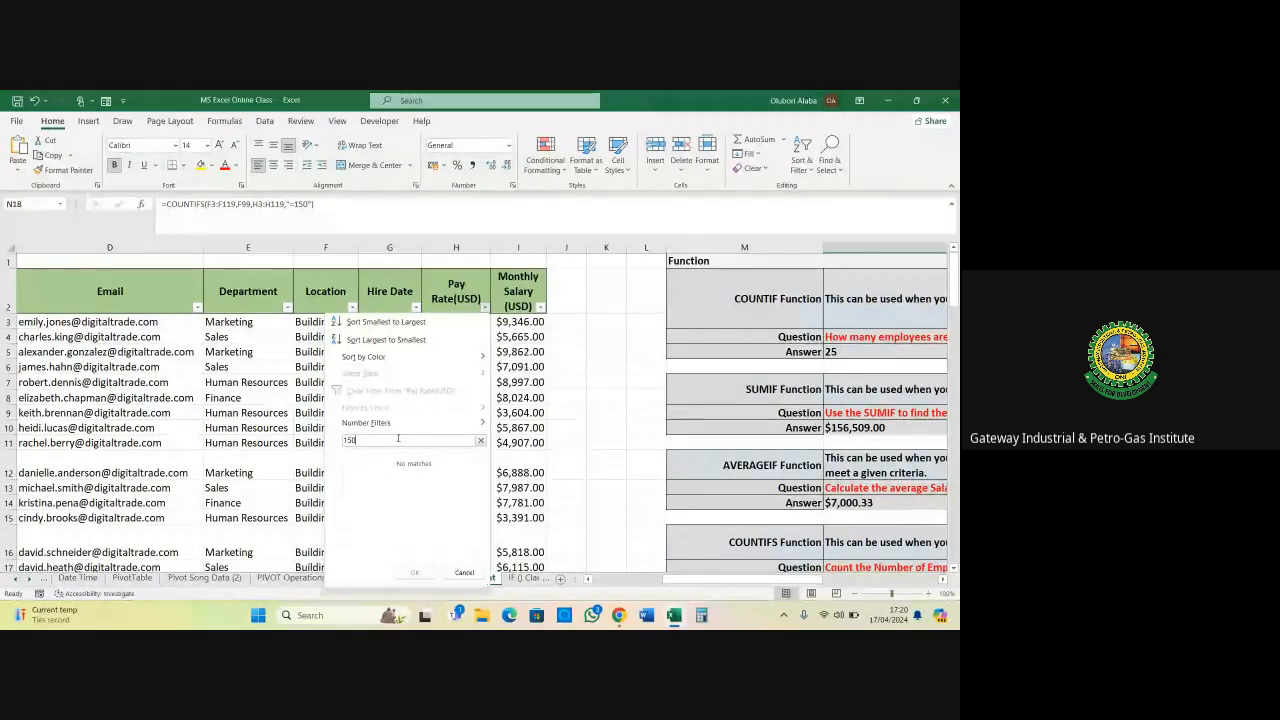
pyautogui.click(464, 573)
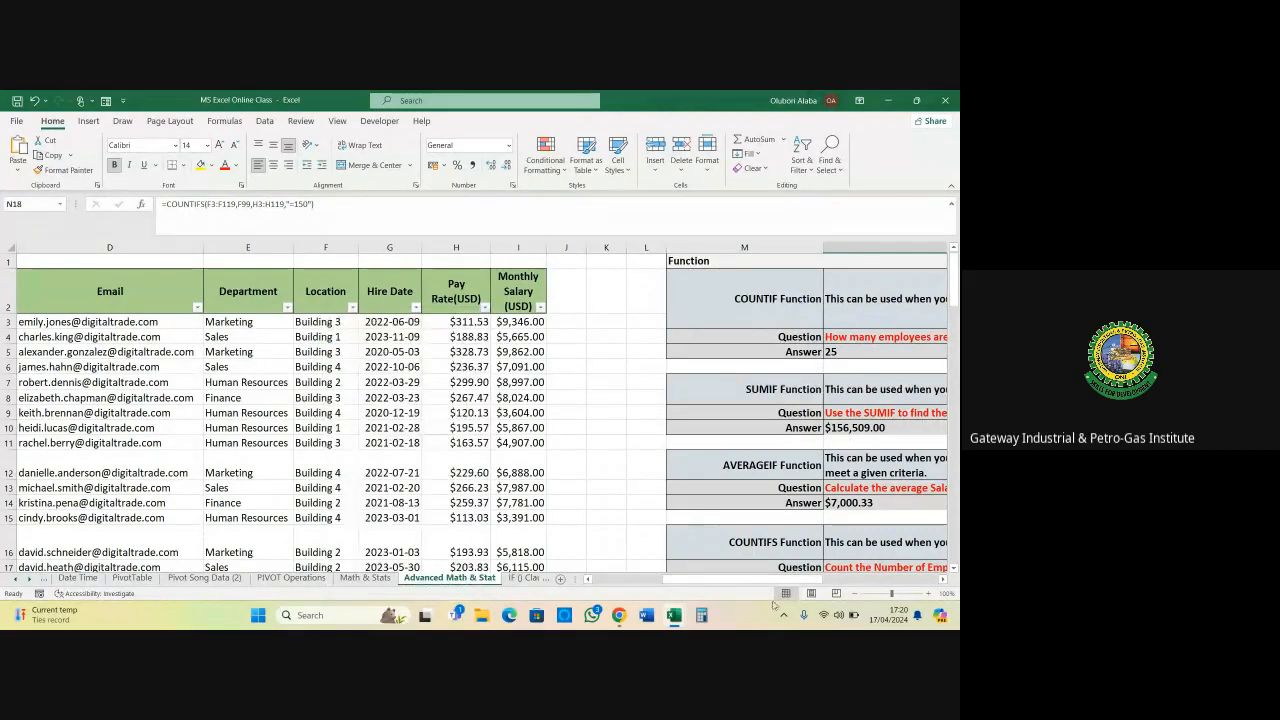
# Set the pay rate criterion of the COUNTIFS formula in N18 back to "<150"
pyautogui.moveTo(815, 579); pyautogui.dragTo(884, 571)
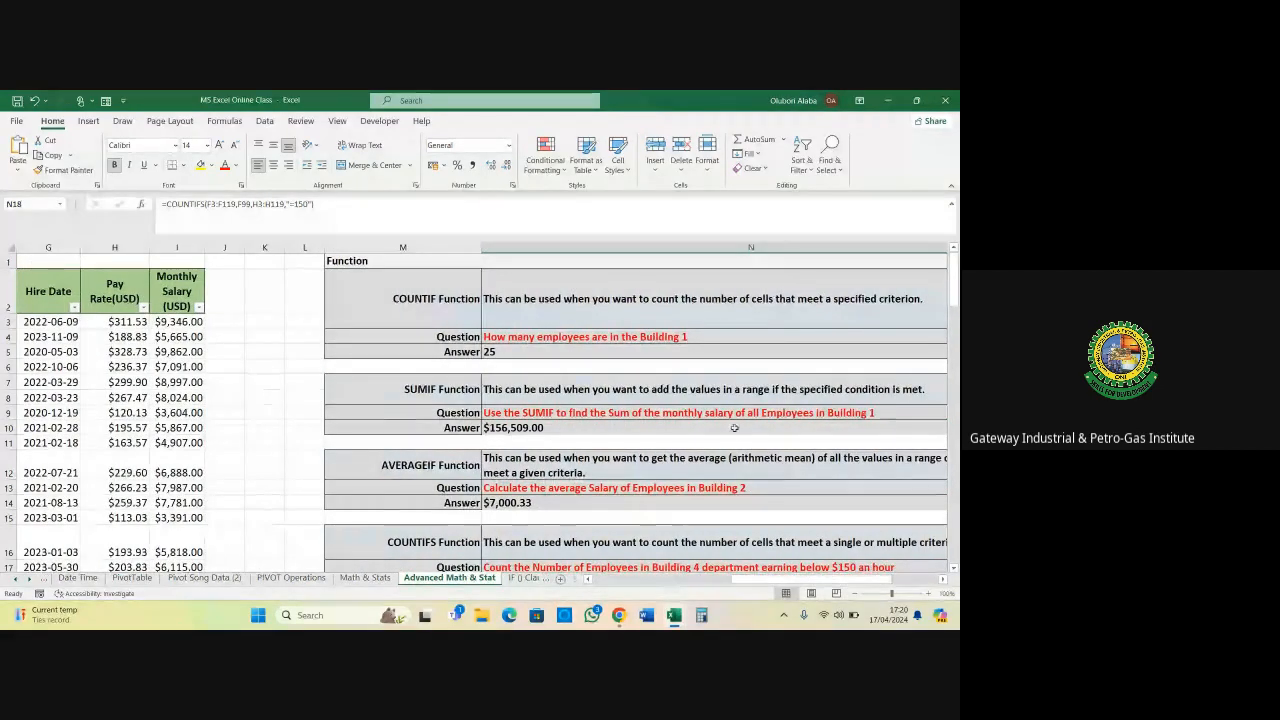
pyautogui.scroll(-2, 734, 428)
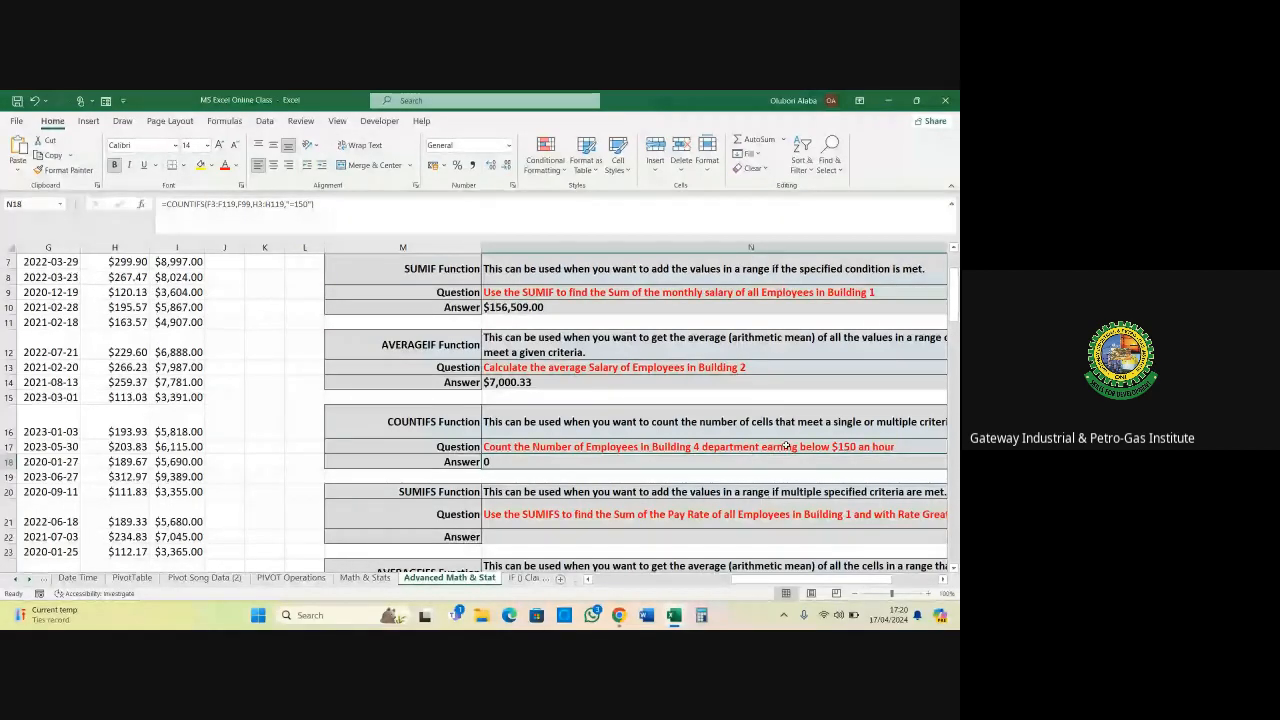
pyautogui.scroll(2, 786, 446)
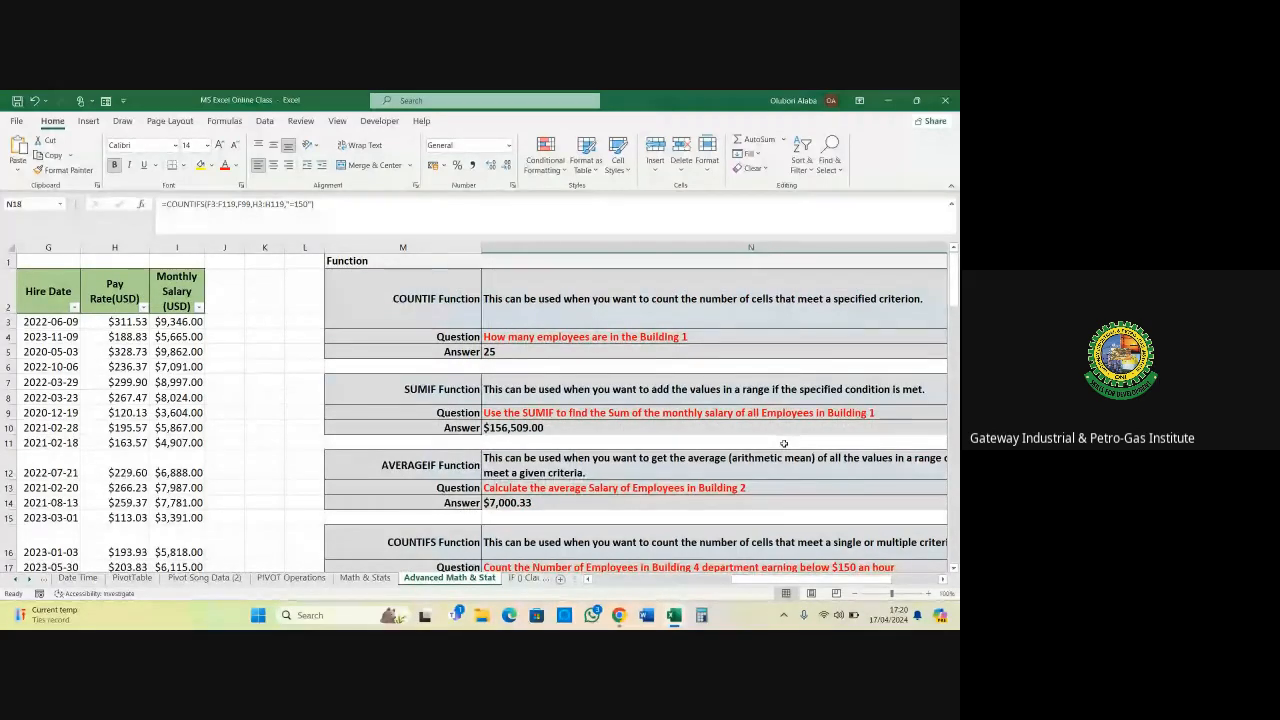
pyautogui.click(294, 204)
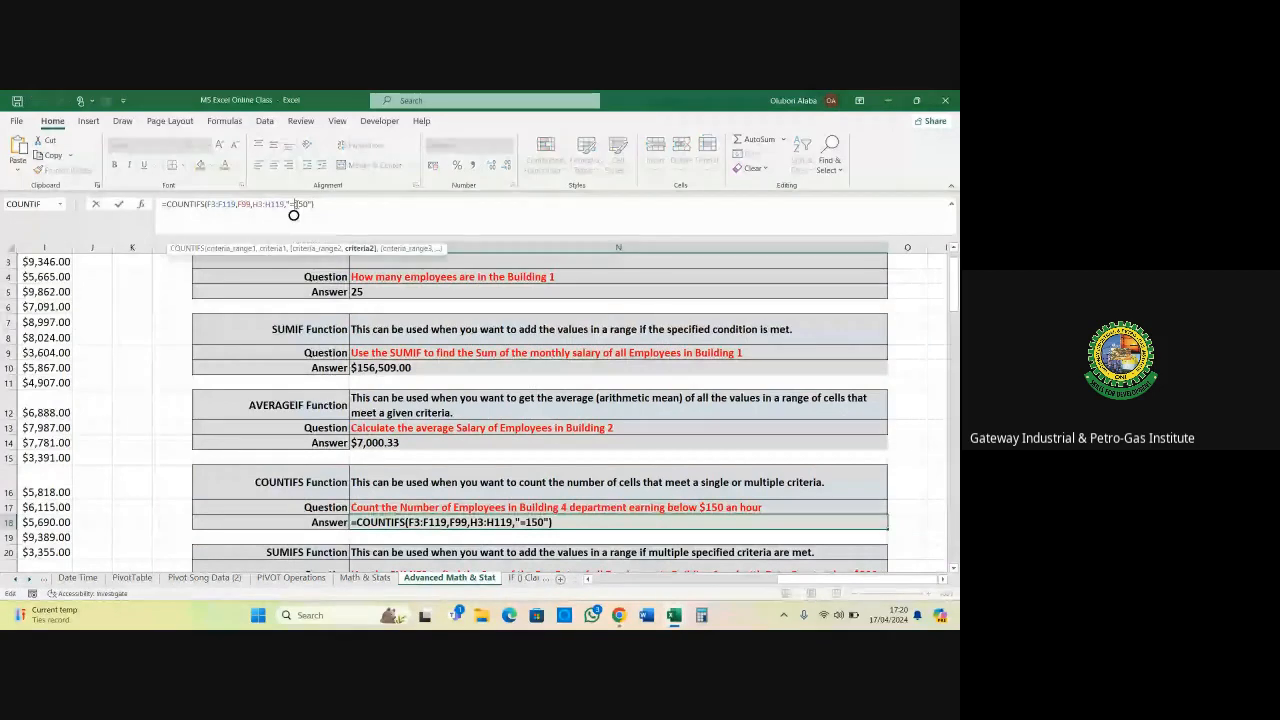
pyautogui.press('BackSpace')
pyautogui.write('<')
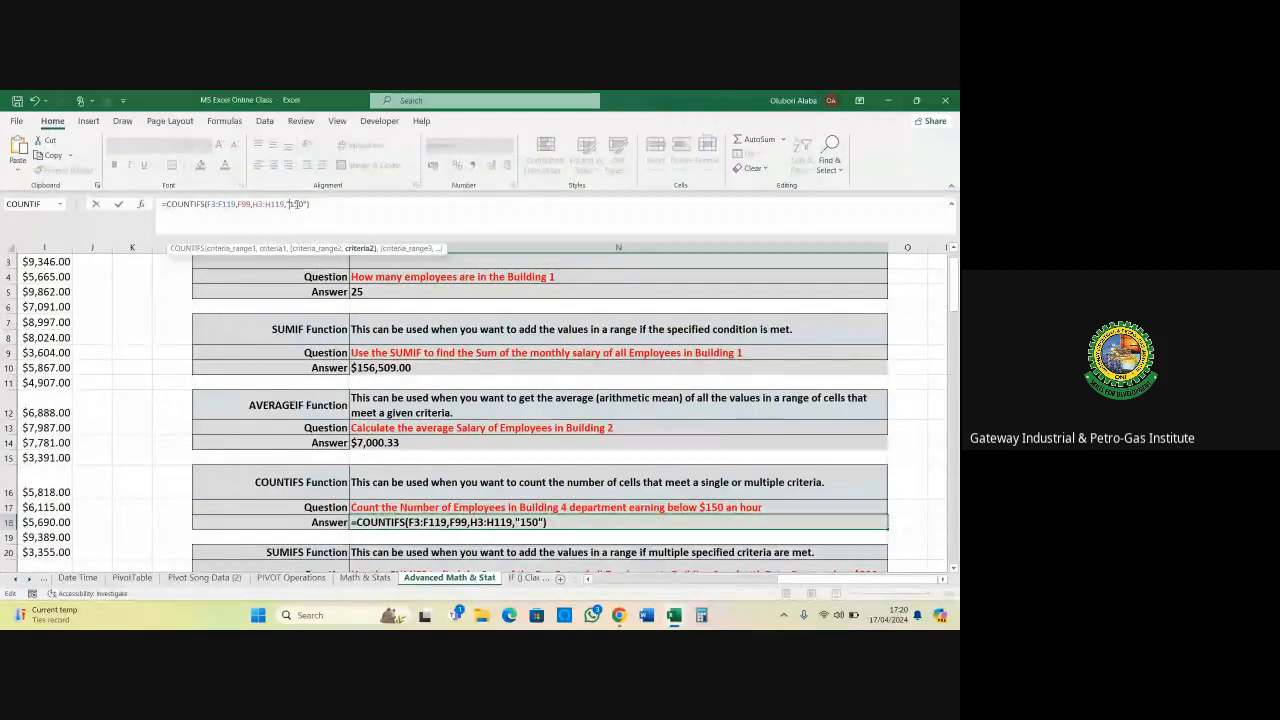
pyautogui.press('Return')
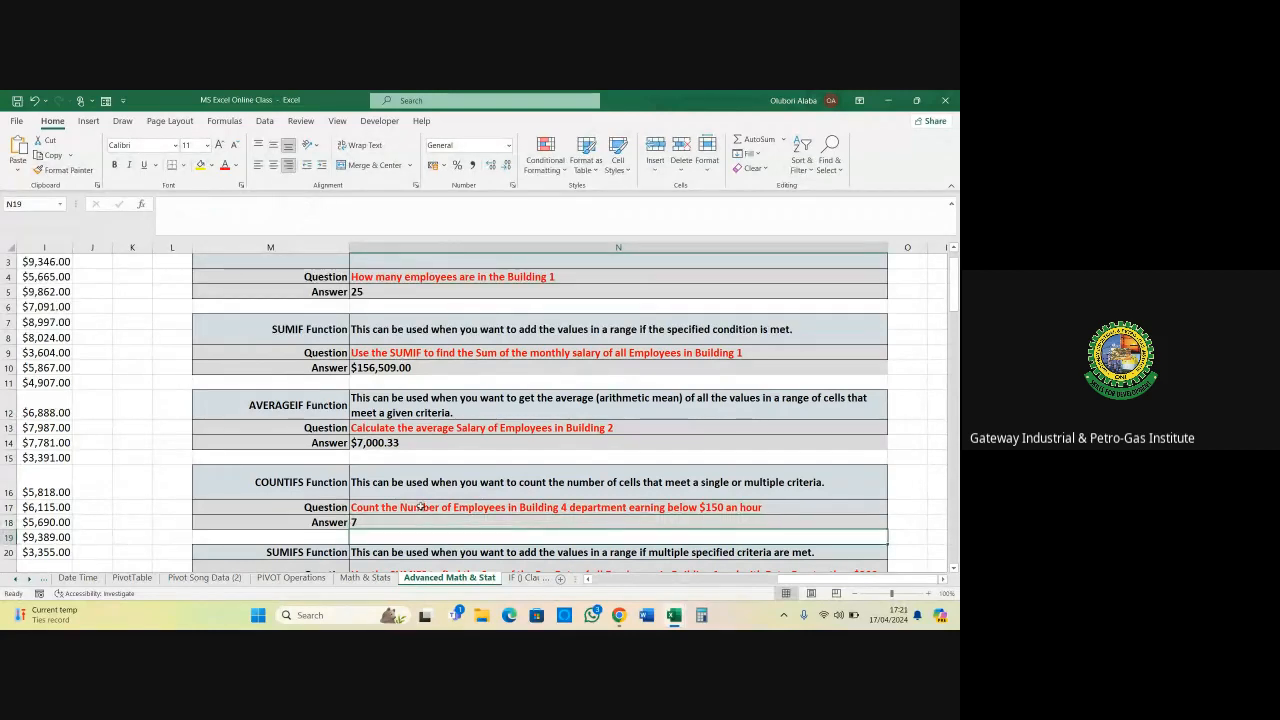
# Select the Monthly Salary values in the employee table from I3 down to the last row
pyautogui.scroll(-2, 421, 508)
pyautogui.click(396, 432)
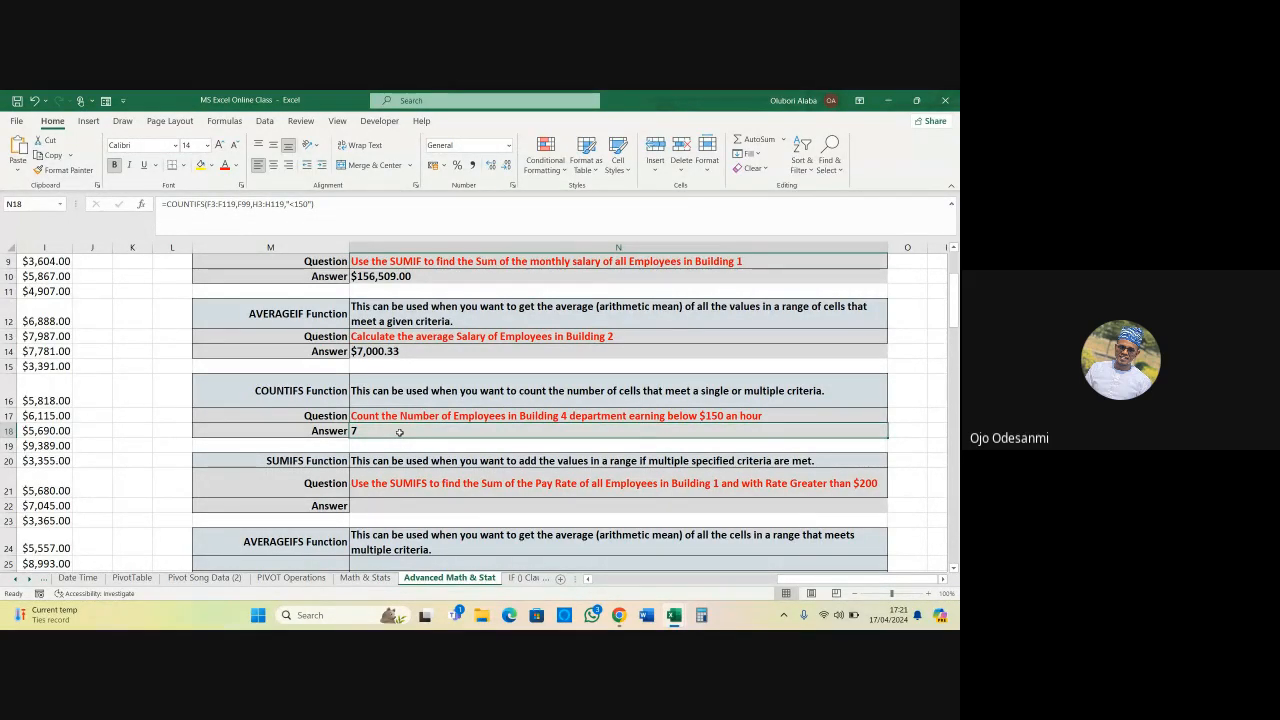
pyautogui.click(588, 581)
pyautogui.click(588, 581)
pyautogui.click(588, 581)
pyautogui.click(588, 581)
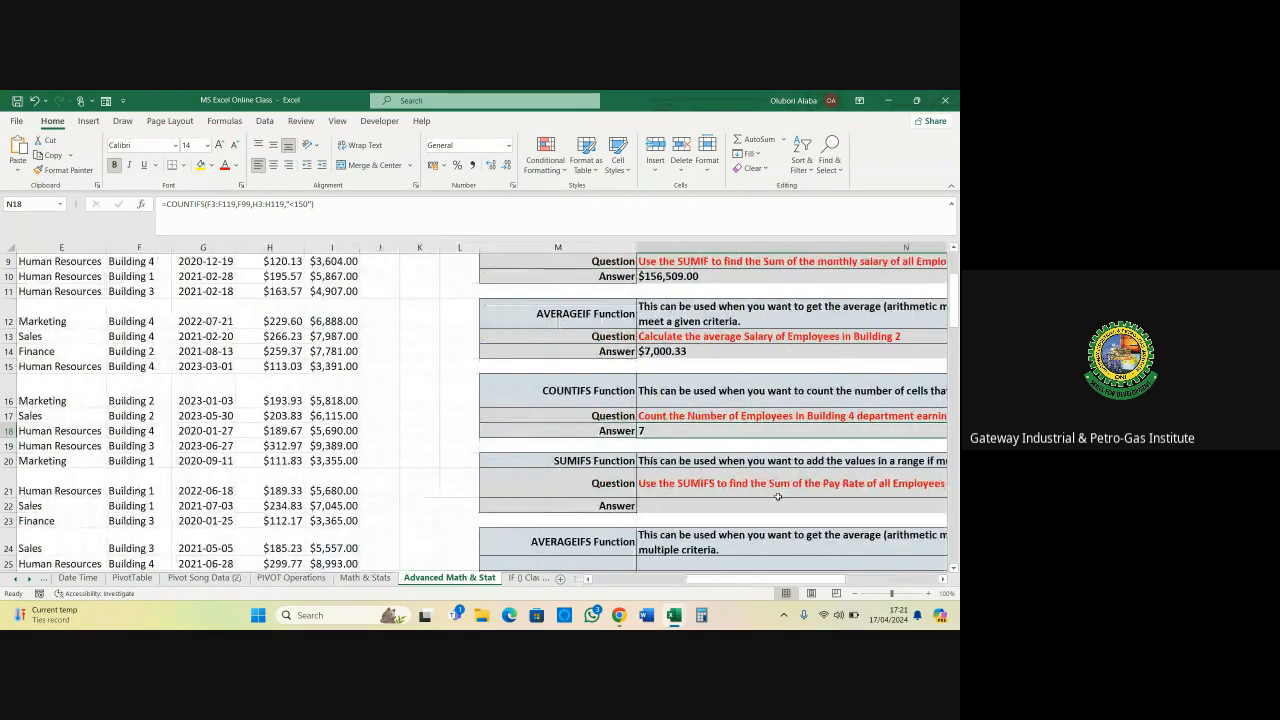
pyautogui.moveTo(953, 321); pyautogui.dragTo(951, 265)
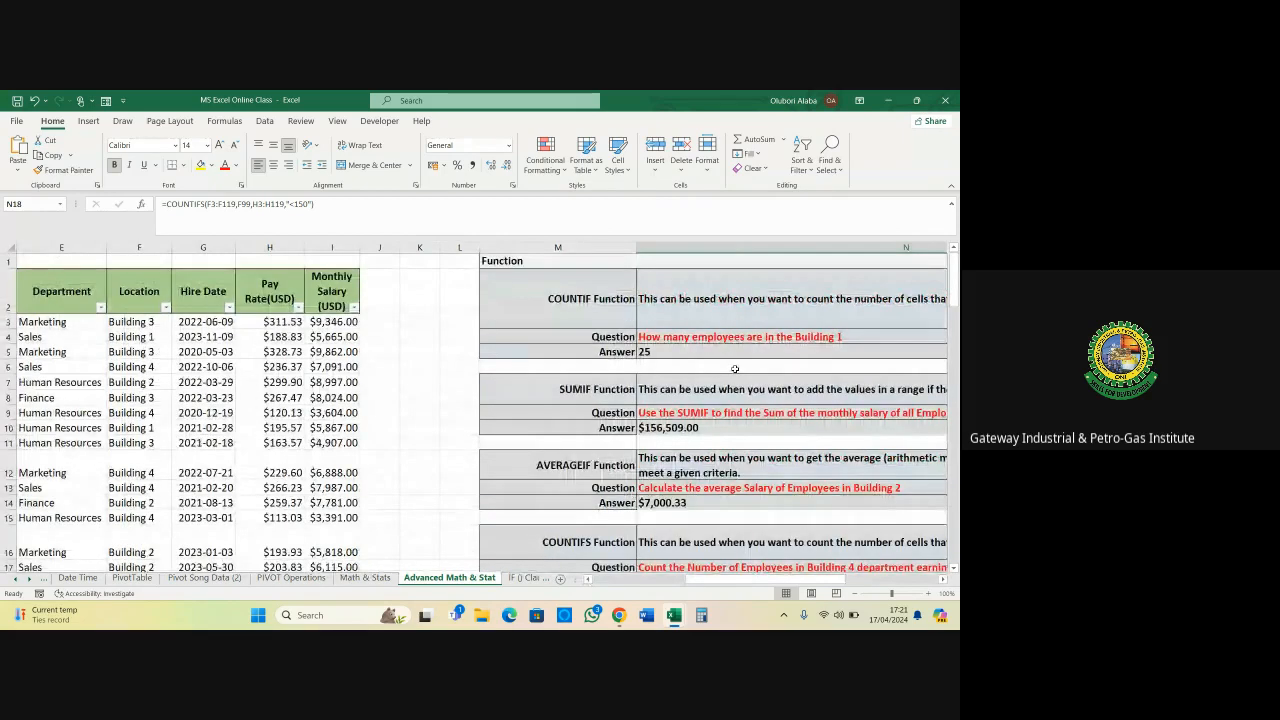
pyautogui.click(327, 322)
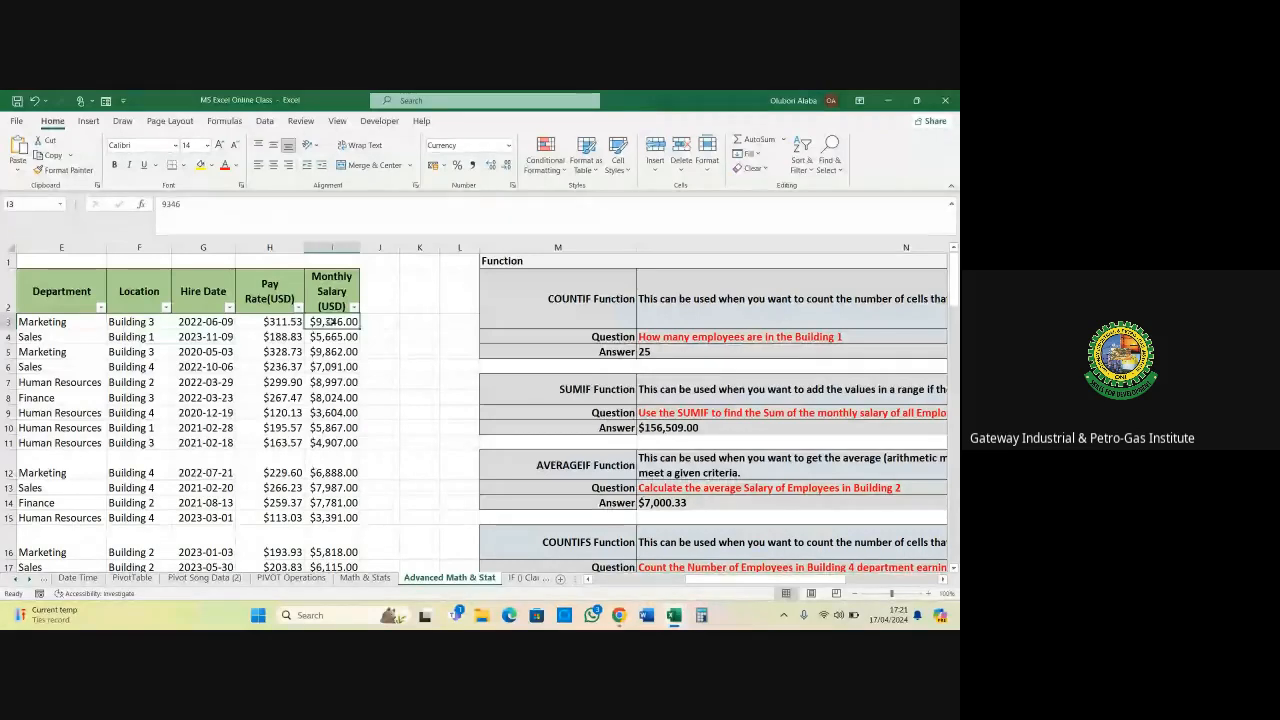
pyautogui.hotkey('ctrl', 'shift', 'Down')
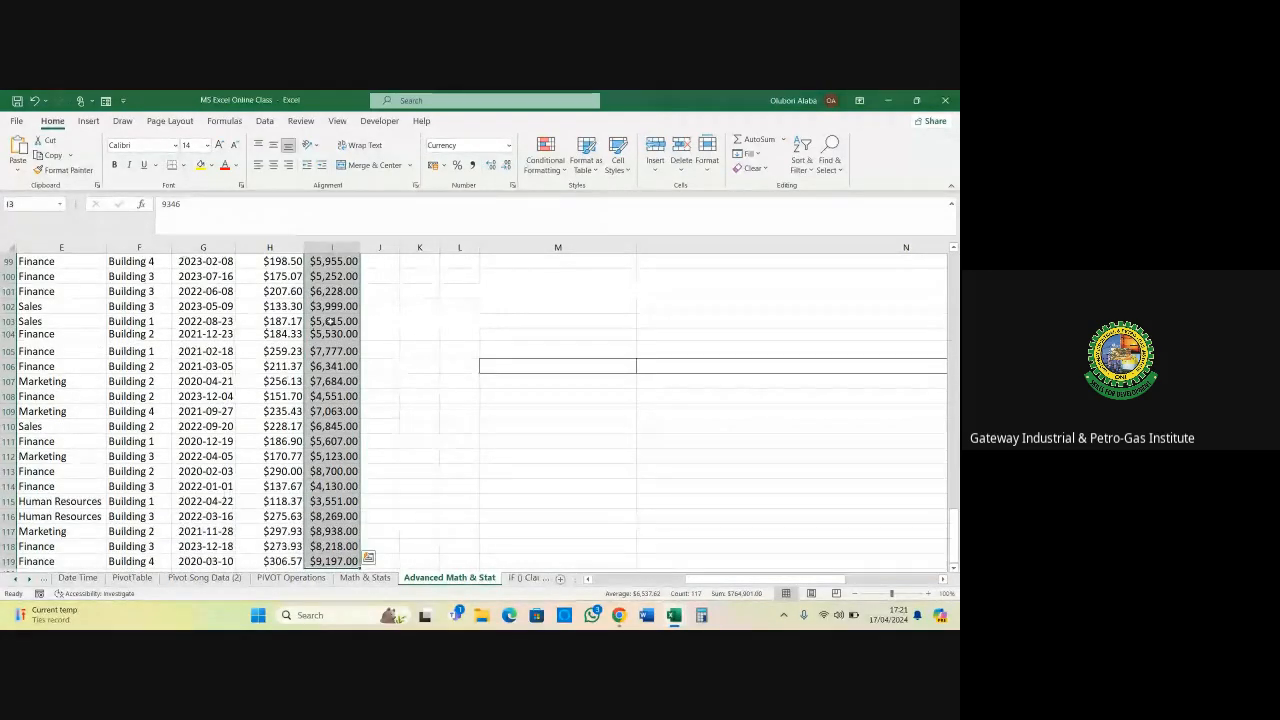
# Find the On-Screen Keyboard through the Windows search, open it to view the key layout, and close it
pyautogui.click(350, 615)
pyautogui.write('on')
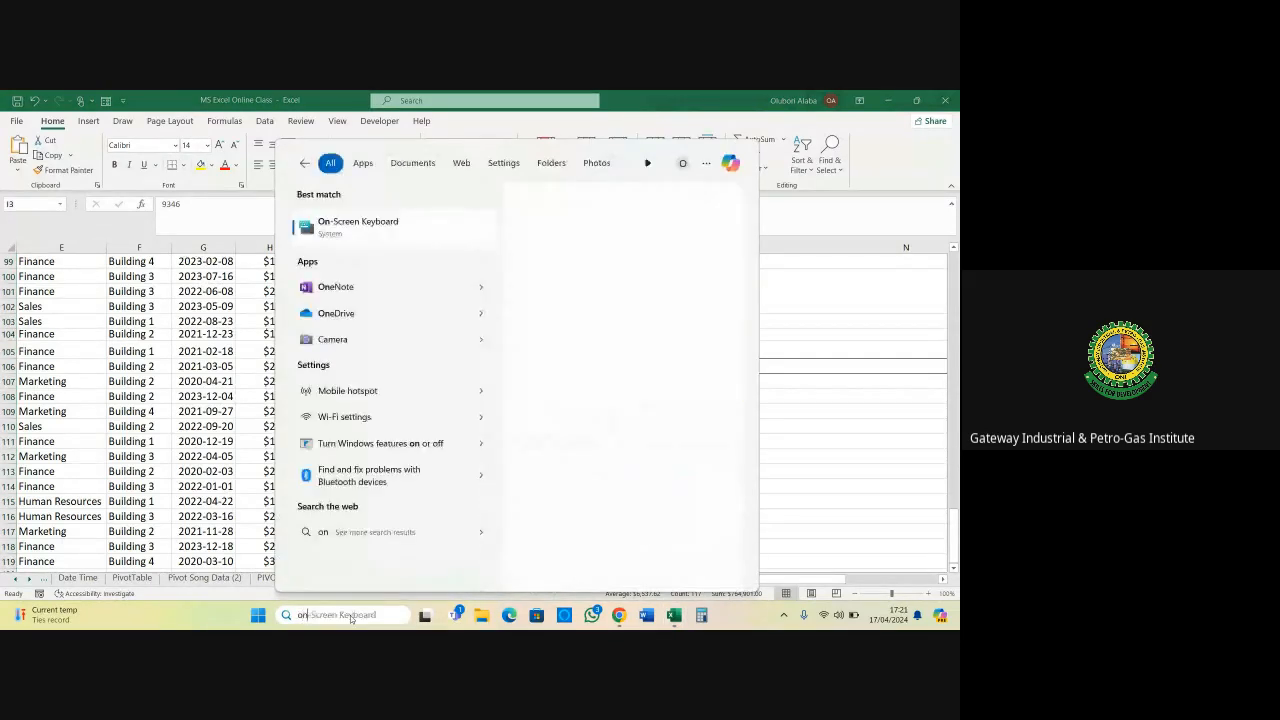
pyautogui.write('cr')
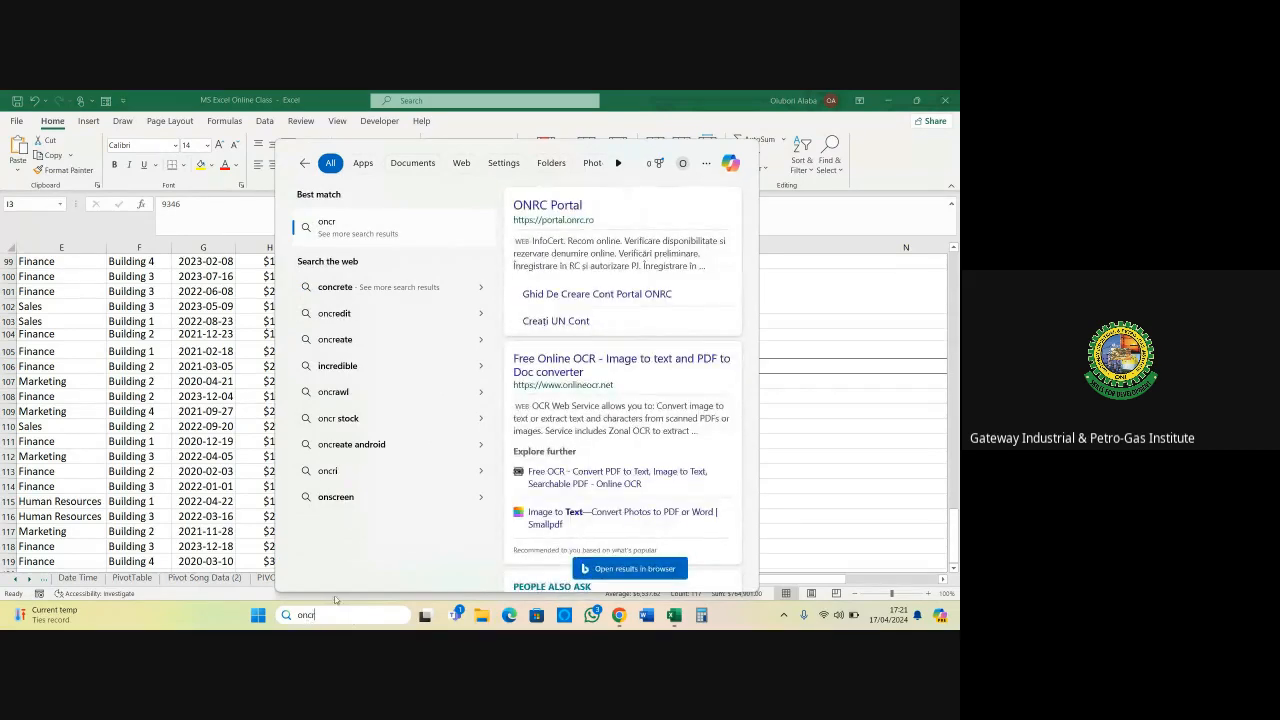
pyautogui.press('BackSpace')
pyautogui.press('BackSpace')
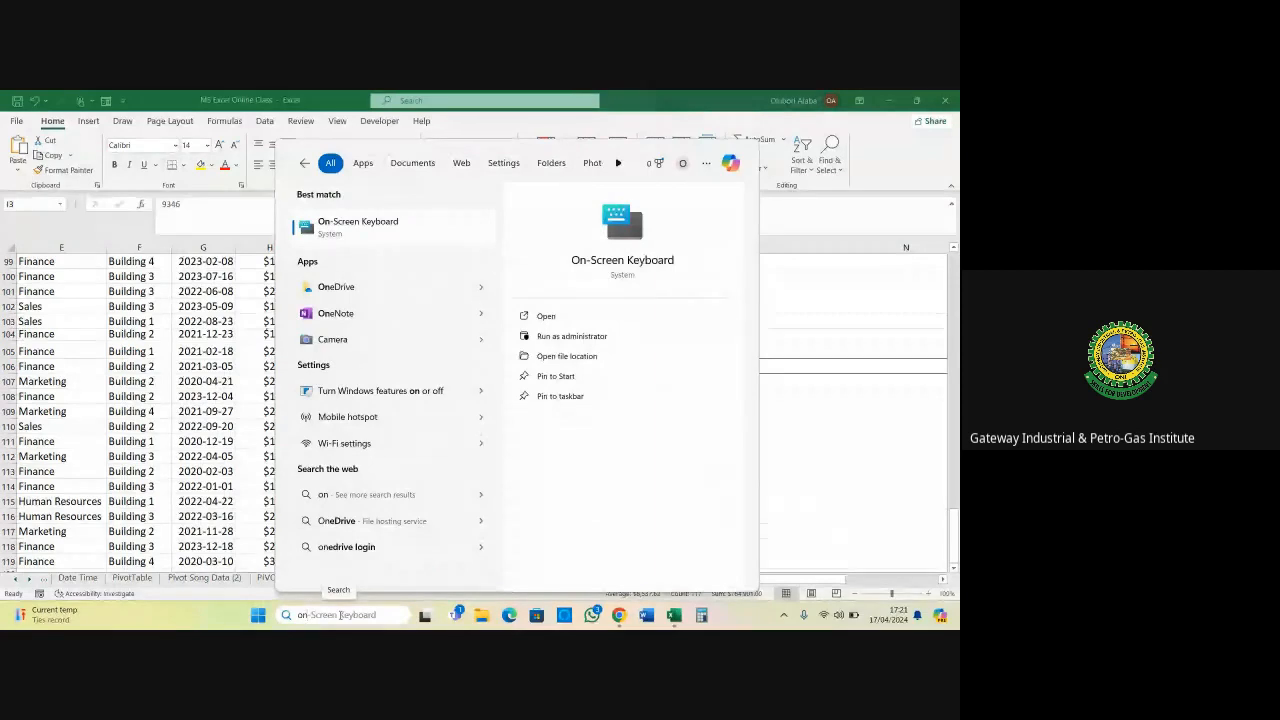
pyautogui.click(363, 233)
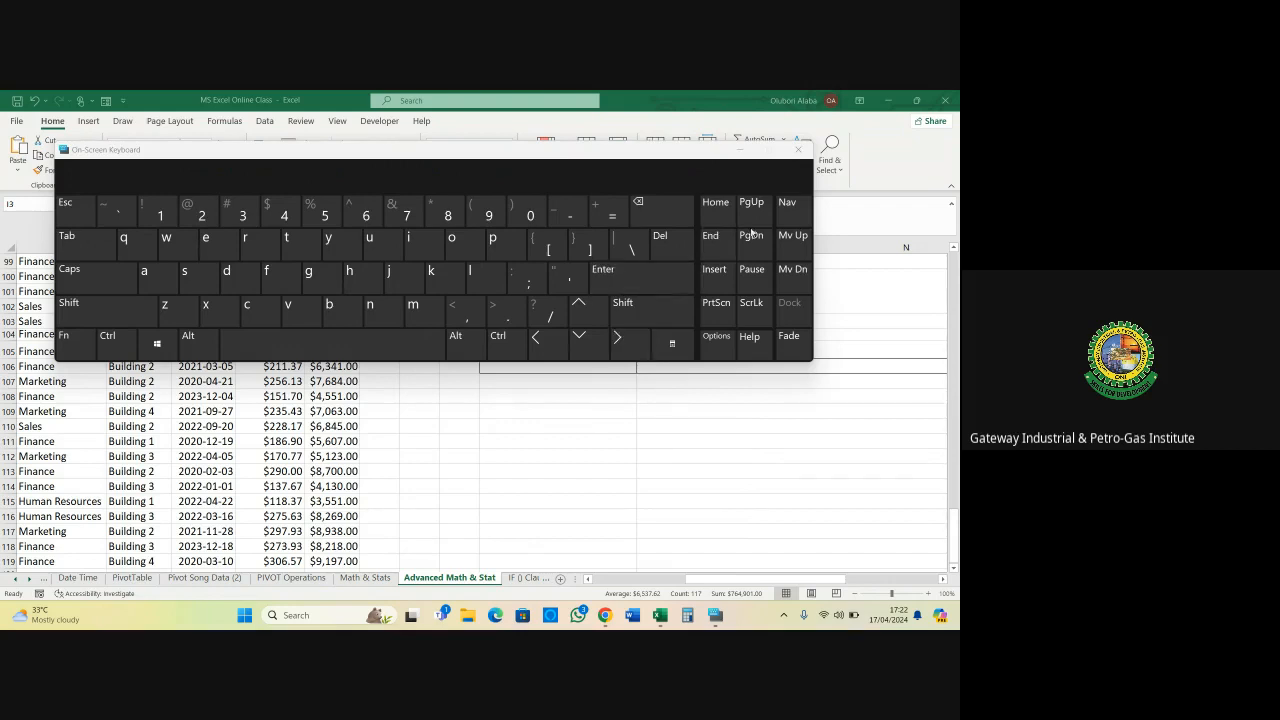
pyautogui.click(797, 151)
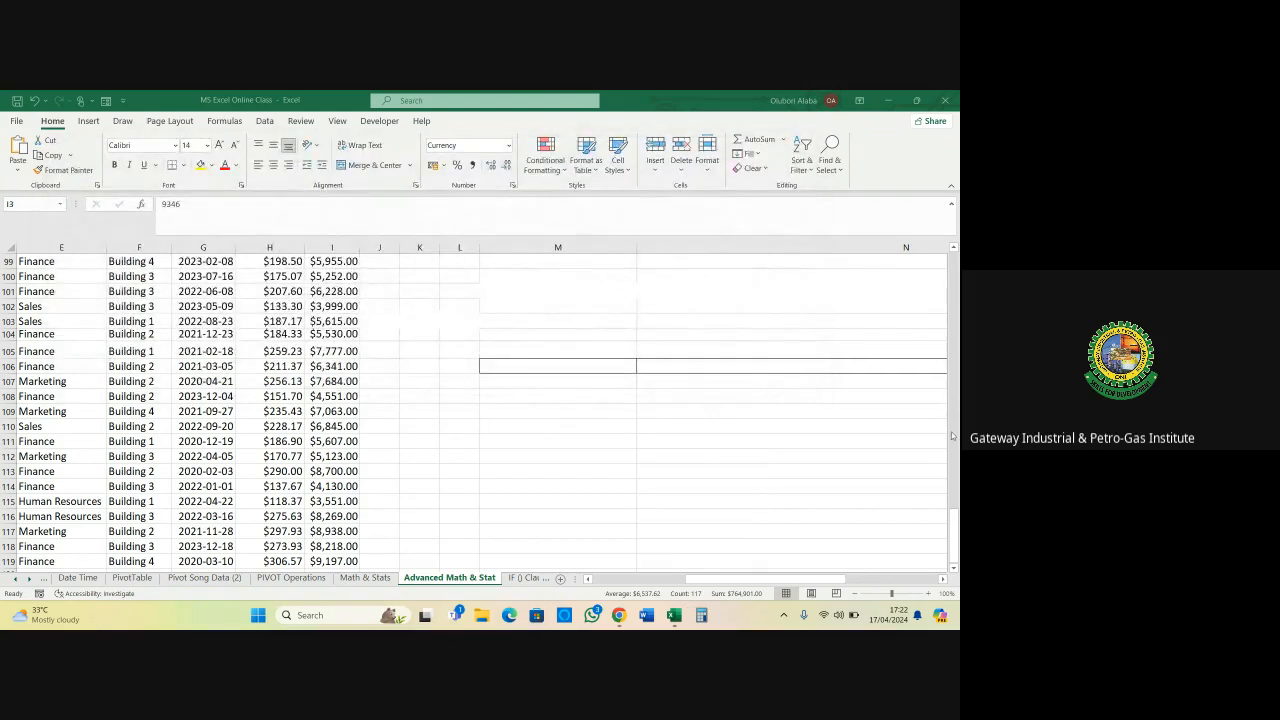
# Try to enter the COUNTIFS formula in N18 without quotation marks around the <150 criterion
pyautogui.moveTo(954, 532); pyautogui.dragTo(957, 269)
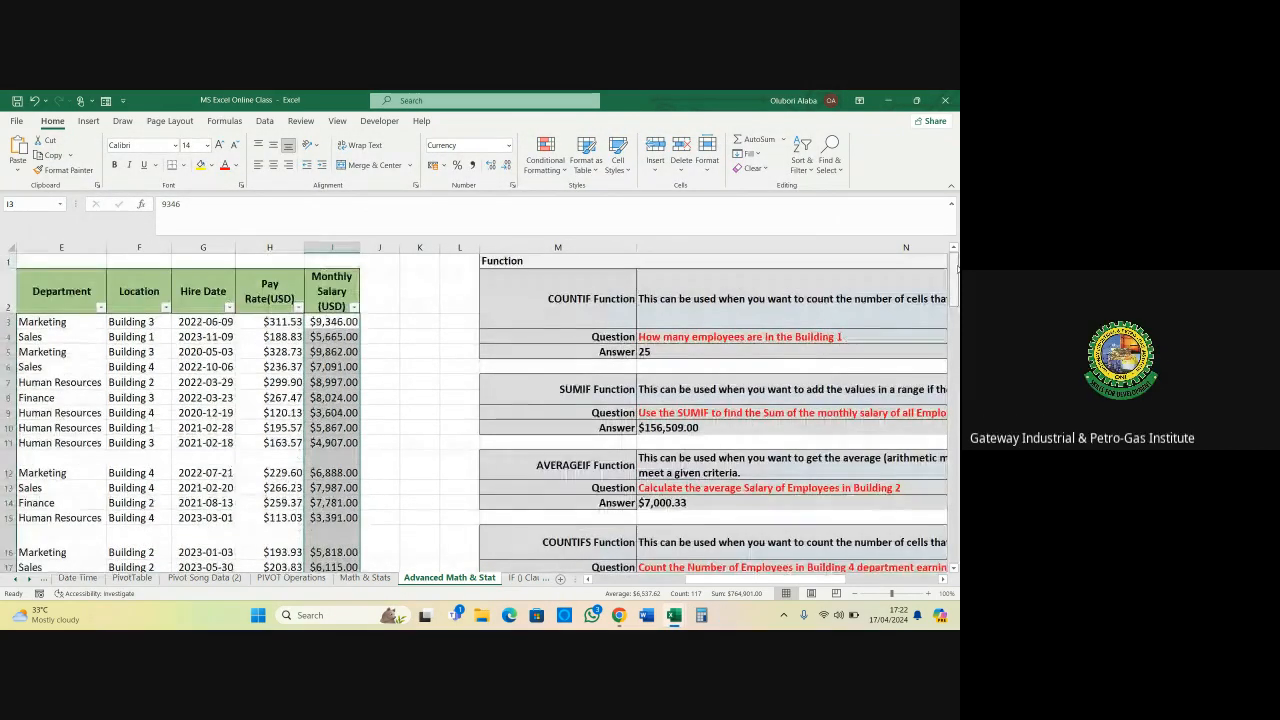
pyautogui.moveTo(745, 578); pyautogui.dragTo(796, 578)
pyautogui.scroll(-1, 751, 524)
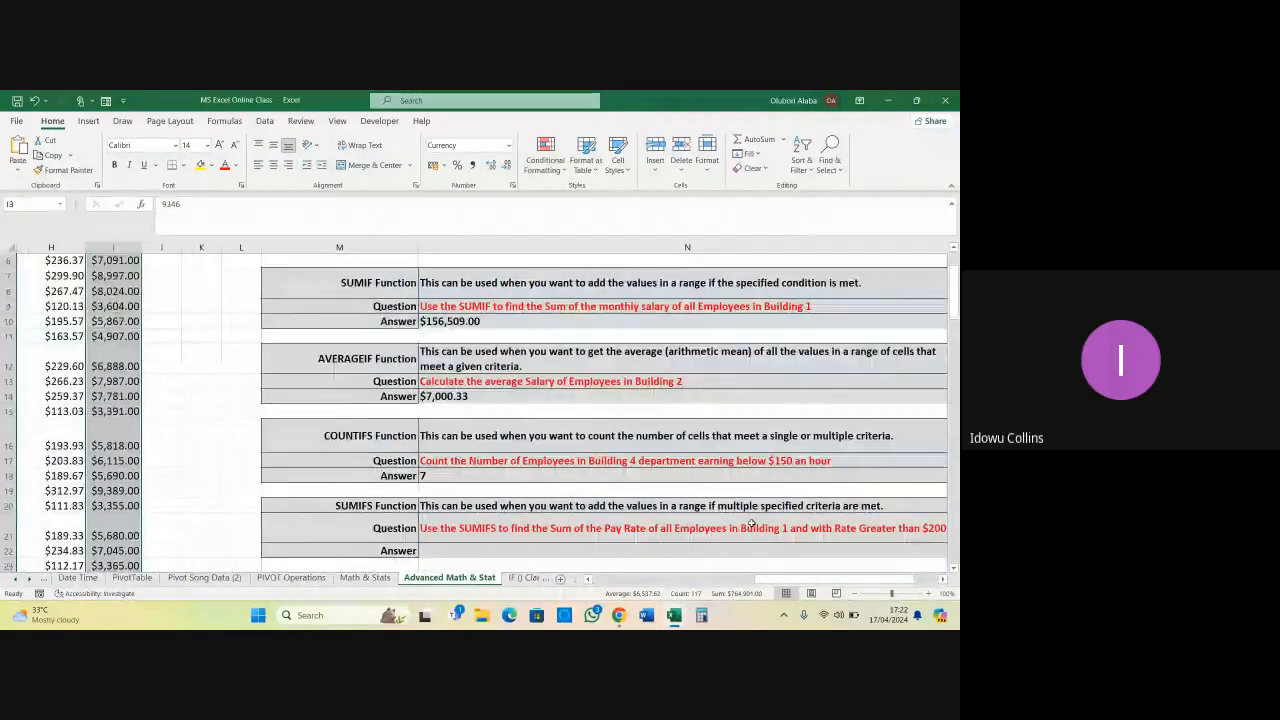
pyautogui.scroll(-1, 751, 524)
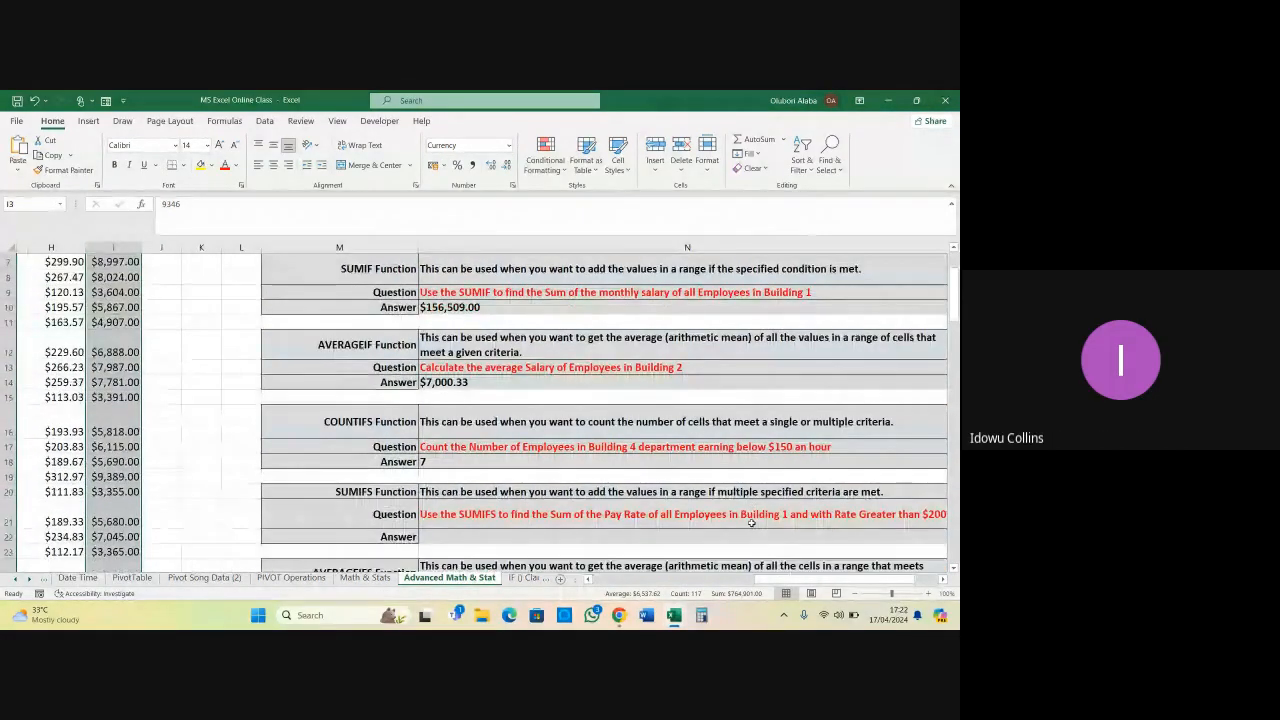
pyautogui.click(299, 480)
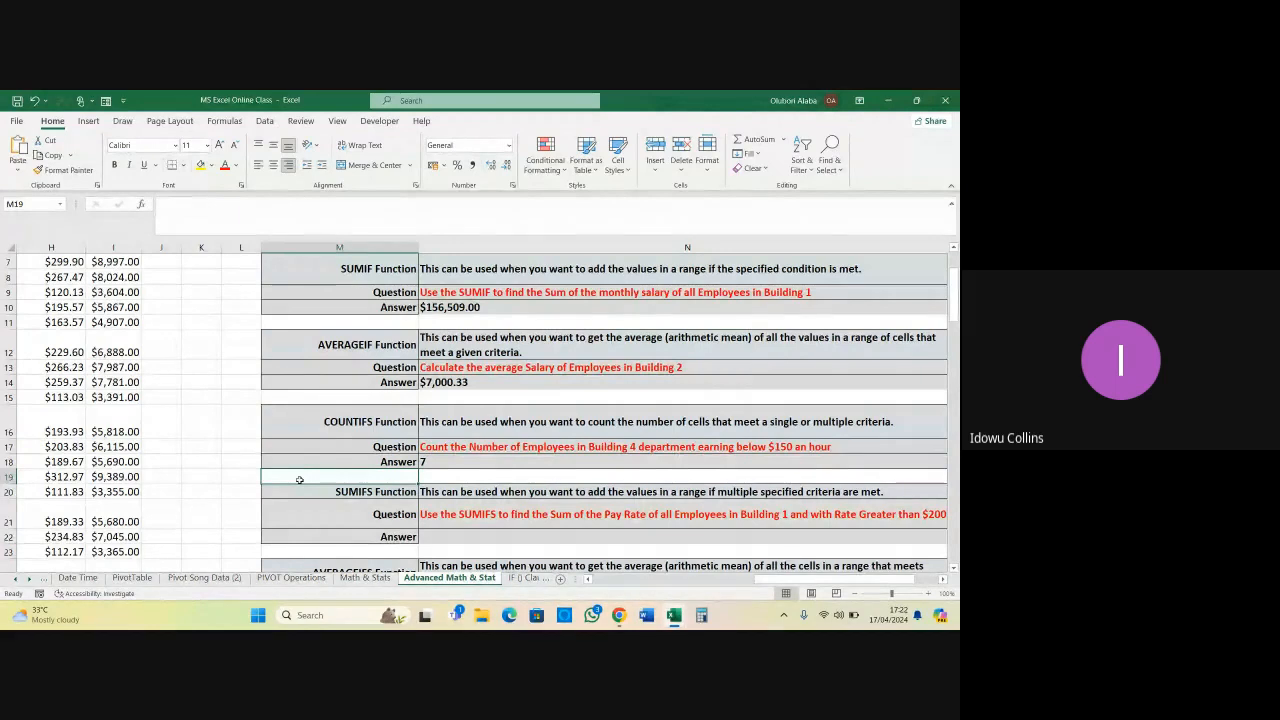
pyautogui.scroll(2, 307, 479)
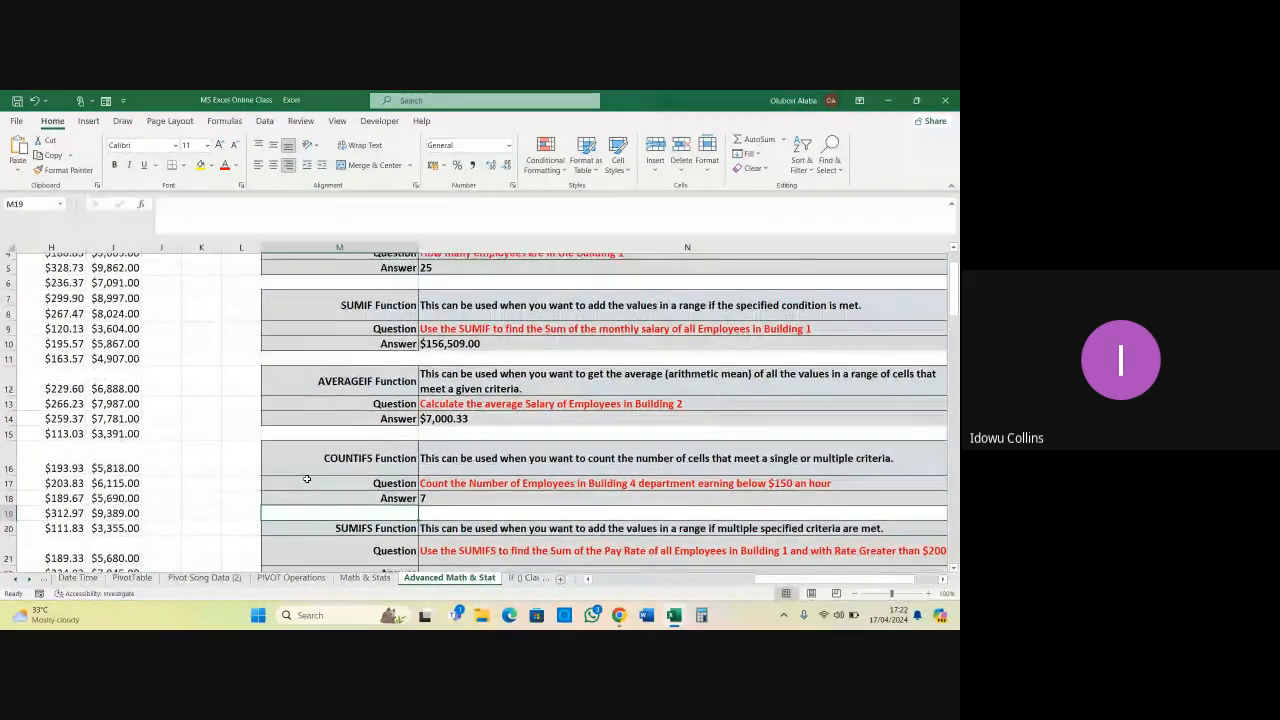
pyautogui.scroll(-2, 307, 479)
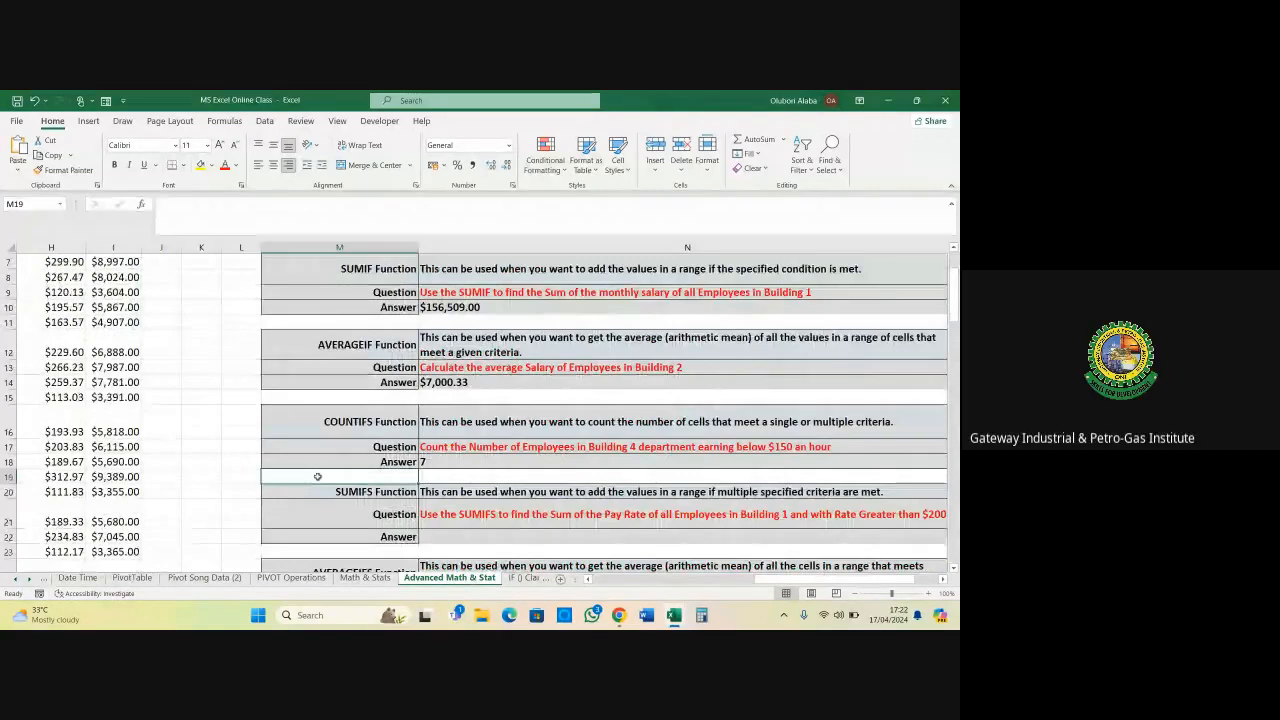
pyautogui.click(443, 458)
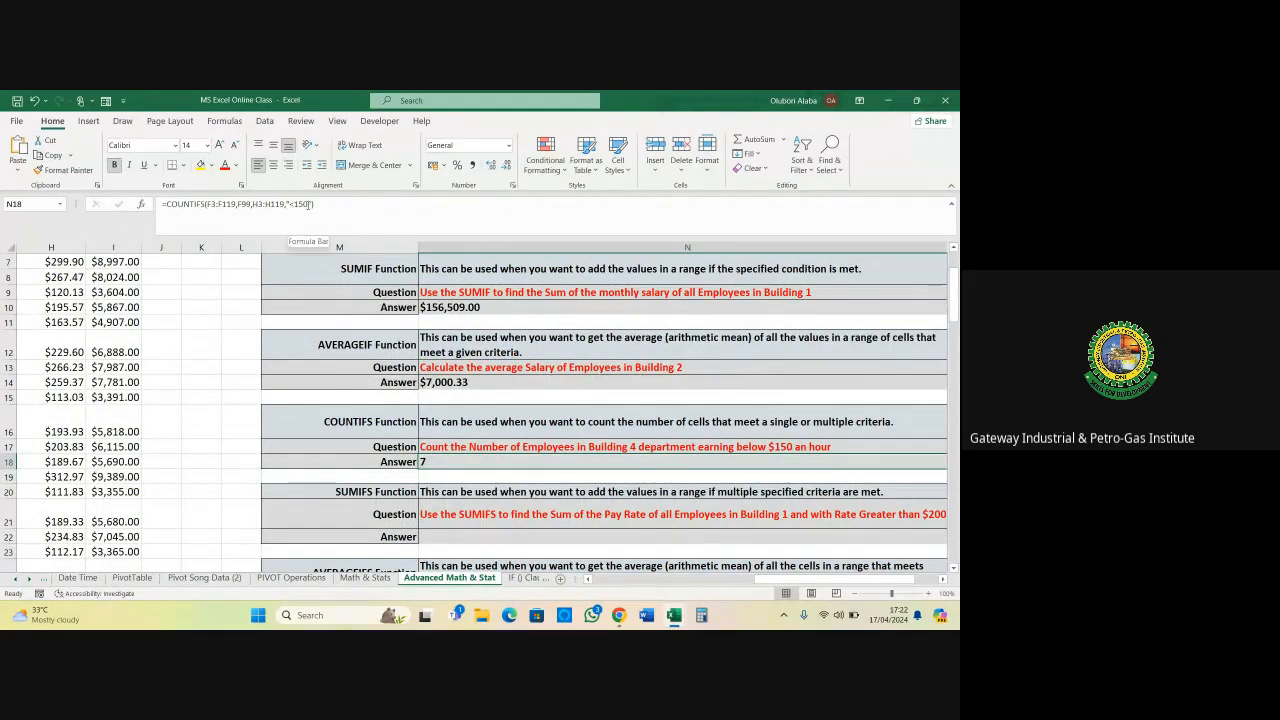
pyautogui.click(289, 205)
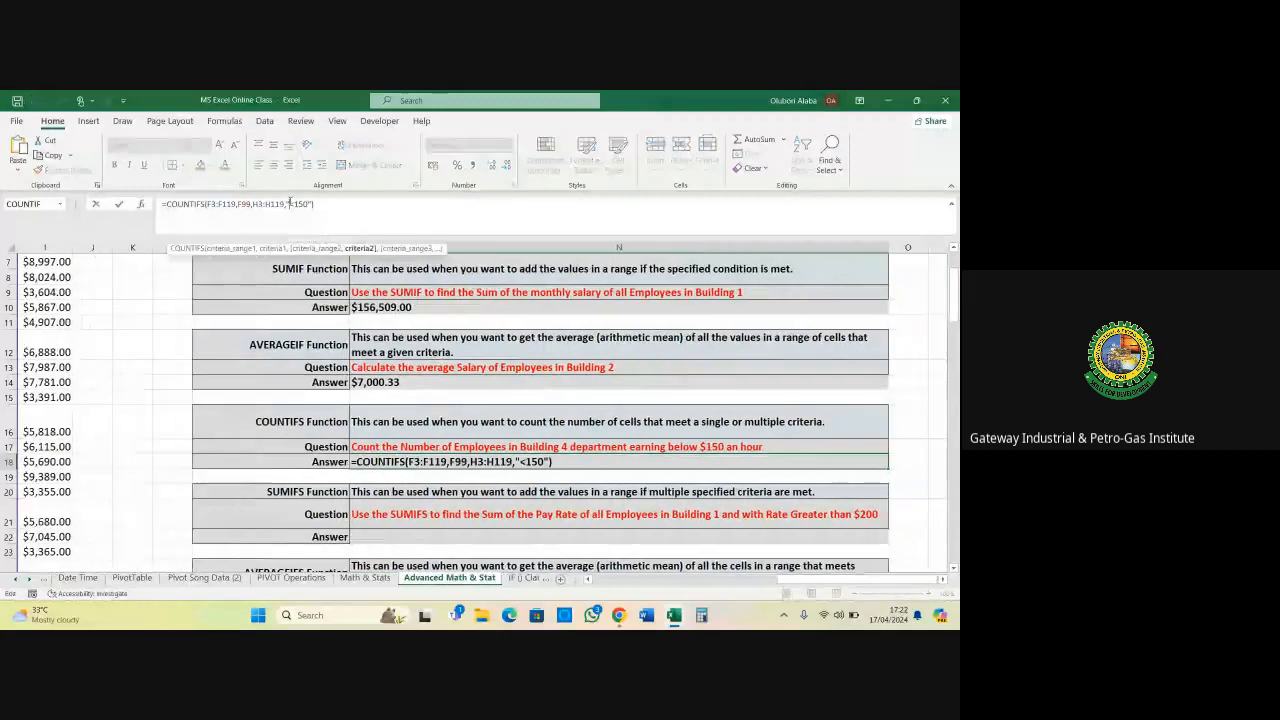
pyautogui.press('BackSpace')
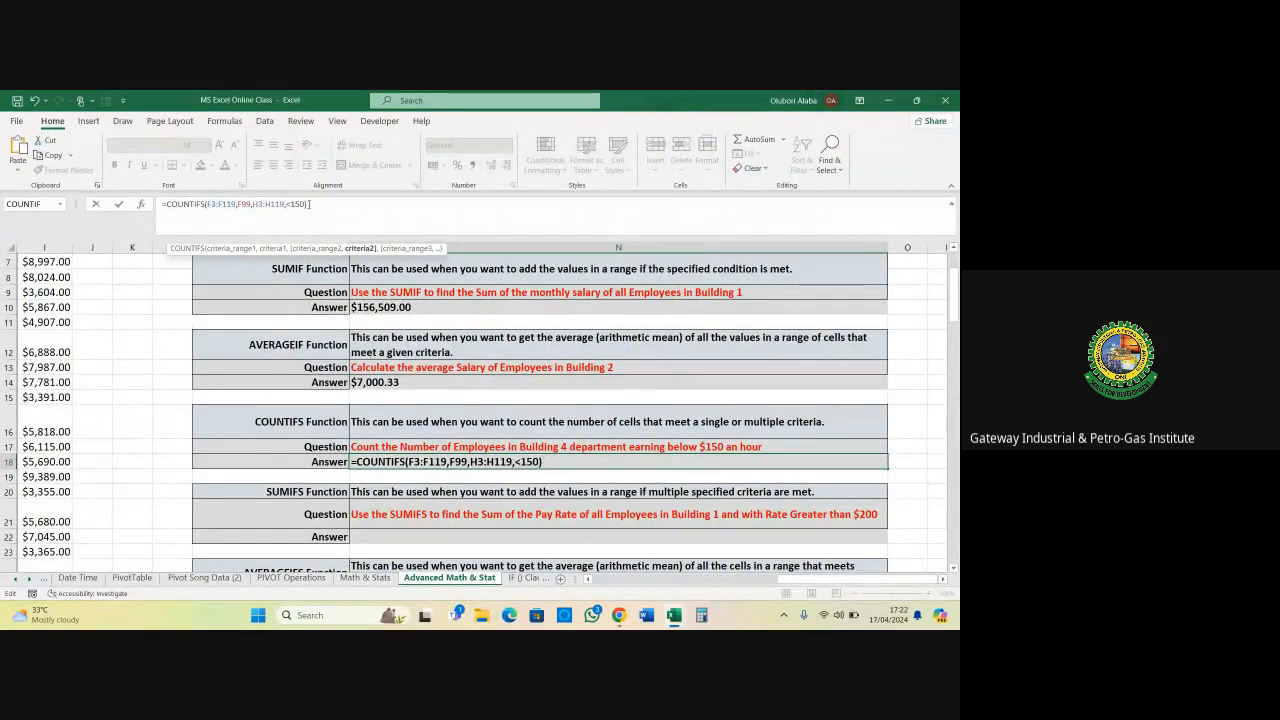
pyautogui.press('BackSpace')
pyautogui.press('Return')
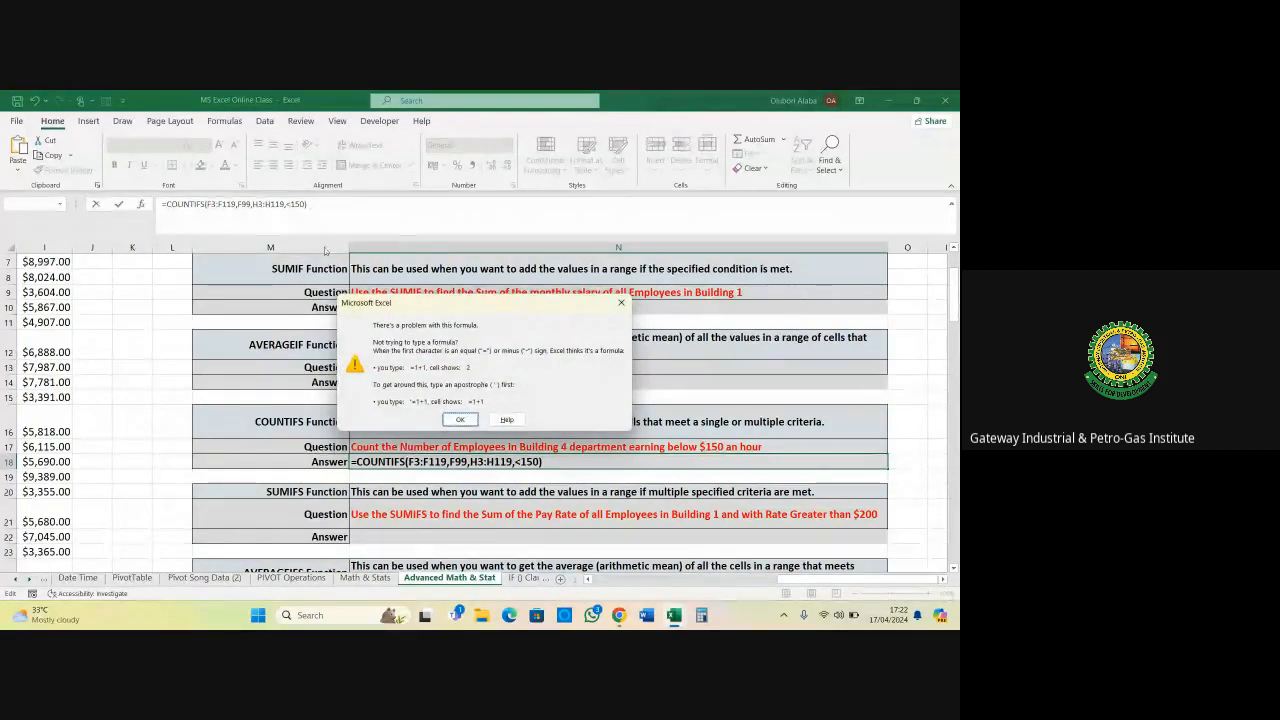
pyautogui.click(620, 299)
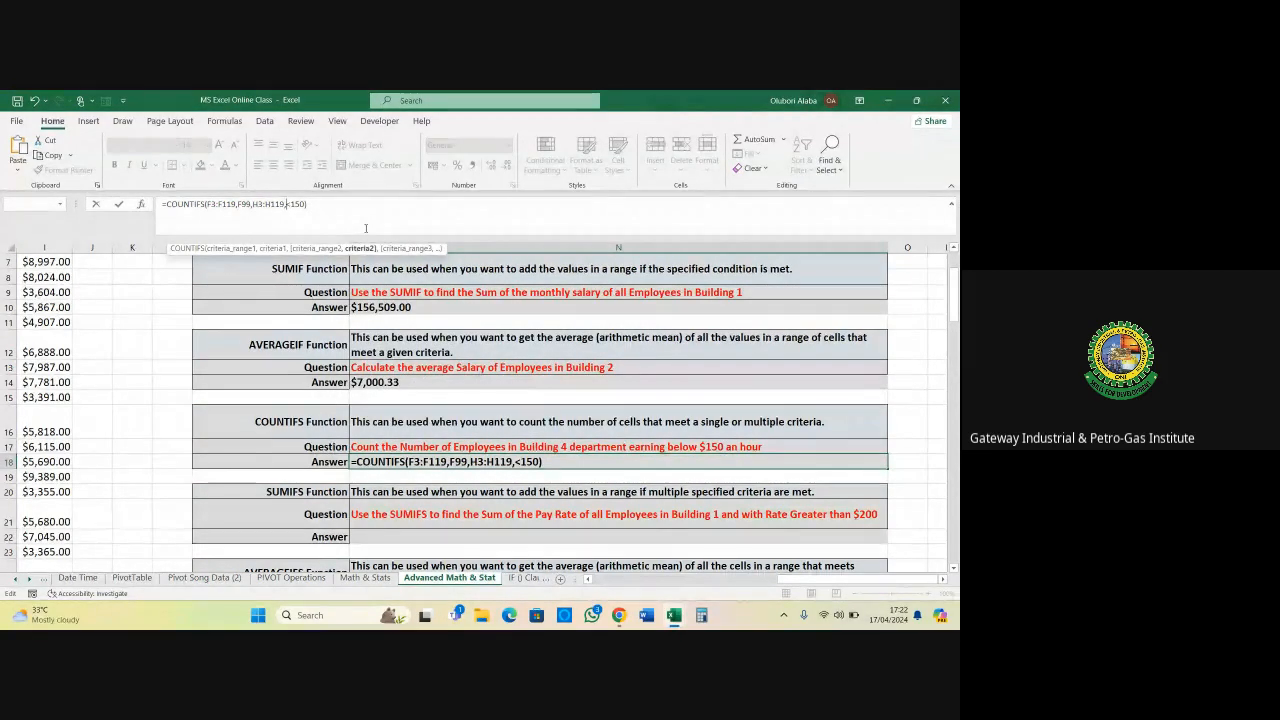
# Put the quotation marks back around <150 in the COUNTIFS formula in N18 and enter it
pyautogui.write('"')
pyautogui.write('"')
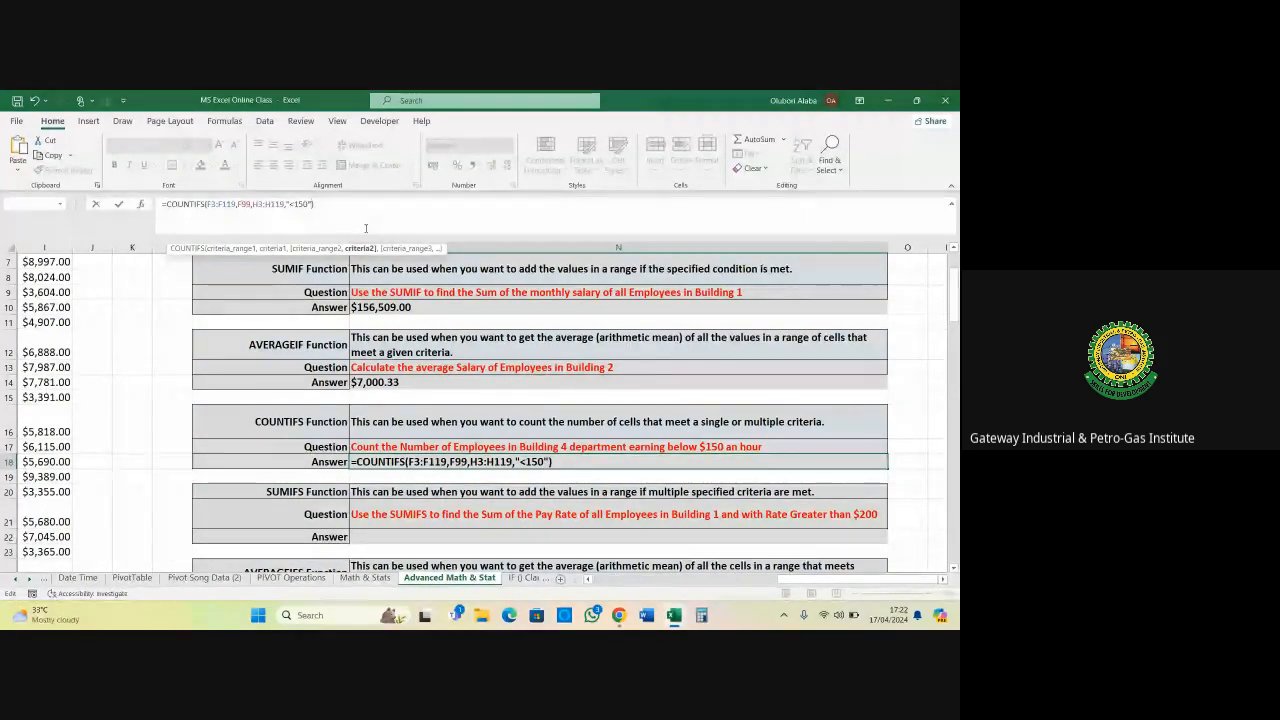
pyautogui.press('Return')
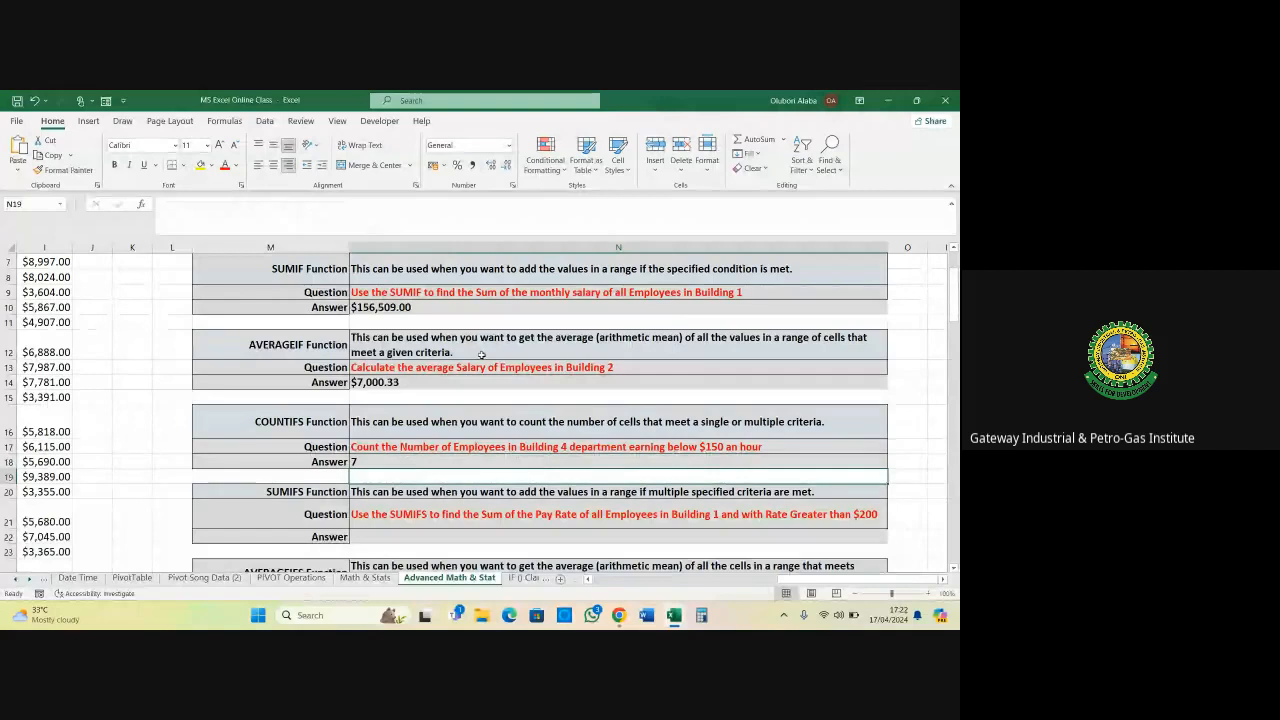
# Start a SUMIFS formula in the SUMIFS answer cell N22
pyautogui.scroll(-1, 432, 393)
pyautogui.scroll(-2, 432, 393)
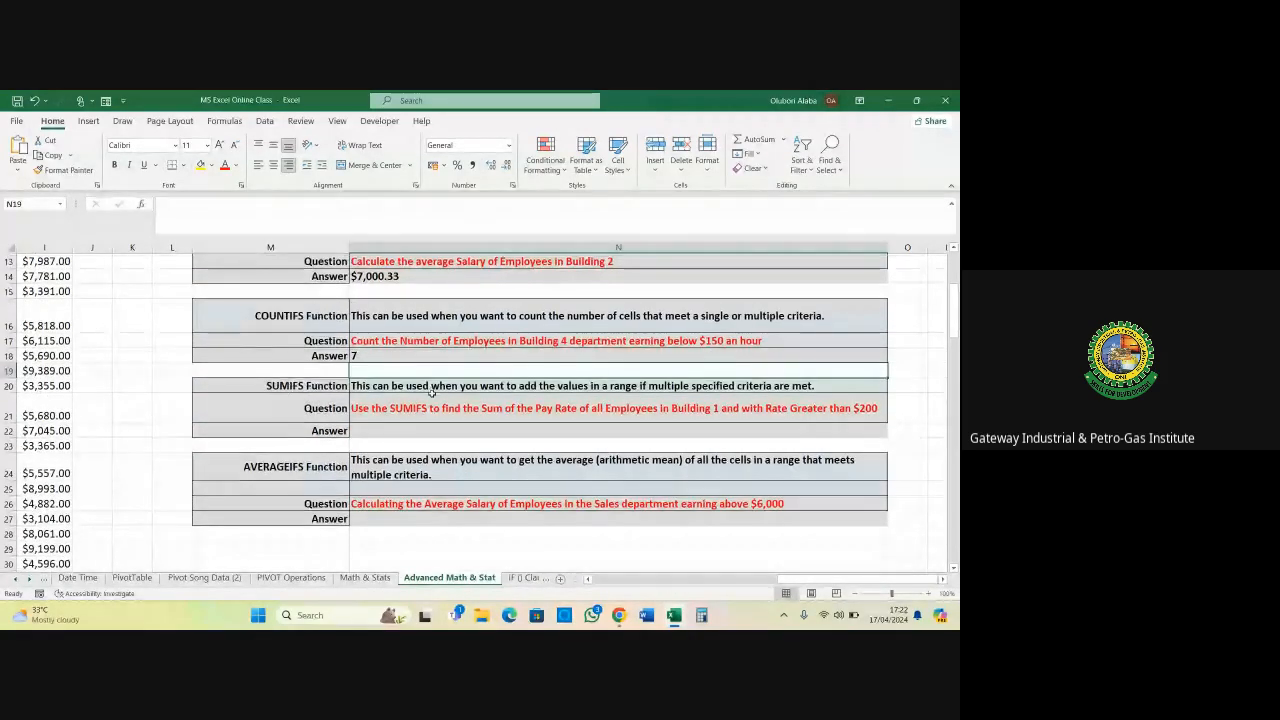
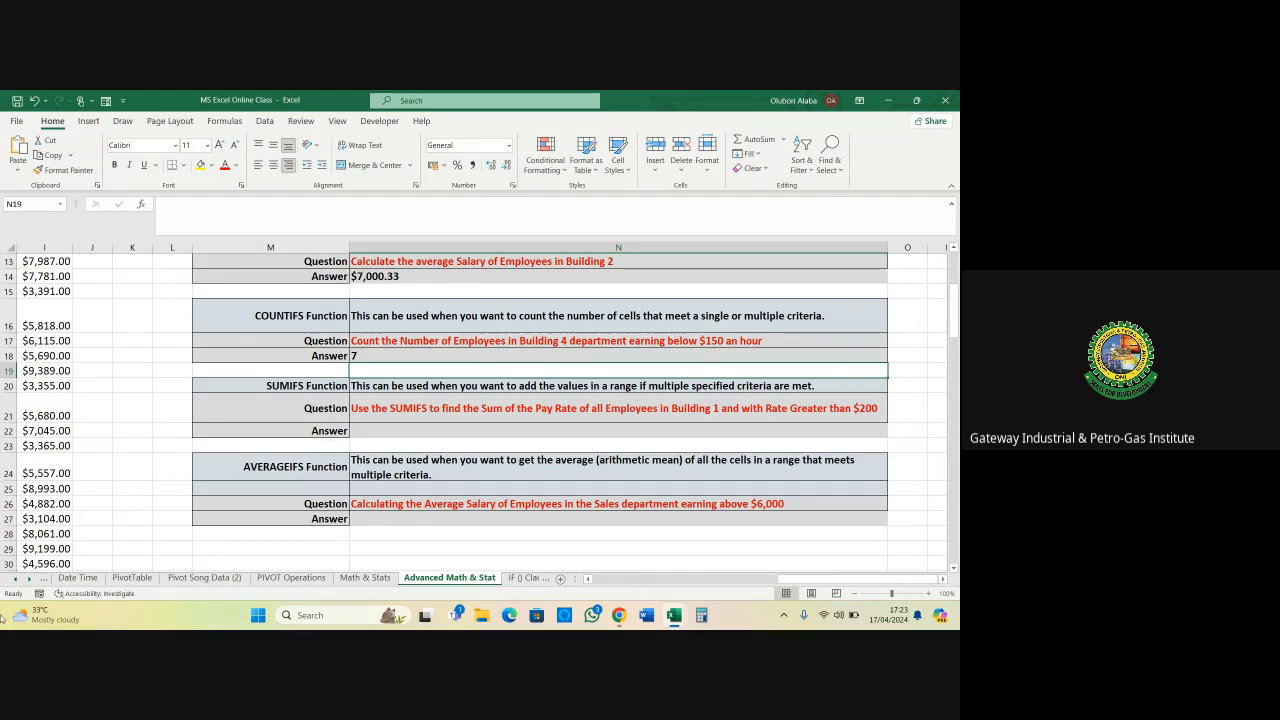
pyautogui.click(404, 431)
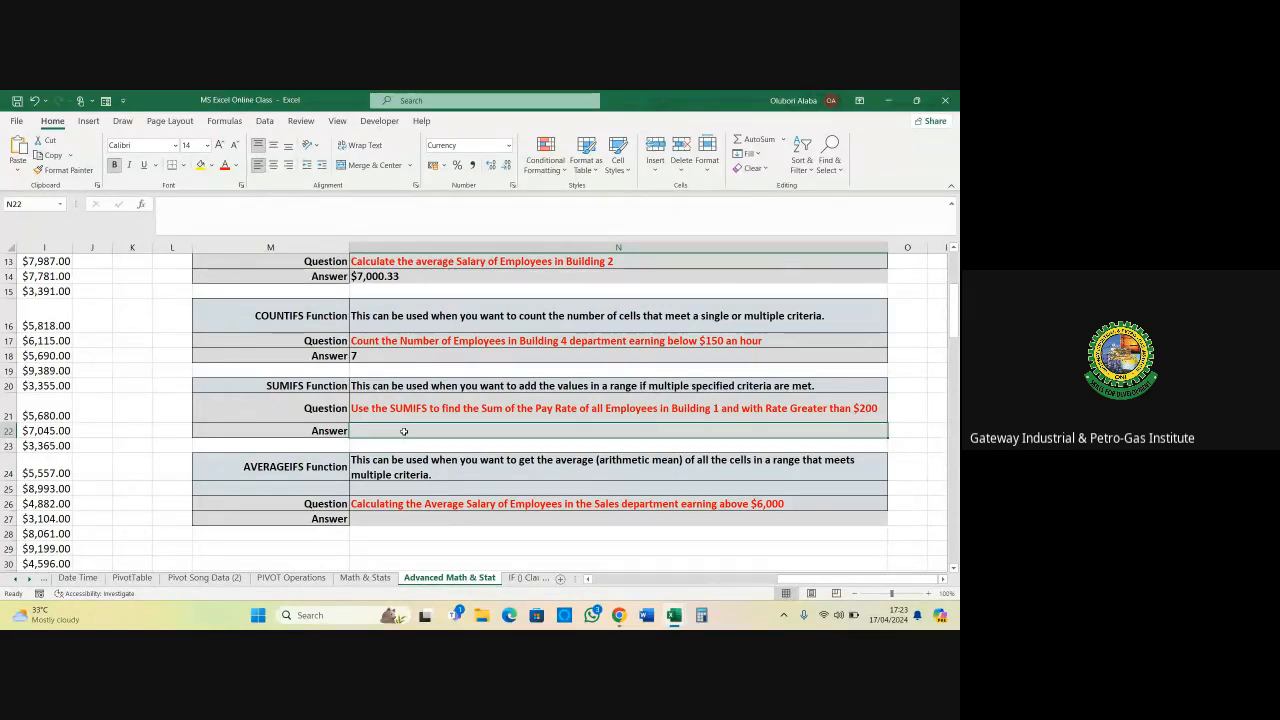
pyautogui.write('=s')
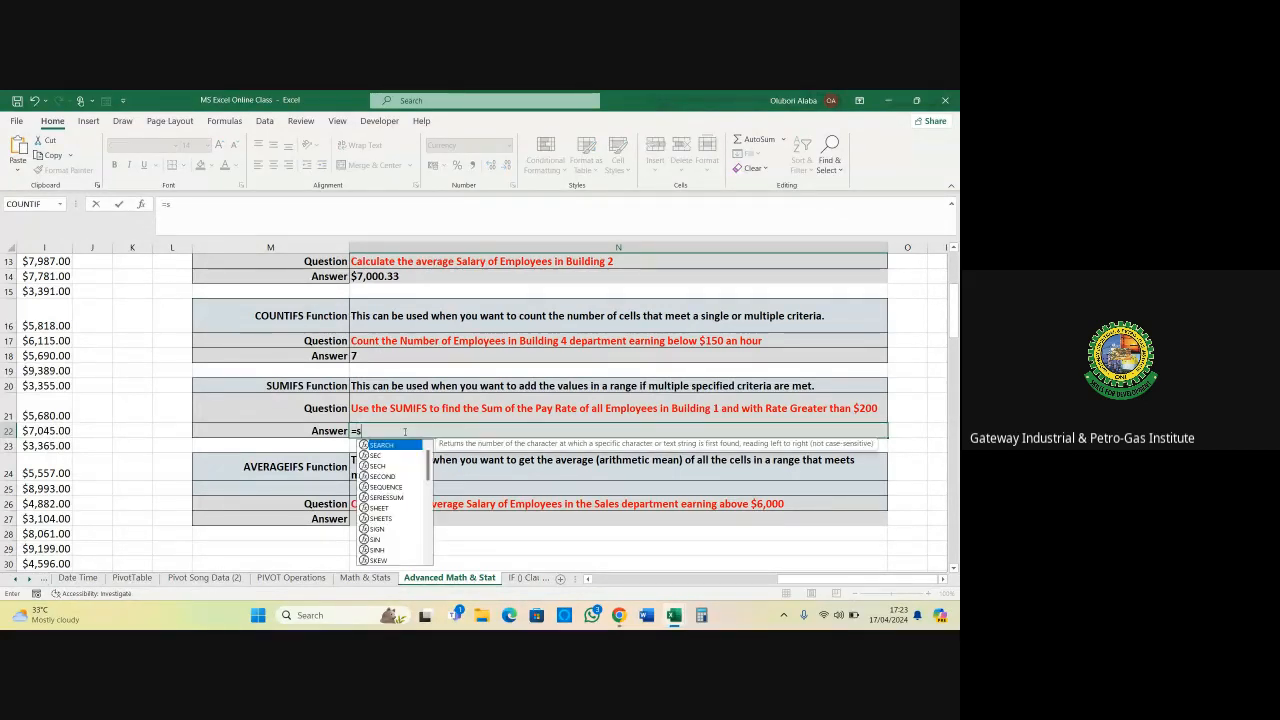
pyautogui.write('umif')
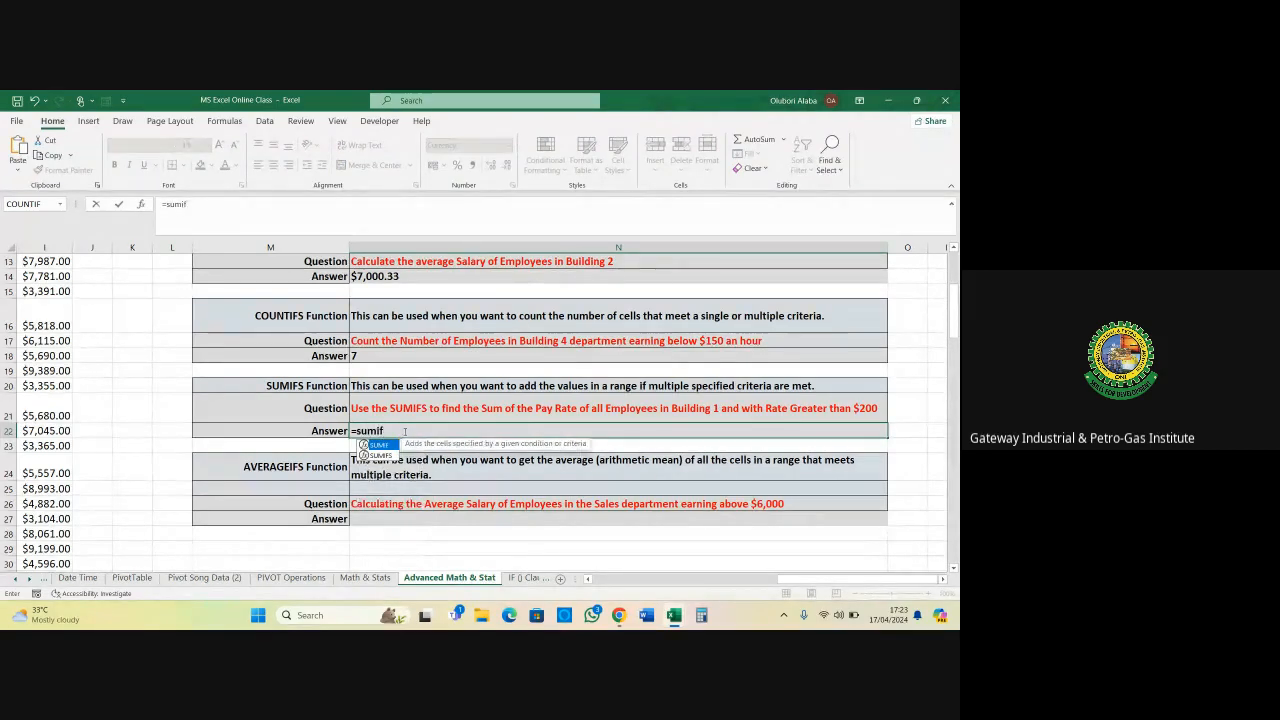
pyautogui.press('Tab')
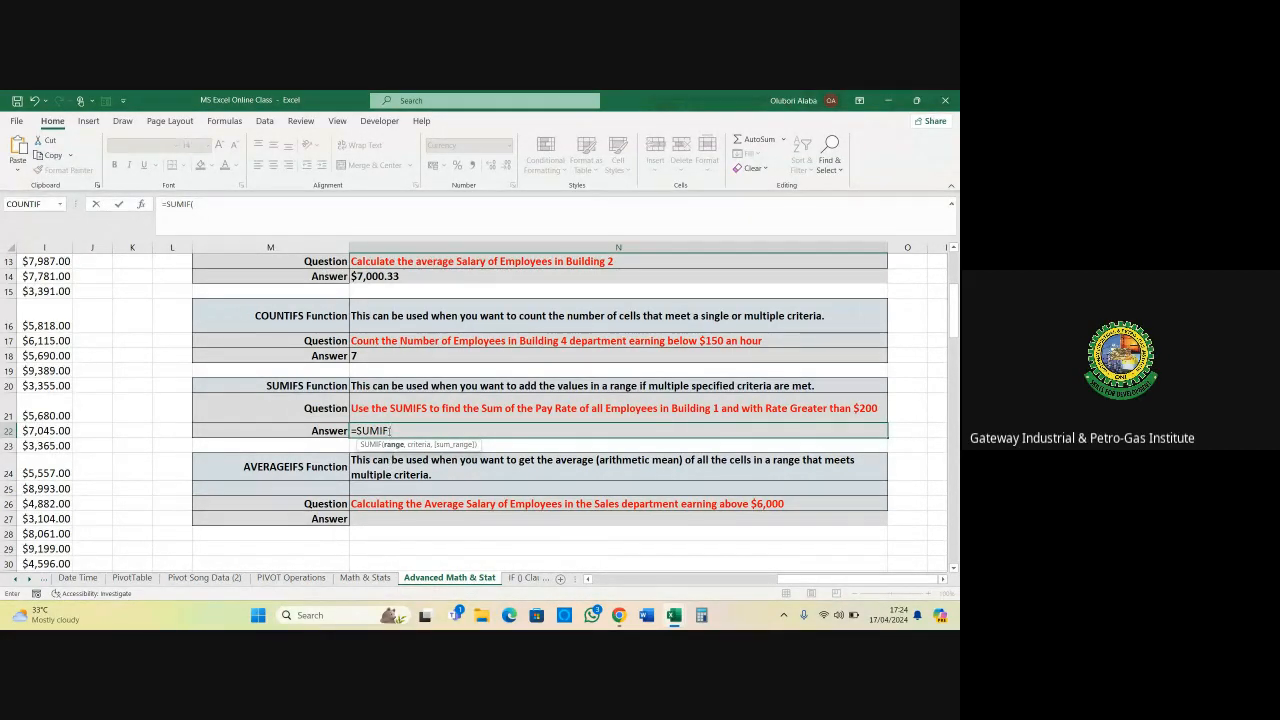
pyautogui.click(389, 431)
pyautogui.write('s')
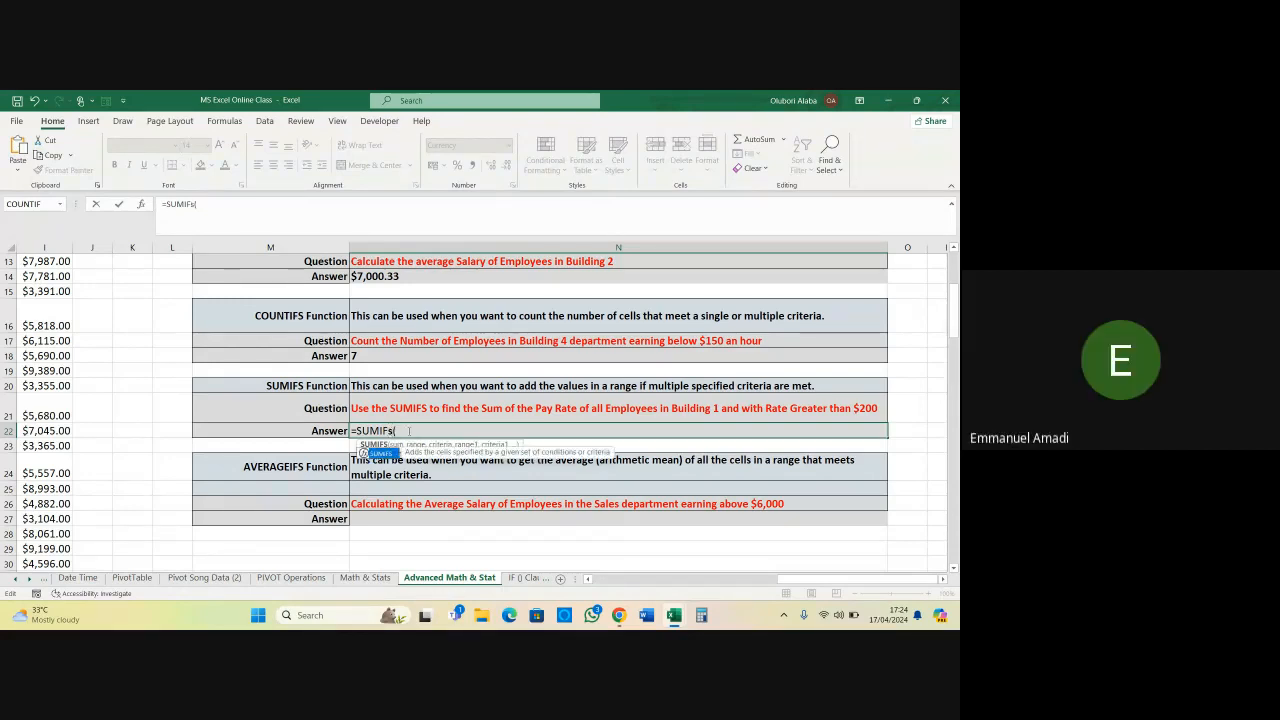
pyautogui.press('Tab')
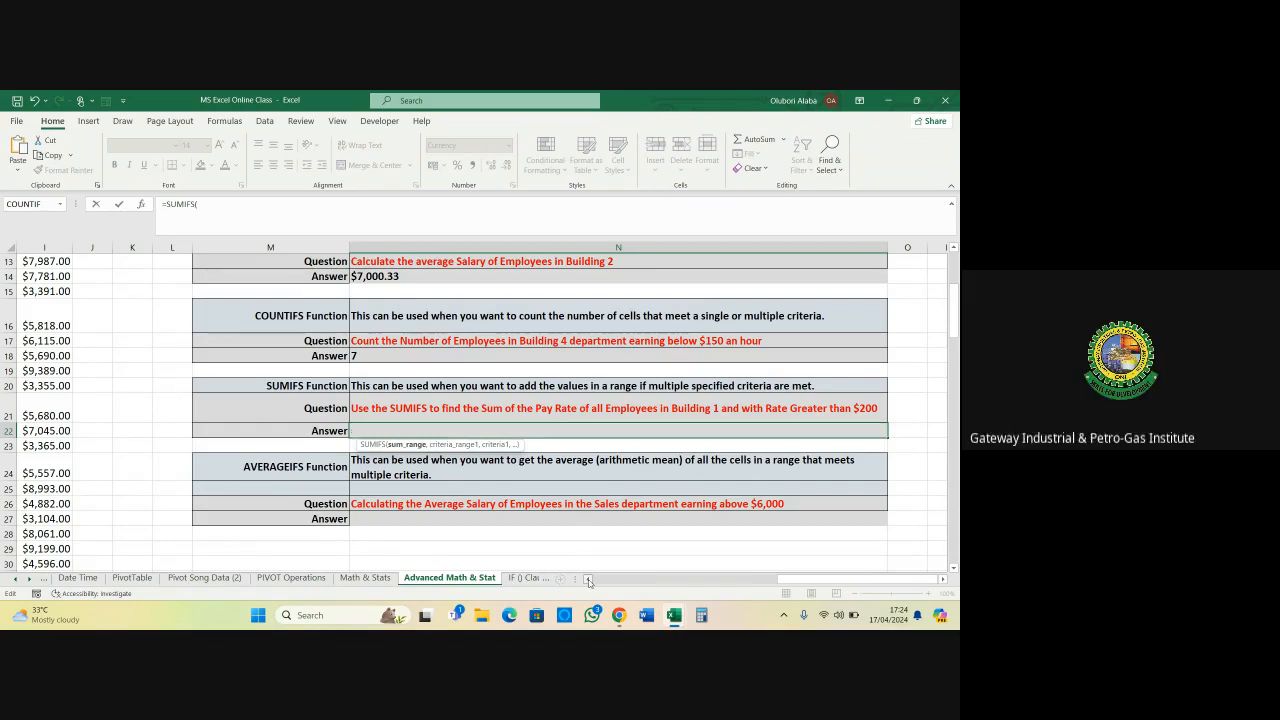
# Set the Pay Rate values H3:H119 as the sum range of the SUMIFS formula, followed by a comma
pyautogui.hscroll(-3, 457, 437)
pyautogui.scroll(3, 224, 428)
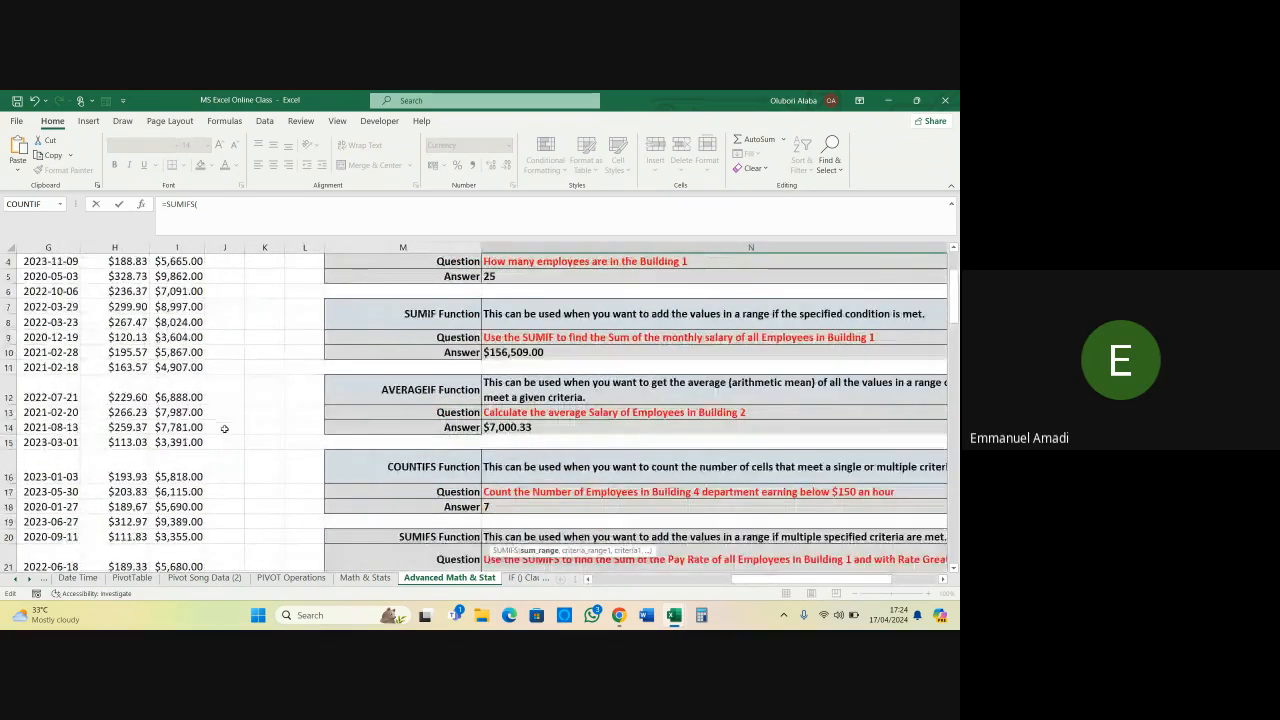
pyautogui.scroll(1, 224, 428)
pyautogui.click(122, 322)
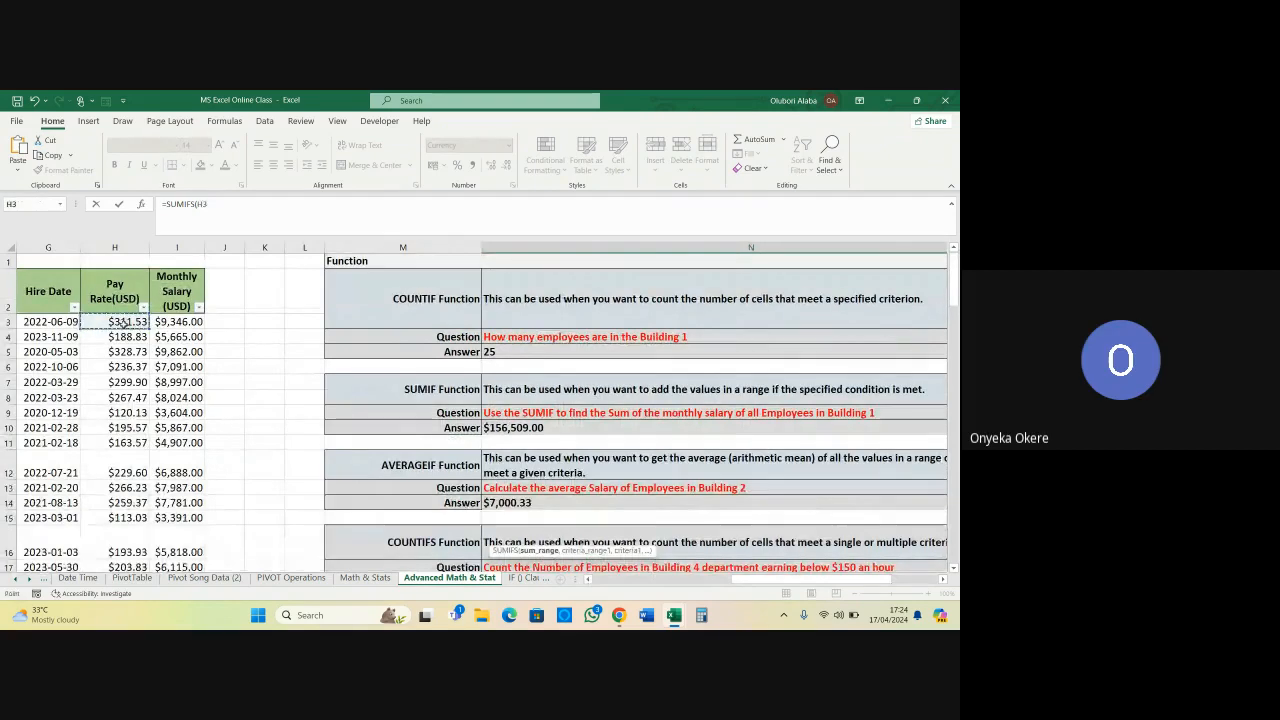
pyautogui.hotkey('ctrl', 'shift', 'Down')
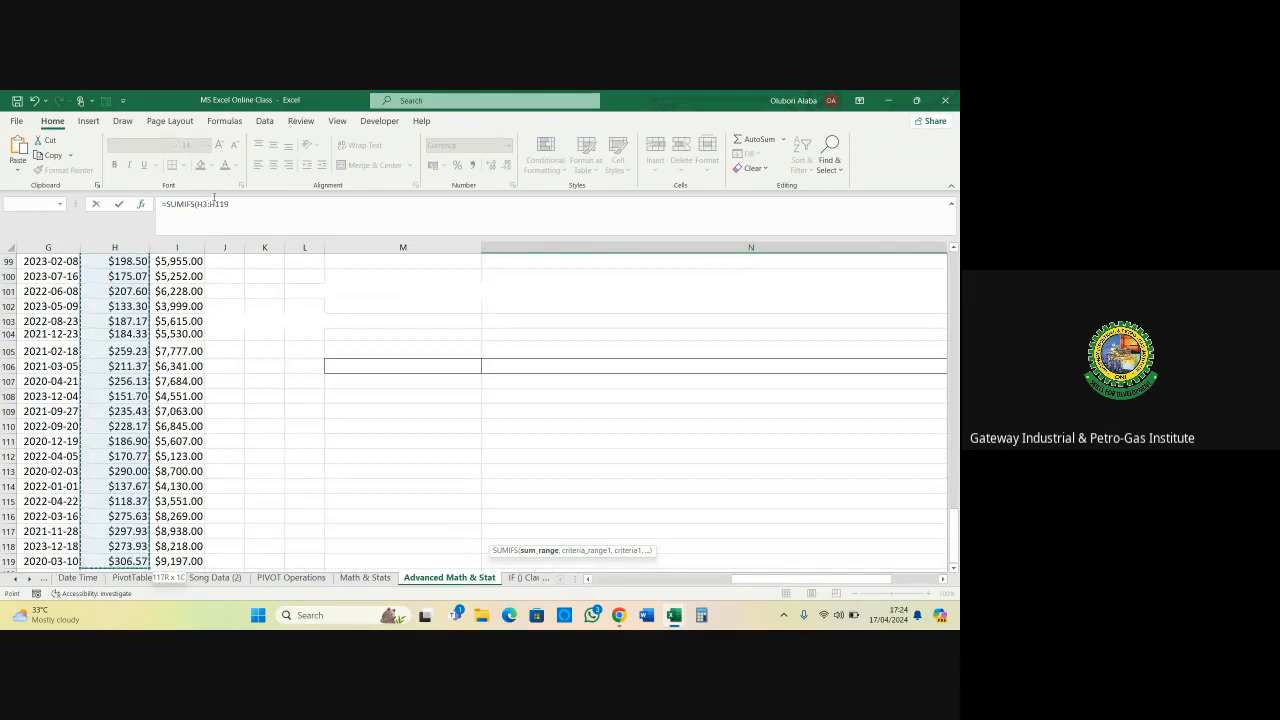
pyautogui.write(',')
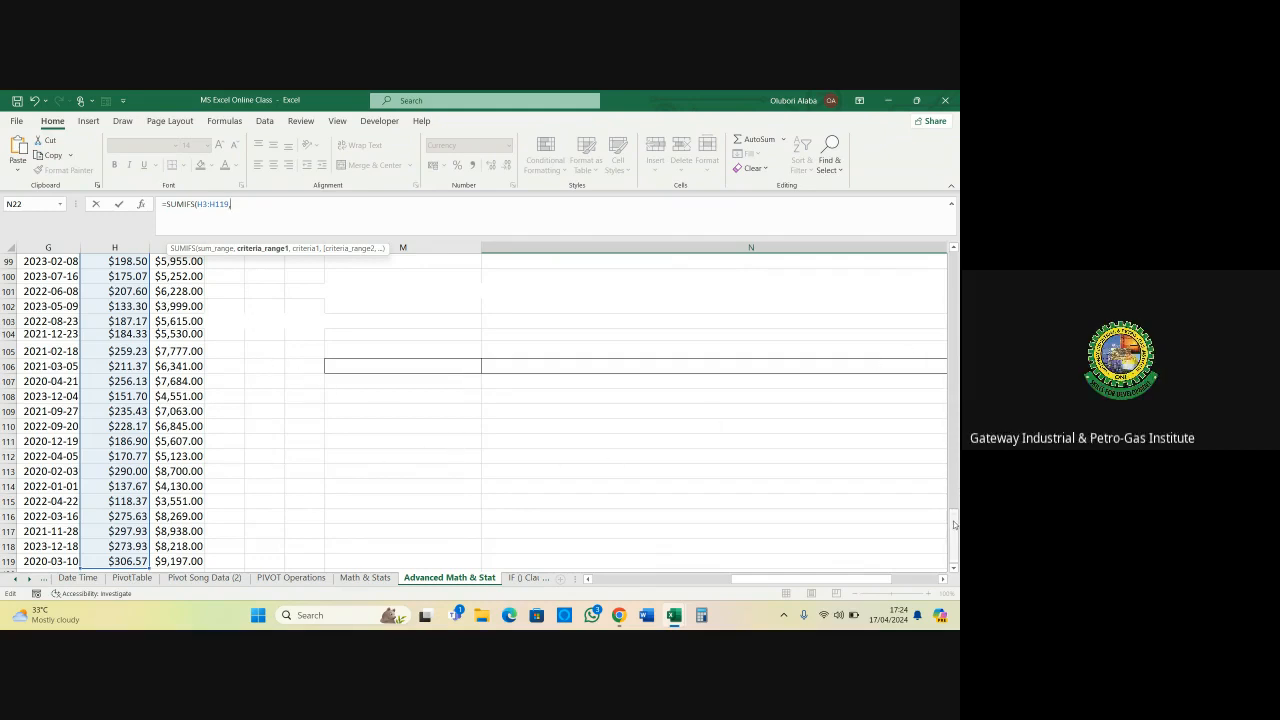
# Add the Location values F3:F119 as the first criteria range of the SUMIFS formula, with the Building 1 cell F103 as its criterion
pyautogui.moveTo(954, 520); pyautogui.dragTo(925, 292)
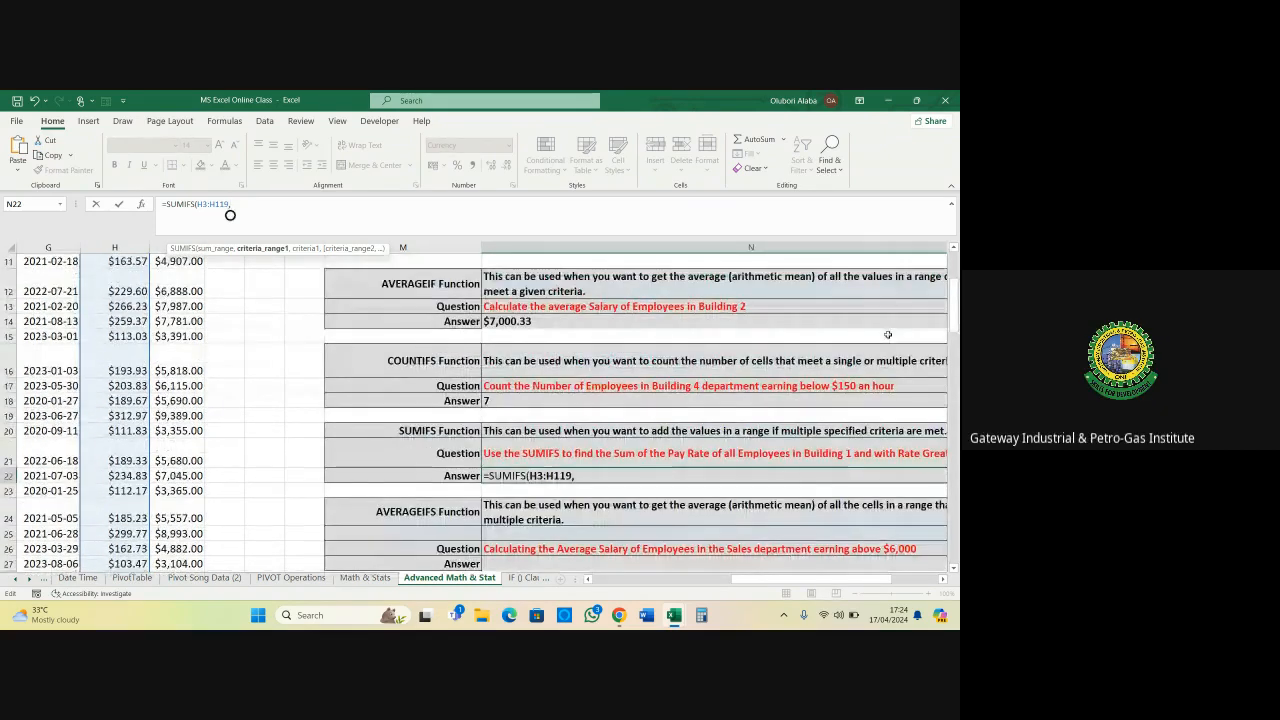
pyautogui.scroll(-1, 640, 484)
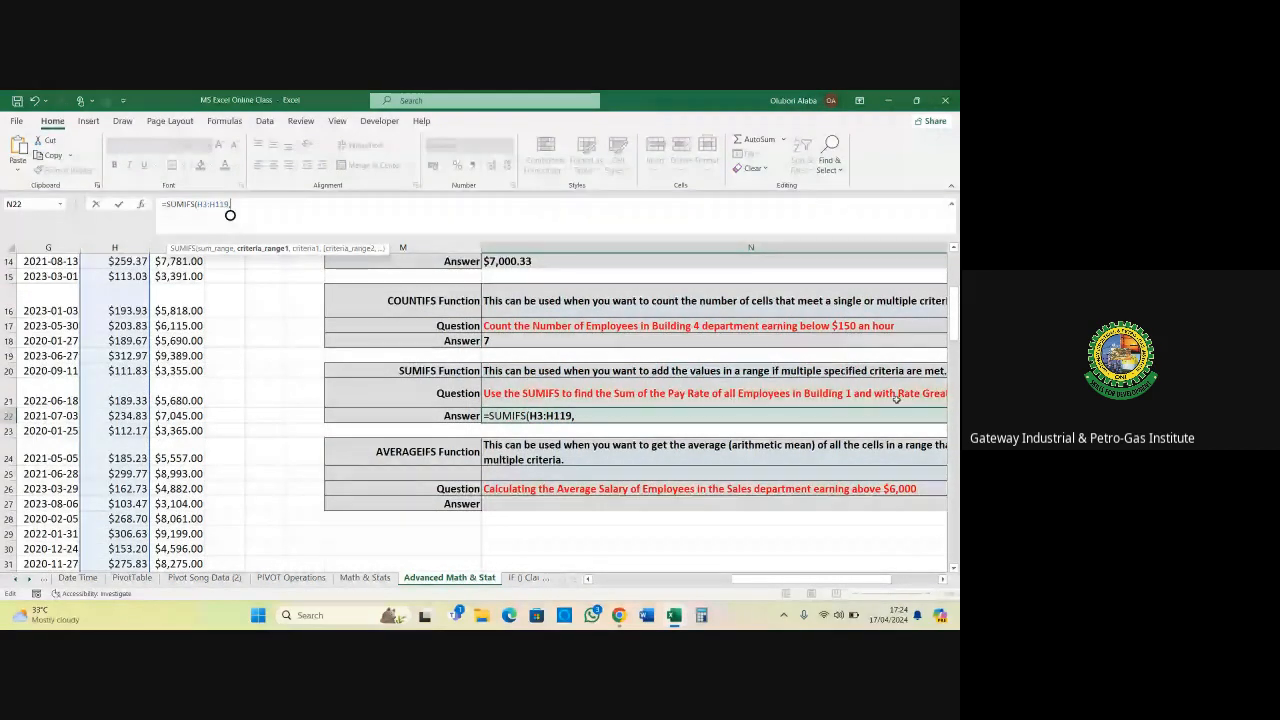
pyautogui.click(588, 579)
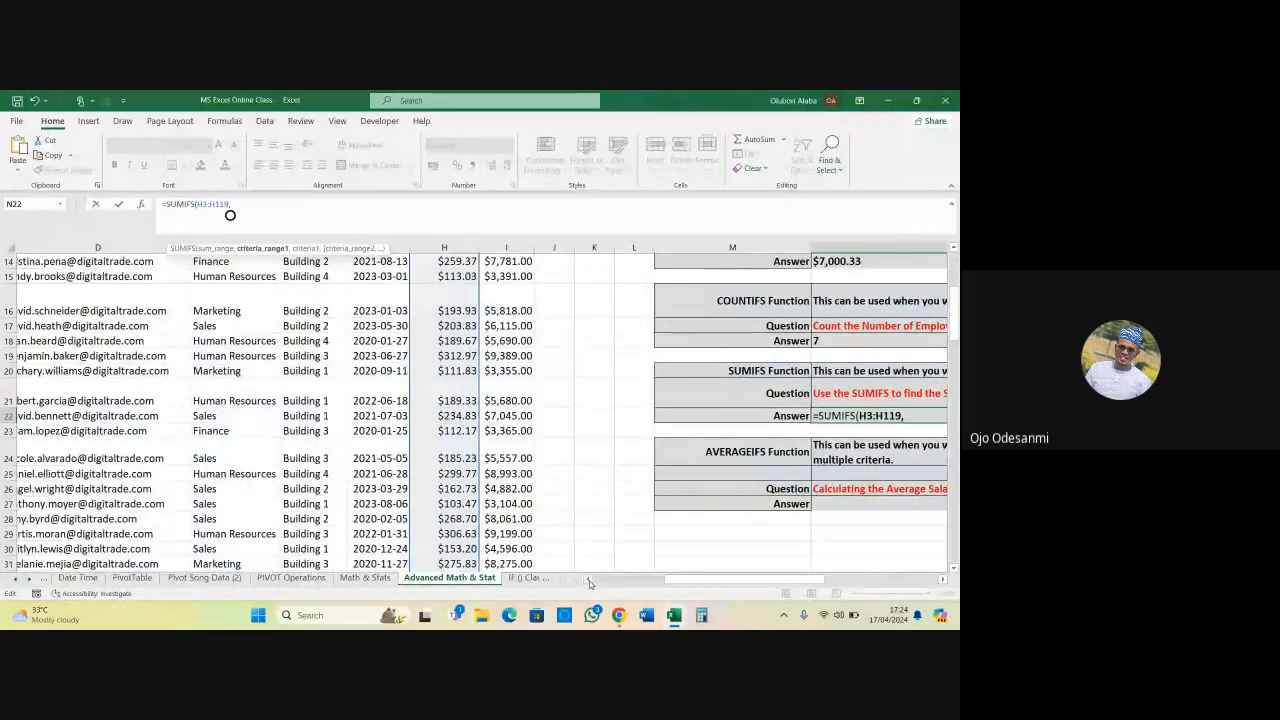
pyautogui.scroll(5, 388, 370)
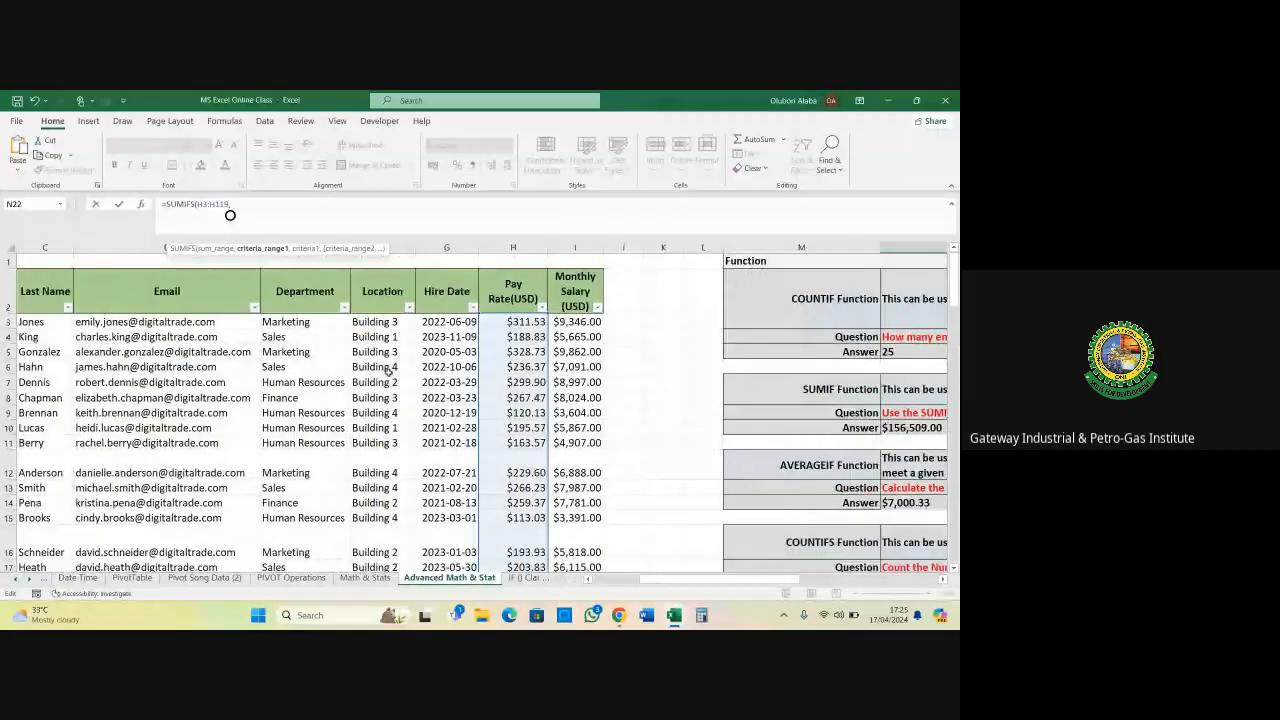
pyautogui.click(378, 319)
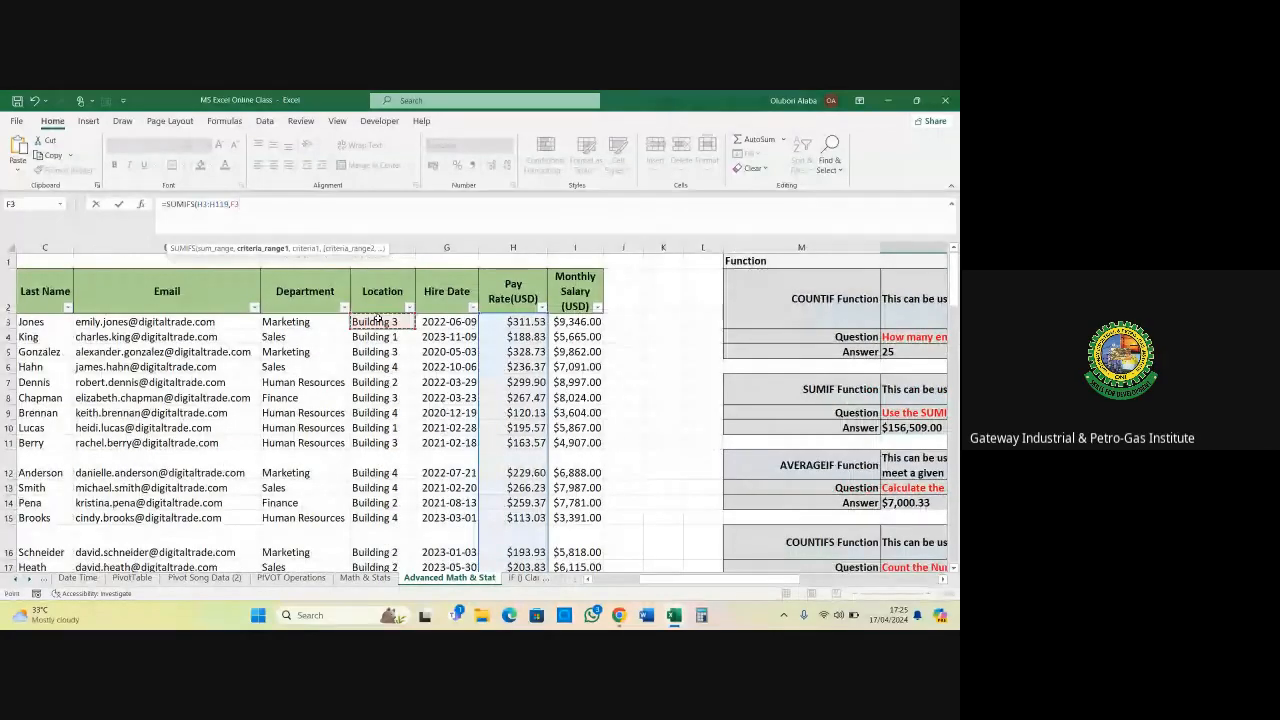
pyautogui.hotkey('ctrl', 'shift', 'Down')
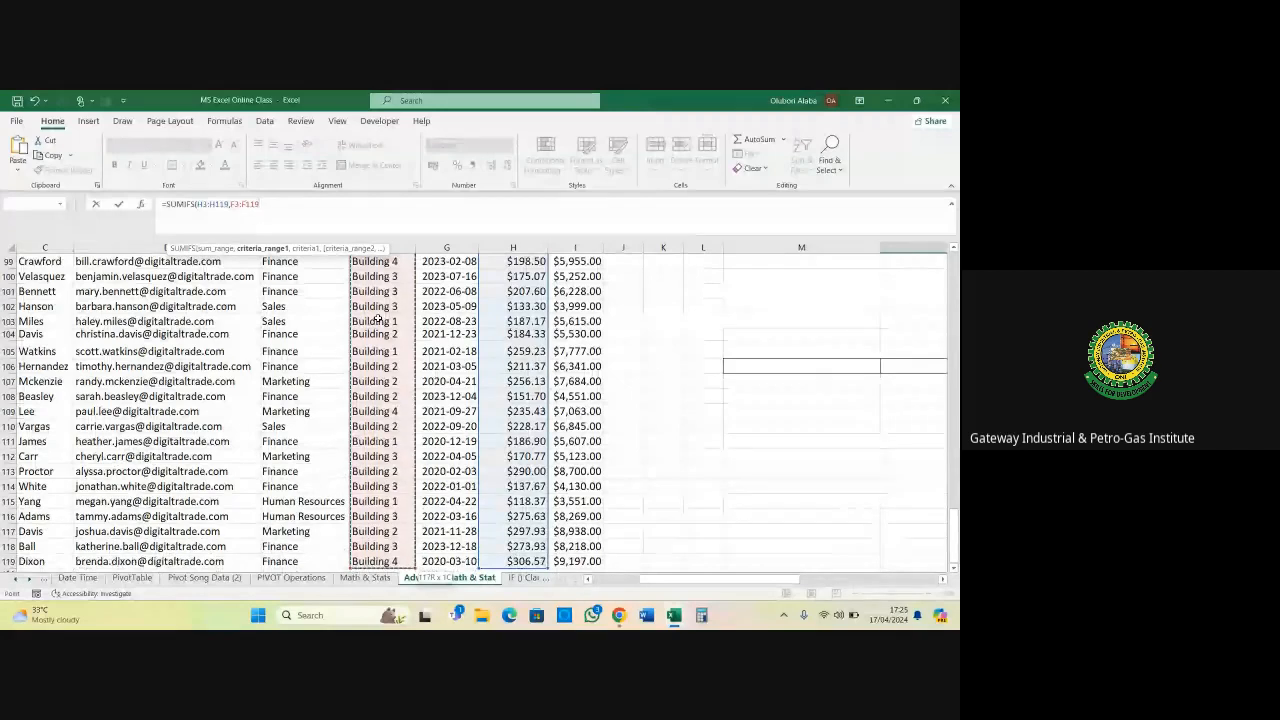
pyautogui.write(',')
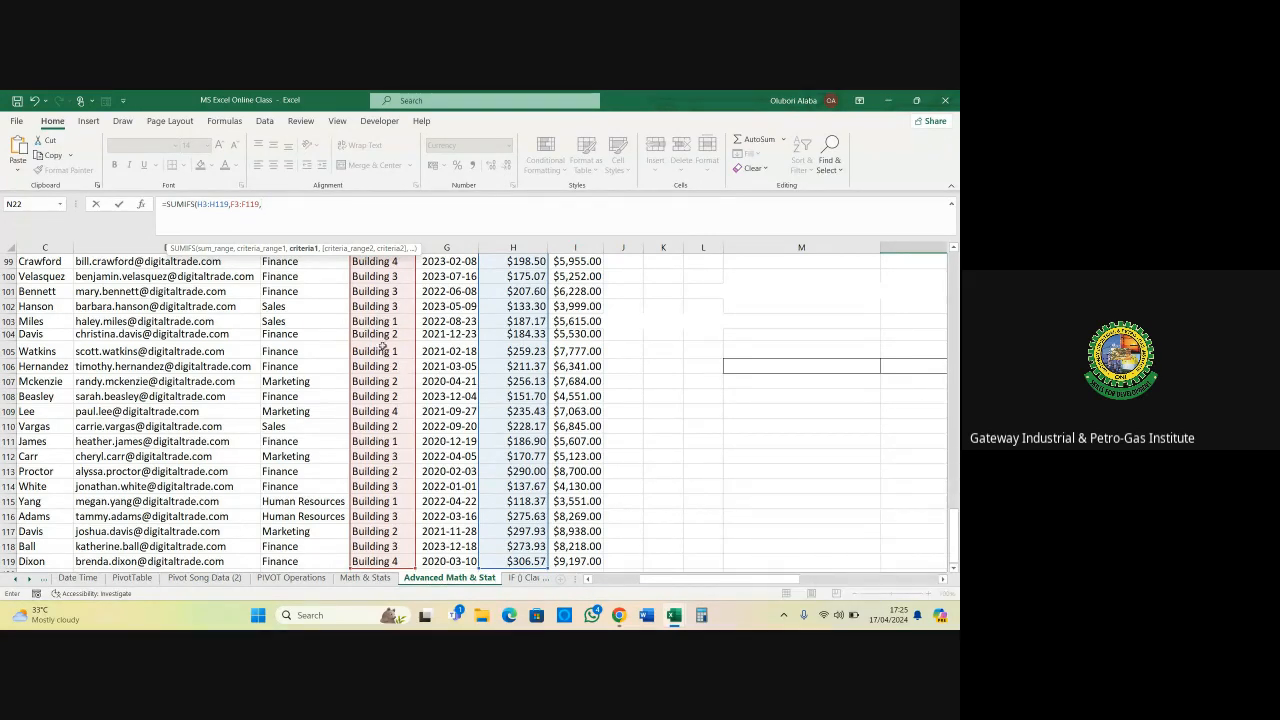
pyautogui.click(377, 322)
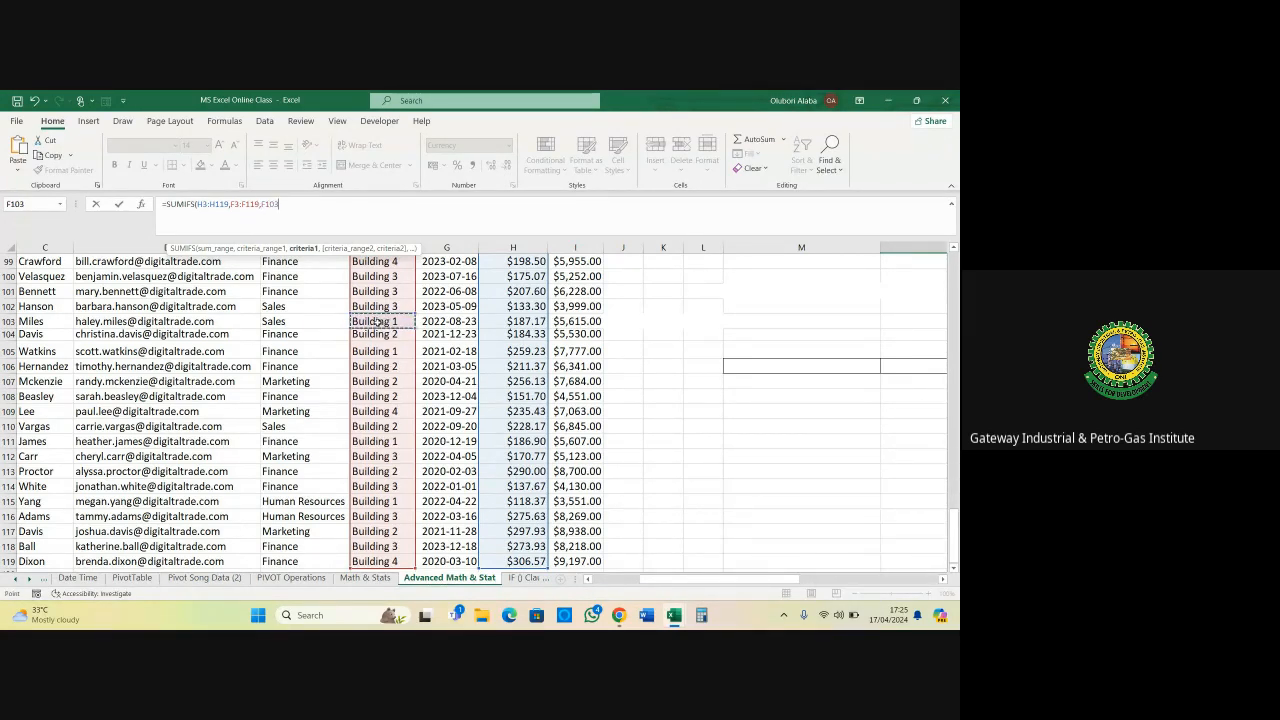
pyautogui.write(',')
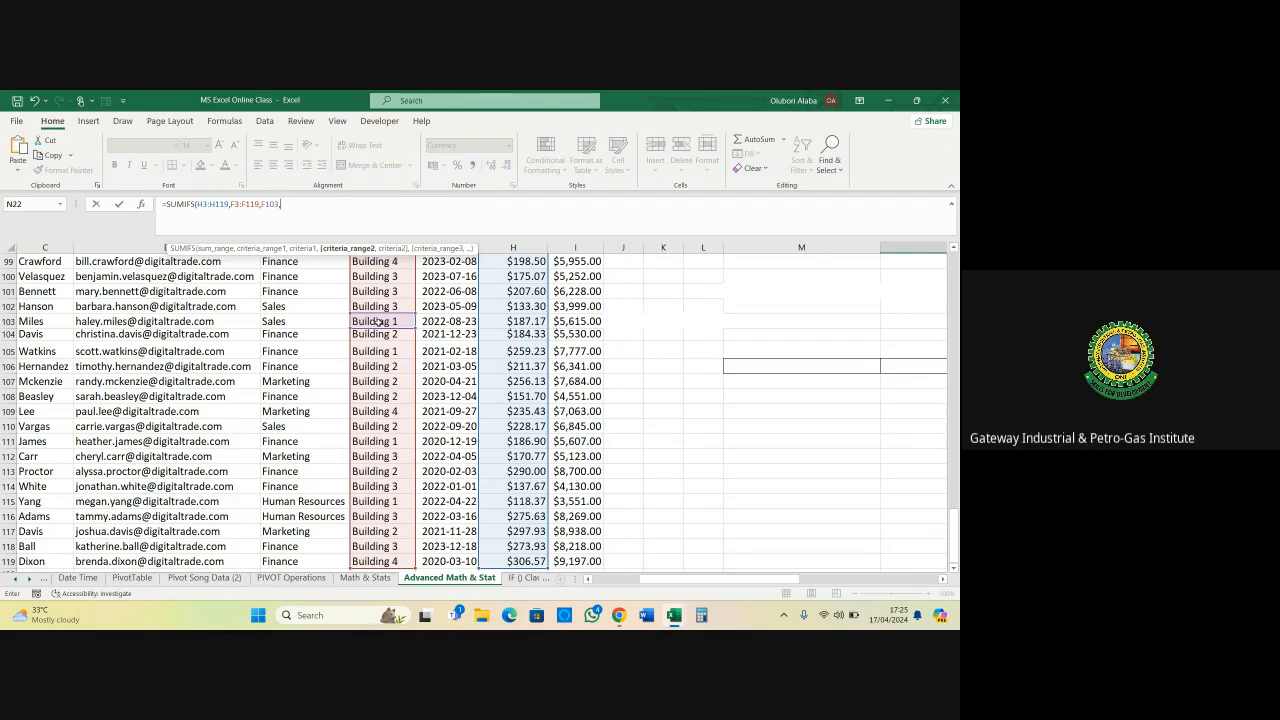
# Add the Pay Rate values H3:H119 with the criterion ">200" as the second SUMIFS condition and enter the formula in N22
pyautogui.moveTo(722, 578); pyautogui.dragTo(792, 578)
pyautogui.scroll(20, 845, 557)
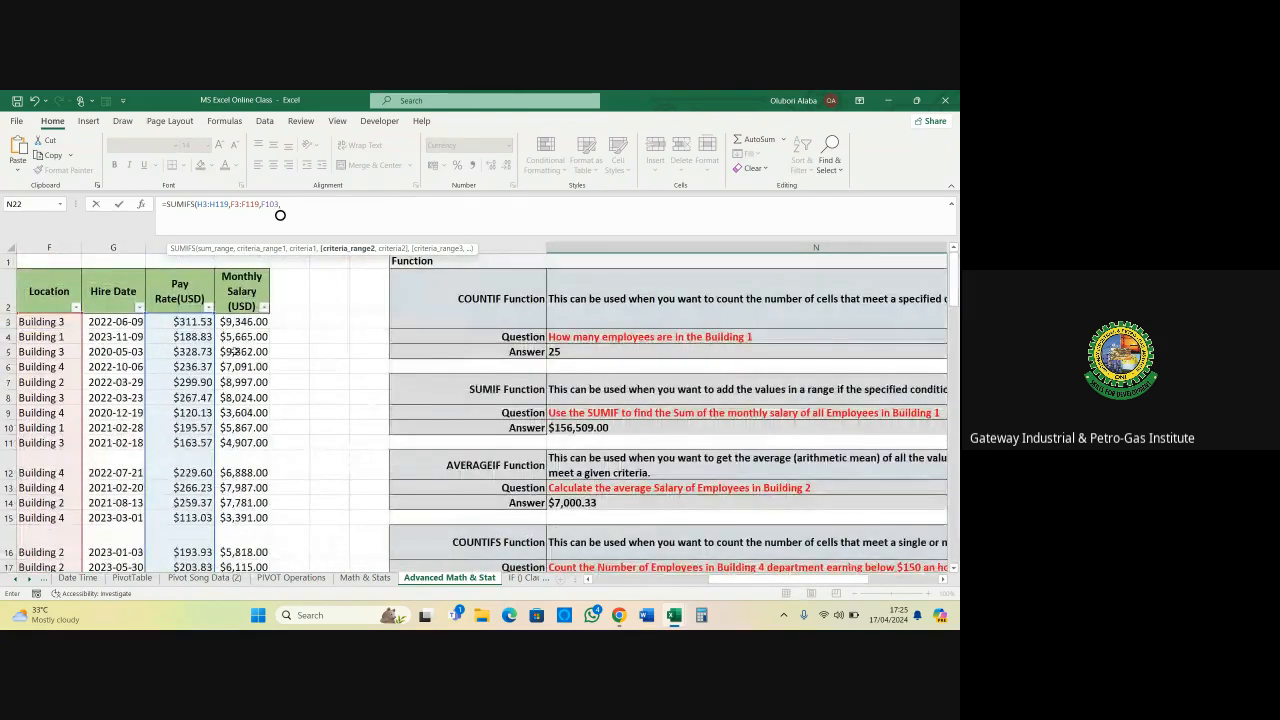
pyautogui.click(193, 321)
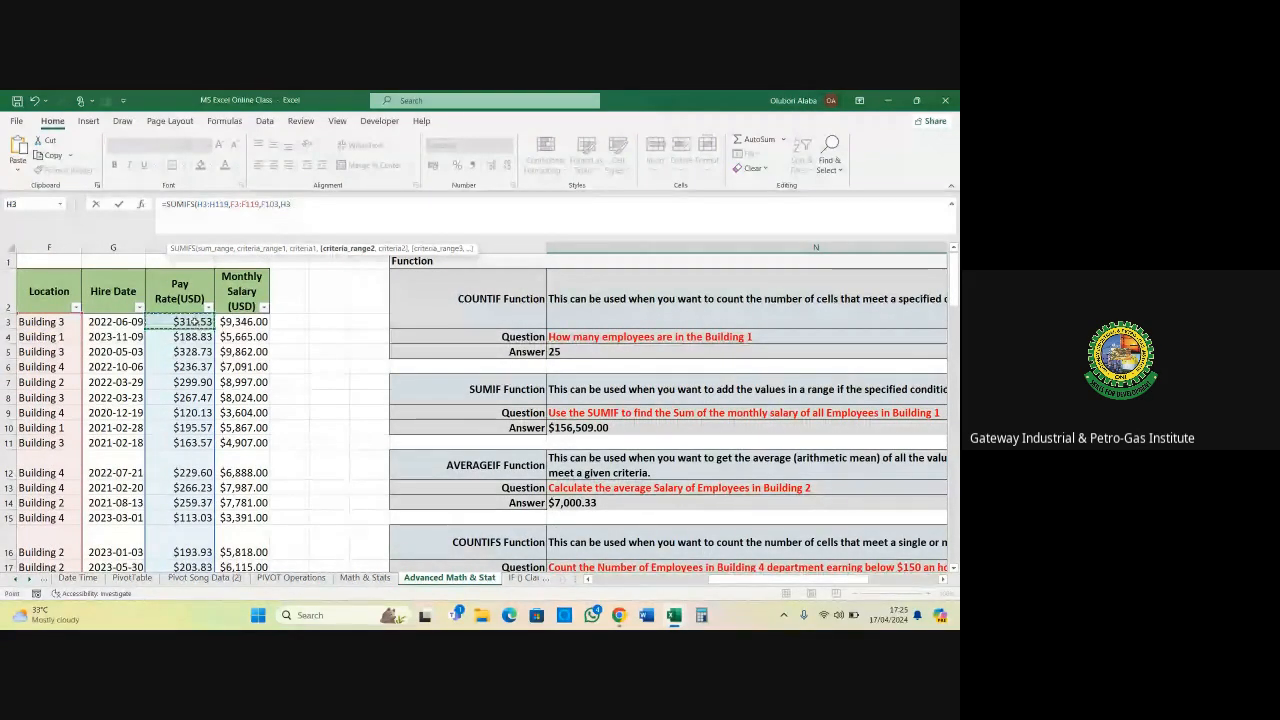
pyautogui.hotkey('ctrl', 'shift', 'Down')
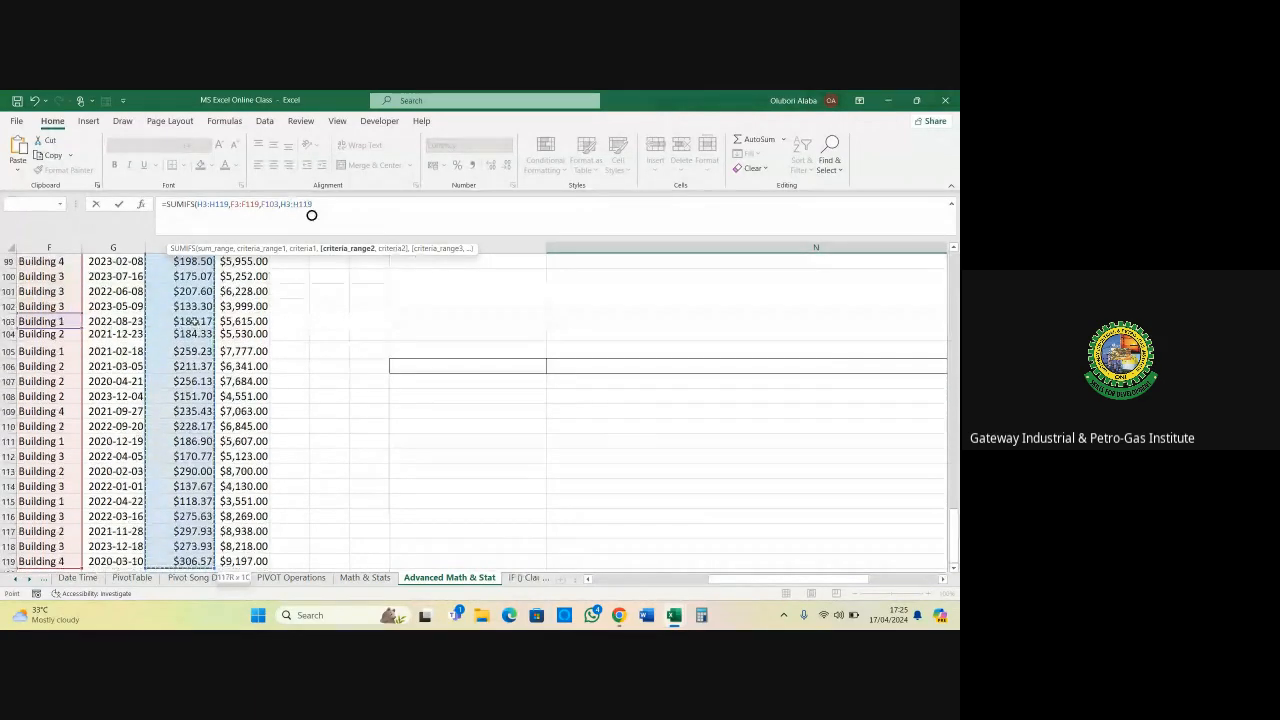
pyautogui.write(',">200')
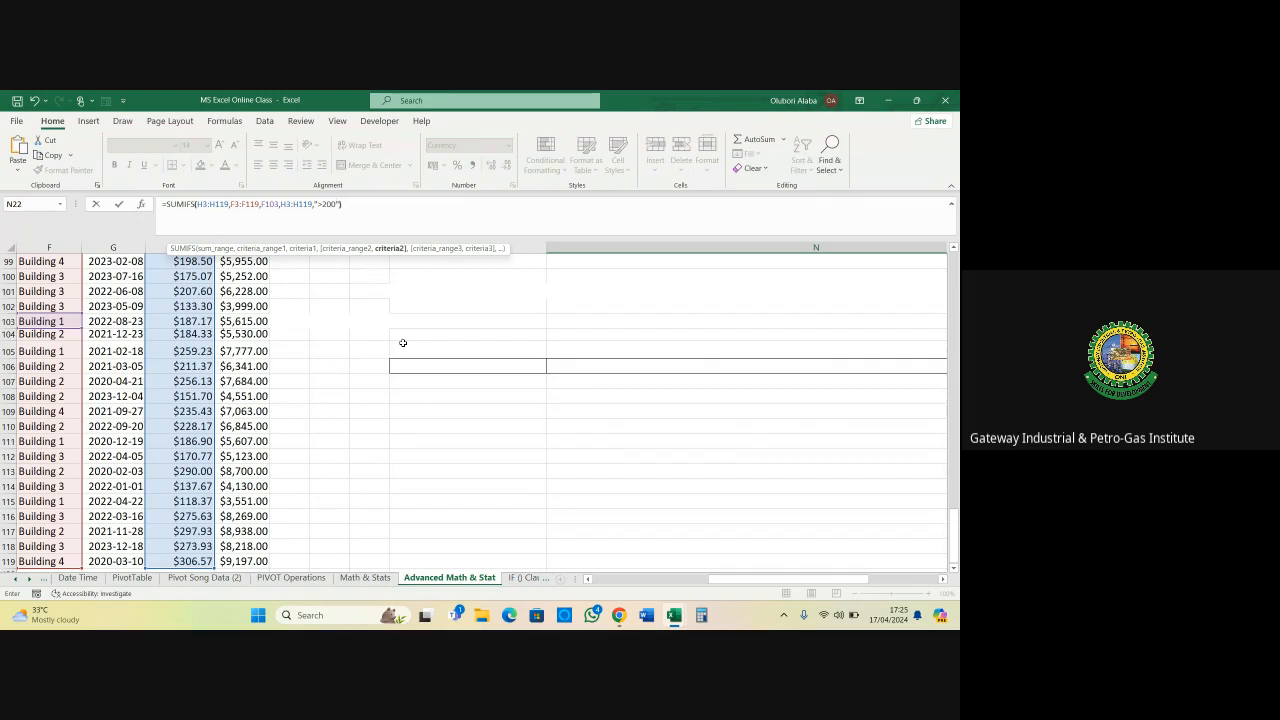
pyautogui.press('Return')
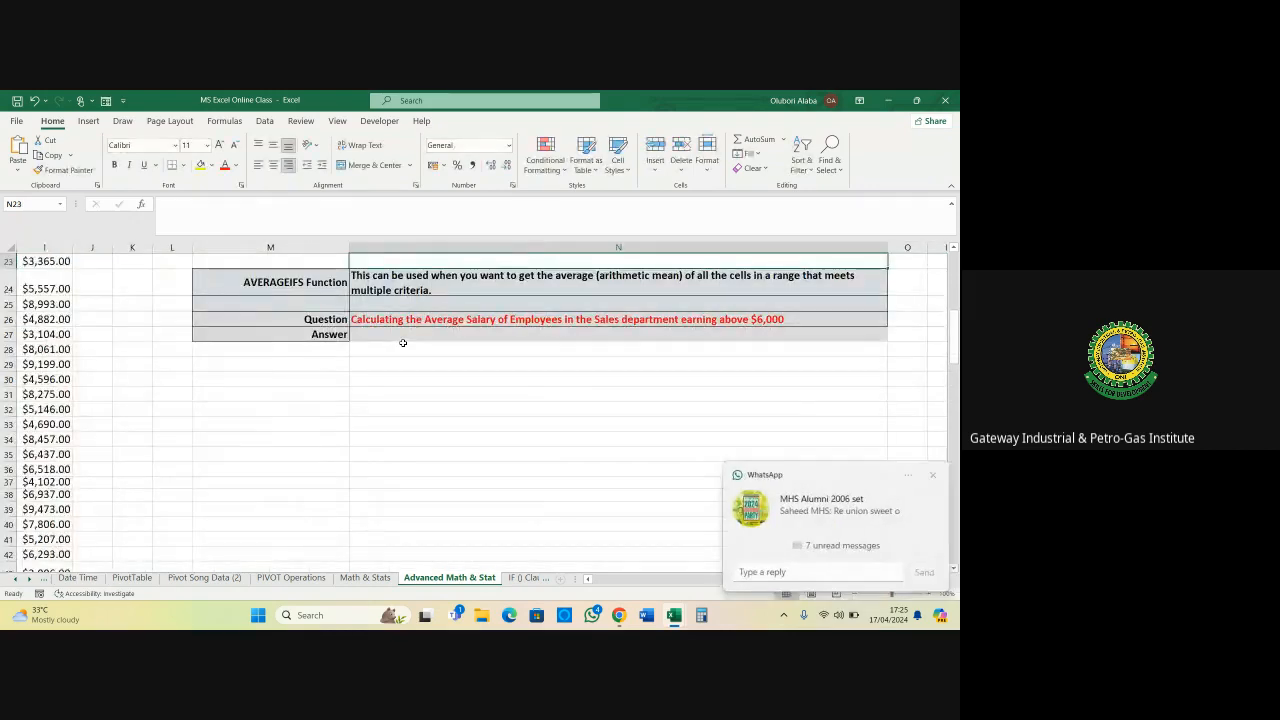
pyautogui.scroll(3, 380, 410)
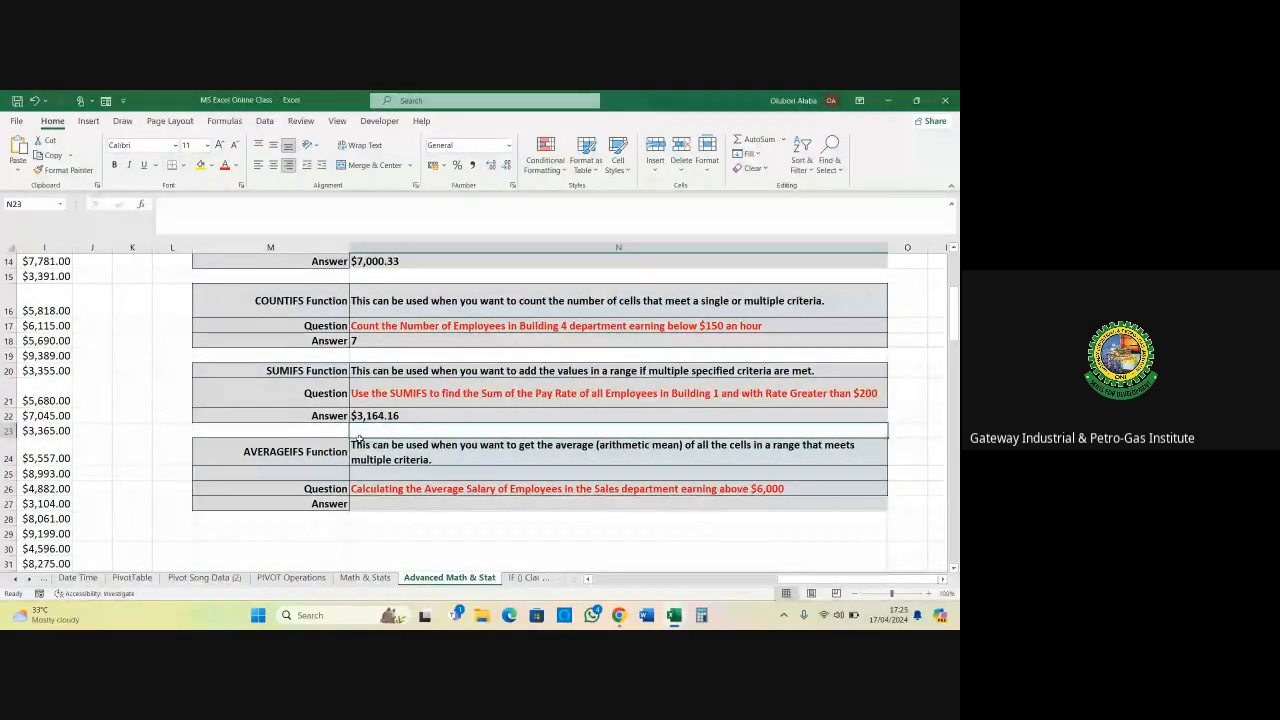
pyautogui.click(371, 416)
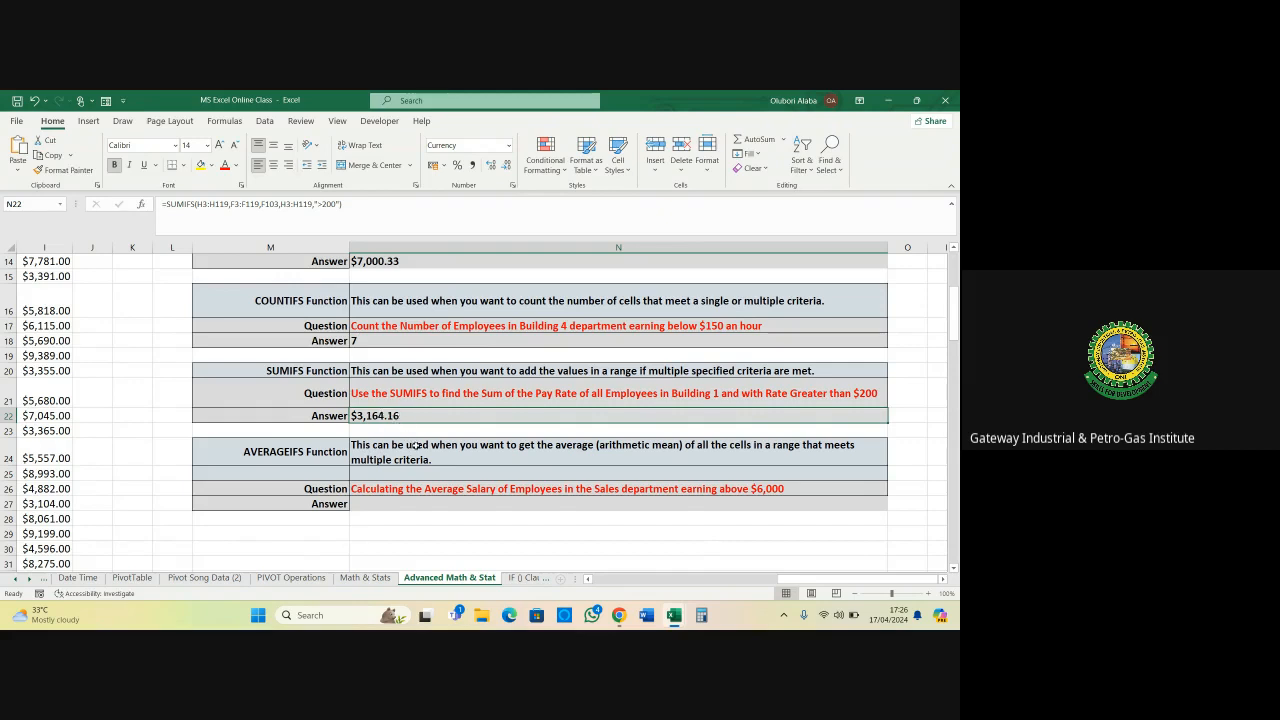
# Start an AVERAGEIFS formula in the AVERAGEIFS answer cell N27, dismissing the message notification
pyautogui.click(384, 506)
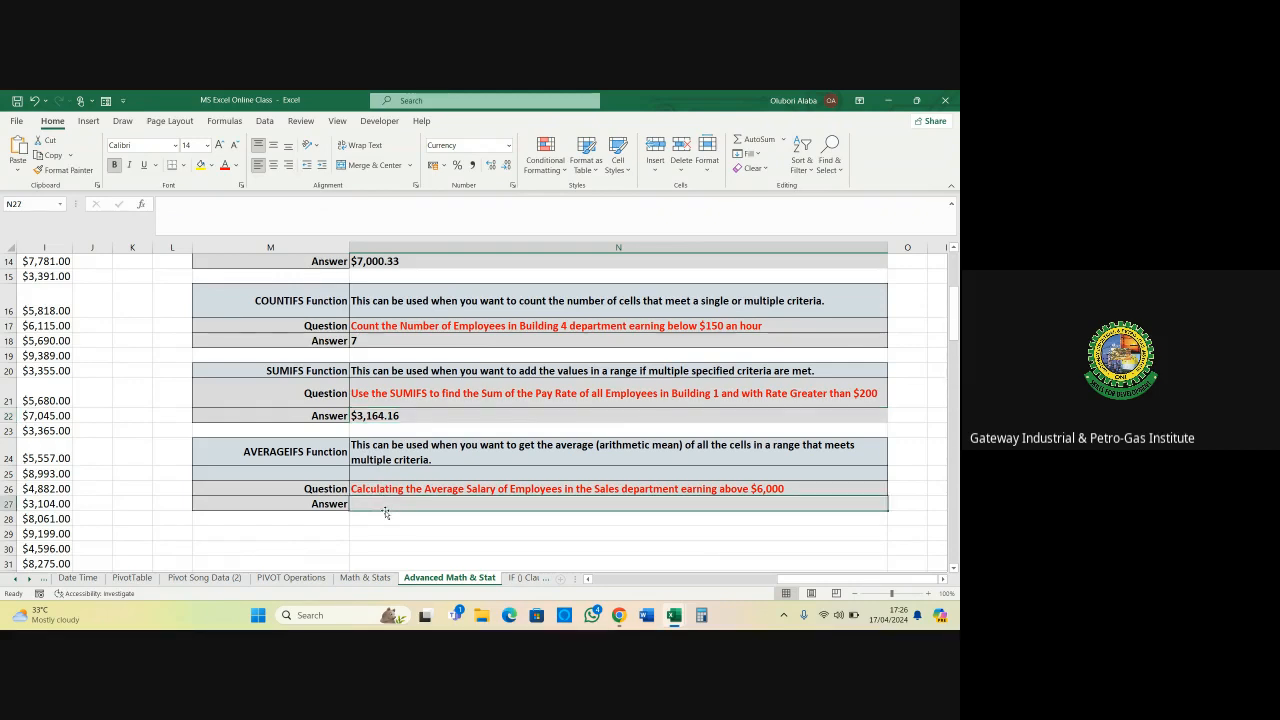
pyautogui.write('=')
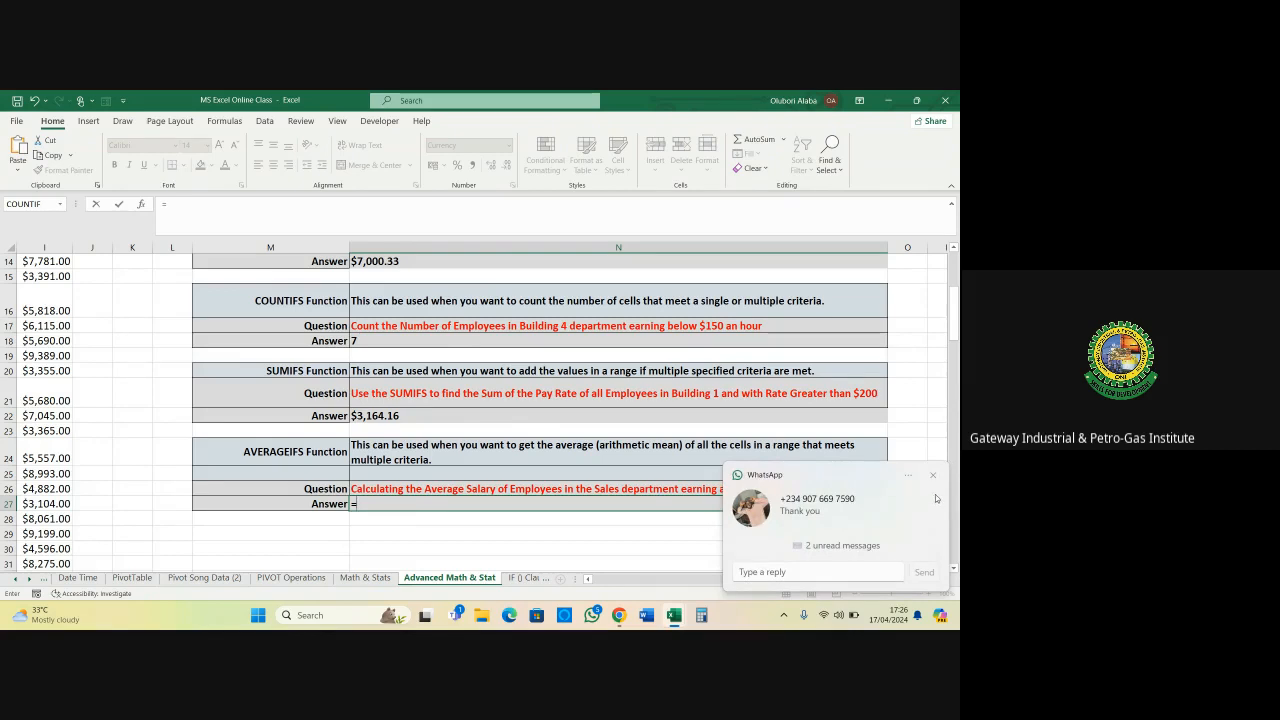
pyautogui.click(933, 475)
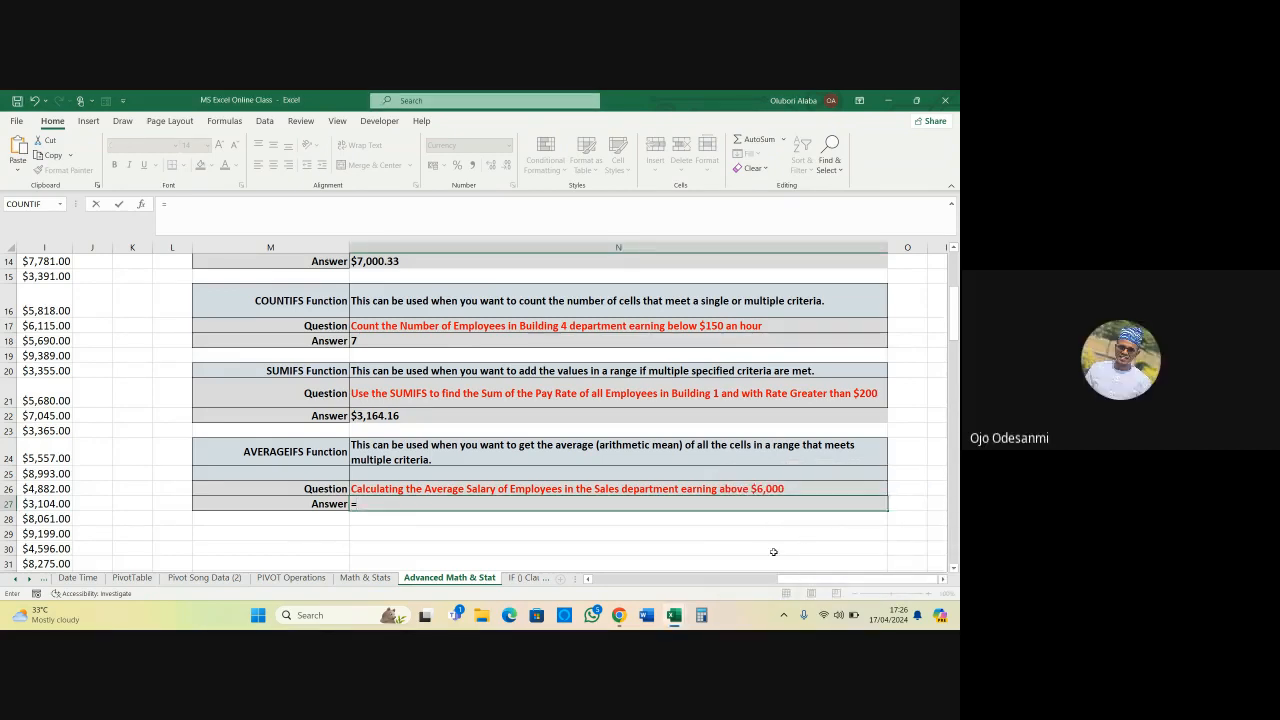
pyautogui.write('aver')
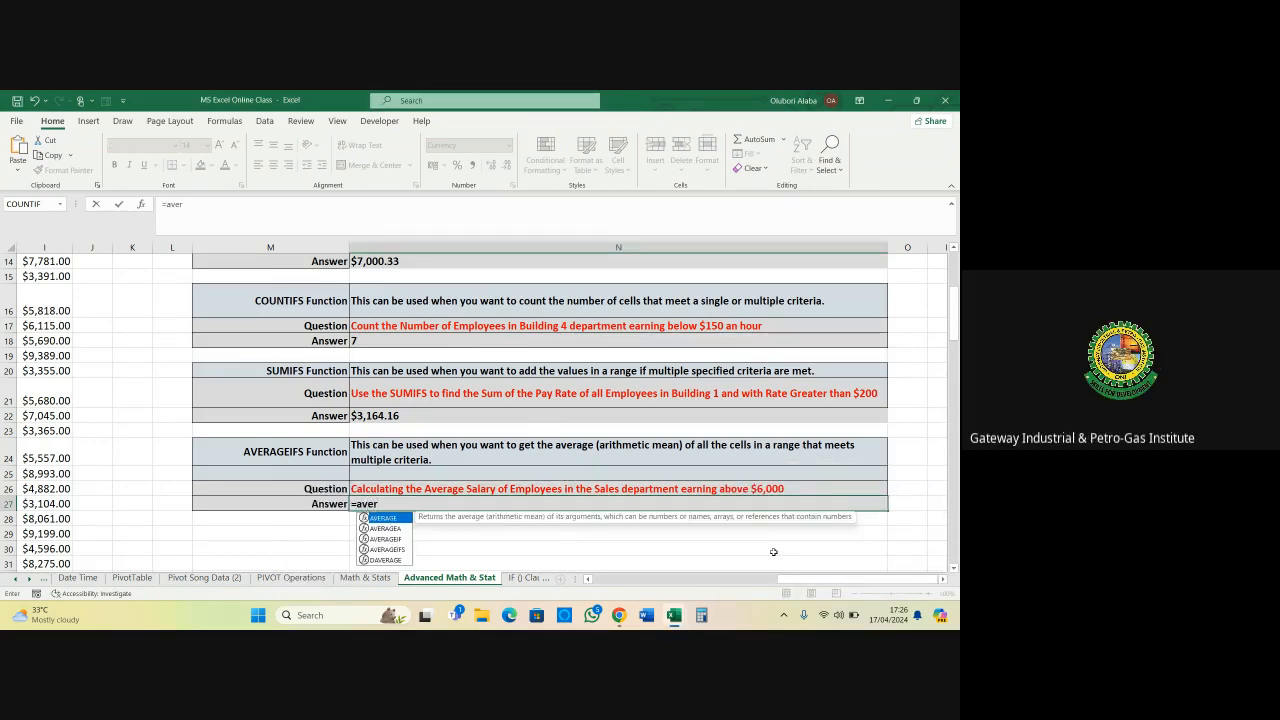
pyautogui.doubleClick(391, 550)
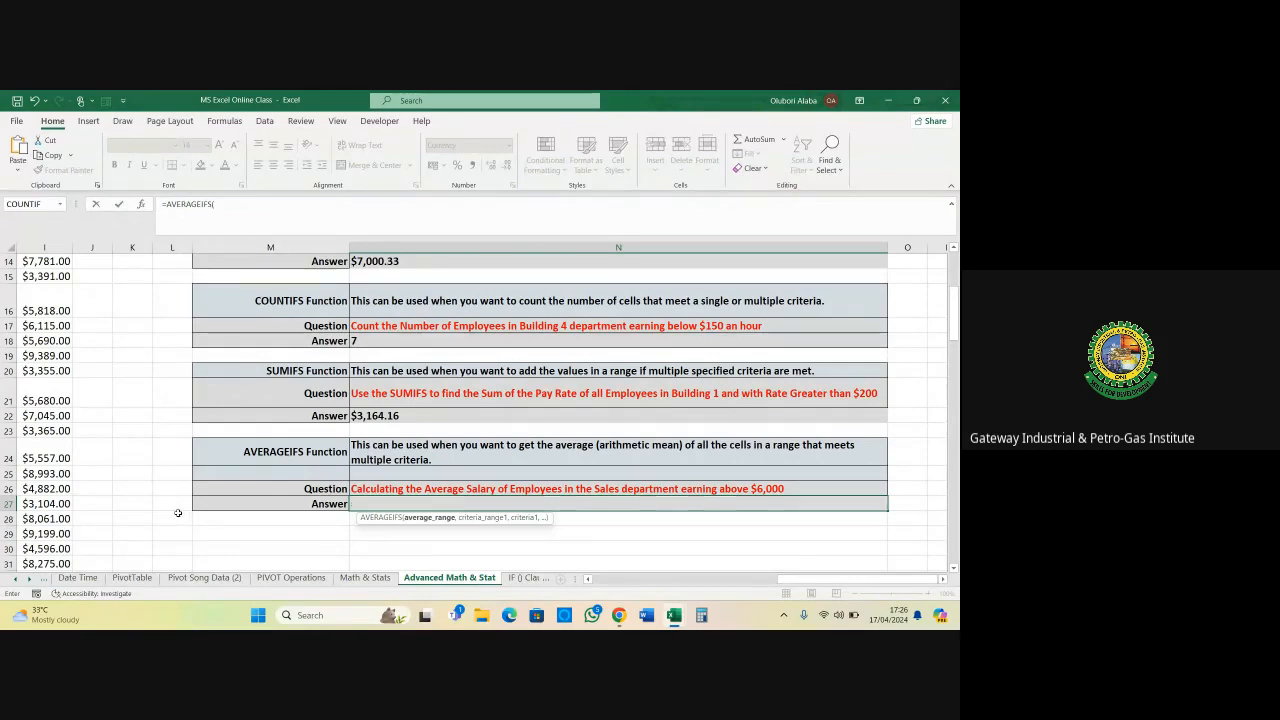
# Set the Monthly Salary values I3:I119 as the average range of the AVERAGEIFS formula, followed by a comma
pyautogui.scroll(5, 176, 505)
pyautogui.click(44, 321)
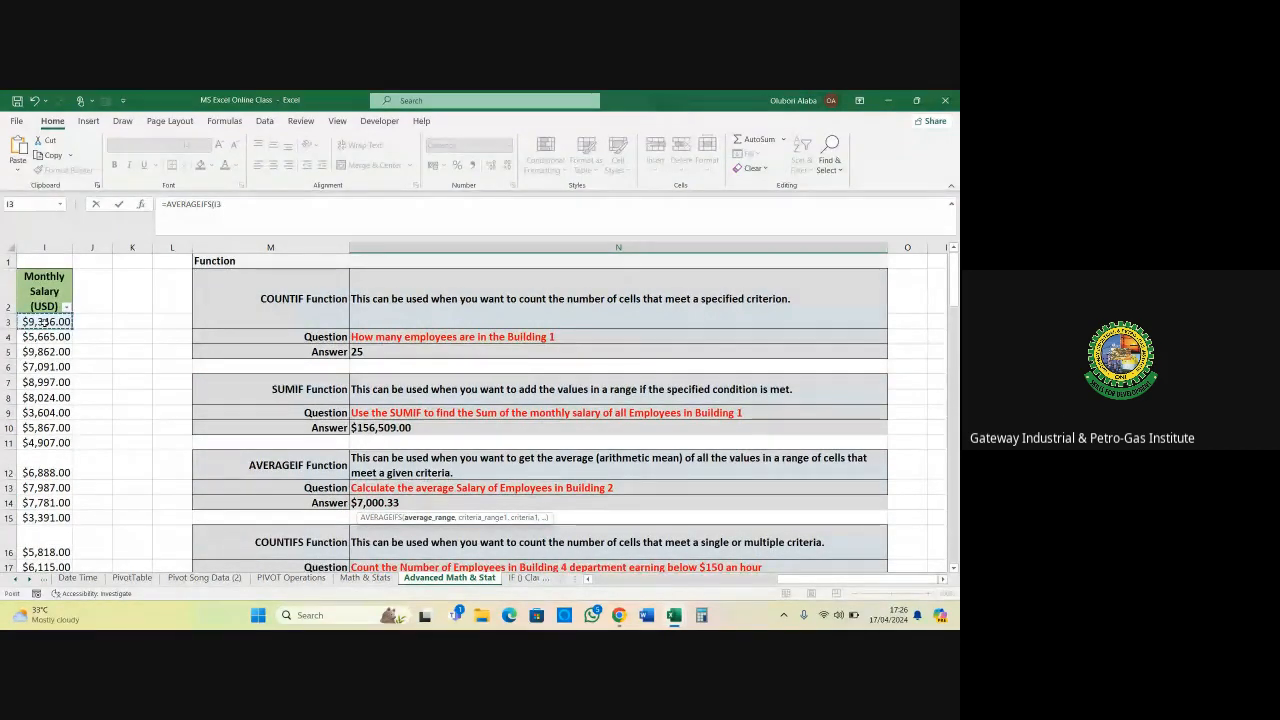
pyautogui.hotkey('ctrl', 'shift', 'Down')
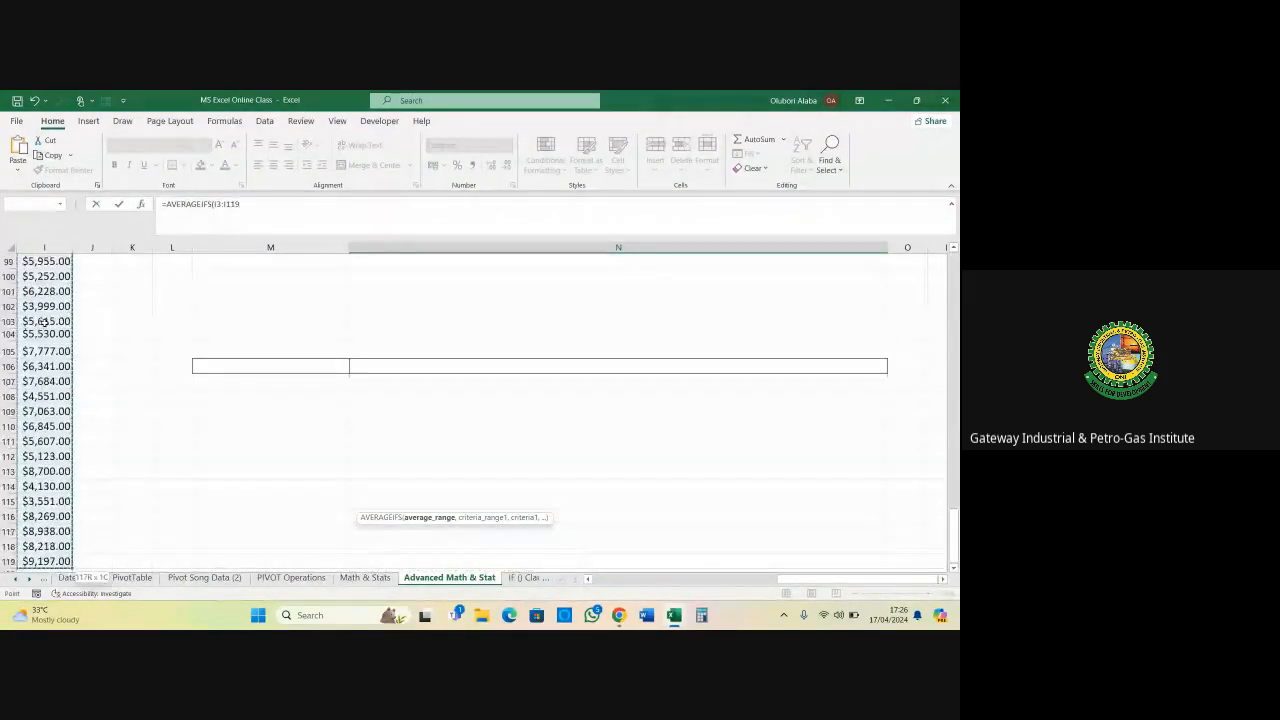
pyautogui.click(251, 206)
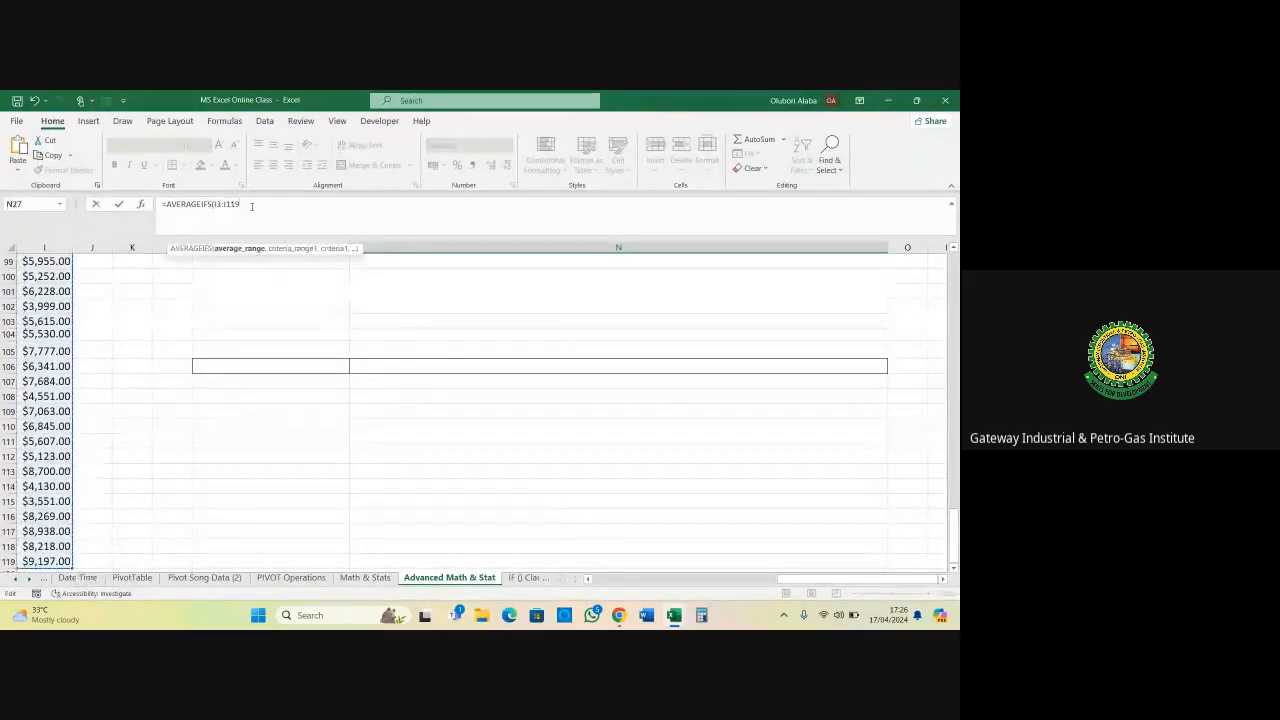
pyautogui.write(',')
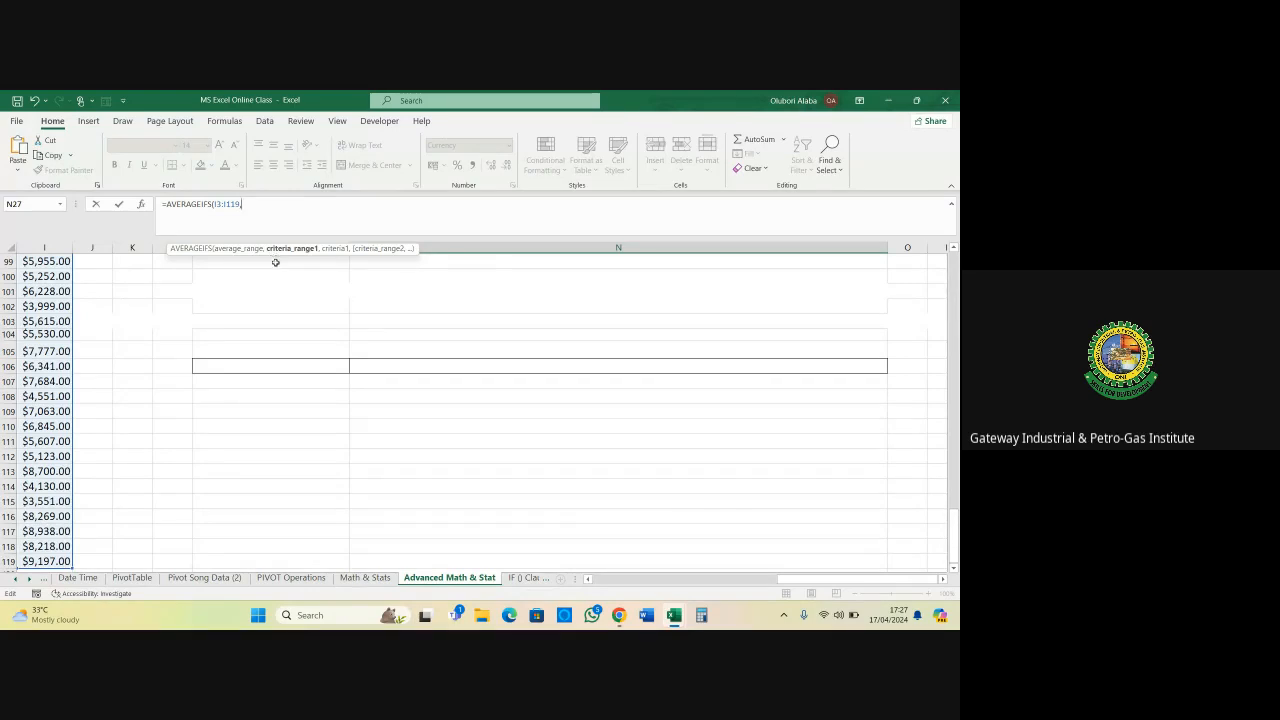
# Set the Department values E3:E119 as the first criteria range of the AVERAGEIFS formula, followed by a comma
pyautogui.moveTo(790, 580); pyautogui.dragTo(657, 584)
pyautogui.scroll(17, 680, 520)
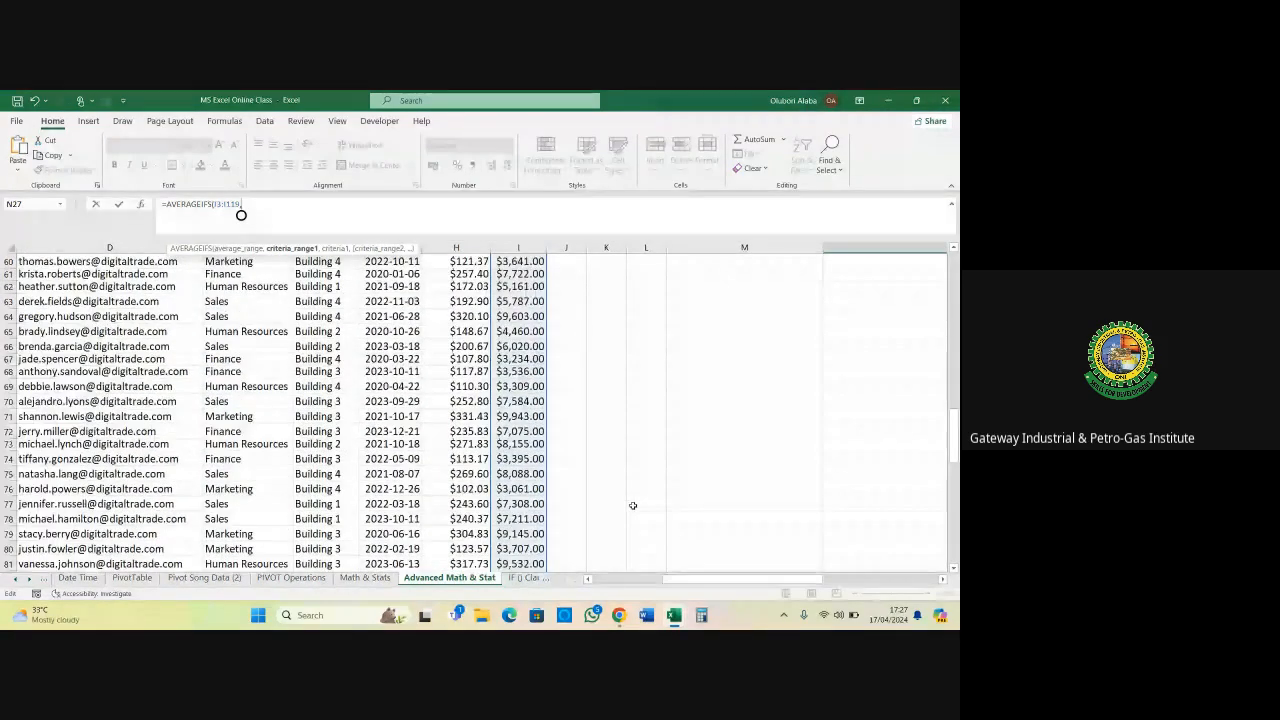
pyautogui.scroll(10, 716, 540)
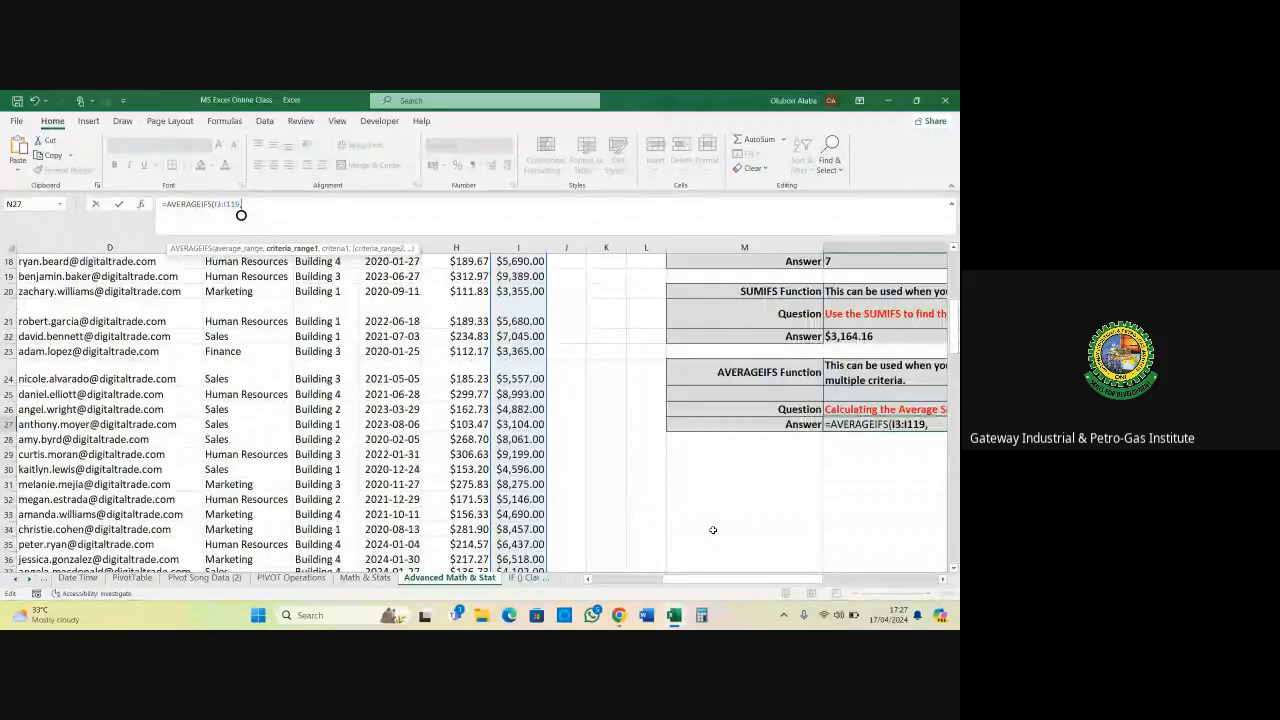
pyautogui.moveTo(750, 580); pyautogui.dragTo(683, 582)
pyautogui.write(',')
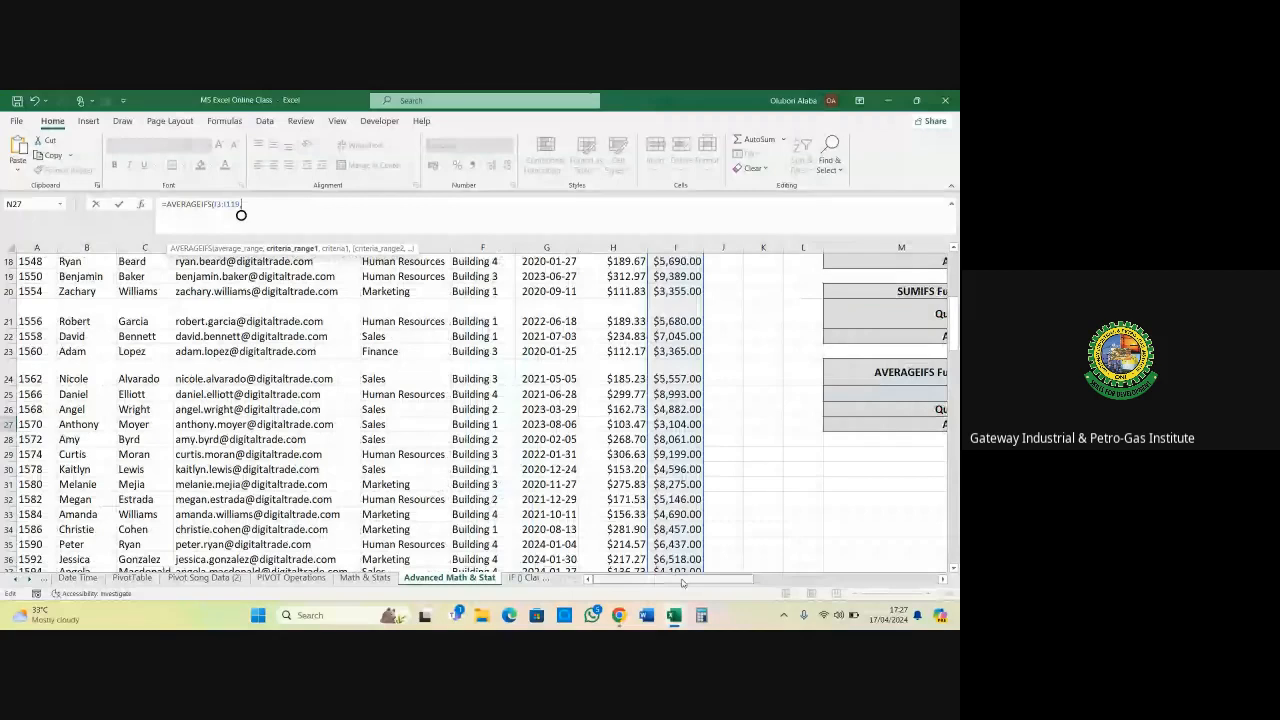
pyautogui.scroll(6, 383, 327)
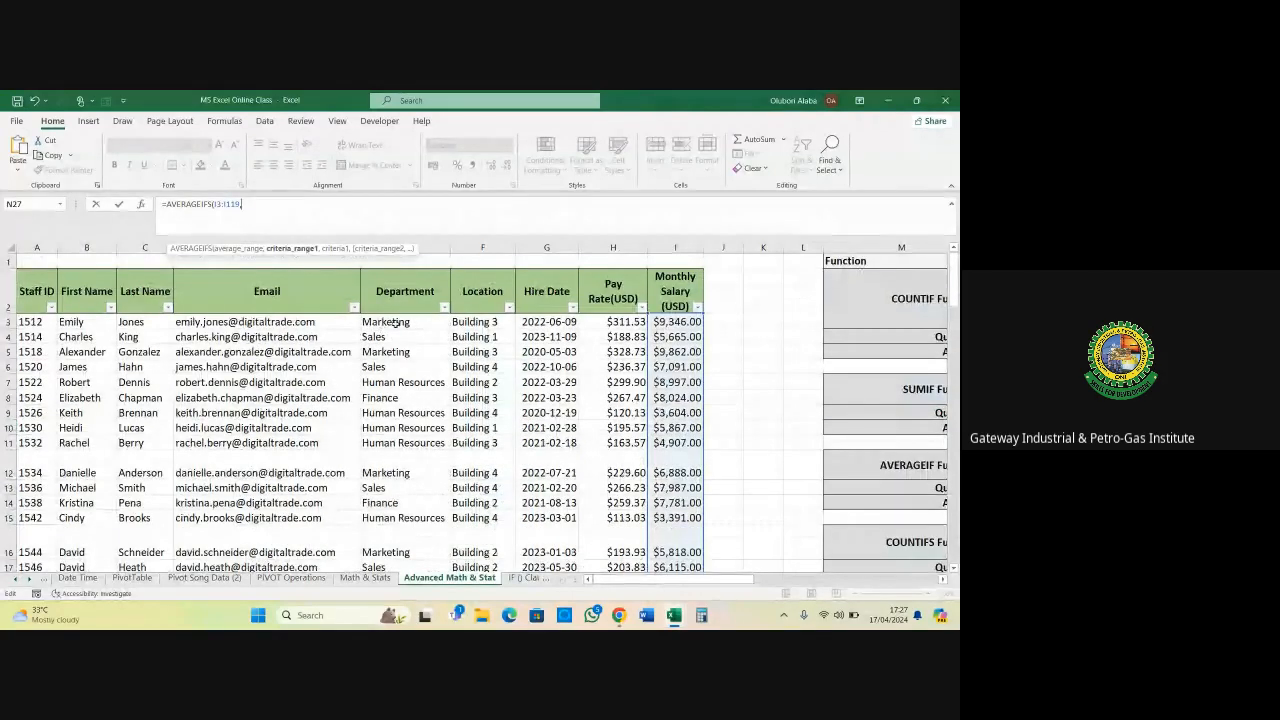
pyautogui.click(392, 322)
pyautogui.hotkey('ctrl', 'shift', 'Down')
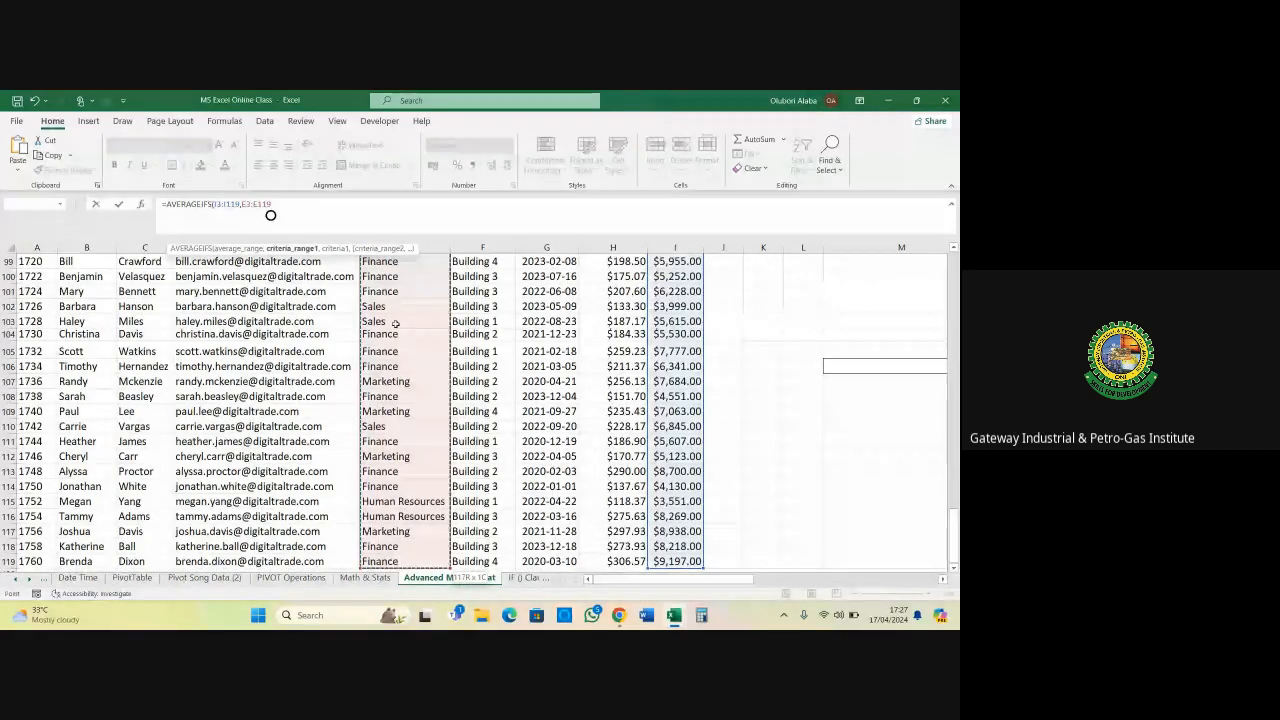
pyautogui.write(',')
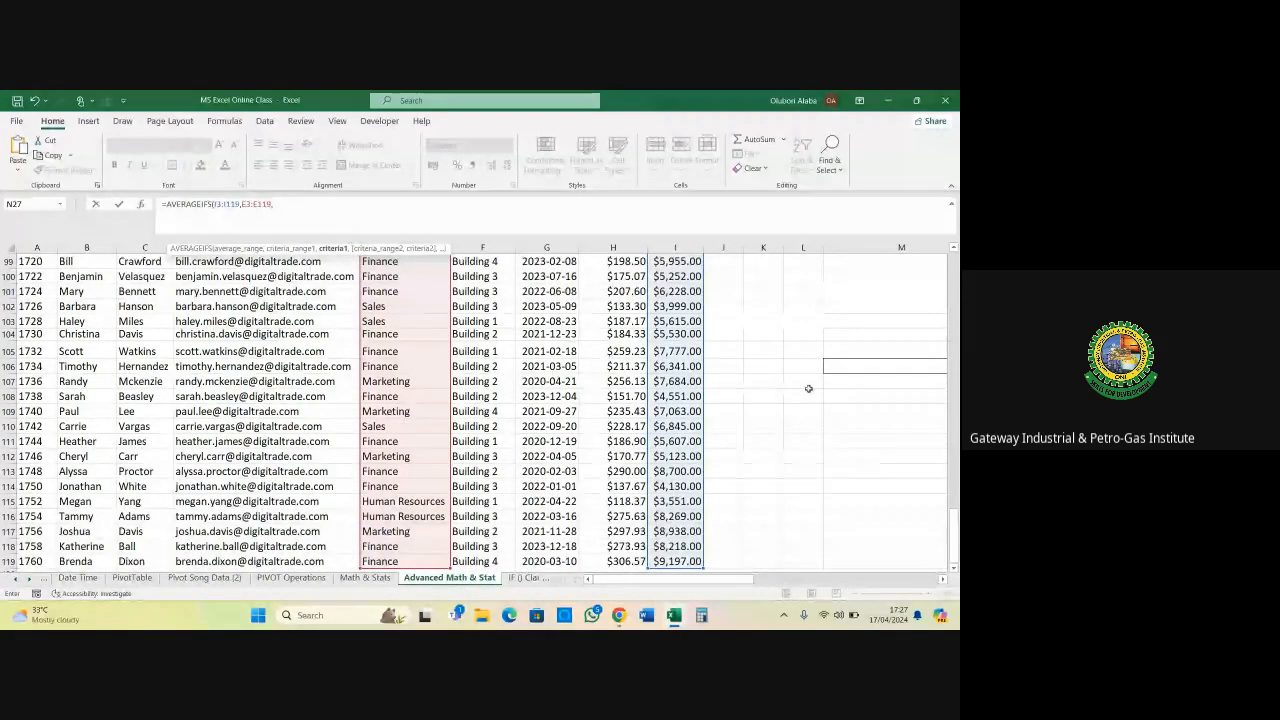
# Use the Sales cell E22 as the first criterion of the AVERAGEIFS formula, followed by a comma
pyautogui.scroll(3, 272, 215)
pyautogui.scroll(20, 272, 215)
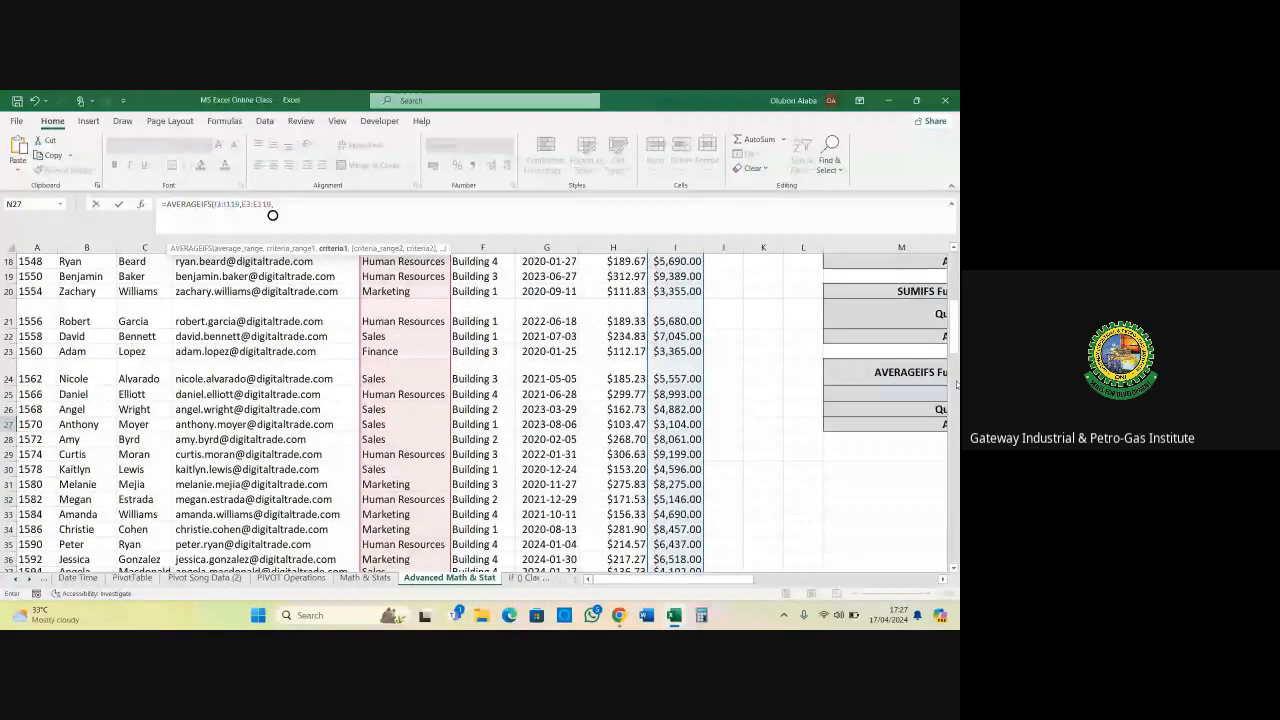
pyautogui.moveTo(745, 578); pyautogui.dragTo(815, 578)
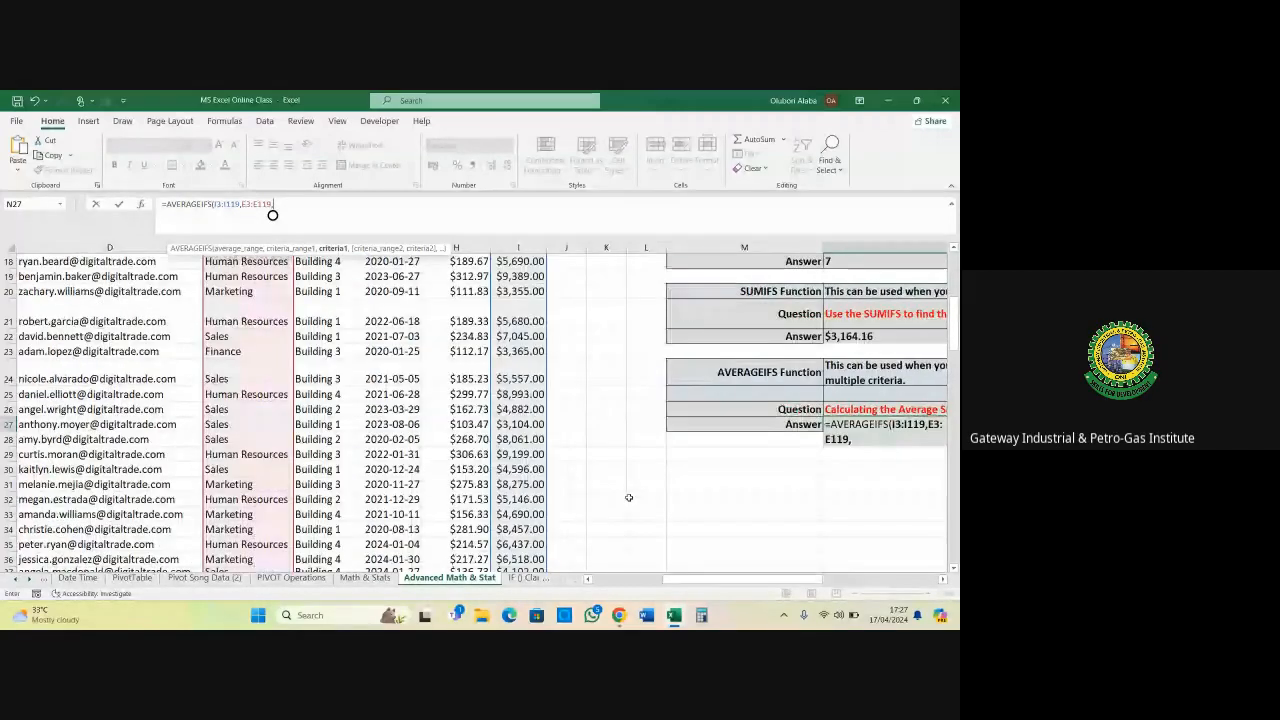
pyautogui.click(237, 336)
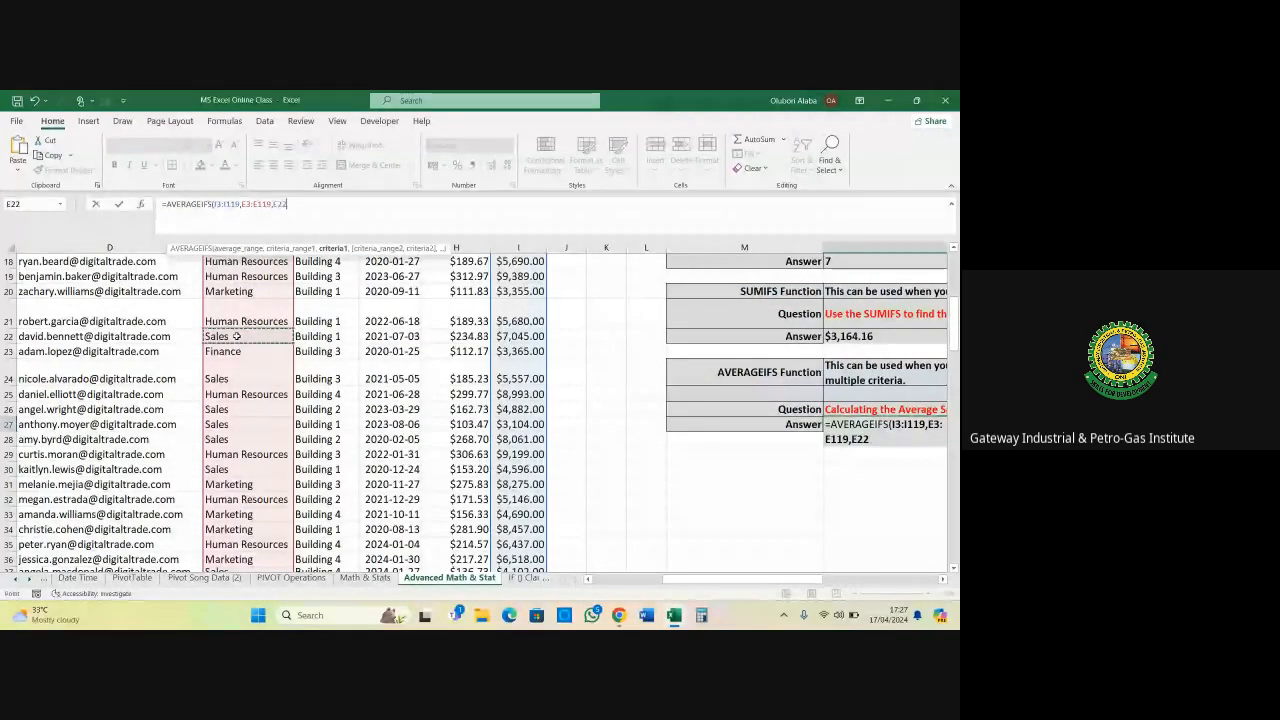
pyautogui.write(',')
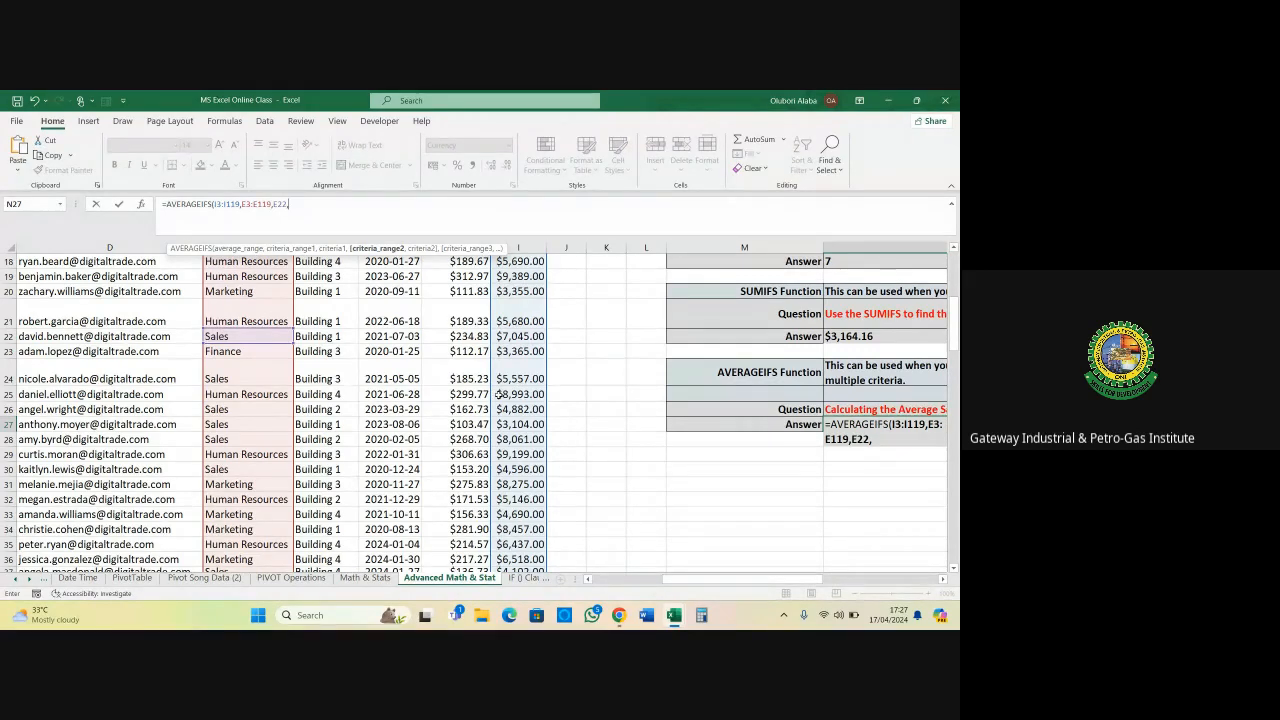
# Set the Monthly Salary values I3:I119 as the second criteria range of the AVERAGEIFS formula, followed by a comma
pyautogui.scroll(3, 505, 393)
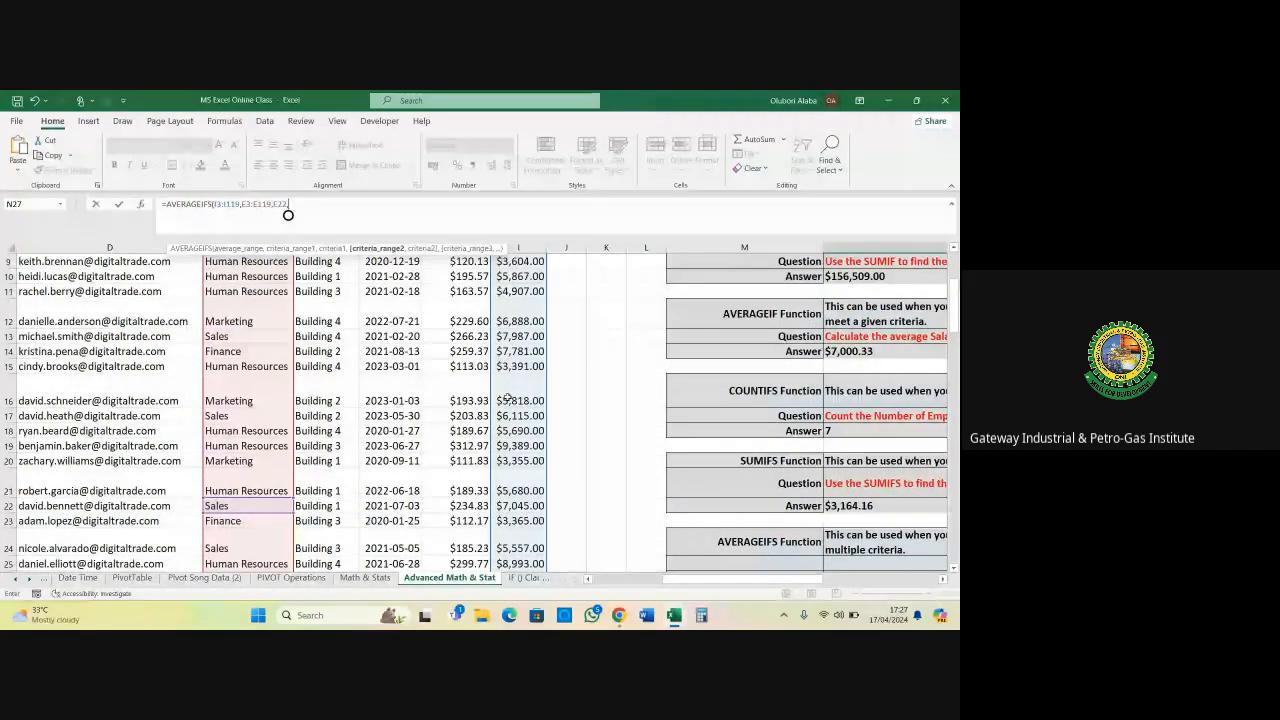
pyautogui.scroll(3, 507, 397)
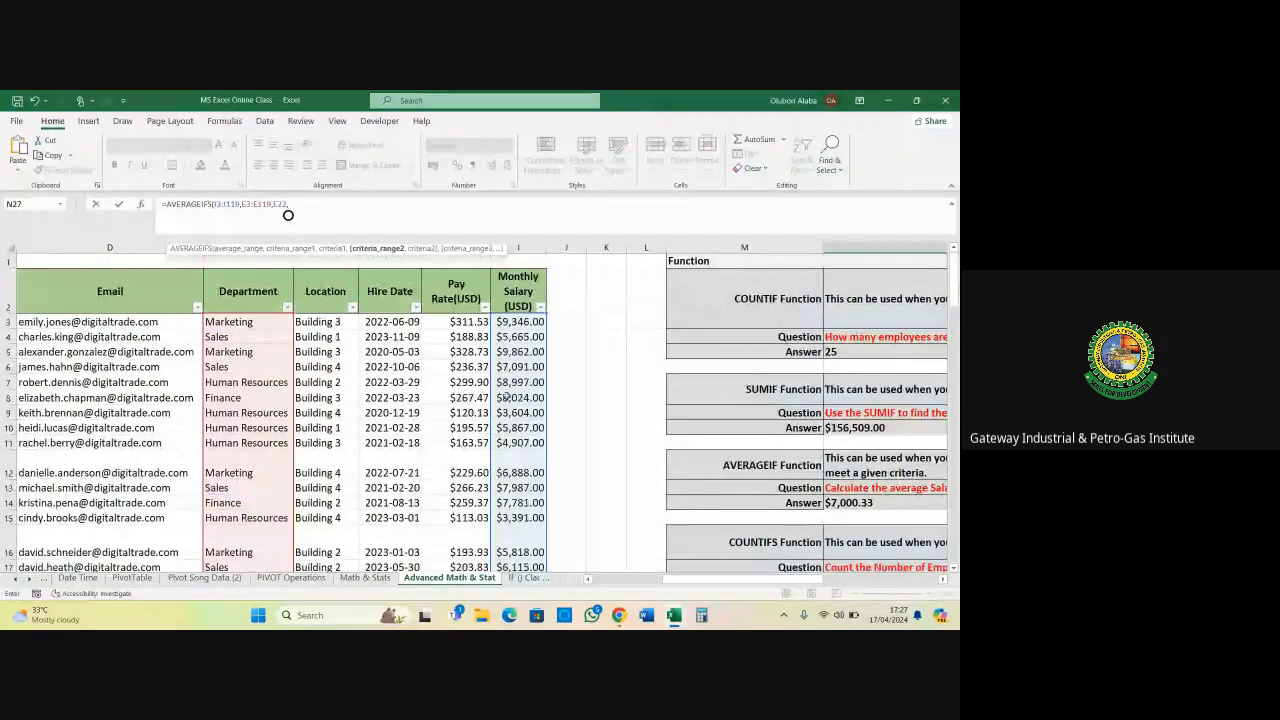
pyautogui.write(',')
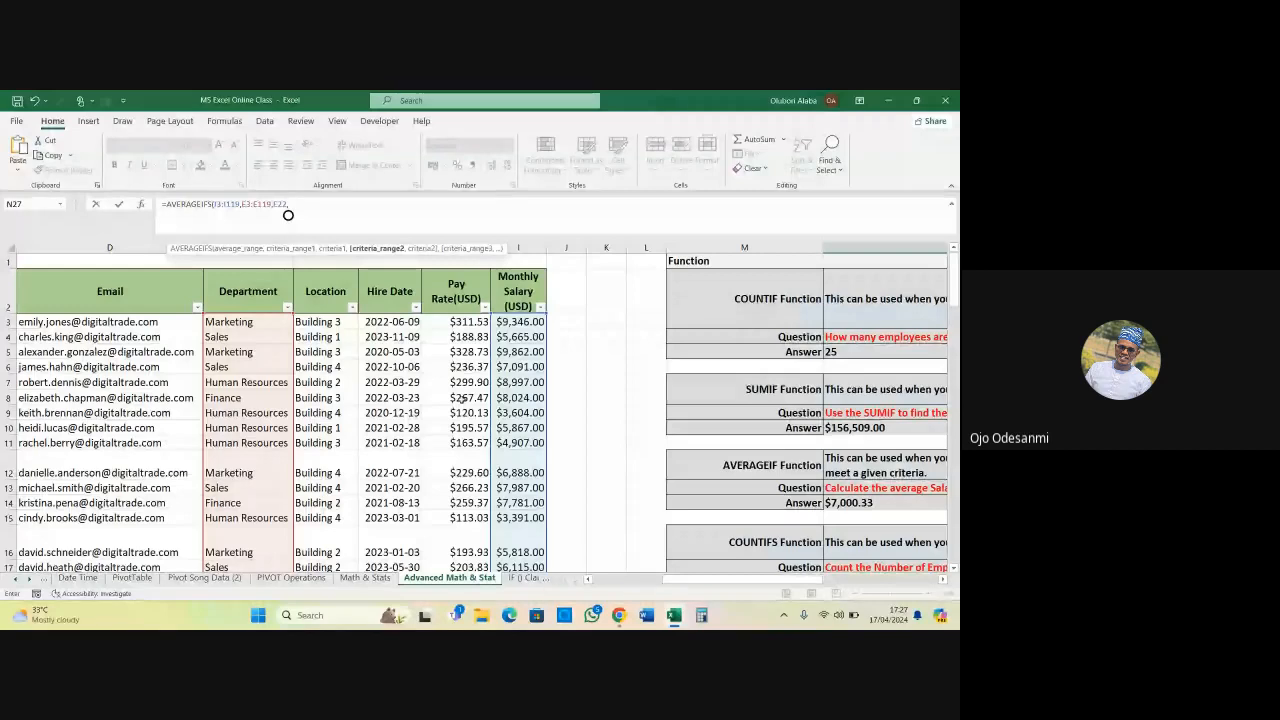
pyautogui.click(510, 322)
pyautogui.hotkey('ctrl', 'shift', 'Down')
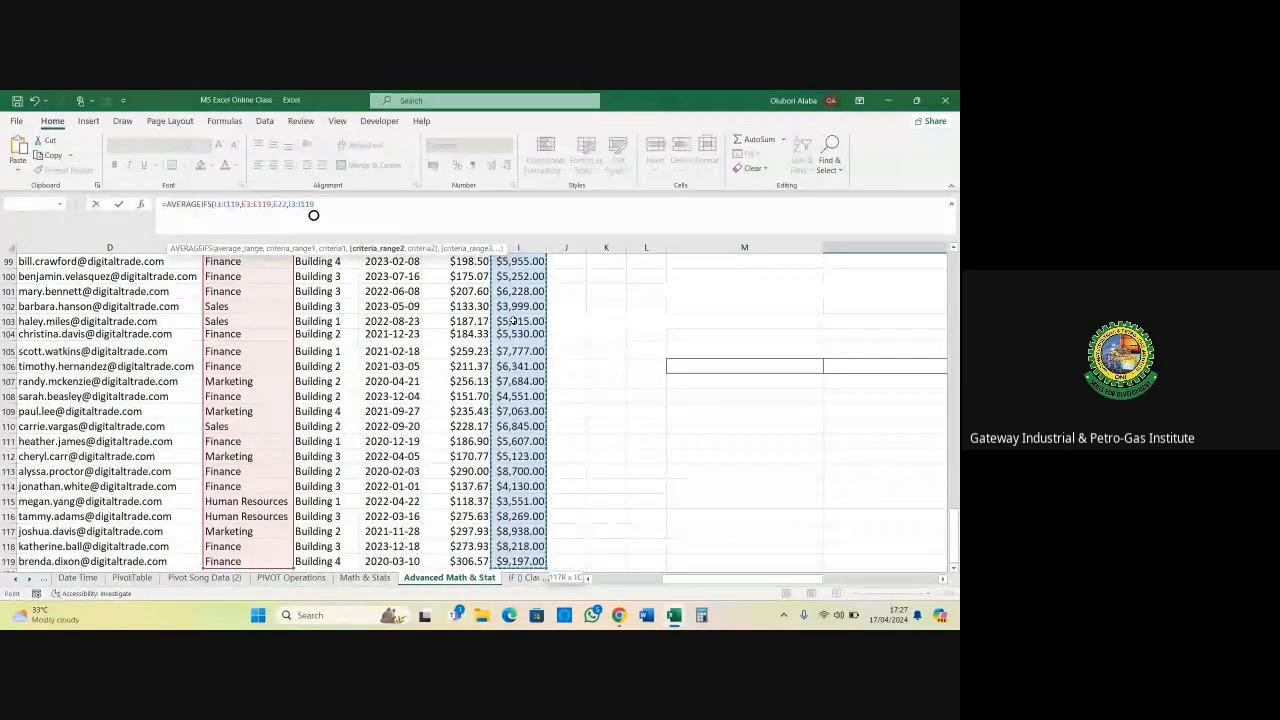
pyautogui.write(',')
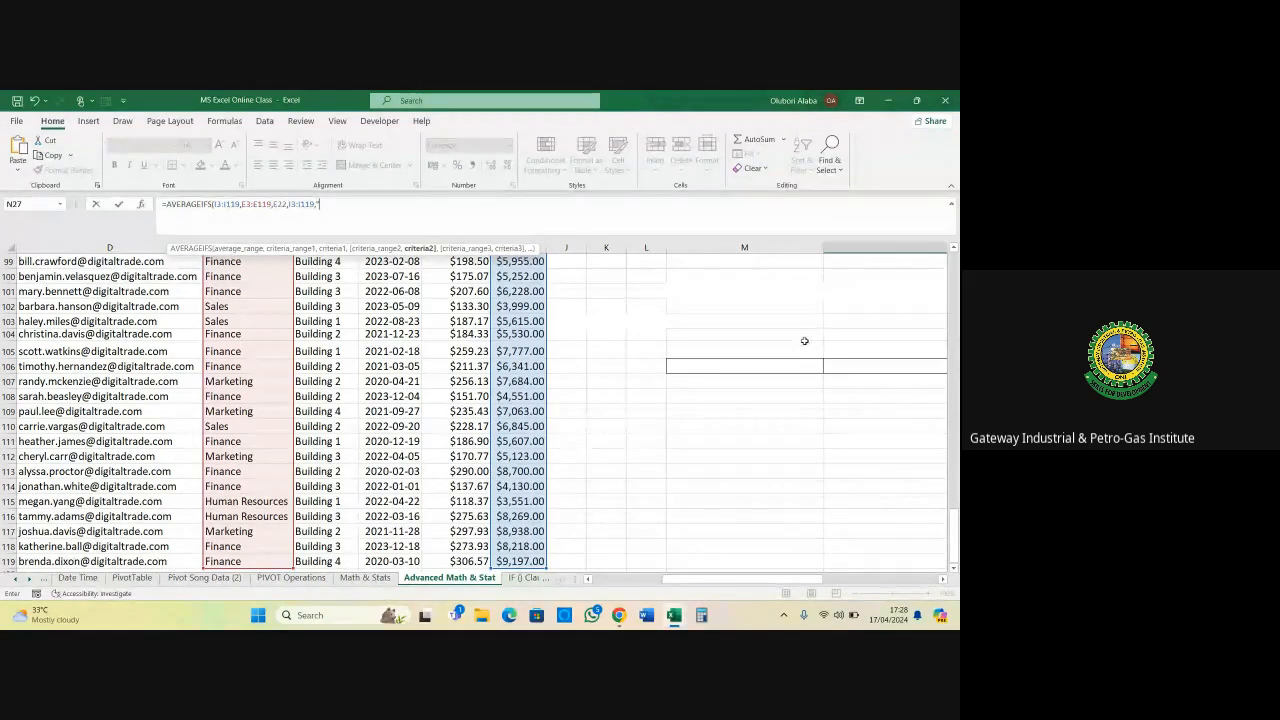
# Enter ">6000" as the second criterion of the AVERAGEIFS formula and complete the formula in N27
pyautogui.scroll(3, 807, 337)
pyautogui.scroll(15, 807, 337)
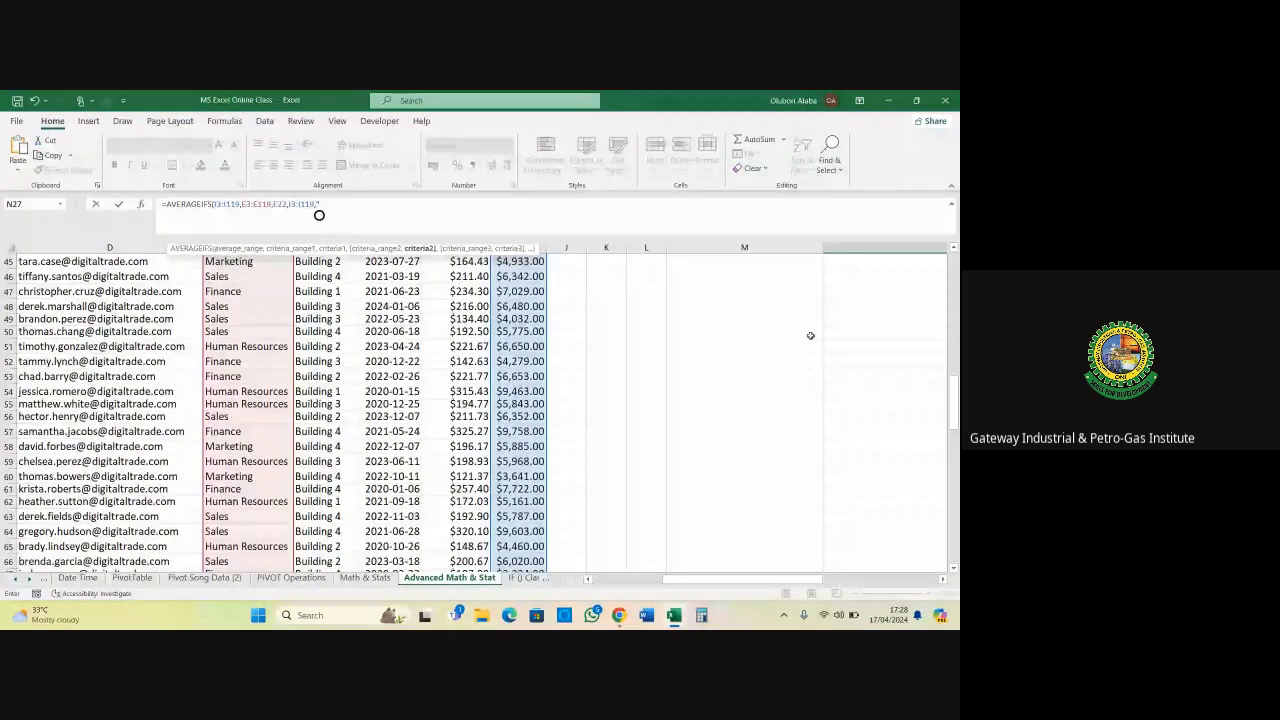
pyautogui.scroll(9, 810, 335)
pyautogui.moveTo(753, 580)
pyautogui.mouseDown()
pyautogui.moveTo(851, 569)
pyautogui.moveTo(766, 561)
pyautogui.mouseUp()
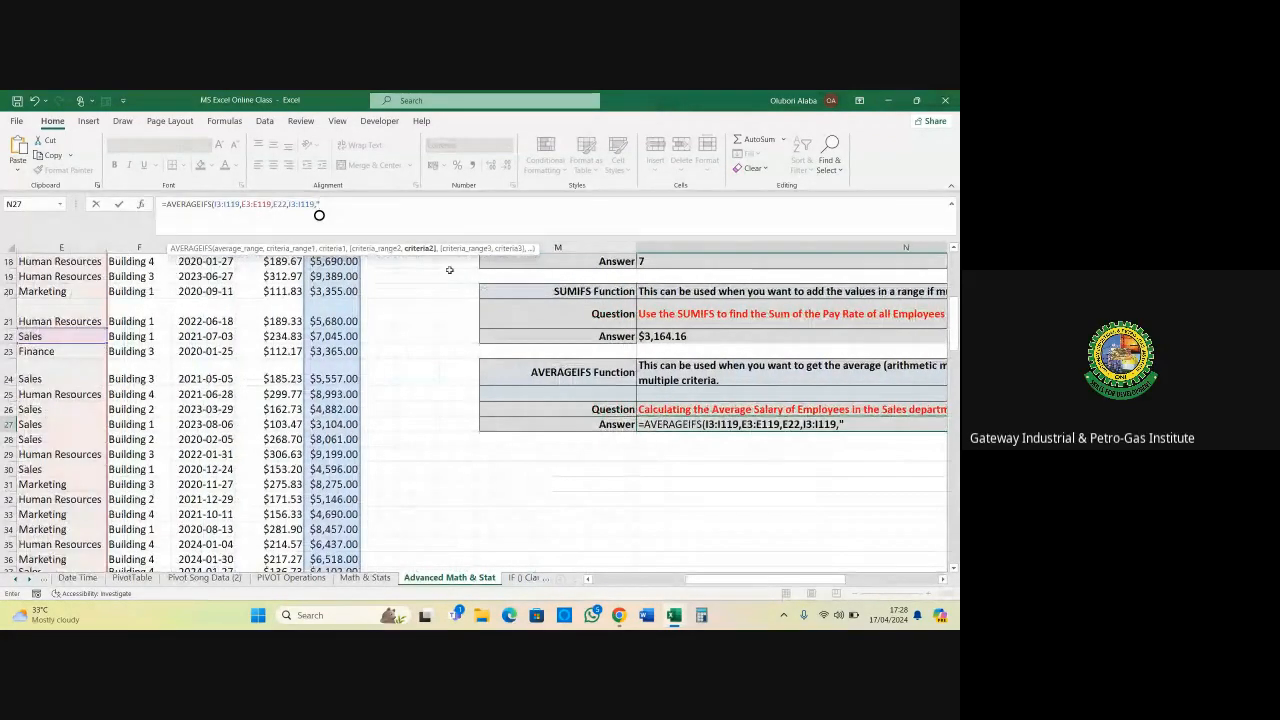
pyautogui.write('>')
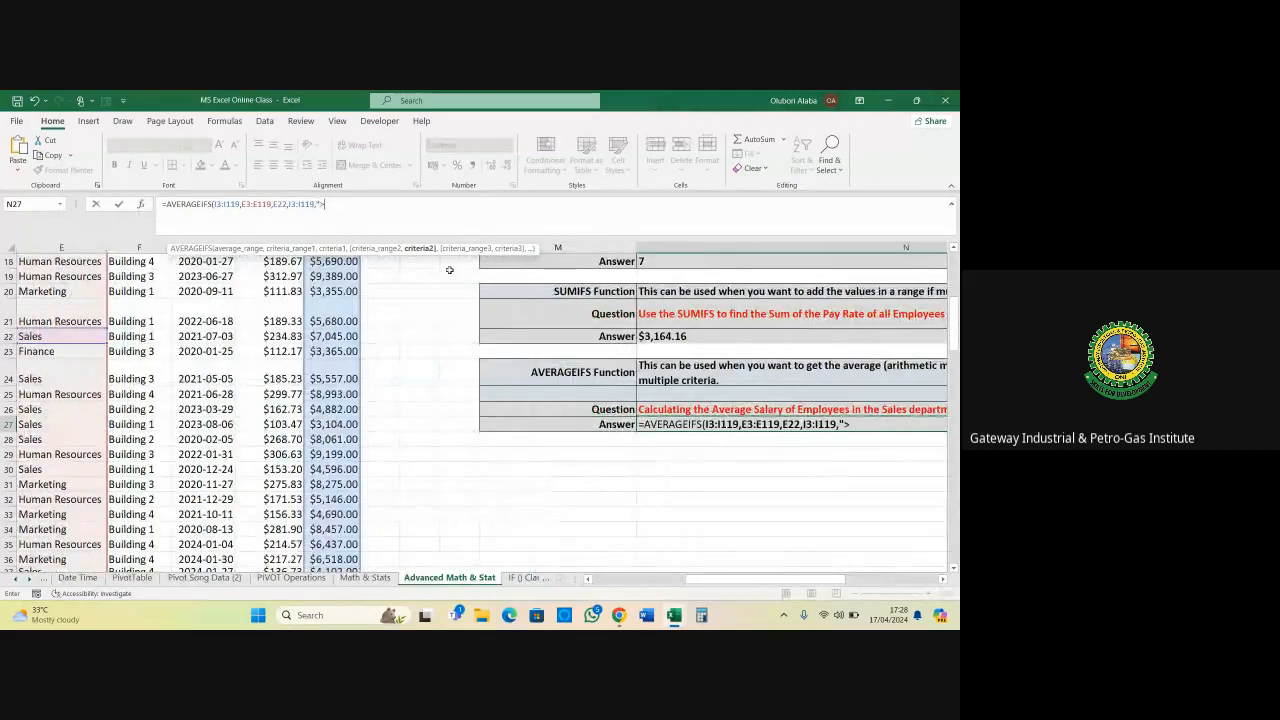
pyautogui.write('6000')
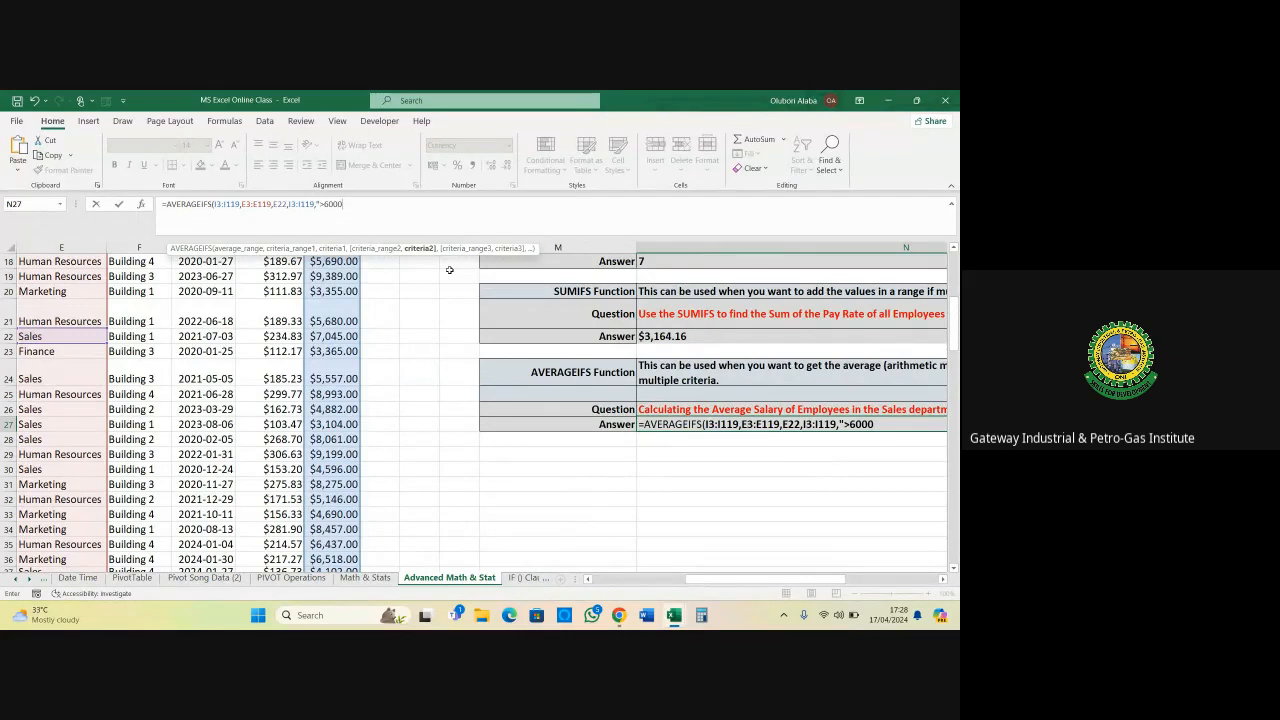
pyautogui.write('")')
pyautogui.press('Return')
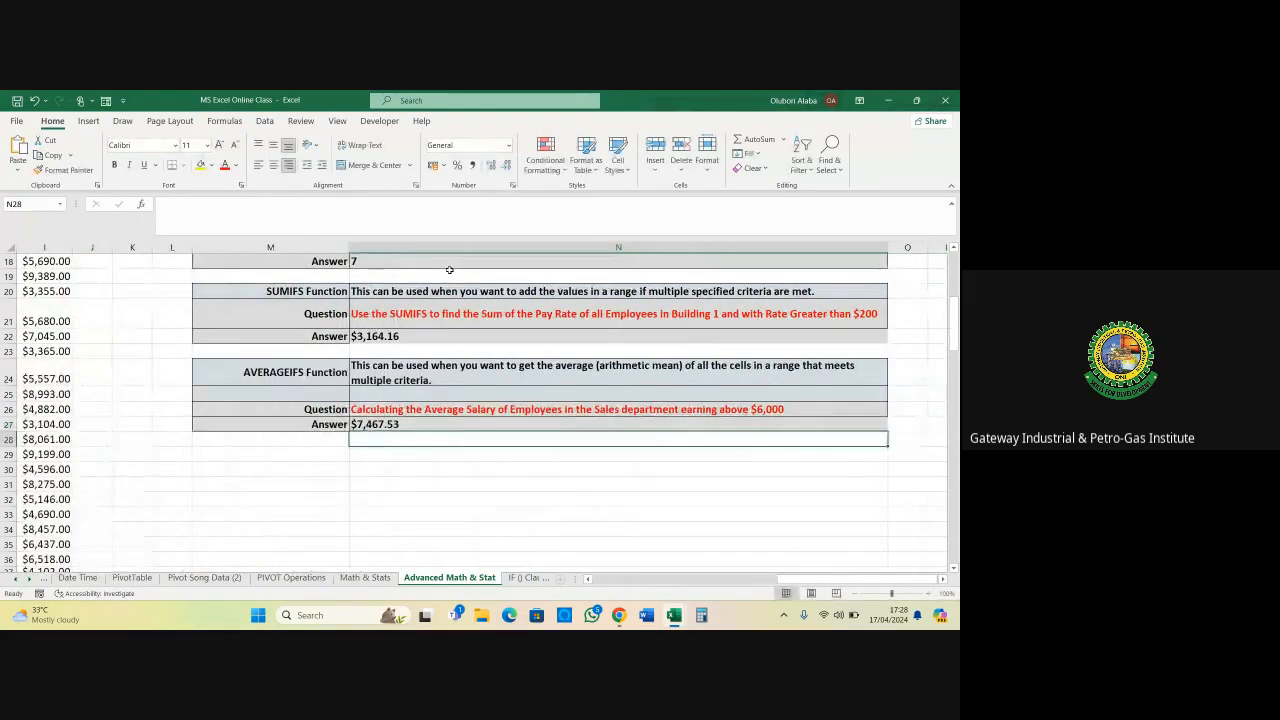
# Clear the AVERAGEIFS answer cell N27, search the Insert Function dialog for averageifs and open the arguments of AVERAGEIFS
pyautogui.click(396, 424)
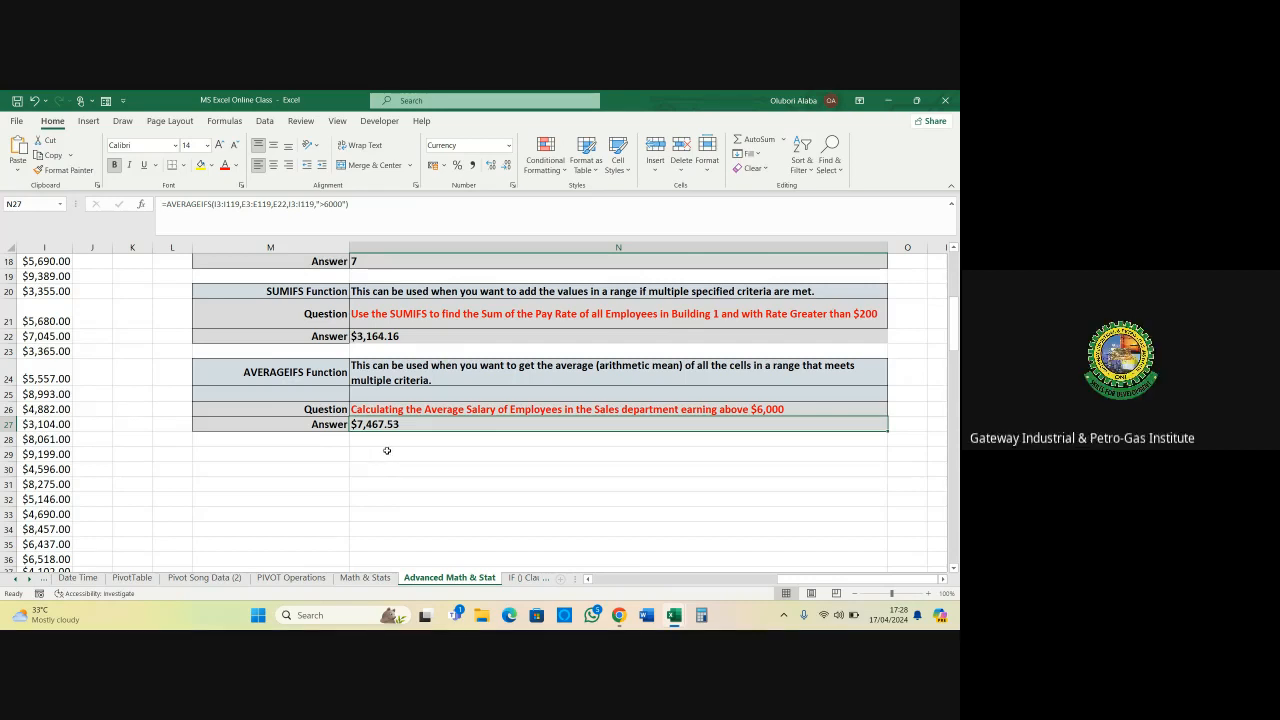
pyautogui.press('Delete')
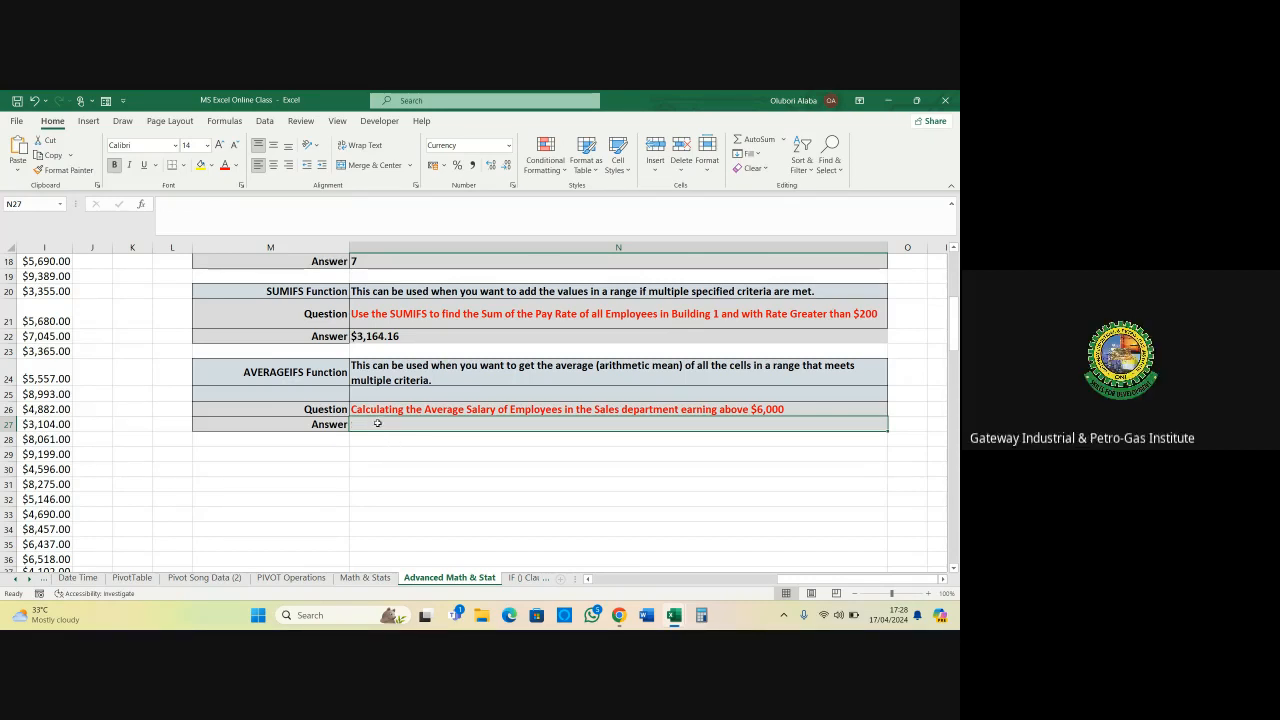
pyautogui.click(141, 205)
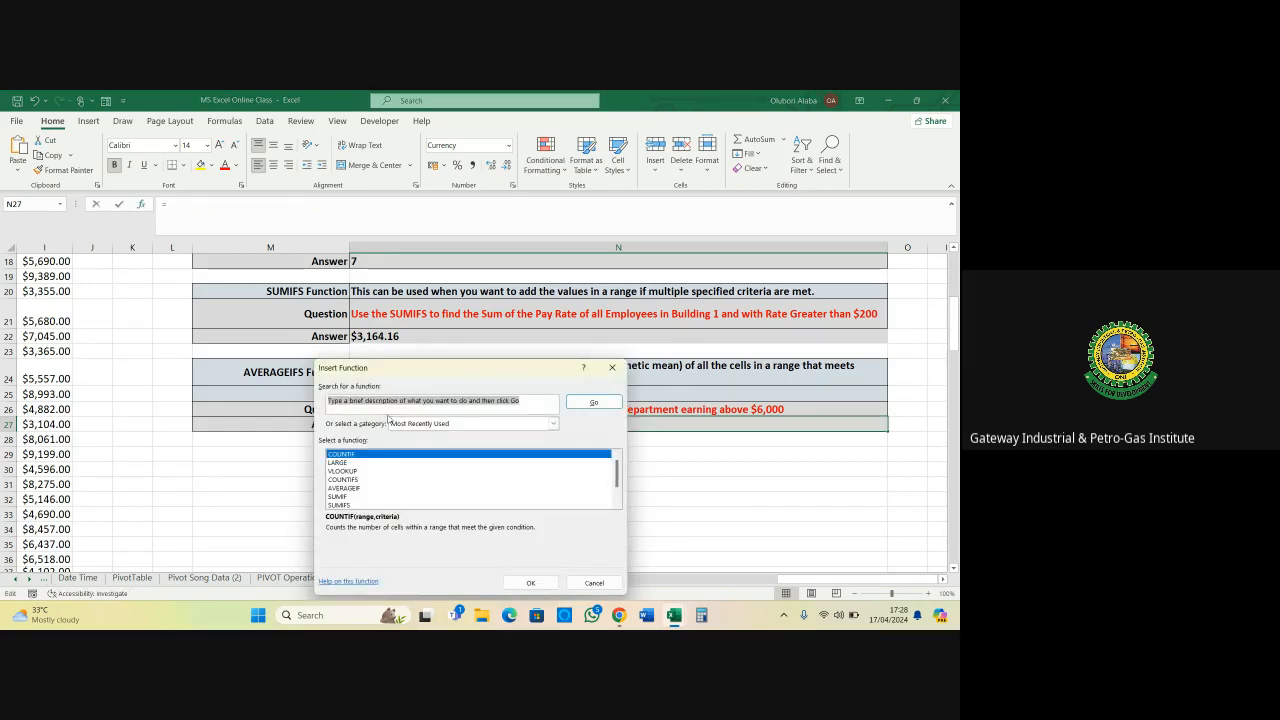
pyautogui.write('averageif')
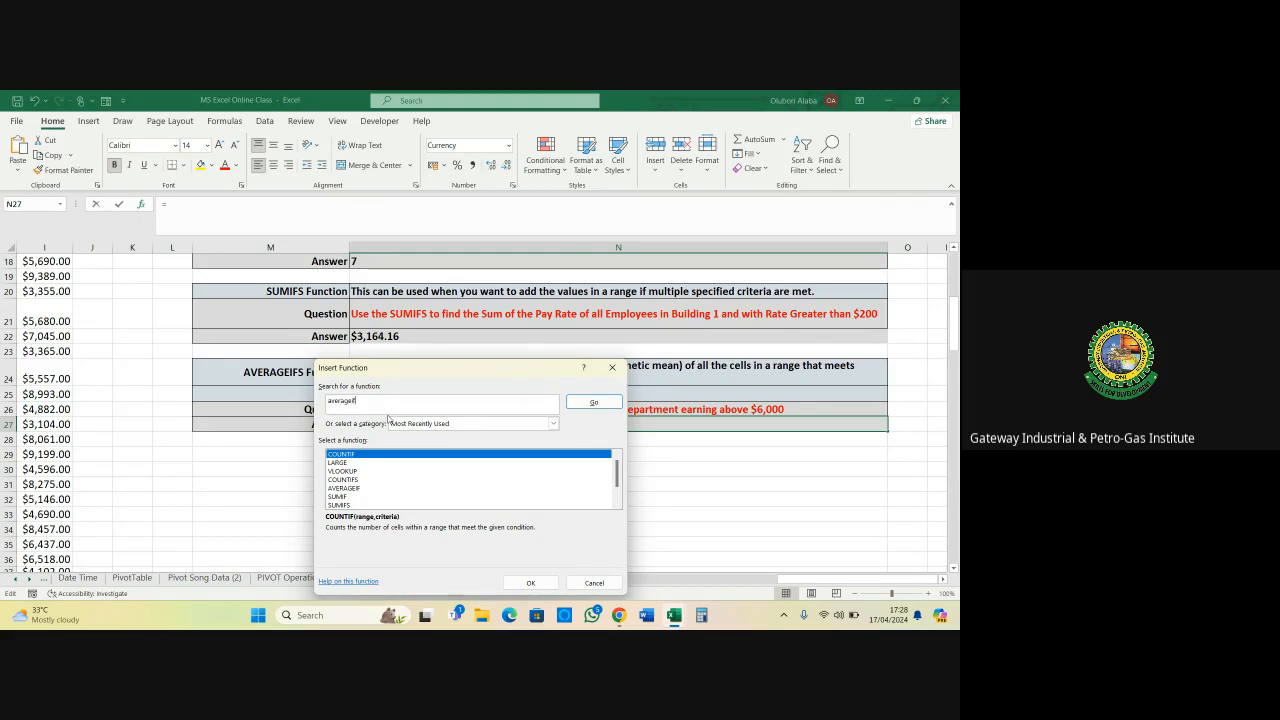
pyautogui.write('s')
pyautogui.press('Return')
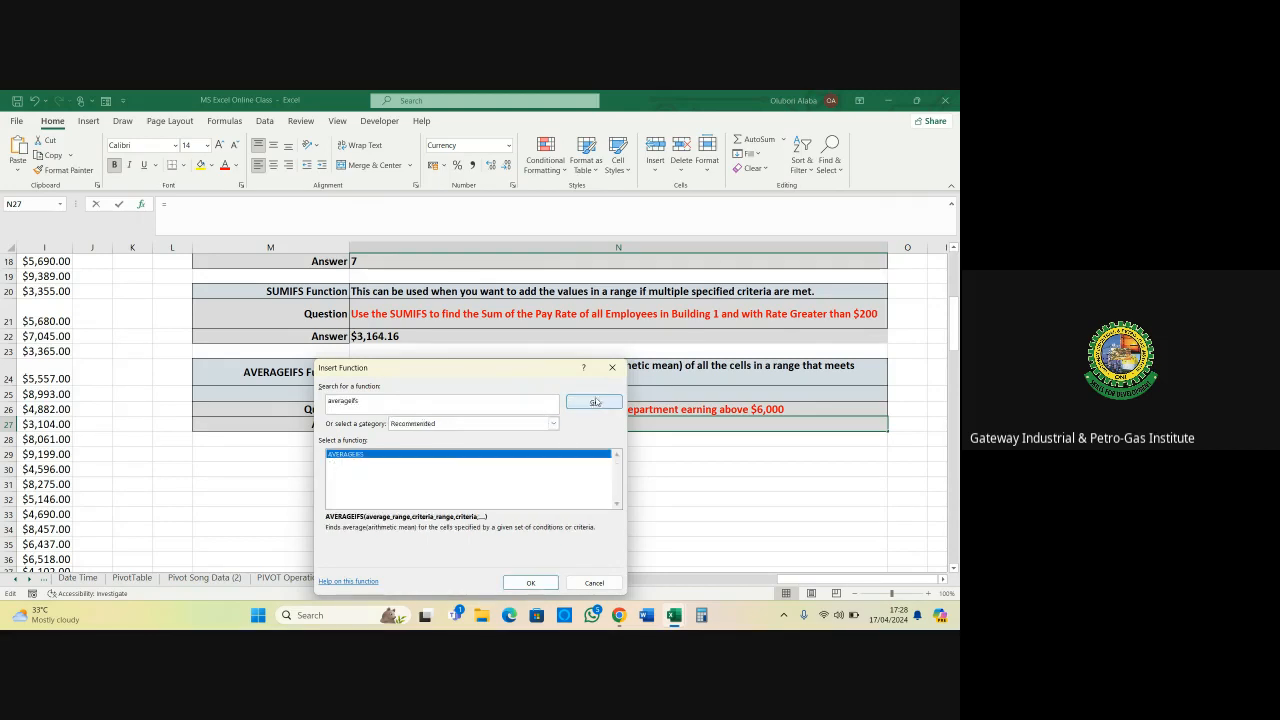
pyautogui.click(530, 582)
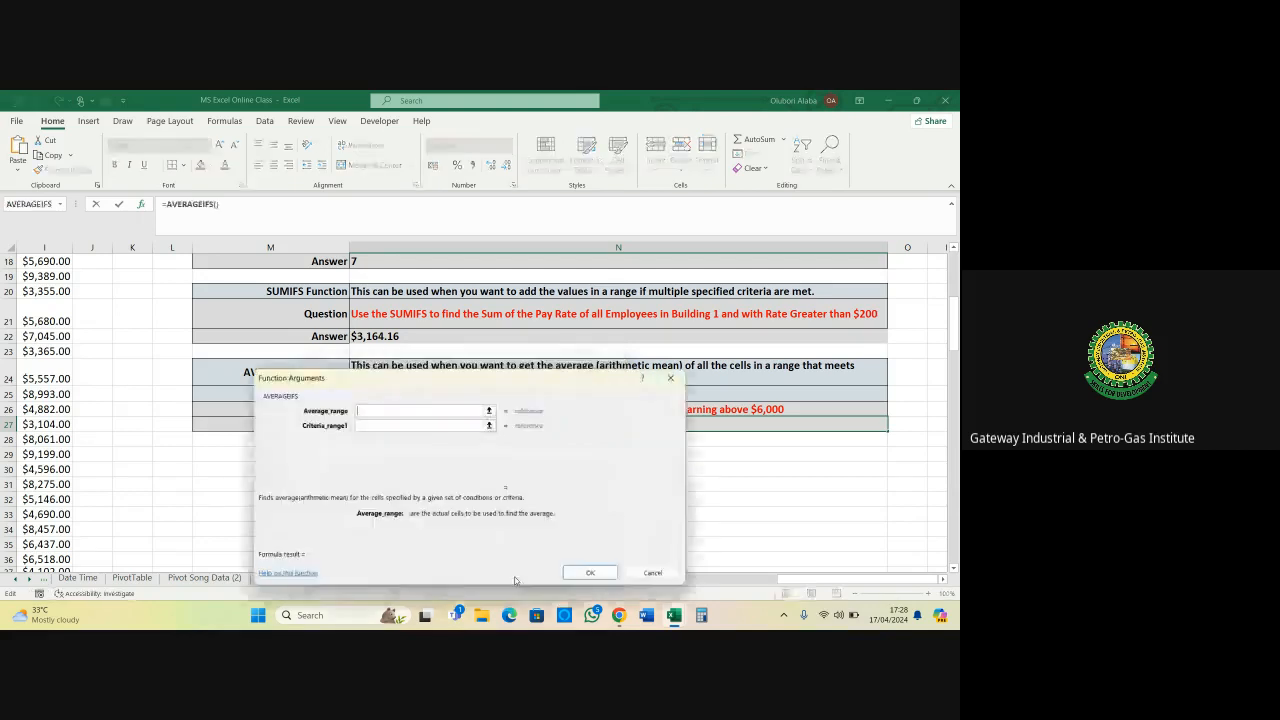
# Set Average_range to the Monthly Salary values I3:I119, moving the Function Arguments dialog clear of the employee table
pyautogui.moveTo(457, 381); pyautogui.dragTo(537, 456)
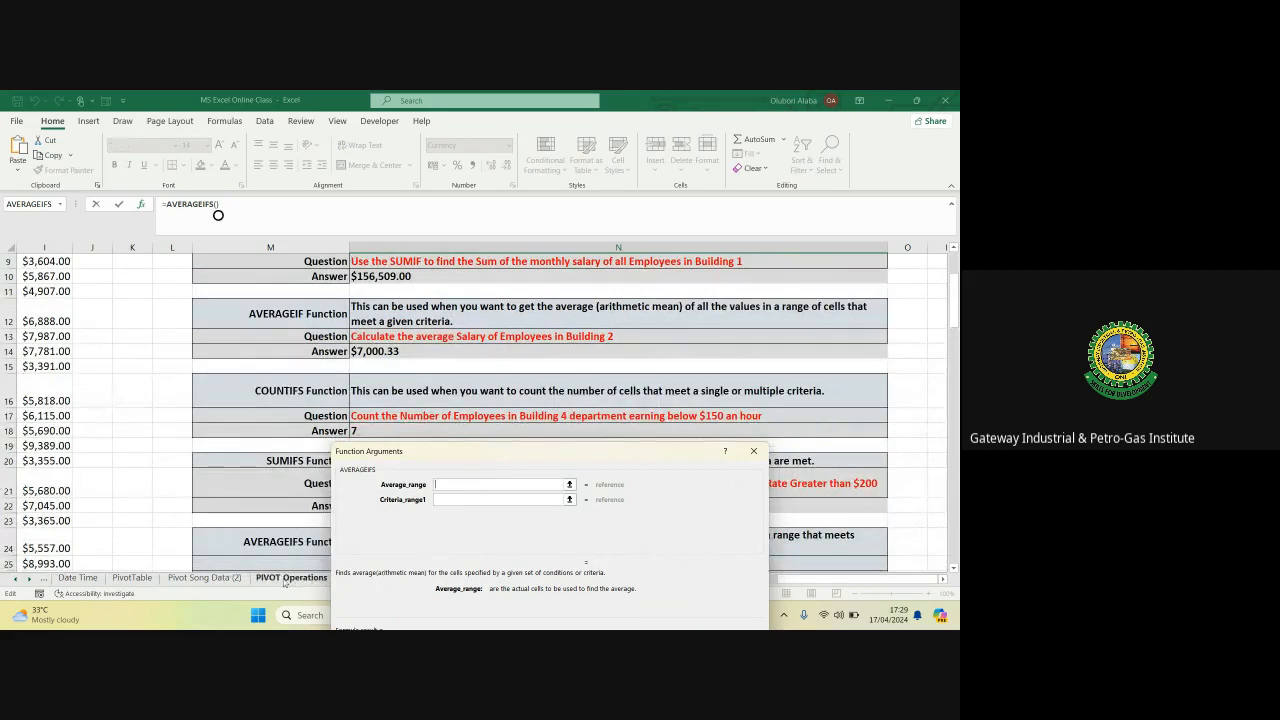
pyautogui.moveTo(822, 580); pyautogui.dragTo(776, 579)
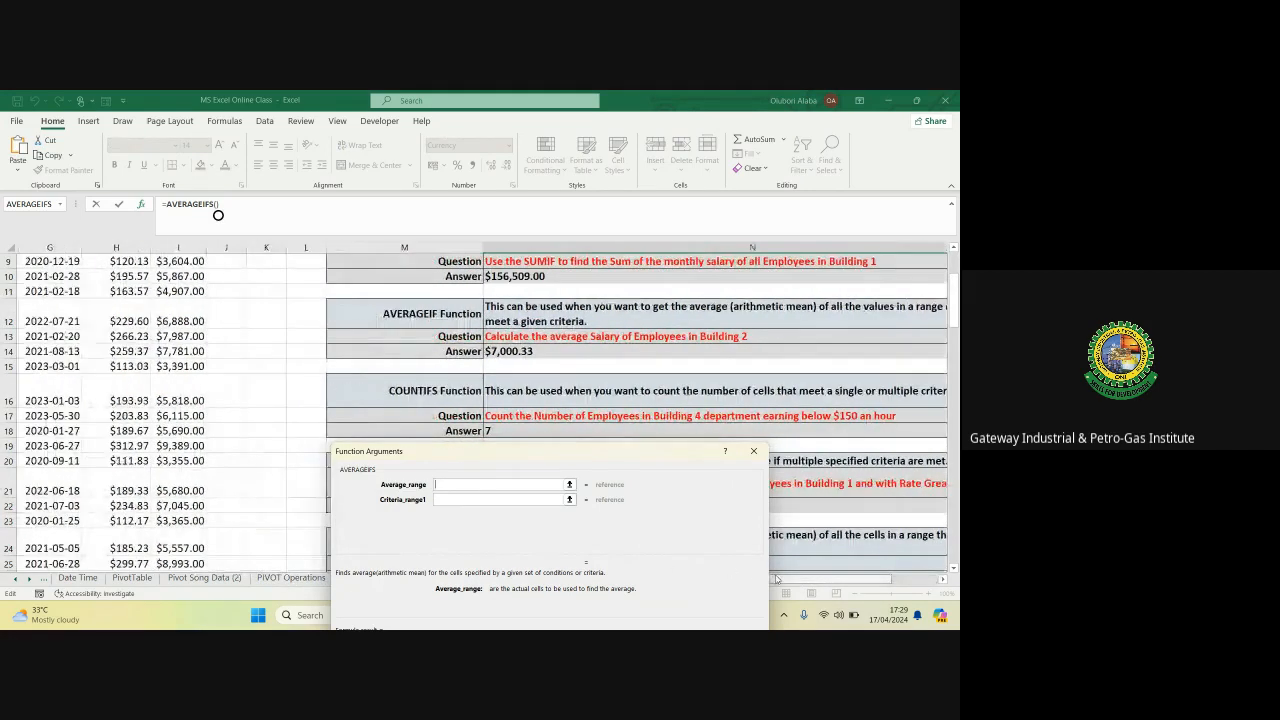
pyautogui.scroll(3, 235, 325)
pyautogui.click(182, 323)
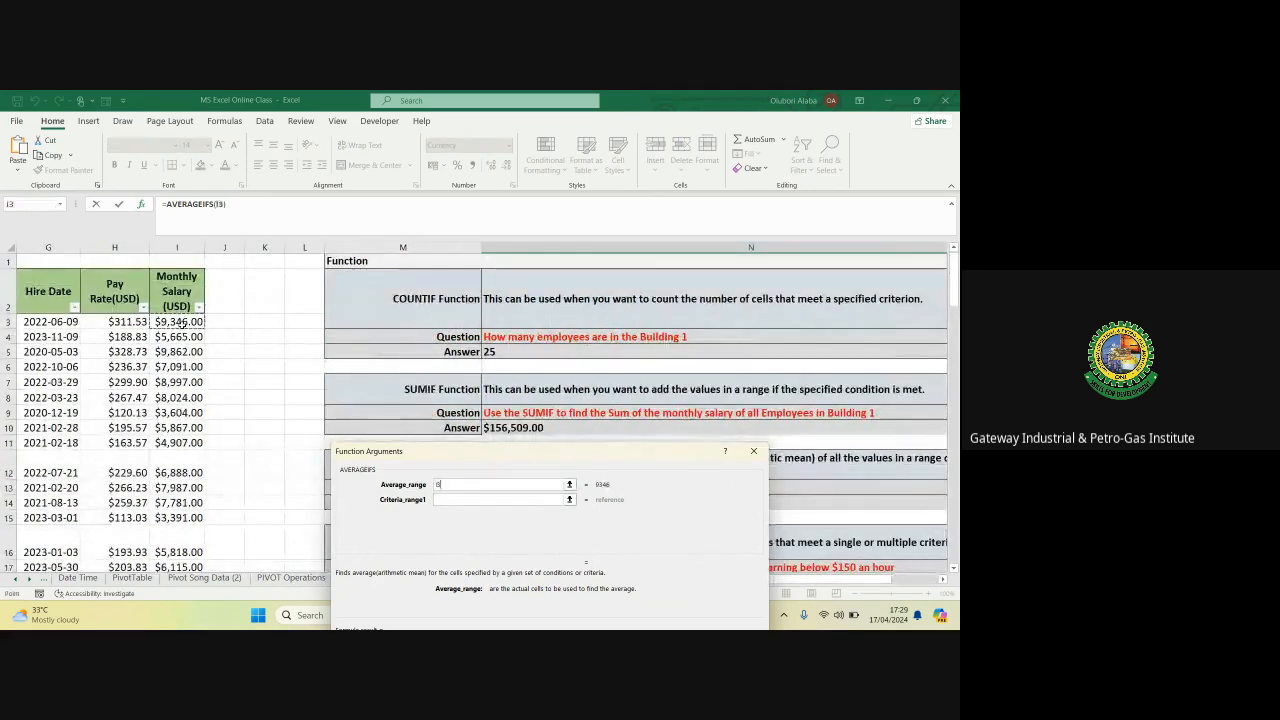
pyautogui.hotkey('ctrl', 'shift', 'Down')
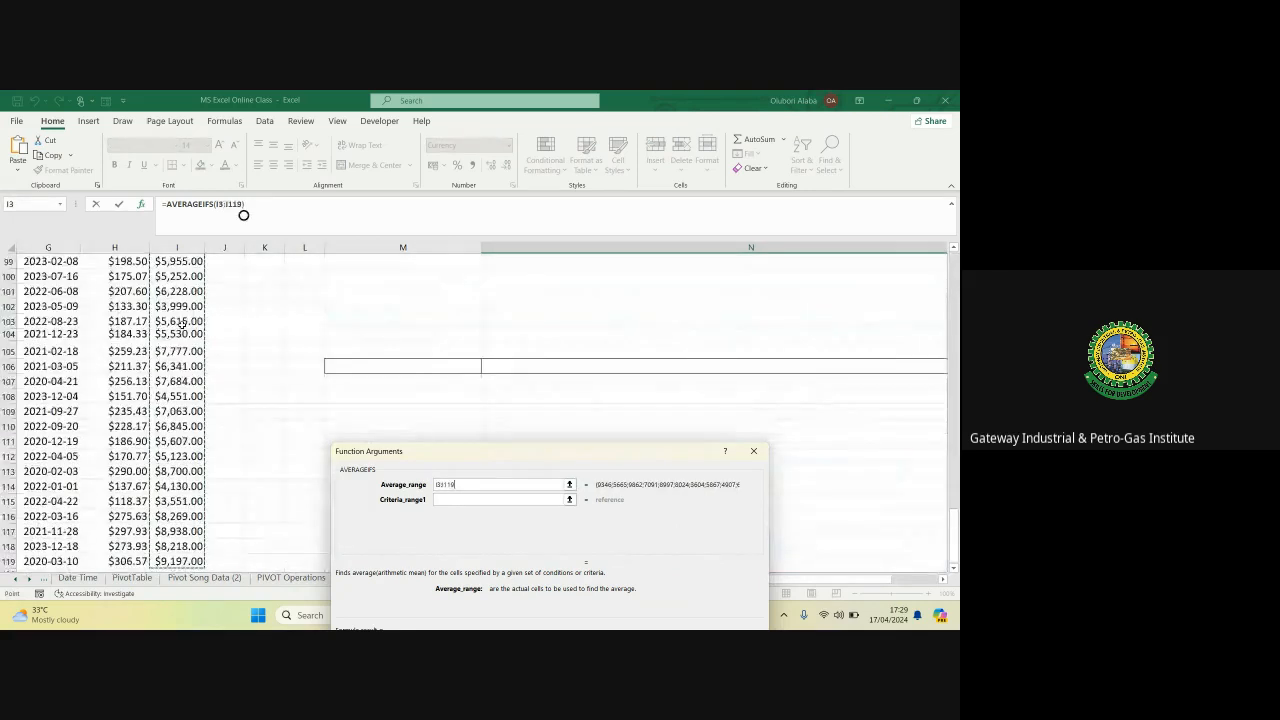
# Set Criteria_range1 to the Department values E3:E119 and Criteria1 to the Sales cell E103, dismissing the message notification
pyautogui.click(447, 500)
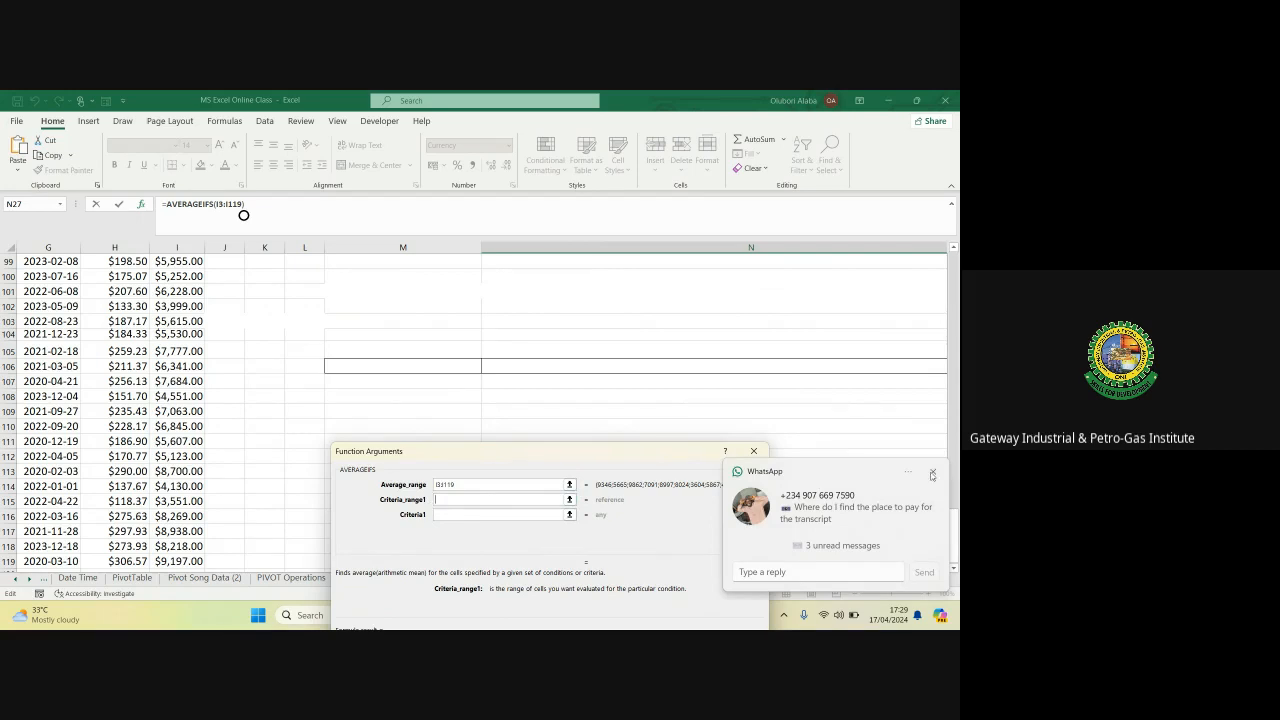
pyautogui.click(932, 473)
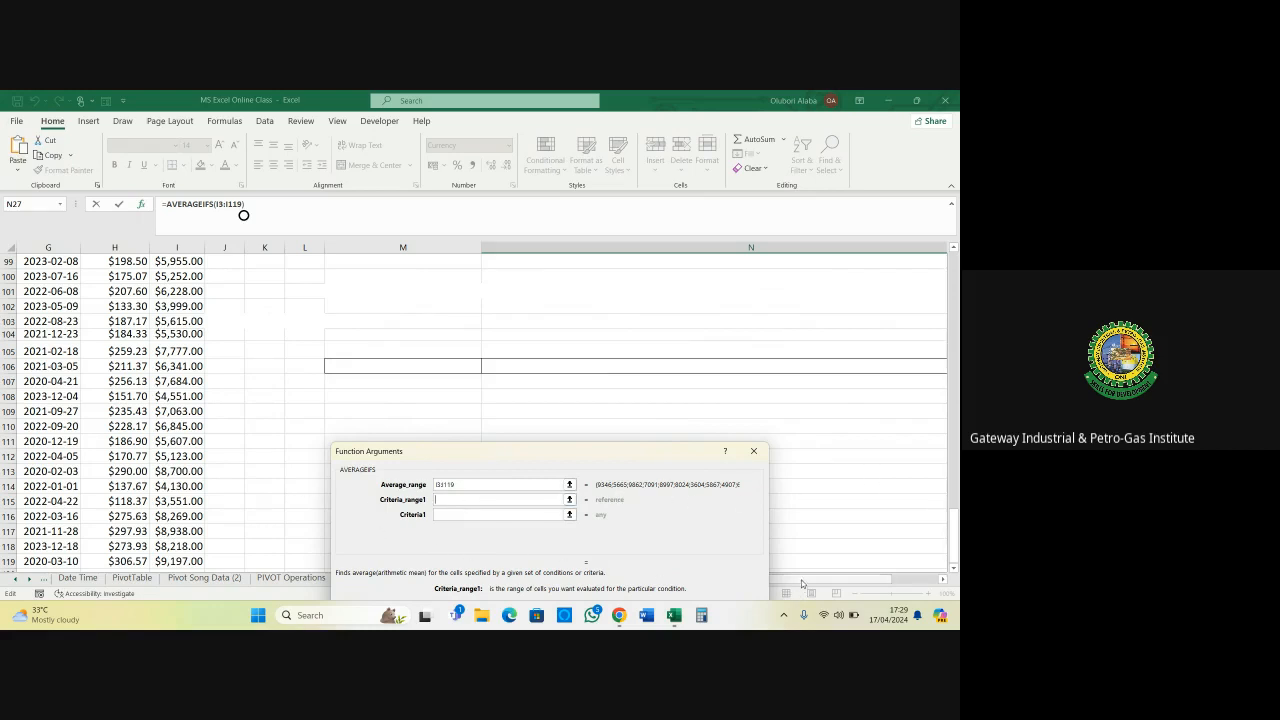
pyautogui.moveTo(802, 582); pyautogui.dragTo(779, 582)
pyautogui.scroll(10, 280, 386)
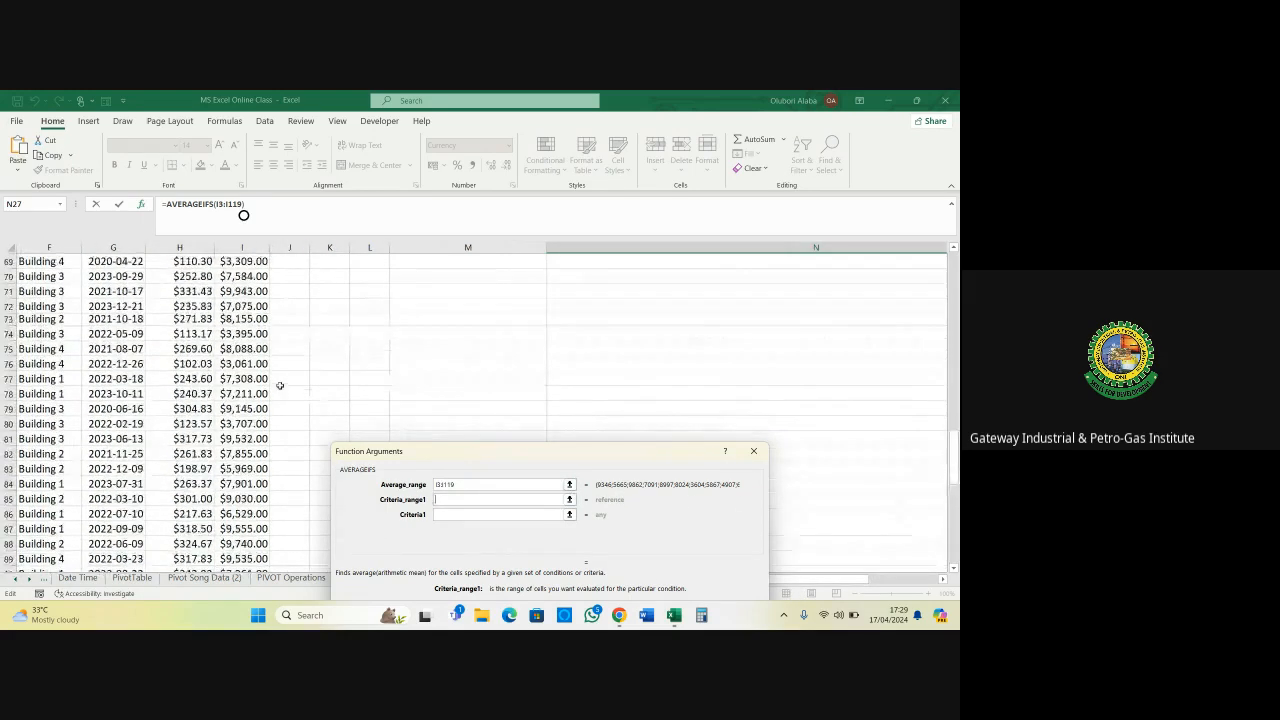
pyautogui.scroll(18, 280, 386)
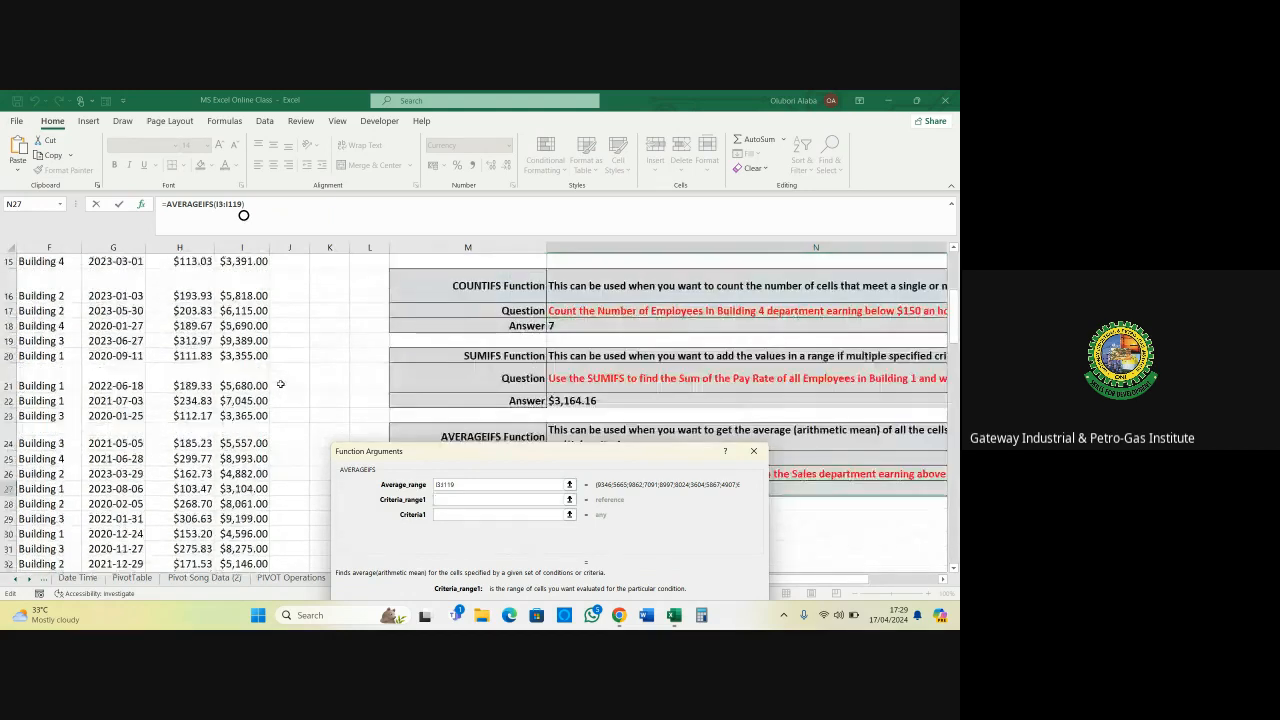
pyautogui.scroll(5, 281, 384)
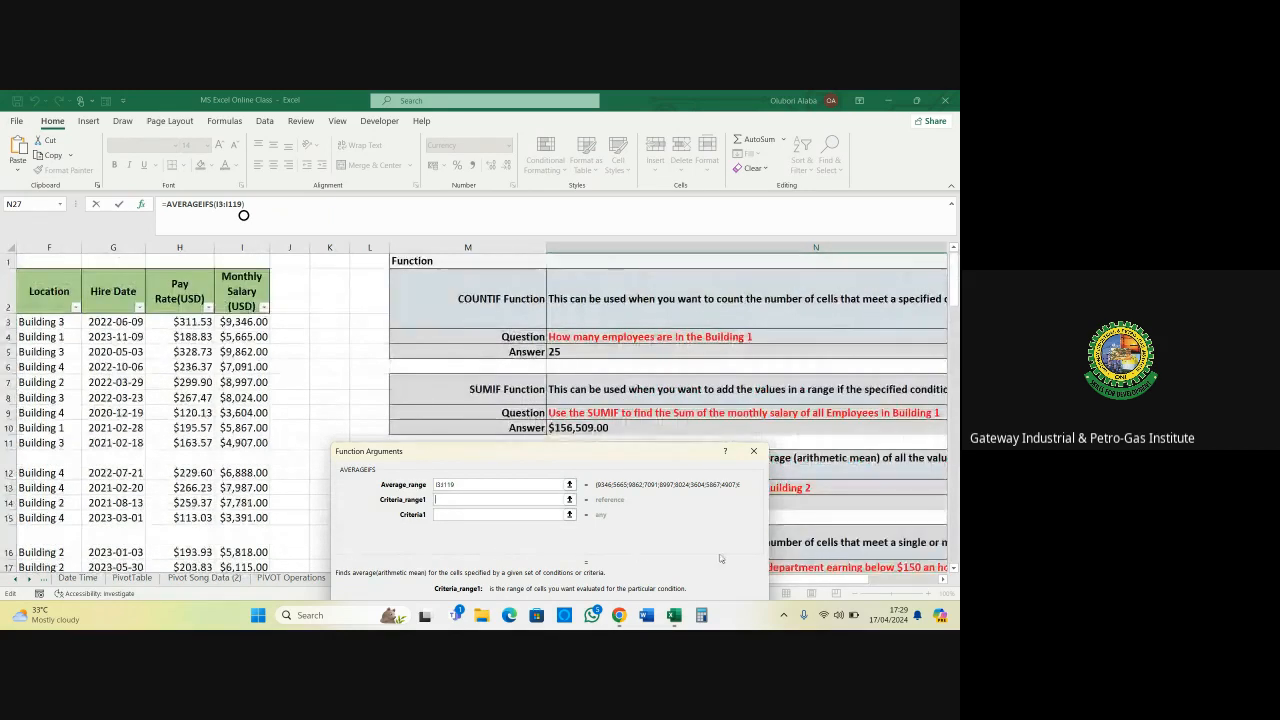
pyautogui.moveTo(823, 579); pyautogui.dragTo(799, 578)
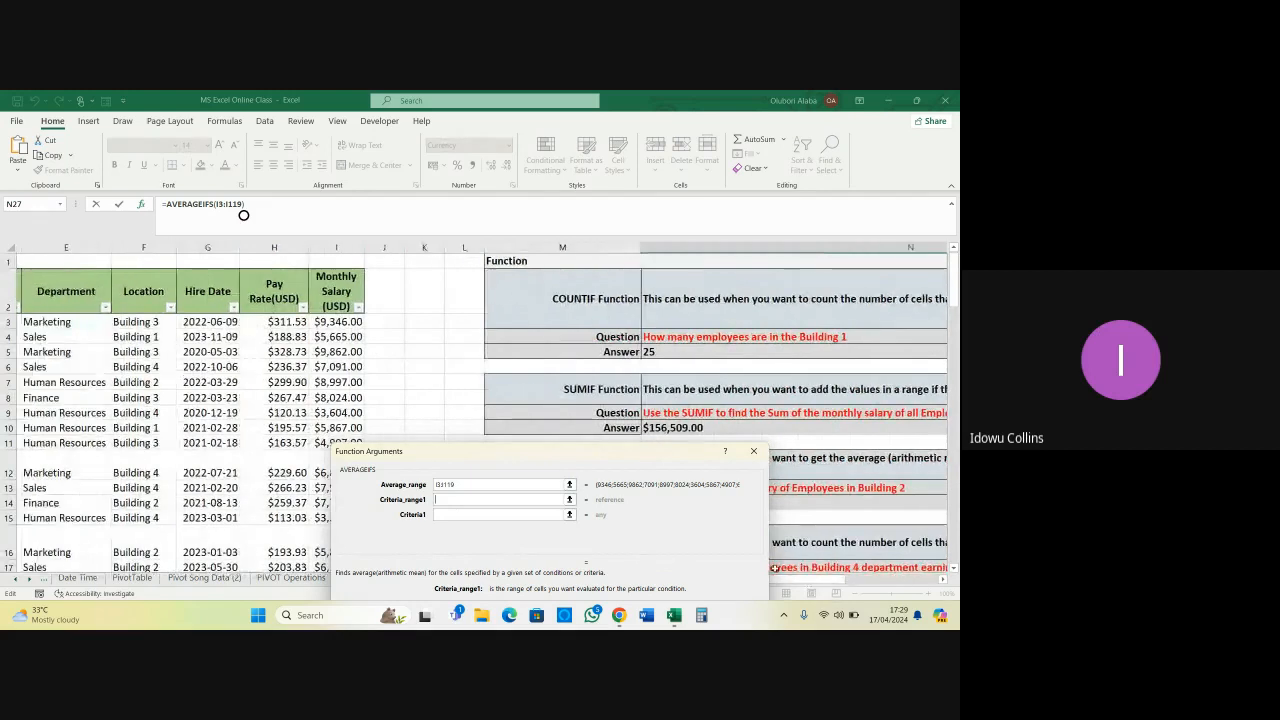
pyautogui.click(59, 323)
pyautogui.hotkey('ctrl', 'shift', 'Down')
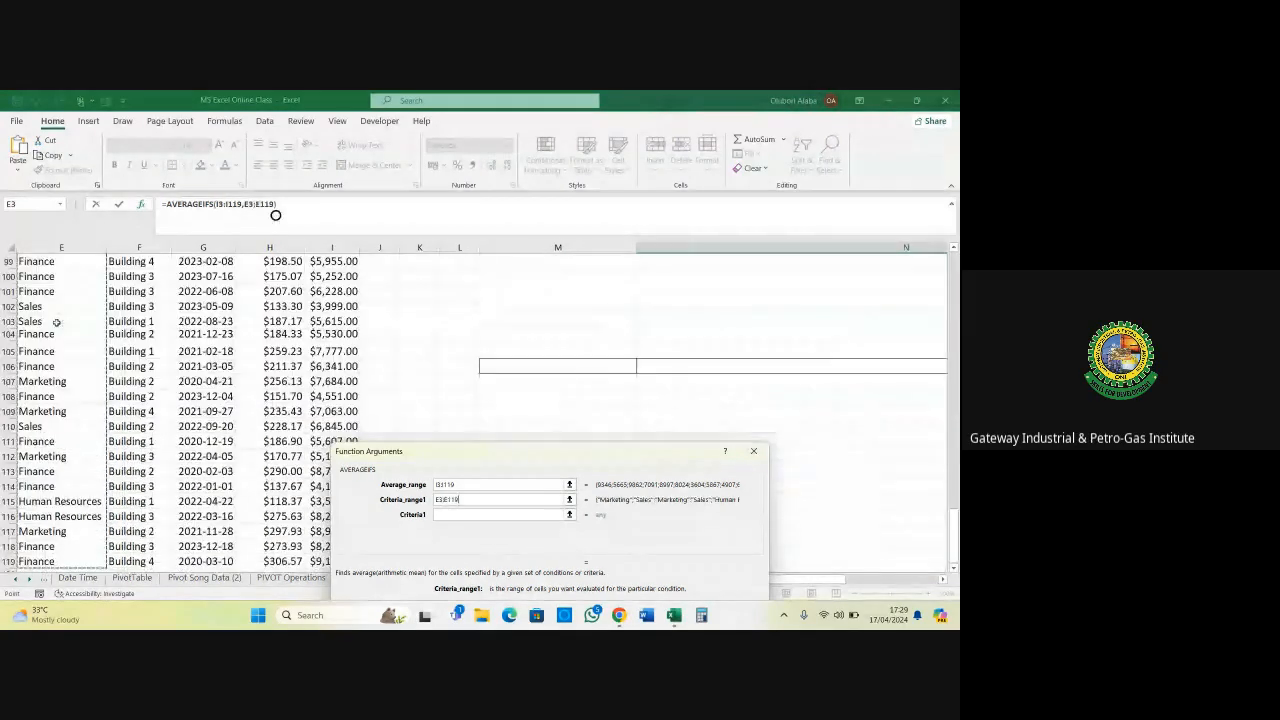
pyautogui.click(453, 515)
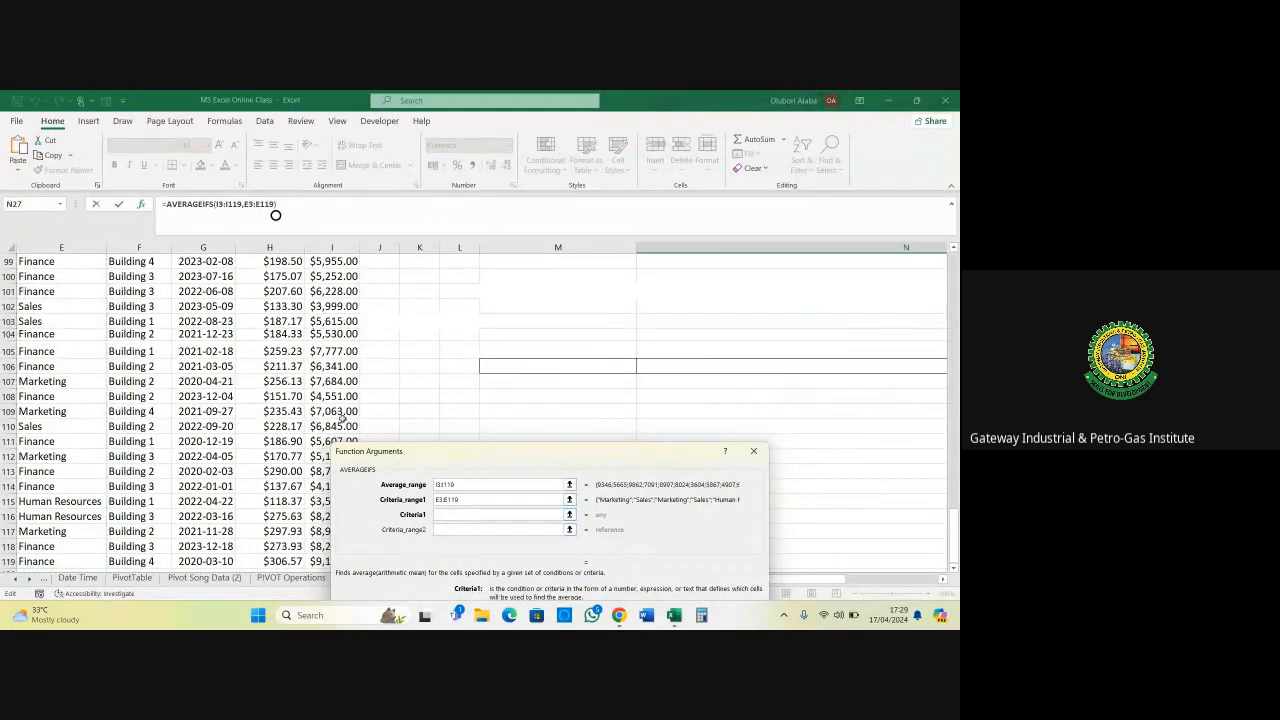
pyautogui.click(31, 322)
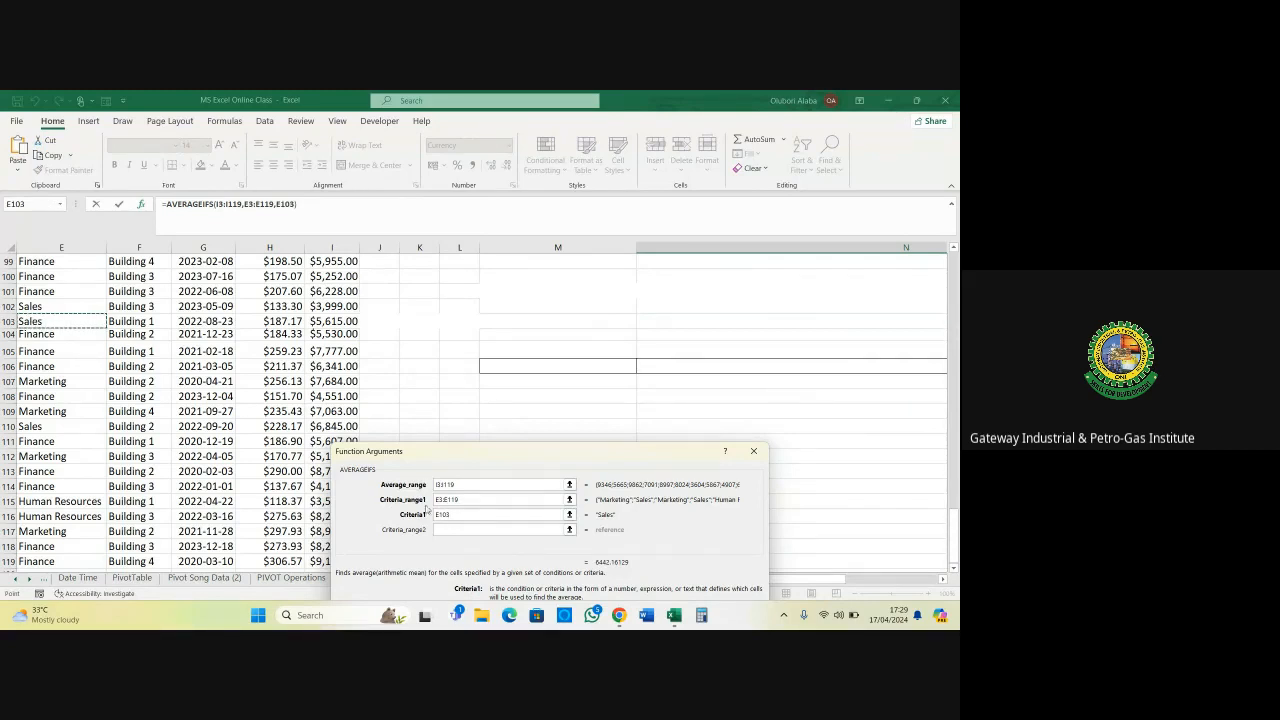
# Set Criteria_range2 of the AVERAGEIFS function to the Monthly Salary values I3:I119
pyautogui.click(451, 528)
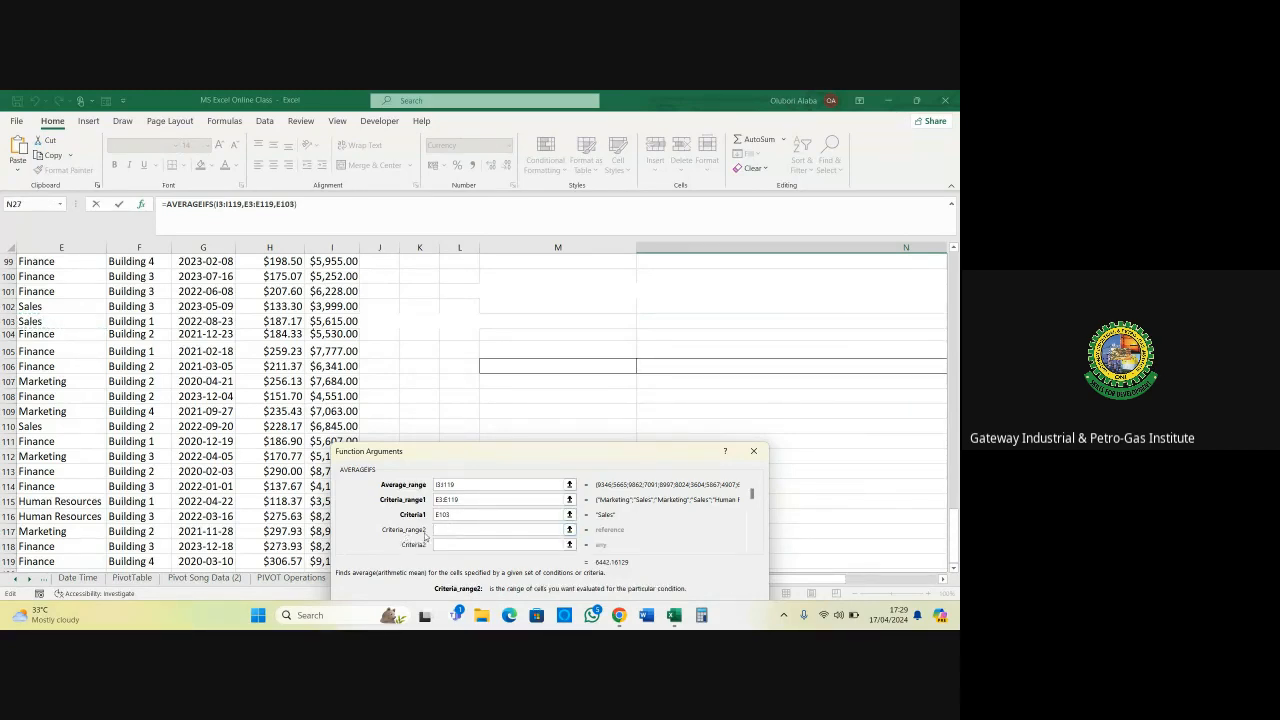
pyautogui.scroll(9, 419, 373)
pyautogui.scroll(20, 419, 373)
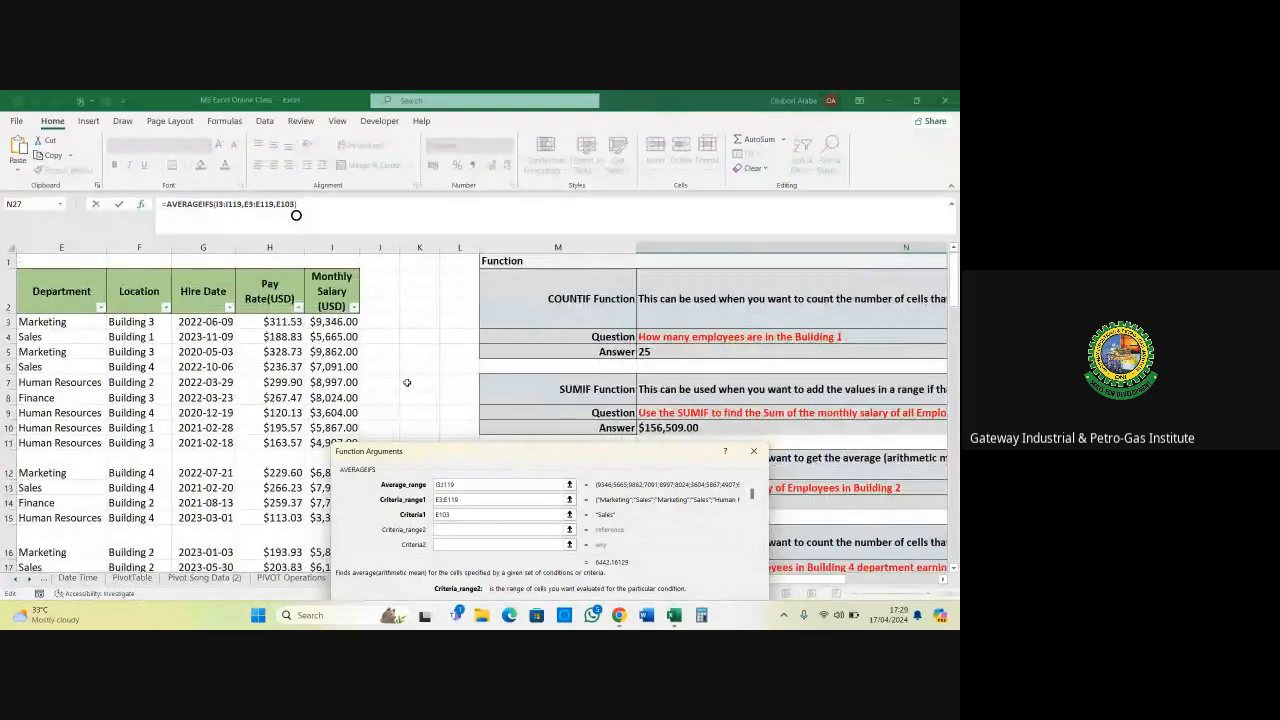
pyautogui.click(334, 322)
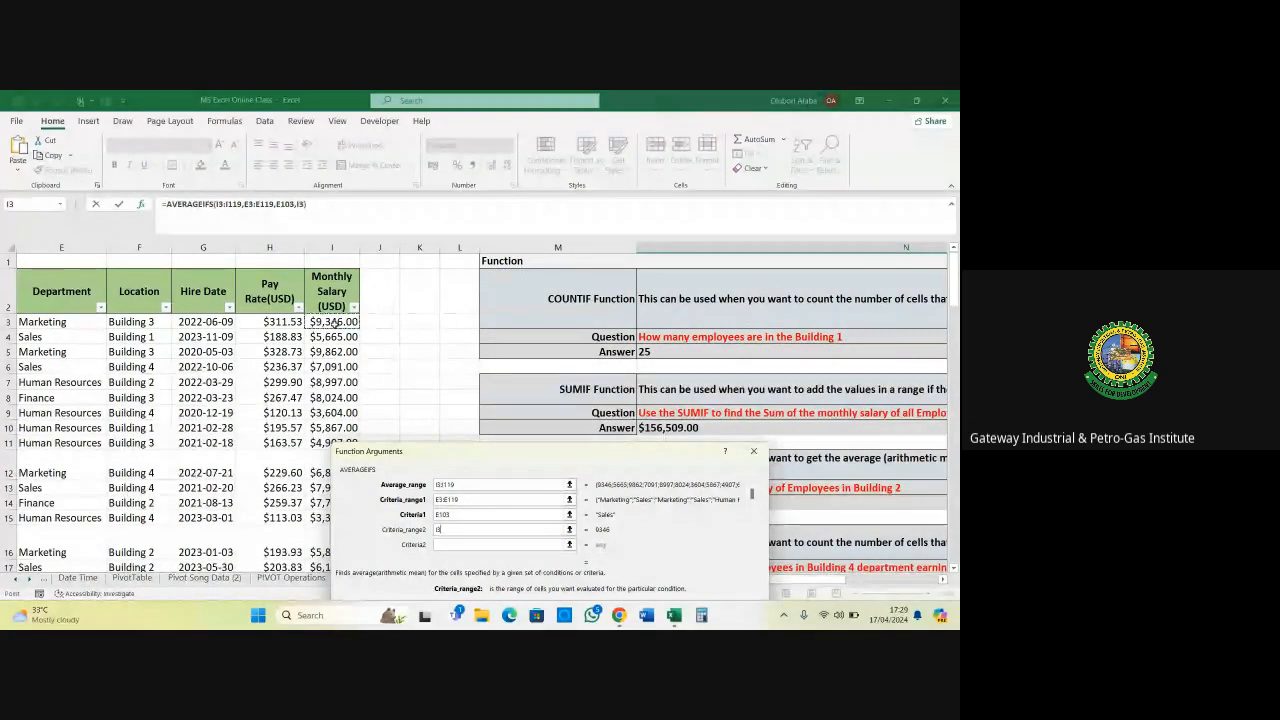
pyautogui.hotkey('ctrl', 'shift', 'Down')
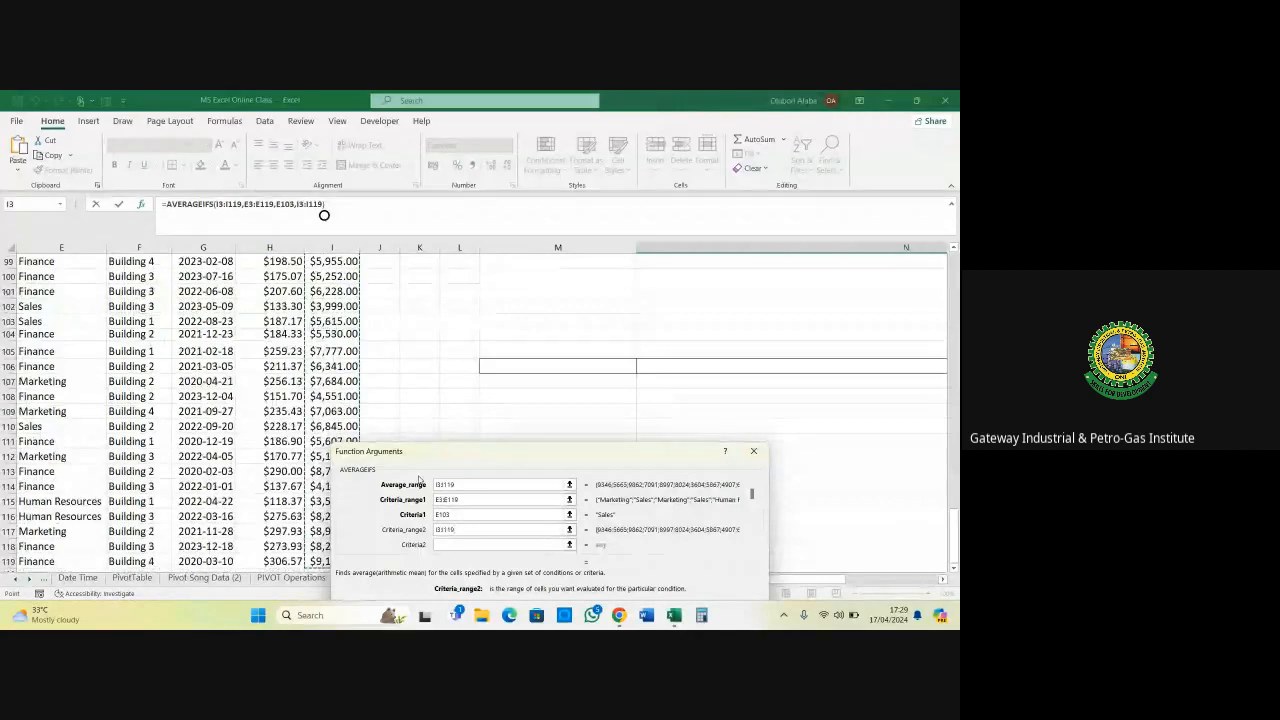
# Enter ">6000" as Criteria2 and move the Function Arguments dialog up so all of it is on screen
pyautogui.click(460, 545)
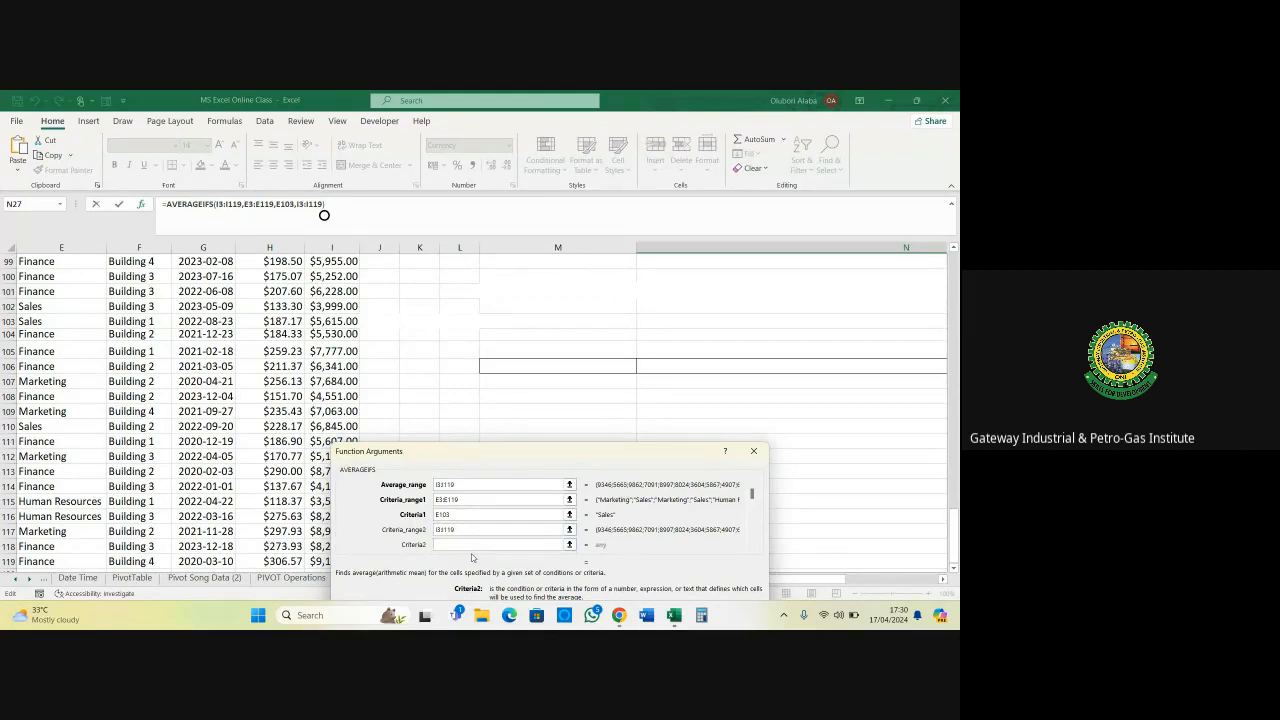
pyautogui.write('">6000"')
pyautogui.moveTo(561, 452); pyautogui.dragTo(563, 285)
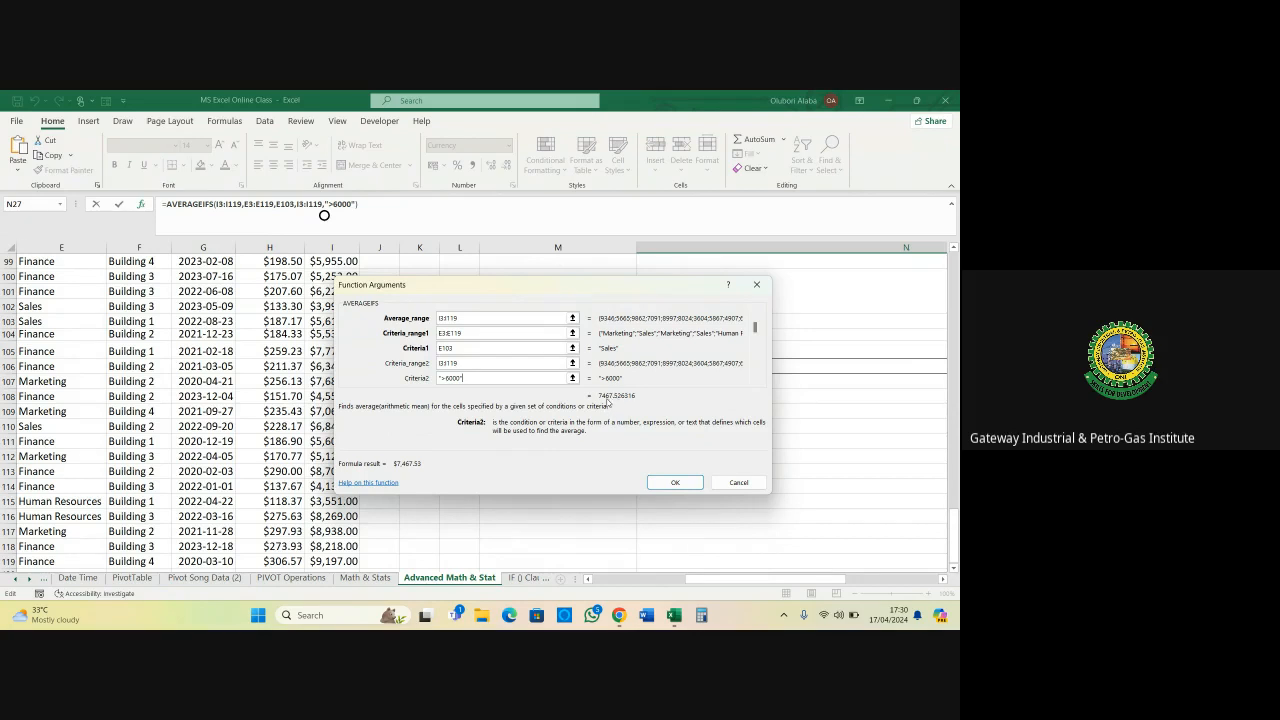
# Accept the AVERAGEIFS function as the answer in N27 and open the IF () Clause sheet
pyautogui.click(675, 482)
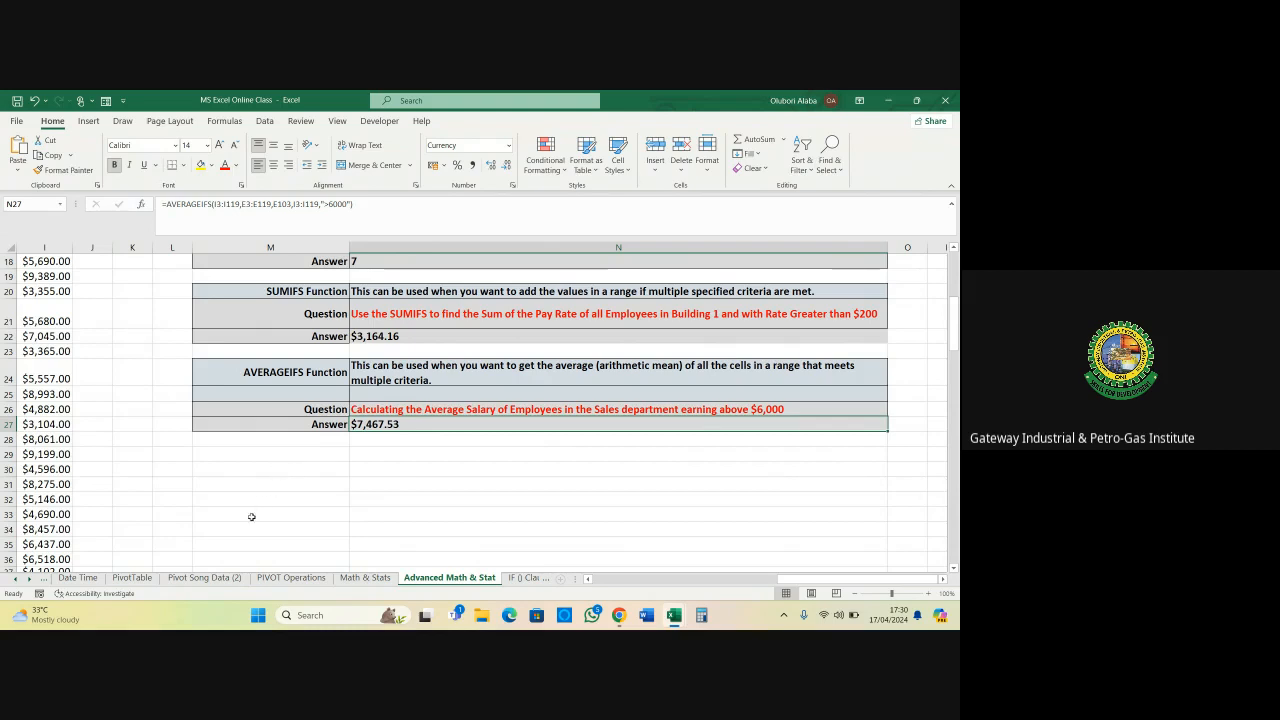
pyautogui.click(29, 579)
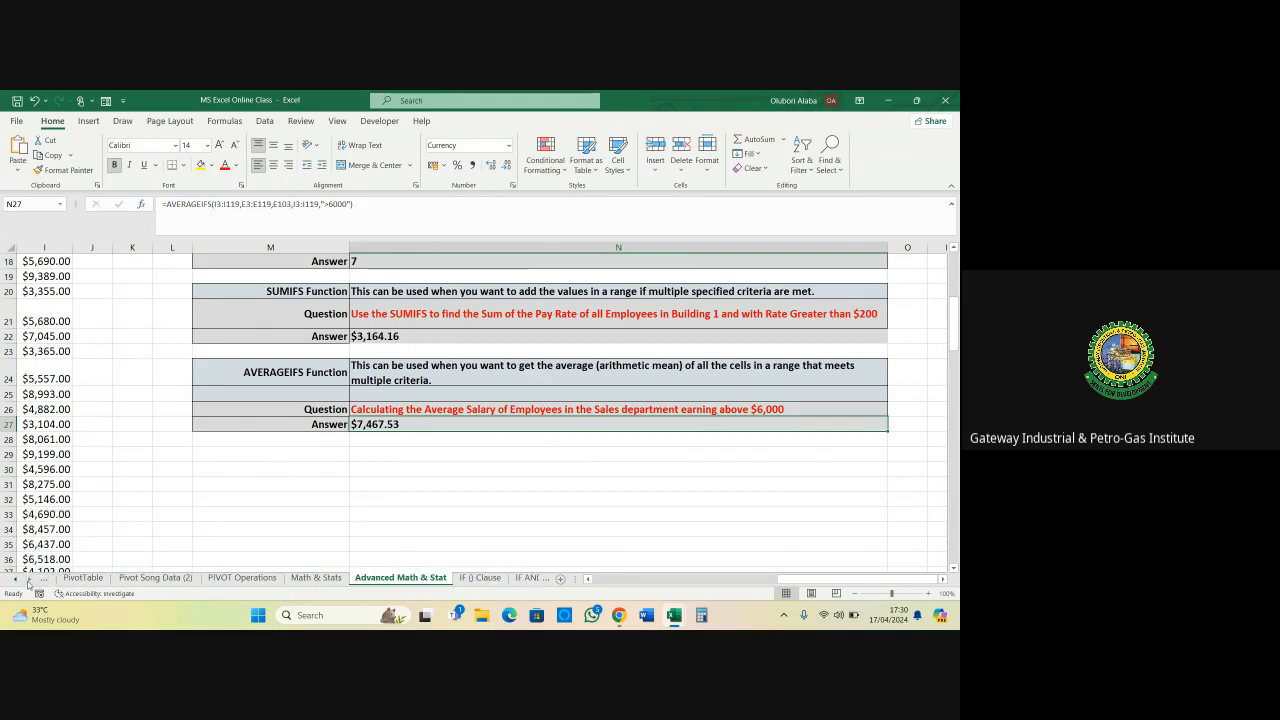
pyautogui.click(29, 579)
pyautogui.click(29, 580)
pyautogui.click(29, 580)
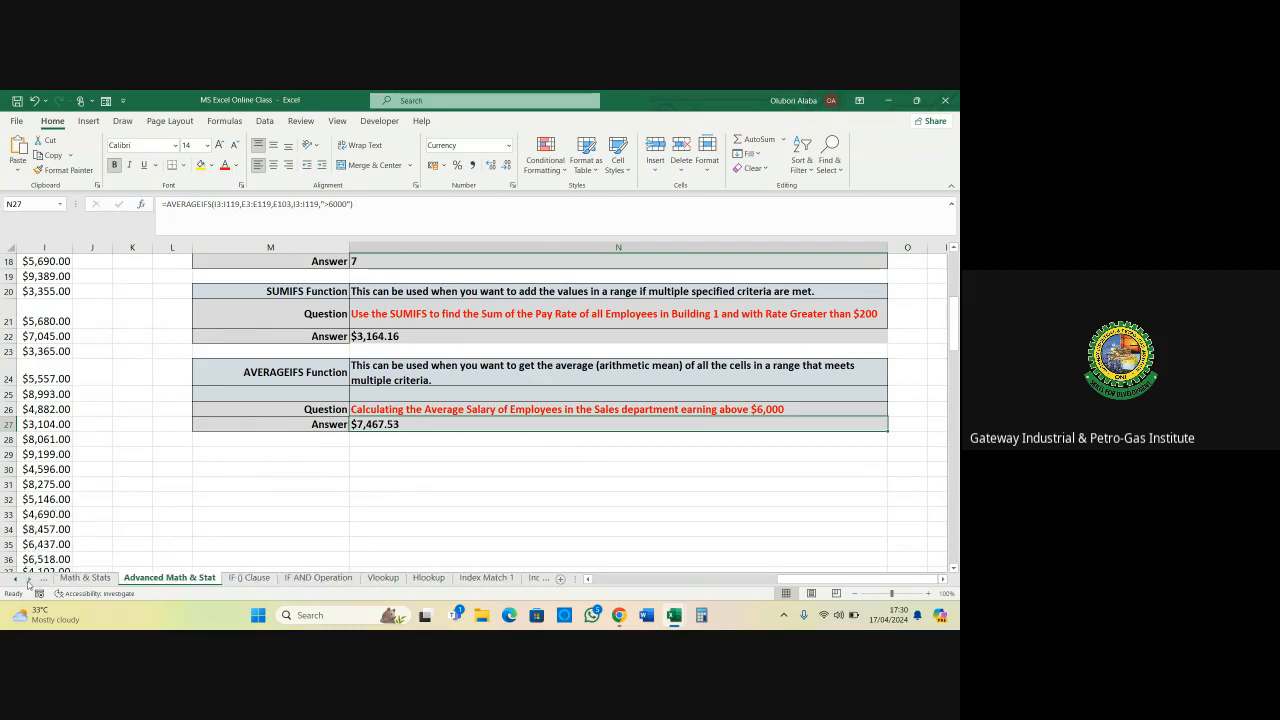
pyautogui.click(247, 578)
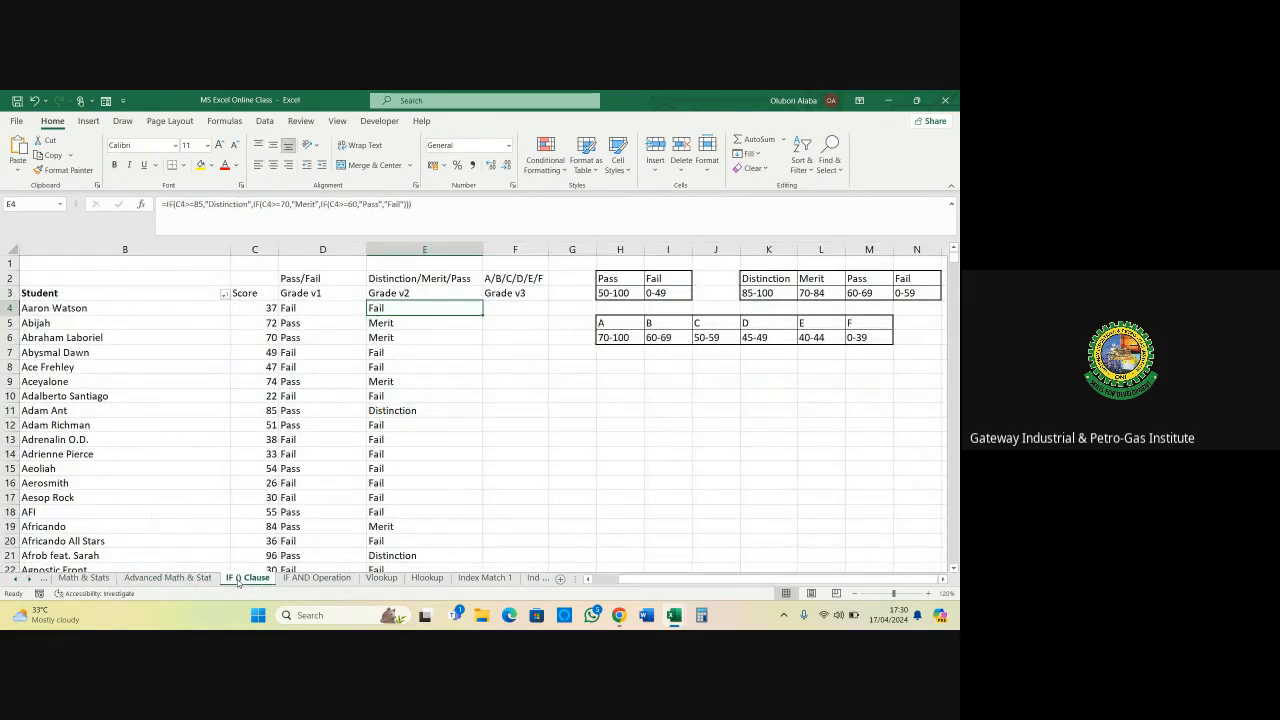
# Go to the Hlookup sheet and clear the lookup results in C3:K10 of the first table
pyautogui.click(310, 578)
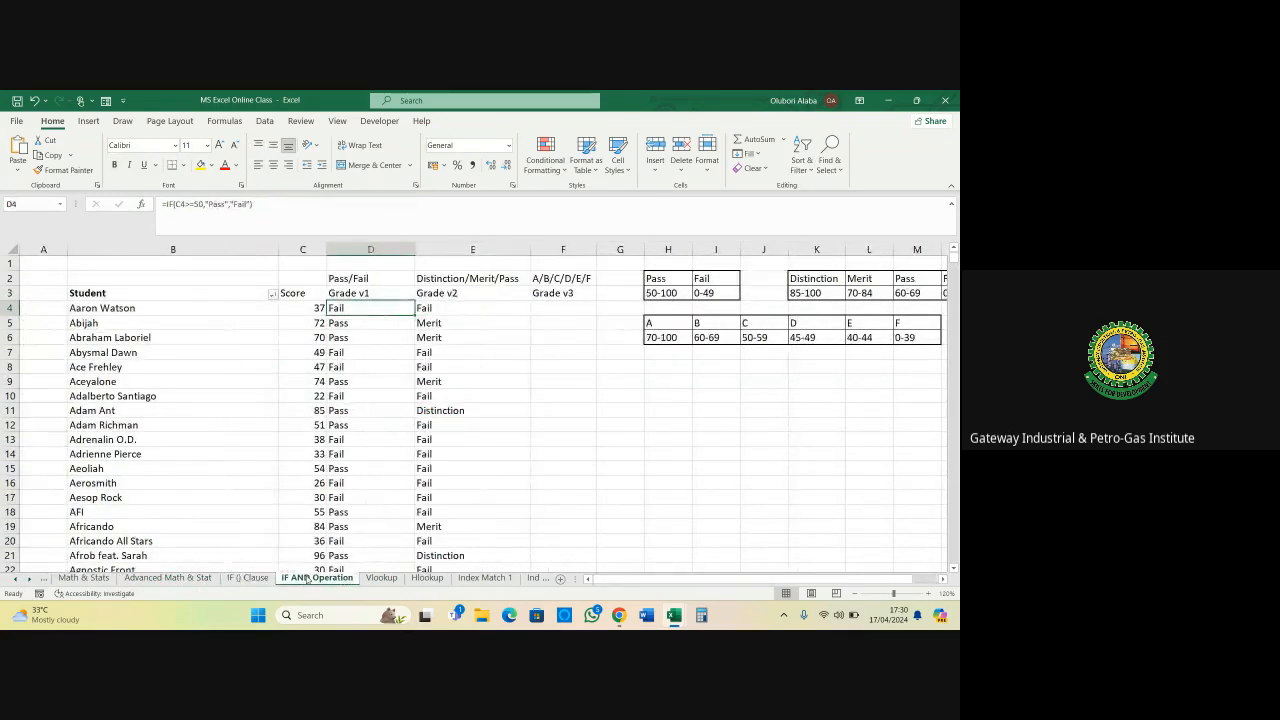
pyautogui.click(381, 579)
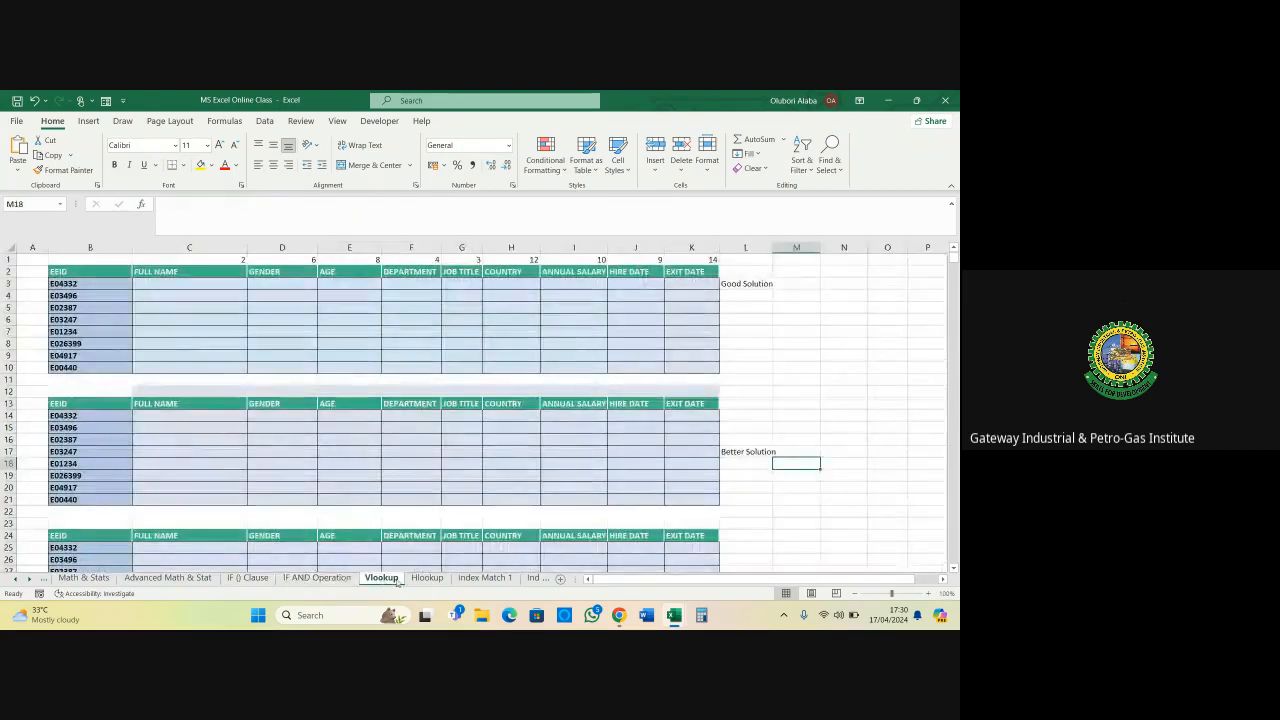
pyautogui.click(420, 579)
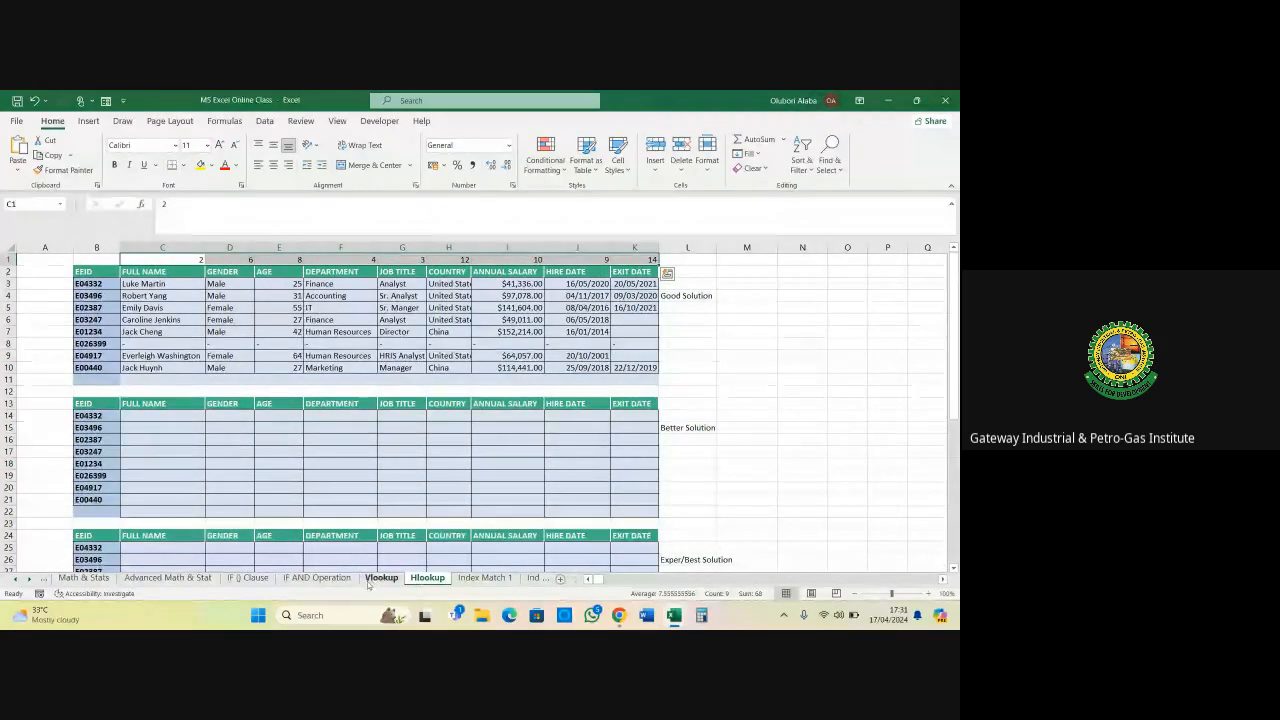
pyautogui.click(381, 579)
pyautogui.click(420, 579)
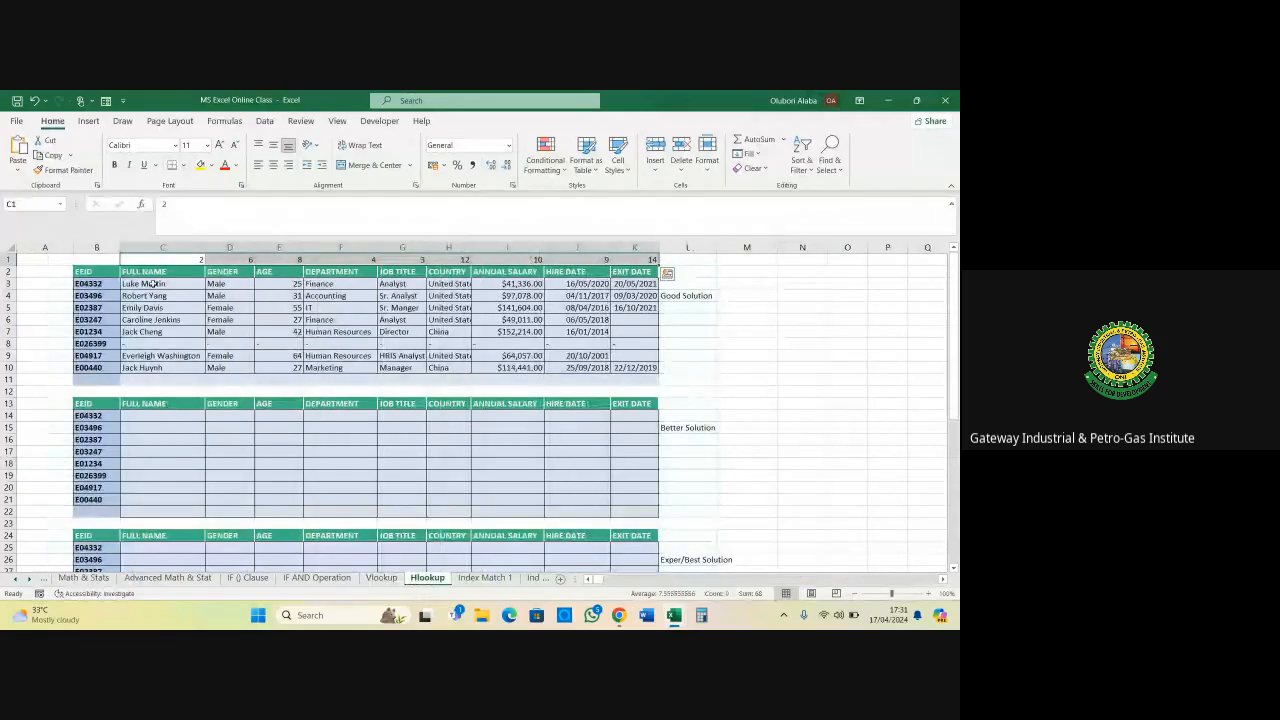
pyautogui.moveTo(150, 284); pyautogui.dragTo(624, 369)
pyautogui.press('Delete')
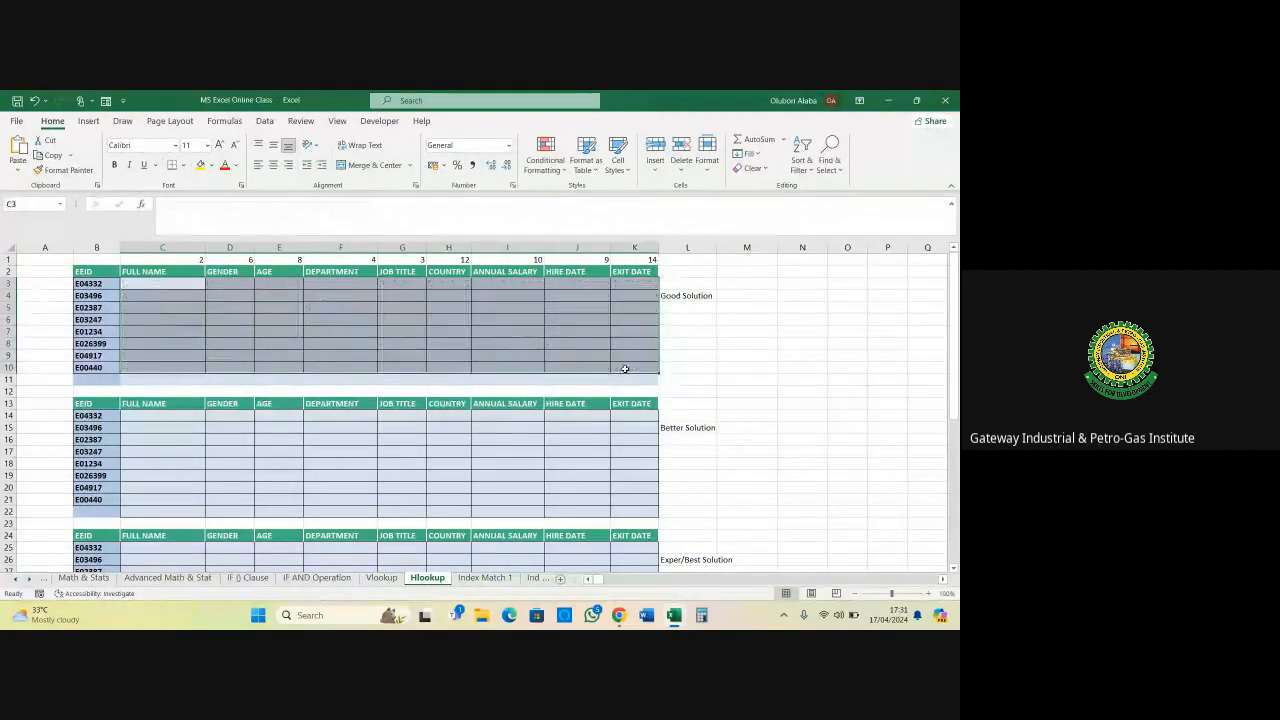
# Return to the Vlookup sheet and review the first lookup table's columns from EEID to EXIT DATE
pyautogui.click(389, 580)
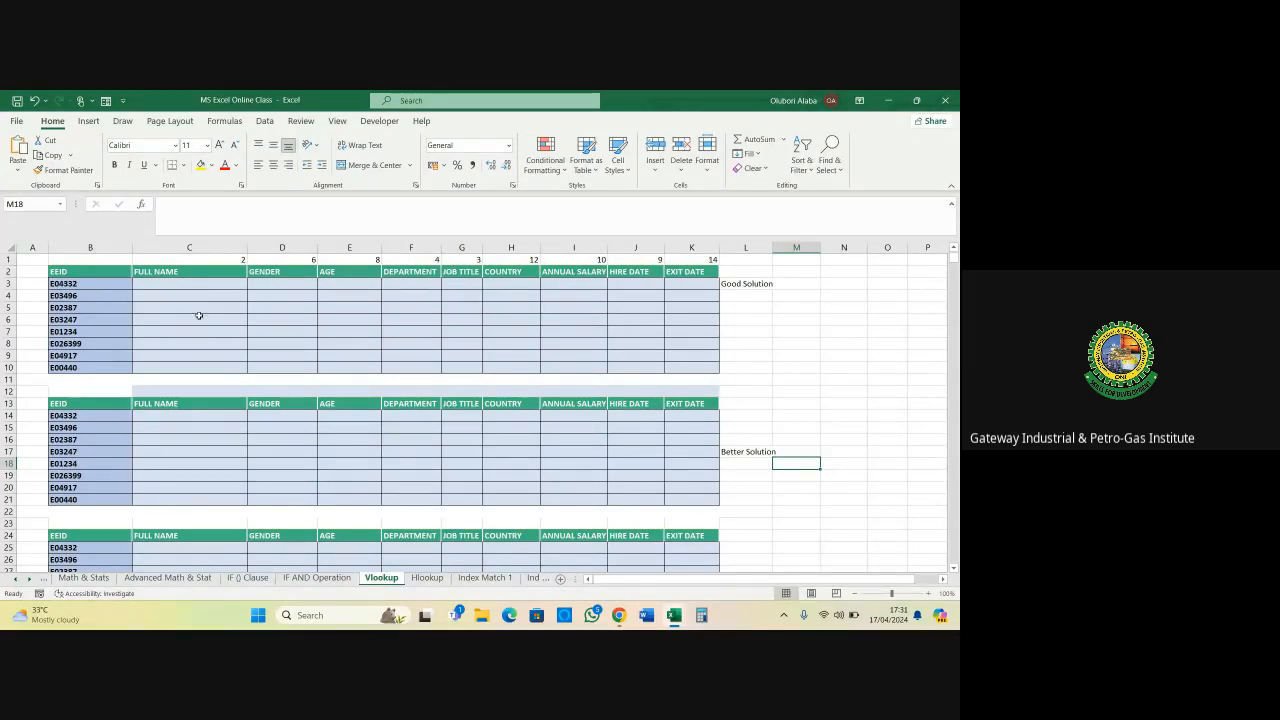
pyautogui.click(93, 281)
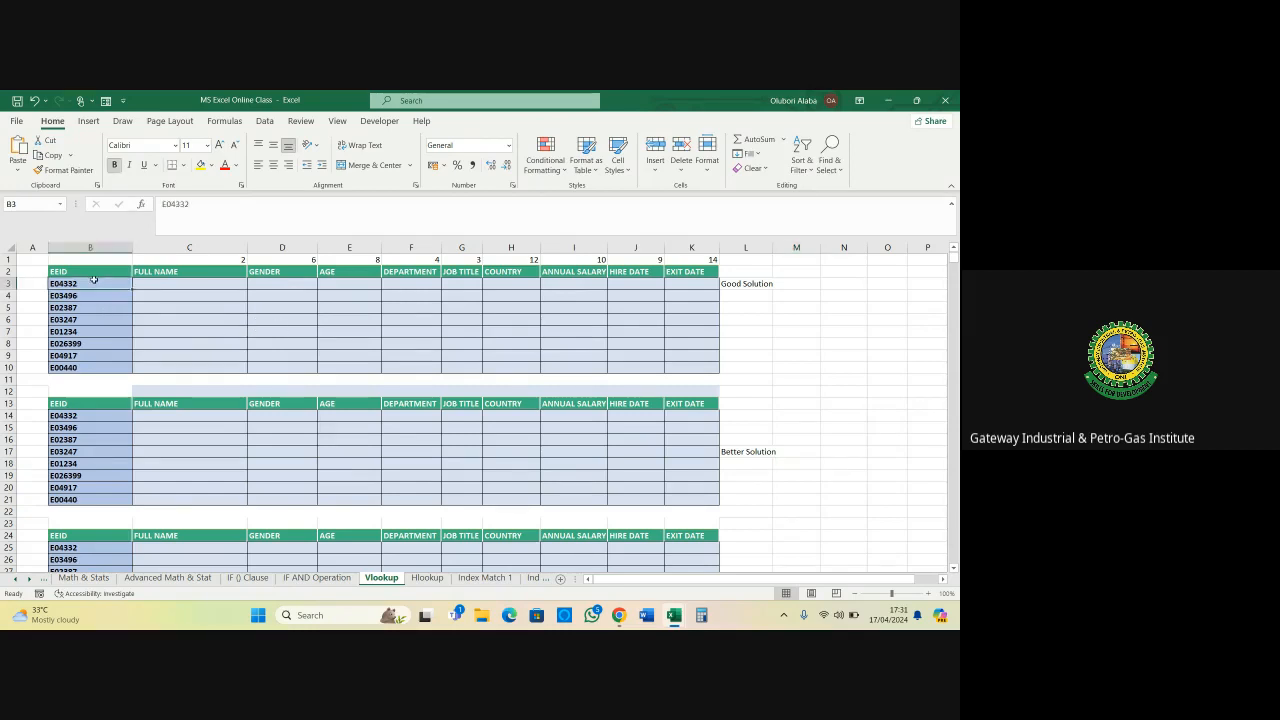
pyautogui.click(693, 285)
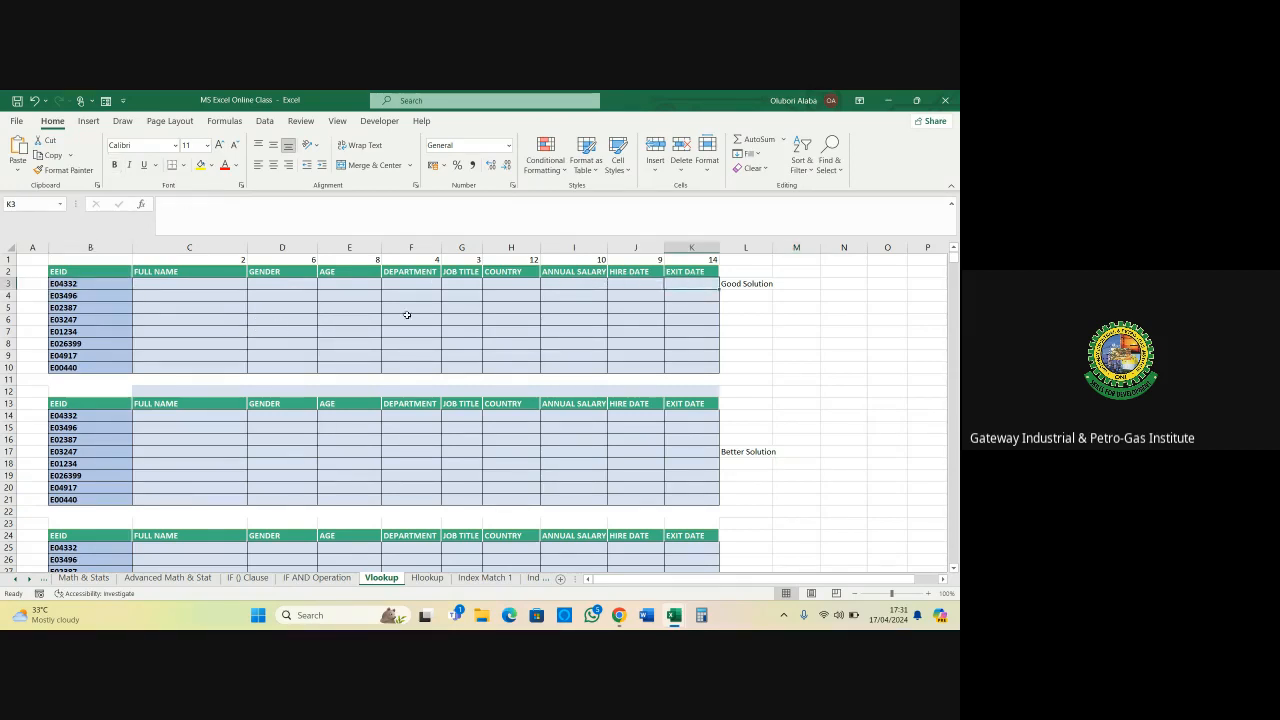
pyautogui.click(87, 247)
pyautogui.moveTo(87, 247); pyautogui.dragTo(751, 297)
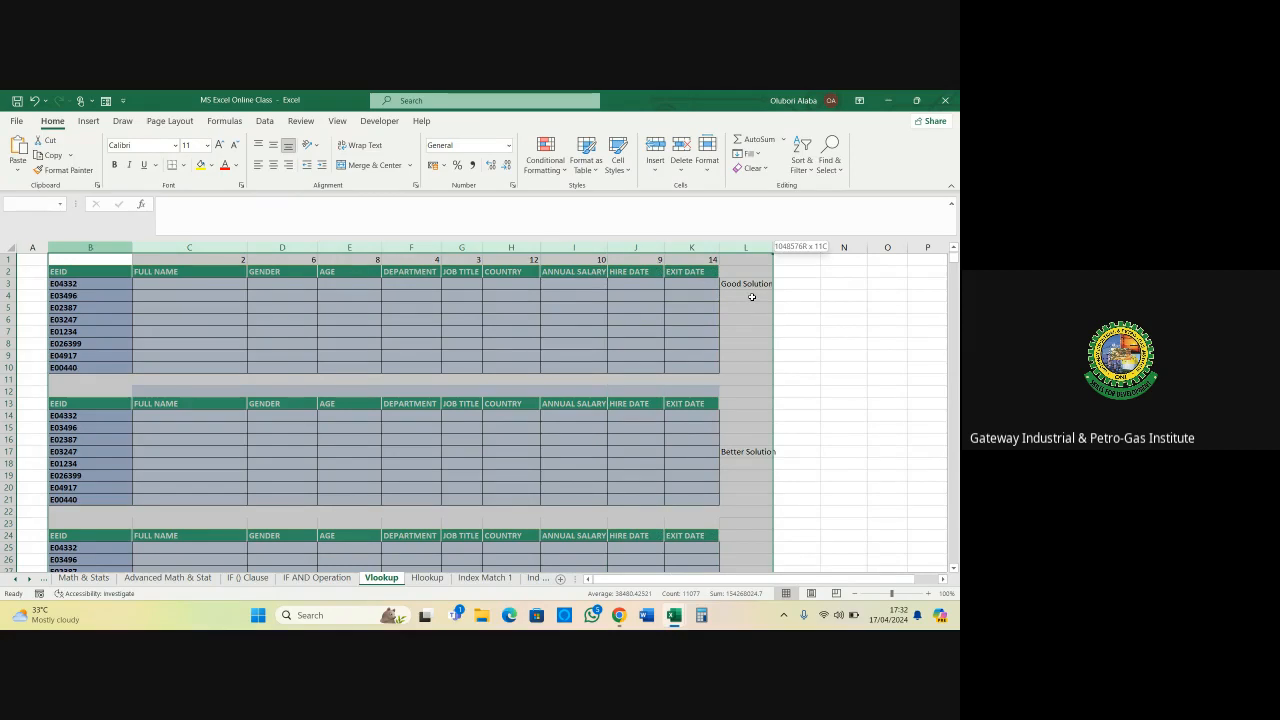
pyautogui.click(634, 304)
pyautogui.click(695, 247)
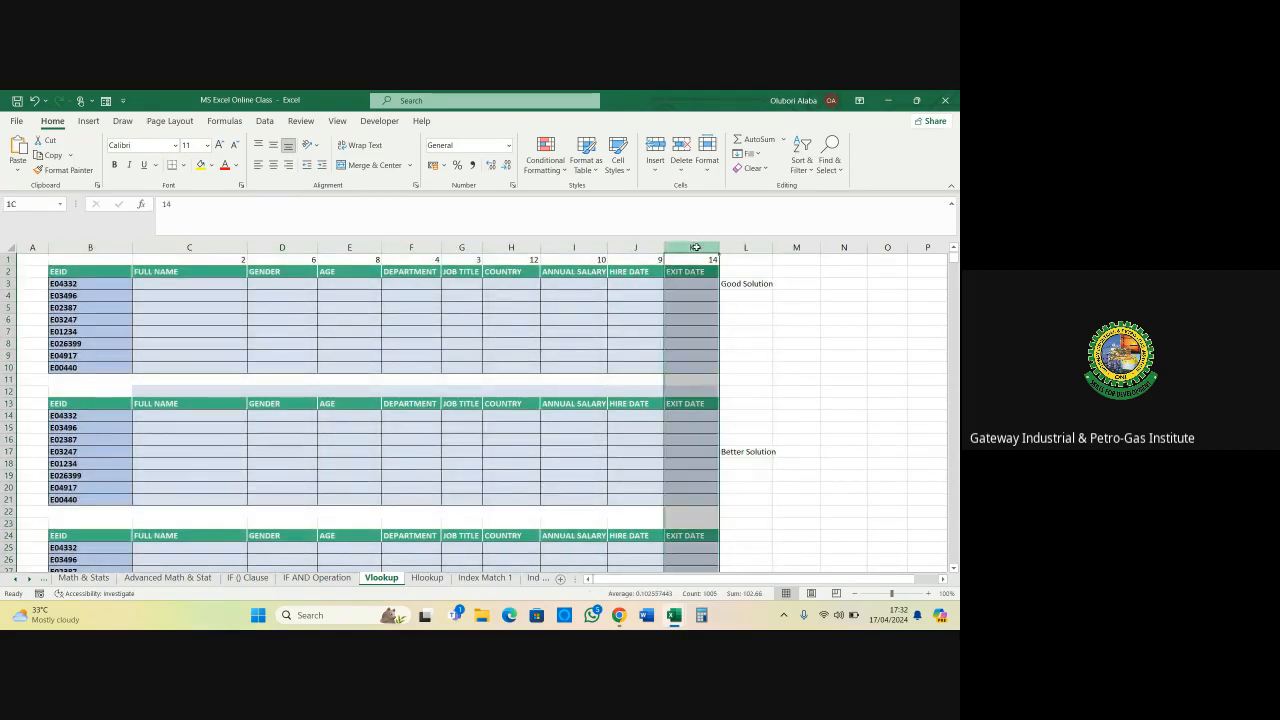
pyautogui.moveTo(695, 247); pyautogui.dragTo(100, 266)
pyautogui.click(86, 293)
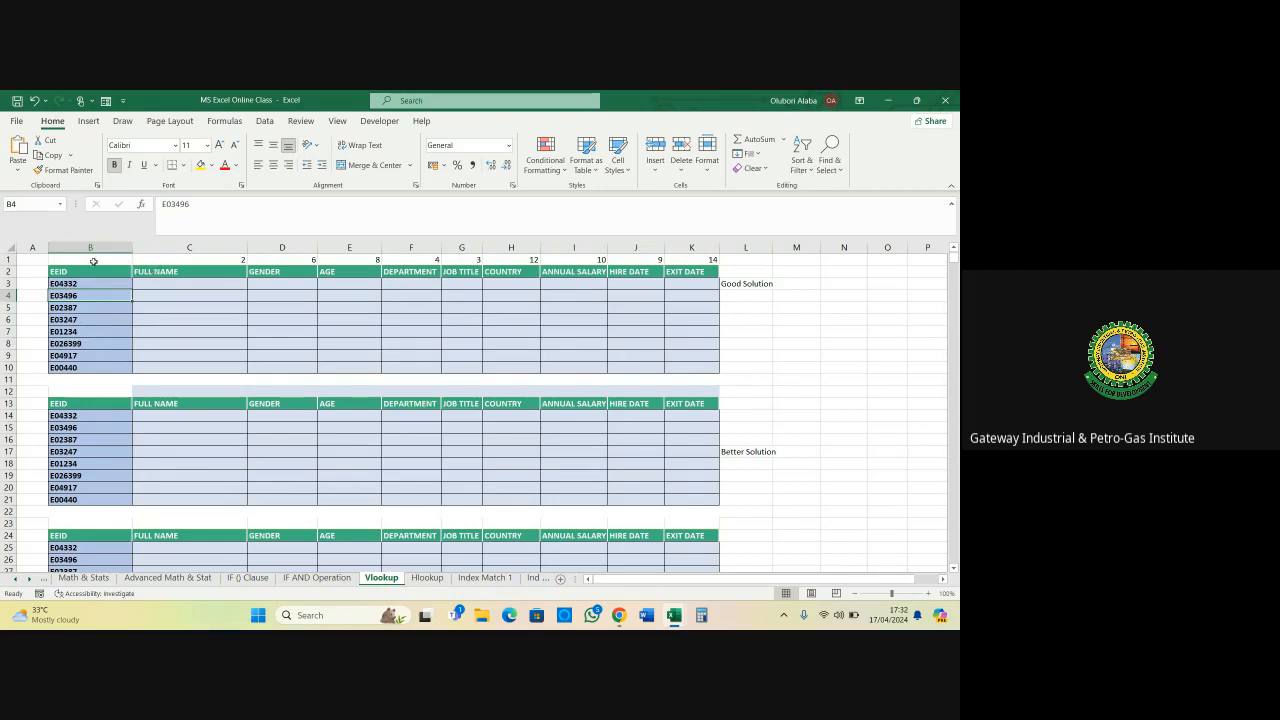
# Clear the column index numbers in B1:K1 and insert a blank row above row 1
pyautogui.moveTo(97, 260); pyautogui.dragTo(689, 258)
pyautogui.press('Delete')
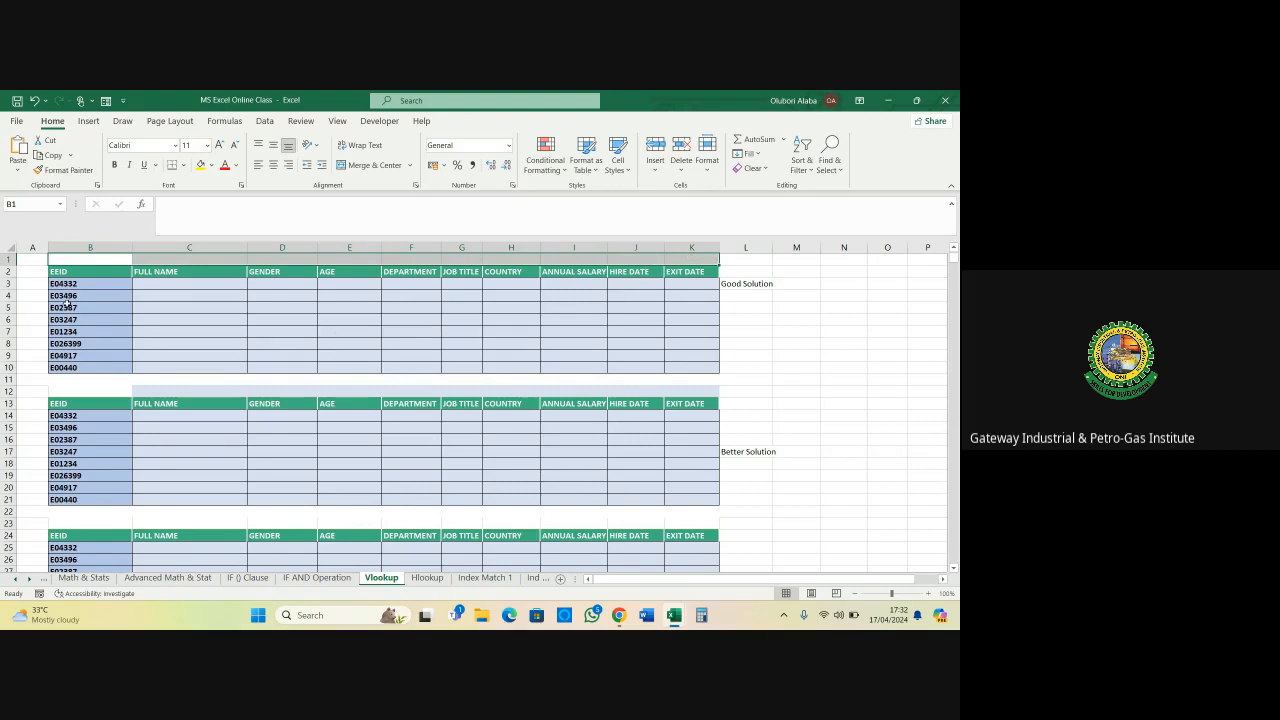
pyautogui.click(10, 258)
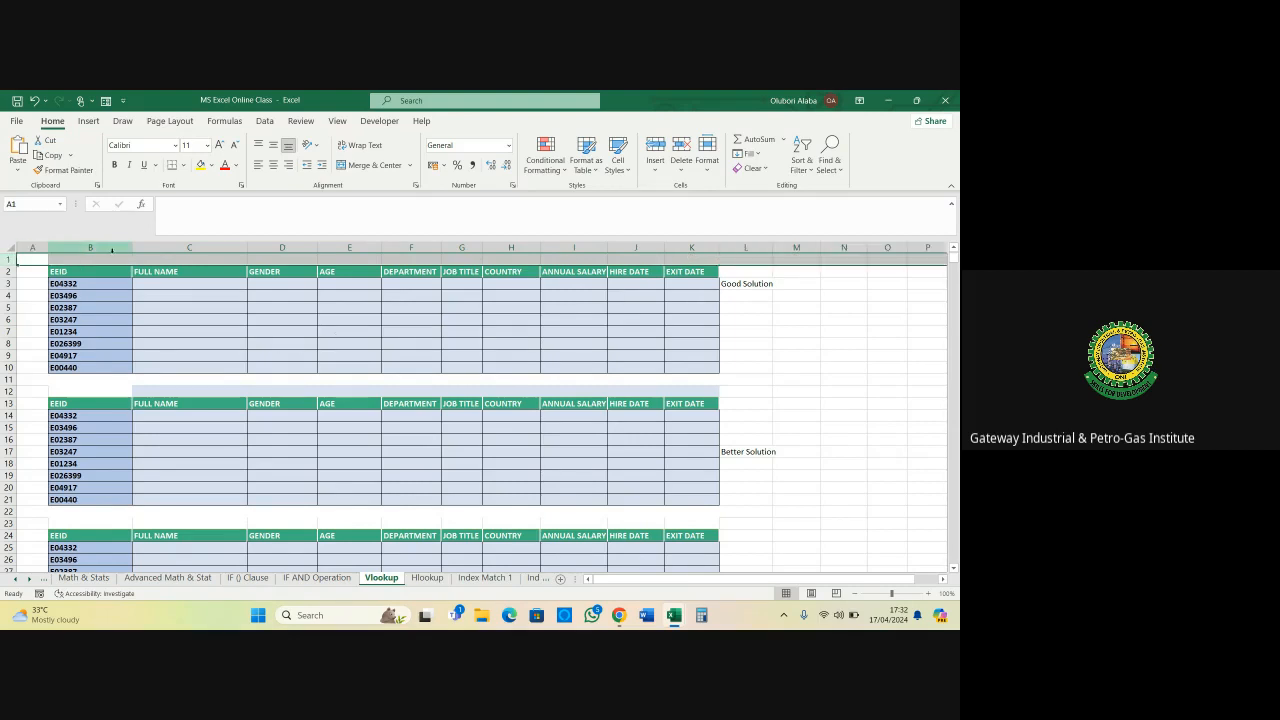
pyautogui.rightClick(105, 263)
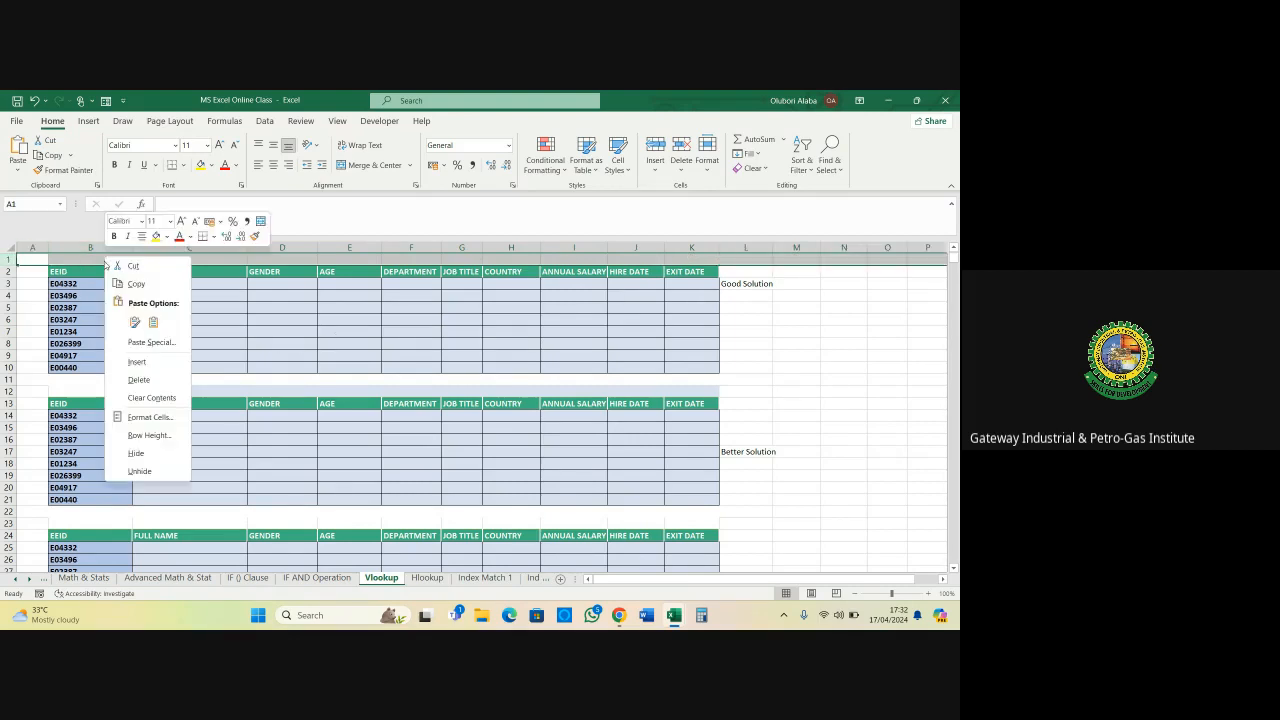
pyautogui.click(137, 361)
pyautogui.click(258, 340)
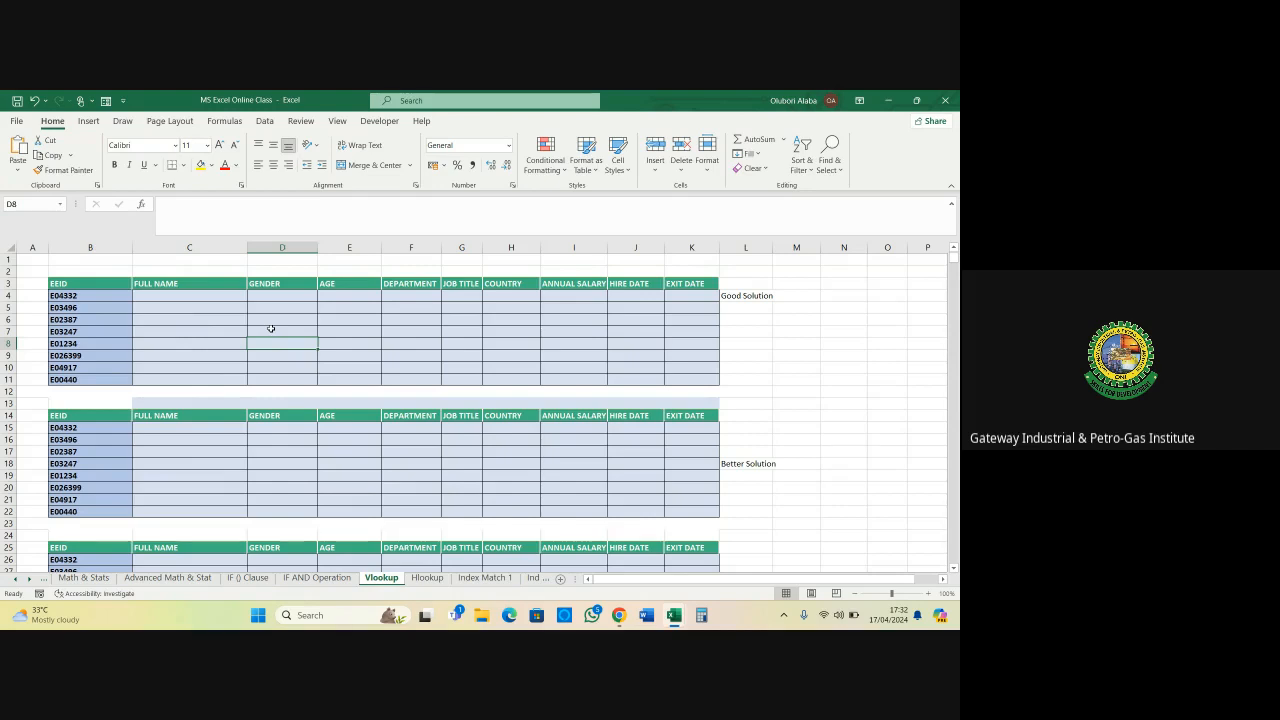
# Examine the column headers of the source employee table in row 35, from EEID to Exit Date
pyautogui.scroll(-8, 266, 340)
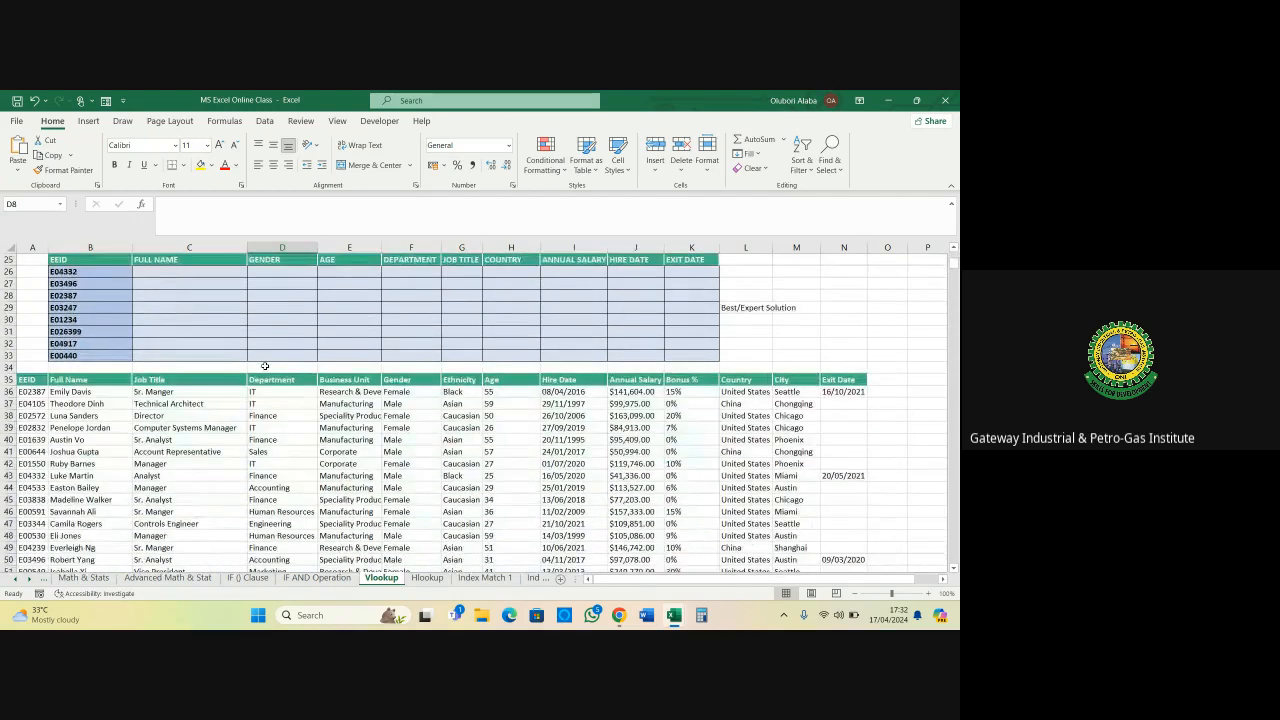
pyautogui.click(30, 380)
pyautogui.click(80, 382)
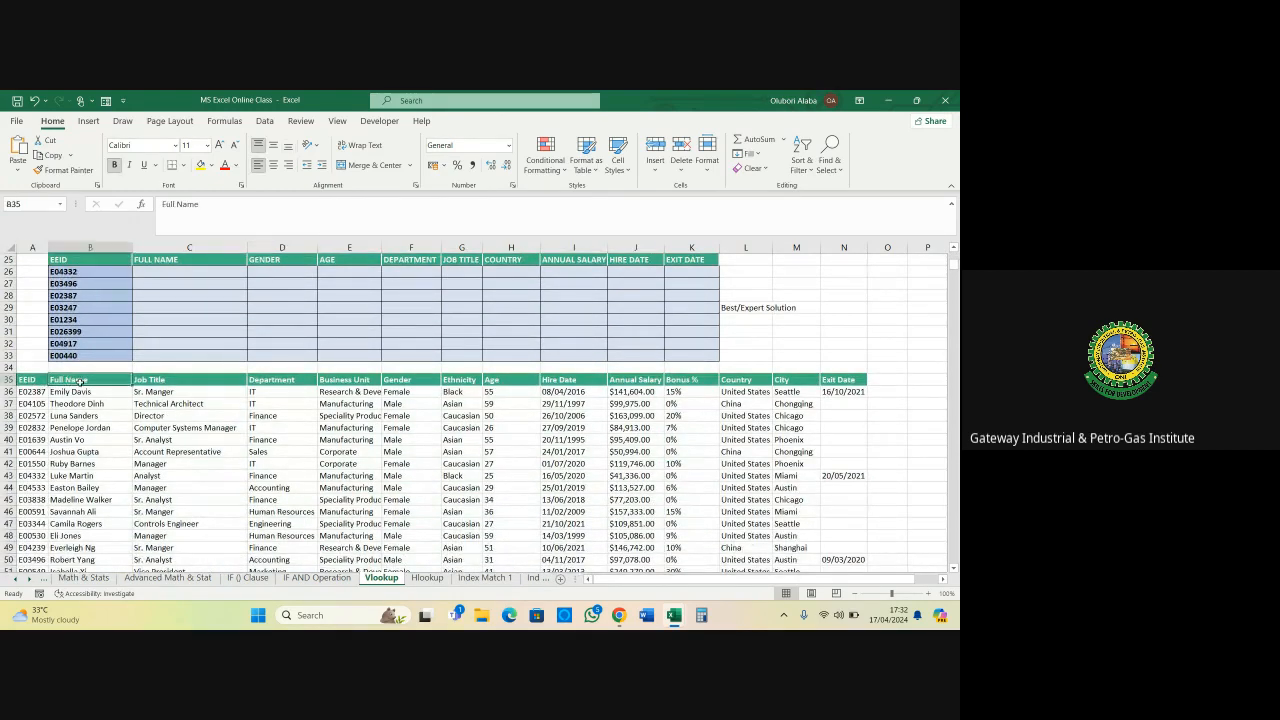
pyautogui.click(150, 379)
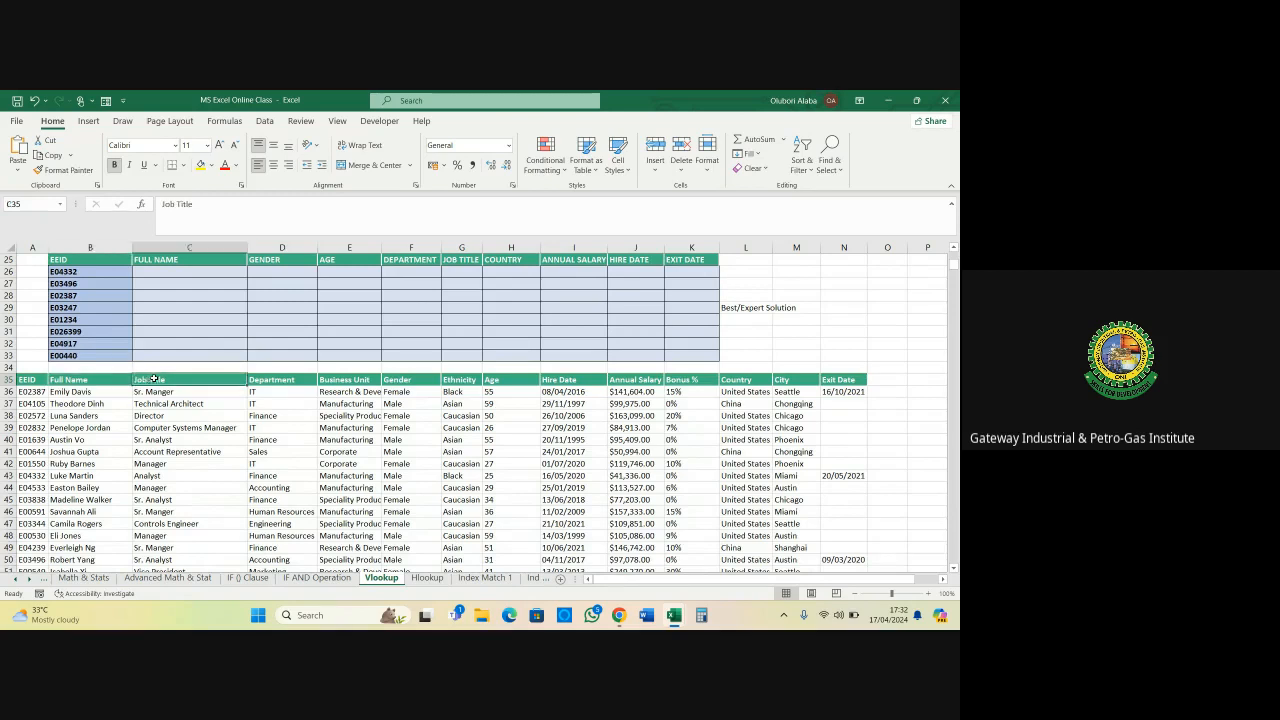
pyautogui.click(275, 380)
pyautogui.click(330, 382)
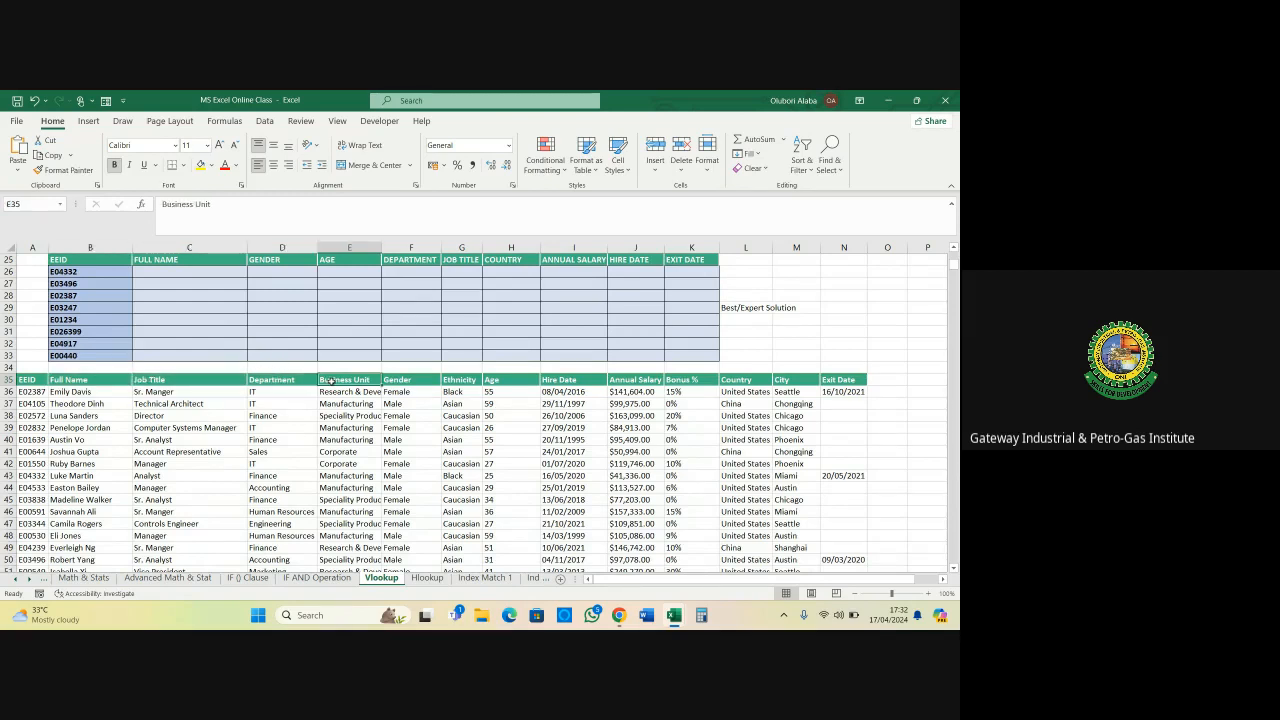
pyautogui.moveTo(22, 380); pyautogui.dragTo(846, 379)
pyautogui.click(418, 500)
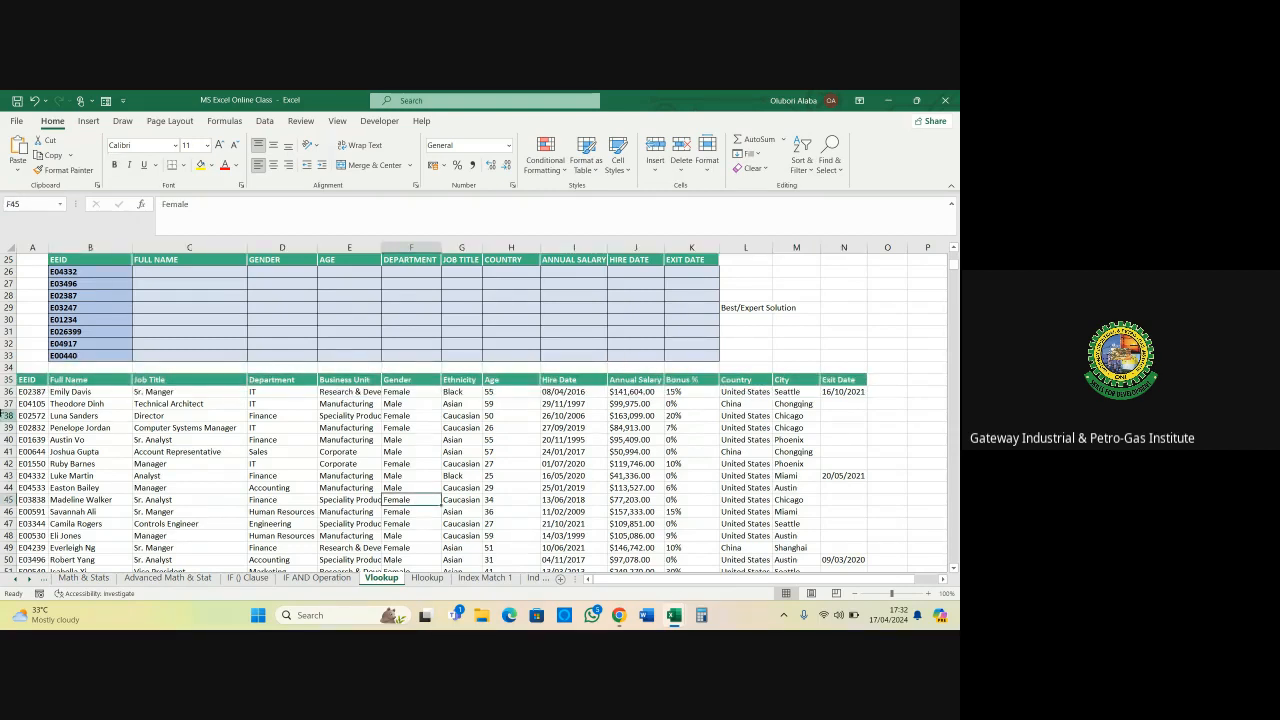
# Count the employee records by selecting all EEID values from A36 down, then return to the first lookup table
pyautogui.click(27, 392)
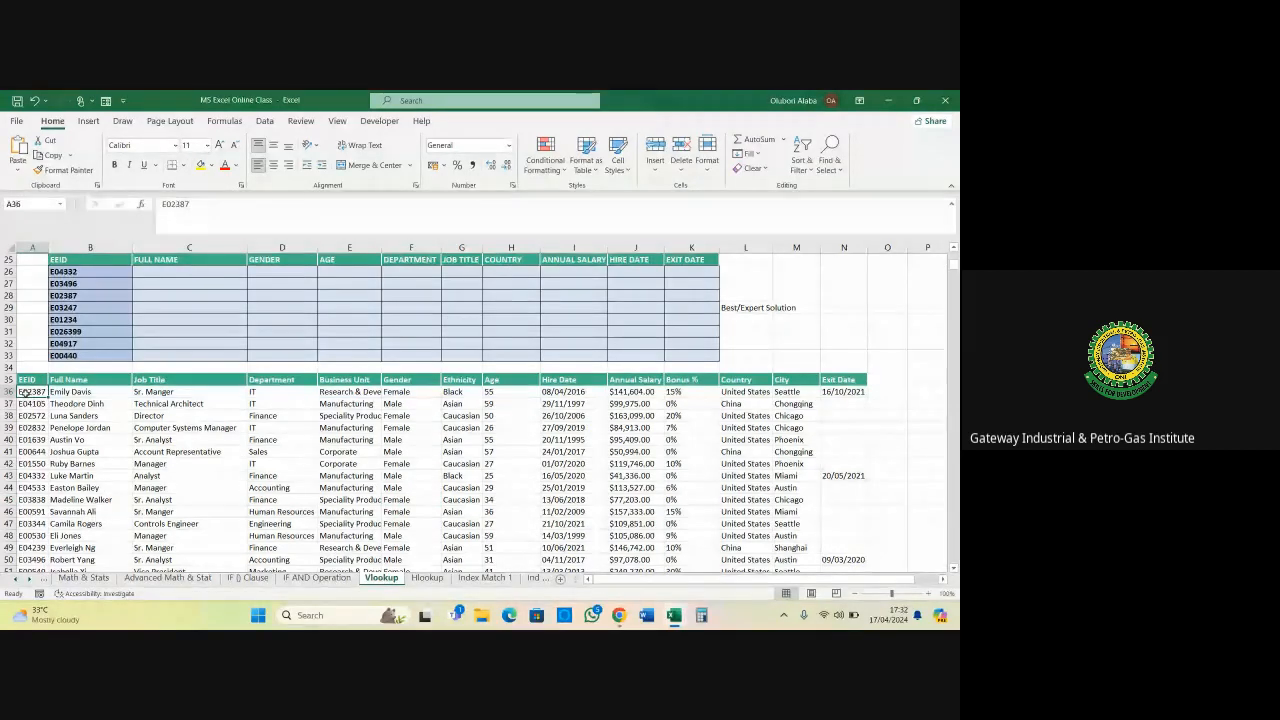
pyautogui.hotkey('ctrl', 'shift', 'Down')
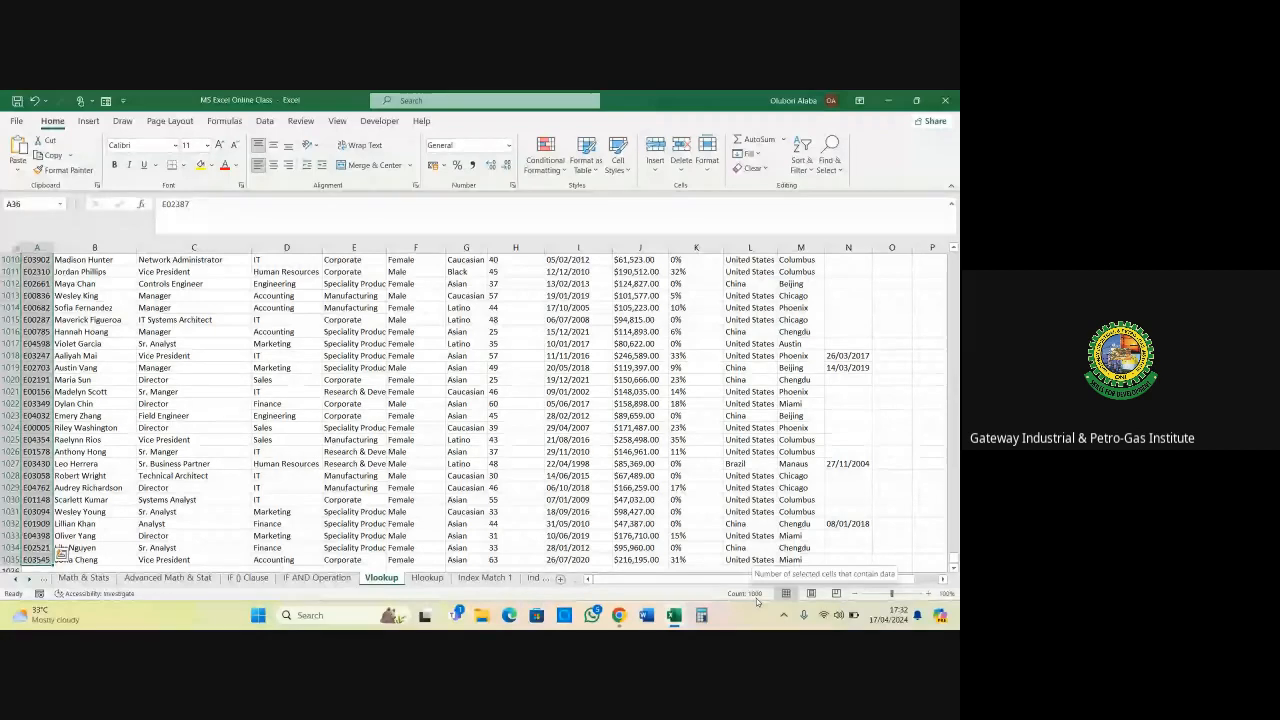
pyautogui.click(766, 461)
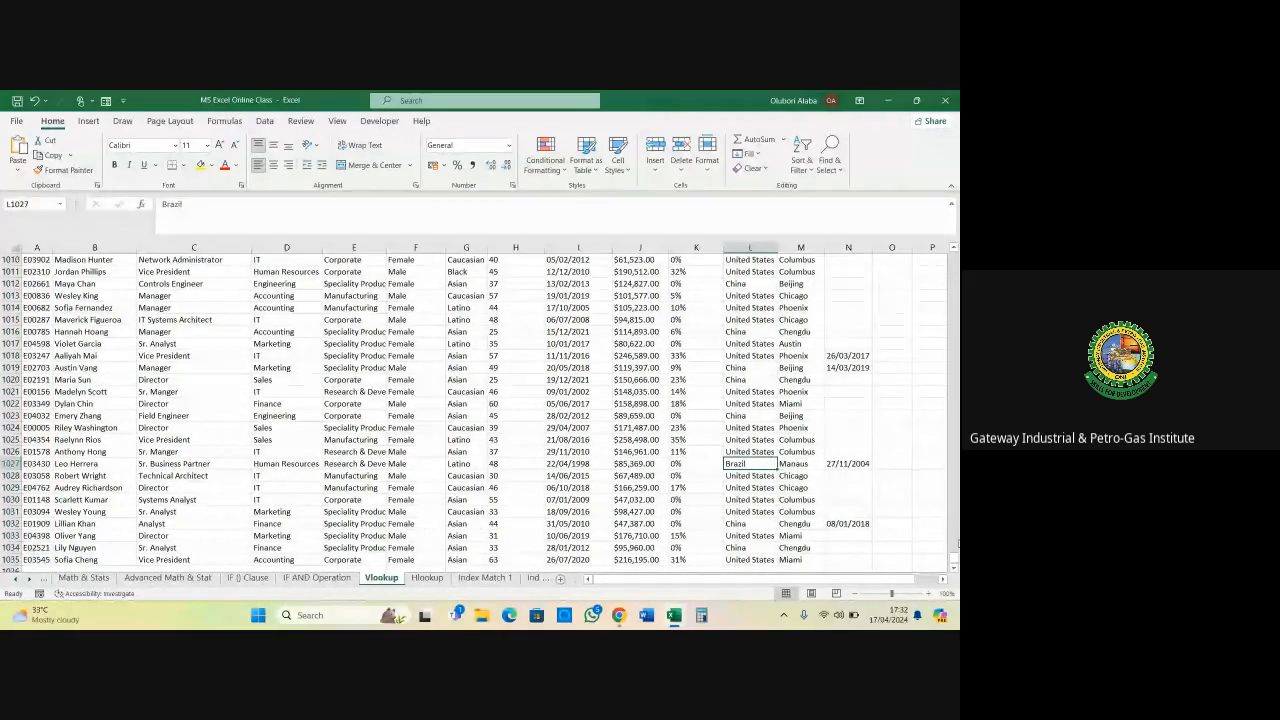
pyautogui.scroll(3, 950, 553)
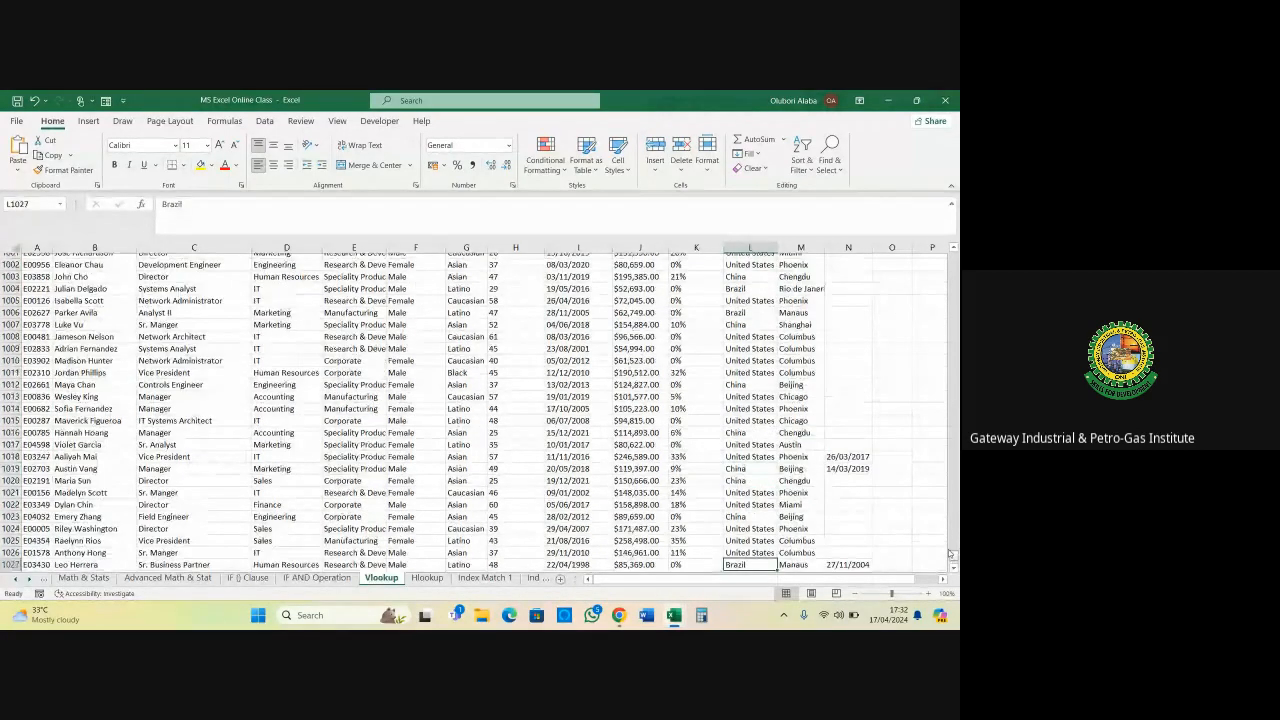
pyautogui.moveTo(951, 554); pyautogui.dragTo(948, 250)
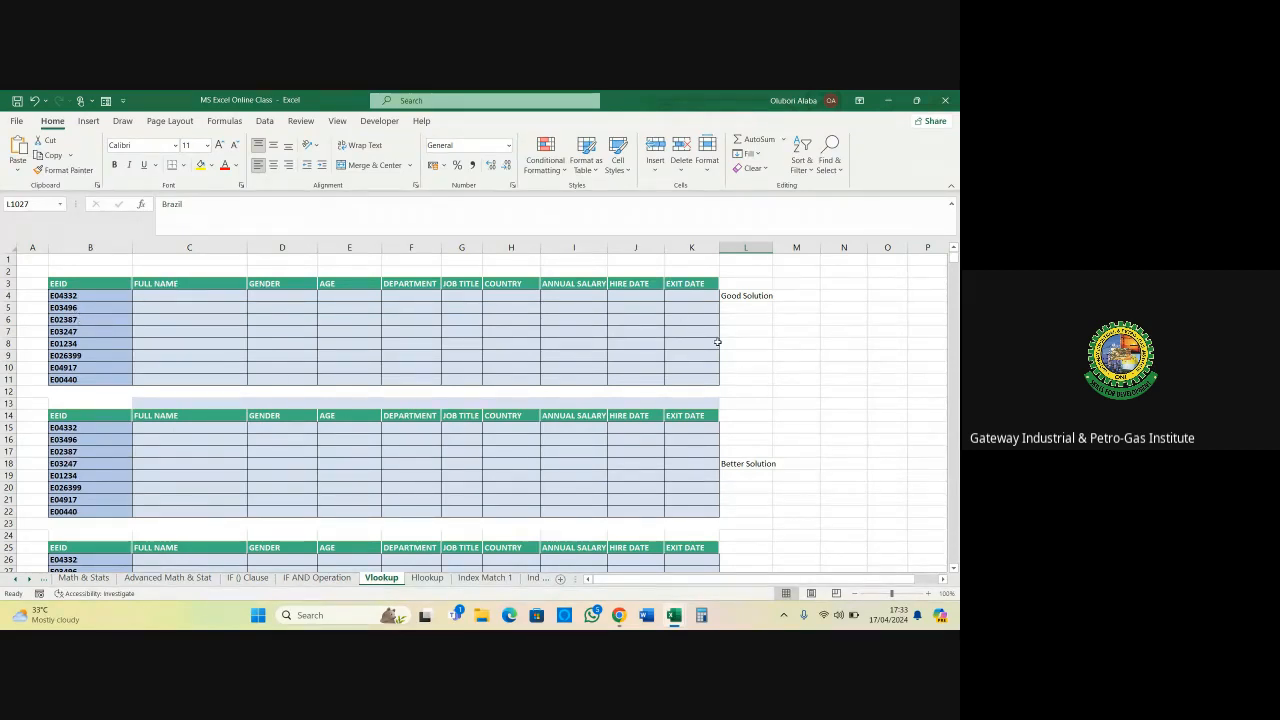
# Review the EEIDs in B4:B11 and the columns FULL NAME to EXIT DATE against the source employee table below
pyautogui.moveTo(75, 295); pyautogui.dragTo(88, 381)
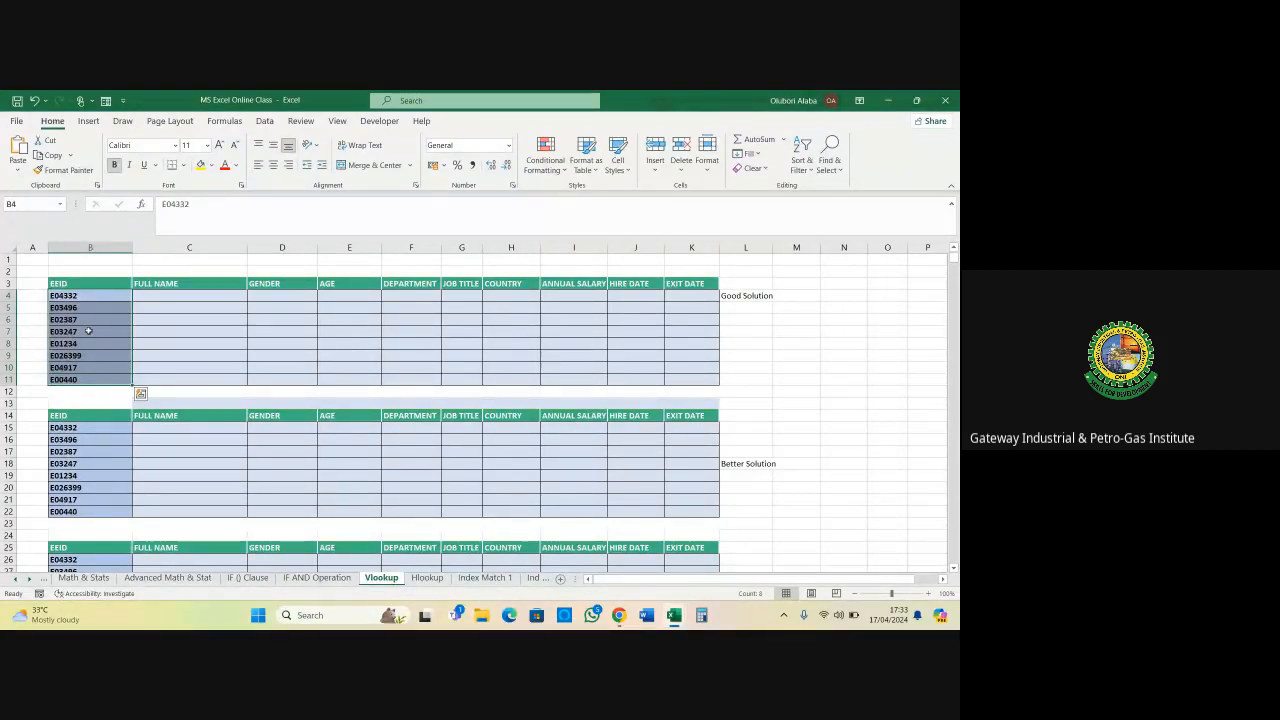
pyautogui.click(83, 297)
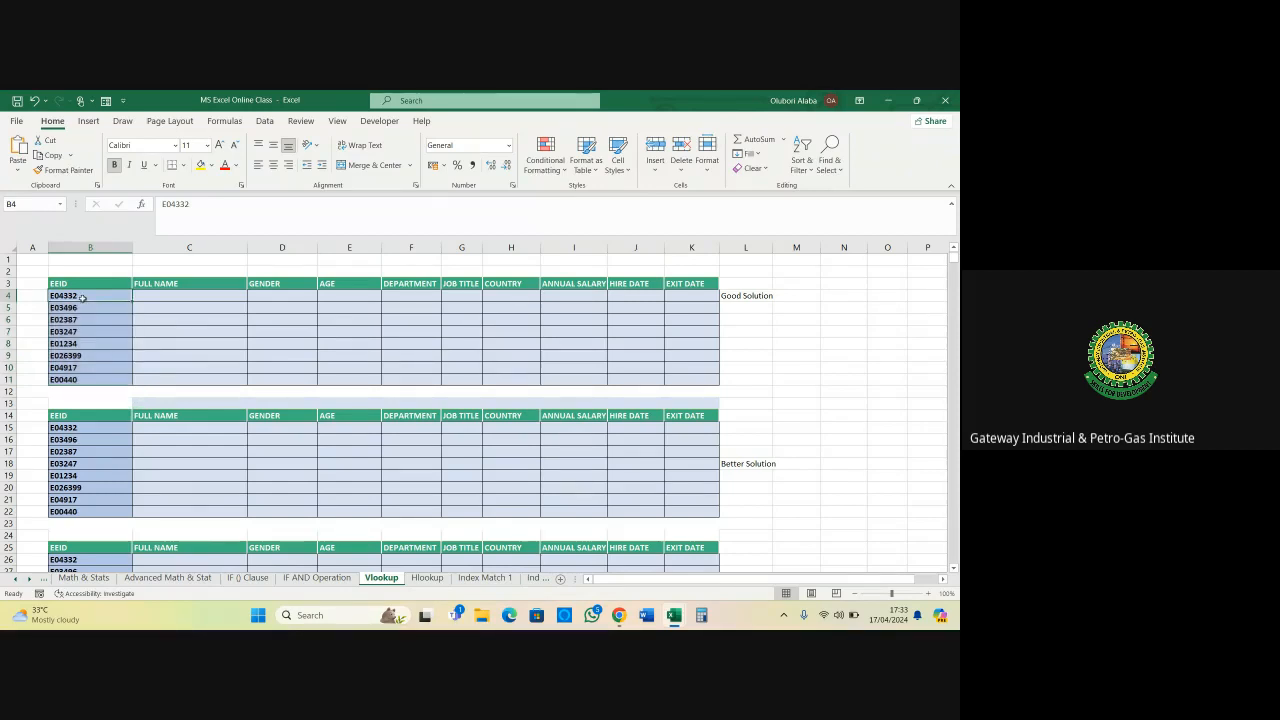
pyautogui.moveTo(83, 297); pyautogui.dragTo(86, 379)
pyautogui.click(150, 287)
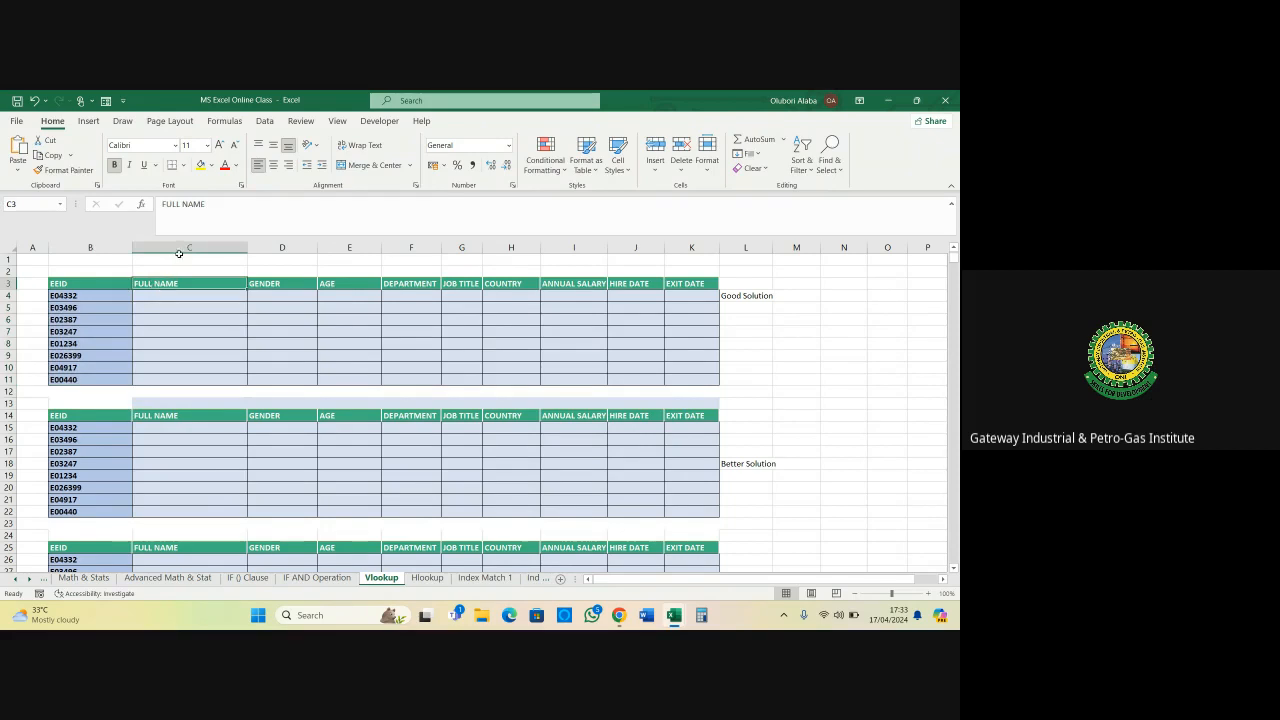
pyautogui.click(184, 246)
pyautogui.moveTo(185, 246); pyautogui.dragTo(699, 279)
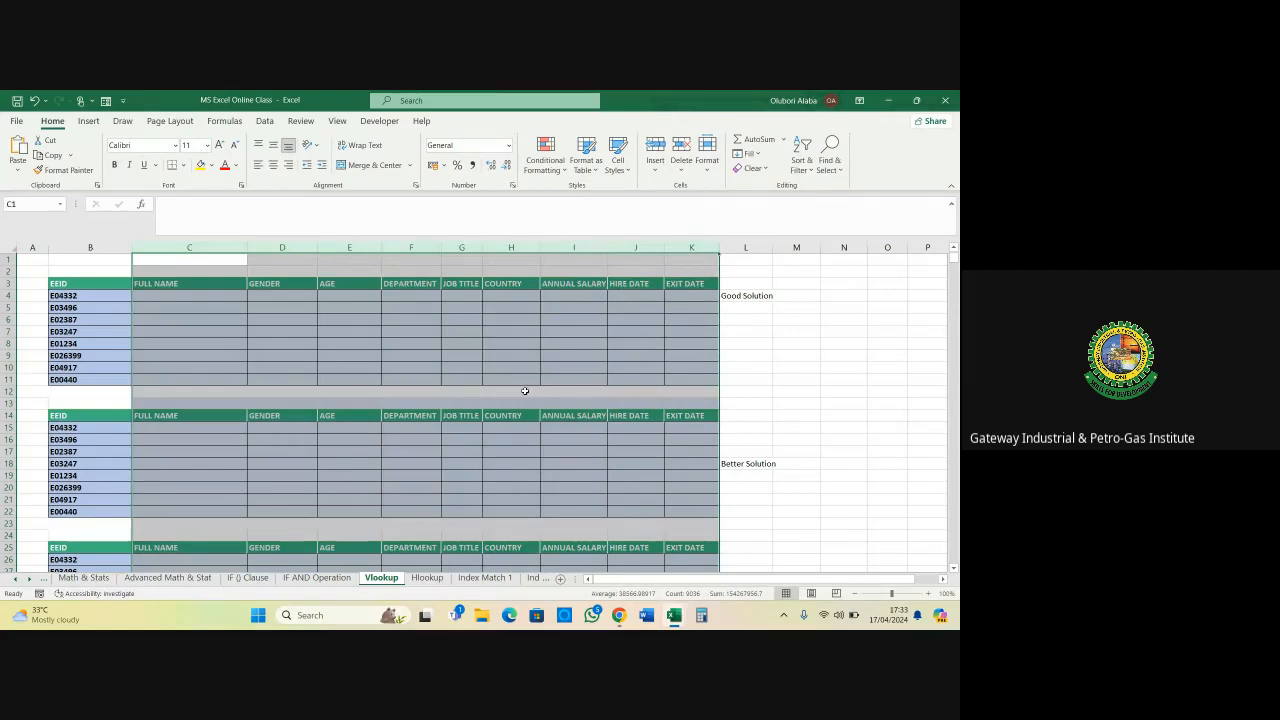
pyautogui.click(230, 353)
pyautogui.scroll(-6, 230, 353)
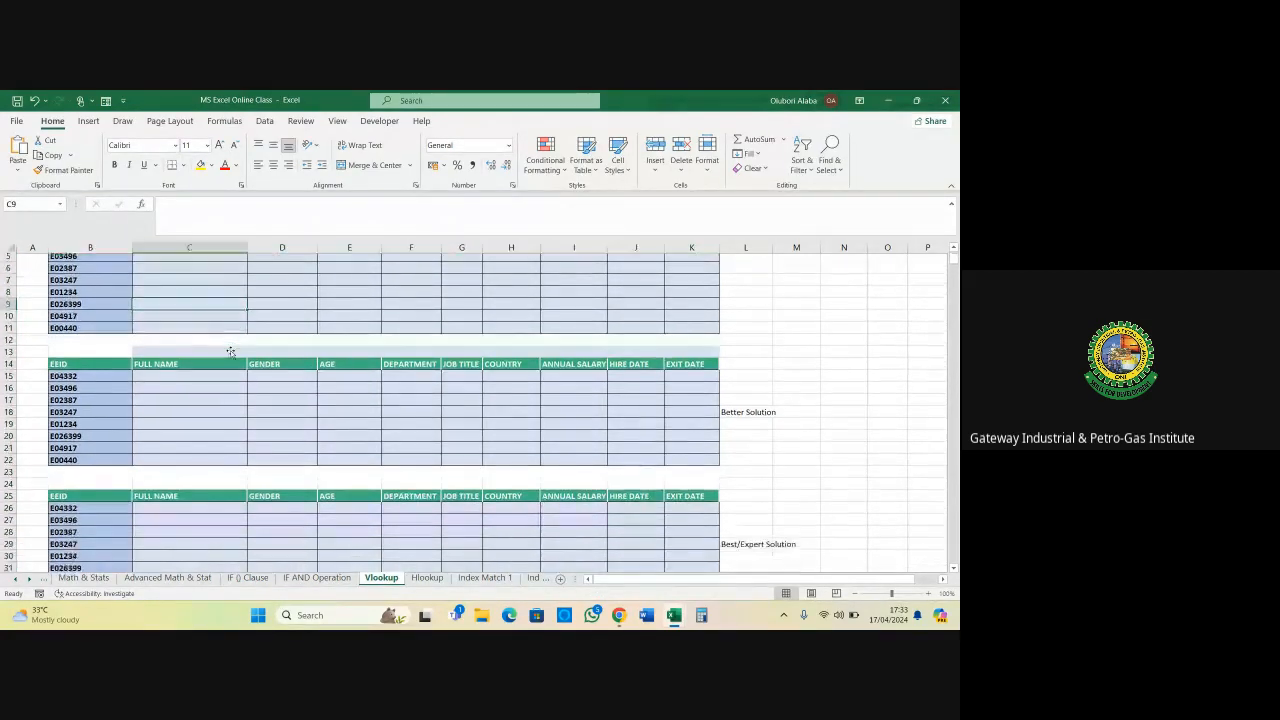
pyautogui.scroll(-3, 230, 353)
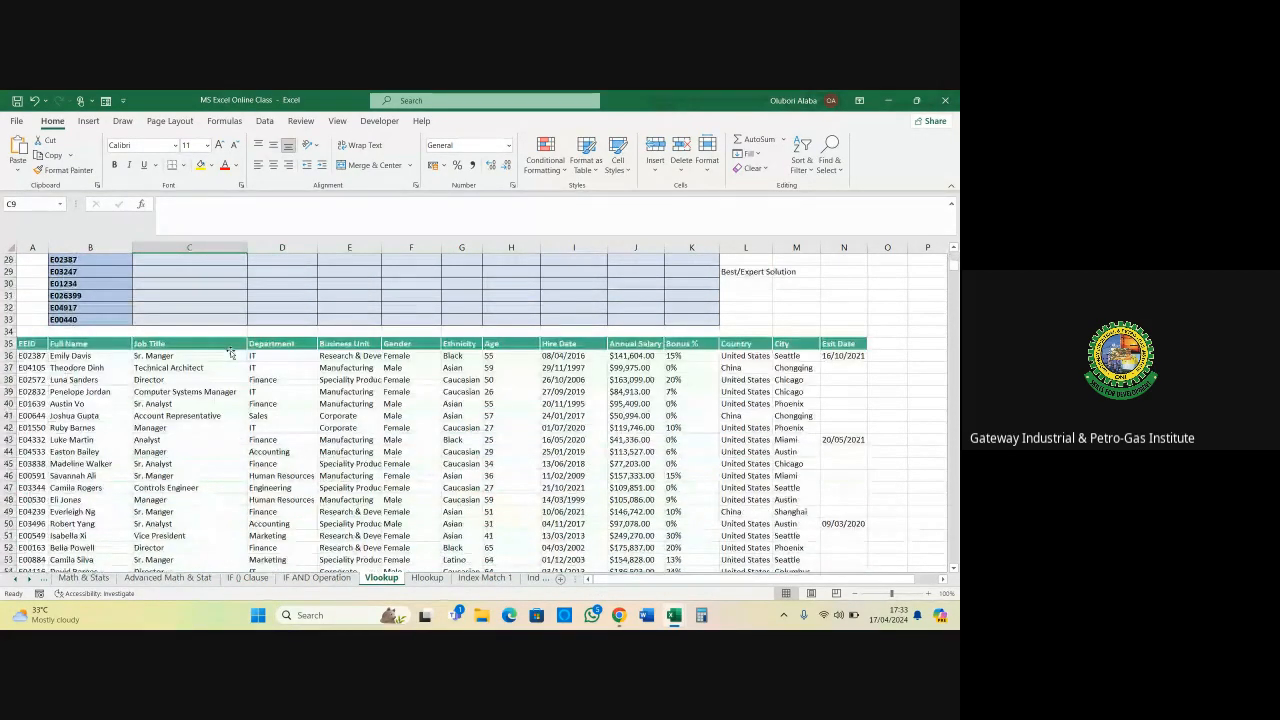
# Add filters to the header row of the source employee table, starting from the EEID header in A35
pyautogui.scroll(9, 230, 353)
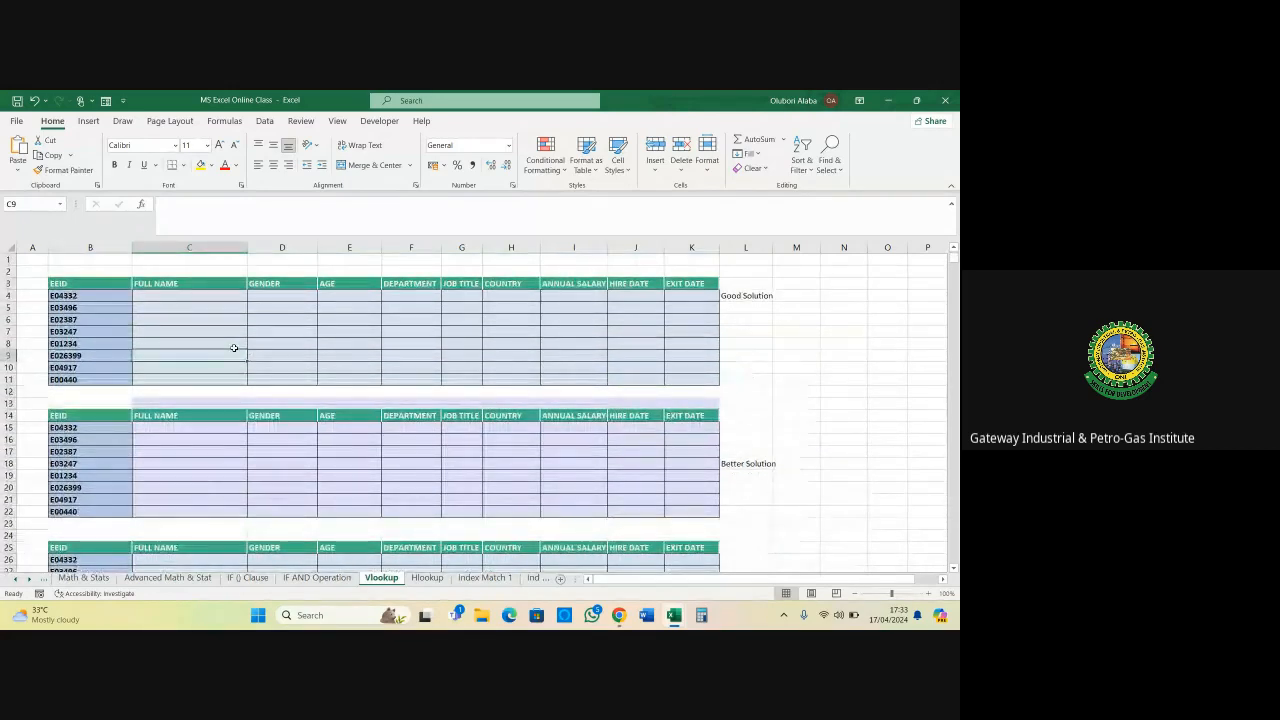
pyautogui.scroll(-4, 233, 348)
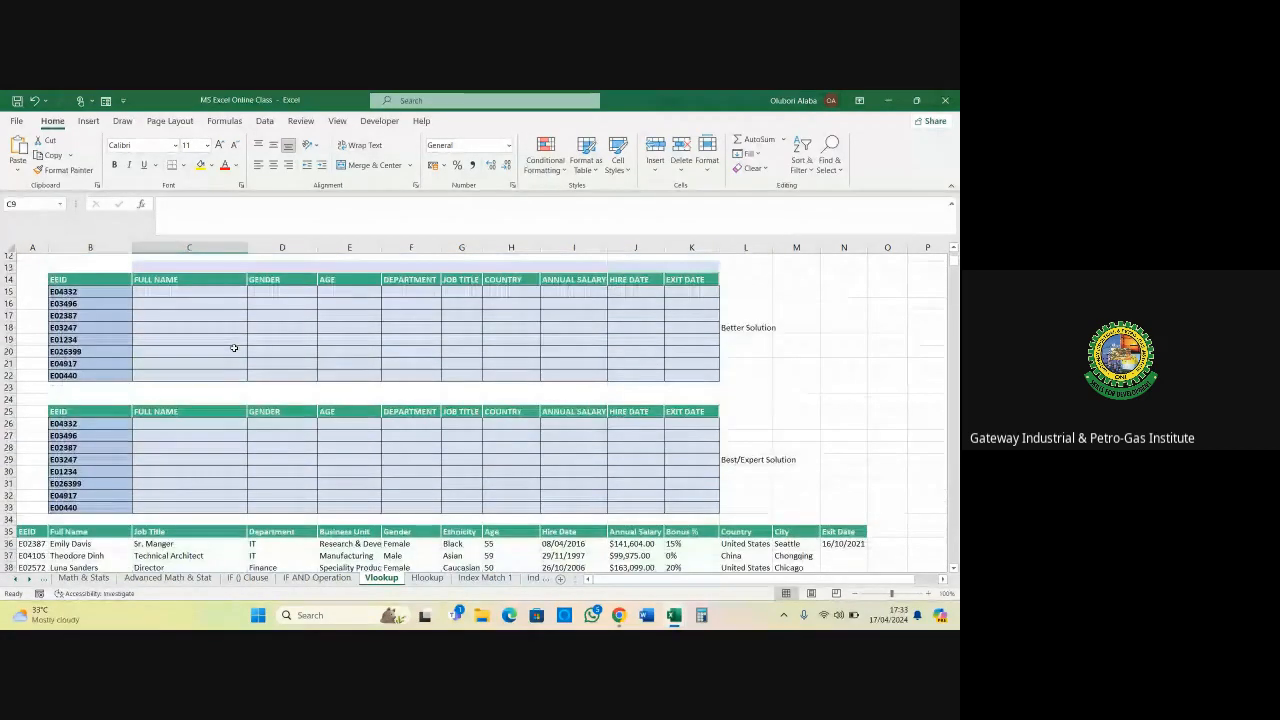
pyautogui.scroll(-2, 233, 348)
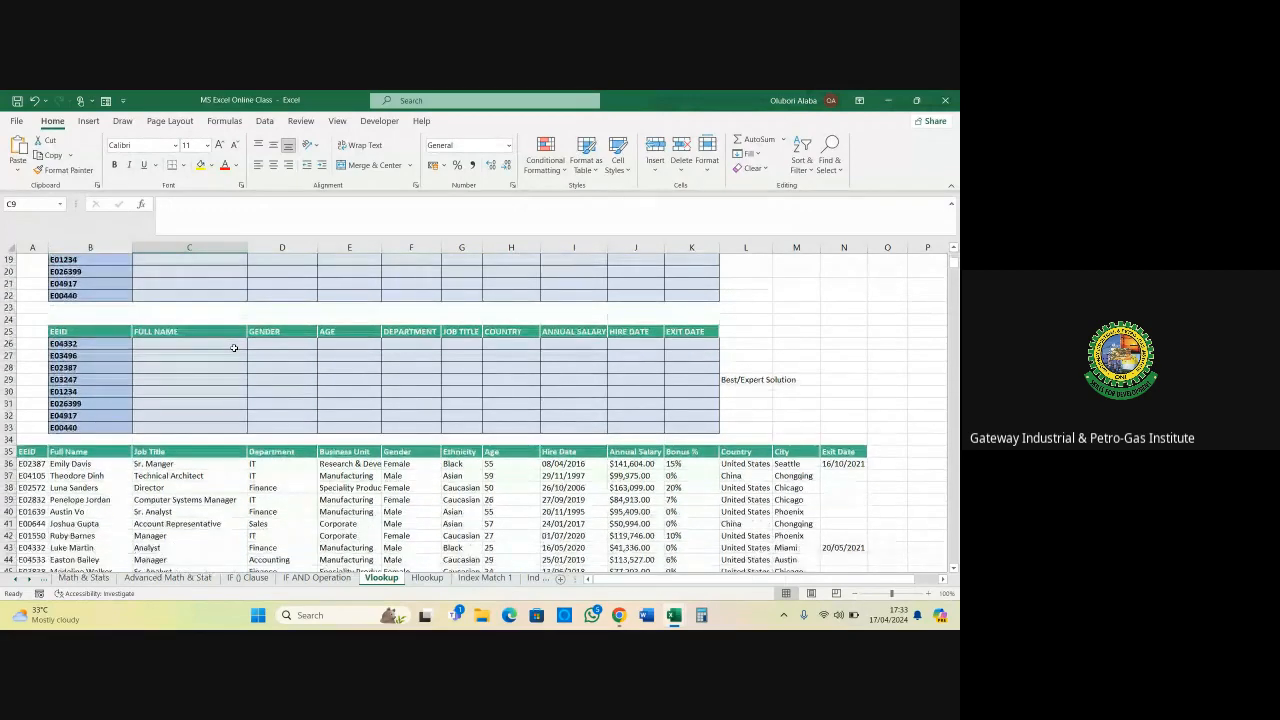
pyautogui.click(35, 449)
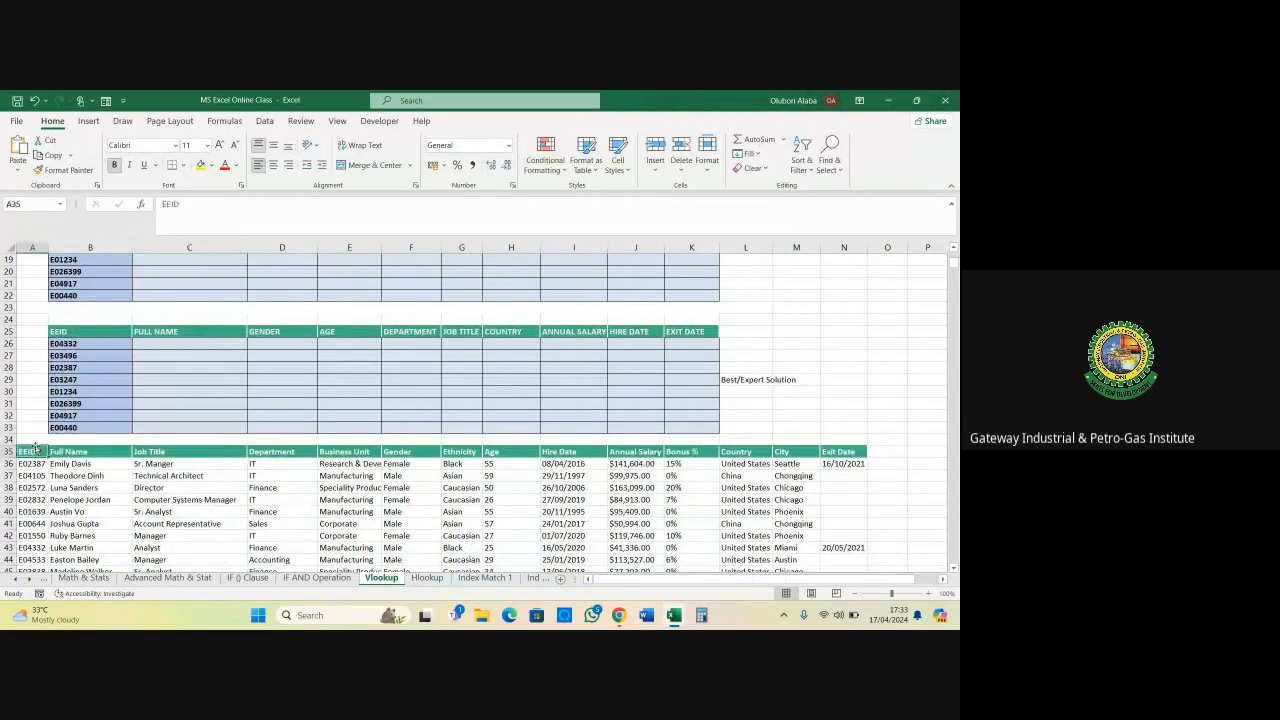
pyautogui.click(264, 121)
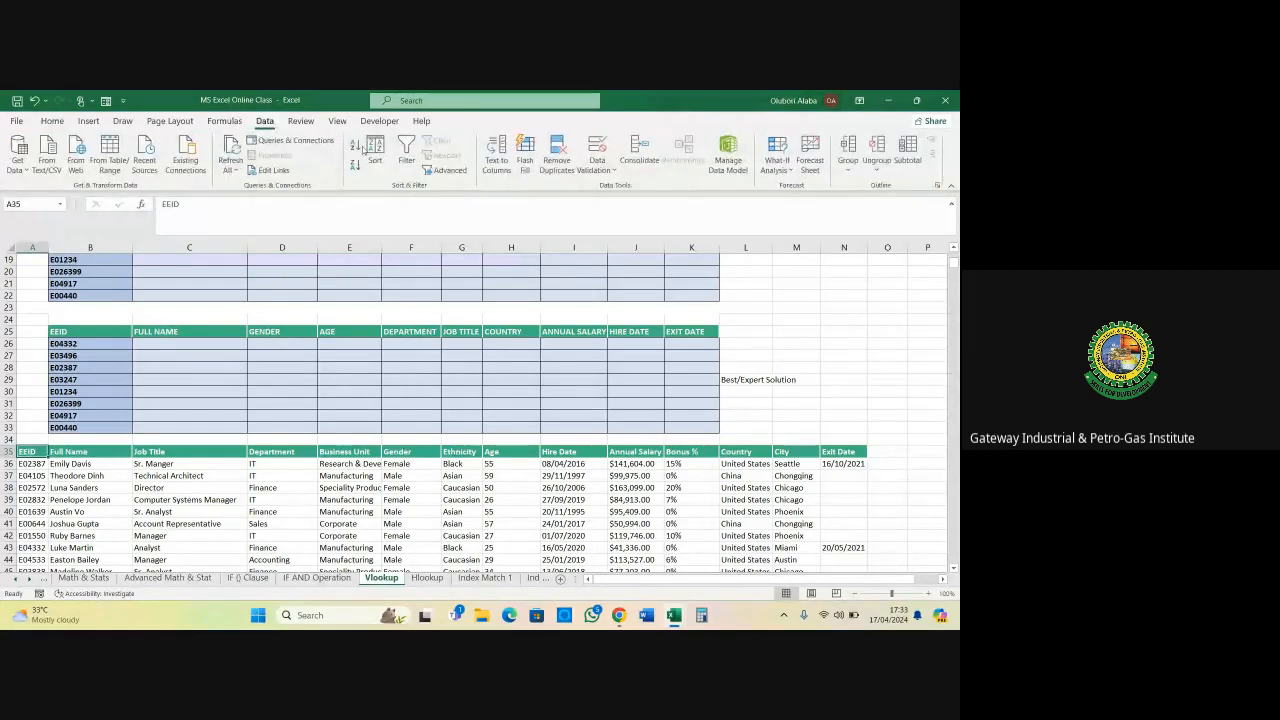
pyautogui.click(406, 155)
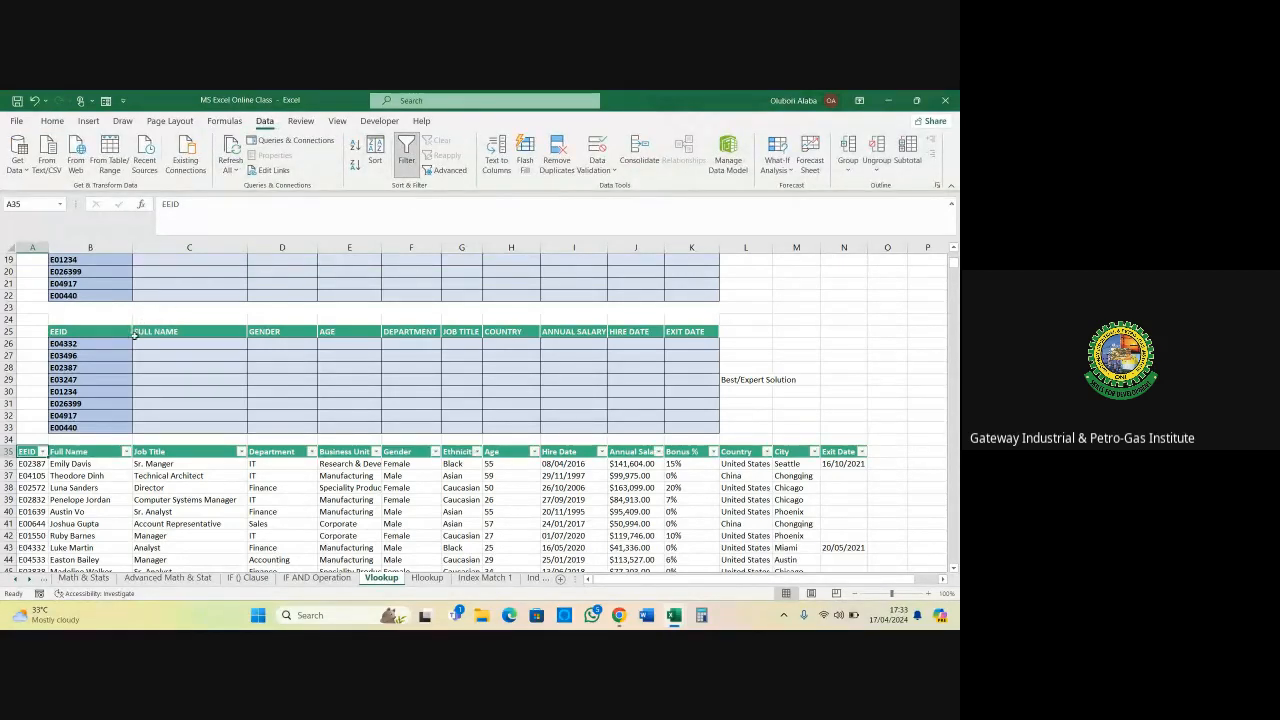
# Select the first EEID in cell B4 of the Good Solution lookup table
pyautogui.scroll(6, 137, 330)
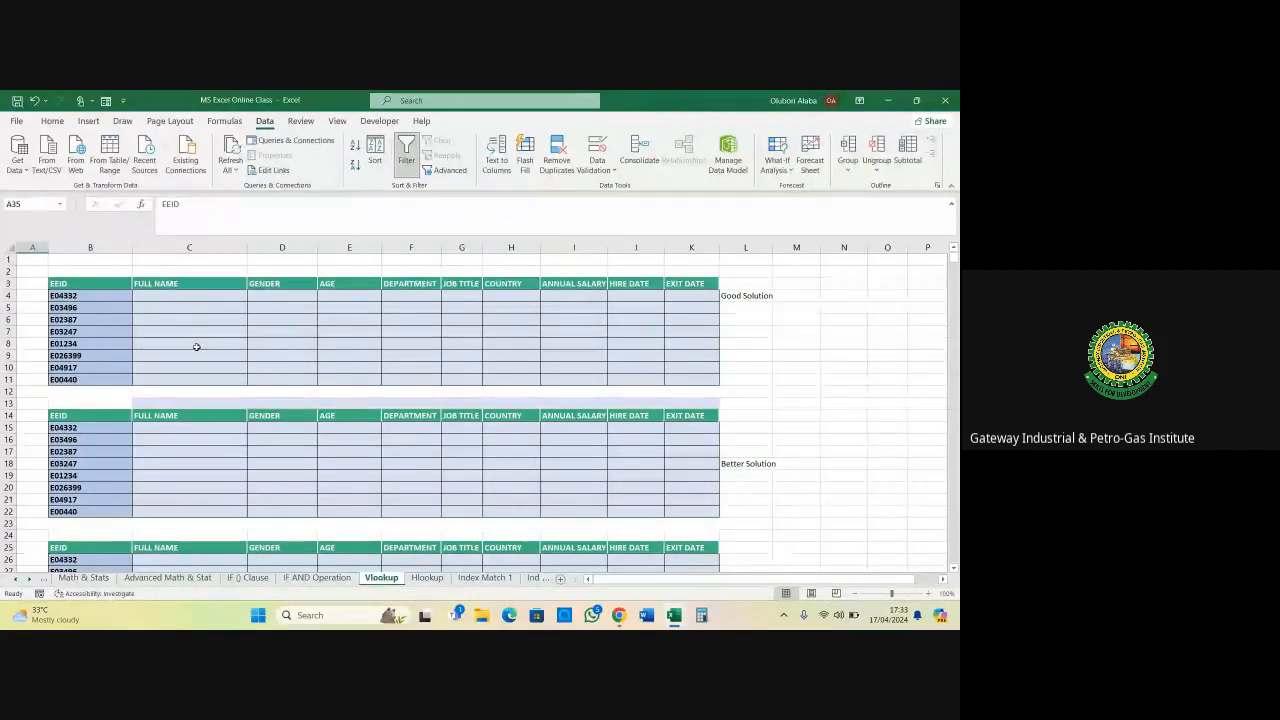
pyautogui.click(60, 297)
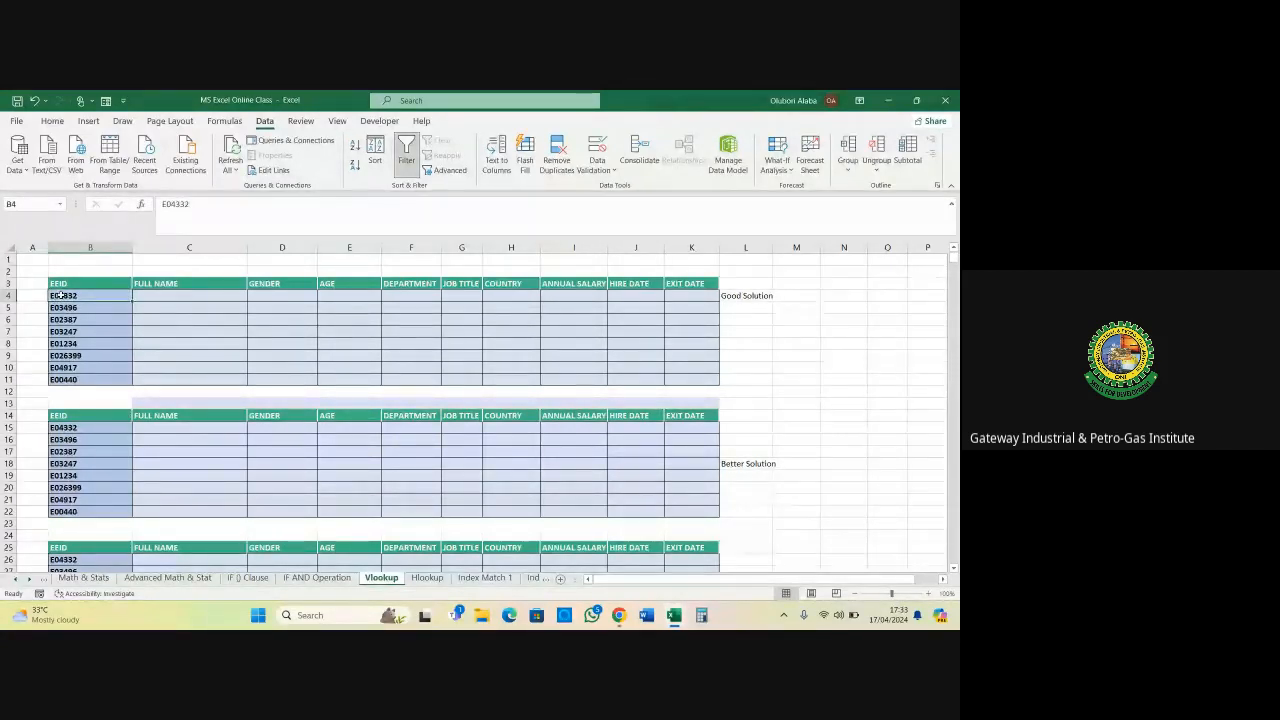
# Filter the EEID column of the employee data table by the ID copied from cell B4
pyautogui.hotkey('ctrl', 'c')
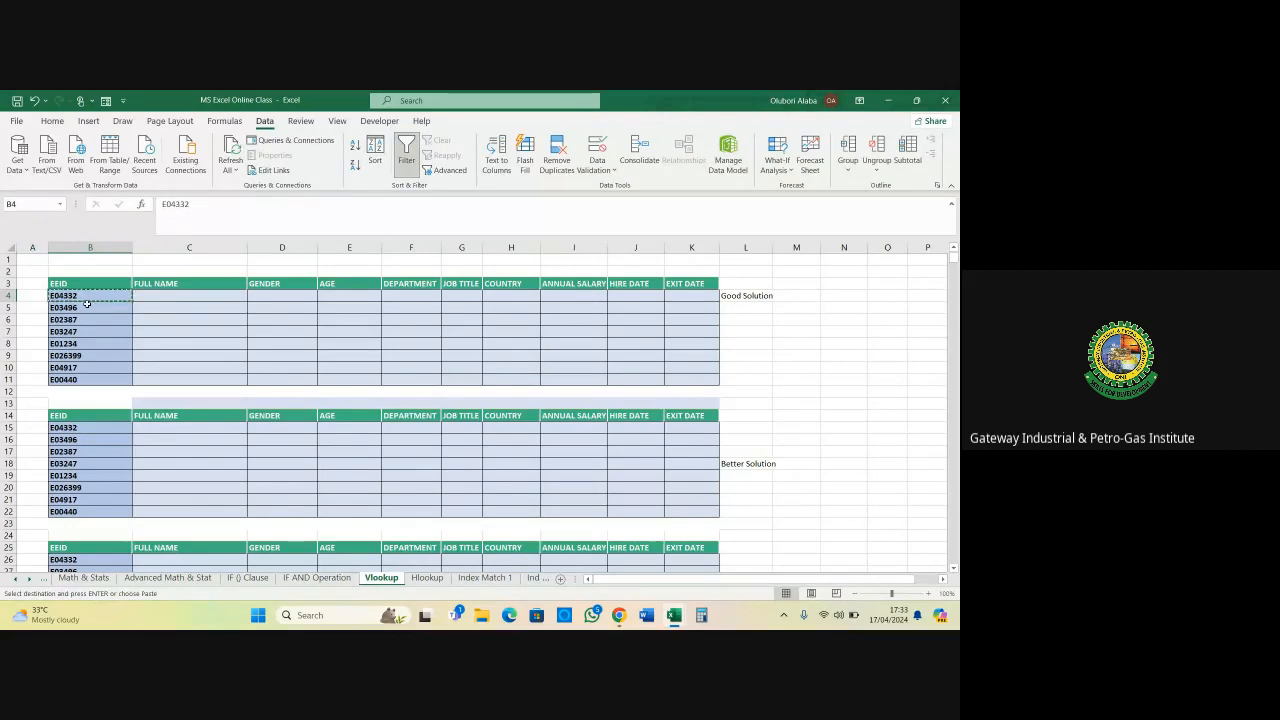
pyautogui.scroll(-8, 66, 310)
pyautogui.click(42, 379)
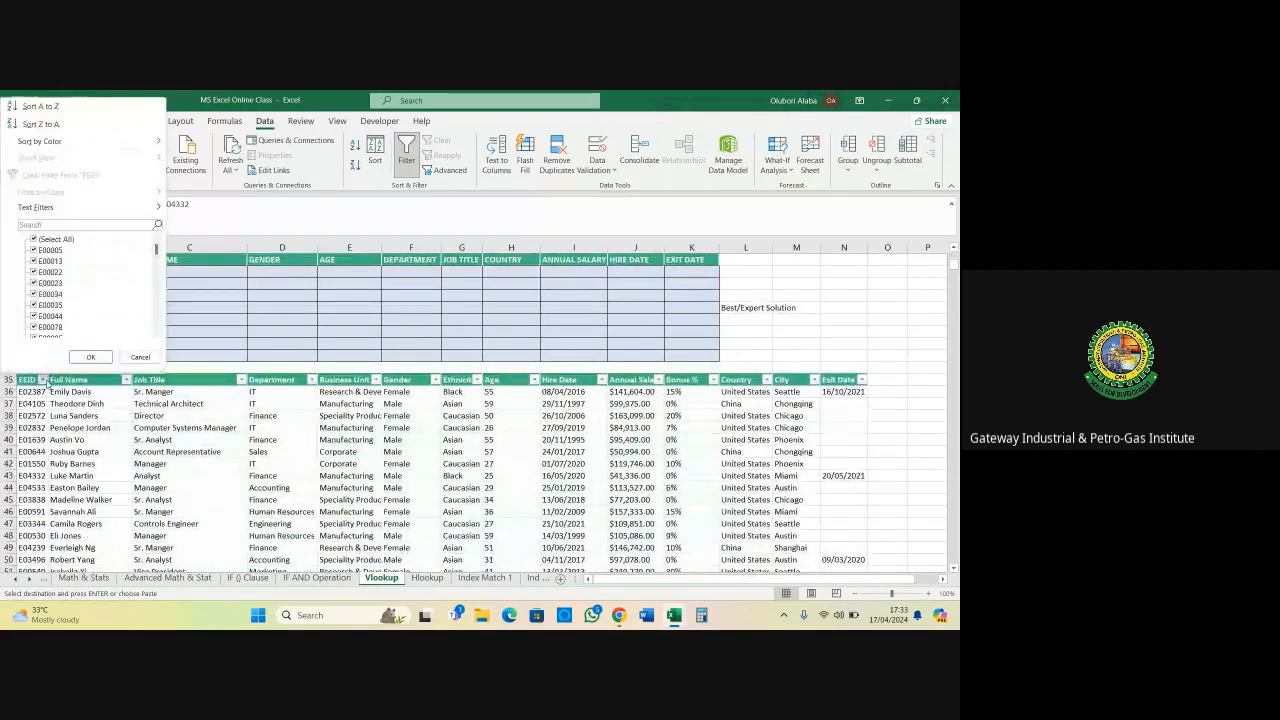
pyautogui.click(50, 226)
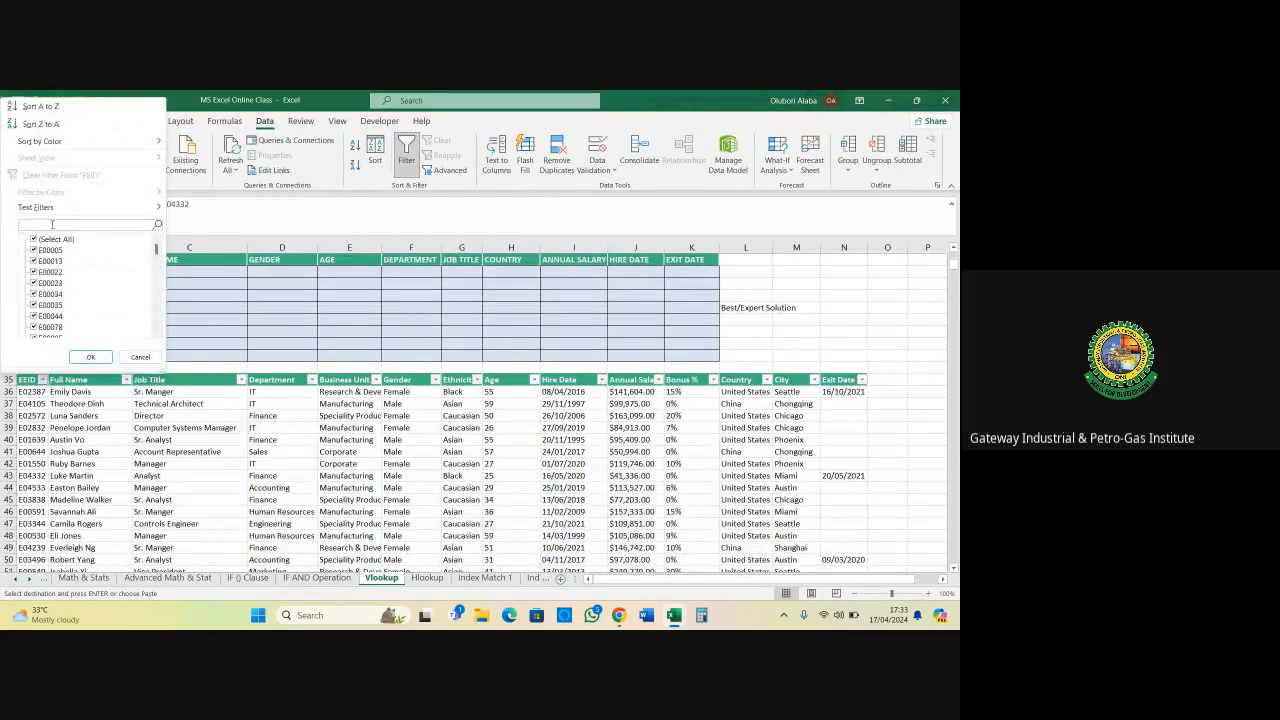
pyautogui.hotkey('ctrl', 'v')
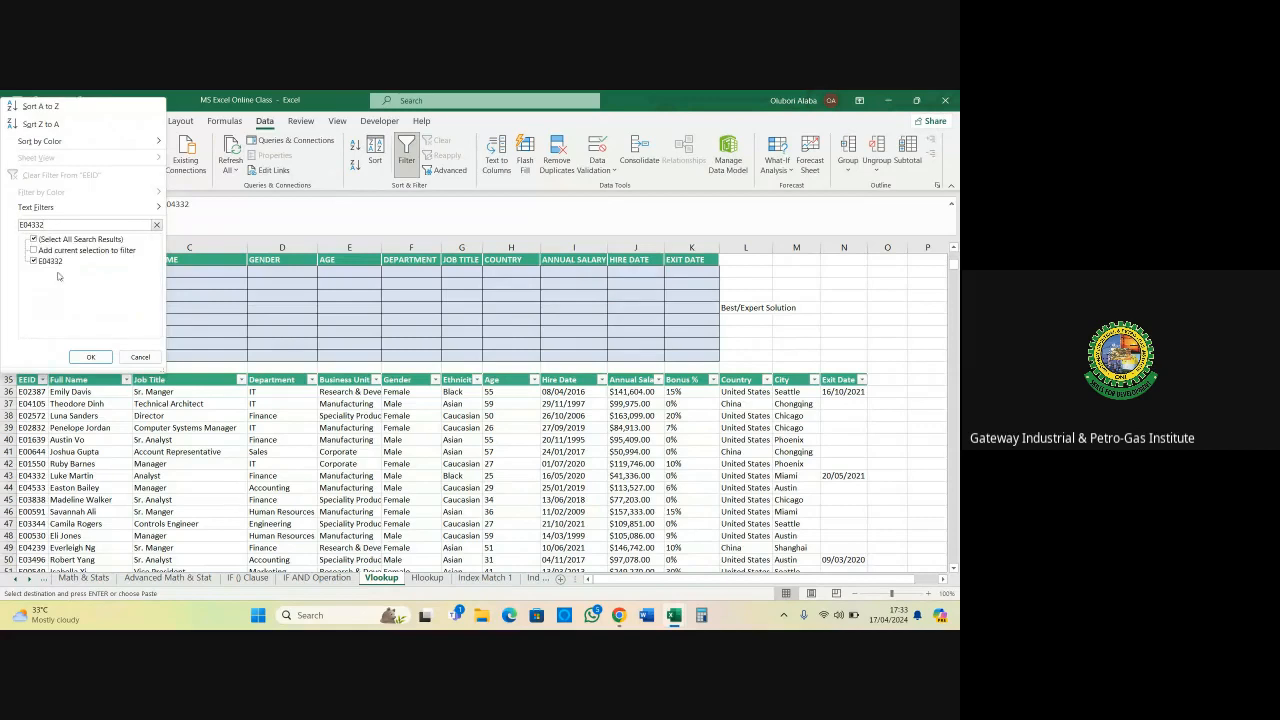
pyautogui.click(90, 357)
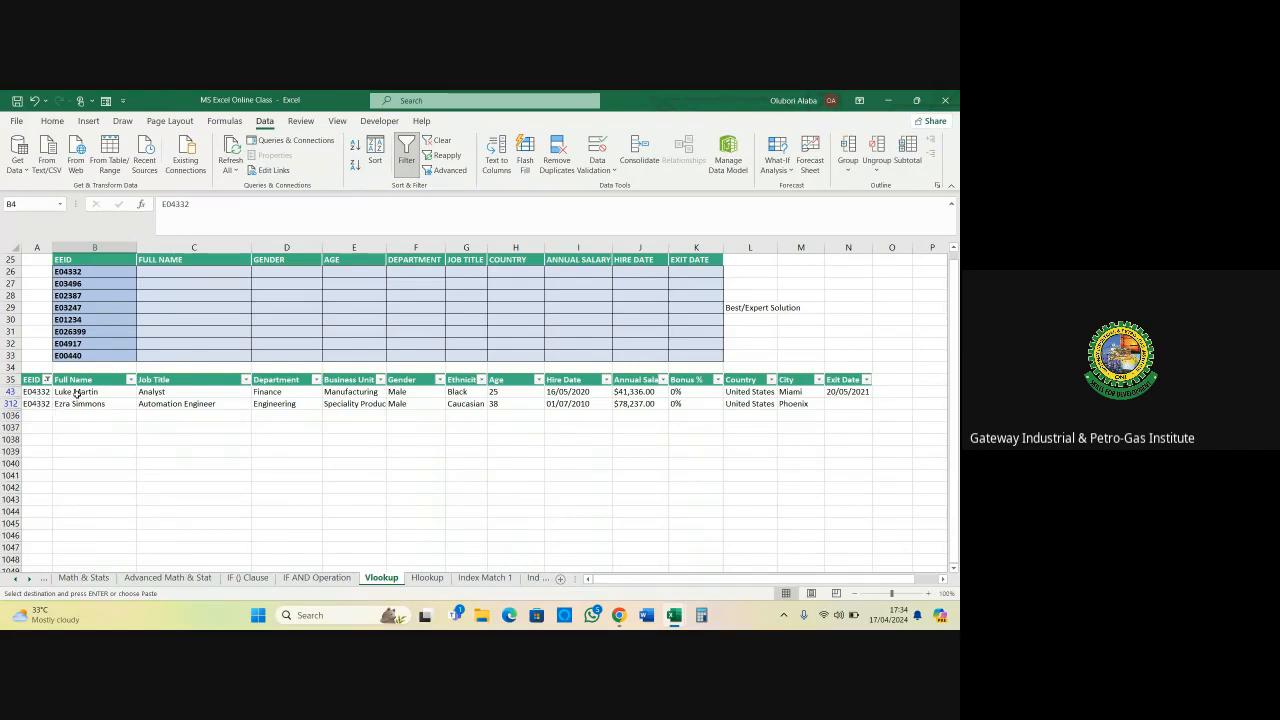
# Copy the full name from the first matching record into cell C4 of the Good Solution table
pyautogui.click(77, 393)
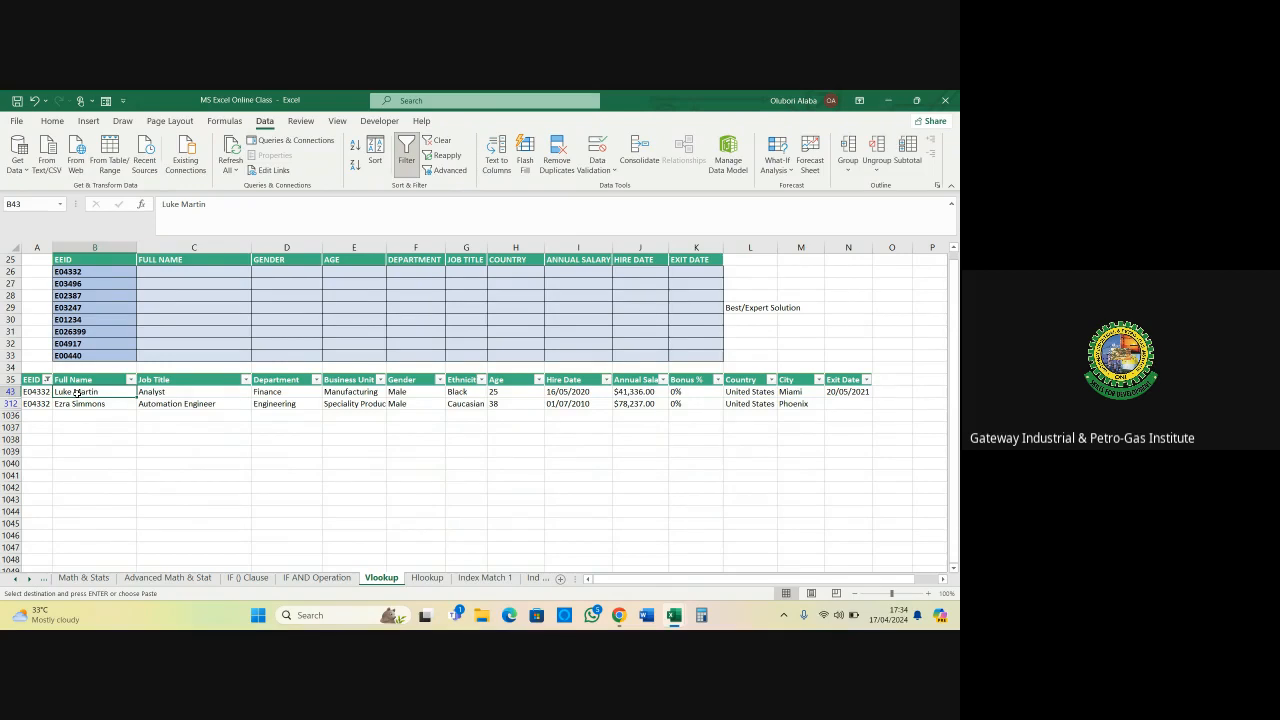
pyautogui.scroll(8, 110, 380)
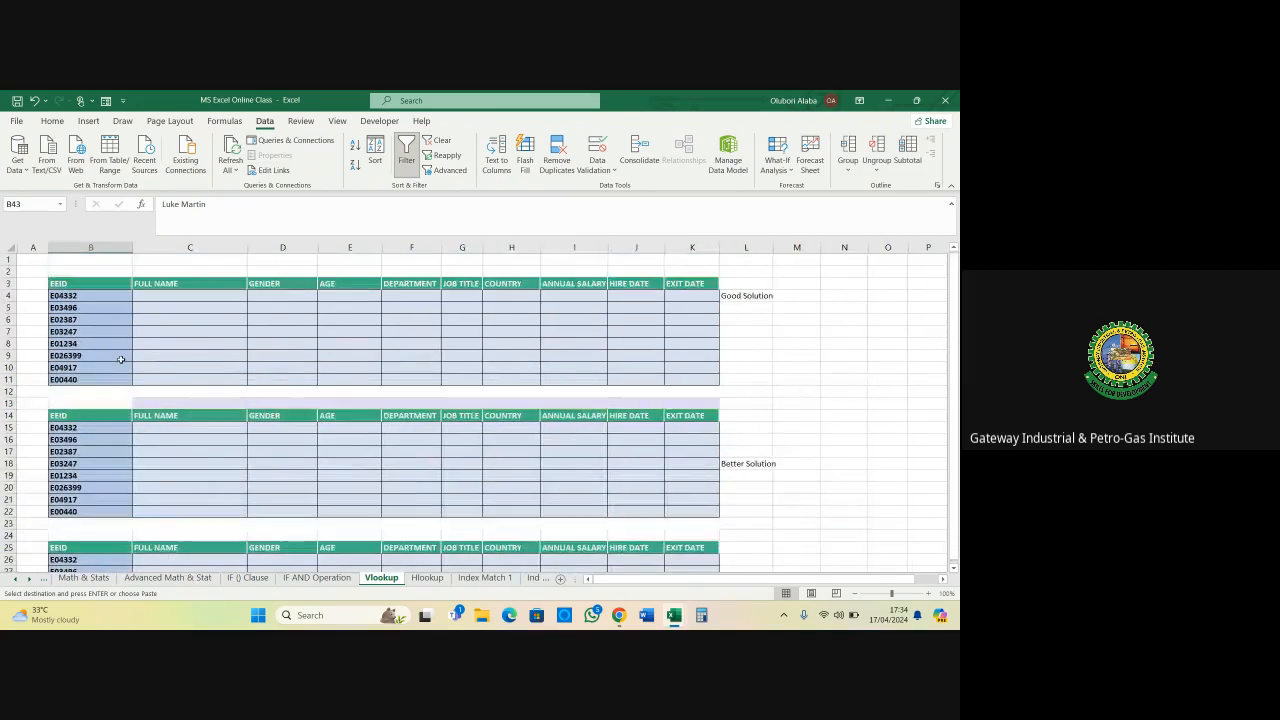
pyautogui.click(160, 295)
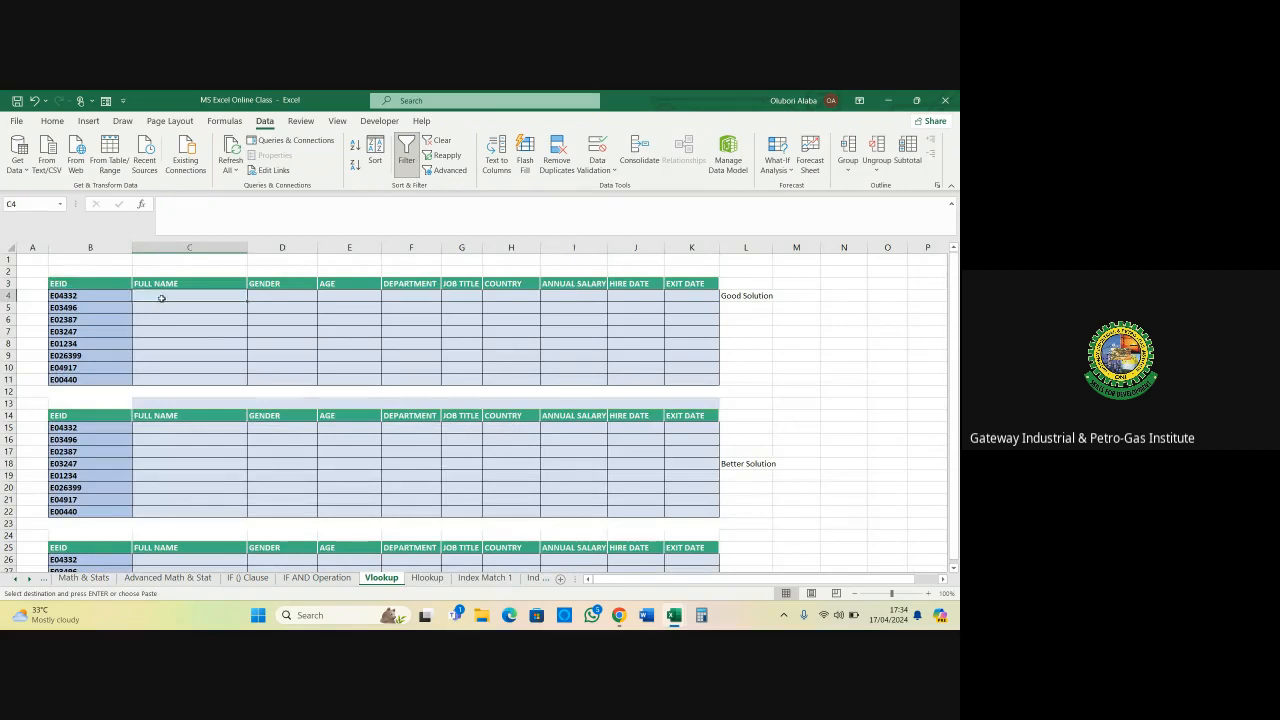
pyautogui.hotkey('ctrl', 'v')
# Select the first matching record's gender, and clear the EEID filter from the employee data table
pyautogui.scroll(-4, 170, 315)
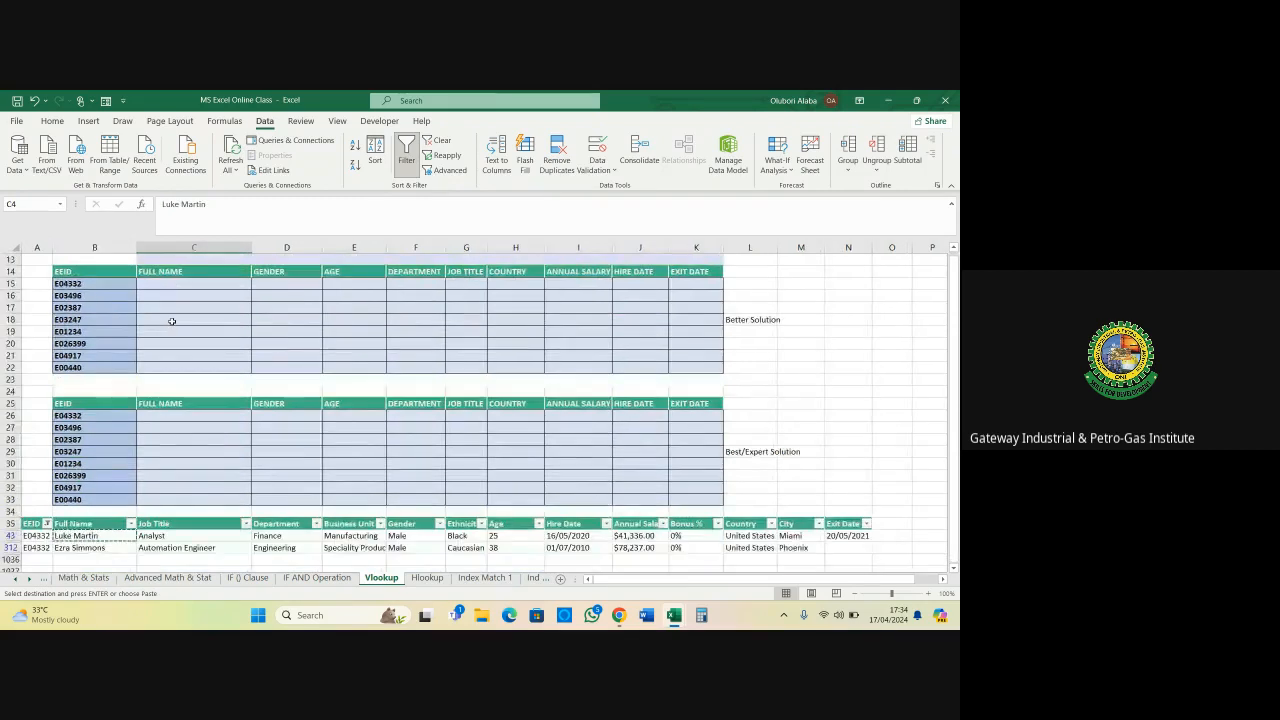
pyautogui.scroll(-2, 172, 321)
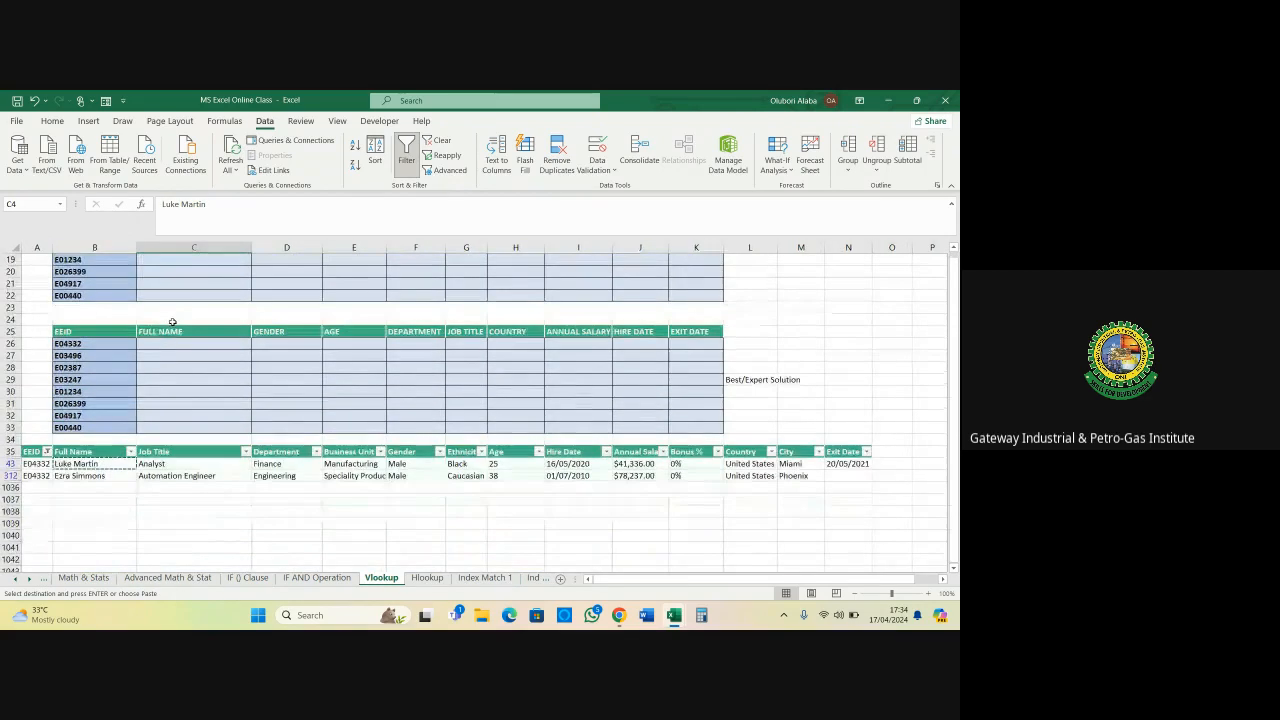
pyautogui.click(398, 465)
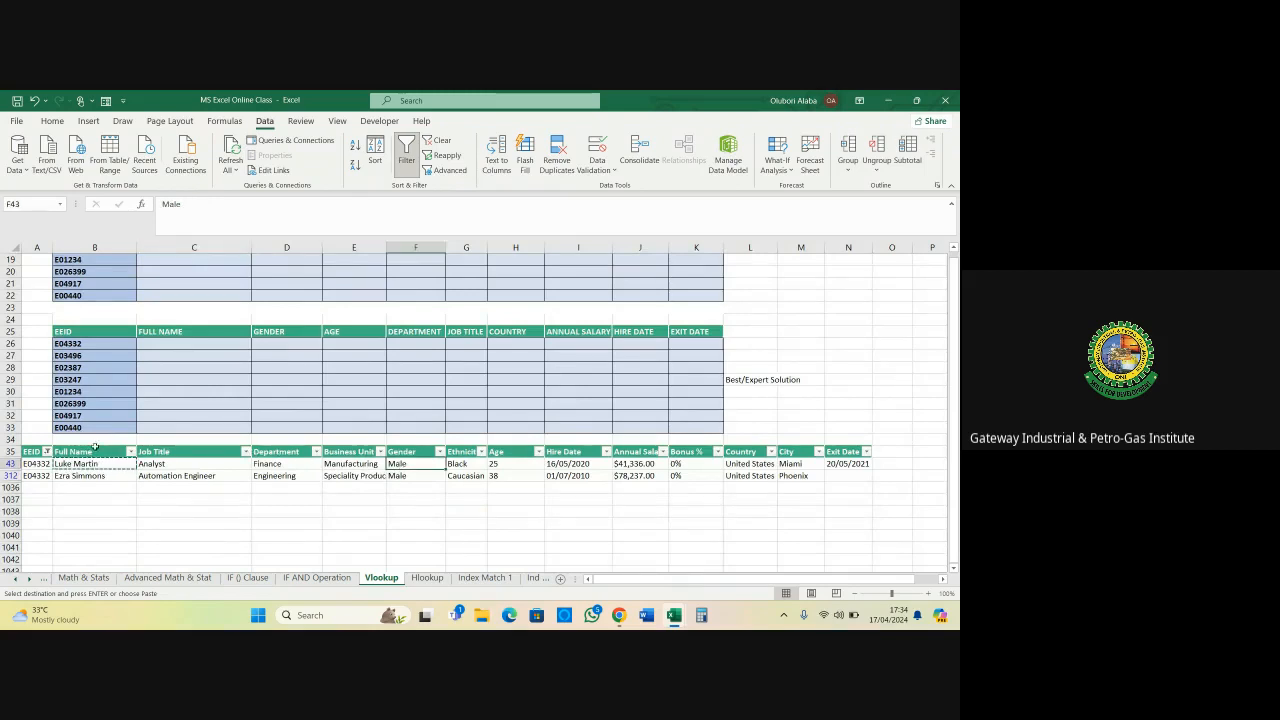
pyautogui.click(46, 451)
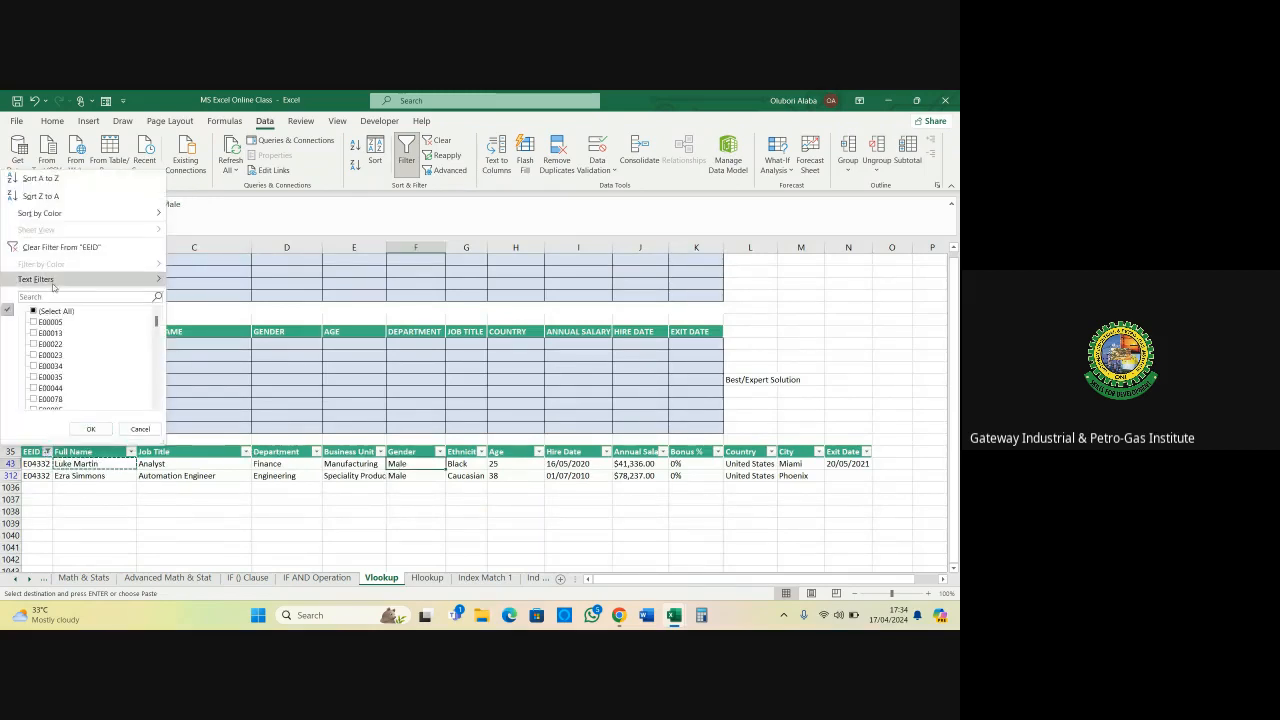
pyautogui.click(60, 246)
pyautogui.scroll(10, 190, 360)
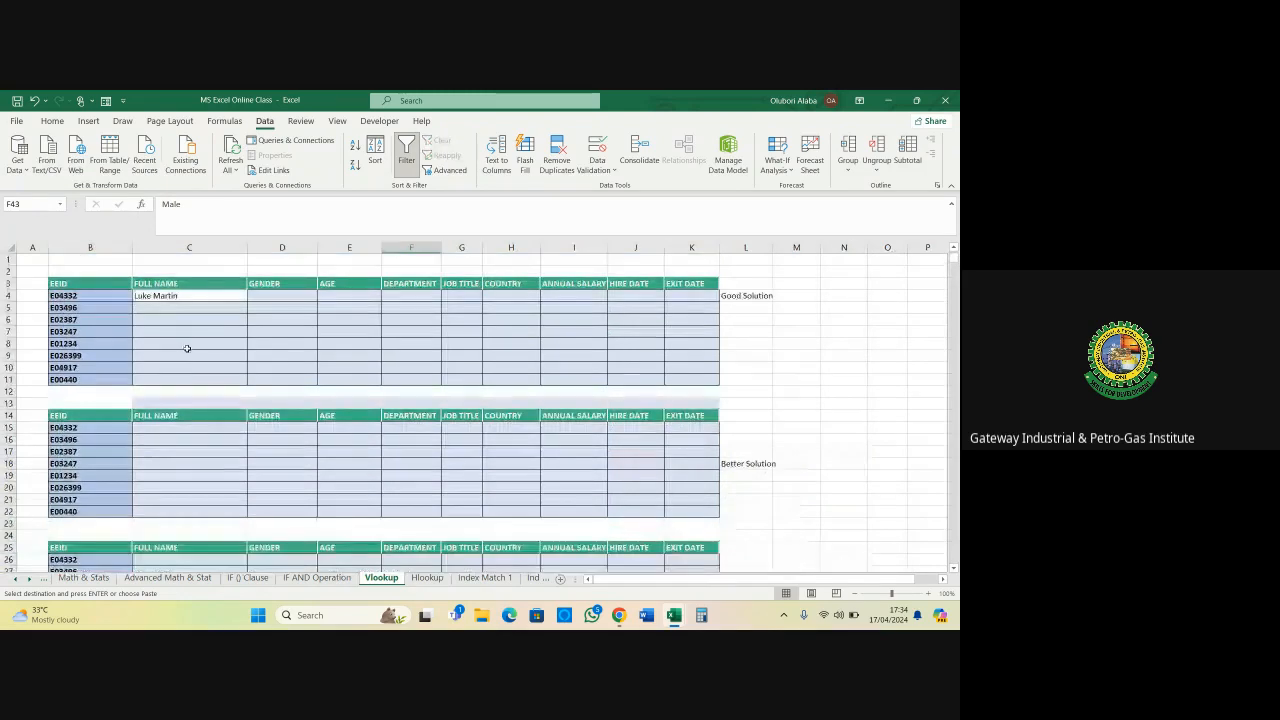
# Undo the filter clearing and the name pasted into cell C4, and return the sheet zoom to 100%
pyautogui.hotkey('ctrl', 'z')
pyautogui.hotkey('ctrl', 'z')
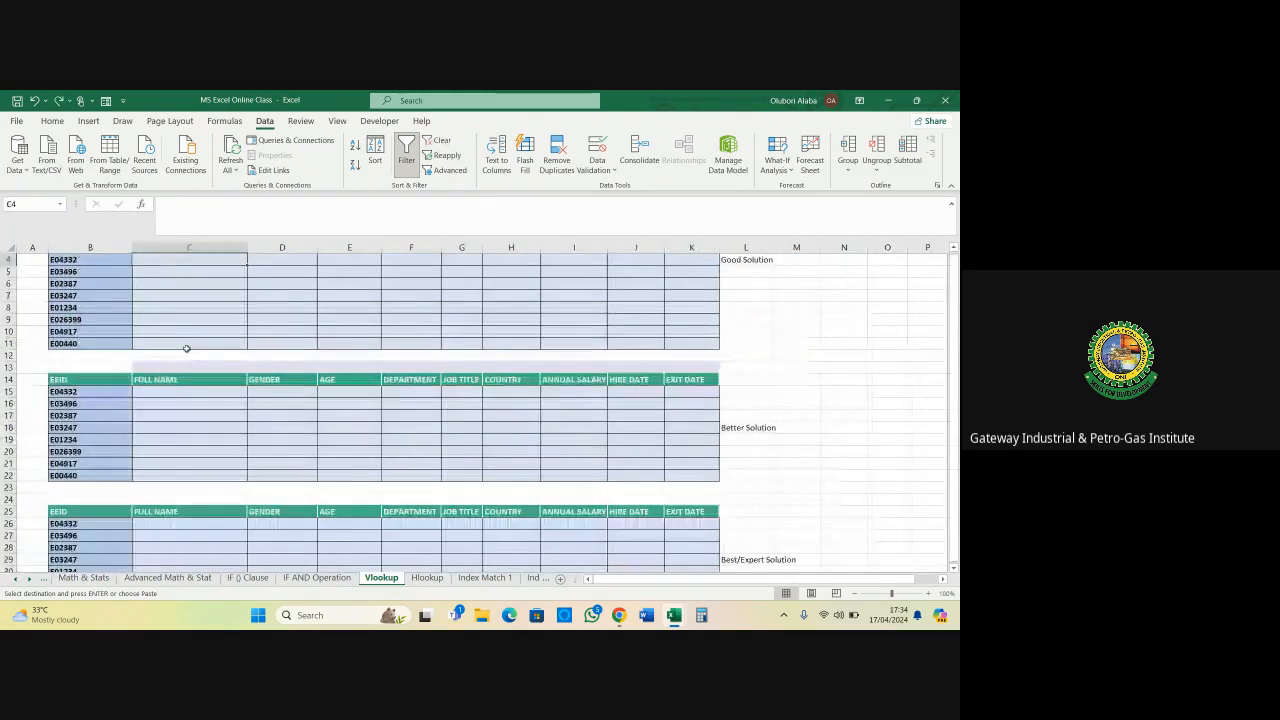
pyautogui.keyDown('ctrl'); pyautogui.scroll(3, 186, 348); pyautogui.keyUp('ctrl')
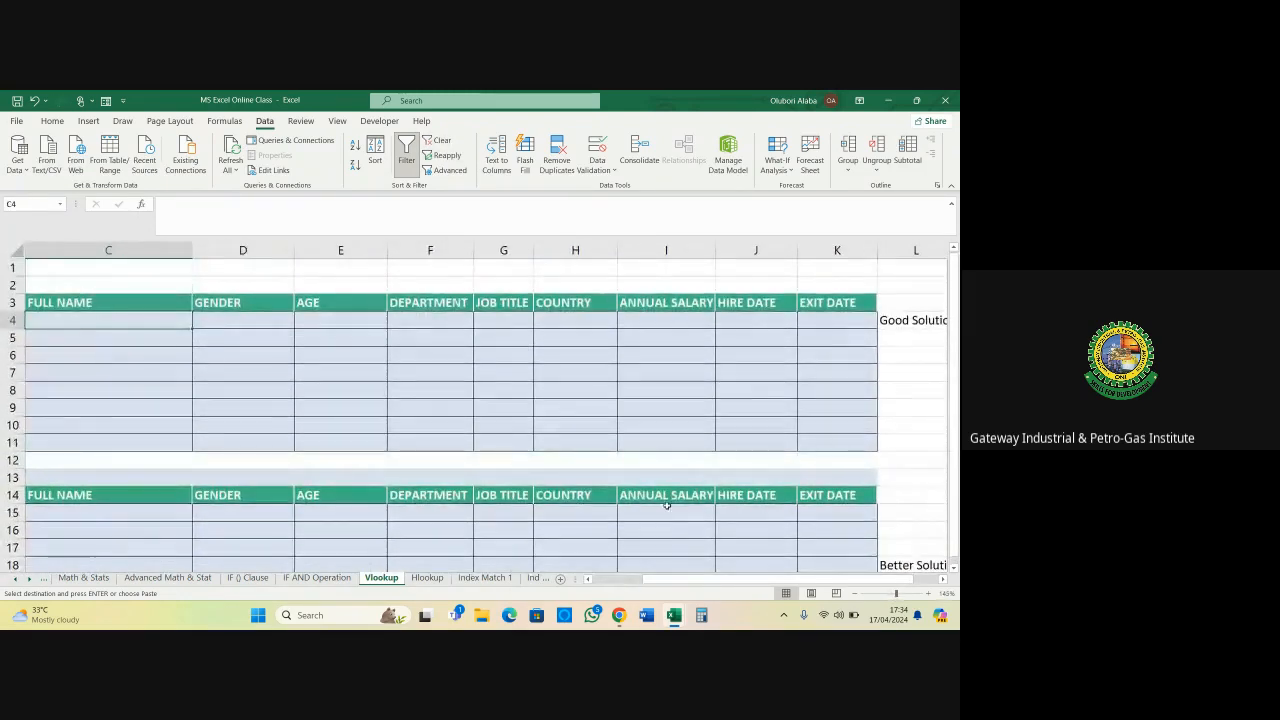
pyautogui.click(854, 594)
pyautogui.click(854, 594)
pyautogui.click(854, 594)
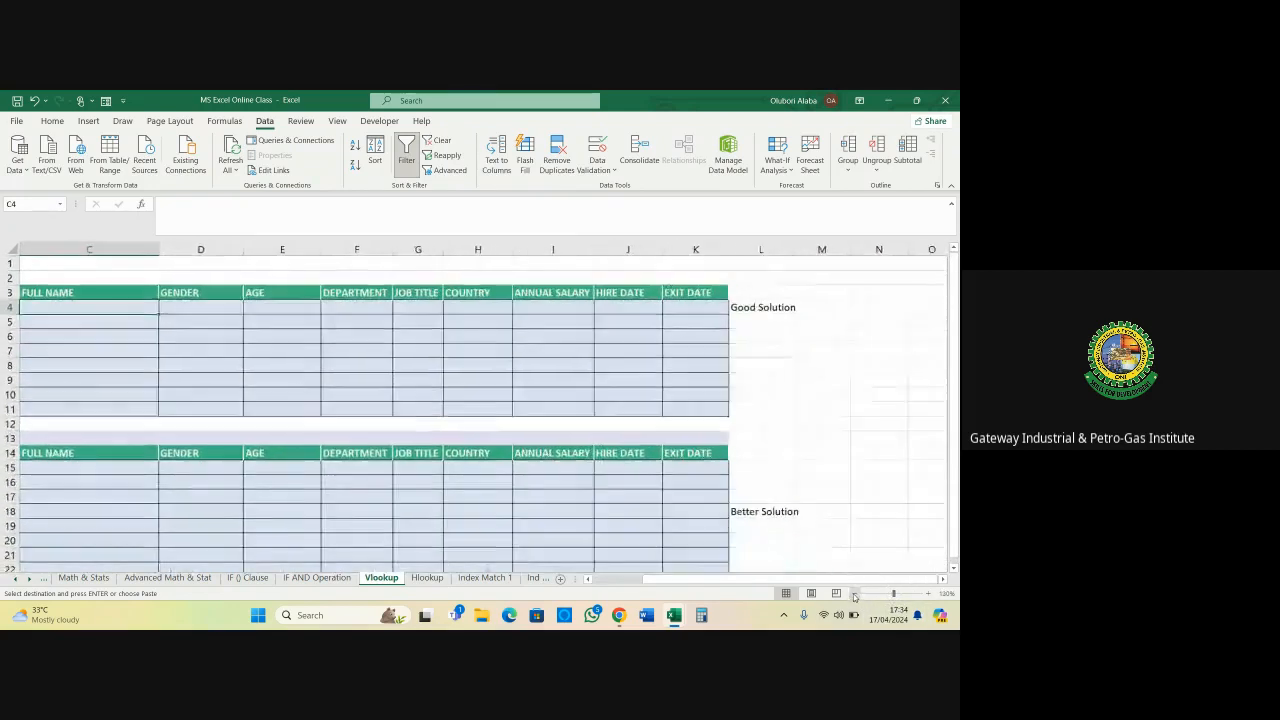
pyautogui.click(854, 594)
pyautogui.click(854, 594)
pyautogui.click(506, 463)
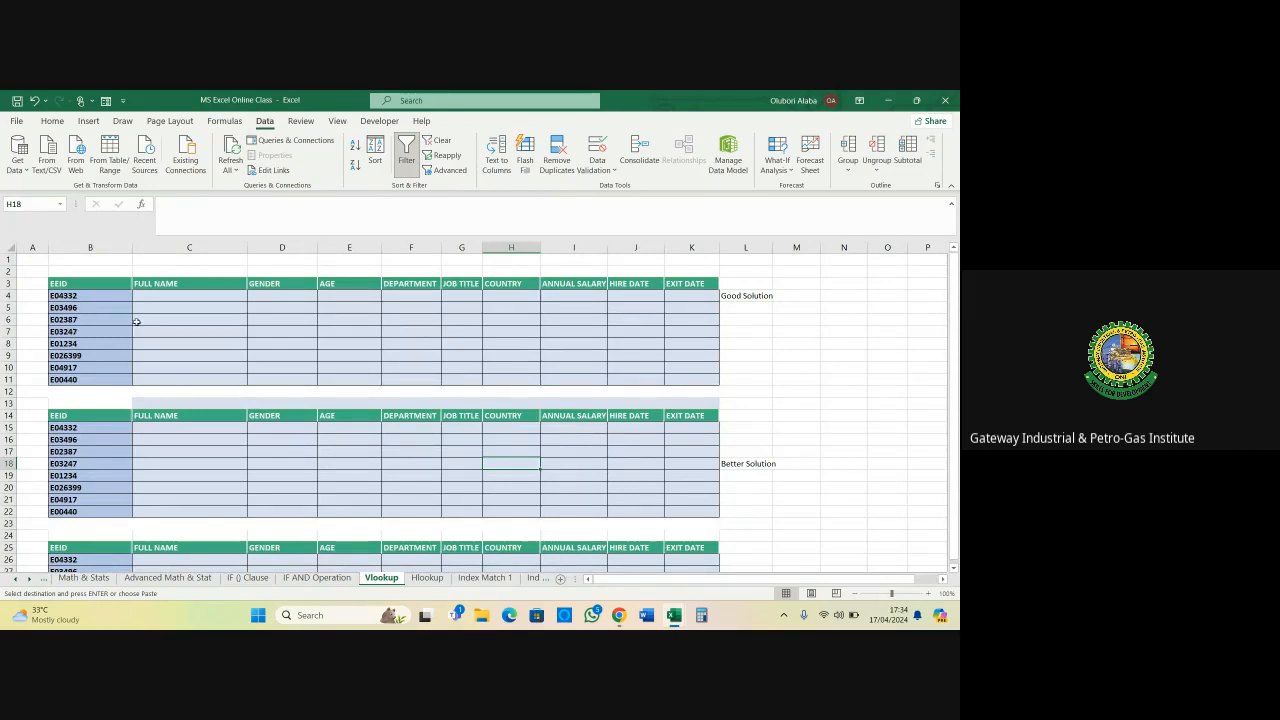
pyautogui.click(181, 300)
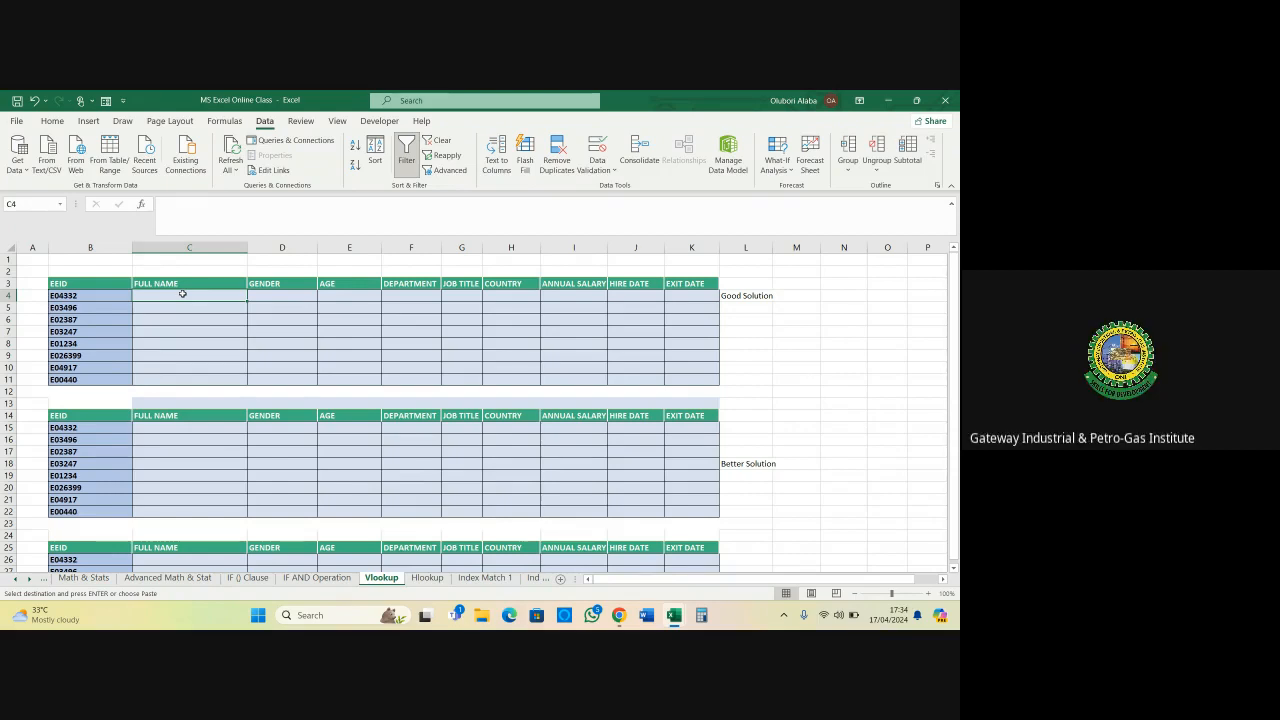
pyautogui.write('=')
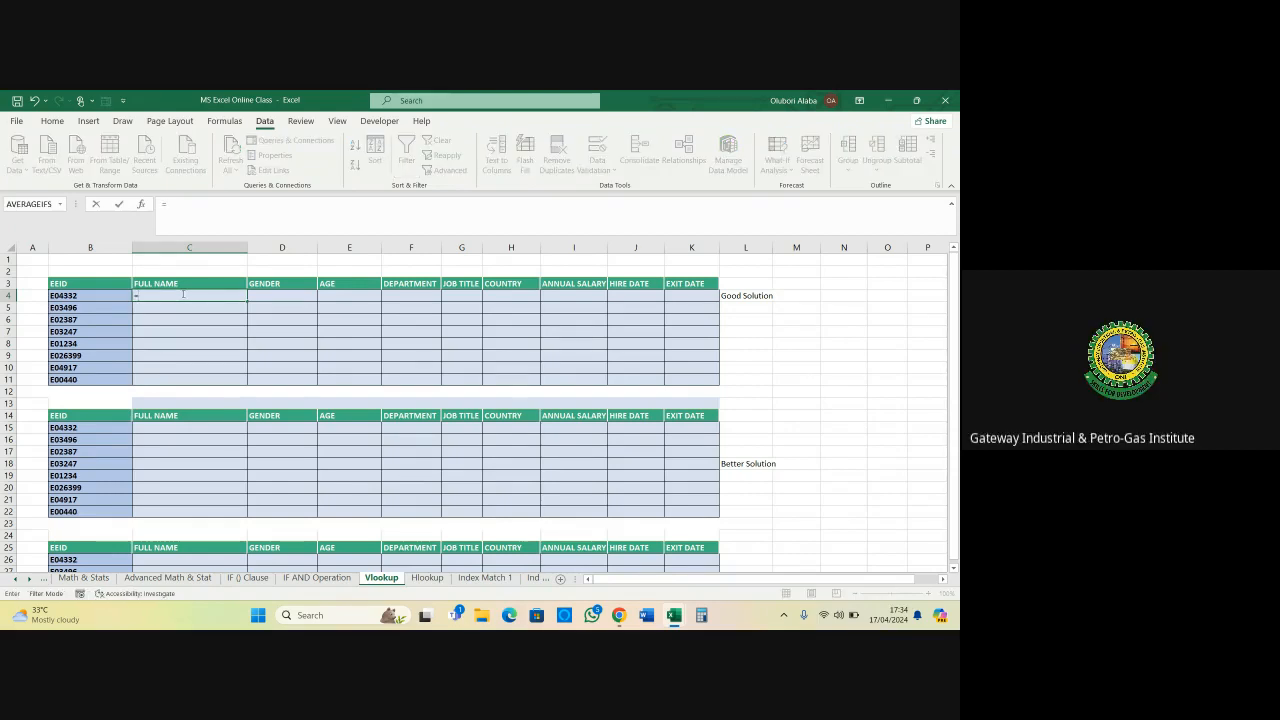
pyautogui.write('vl')
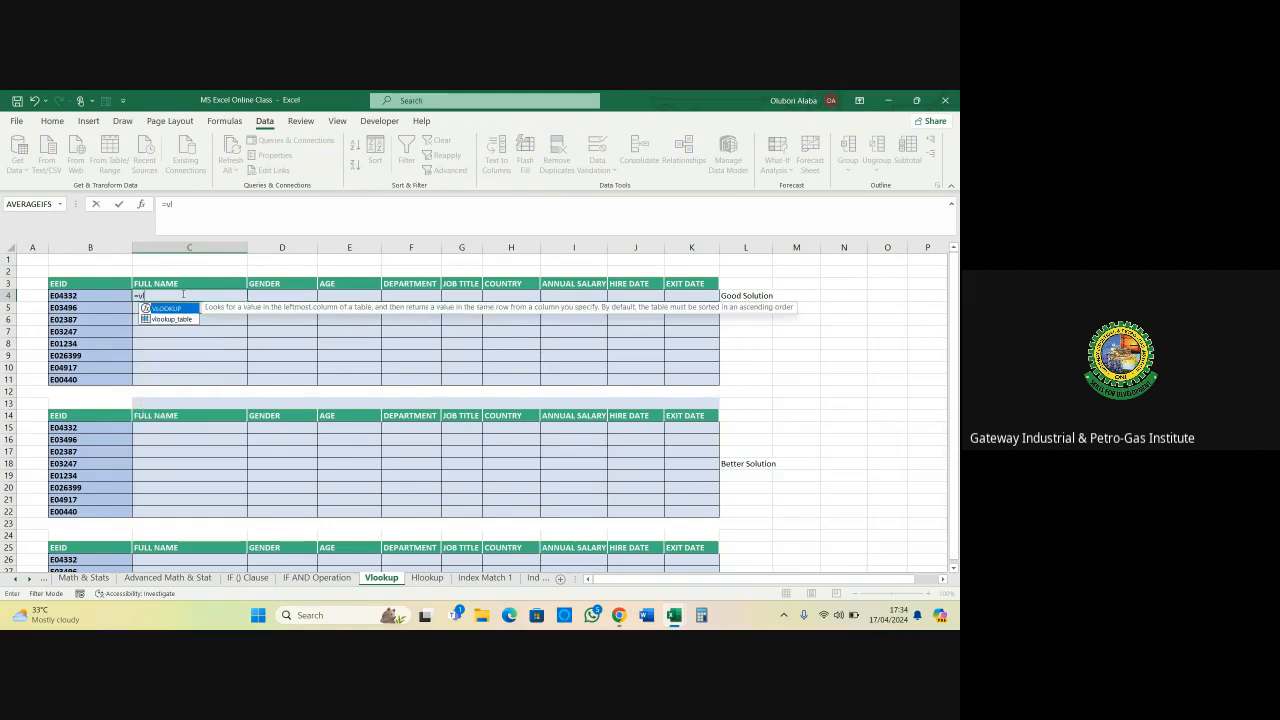
pyautogui.press('Tab')
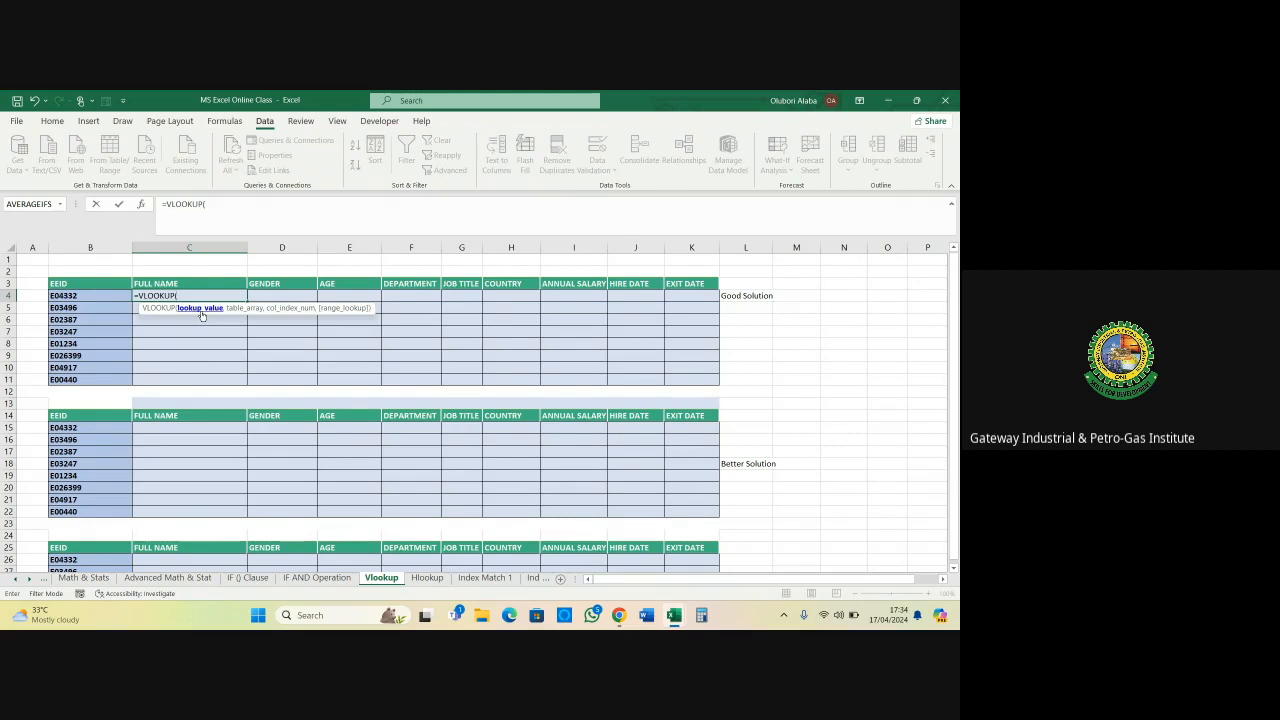
pyautogui.click(90, 295)
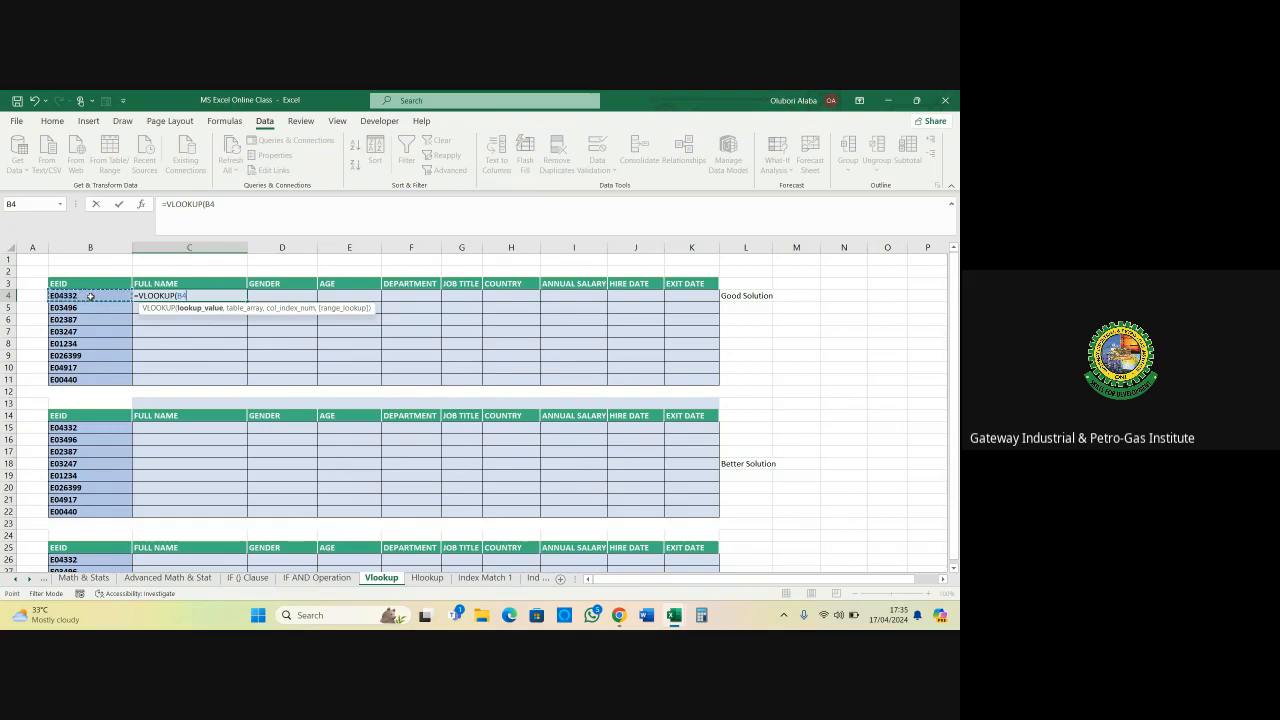
pyautogui.write(',')
pyautogui.click(178, 296)
pyautogui.moveTo(63, 274); pyautogui.dragTo(670, 280)
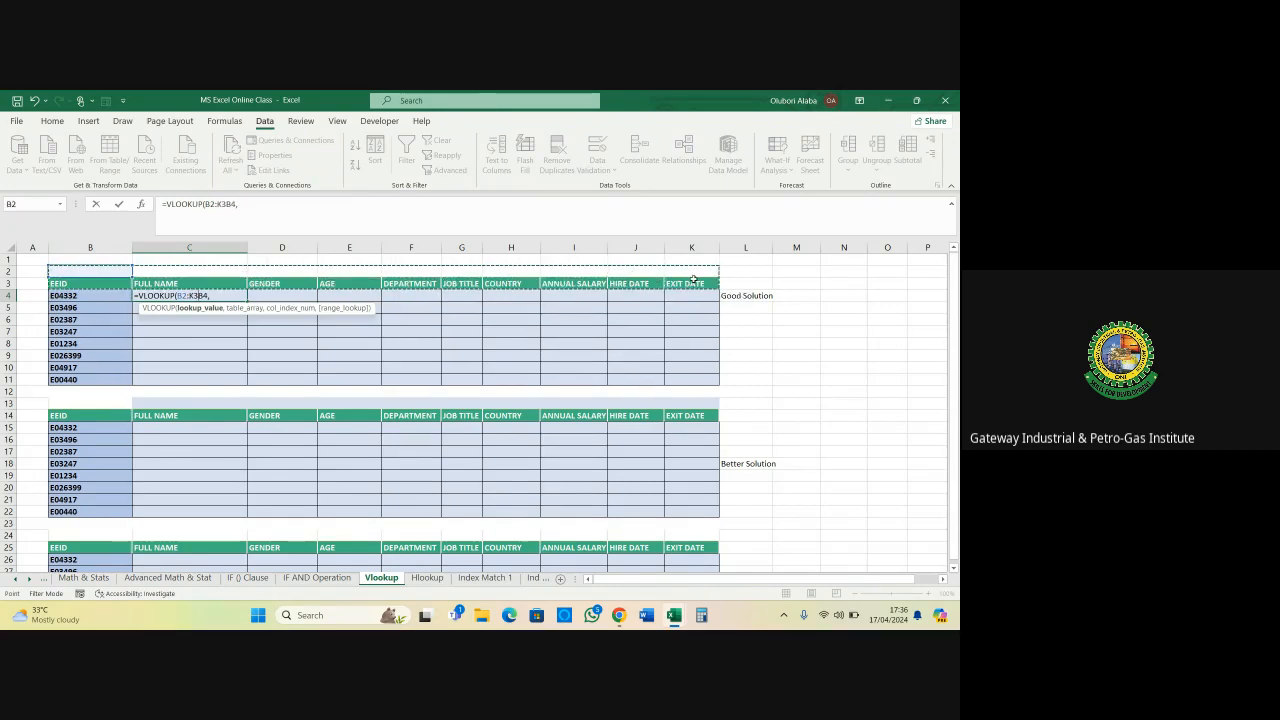
pyautogui.click(216, 296)
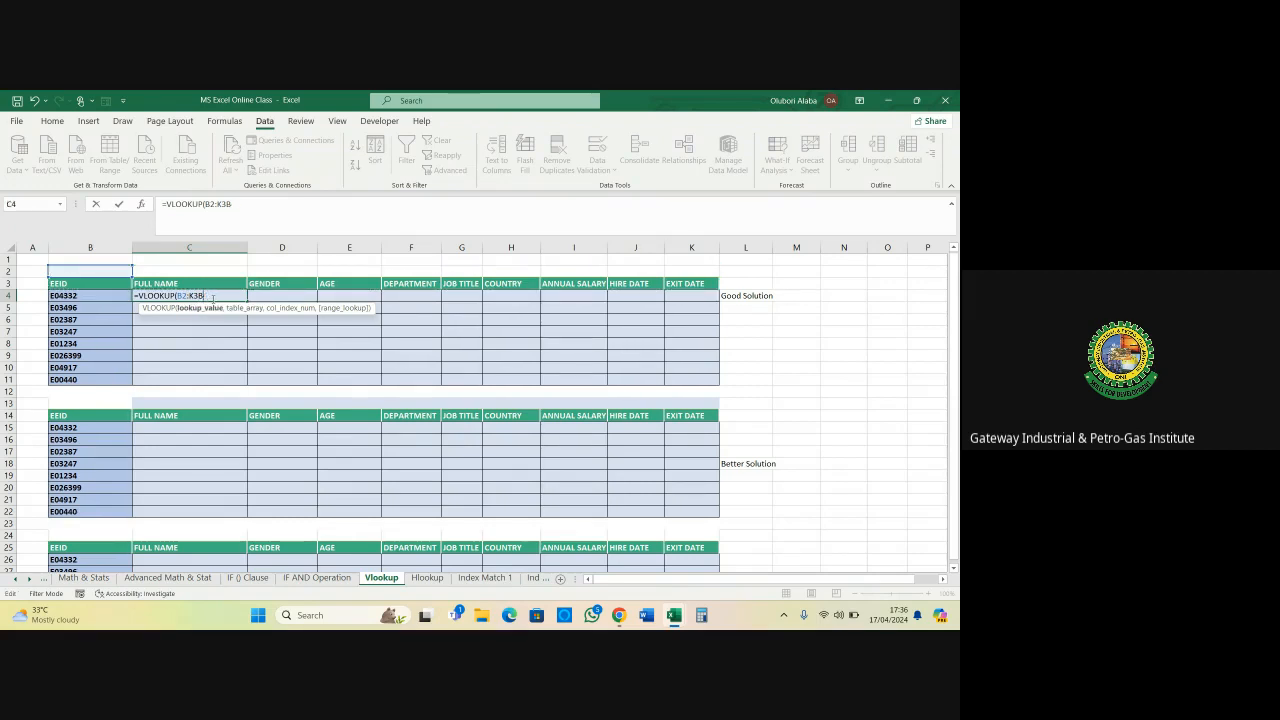
pyautogui.press('BackSpace')
pyautogui.press('BackSpace')
pyautogui.press('BackSpace')
pyautogui.press('BackSpace')
pyautogui.press('BackSpace')
pyautogui.press('BackSpace')
pyautogui.write(',')
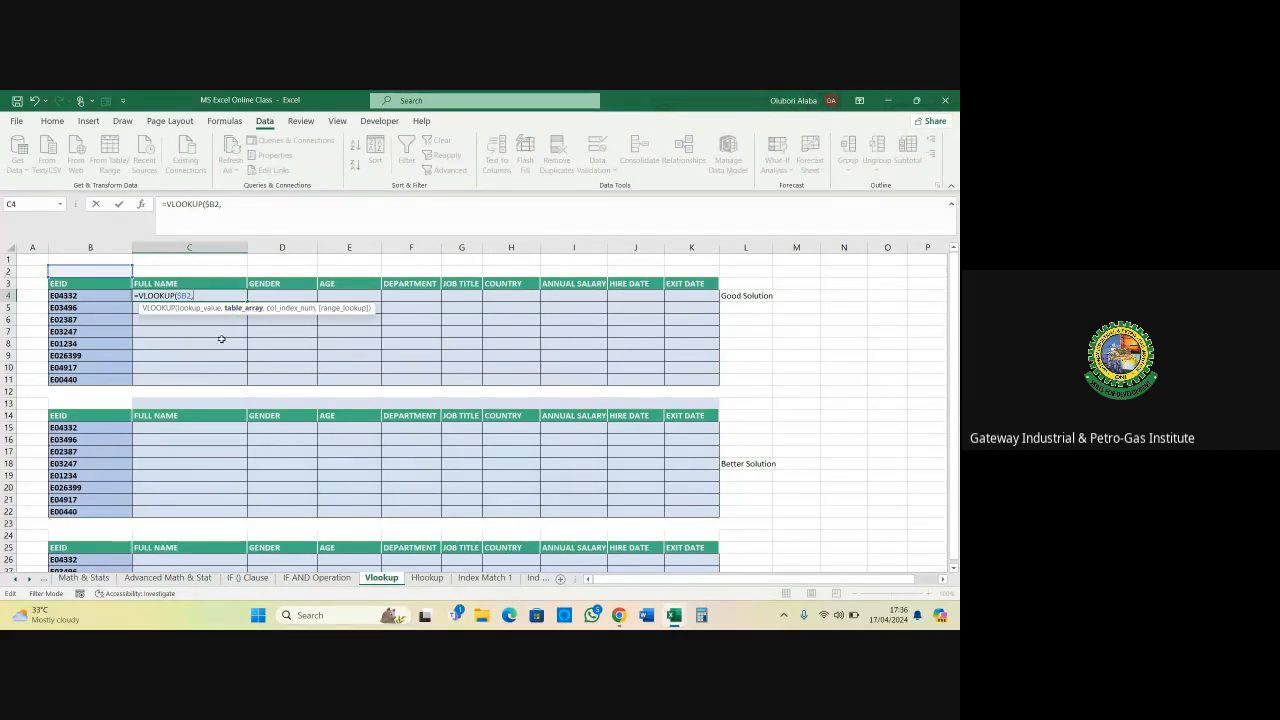
pyautogui.scroll(-7, 204, 361)
pyautogui.scroll(-1, 204, 361)
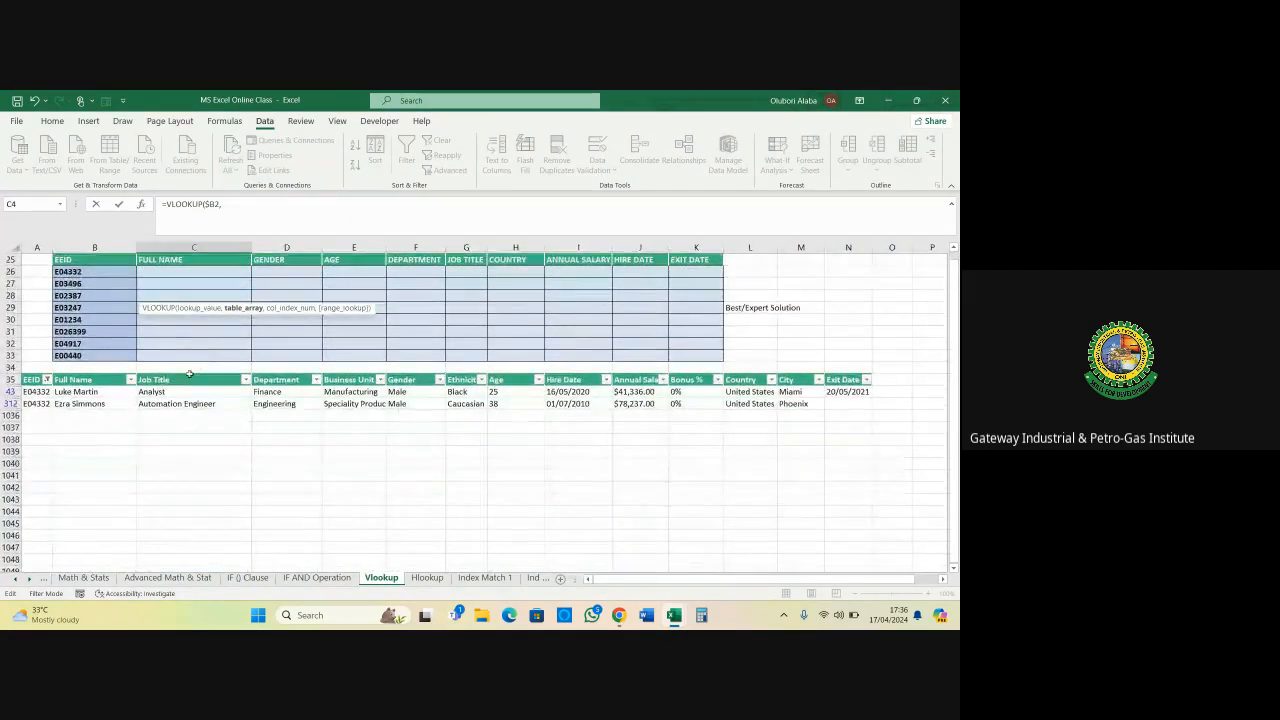
pyautogui.click(46, 380)
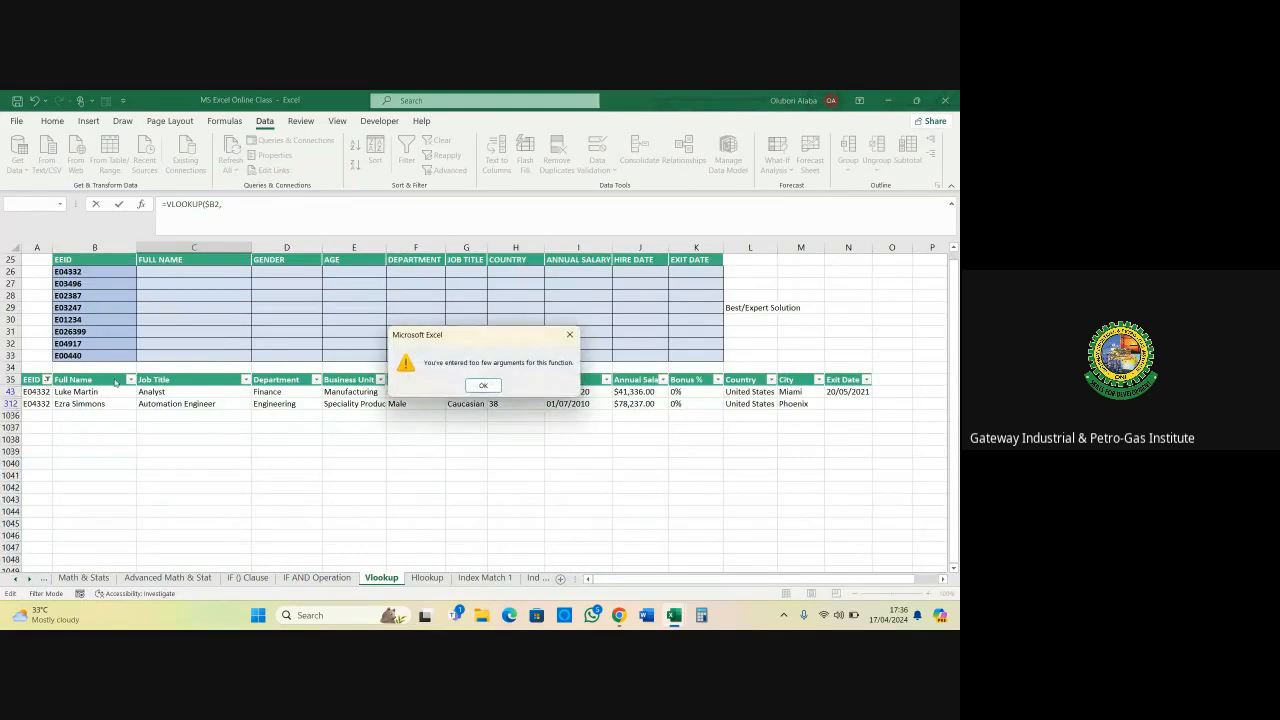
pyautogui.click(482, 385)
pyautogui.press('Escape')
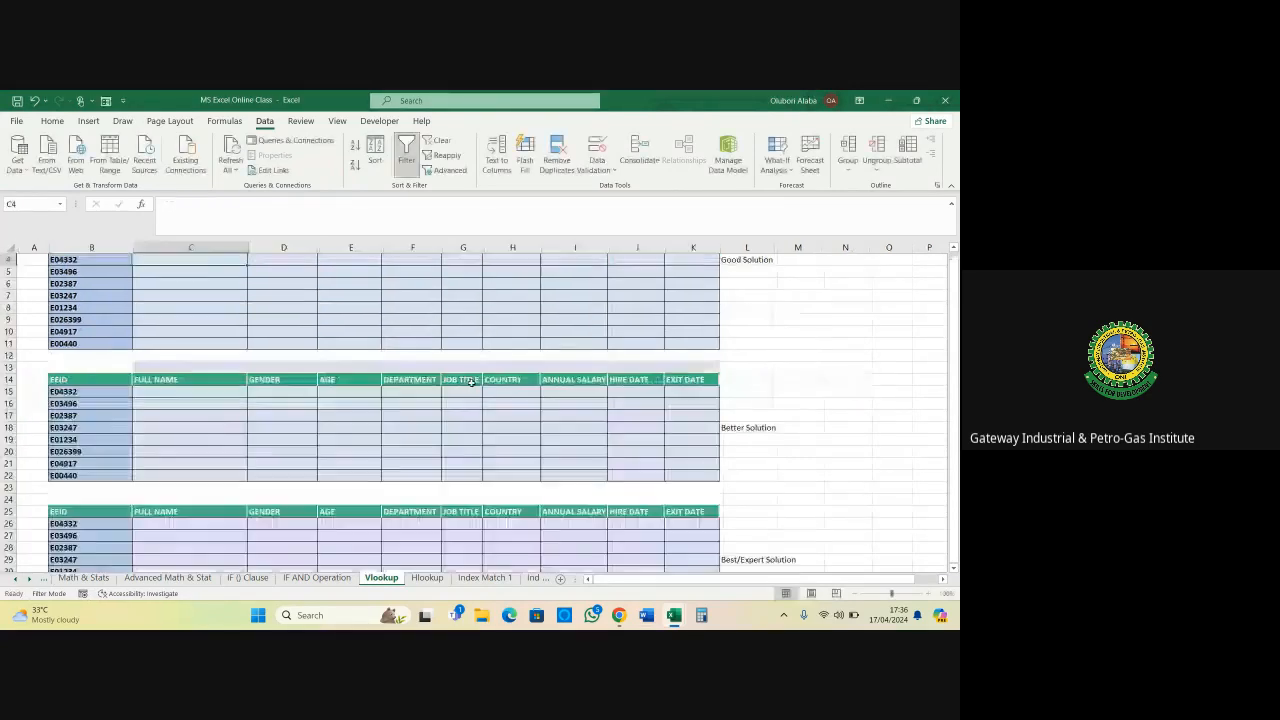
# Remove the active filter on the EEID column so that all employee records are included
pyautogui.scroll(-7, 125, 422)
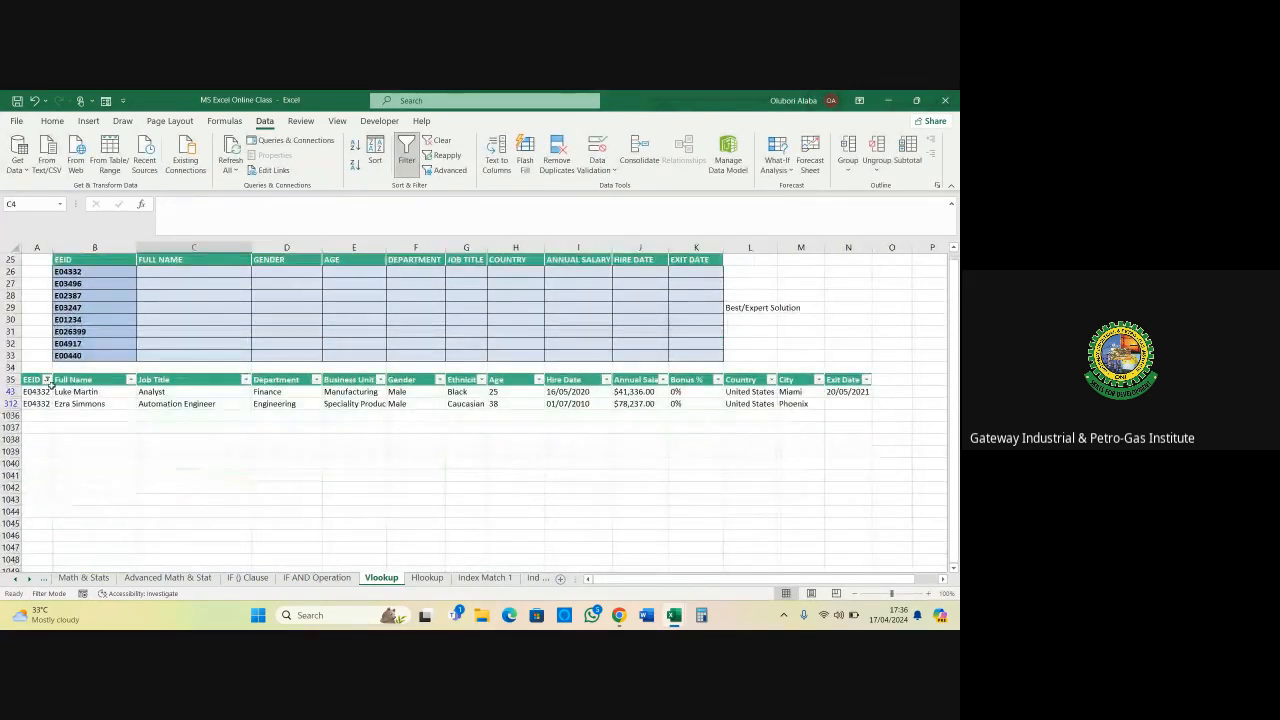
pyautogui.click(45, 390)
pyautogui.click(46, 380)
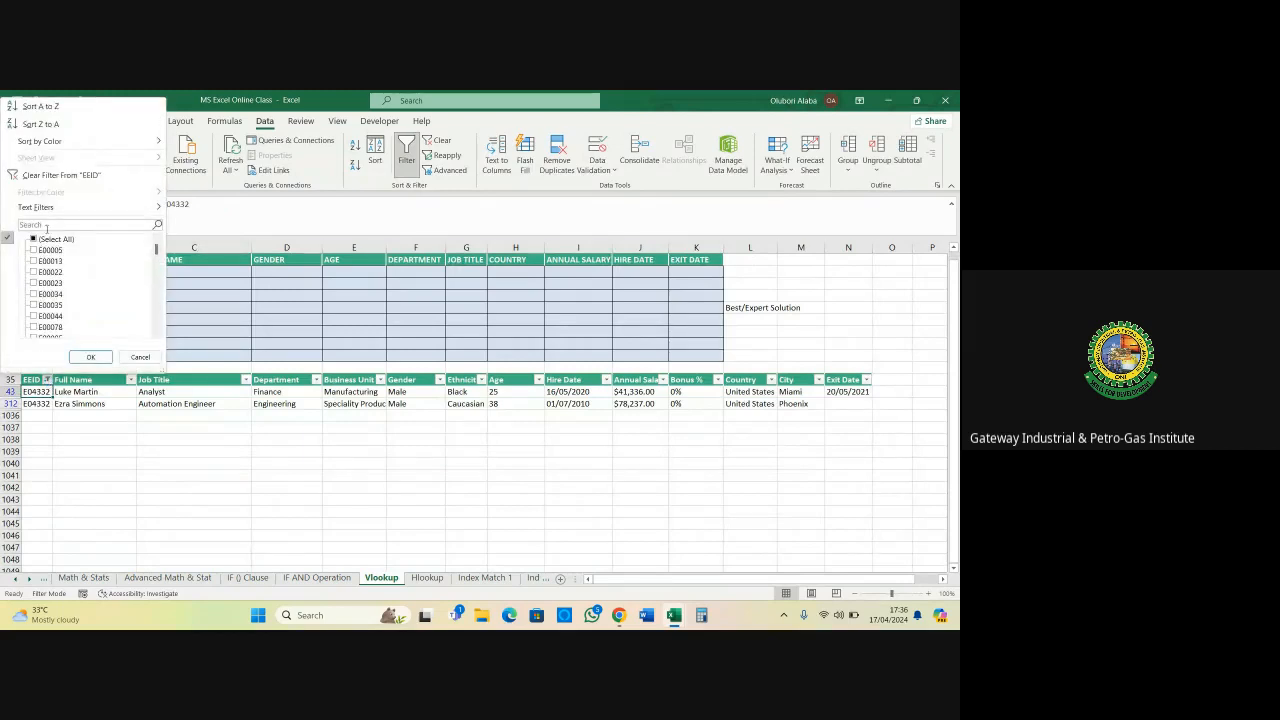
pyautogui.click(50, 176)
pyautogui.scroll(8, 148, 440)
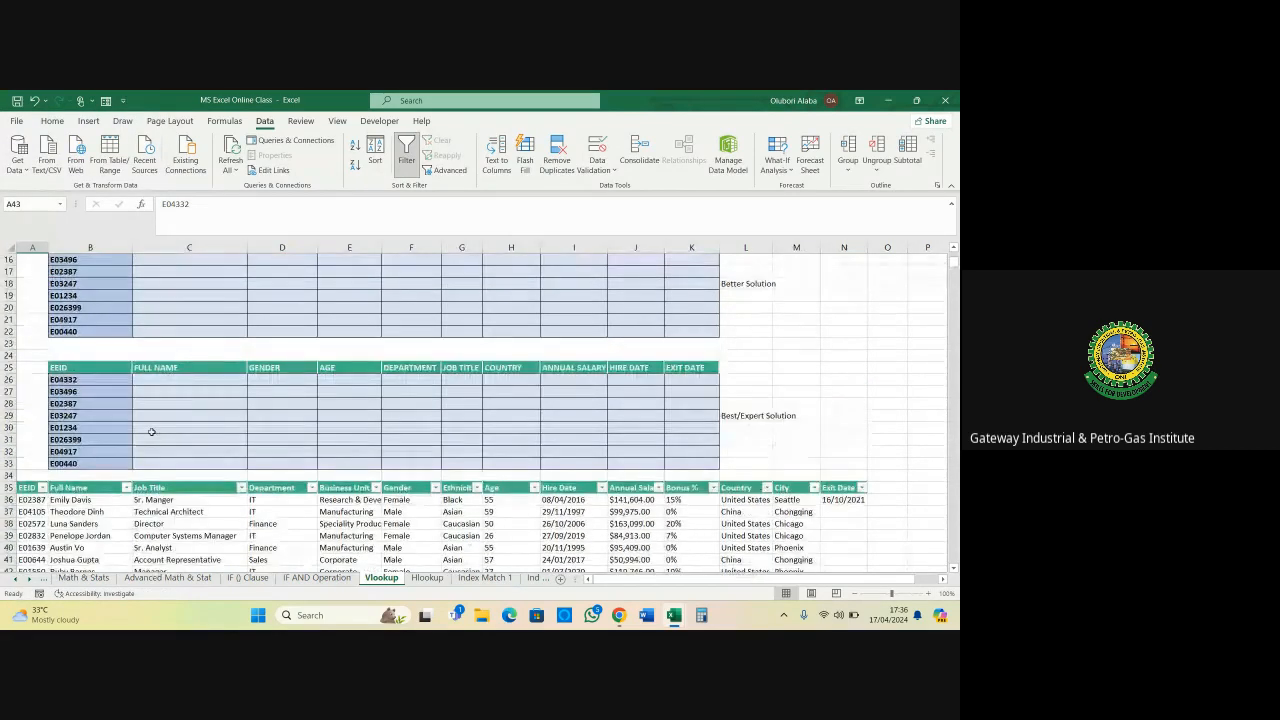
# Start a VLOOKUP formula in cell C4 of the Good Solution table with $B4 as the lookup value
pyautogui.click(163, 297)
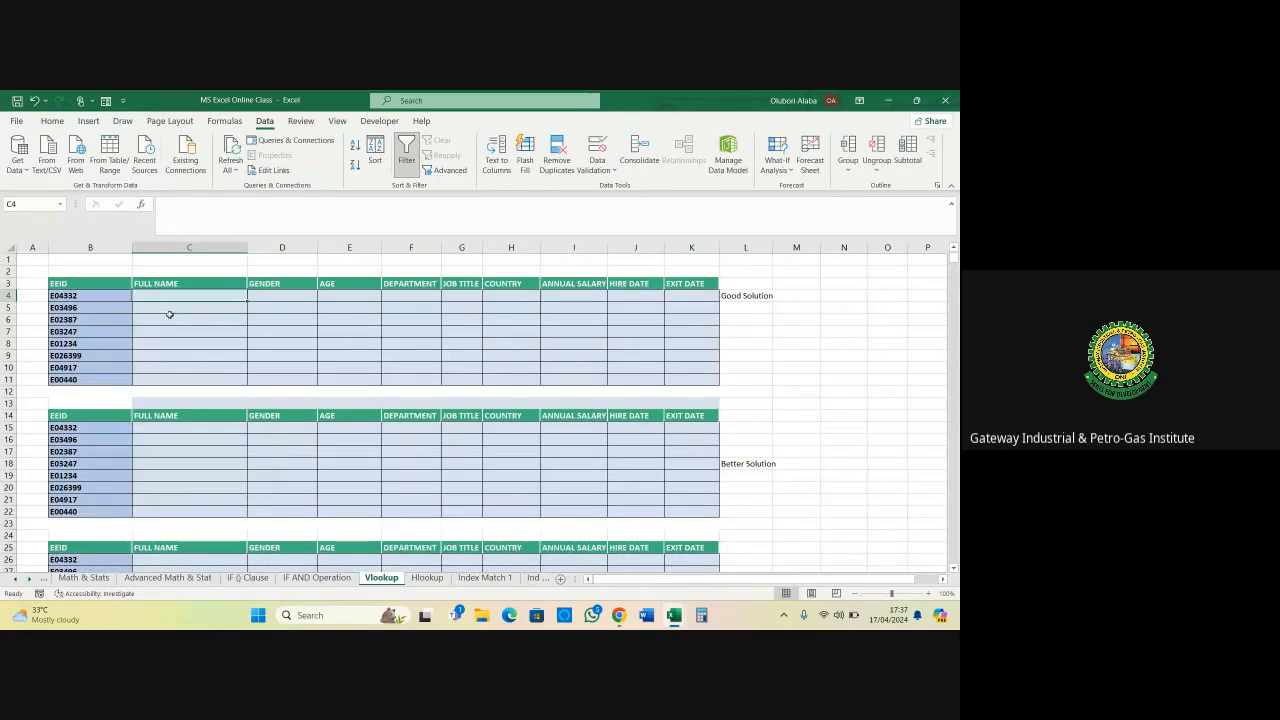
pyautogui.write('=vlo')
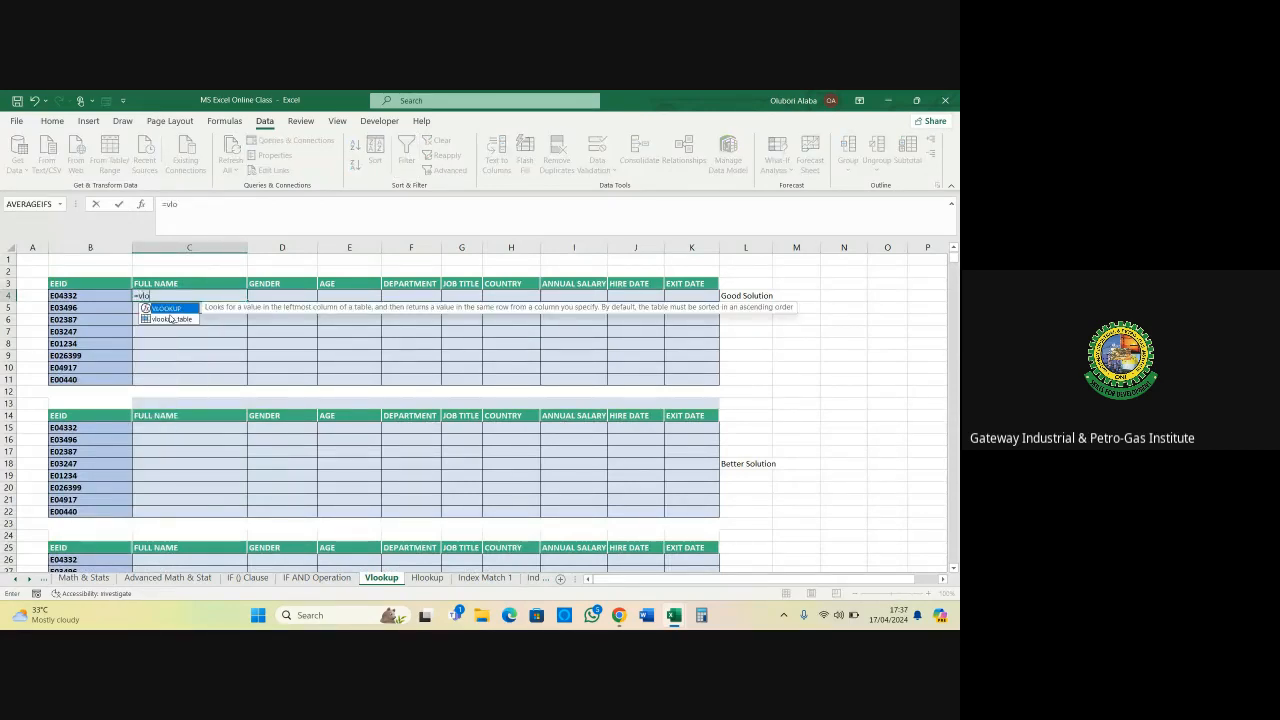
pyautogui.press('Tab')
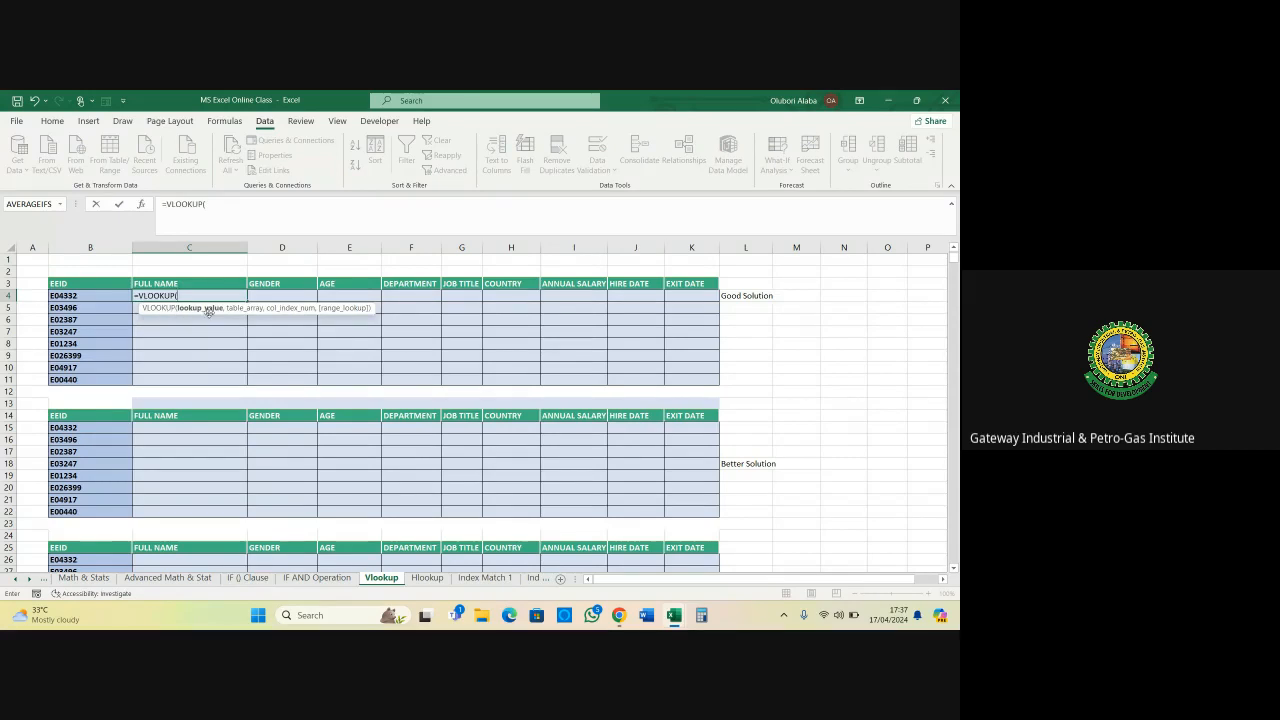
pyautogui.click(73, 297)
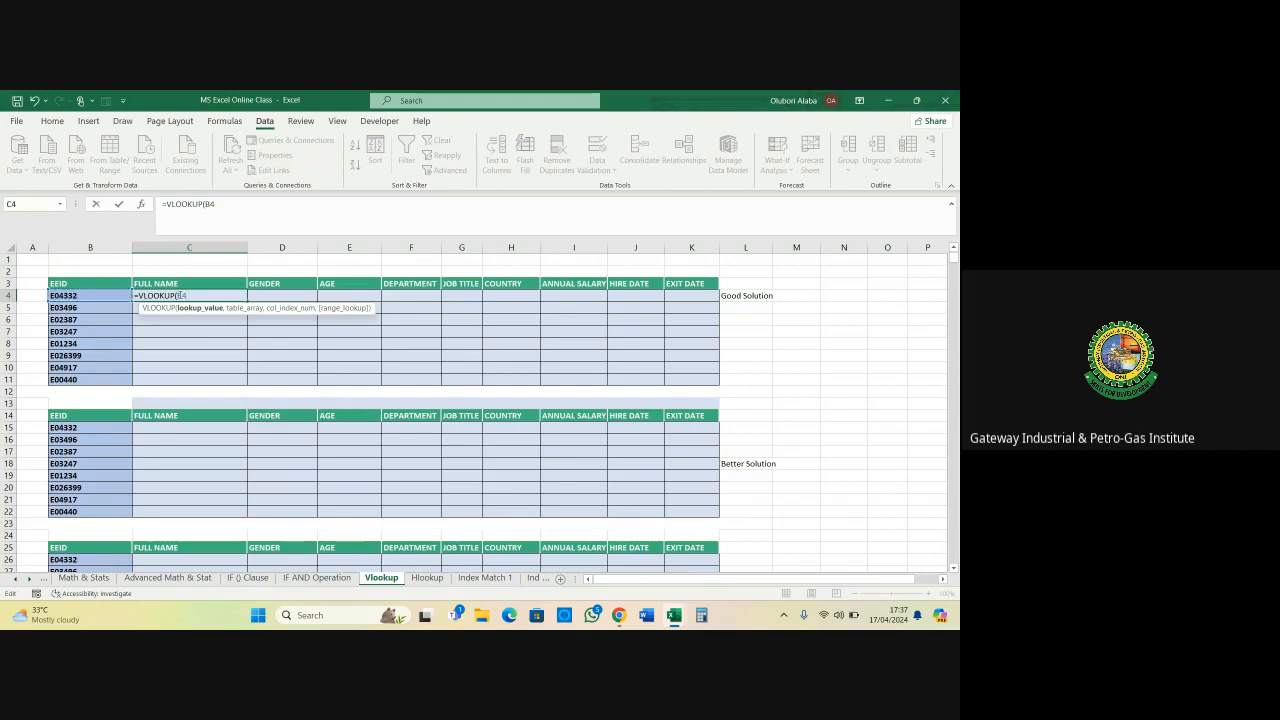
pyautogui.write('$B4,')
# Set the formula's table array to the whole employee data table, including headers, as the absolute range $A$35:$N$1035
pyautogui.scroll(-1, 226, 363)
pyautogui.scroll(-6, 226, 363)
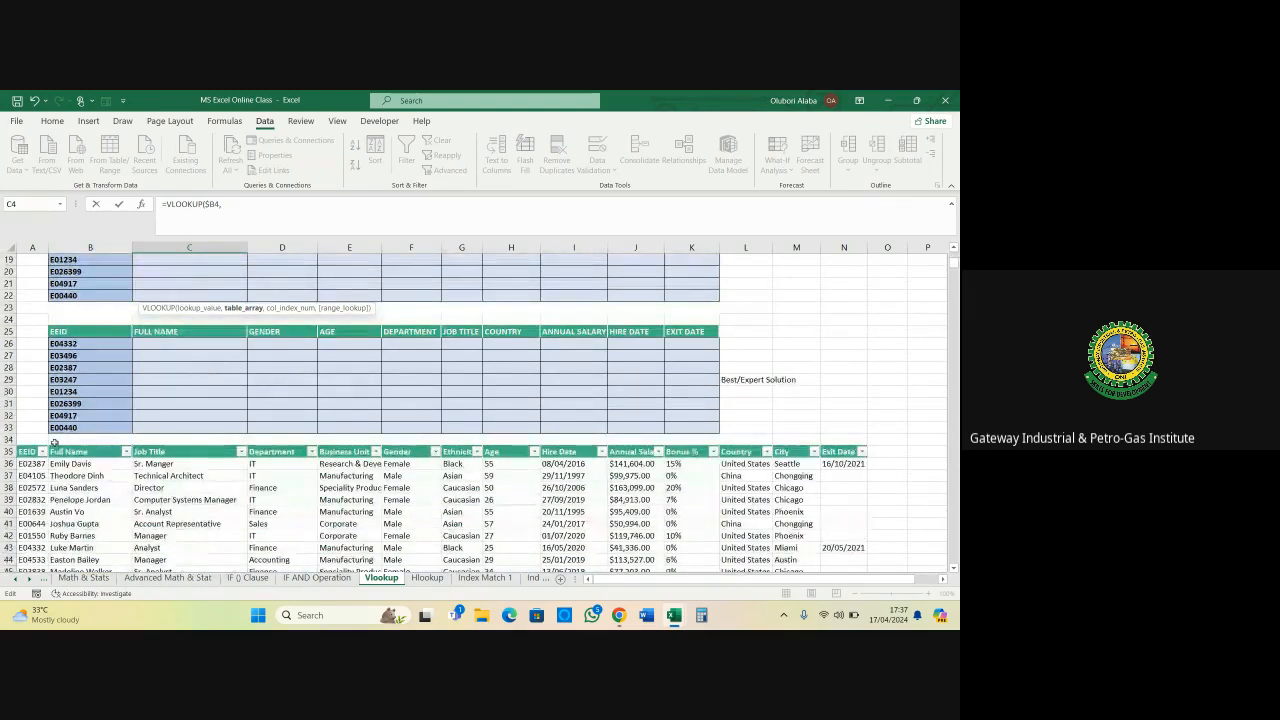
pyautogui.click(24, 452)
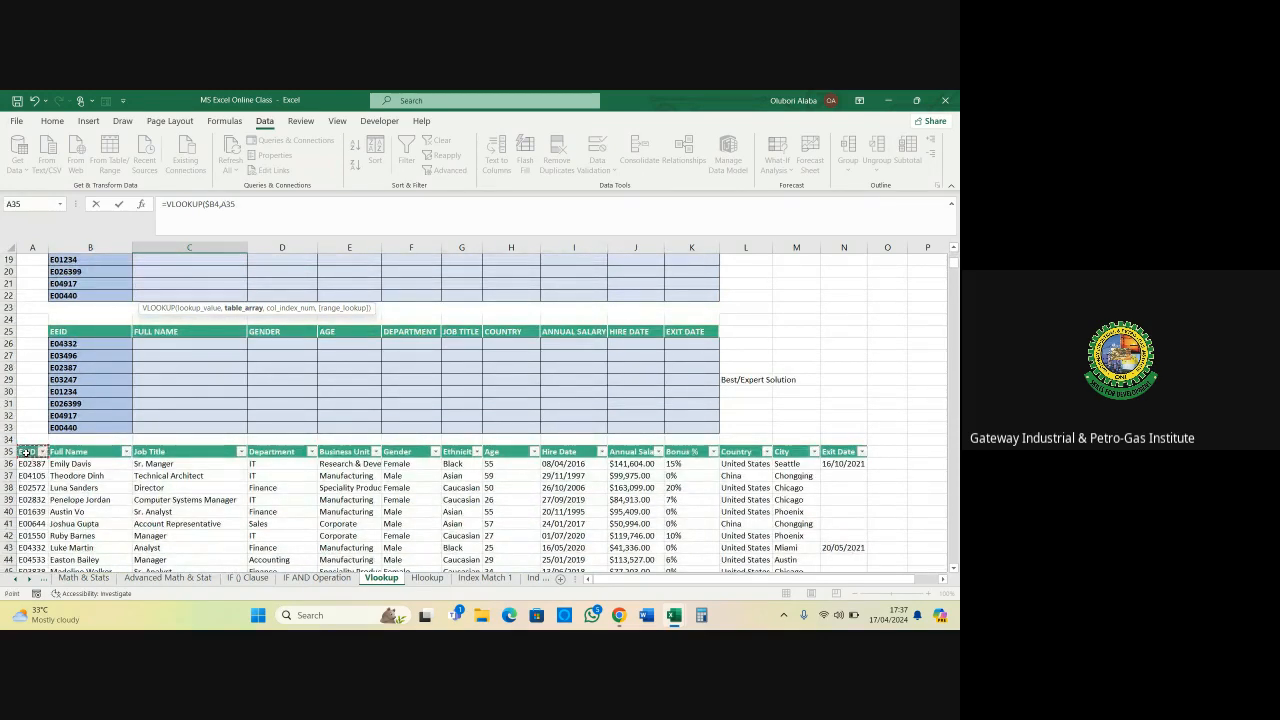
pyautogui.hotkey('ctrl', 'shift', 'Down')
pyautogui.hotkey('ctrl', 'shift', 'Right')
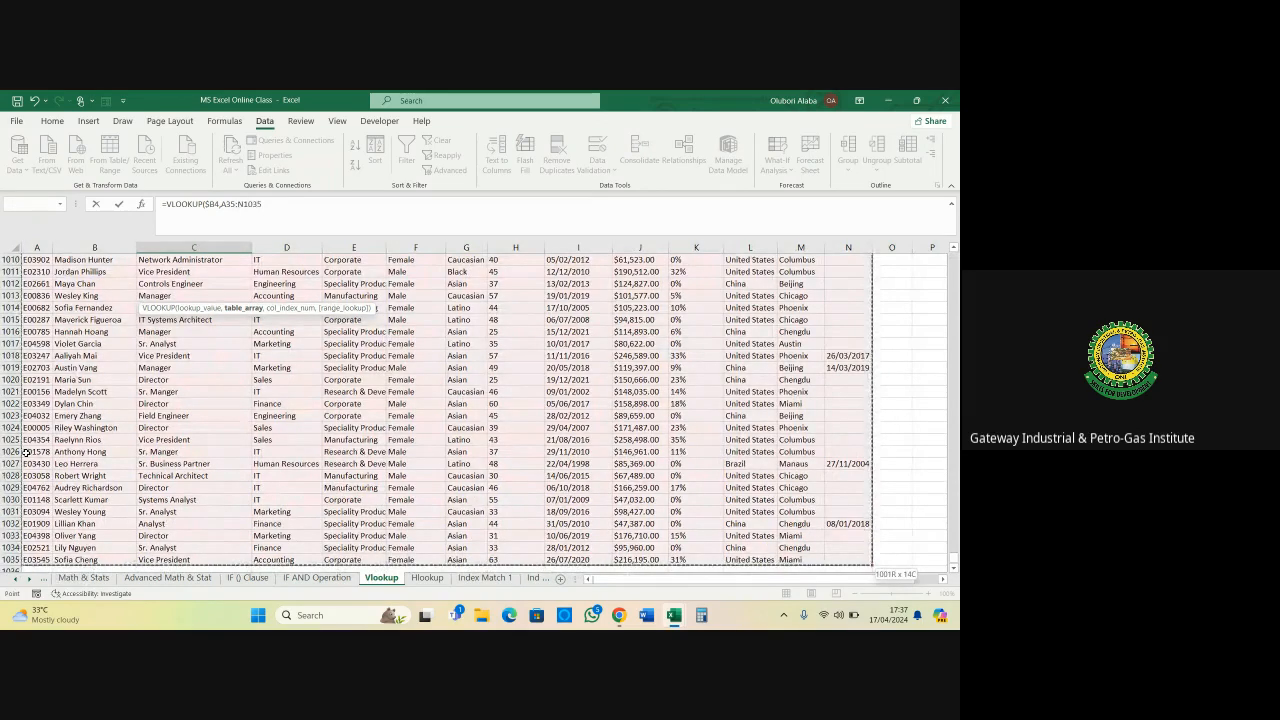
pyautogui.press('F4')
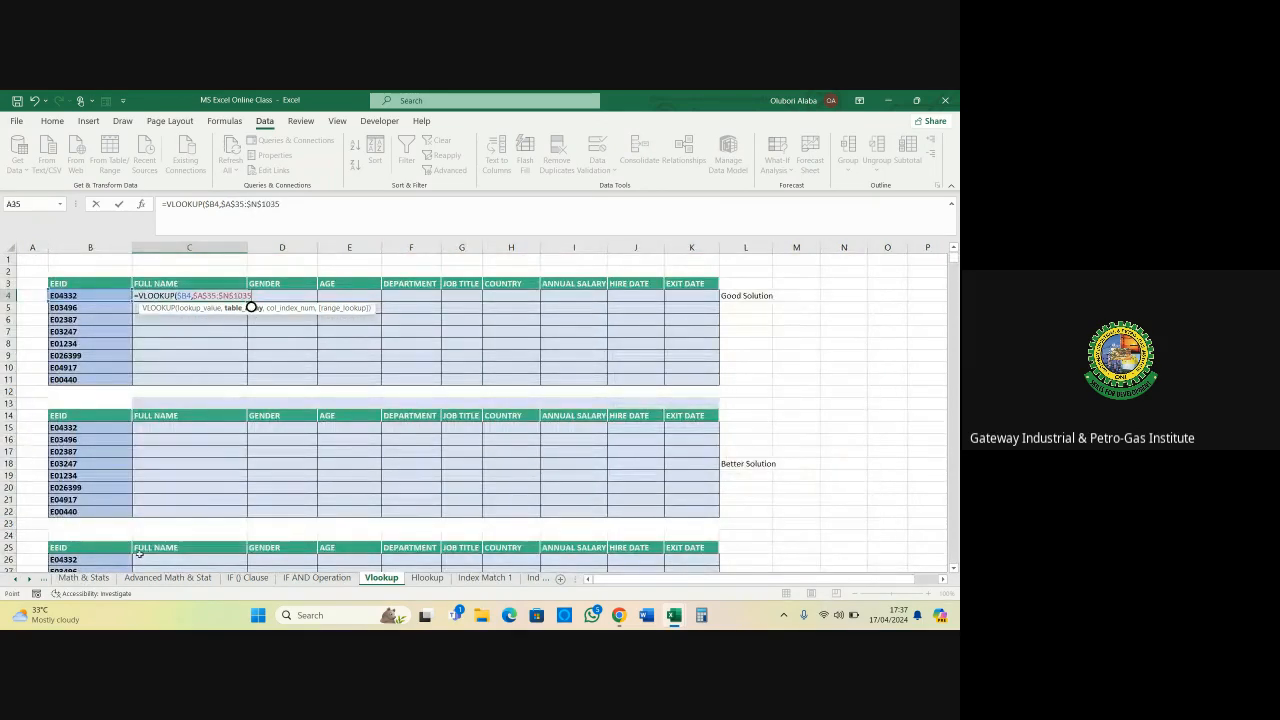
# Complete the VLOOKUP in C4 with column index 2 for the full name and FALSE for an exact match
pyautogui.write(',')
pyautogui.write('2')
pyautogui.scroll(-3, 186, 394)
pyautogui.scroll(-4, 188, 394)
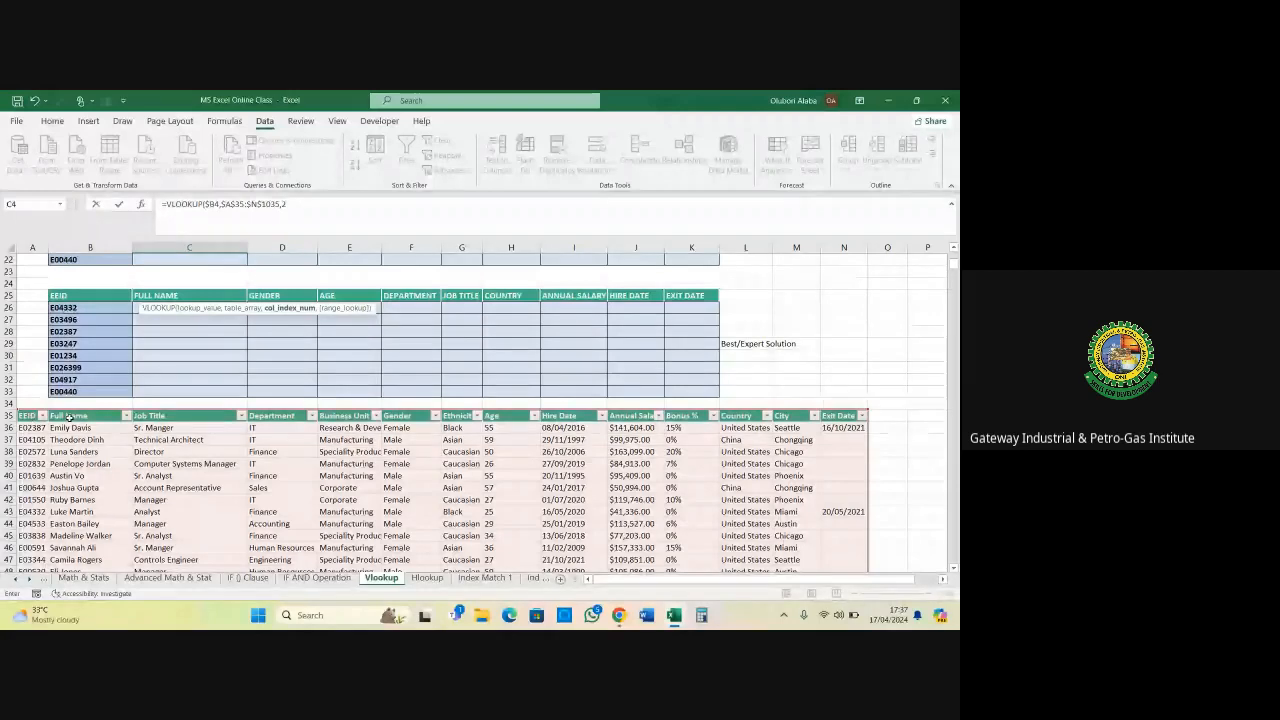
pyautogui.scroll(2, 115, 398)
pyautogui.scroll(5, 115, 398)
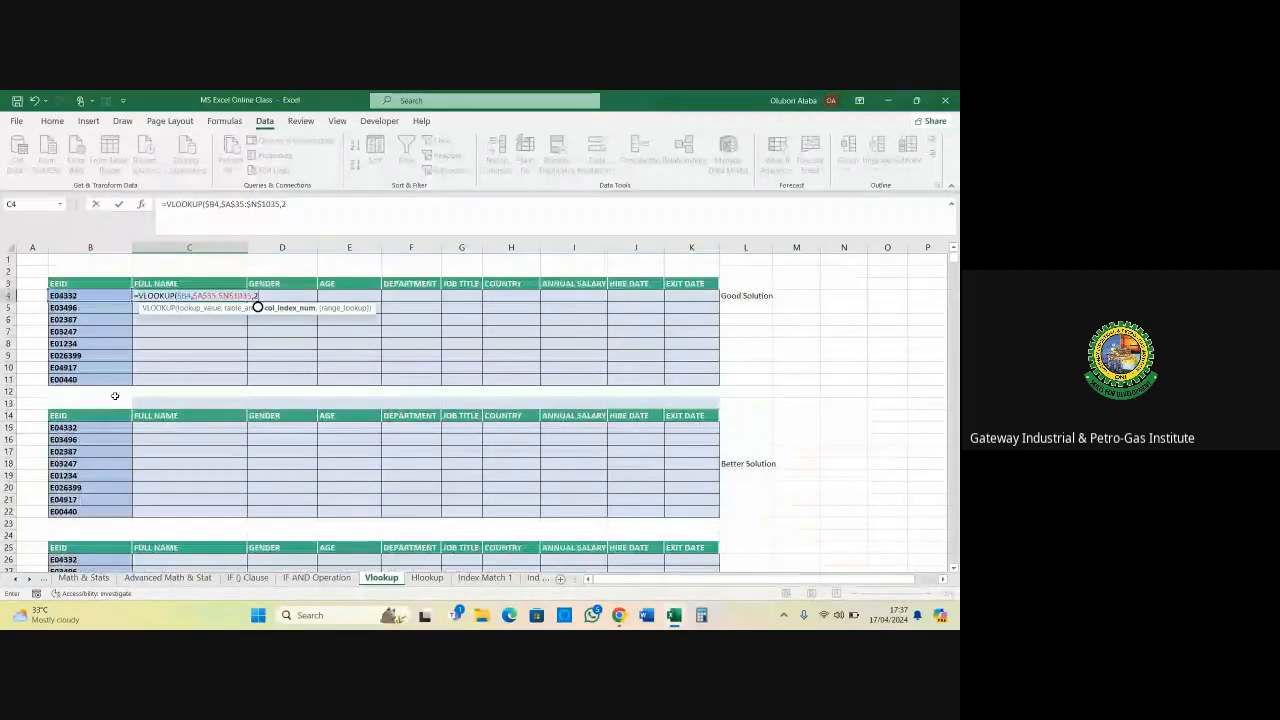
pyautogui.write(',')
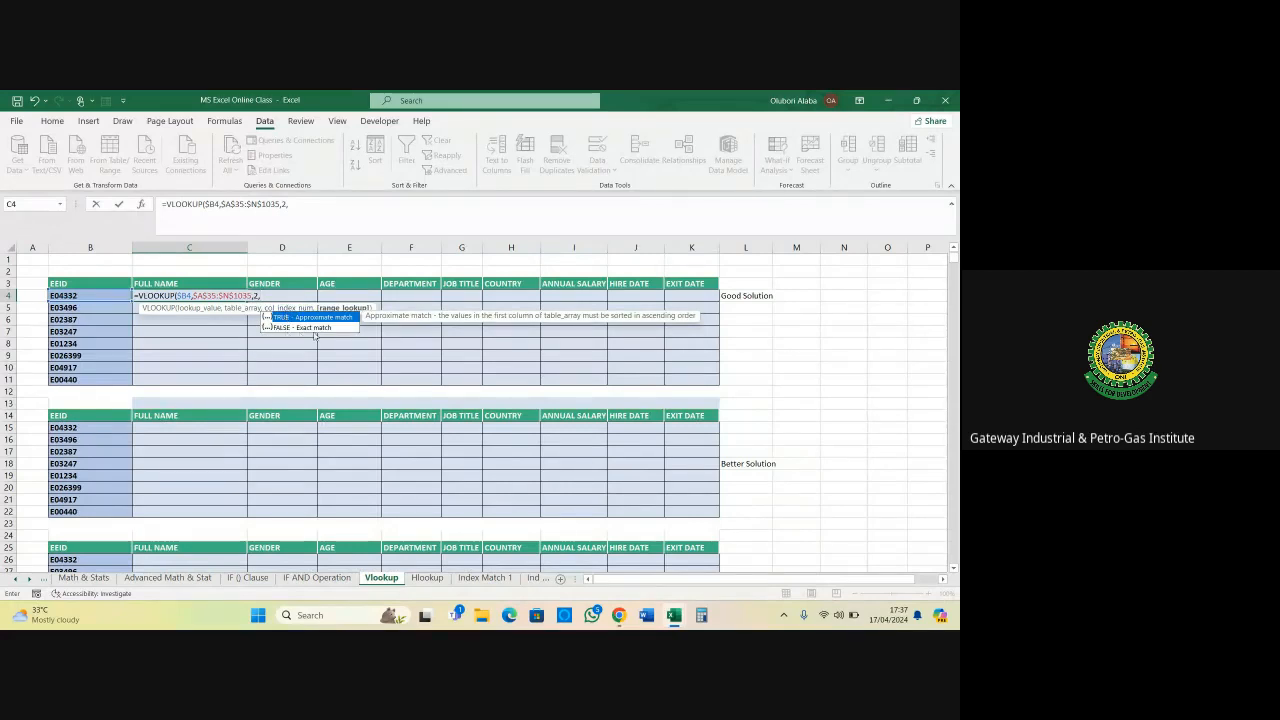
pyautogui.doubleClick(278, 328)
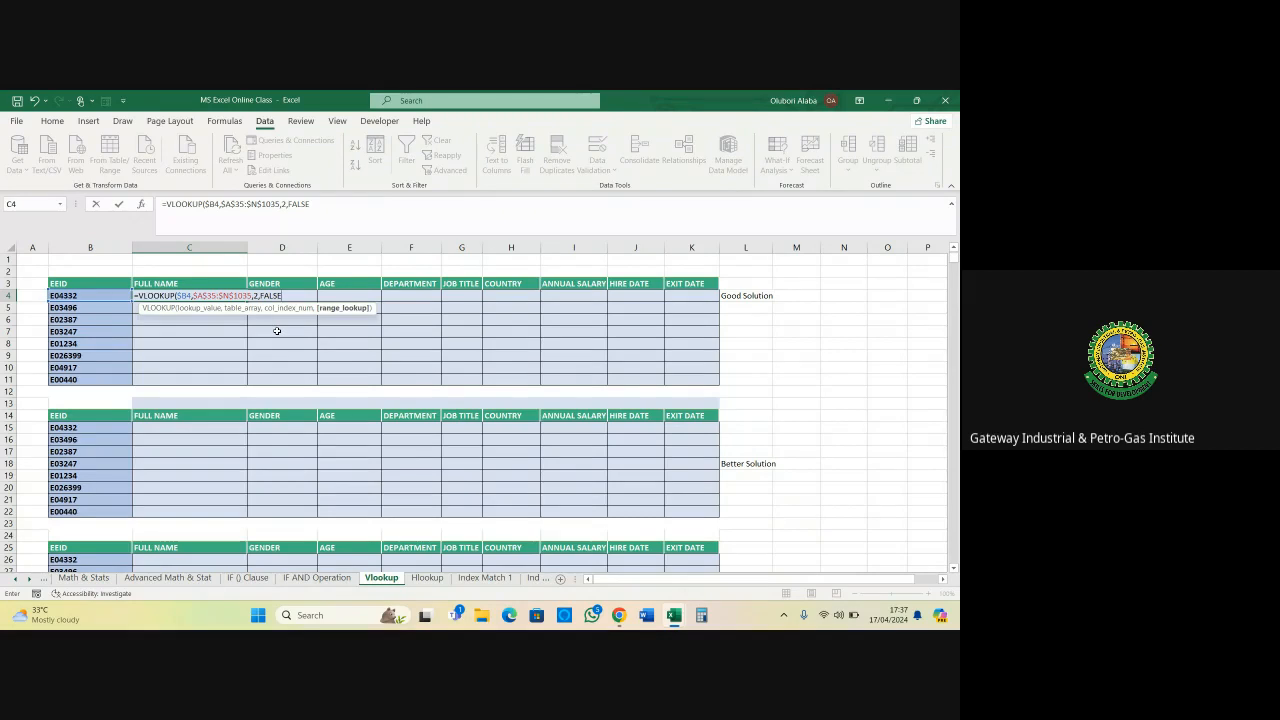
pyautogui.press('Return')
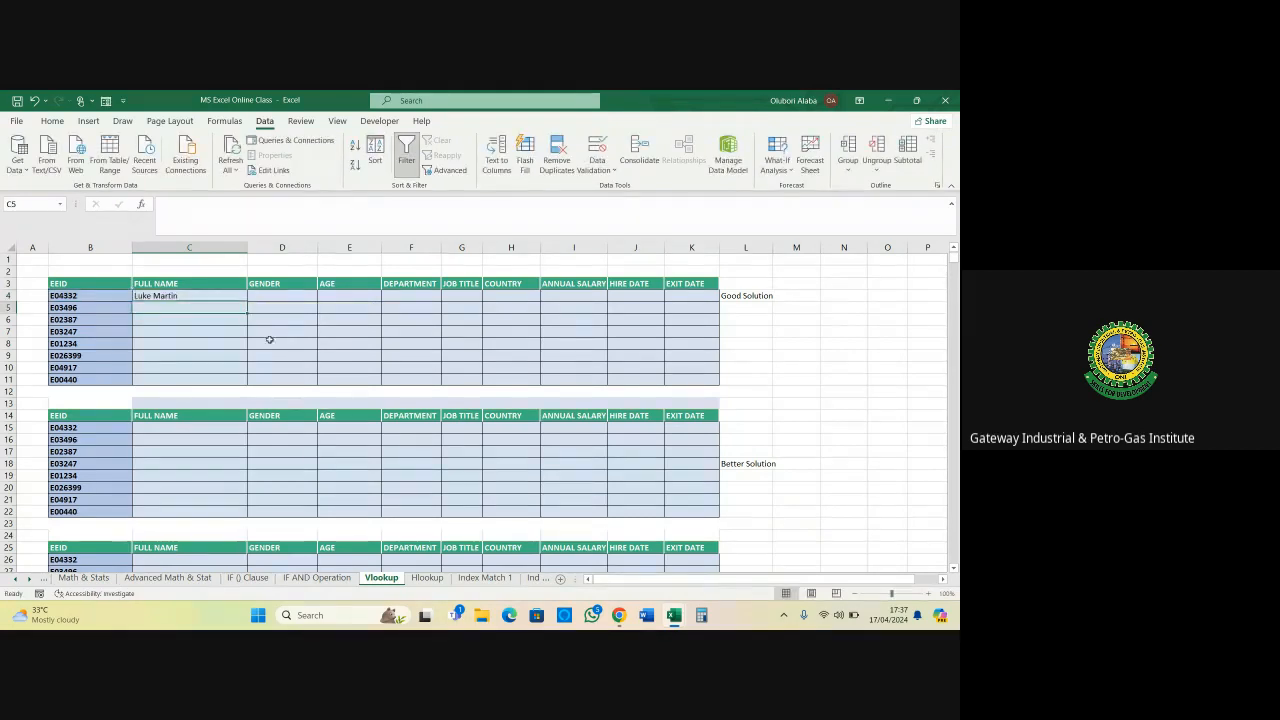
# Fill the C4 formula across to the EXIT DATE column and down to row 11 of the Good Solution table
pyautogui.click(226, 297)
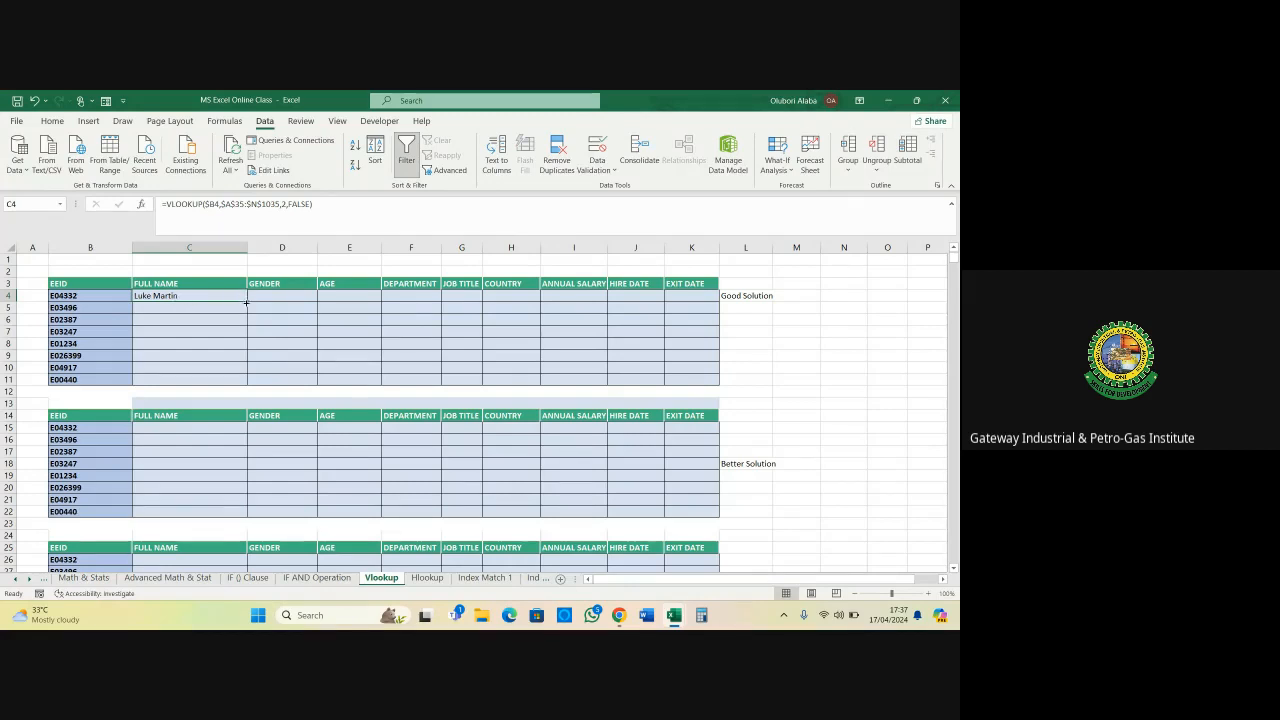
pyautogui.moveTo(247, 301); pyautogui.dragTo(715, 315)
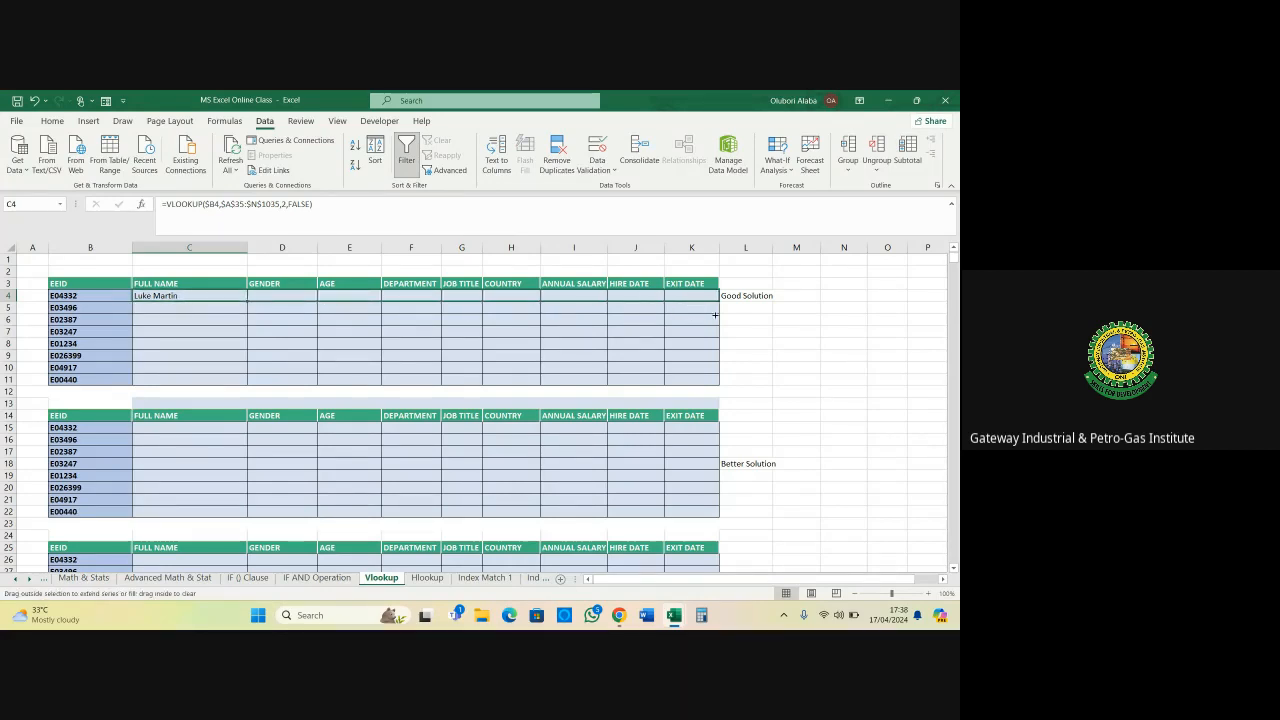
pyautogui.moveTo(727, 391); pyautogui.dragTo(709, 345)
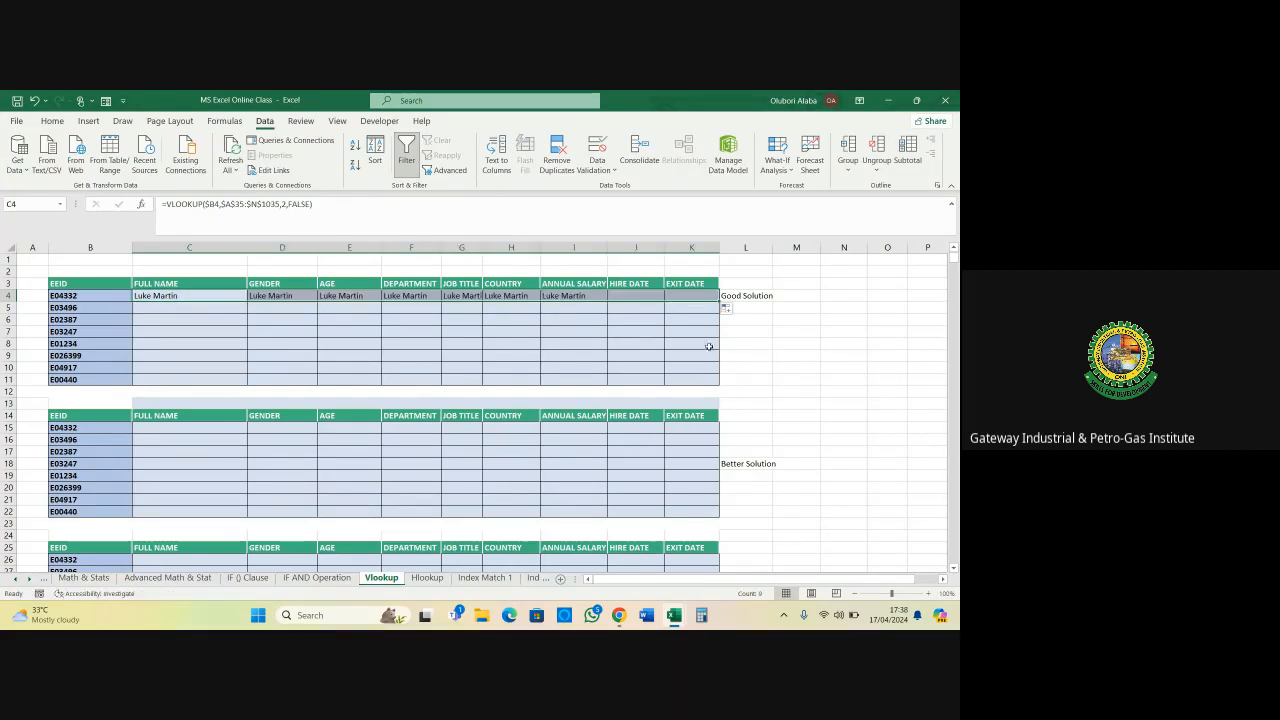
pyautogui.moveTo(719, 301); pyautogui.dragTo(722, 388)
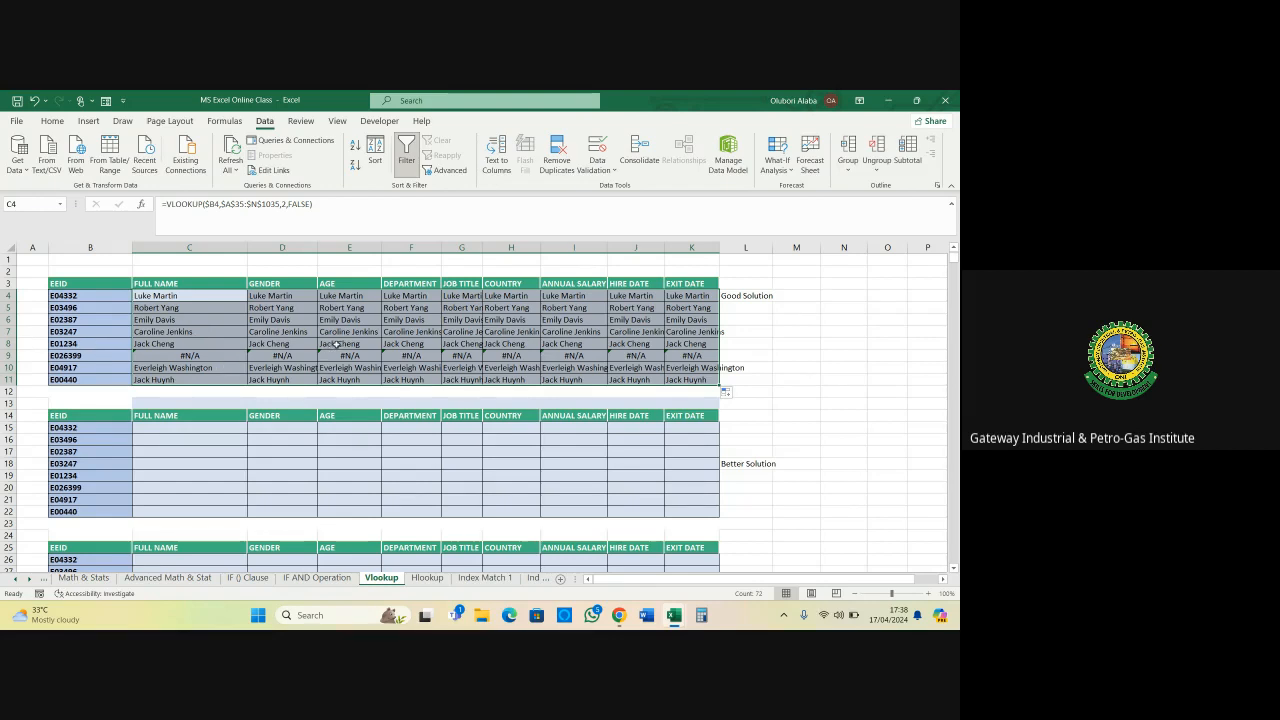
pyautogui.scroll(-1, 333, 346)
pyautogui.scroll(1, 336, 343)
# Inspect the lookup formulas under FULL NAME, GENDER and AGE in row 9, and select the whole row
pyautogui.click(172, 356)
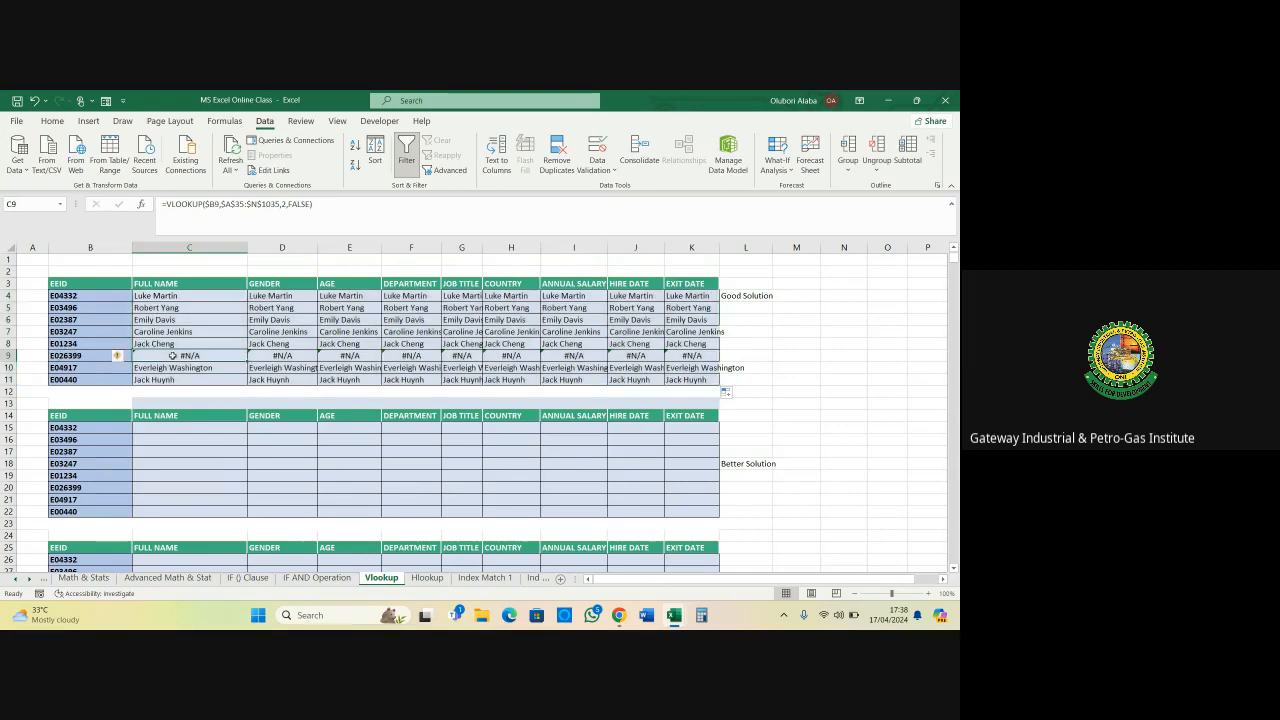
pyautogui.click(286, 358)
pyautogui.click(341, 356)
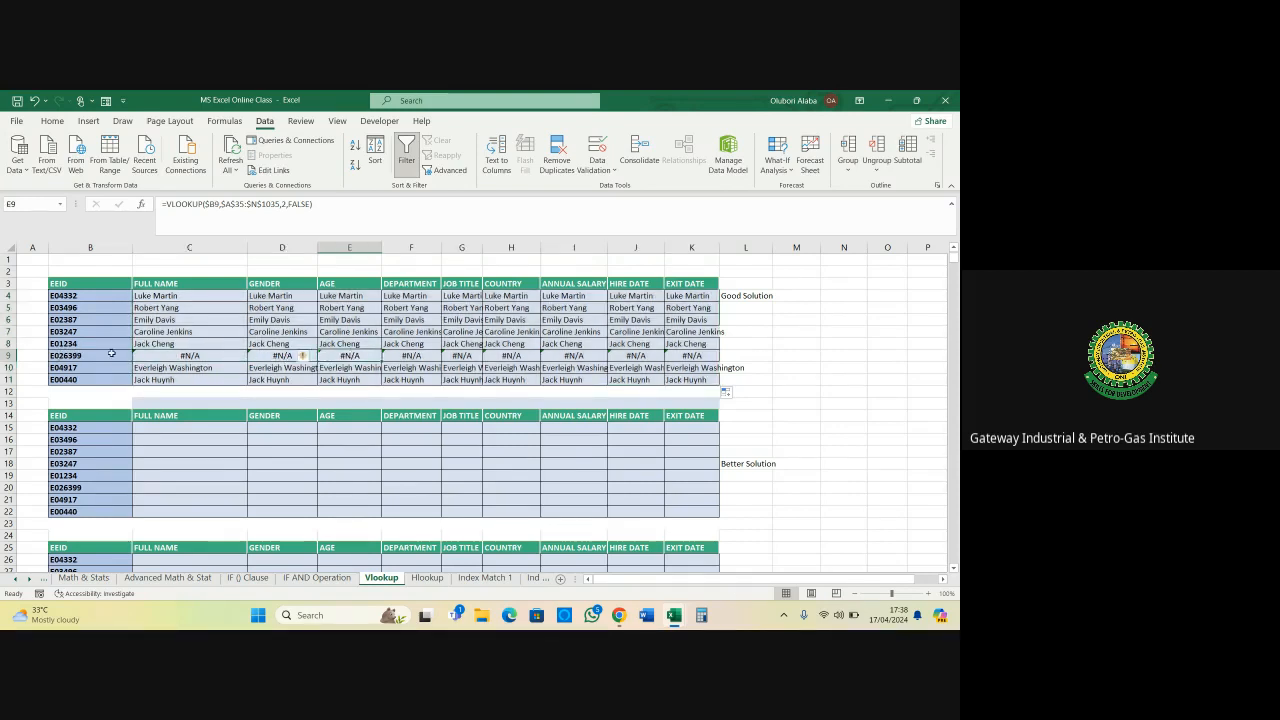
pyautogui.click(21, 353)
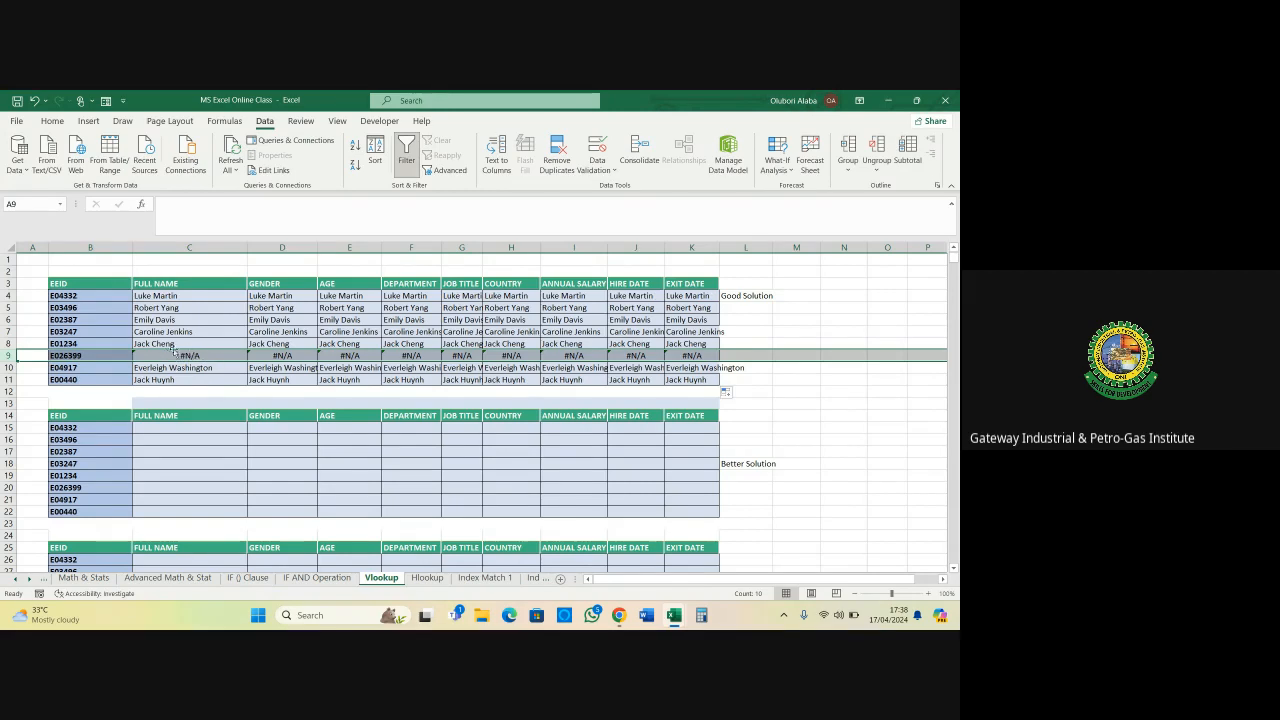
# Copy the EEID from cell B9 and search for it in the employee table's EEID filter, leaving the filter unapplied
pyautogui.click(88, 357)
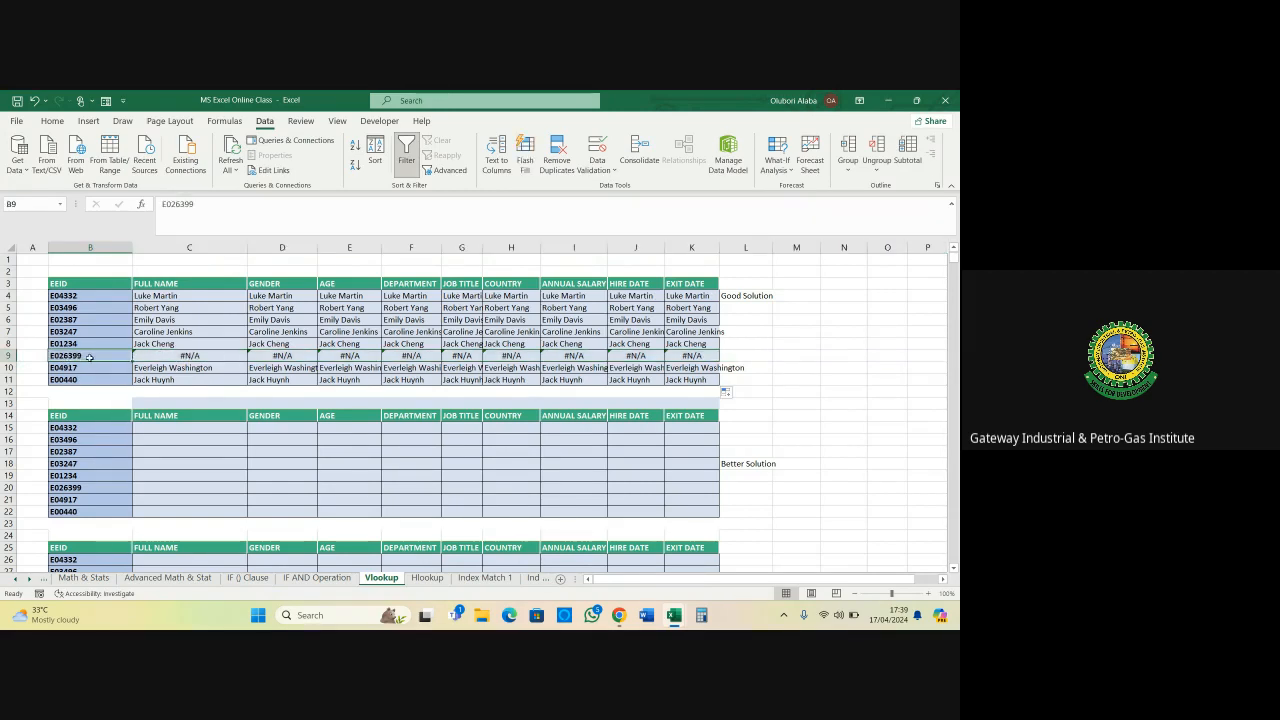
pyautogui.doubleClick(177, 204)
pyautogui.hotkey('ctrl', 'c')
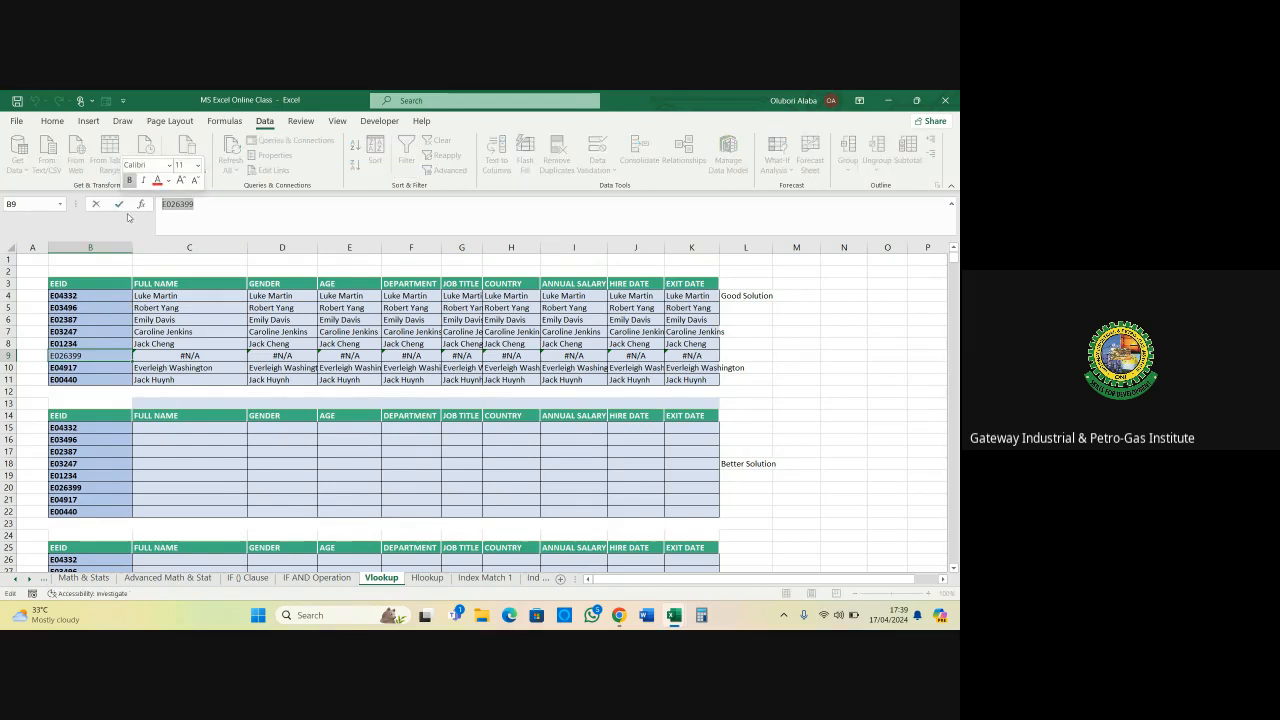
pyautogui.scroll(-6, 155, 305)
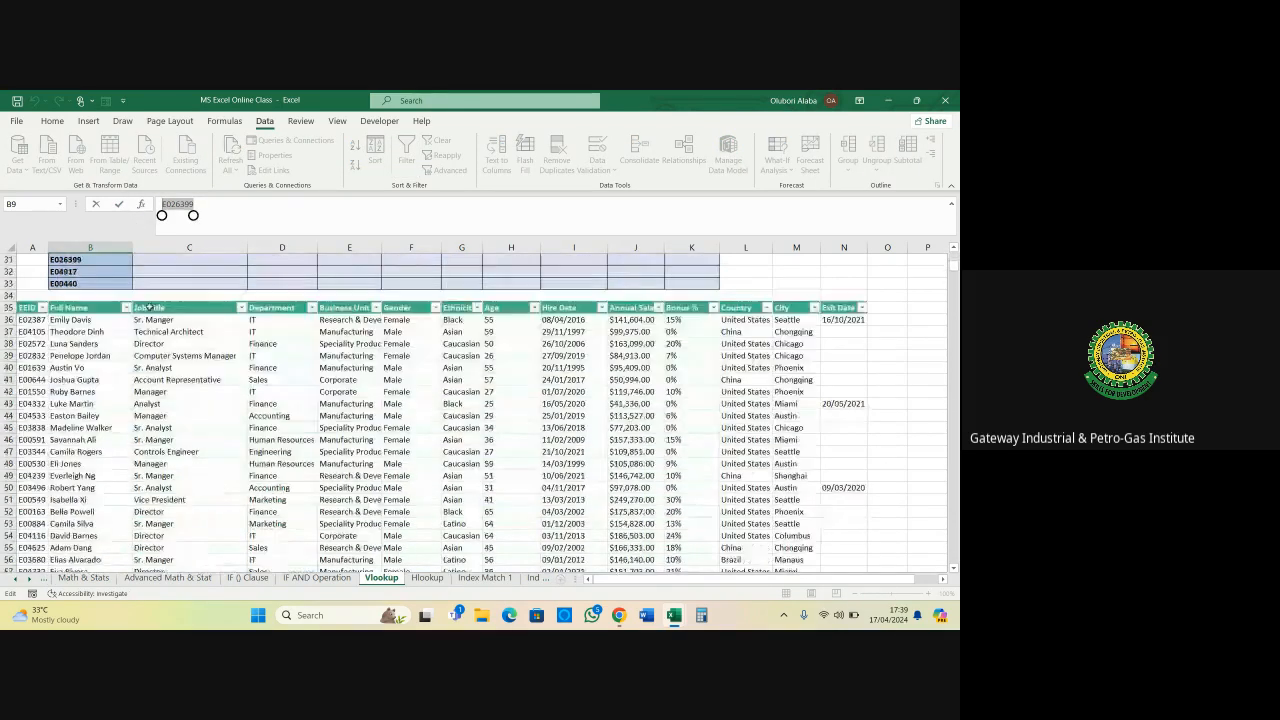
pyautogui.click(42, 307)
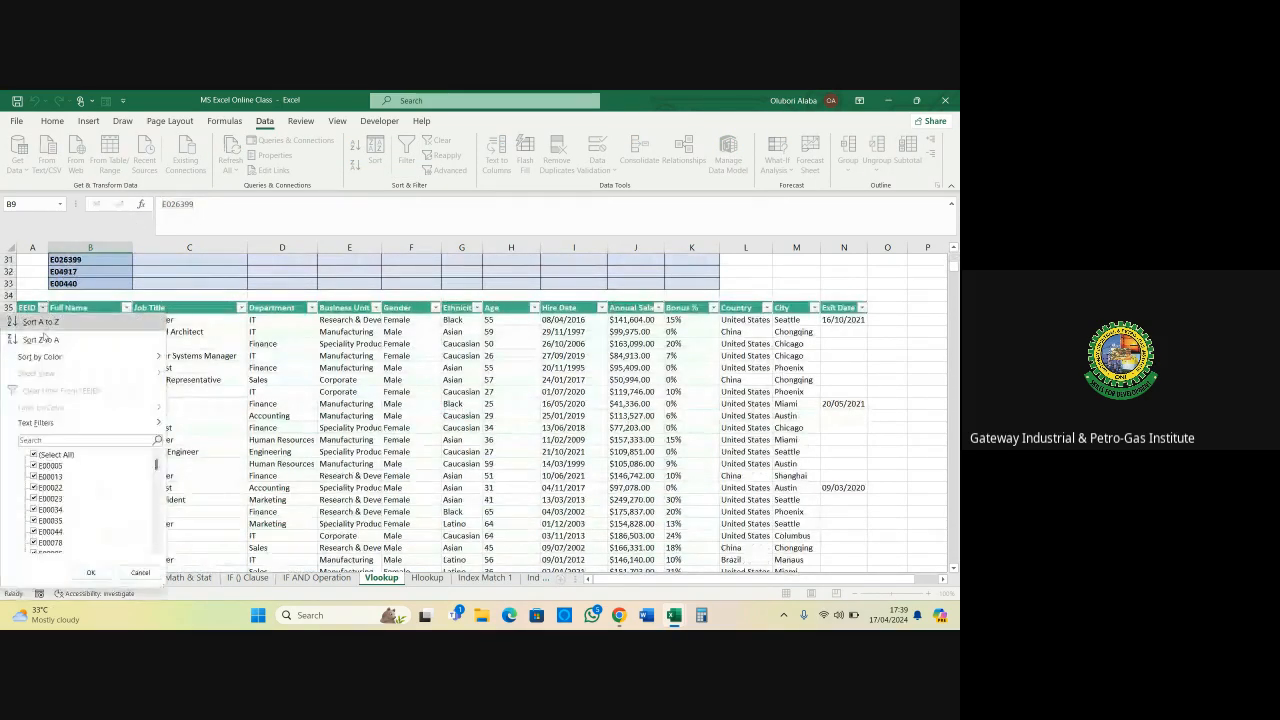
pyautogui.click(66, 440)
pyautogui.hotkey('ctrl', 'v')
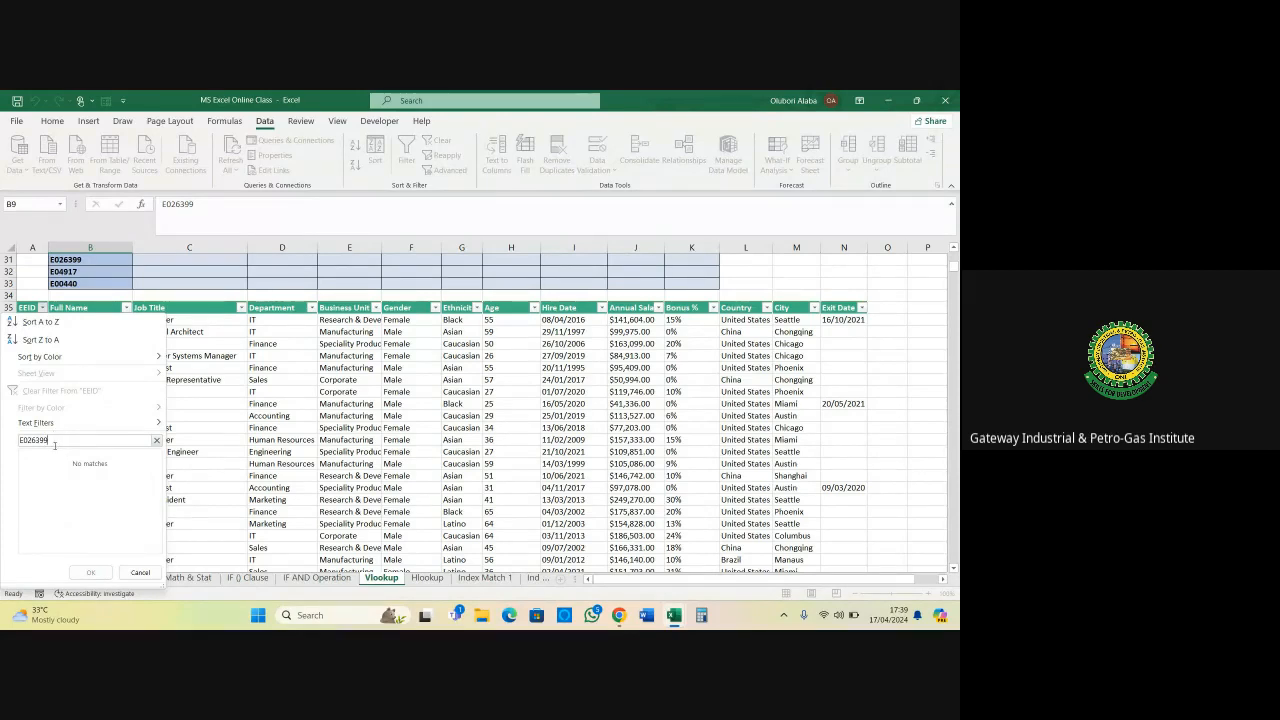
pyautogui.click(139, 572)
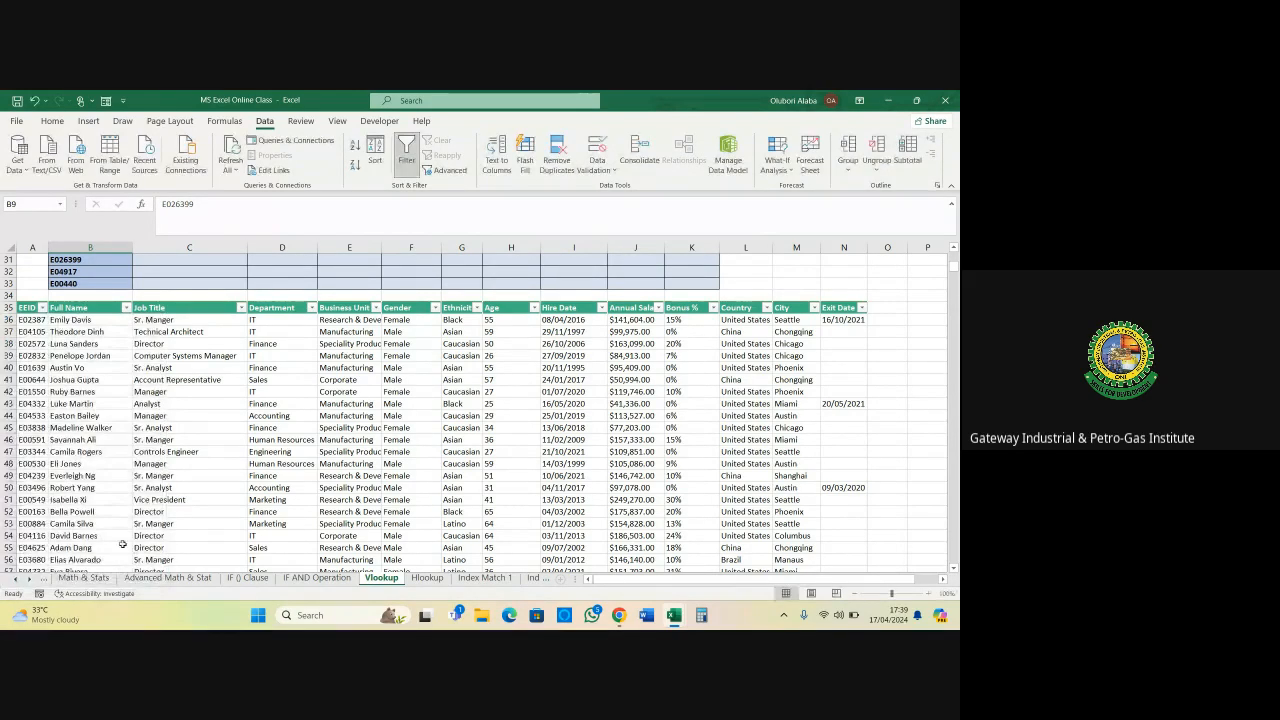
# Review row 9 of the Good Solution table again, checking the formulas under ANNUAL SALARY and FULL NAME
pyautogui.scroll(10, 113, 425)
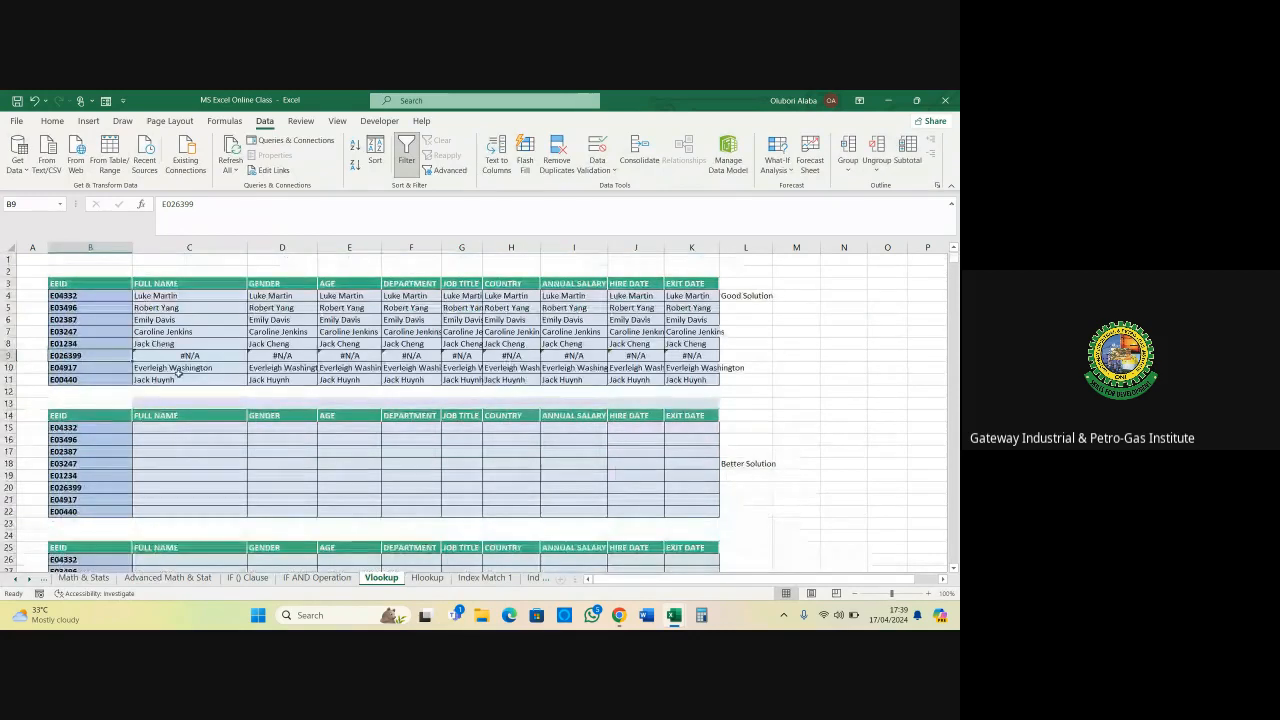
pyautogui.click(163, 354)
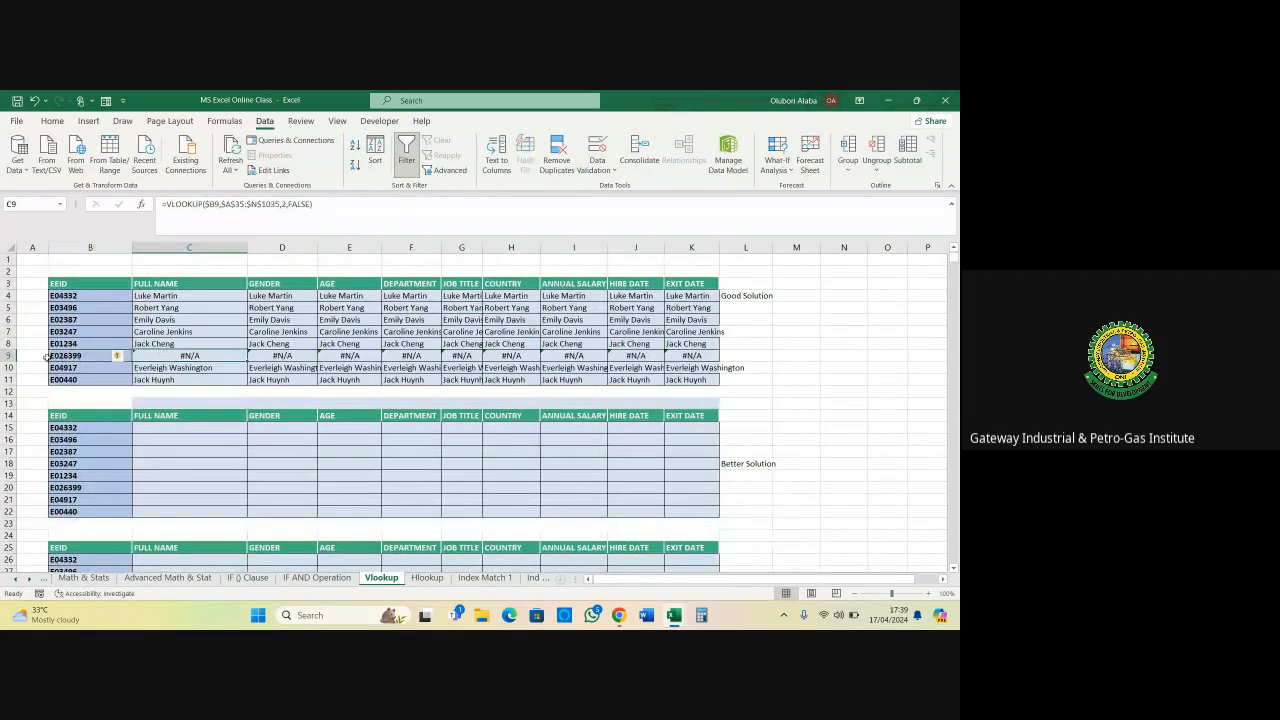
pyautogui.click(10, 355)
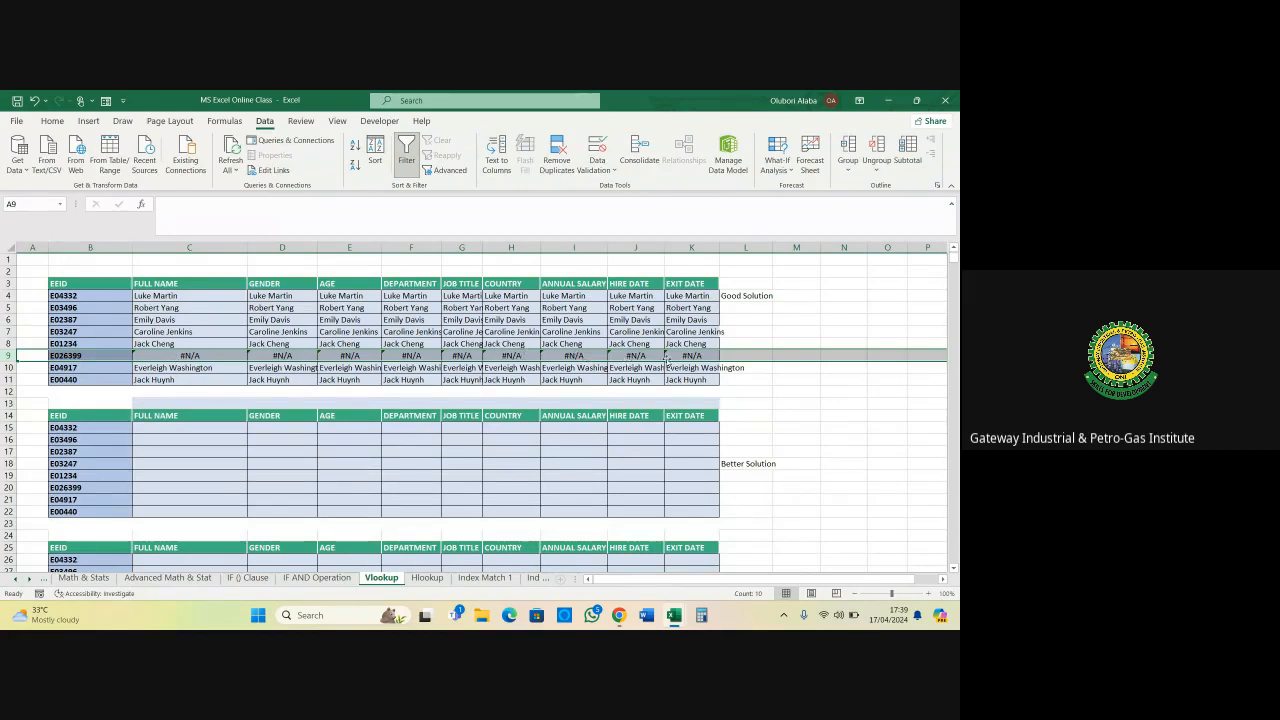
pyautogui.click(560, 356)
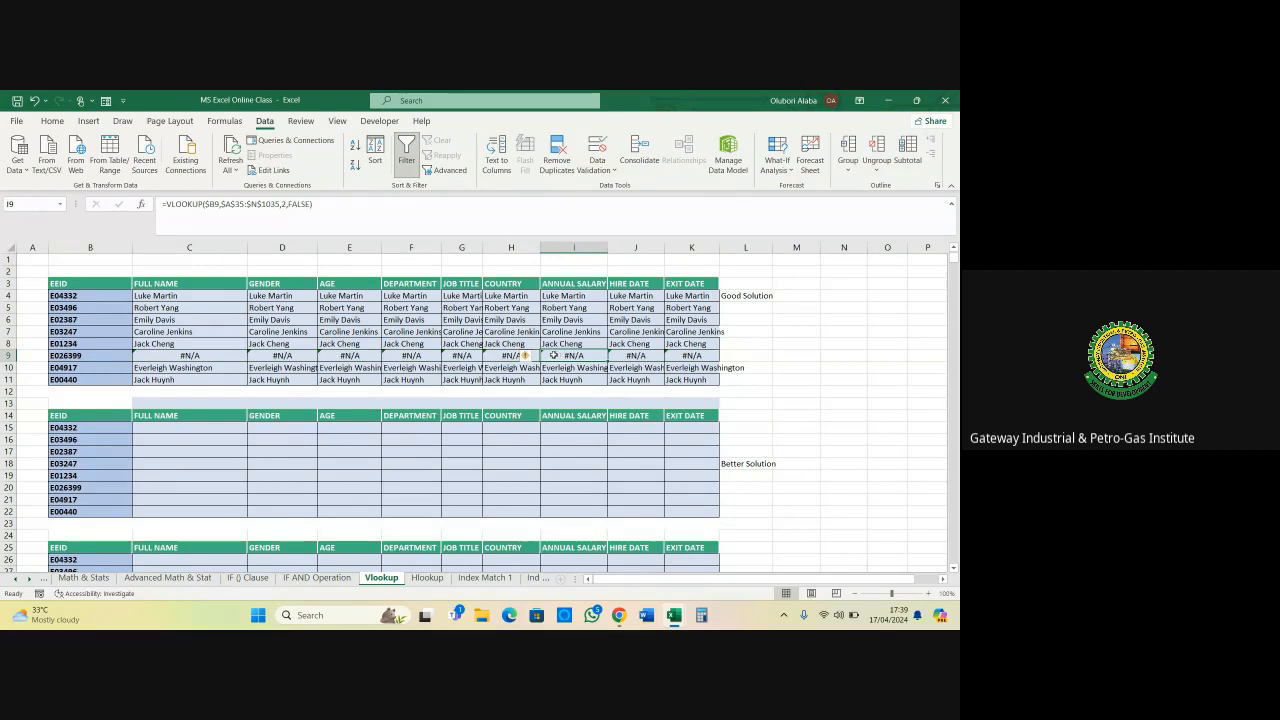
pyautogui.click(174, 356)
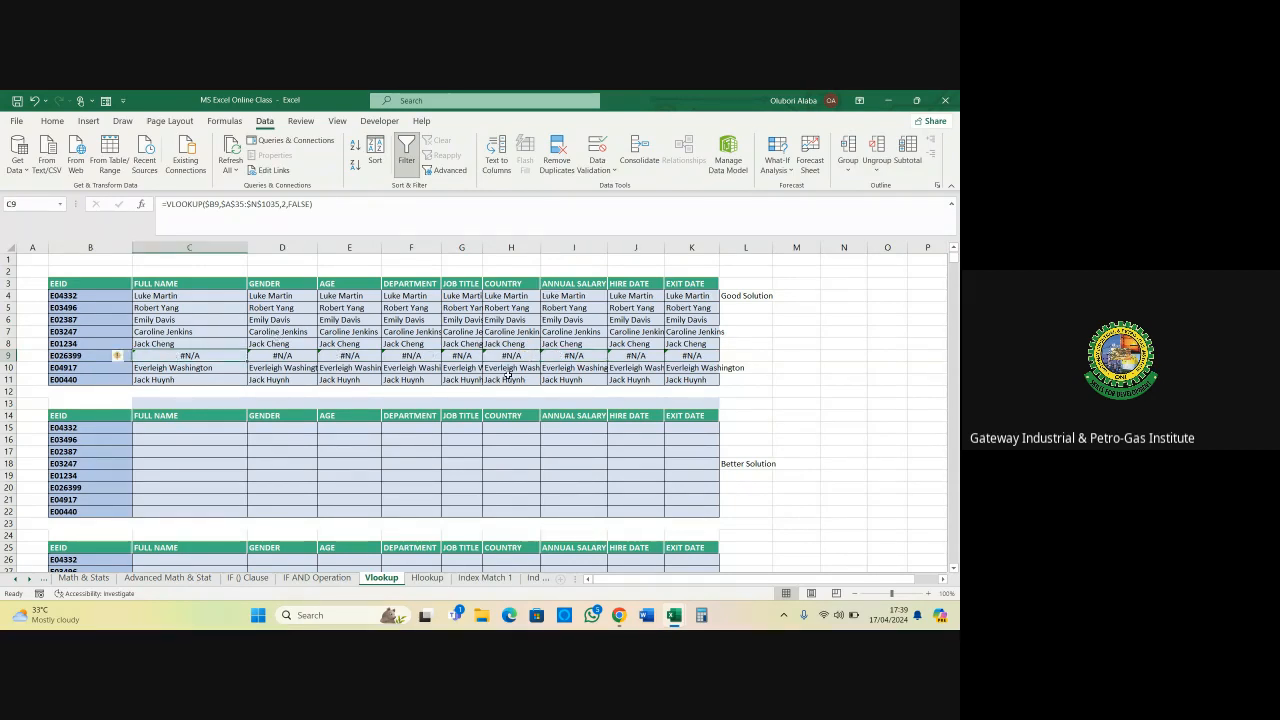
# Wrap the VLOOKUP formula in C4 in IFERROR, with "-" as the value returned on error
pyautogui.click(143, 298)
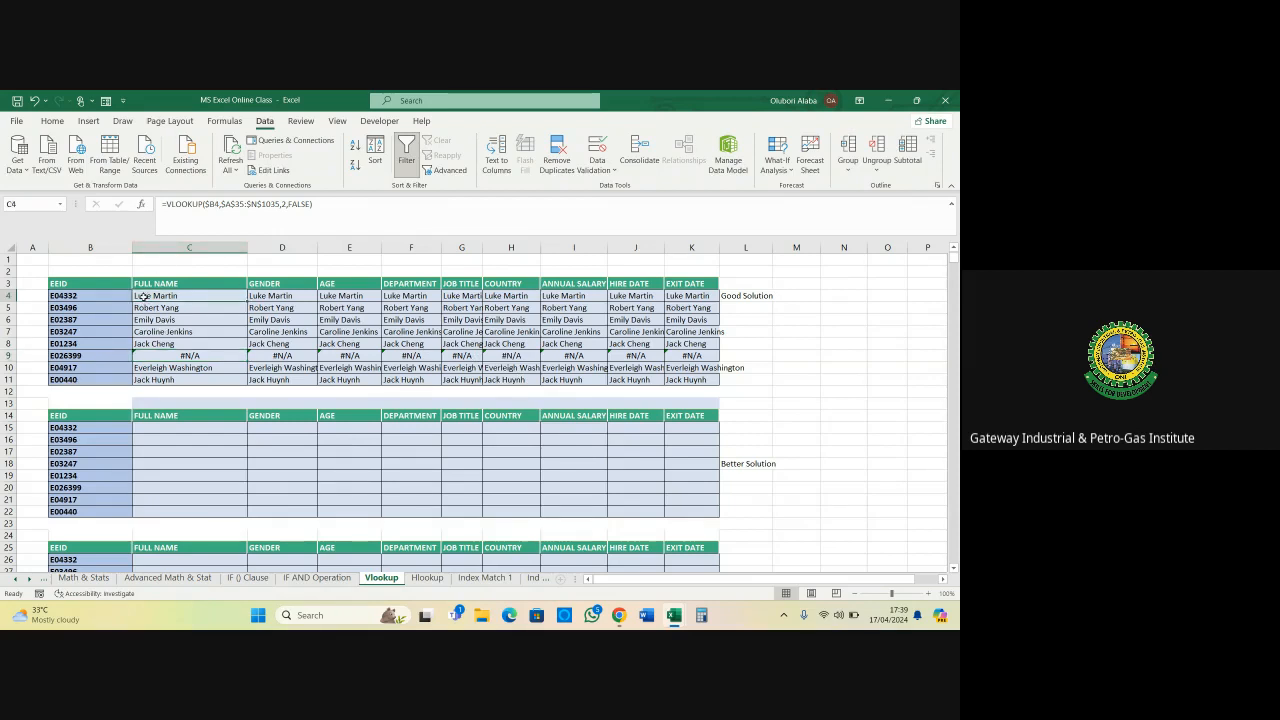
pyautogui.click(167, 204)
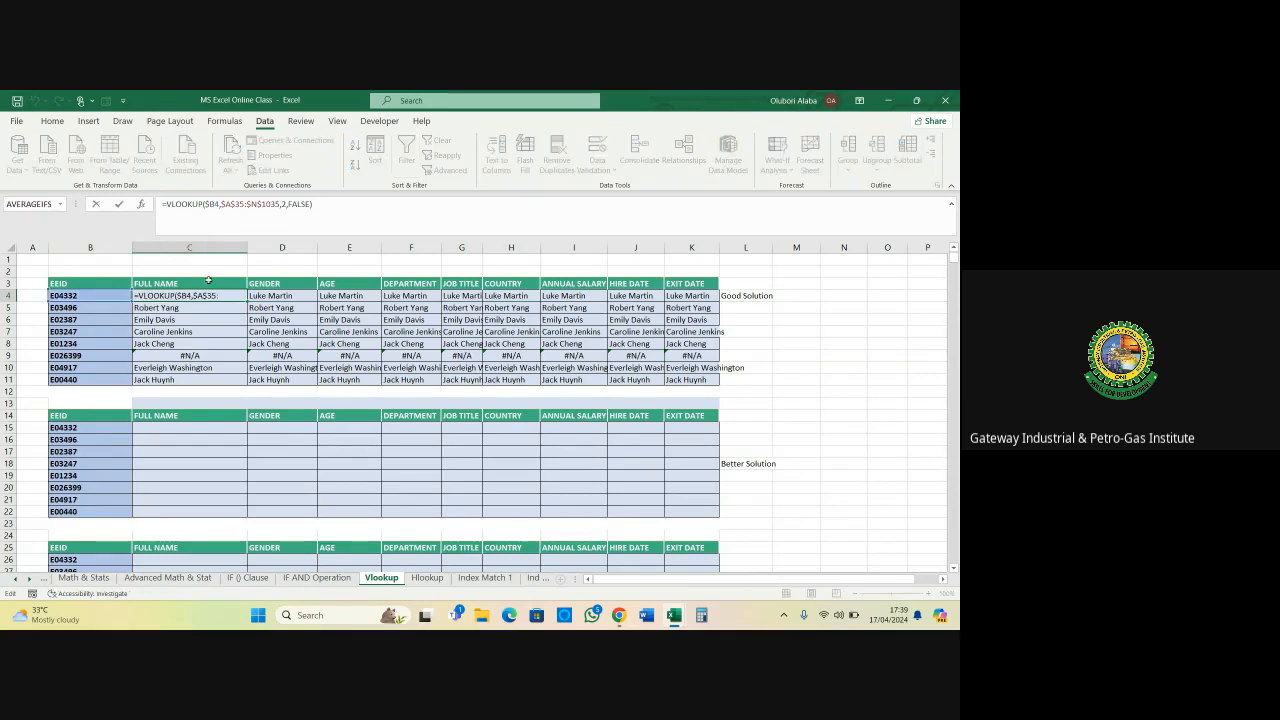
pyautogui.write('IF')
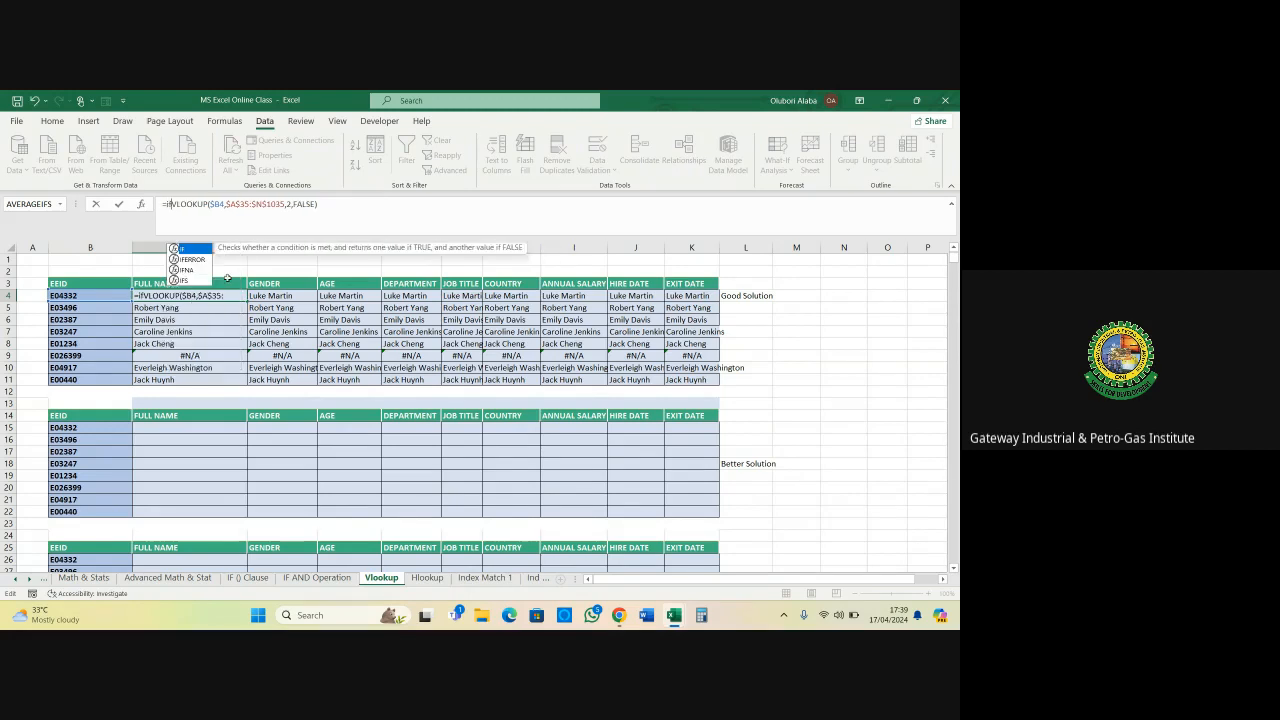
pyautogui.write('erro')
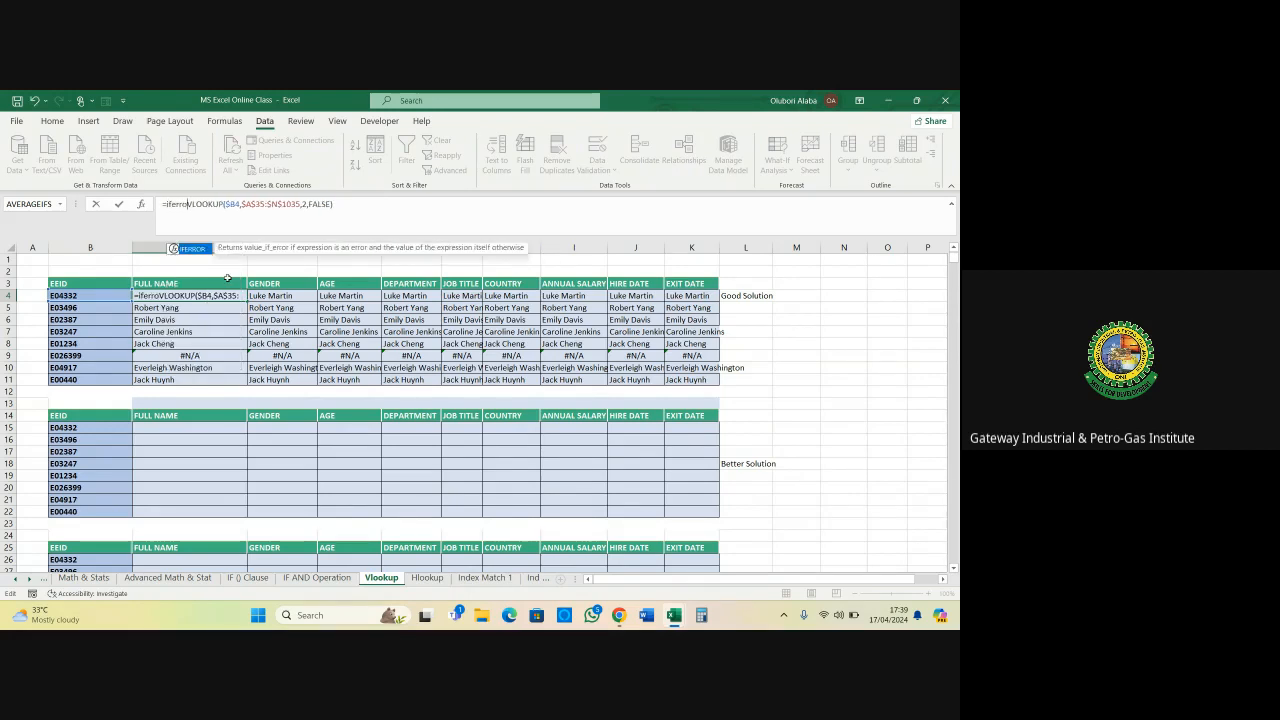
pyautogui.press('Tab')
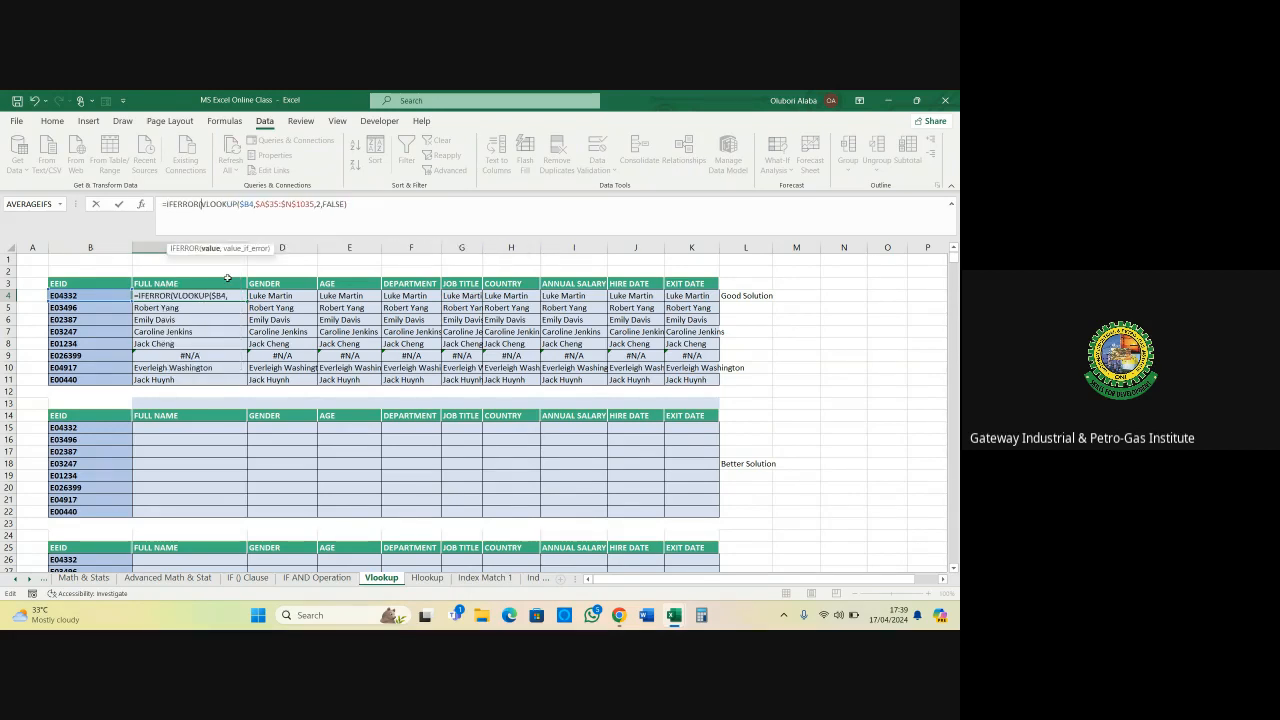
pyautogui.click(350, 205)
pyautogui.write(',')
pyautogui.write('-')
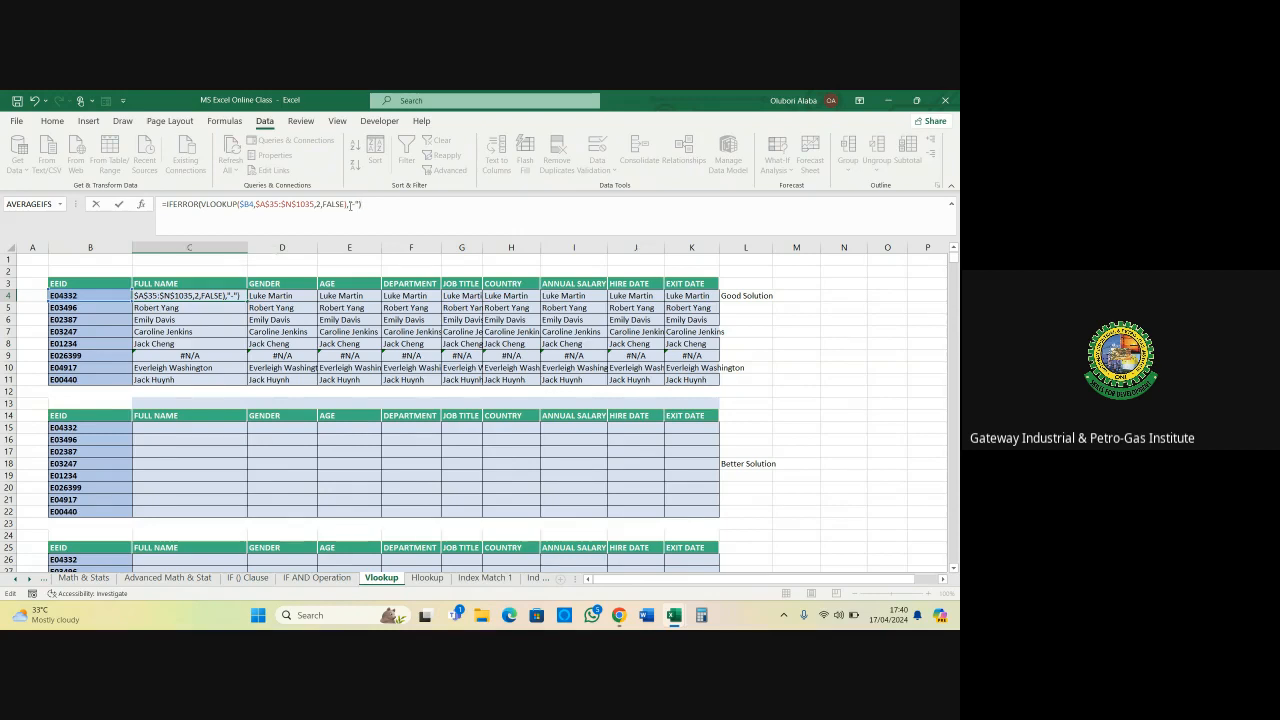
pyautogui.press('Return')
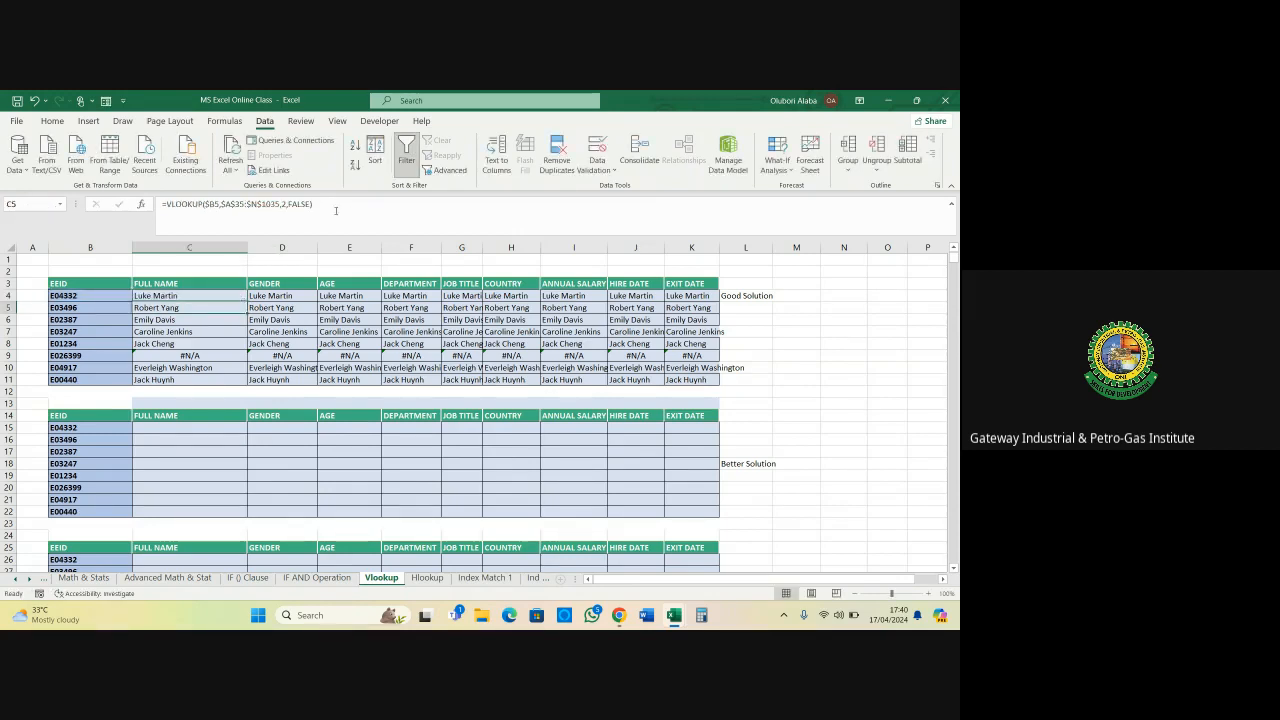
# Fill the IFERROR formula from C4 across to the EXIT DATE column and down to row 11
pyautogui.click(186, 297)
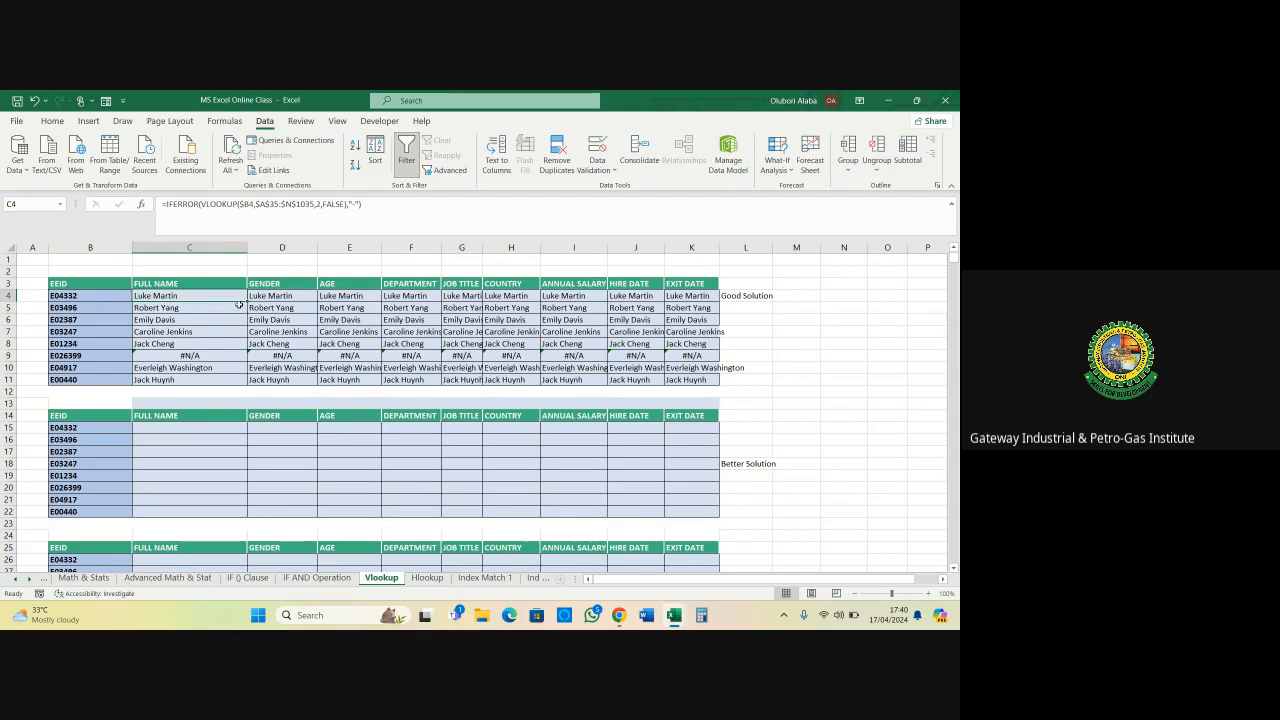
pyautogui.moveTo(249, 301); pyautogui.dragTo(722, 386)
pyautogui.click(322, 357)
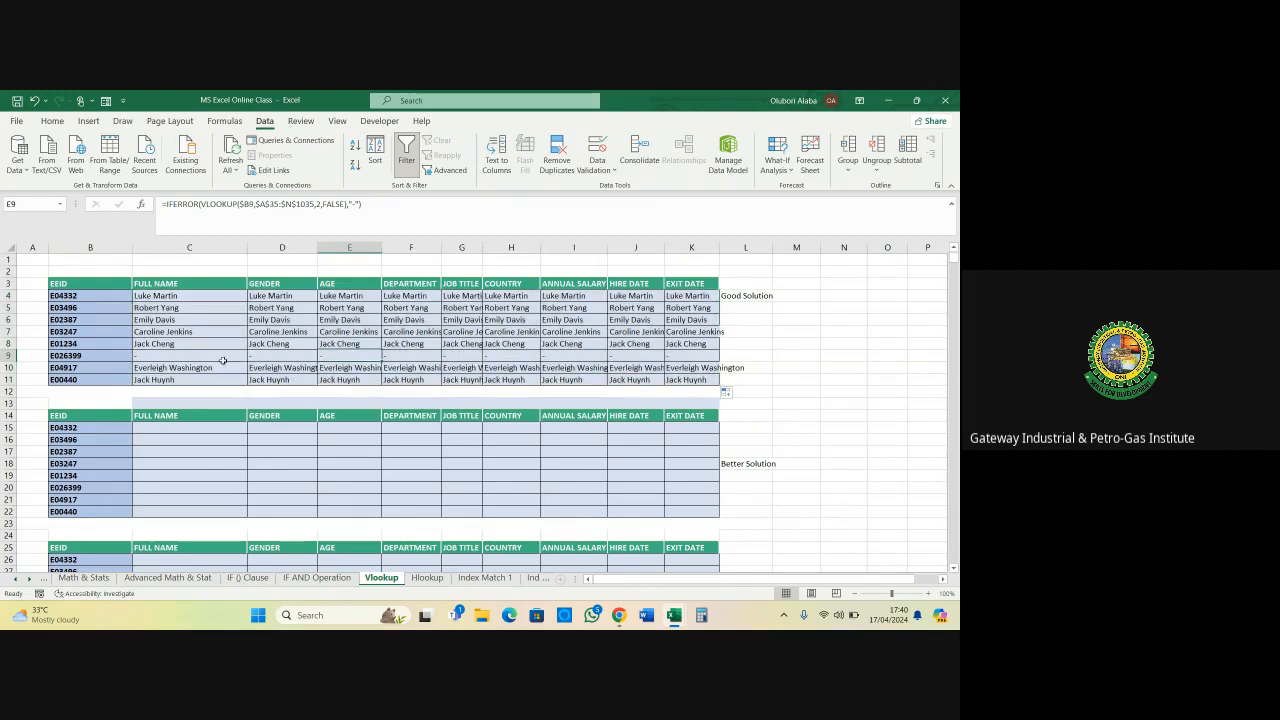
# Check the IFERROR lookup formulas in row 9, from FULL NAME across to EXIT DATE
pyautogui.click(142, 360)
pyautogui.click(272, 359)
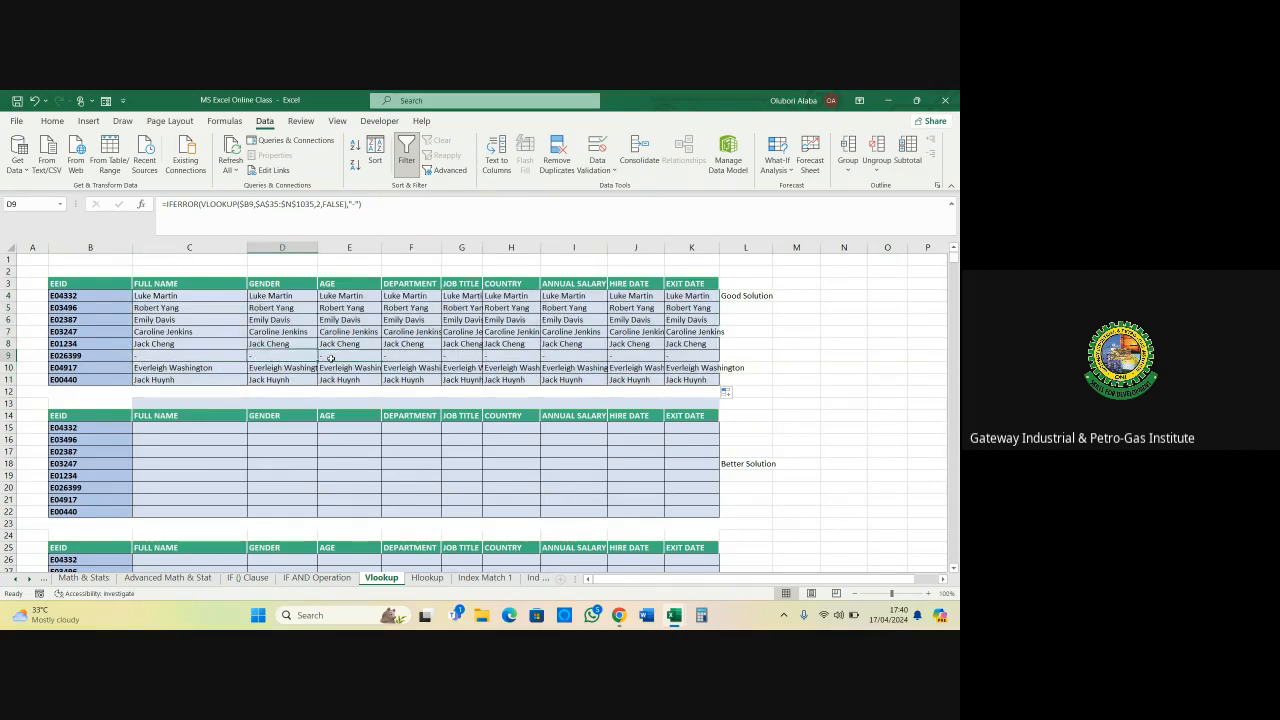
pyautogui.click(335, 358)
pyautogui.click(430, 357)
pyautogui.click(486, 358)
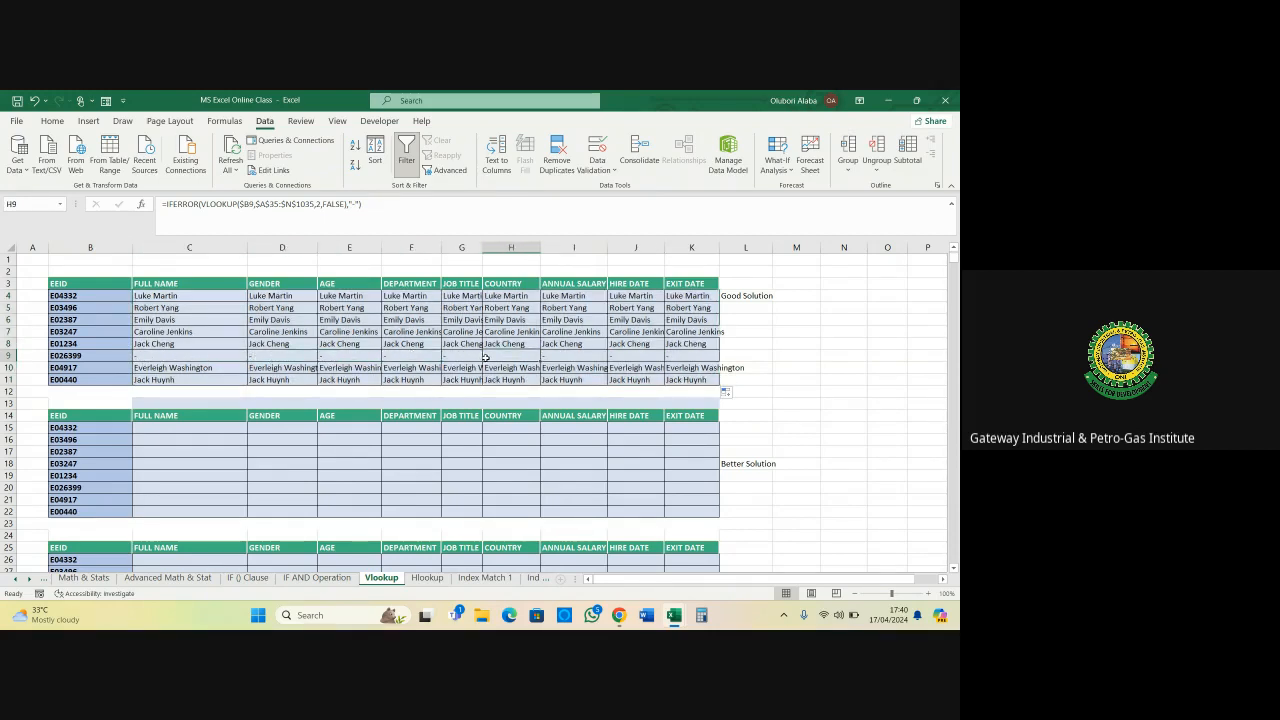
pyautogui.click(580, 354)
pyautogui.click(624, 355)
pyautogui.click(687, 354)
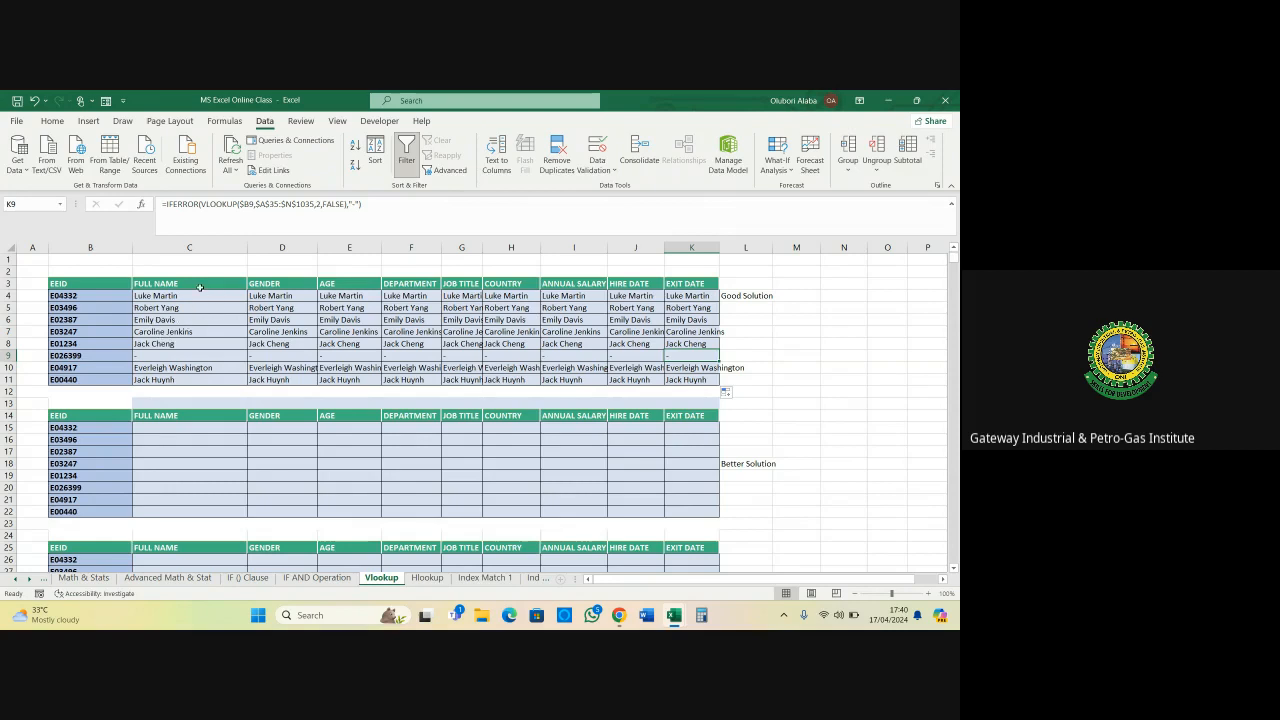
# Review the GENDER, AGE, DEPARTMENT and JOB TITLE columns one by one, and check the formula in D7
pyautogui.click(282, 247)
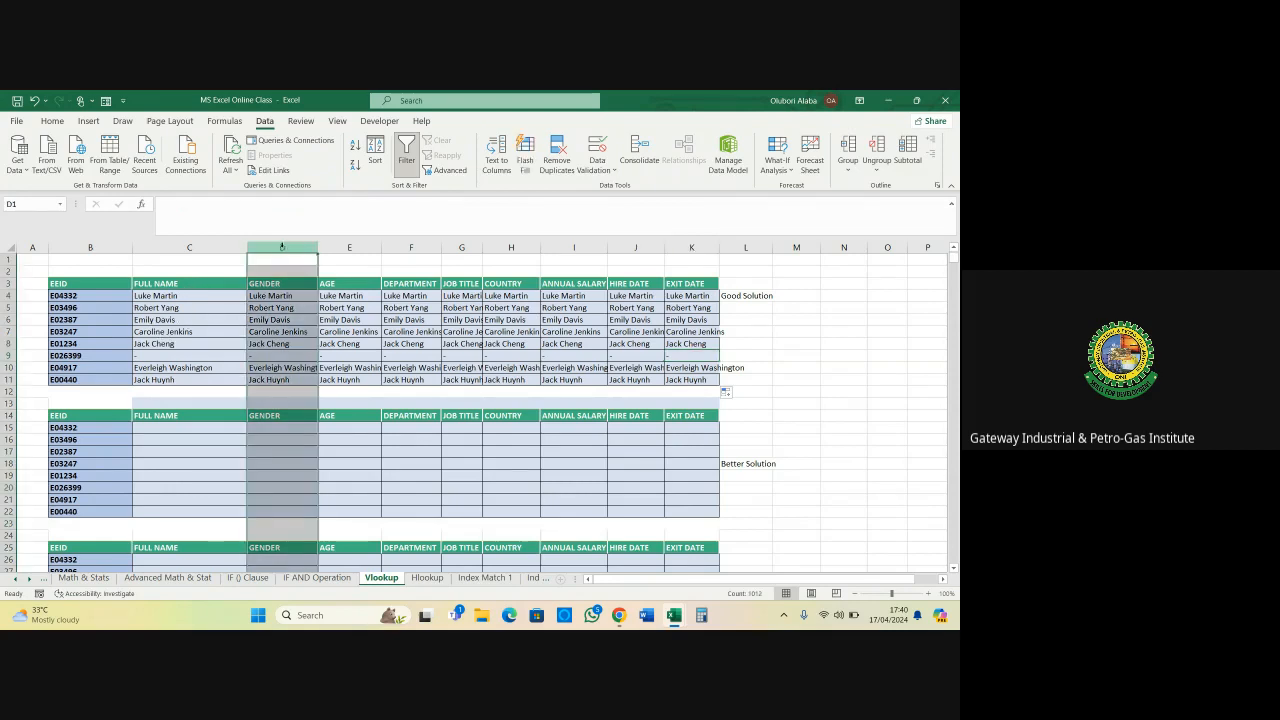
pyautogui.click(349, 247)
pyautogui.click(410, 247)
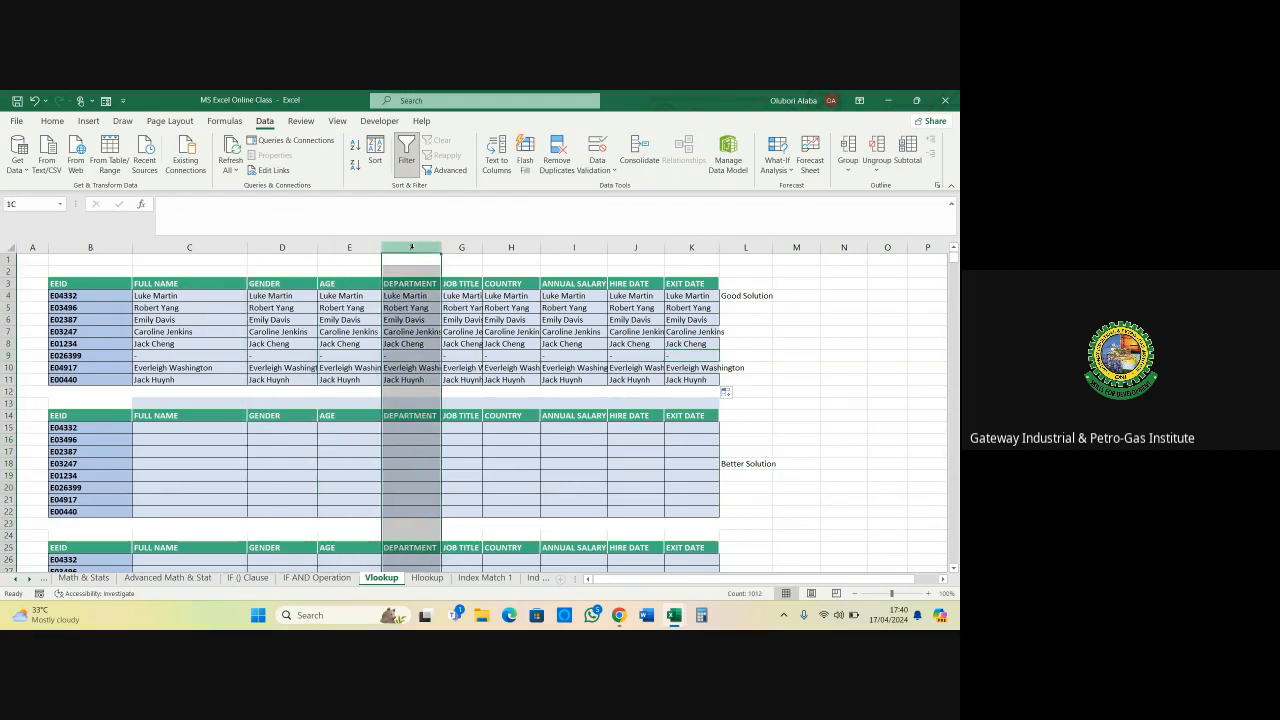
pyautogui.click(461, 247)
pyautogui.click(298, 332)
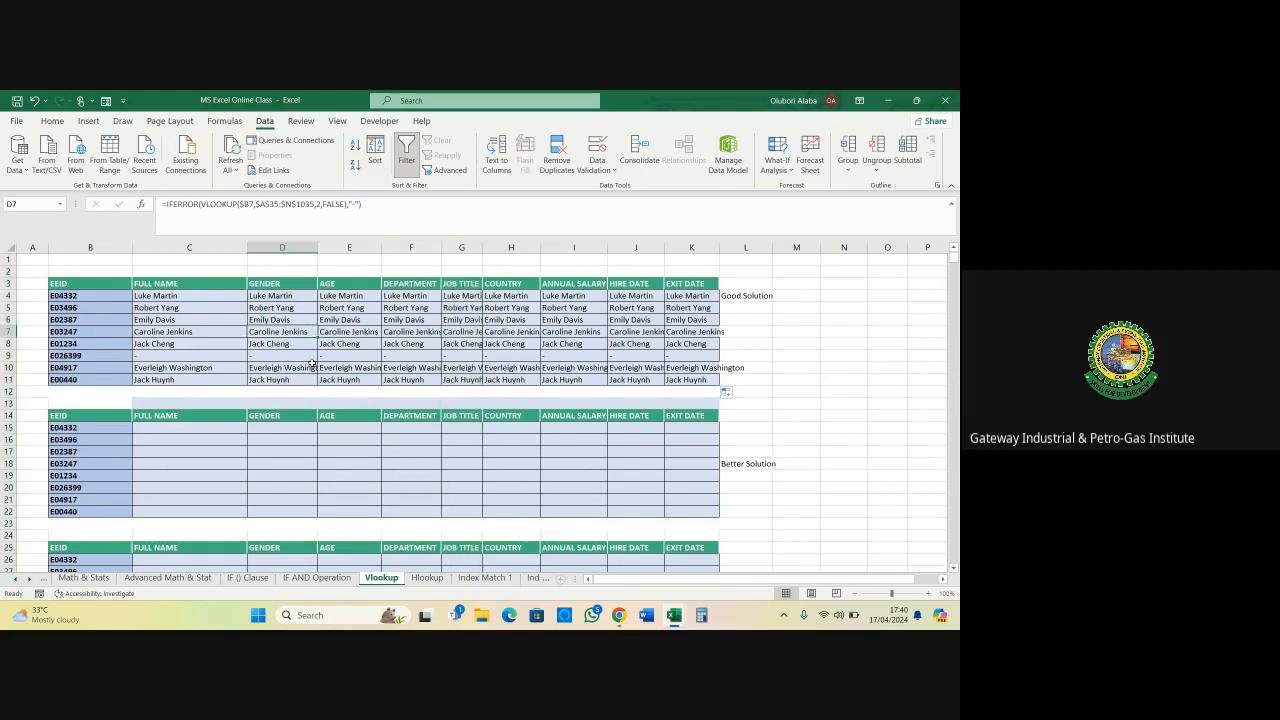
# Copy the employee table's header row A35:N35 and paste it transposed as a vertical list starting at N3
pyautogui.scroll(-8, 313, 363)
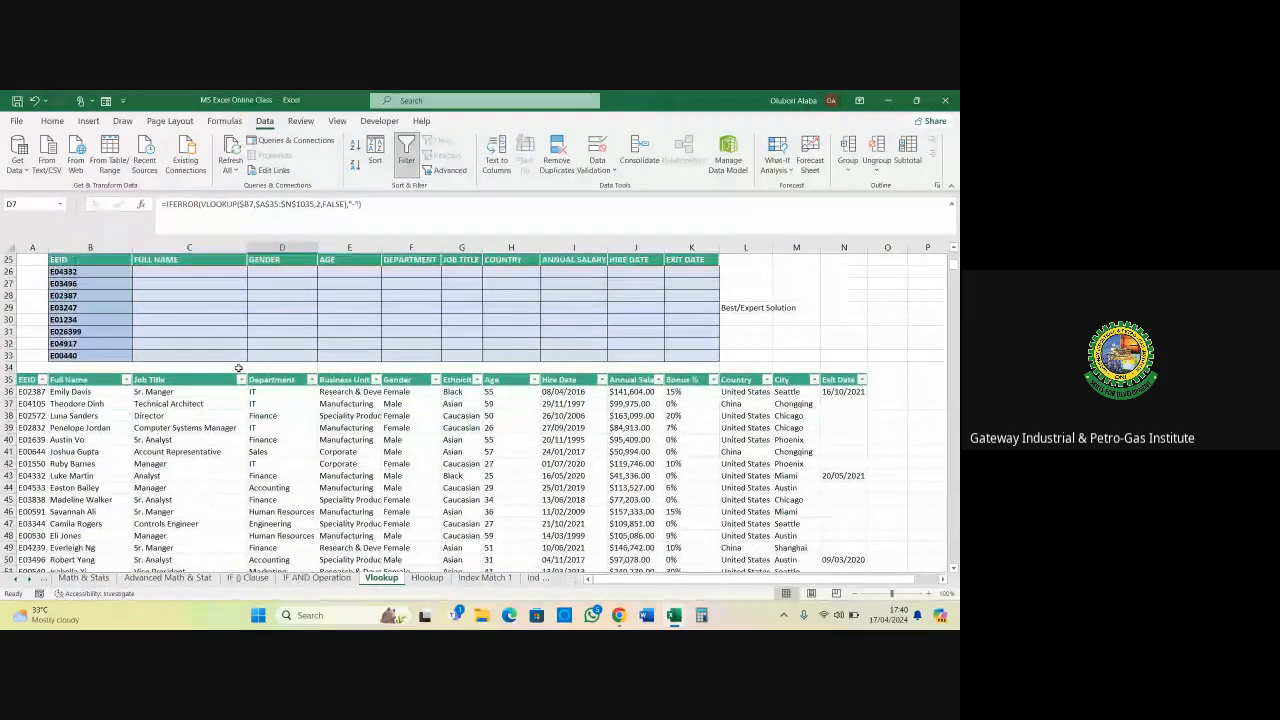
pyautogui.moveTo(25, 380); pyautogui.dragTo(835, 379)
pyautogui.hotkey('ctrl', 'c')
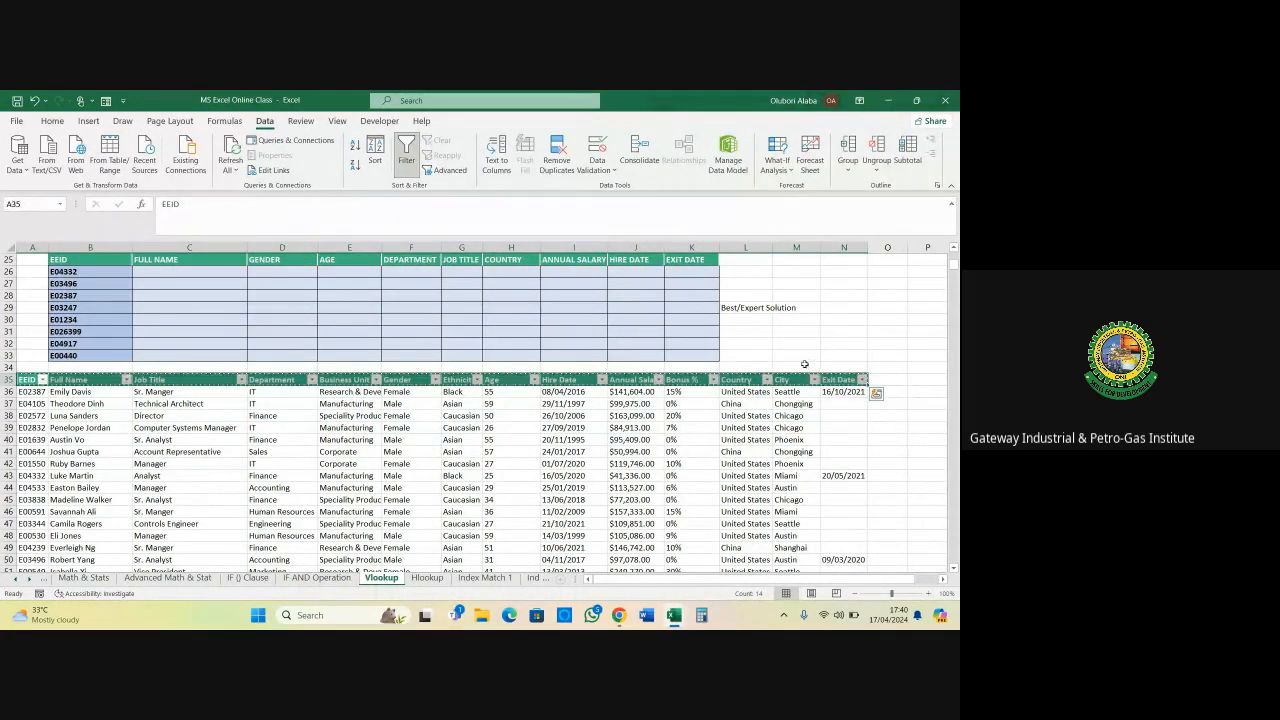
pyautogui.scroll(8, 704, 356)
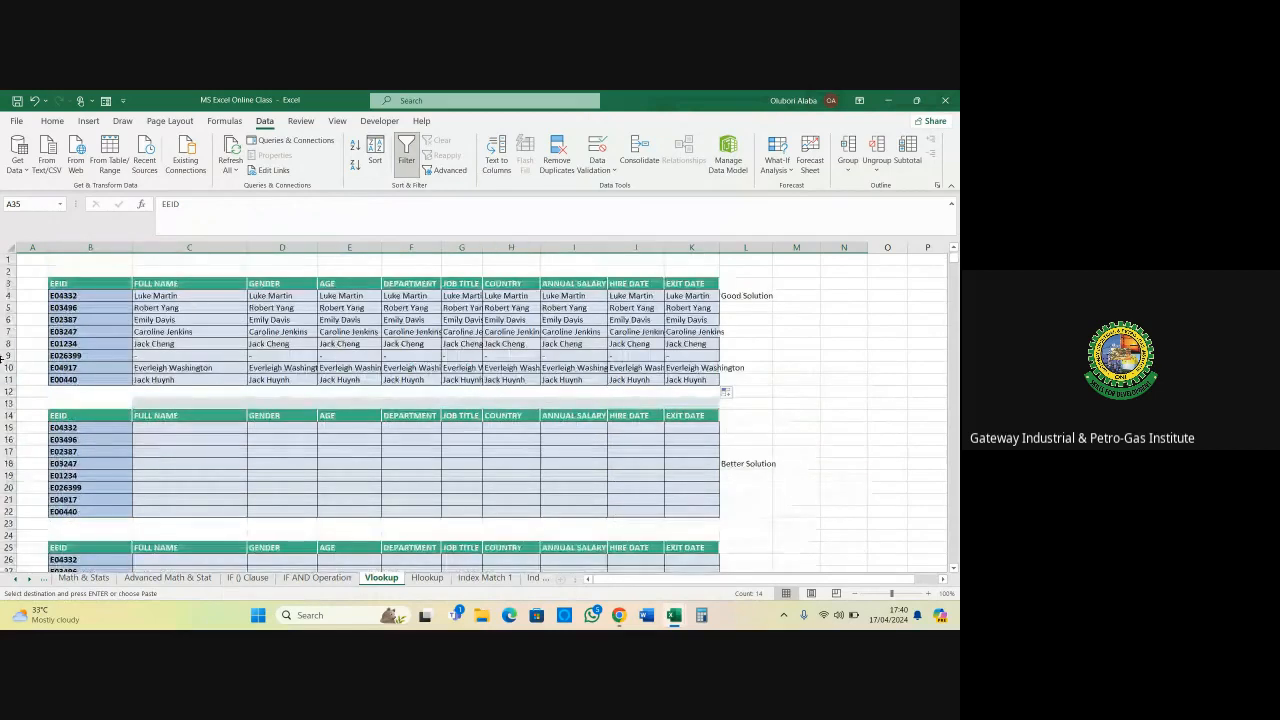
pyautogui.click(844, 285)
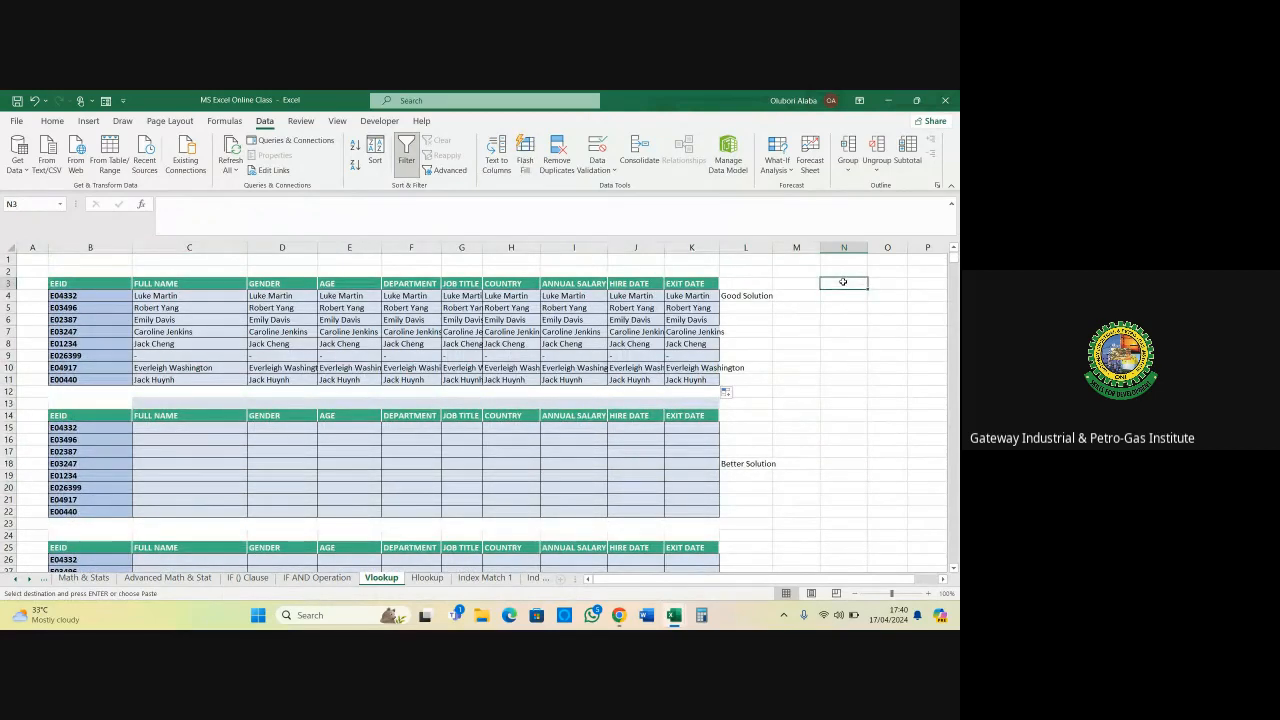
pyautogui.rightClick(844, 286)
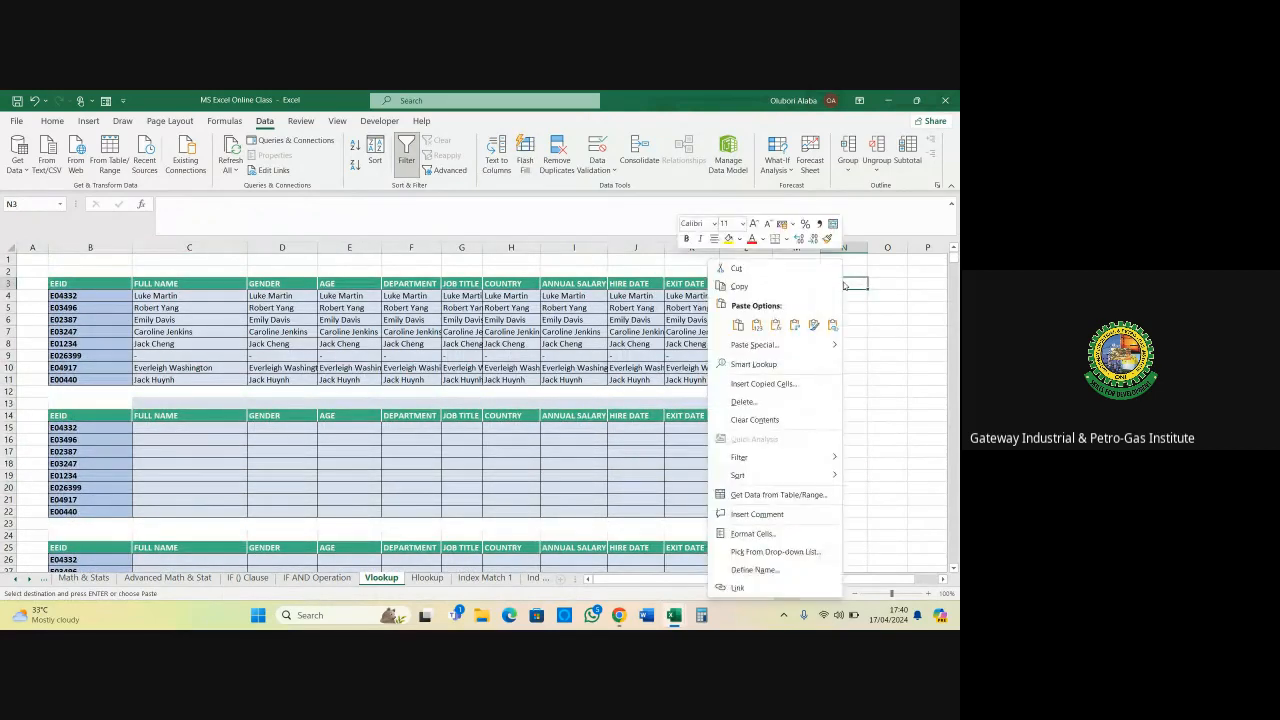
pyautogui.click(797, 326)
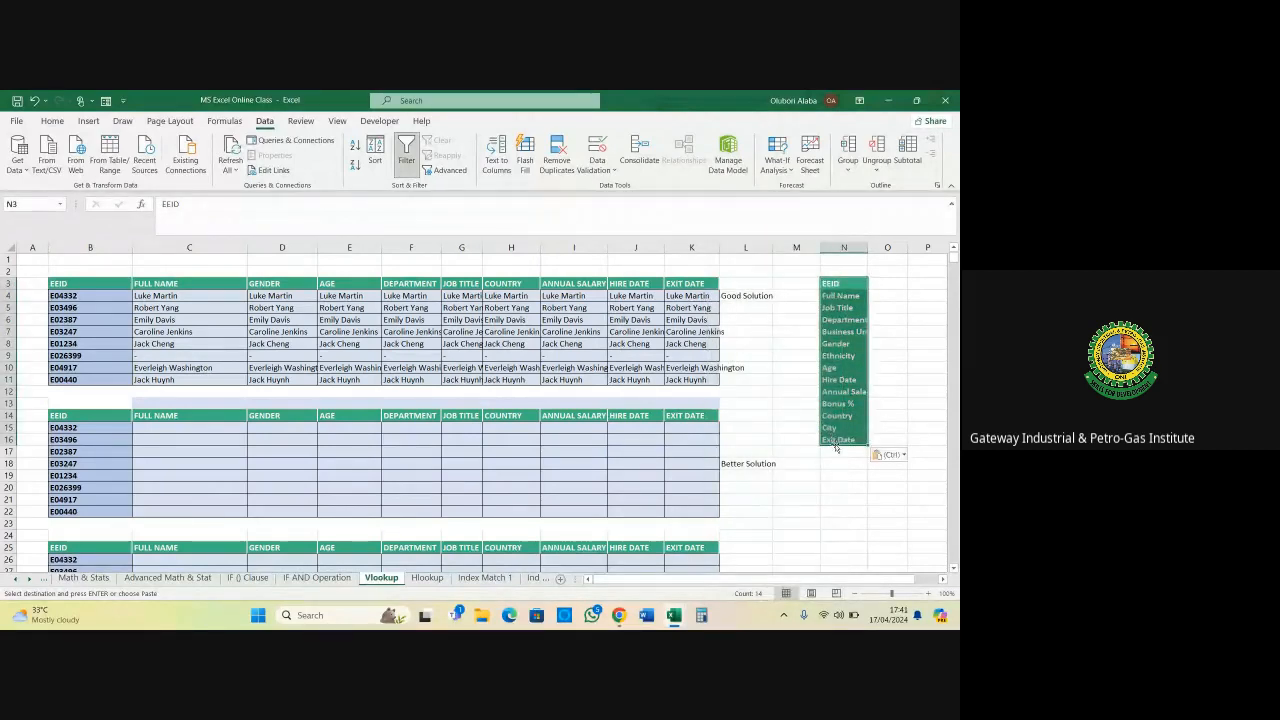
# Enter 1 and 2 in M3 and M4 beside the transposed headers, and try to extend the numbering down
pyautogui.click(797, 284)
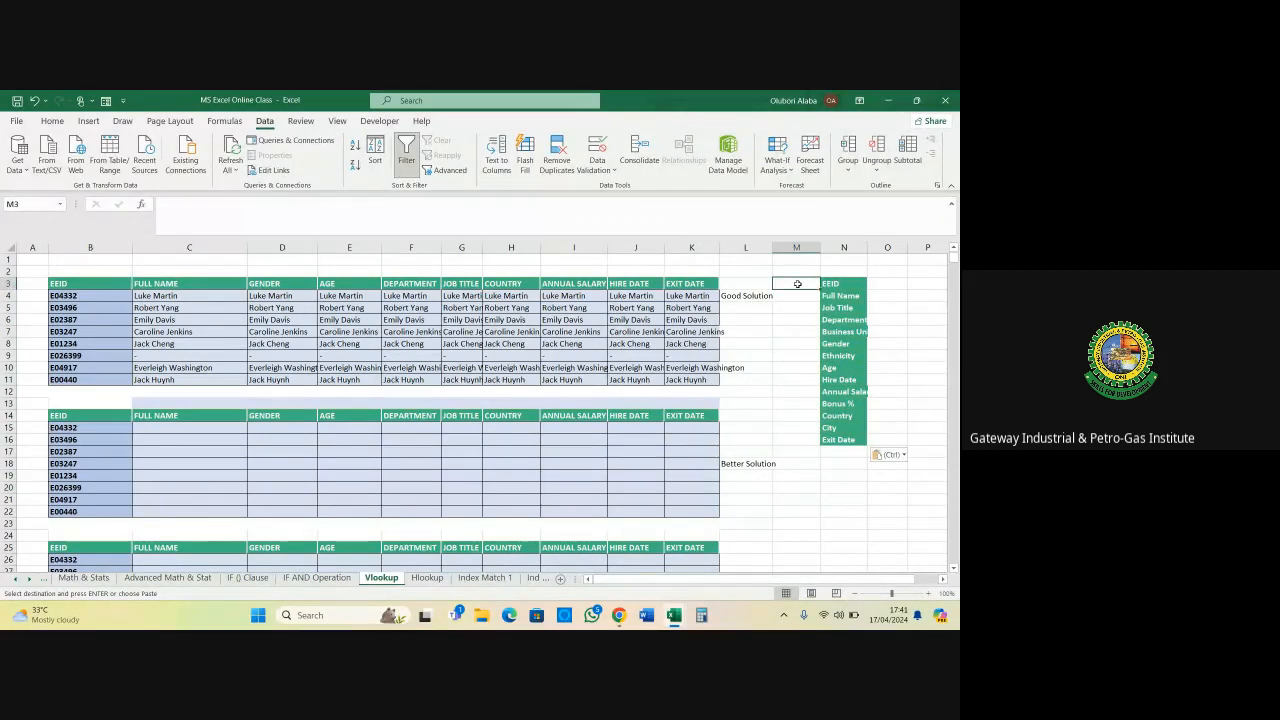
pyautogui.write('1')
pyautogui.press('Return')
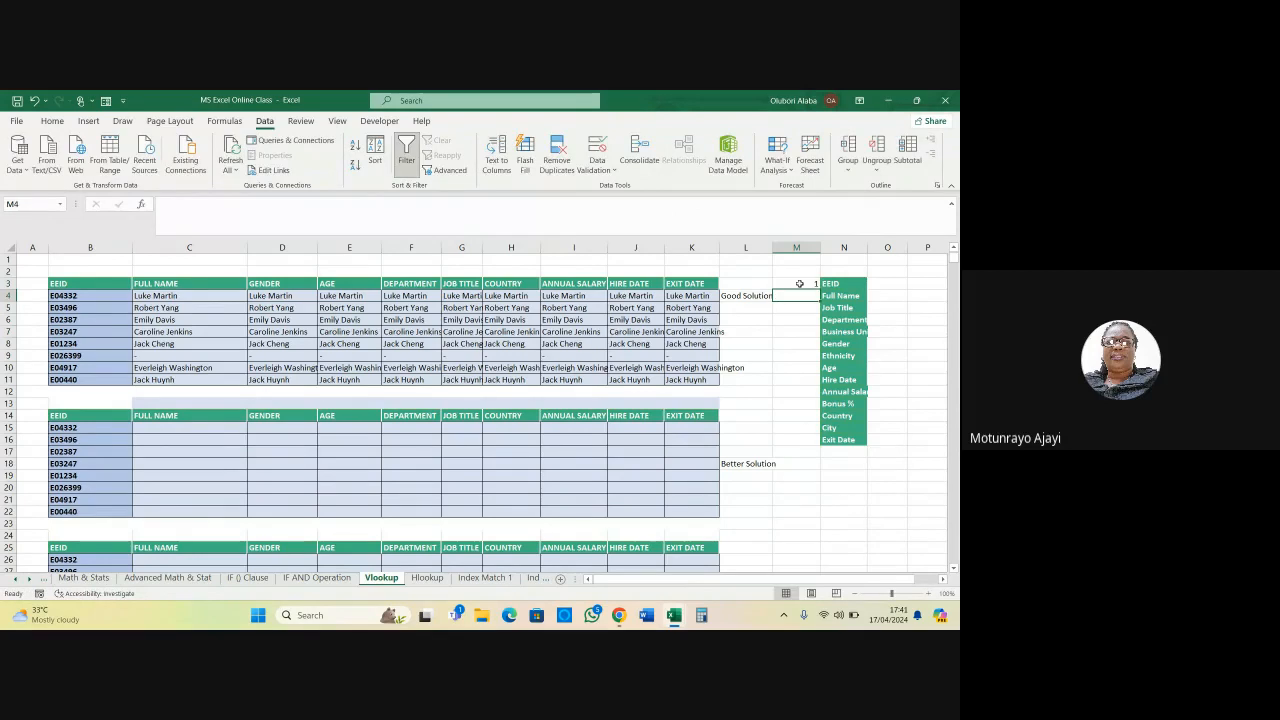
pyautogui.write('2')
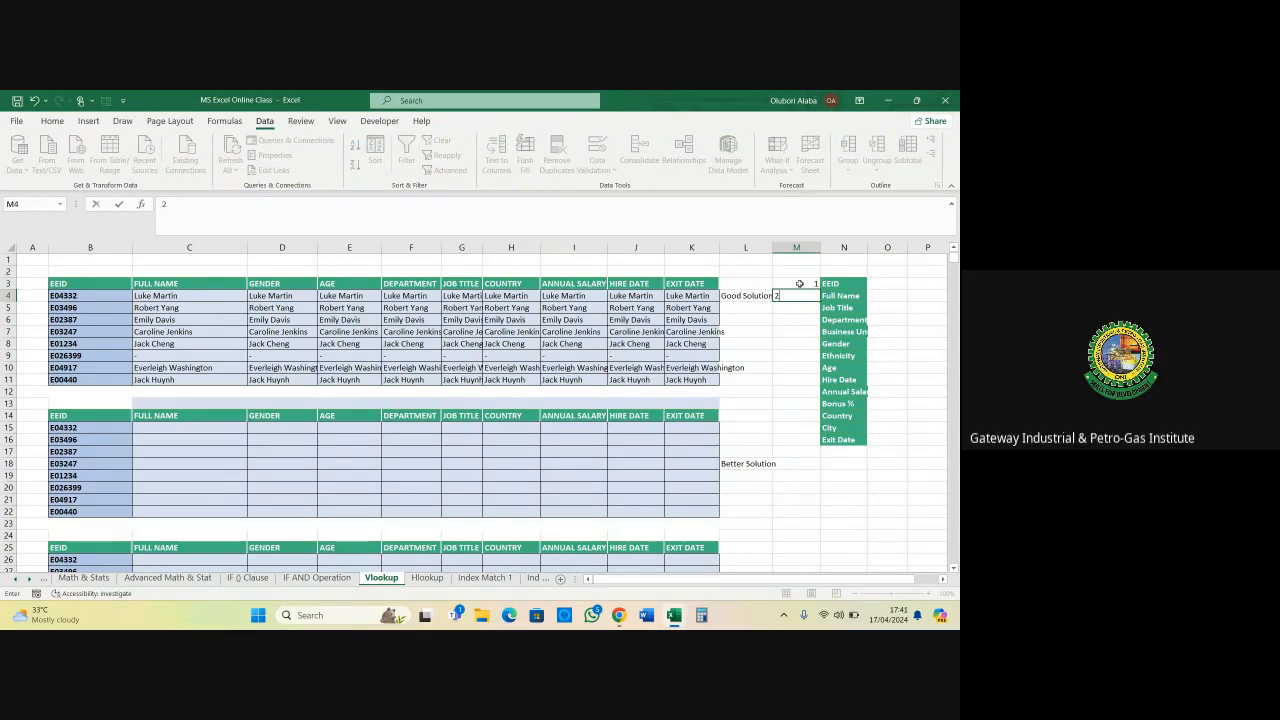
pyautogui.click(808, 356)
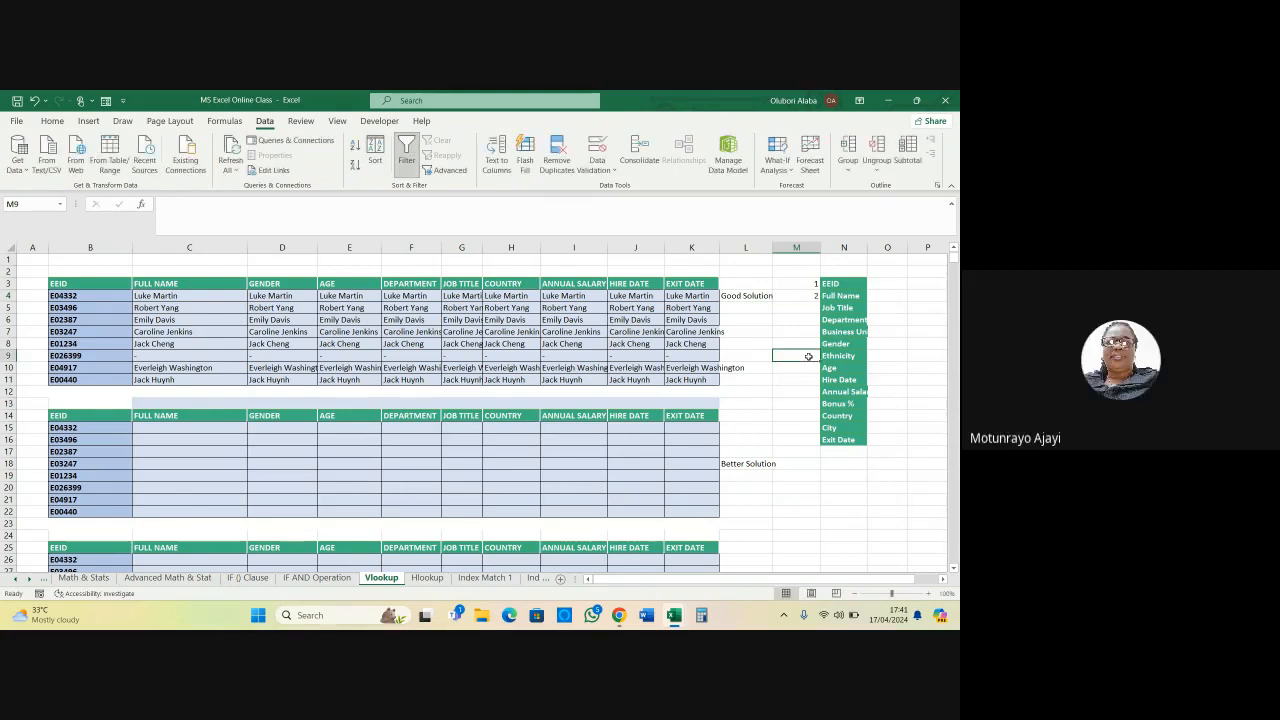
pyautogui.click(813, 283)
pyautogui.moveTo(813, 283); pyautogui.dragTo(845, 352)
# Undo the header numbering, the transposed header list and the IFERROR changes, restoring the plain VLOOKUP formulas in the Good Solution table
pyautogui.hotkey('ctrl', 'z')
pyautogui.hotkey('ctrl', 'z')
pyautogui.hotkey('ctrl', 'z')
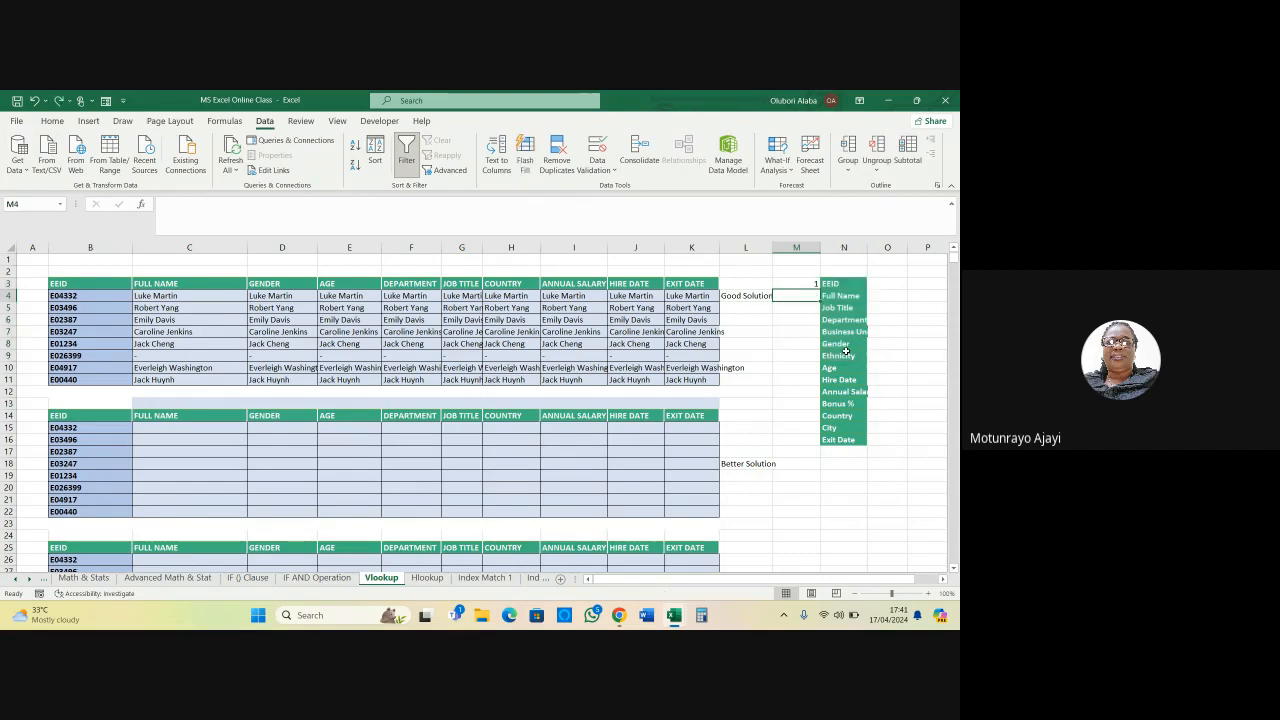
pyautogui.hotkey('ctrl', 'z')
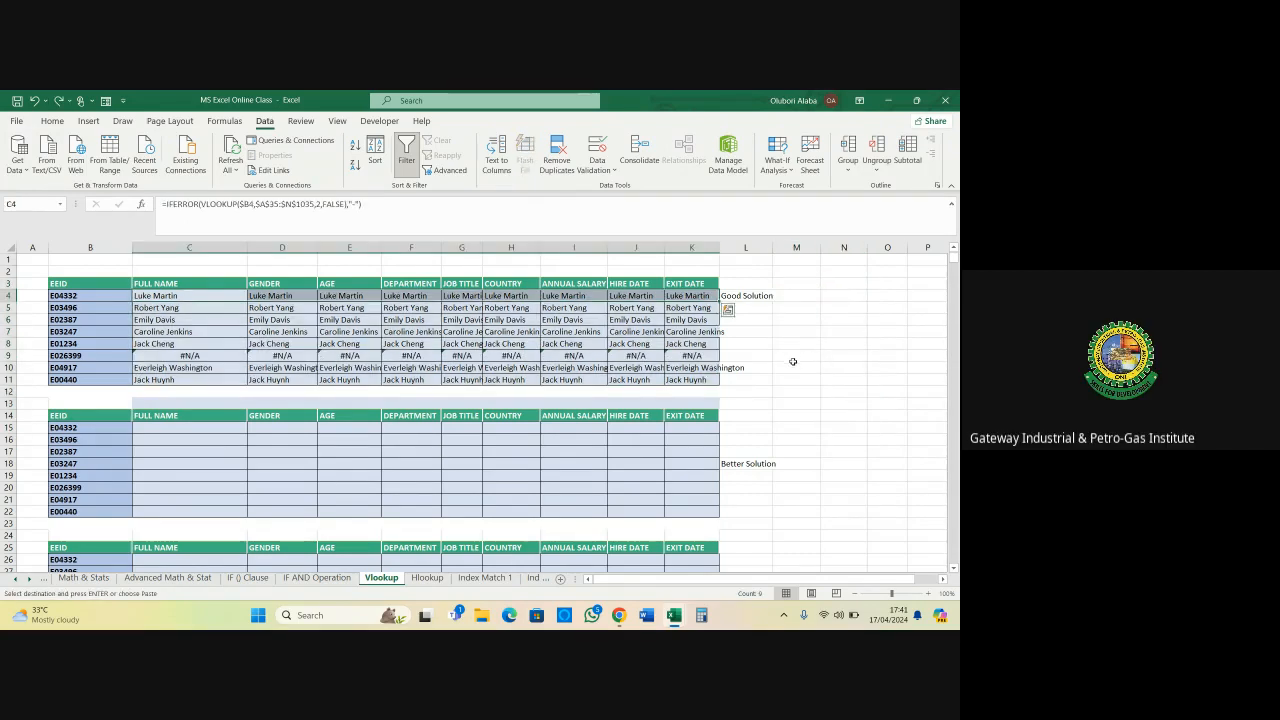
pyautogui.click(790, 357)
pyautogui.click(157, 295)
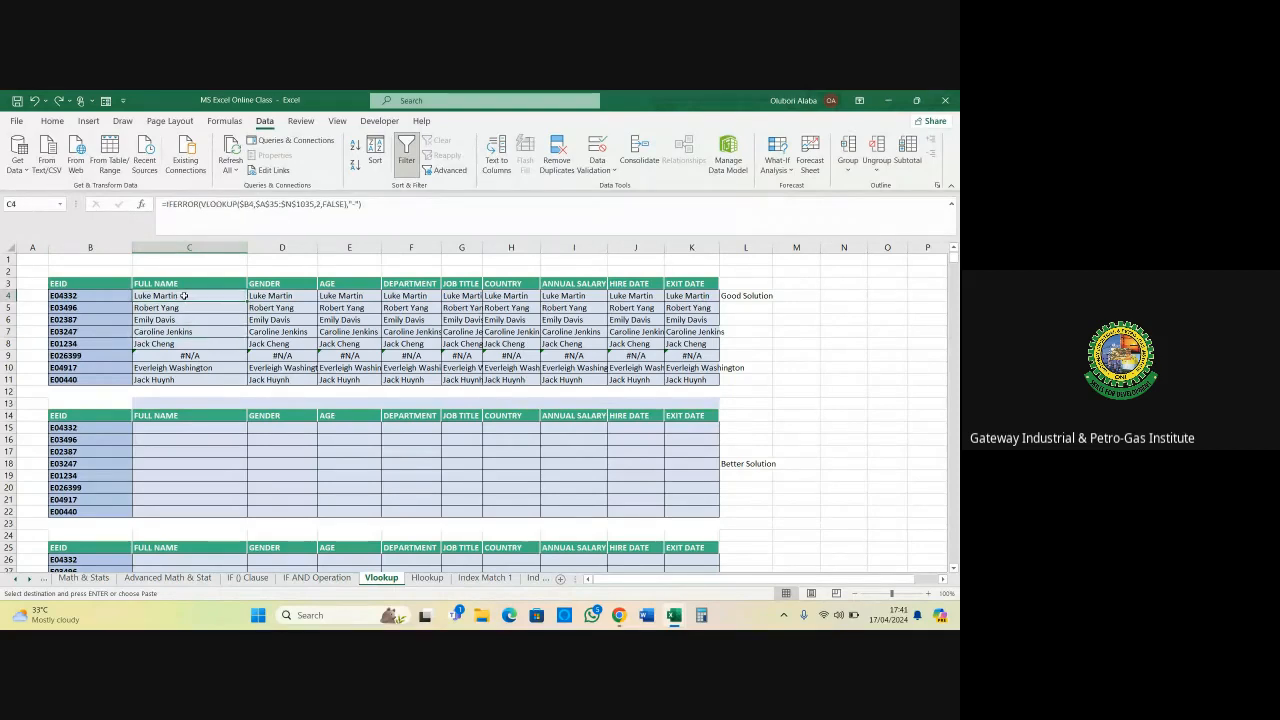
pyautogui.hotkey('ctrl', 'z')
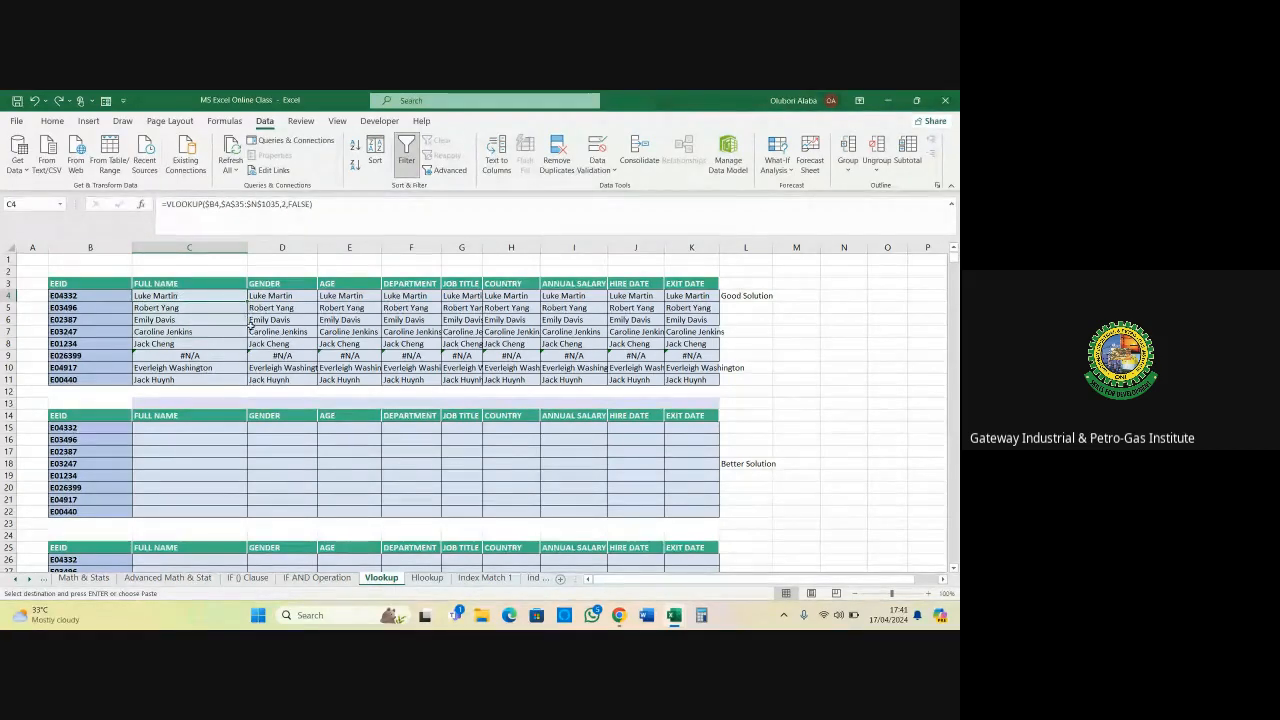
pyautogui.click(252, 330)
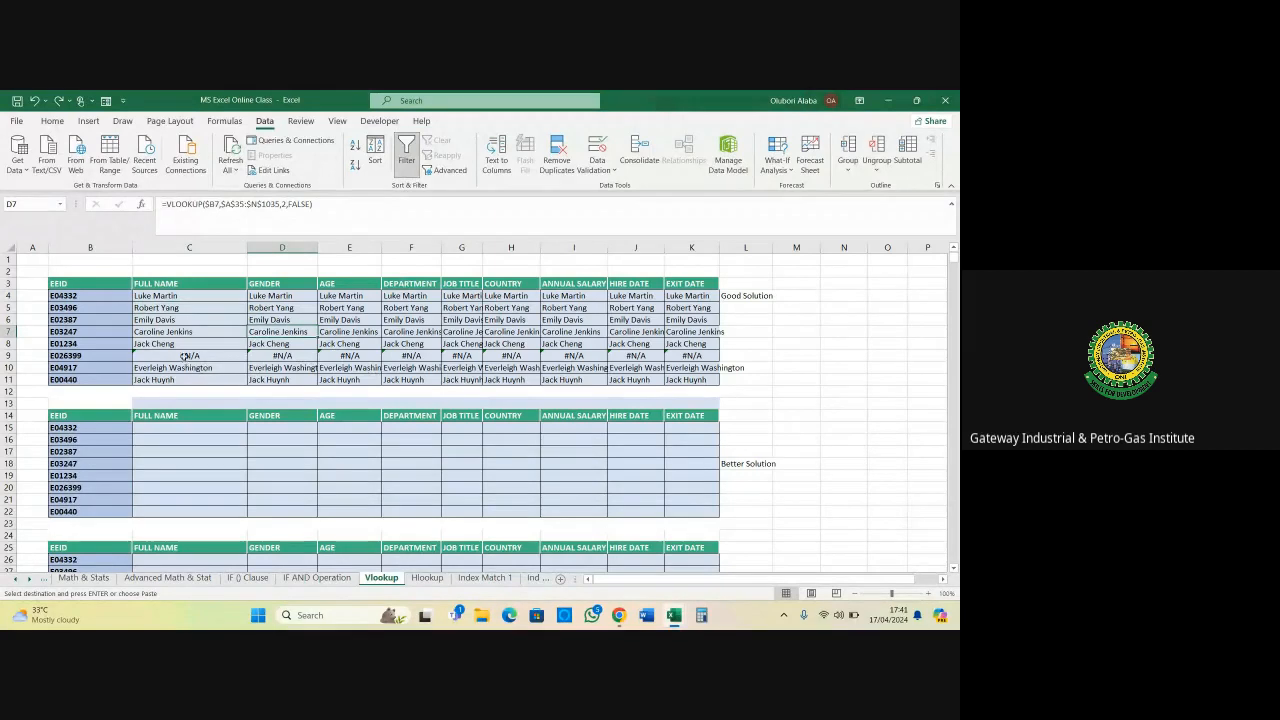
pyautogui.click(231, 357)
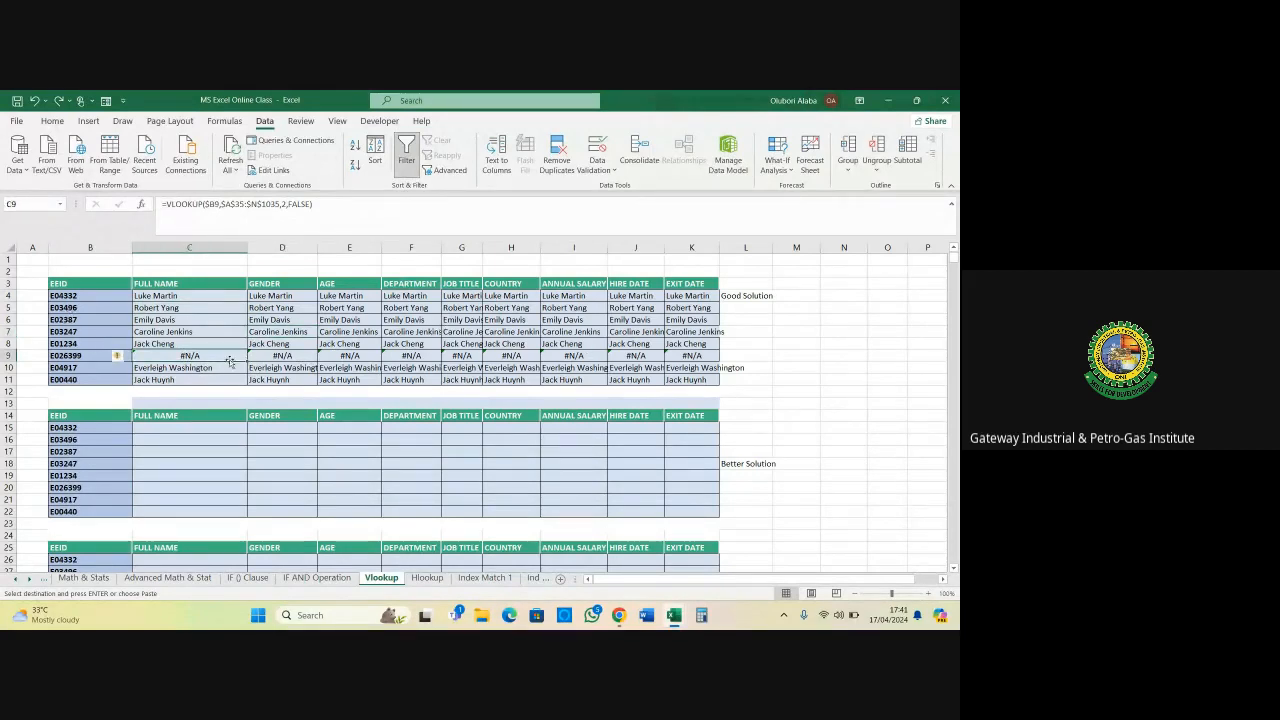
# Wrap the VLOOKUP formula in C4 in IFERROR, returning "-" when the ID is not found
pyautogui.click(154, 295)
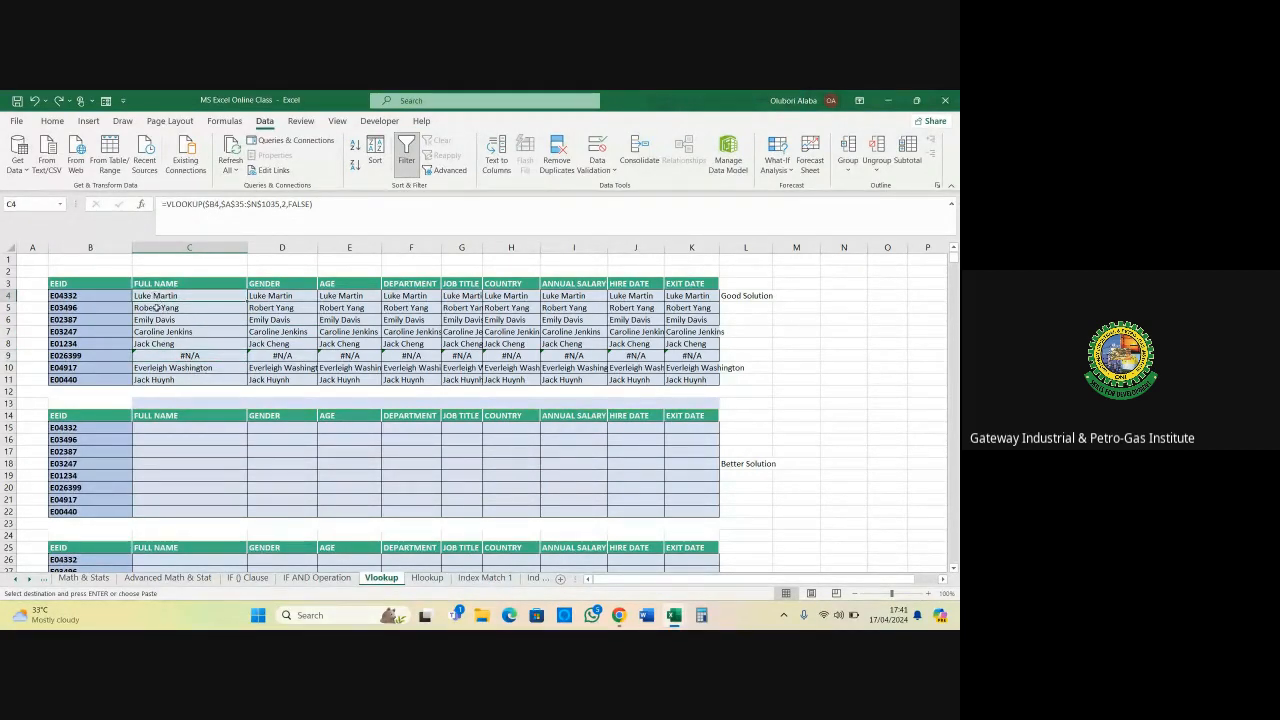
pyautogui.click(167, 204)
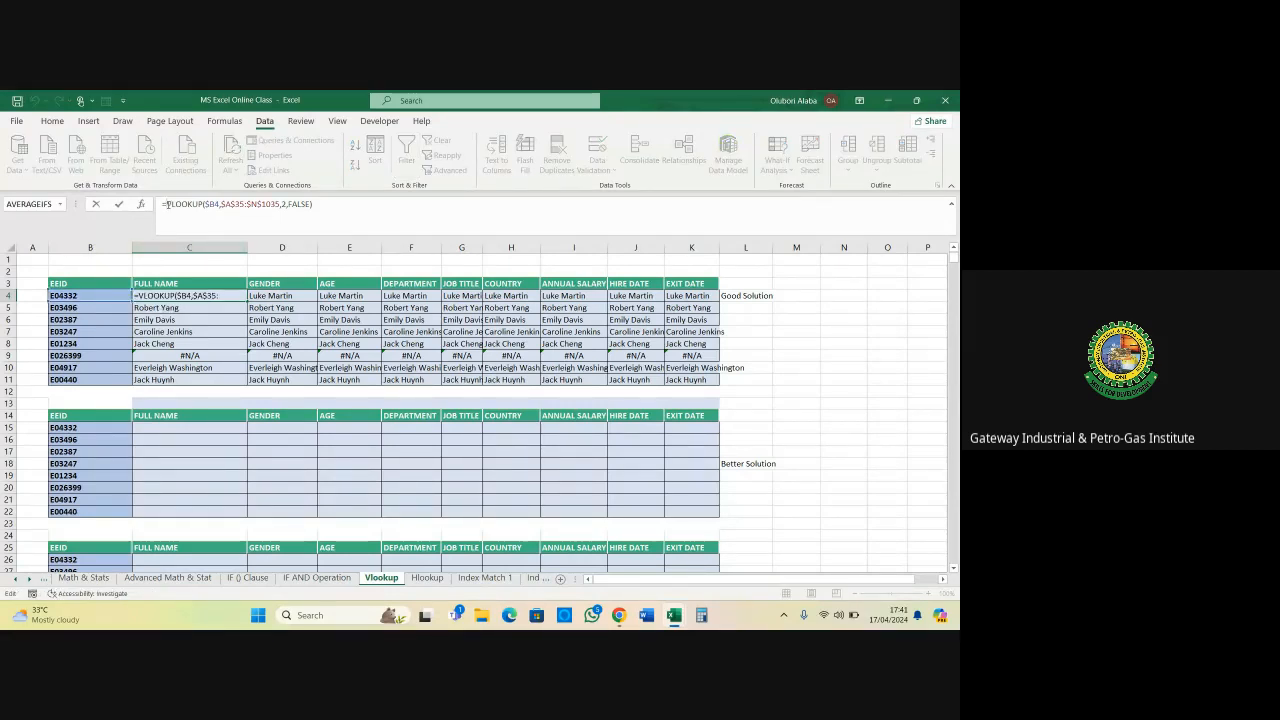
pyautogui.write('if')
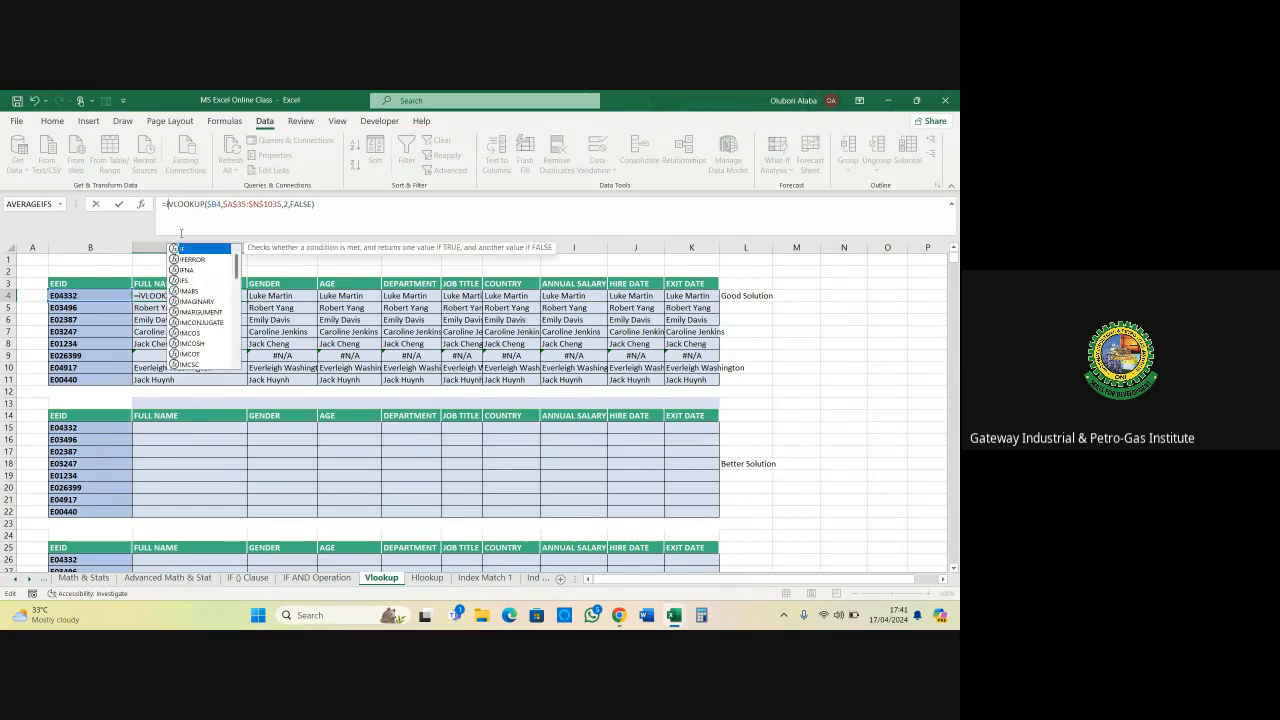
pyautogui.write('error')
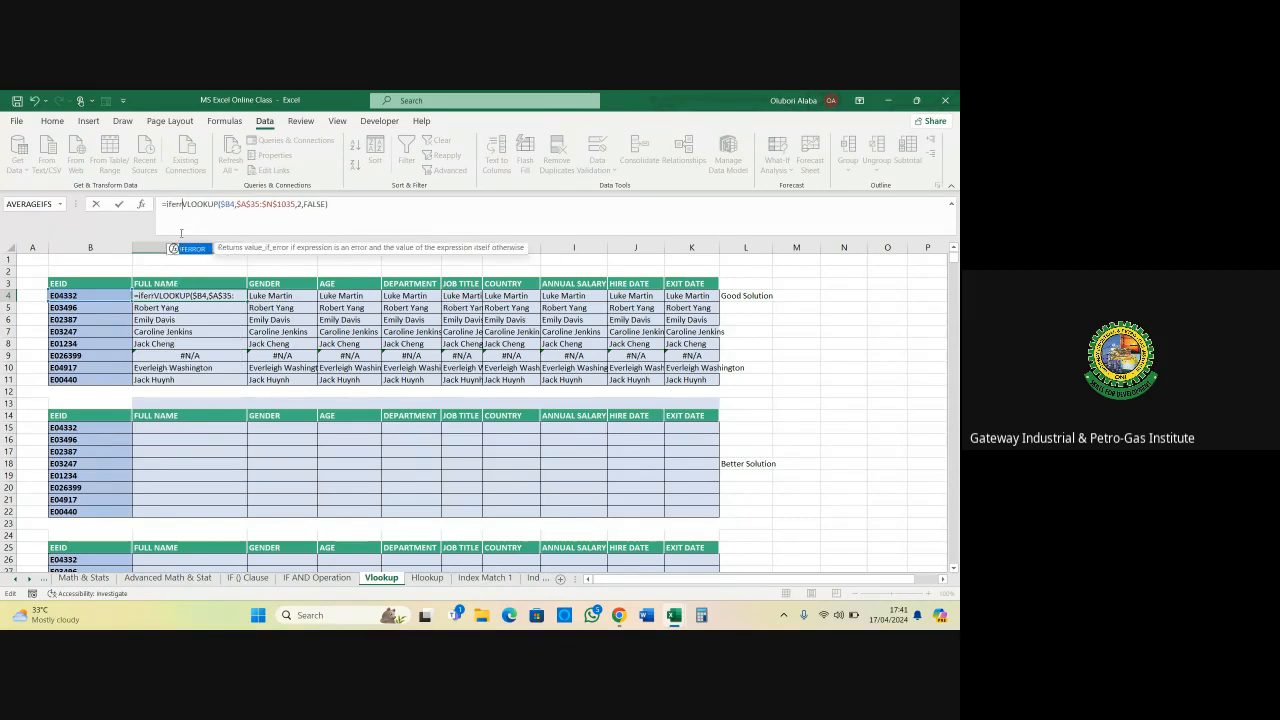
pyautogui.press('Tab')
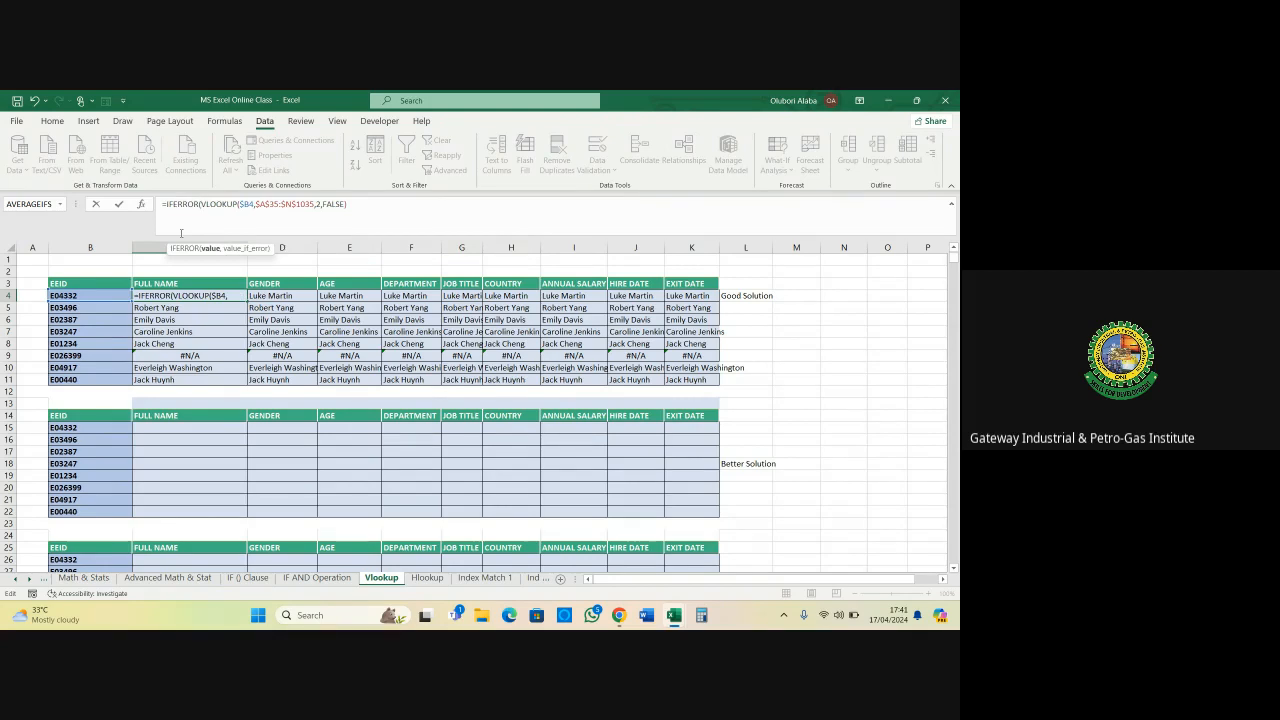
pyautogui.click(353, 203)
pyautogui.write(',"-')
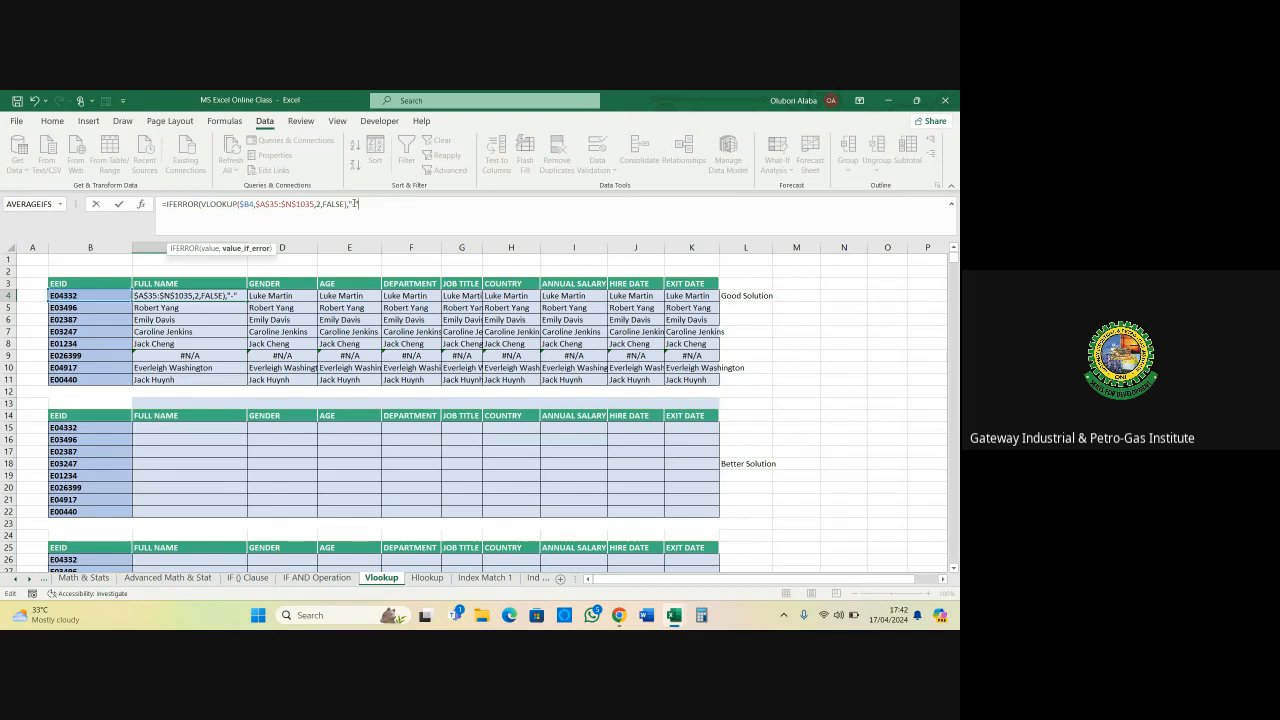
pyautogui.write(')')
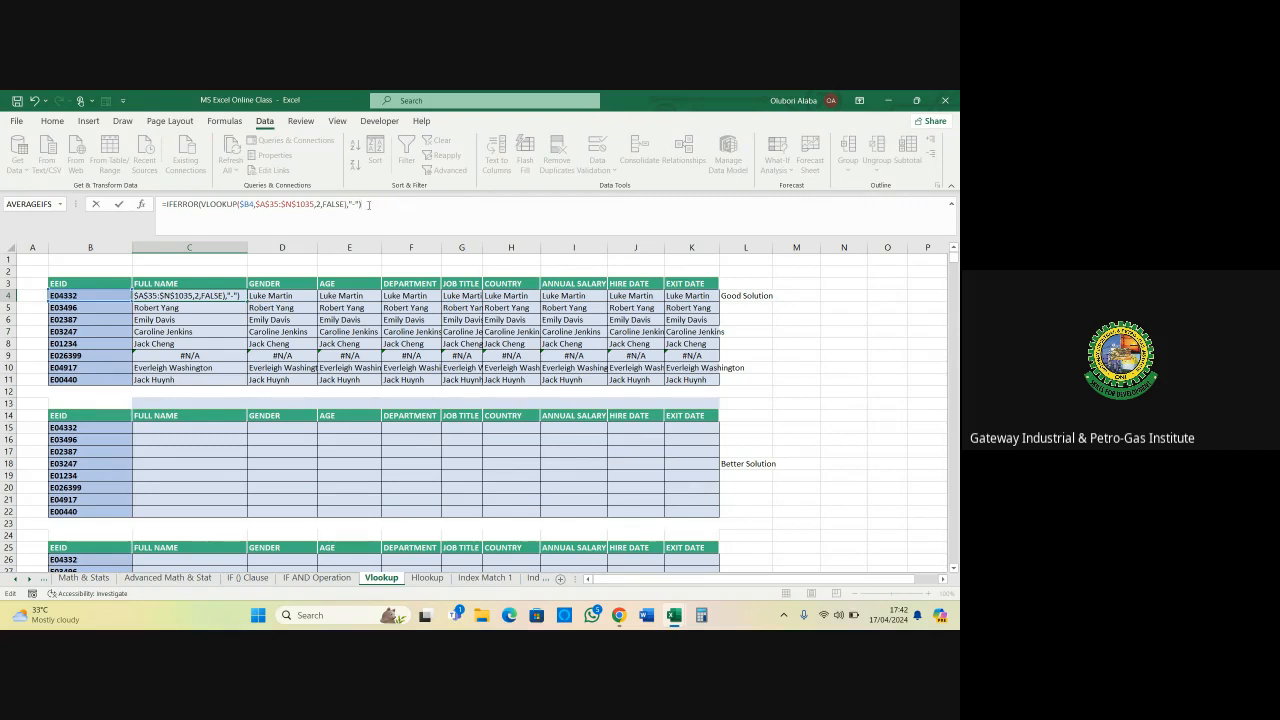
pyautogui.moveTo(368, 204); pyautogui.dragTo(162, 204)
pyautogui.press('Return')
# Fill the IFERROR formula from C4 across and down the Good Solution table to K11
pyautogui.click(177, 295)
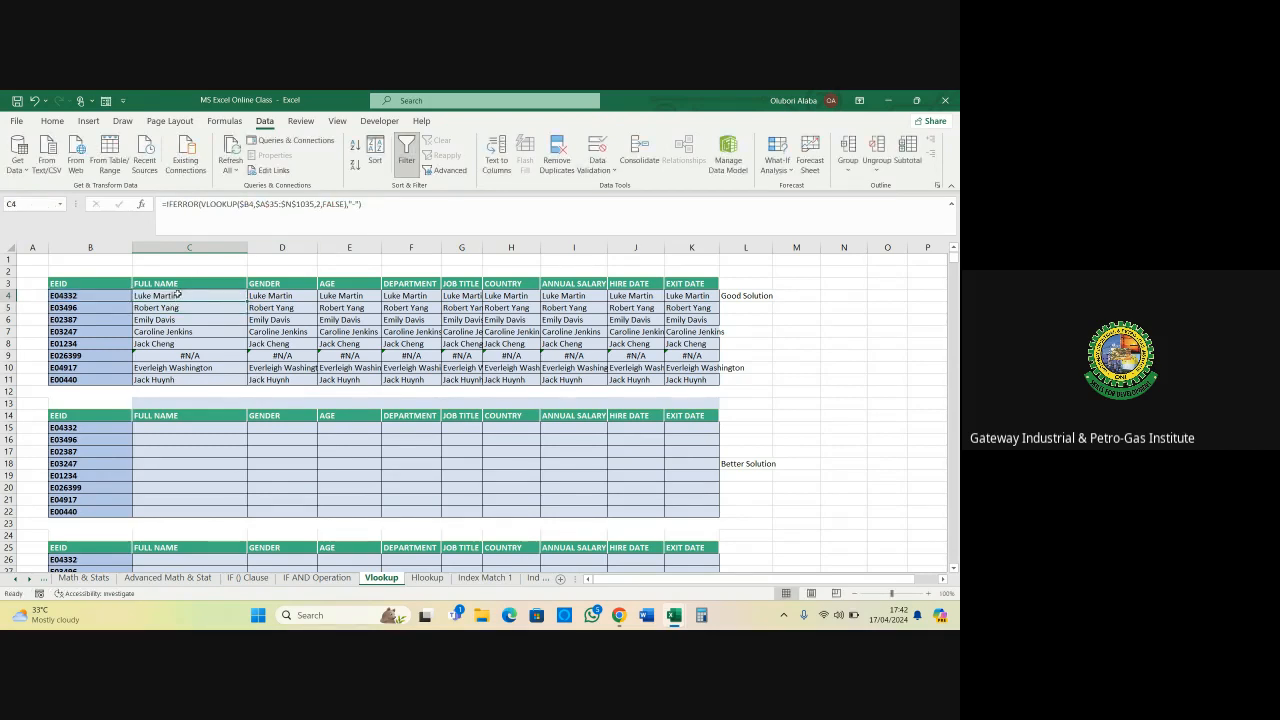
pyautogui.moveTo(247, 301); pyautogui.dragTo(658, 390)
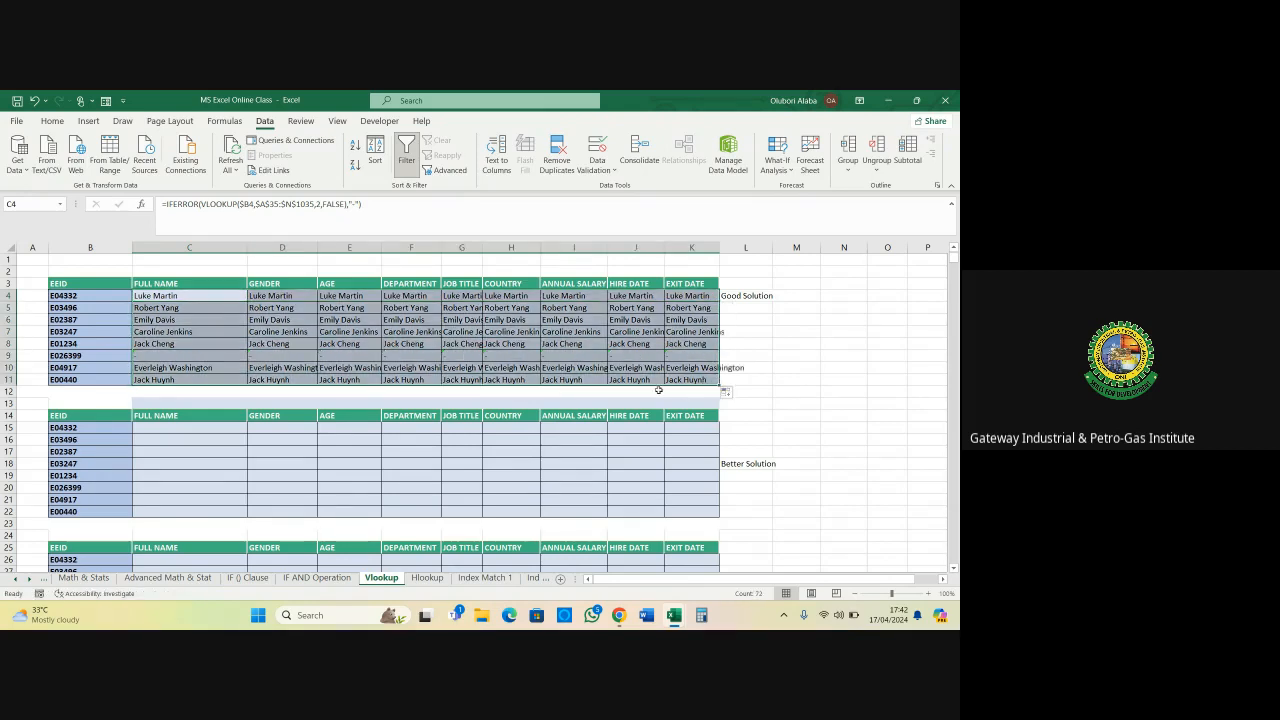
pyautogui.click(404, 355)
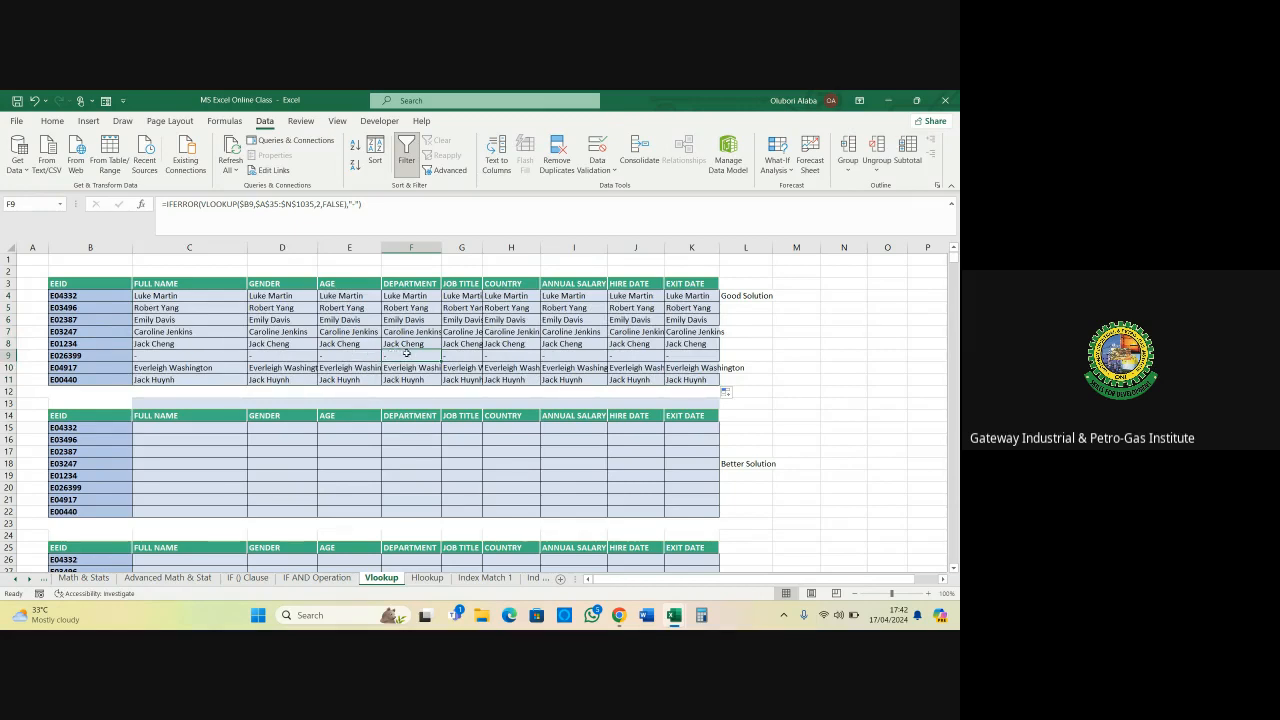
# Copy the employee table's header row A35:N35 and paste it transposed as a vertical list starting at N2
pyautogui.scroll(-3, 275, 385)
pyautogui.scroll(3, 275, 385)
pyautogui.scroll(-3, 303, 491)
pyautogui.scroll(-2, 303, 491)
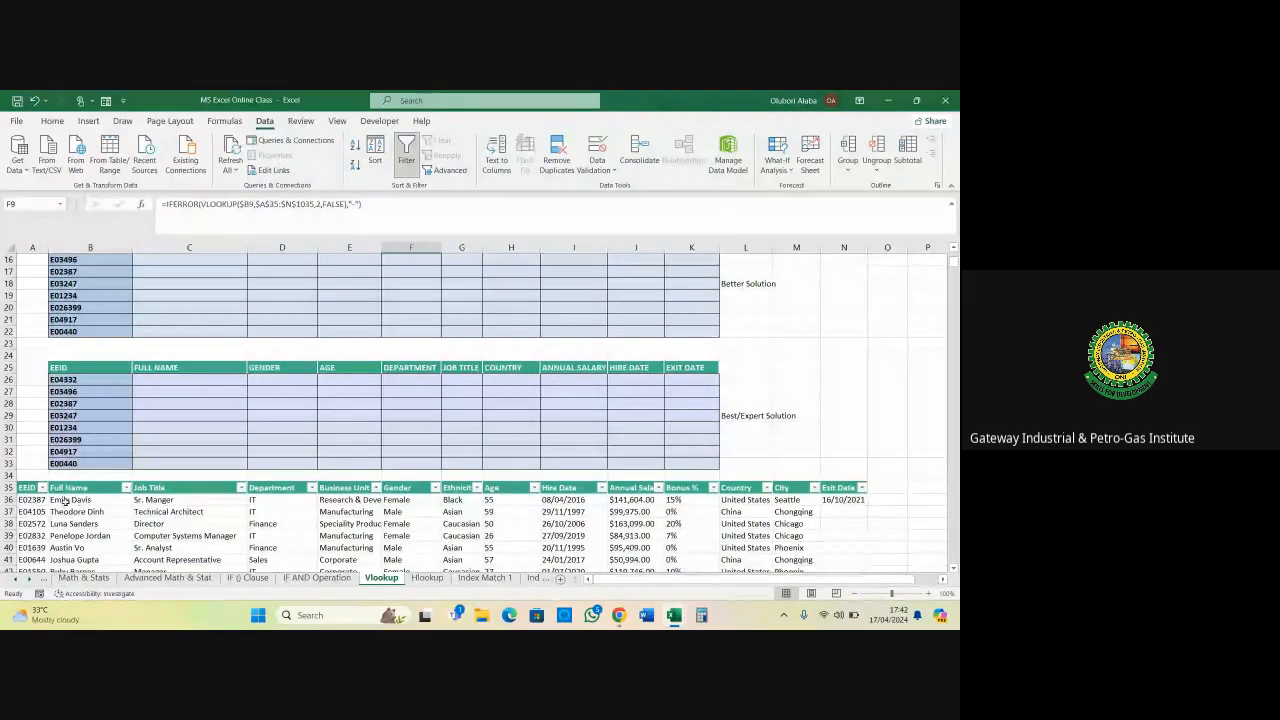
pyautogui.moveTo(26, 487); pyautogui.dragTo(835, 488)
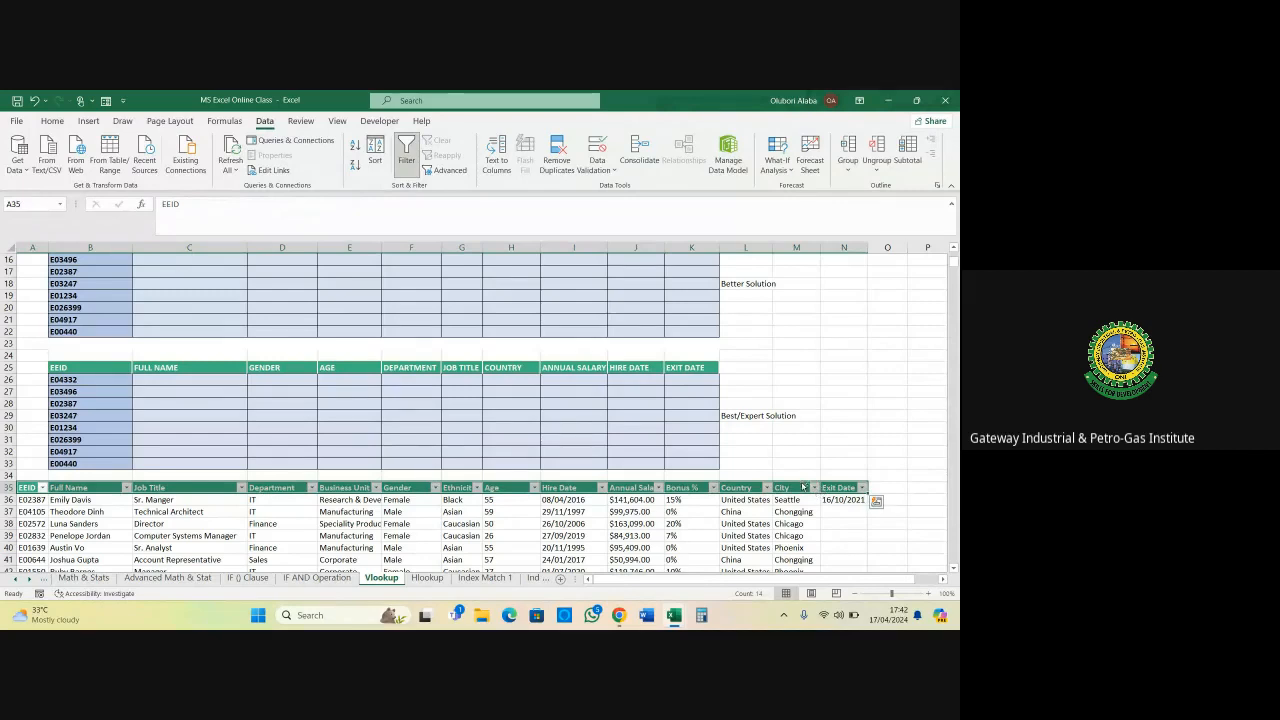
pyautogui.hotkey('ctrl', 'c')
pyautogui.scroll(5, 400, 450)
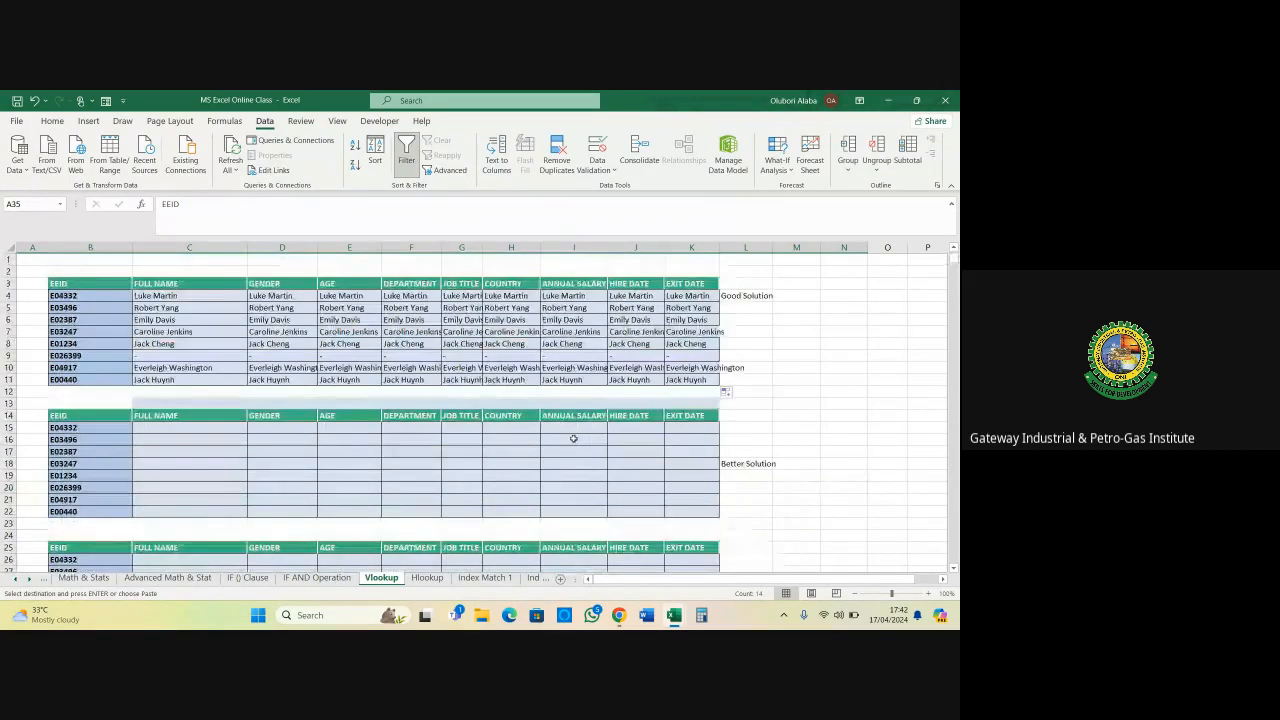
pyautogui.click(833, 271)
pyautogui.rightClick(831, 272)
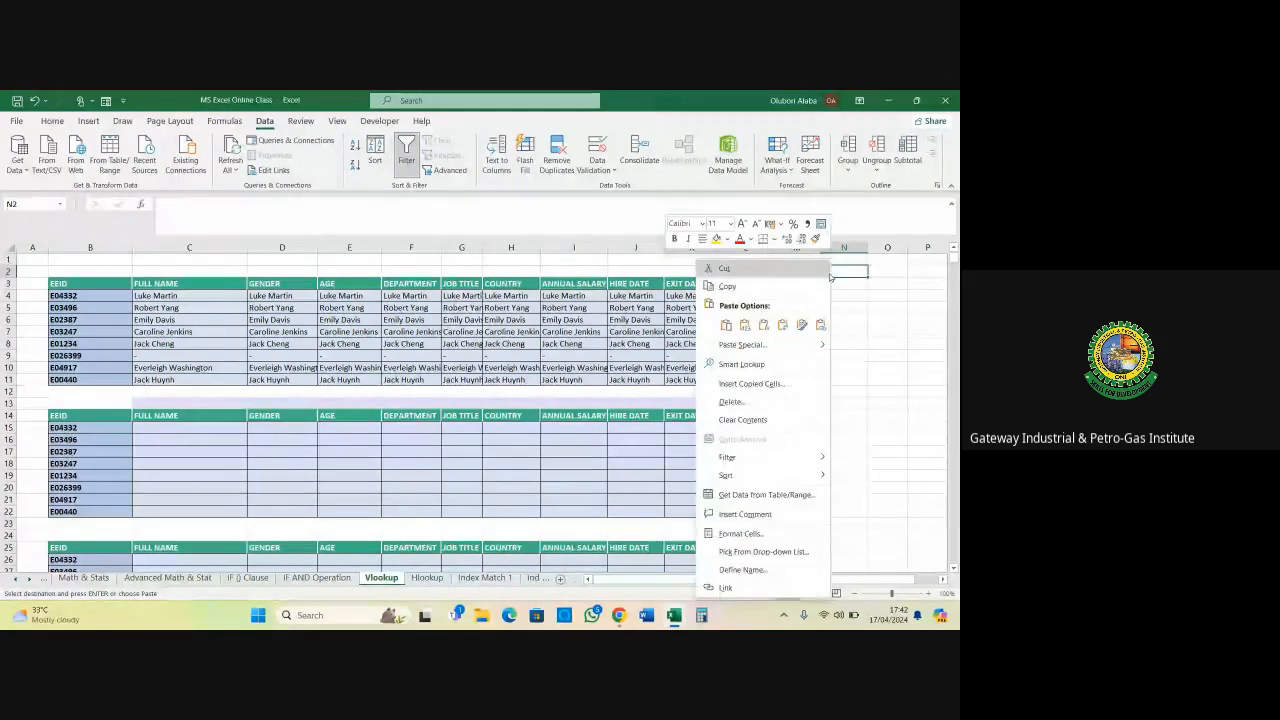
pyautogui.click(783, 326)
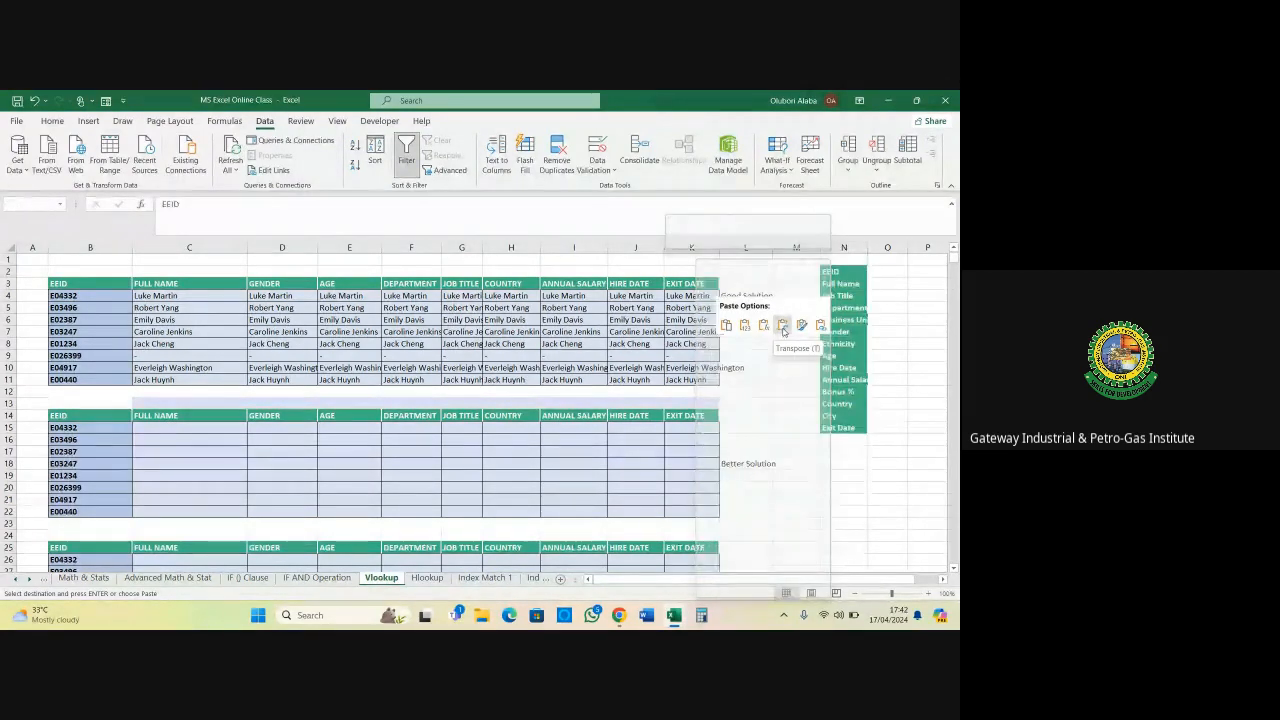
pyautogui.click(910, 363)
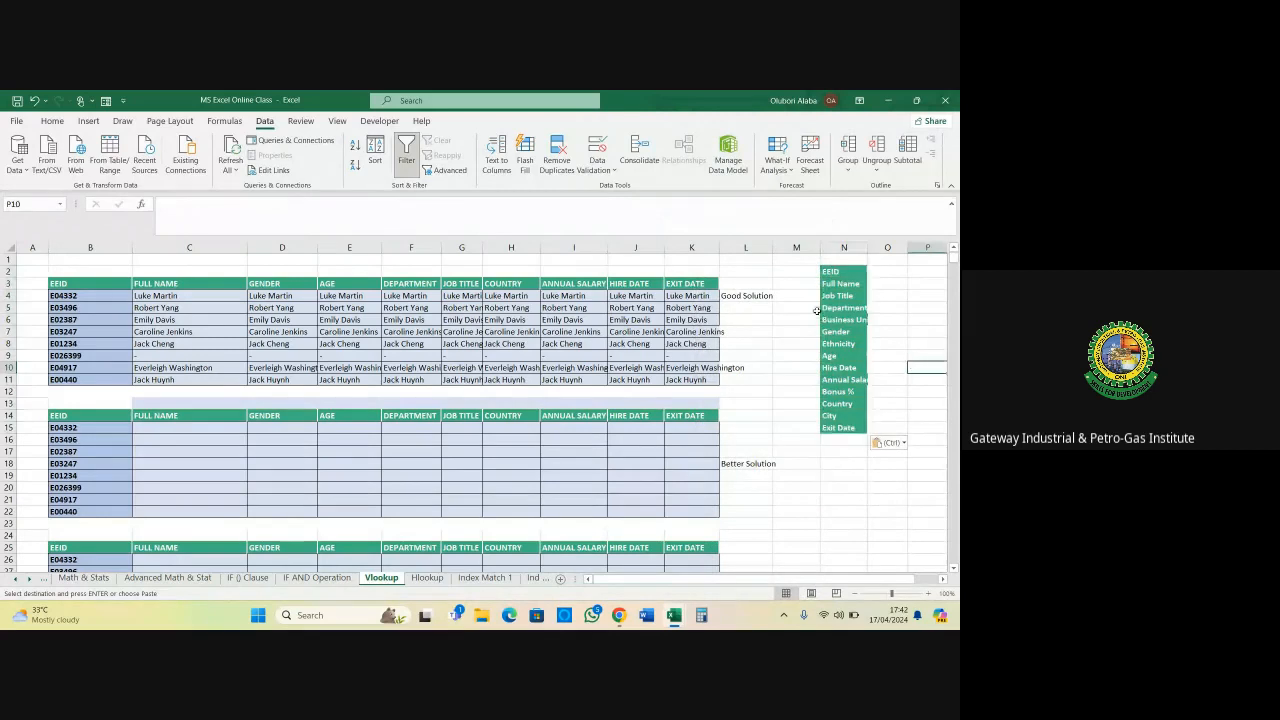
# Number the transposed headers from 1 to 14 in M2:M15, starting with 1 and 2 and extending the series
pyautogui.click(804, 275)
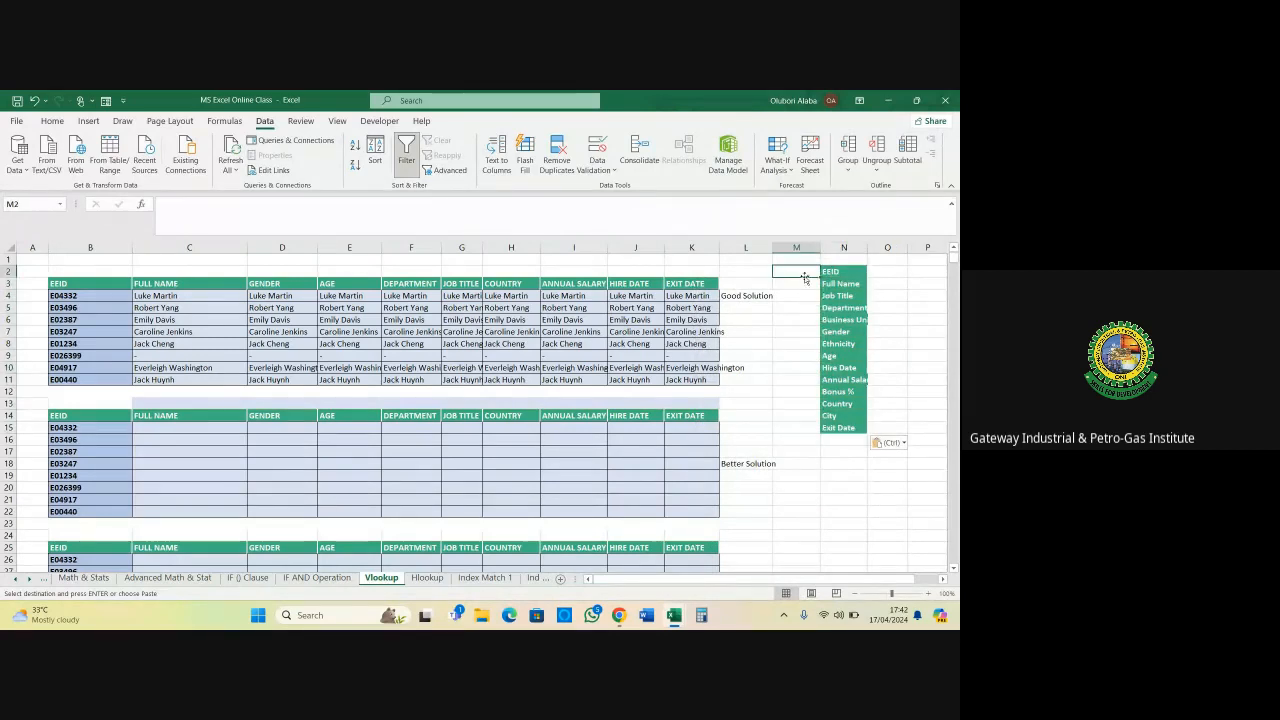
pyautogui.write('1')
pyautogui.press('Return')
pyautogui.write('2')
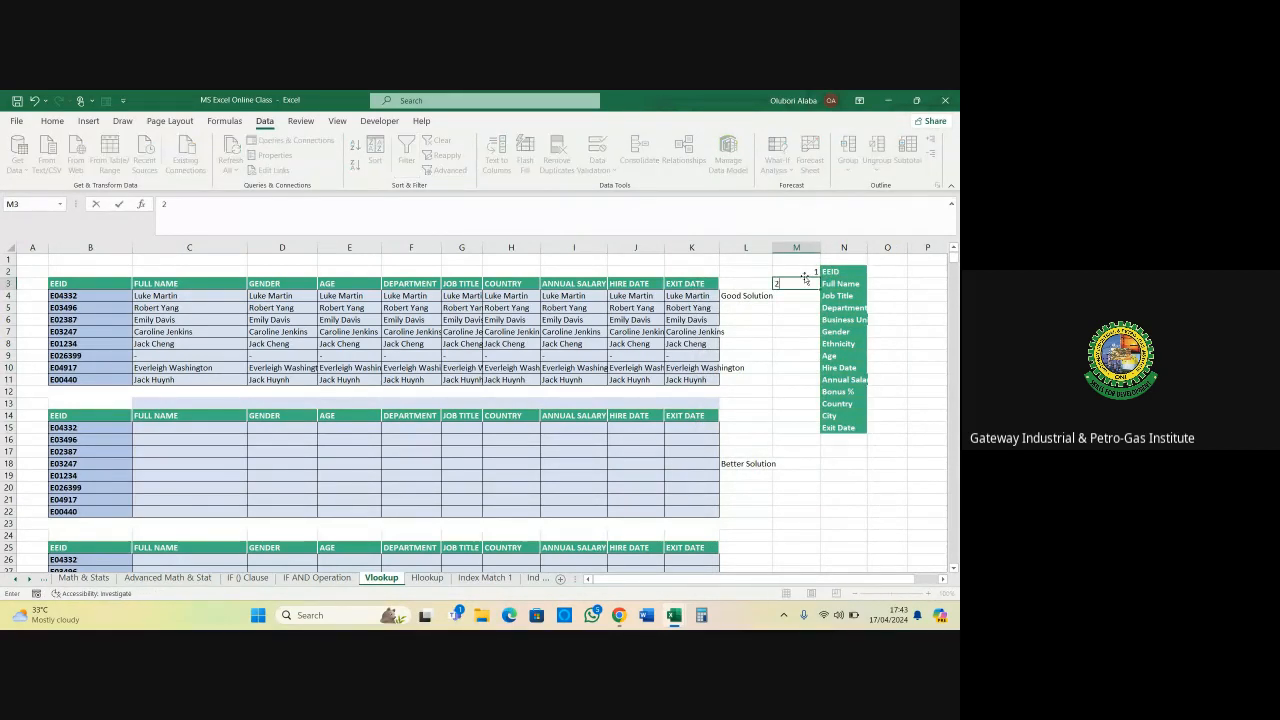
pyautogui.press('Return')
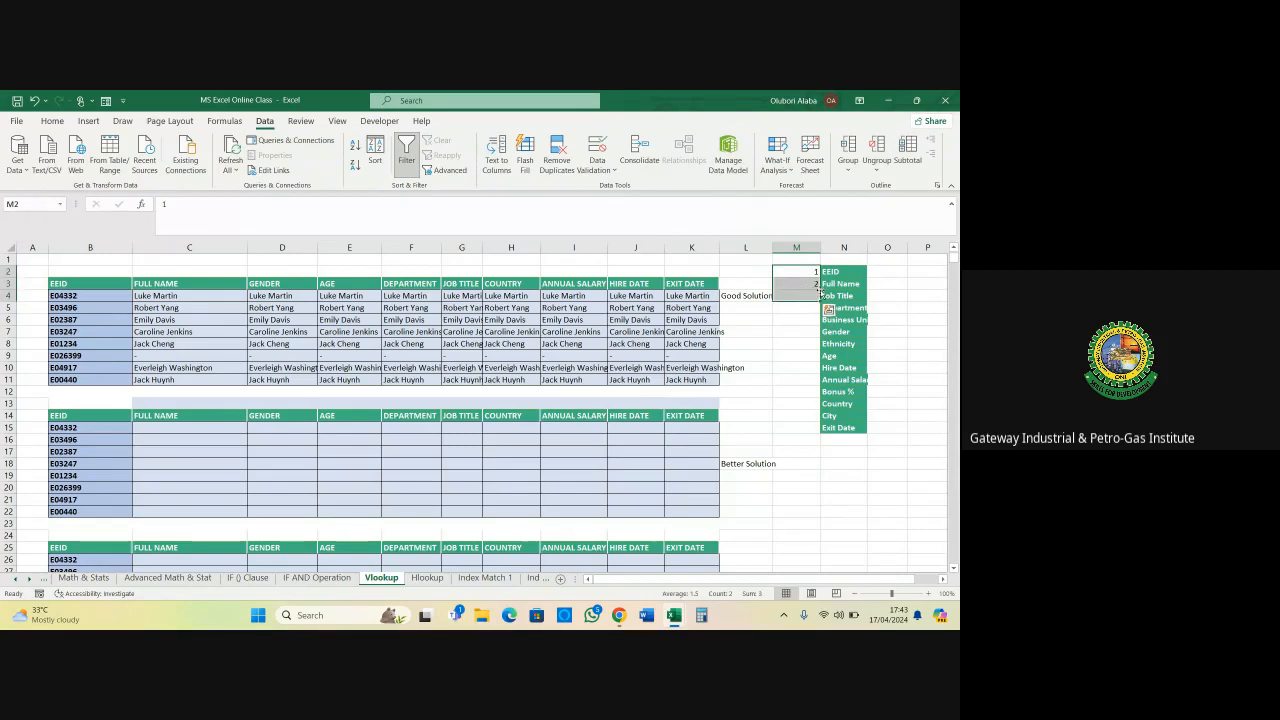
pyautogui.moveTo(803, 275); pyautogui.dragTo(828, 428)
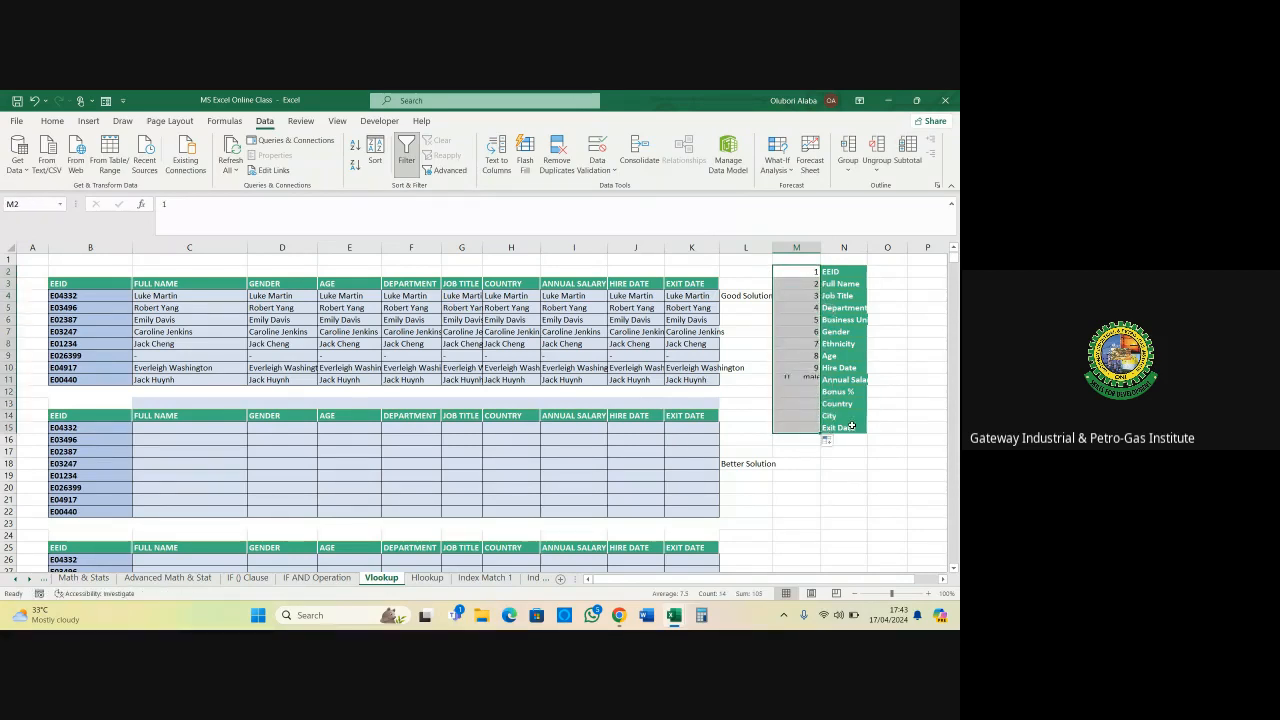
pyautogui.click(915, 389)
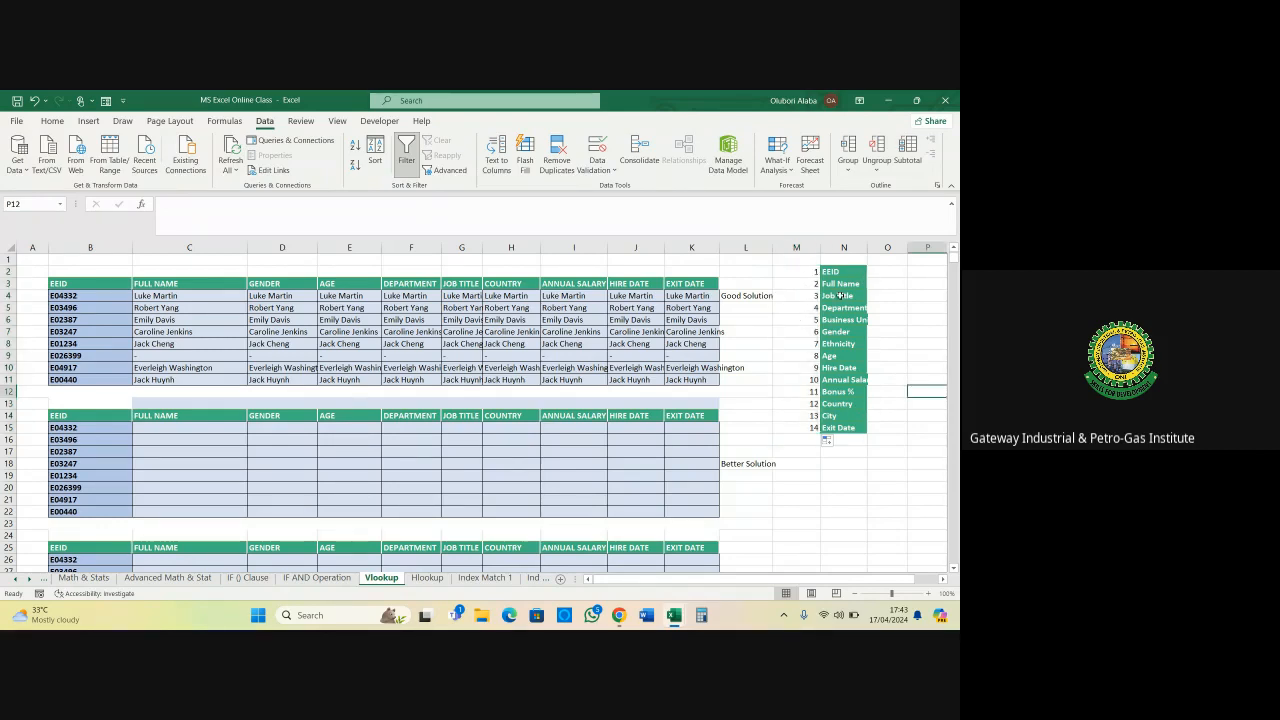
# Find Gender's number in the header list and set the VLOOKUP column index in D4 to 6
pyautogui.click(268, 283)
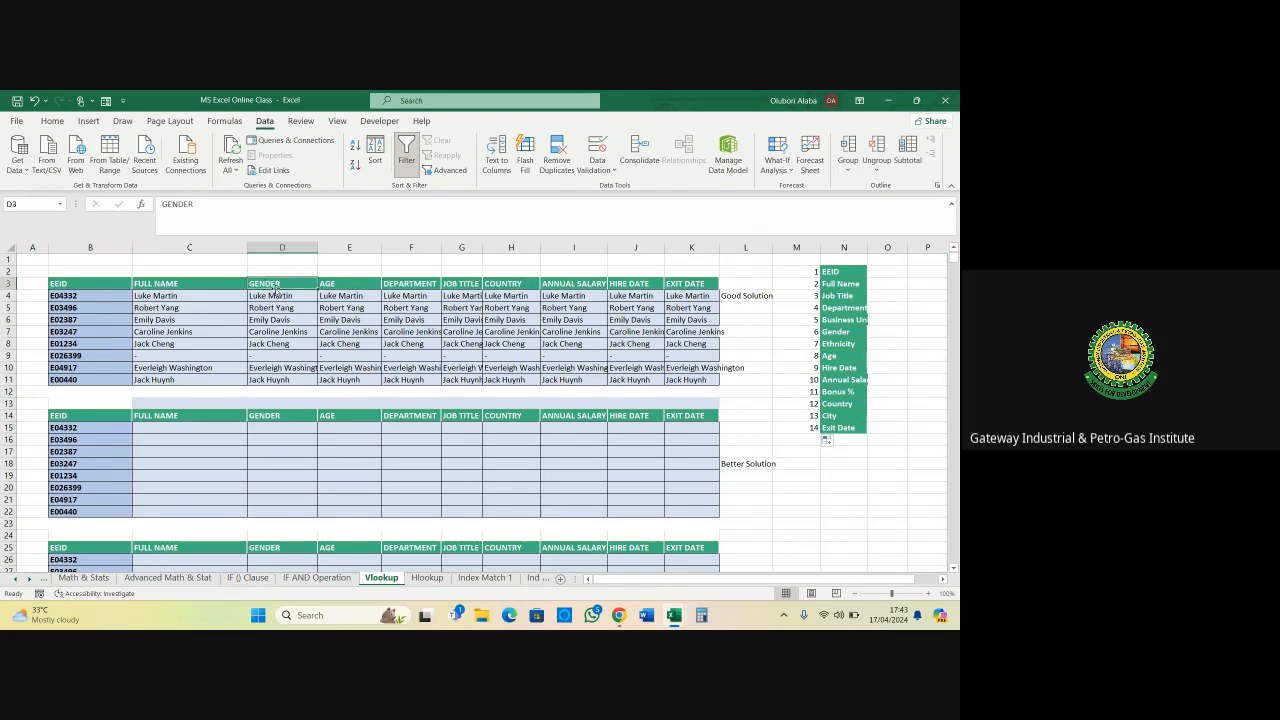
pyautogui.click(262, 296)
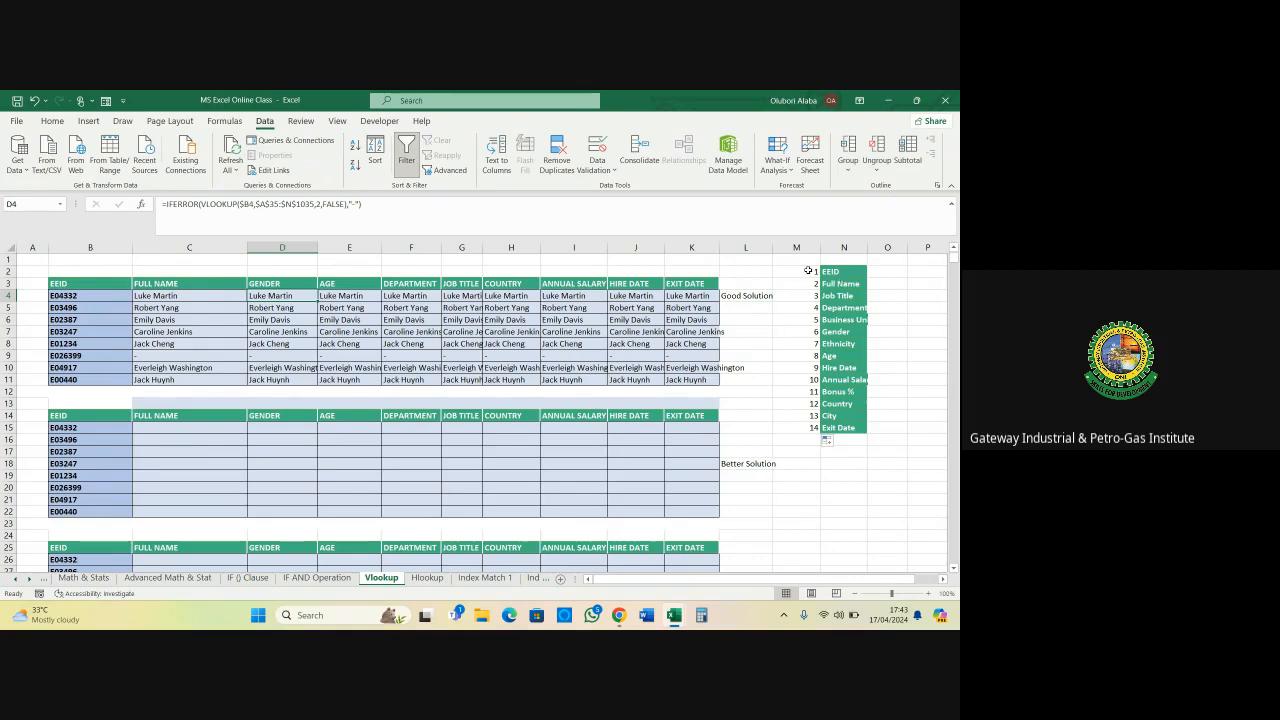
pyautogui.moveTo(808, 270); pyautogui.dragTo(869, 435)
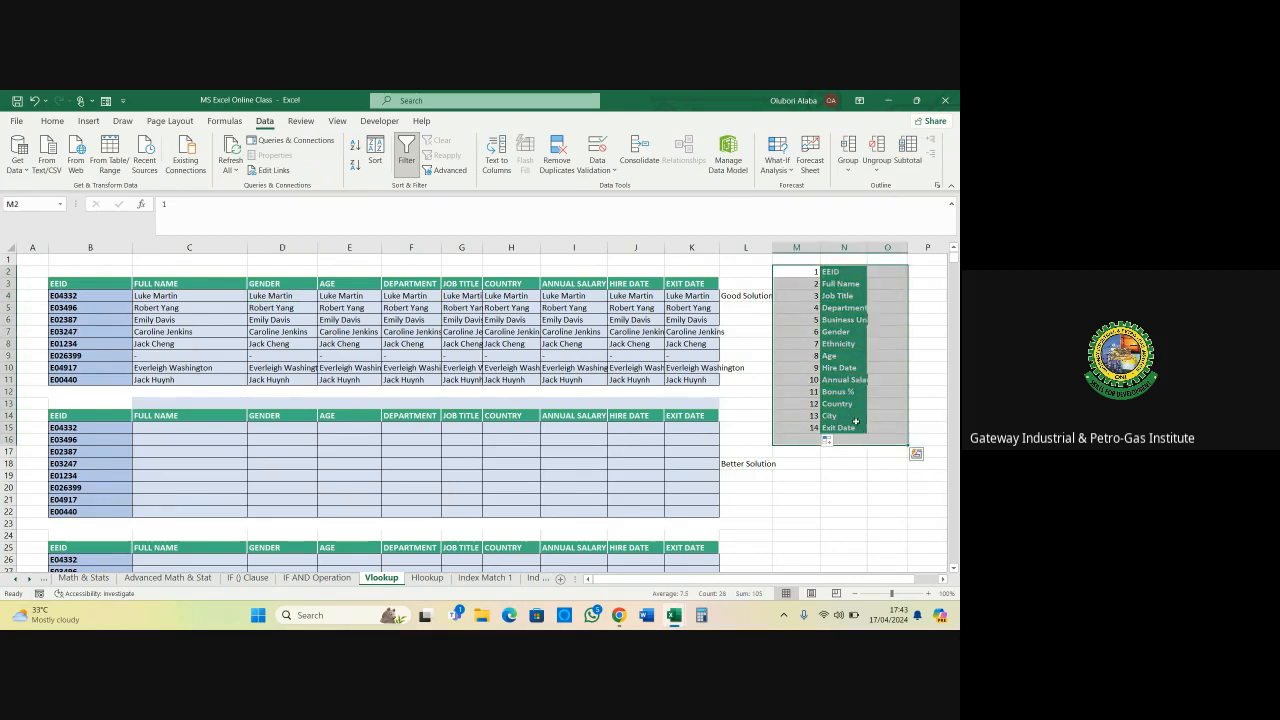
pyautogui.click(748, 378)
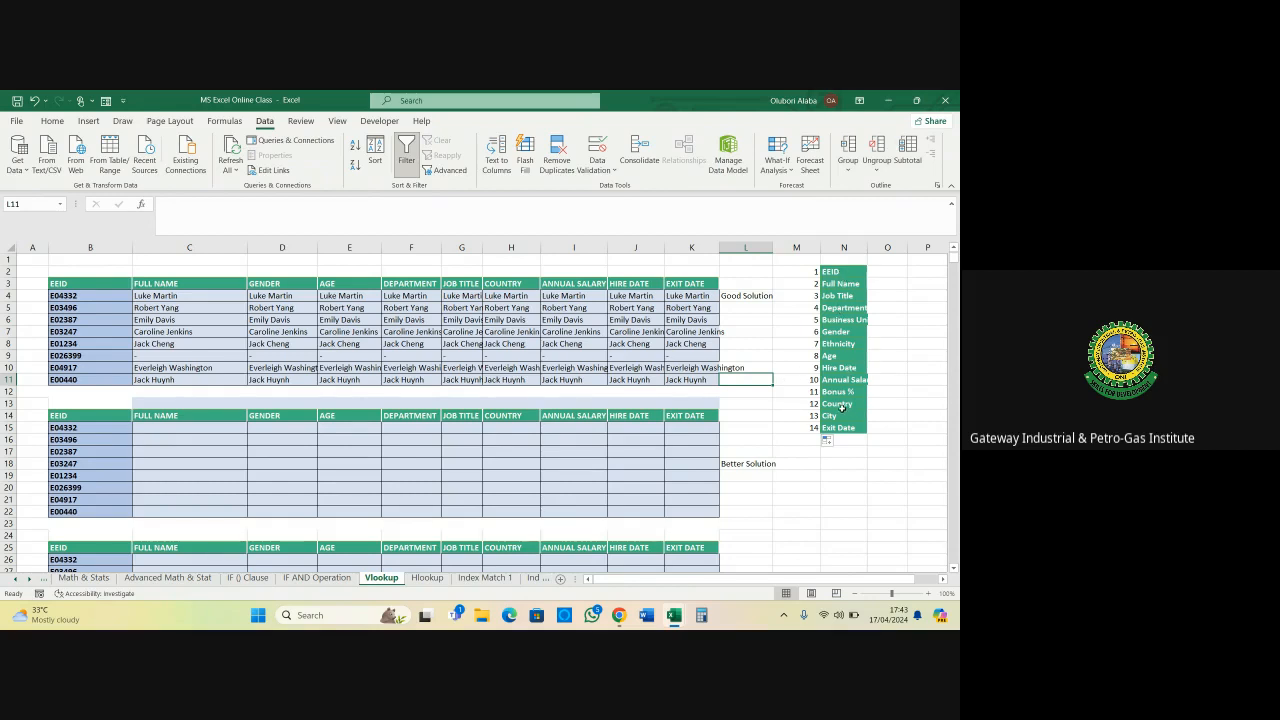
pyautogui.click(836, 332)
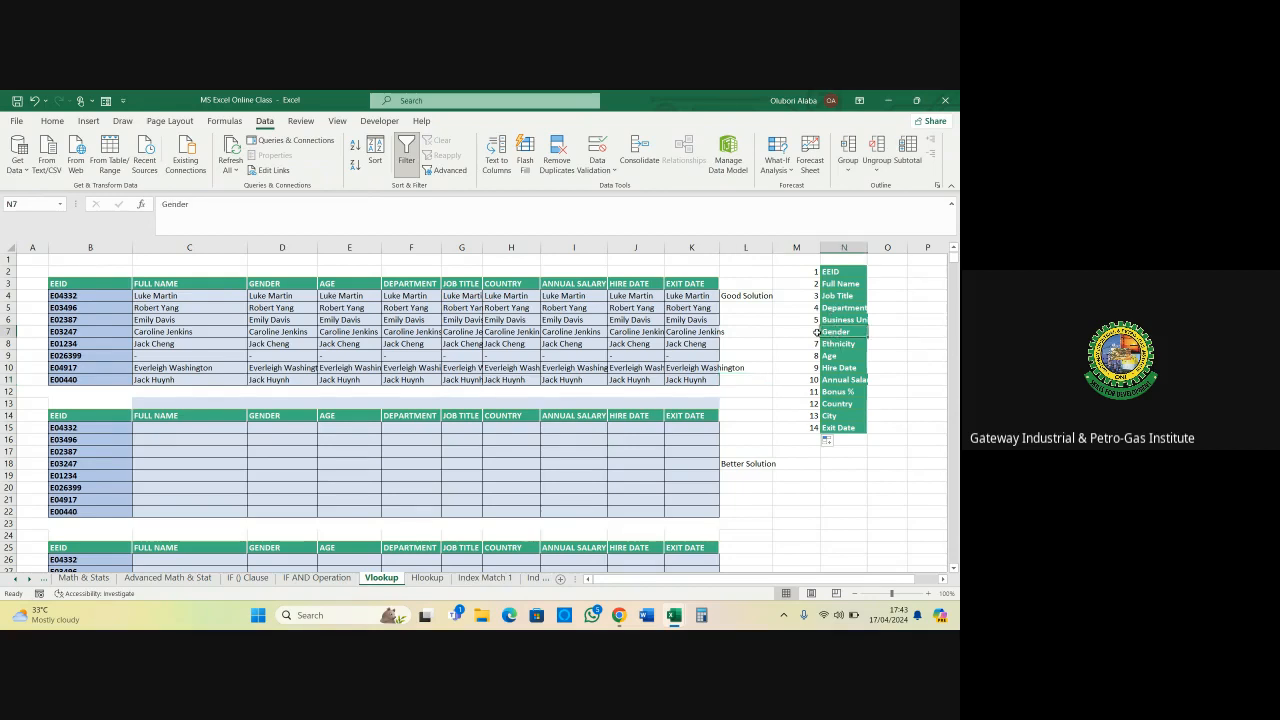
pyautogui.click(270, 296)
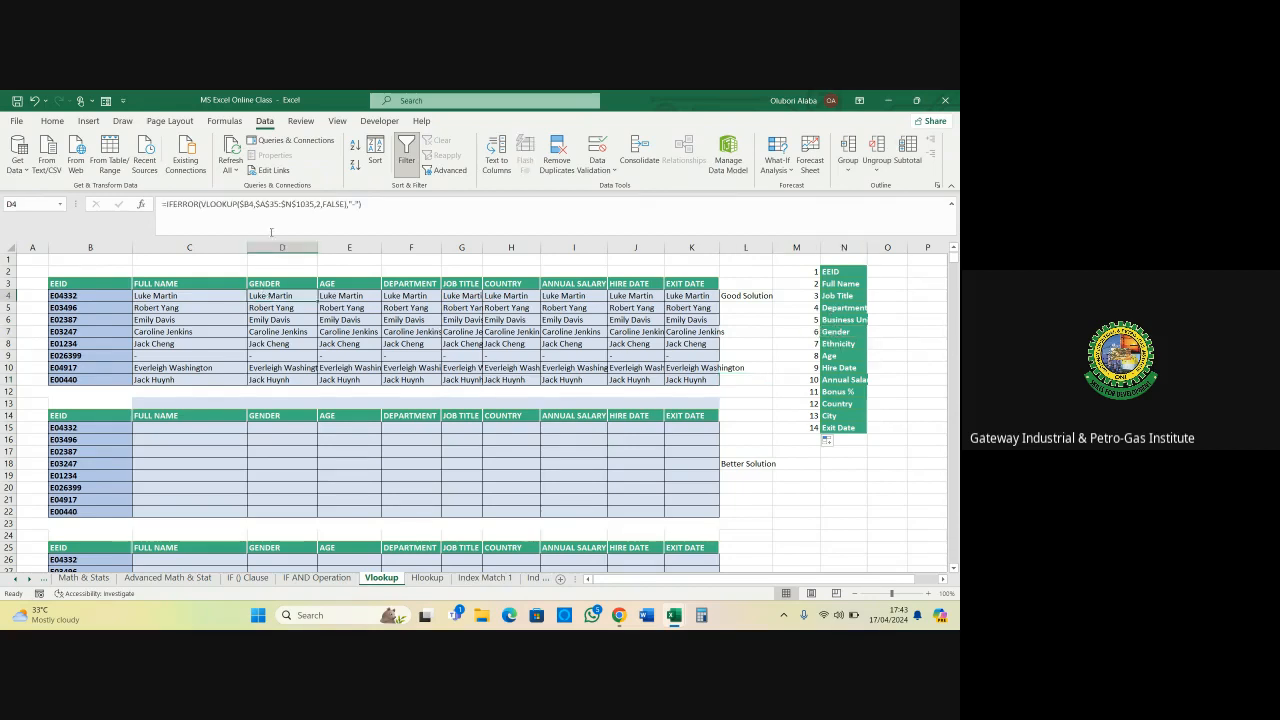
pyautogui.click(321, 203)
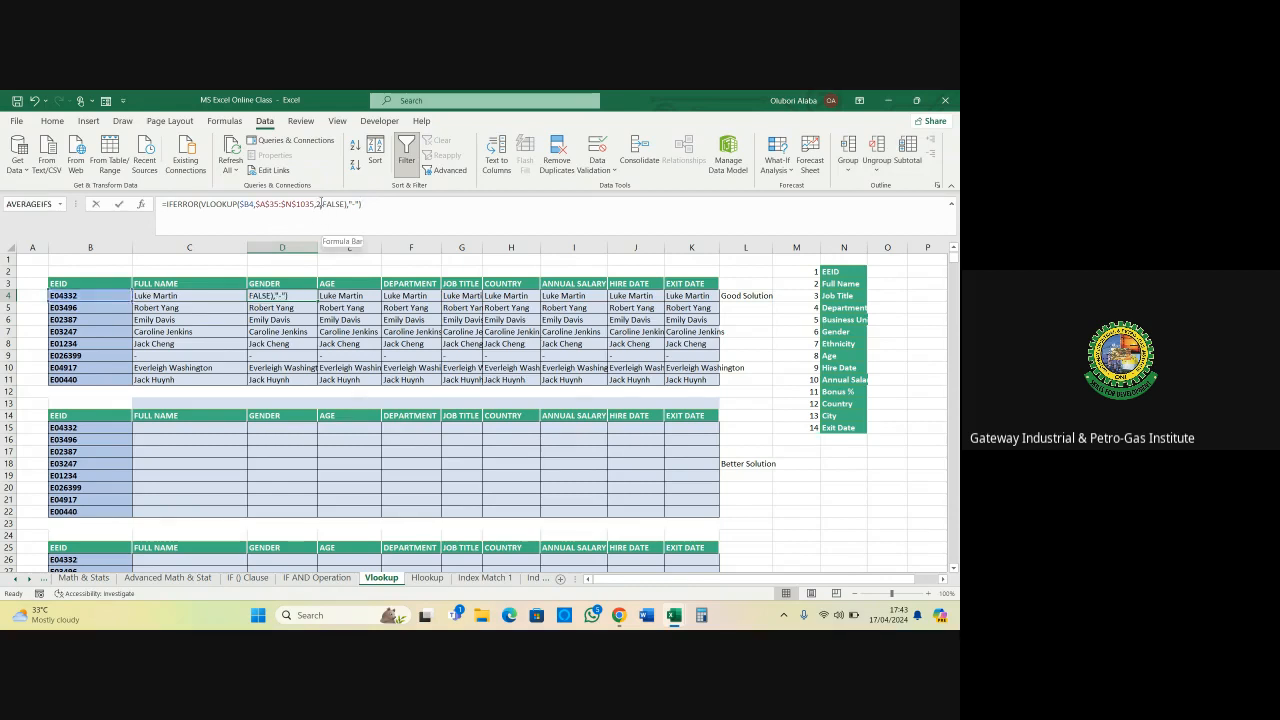
pyautogui.press('BackSpace')
pyautogui.write('6')
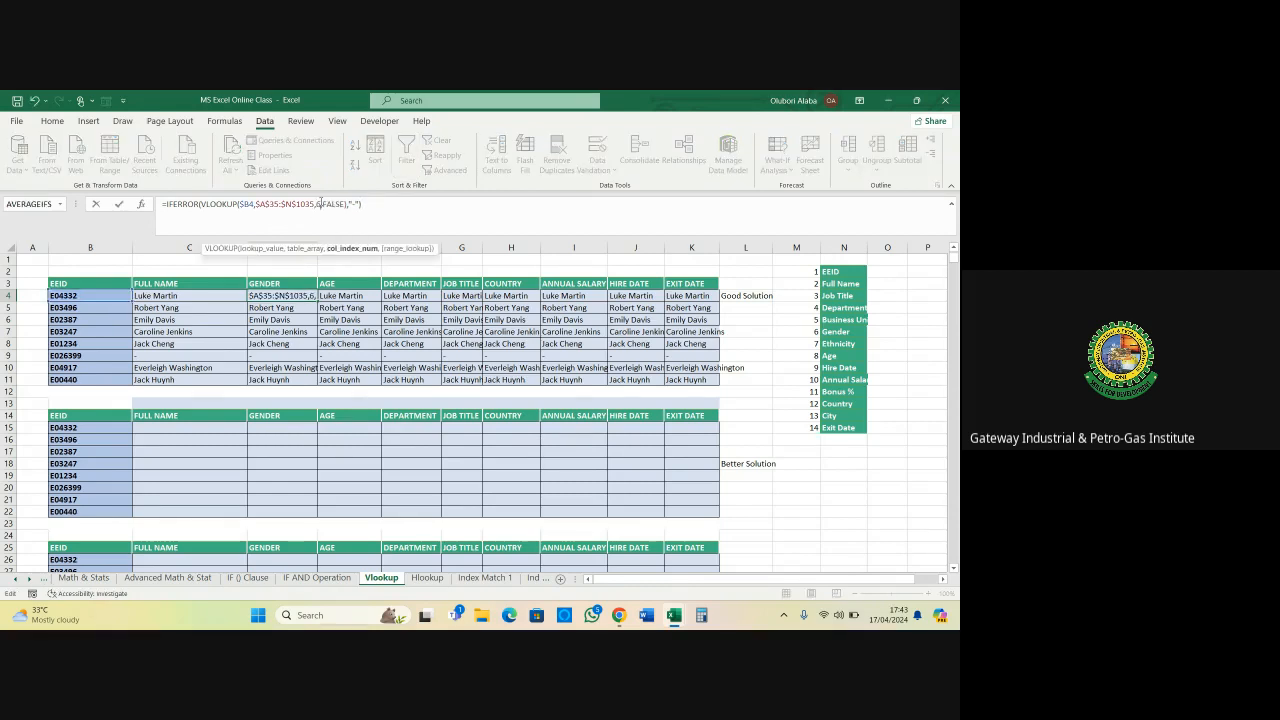
pyautogui.press('Return')
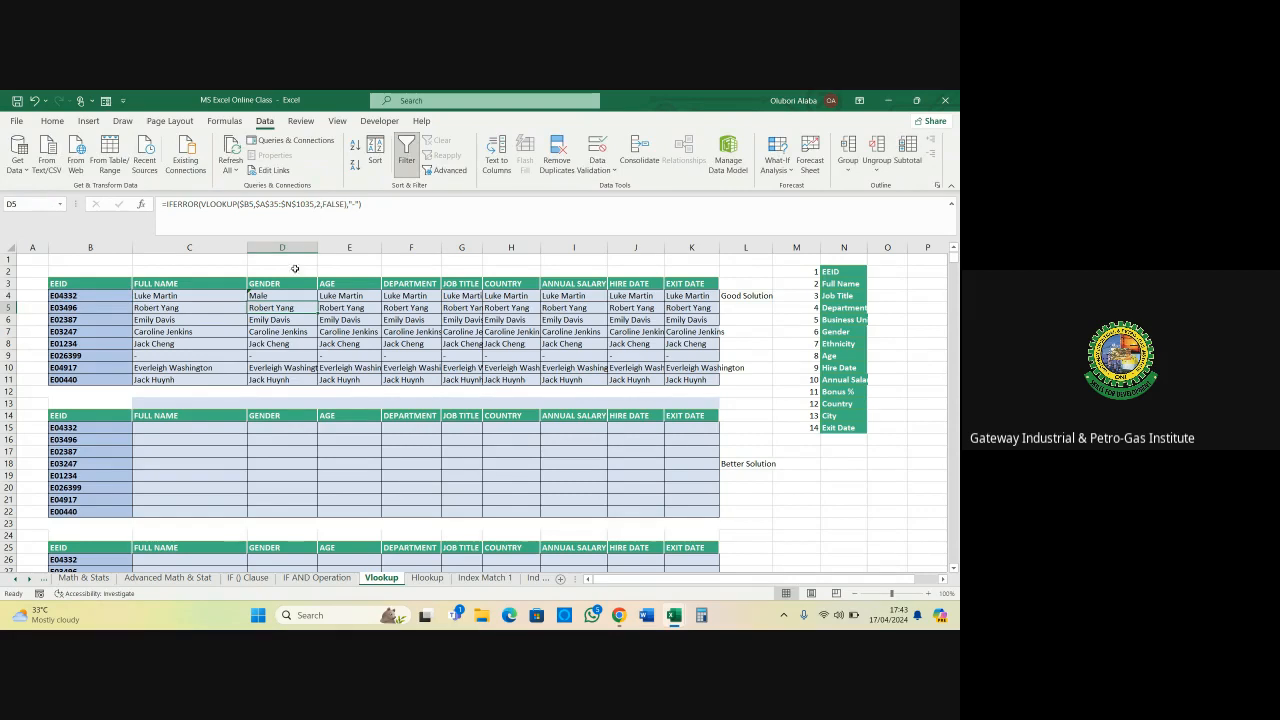
pyautogui.click(284, 296)
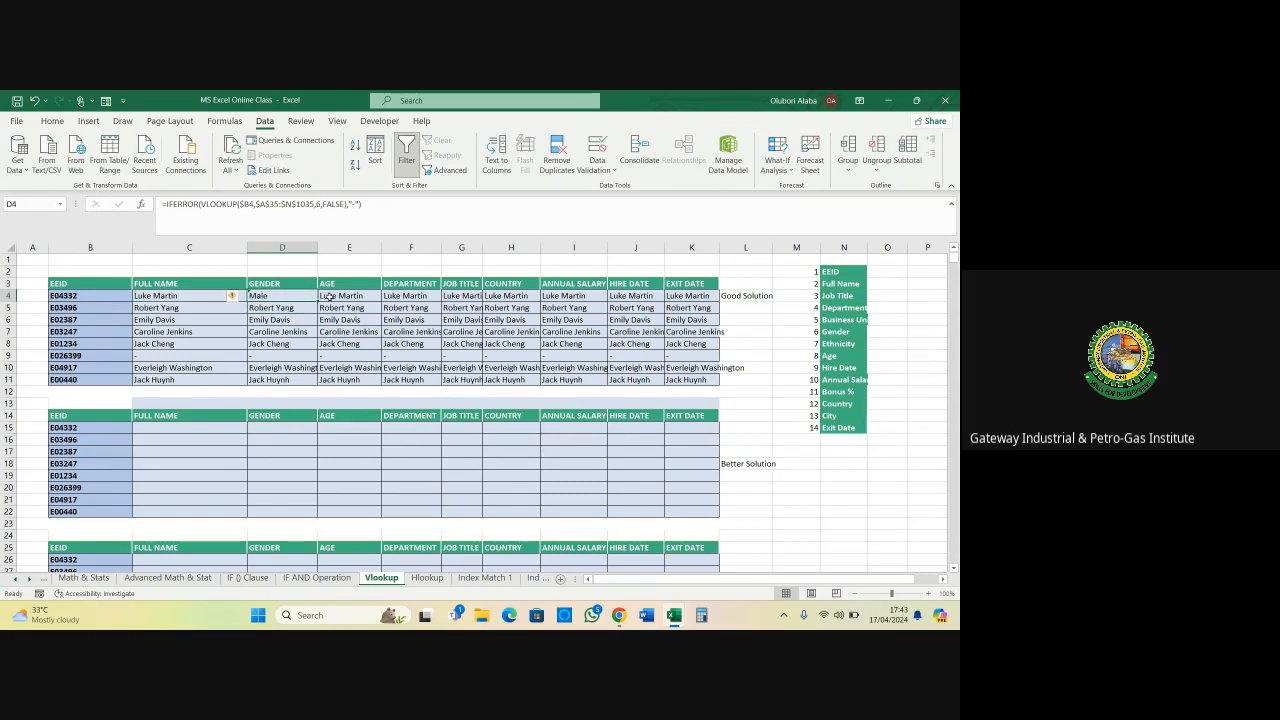
# Find Age's number in the header list and set the VLOOKUP column index in E4 to 8
pyautogui.click(329, 297)
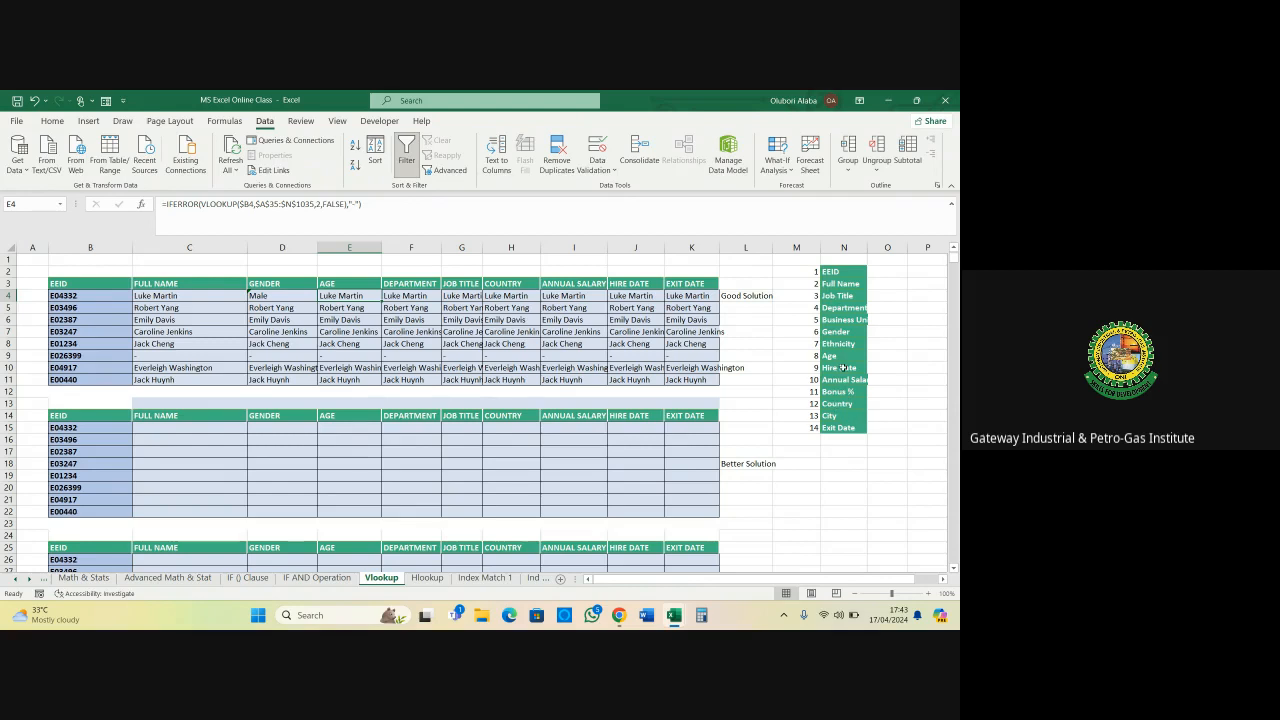
pyautogui.click(812, 358)
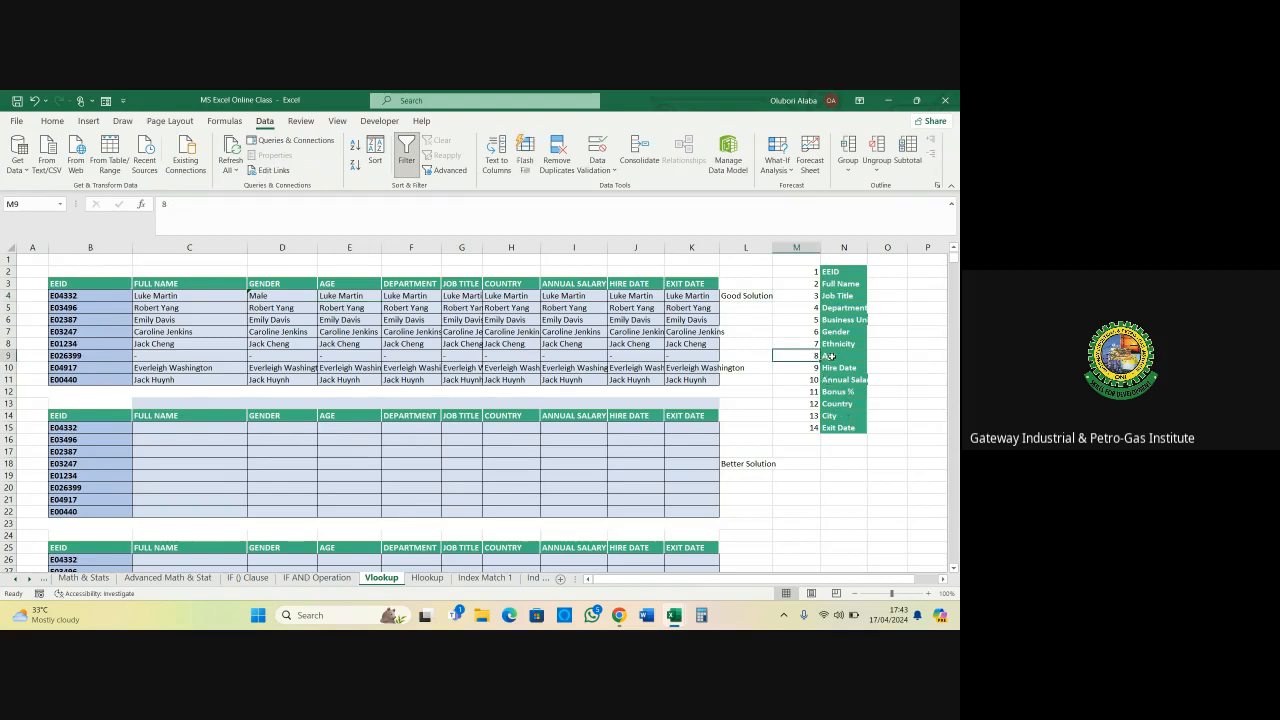
pyautogui.click(830, 358)
pyautogui.click(809, 359)
pyautogui.click(829, 360)
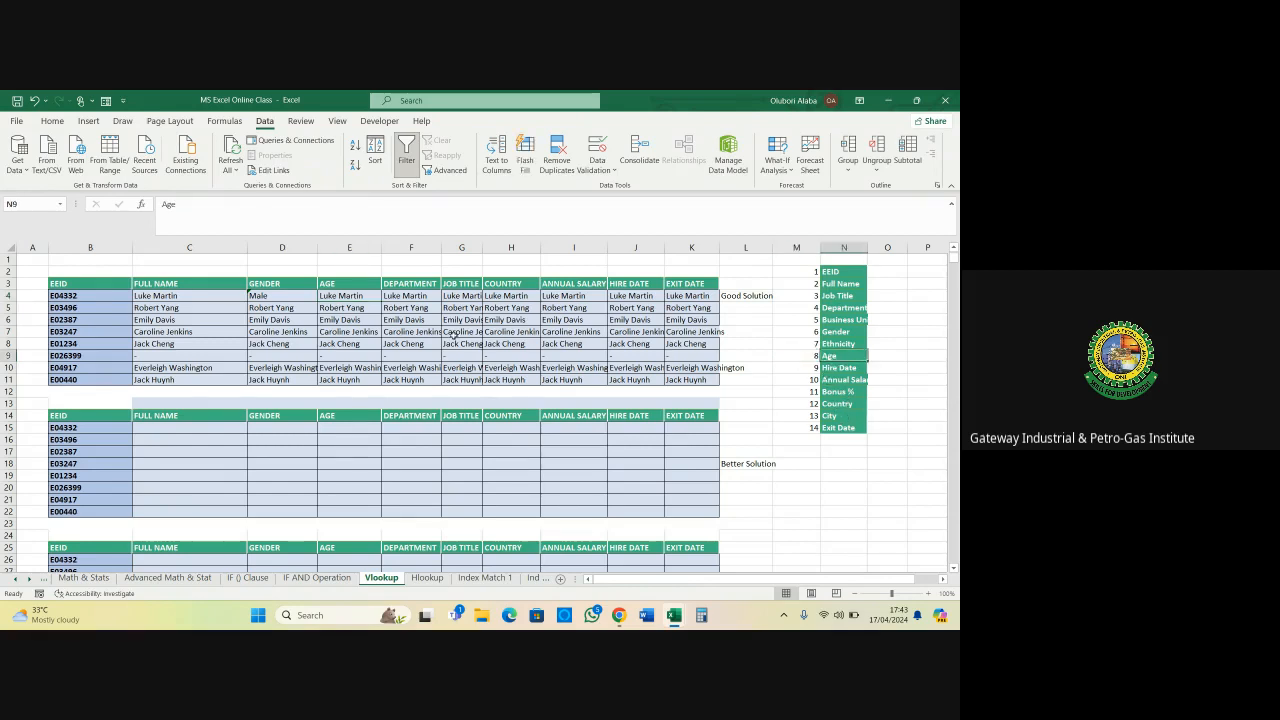
pyautogui.click(356, 298)
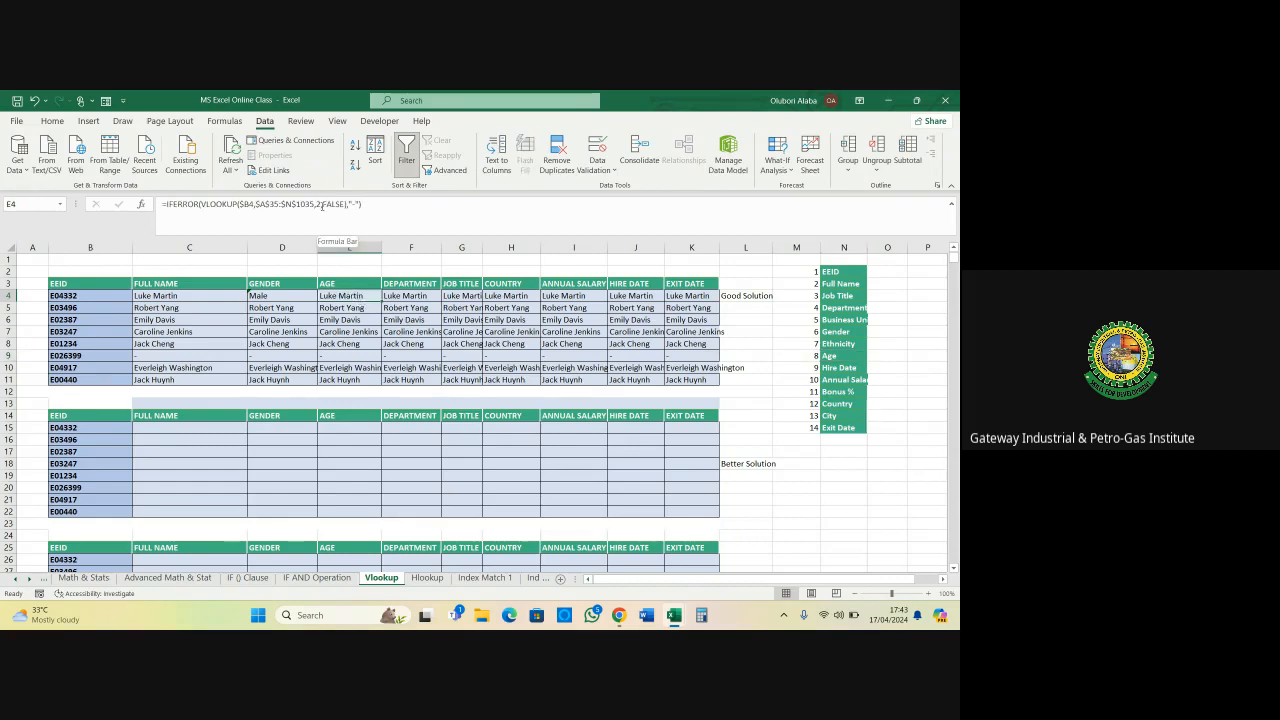
pyautogui.click(322, 205)
pyautogui.press('Delete')
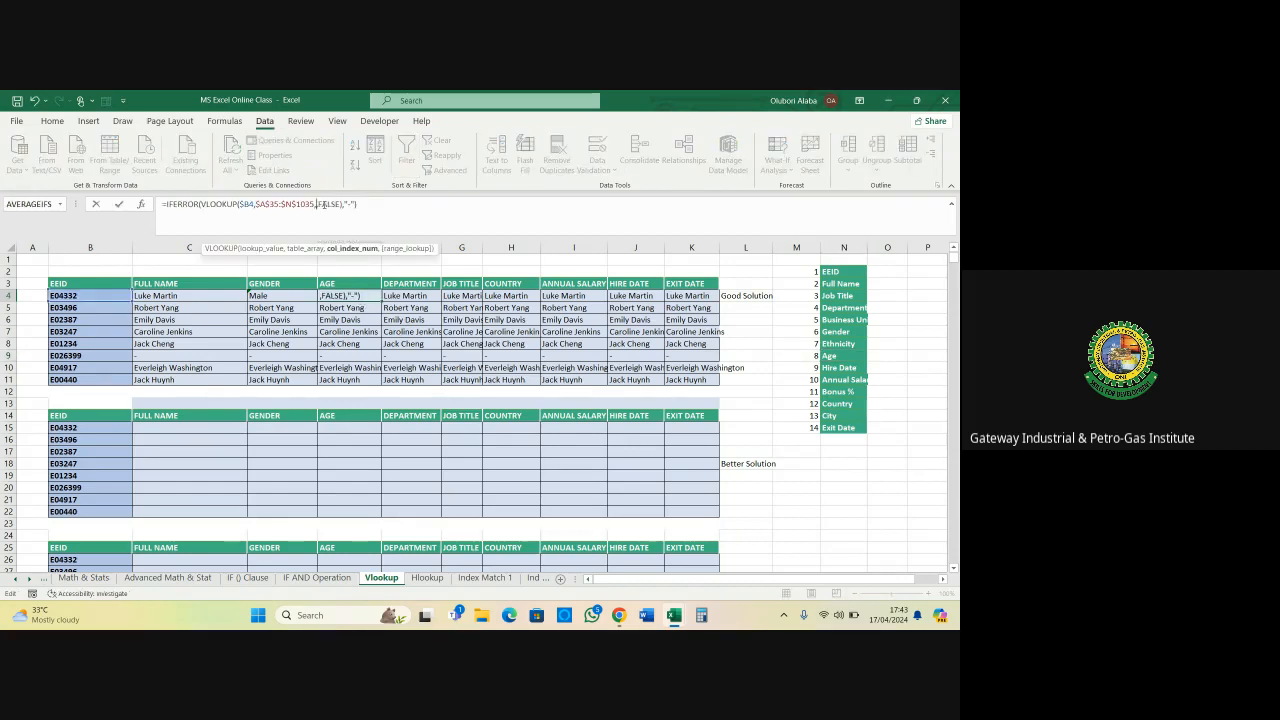
pyautogui.write('8')
pyautogui.press('Return')
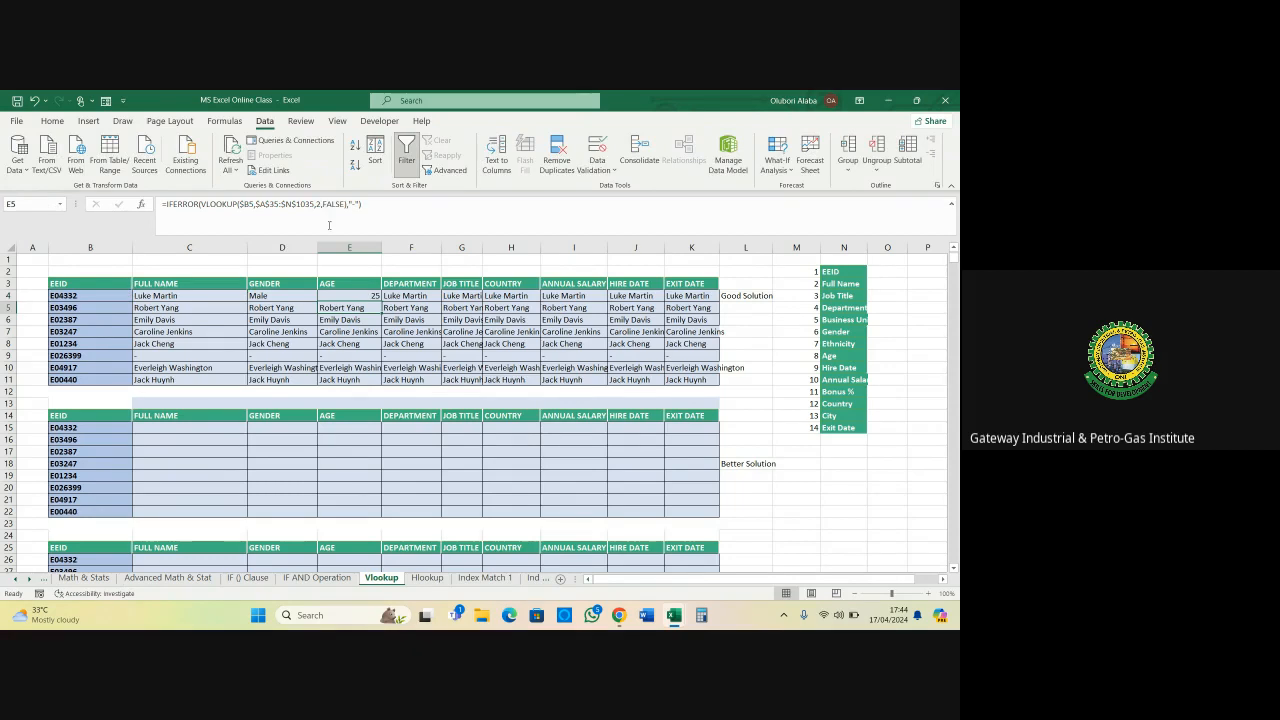
# Set the VLOOKUP column index for Department in F4 to 4
pyautogui.click(356, 293)
pyautogui.click(397, 292)
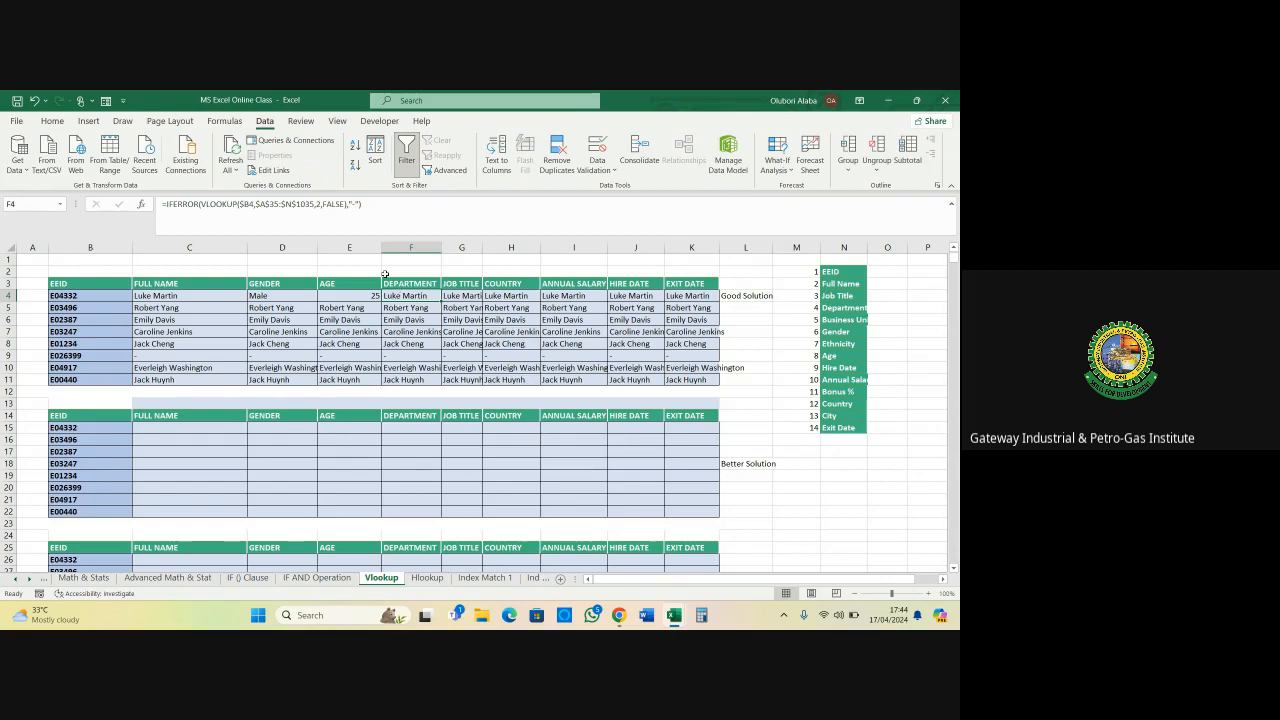
pyautogui.click(321, 203)
pyautogui.press('BackSpace')
pyautogui.write('4')
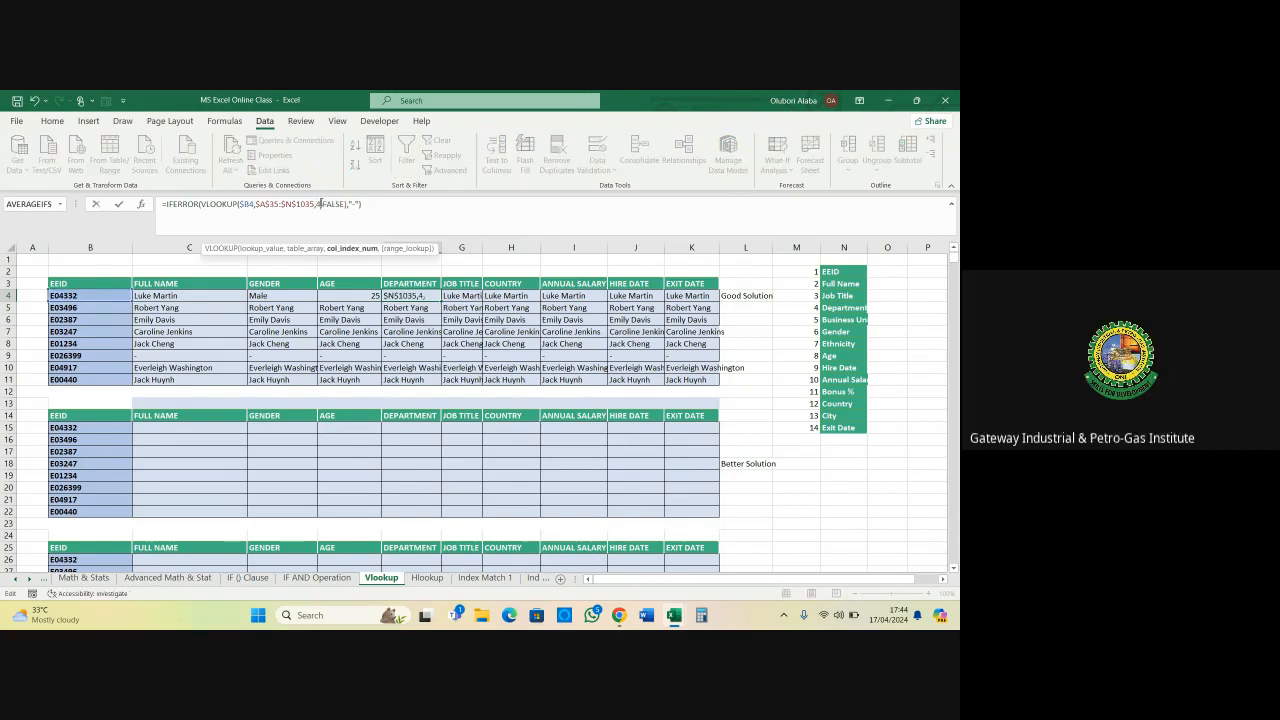
pyautogui.press('Return')
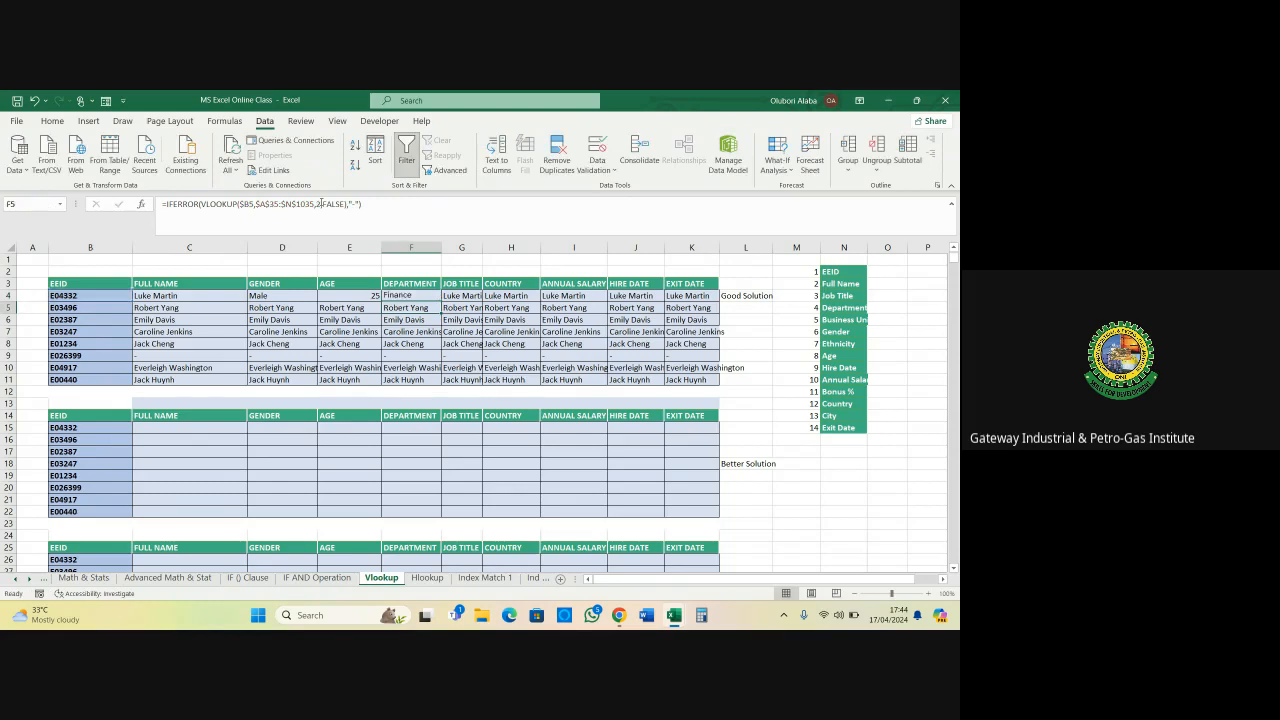
# Set the VLOOKUP column index for Job Title in G4 to 3
pyautogui.click(466, 296)
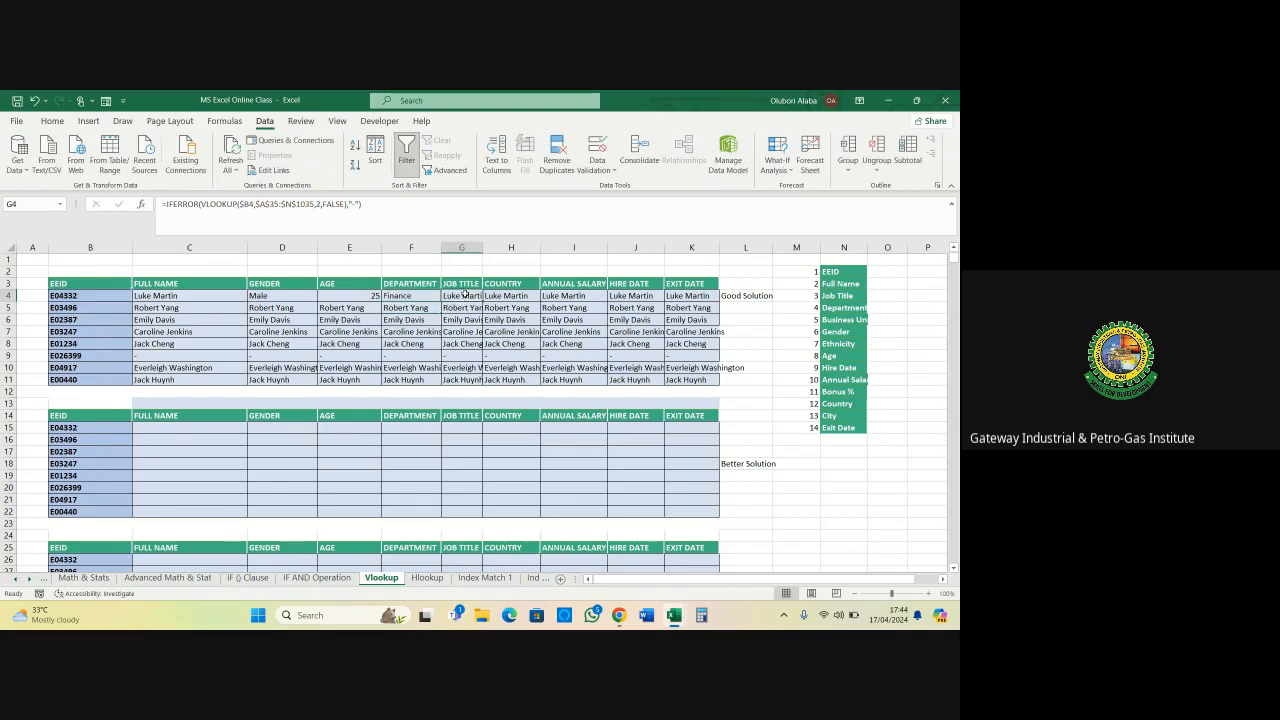
pyautogui.click(320, 203)
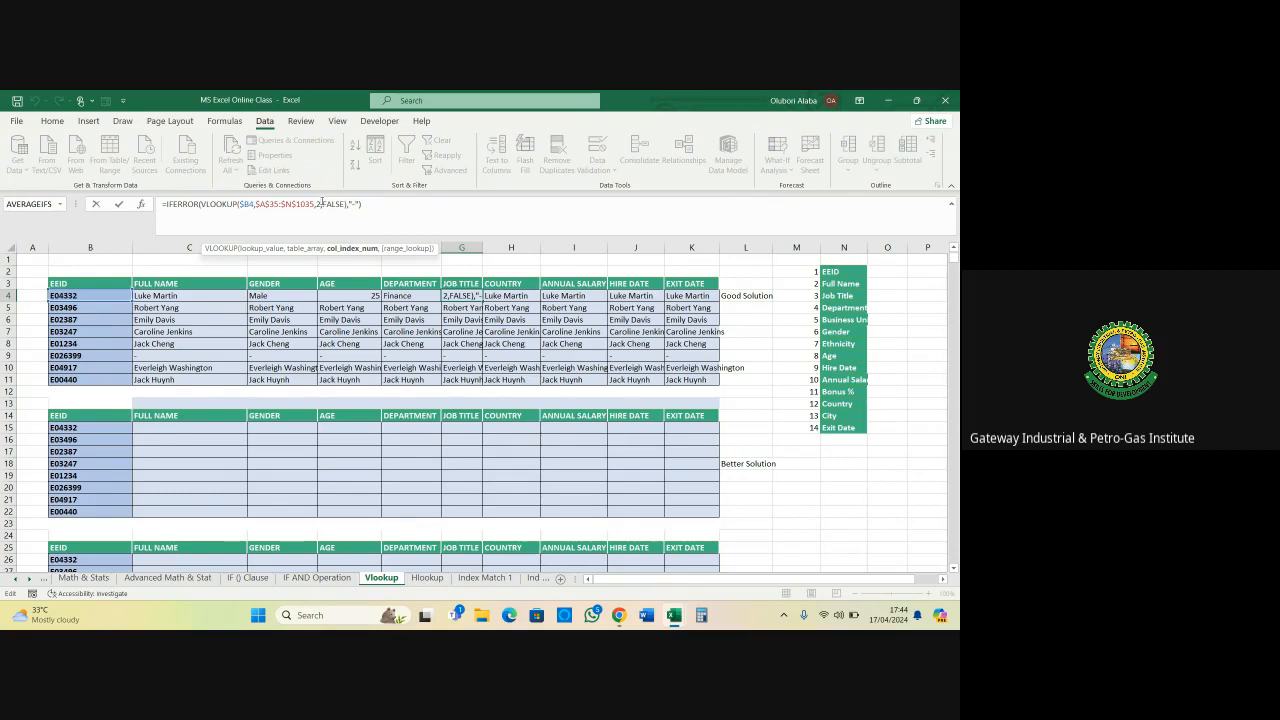
pyautogui.press('BackSpace')
pyautogui.write('3')
pyautogui.press('Return')
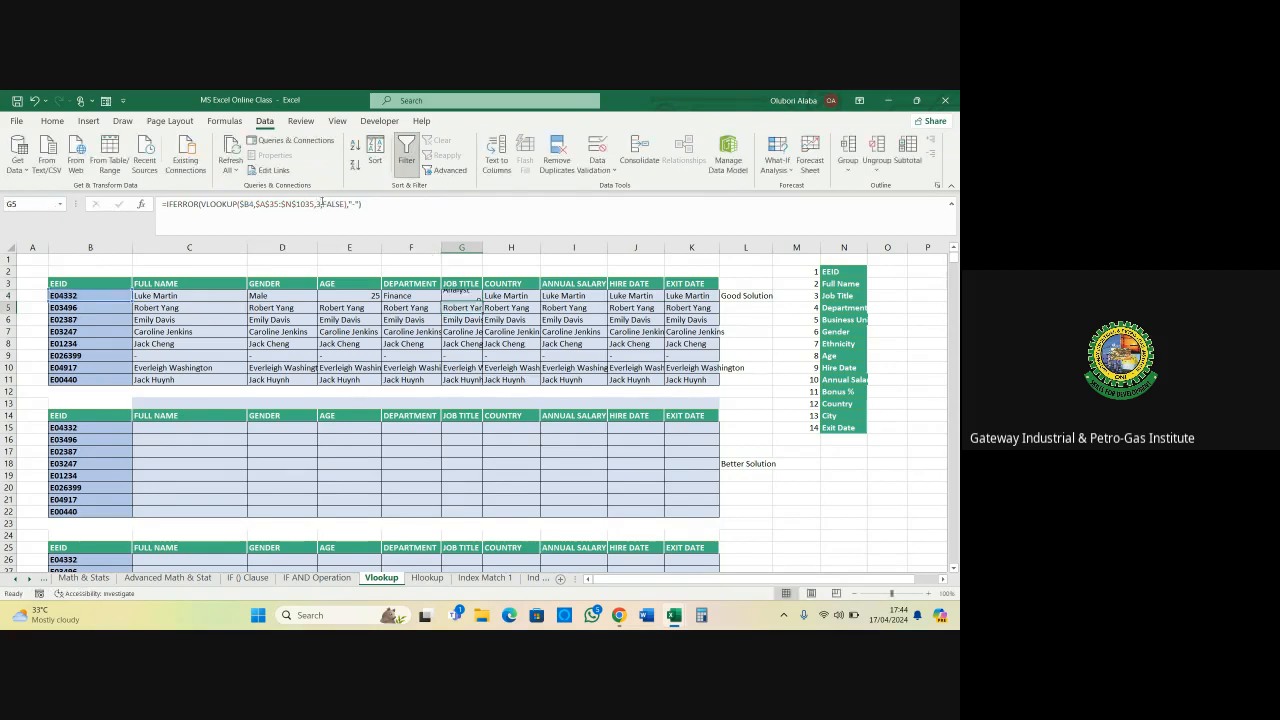
# Set the VLOOKUP column index for Country in H4 to 12
pyautogui.click(513, 298)
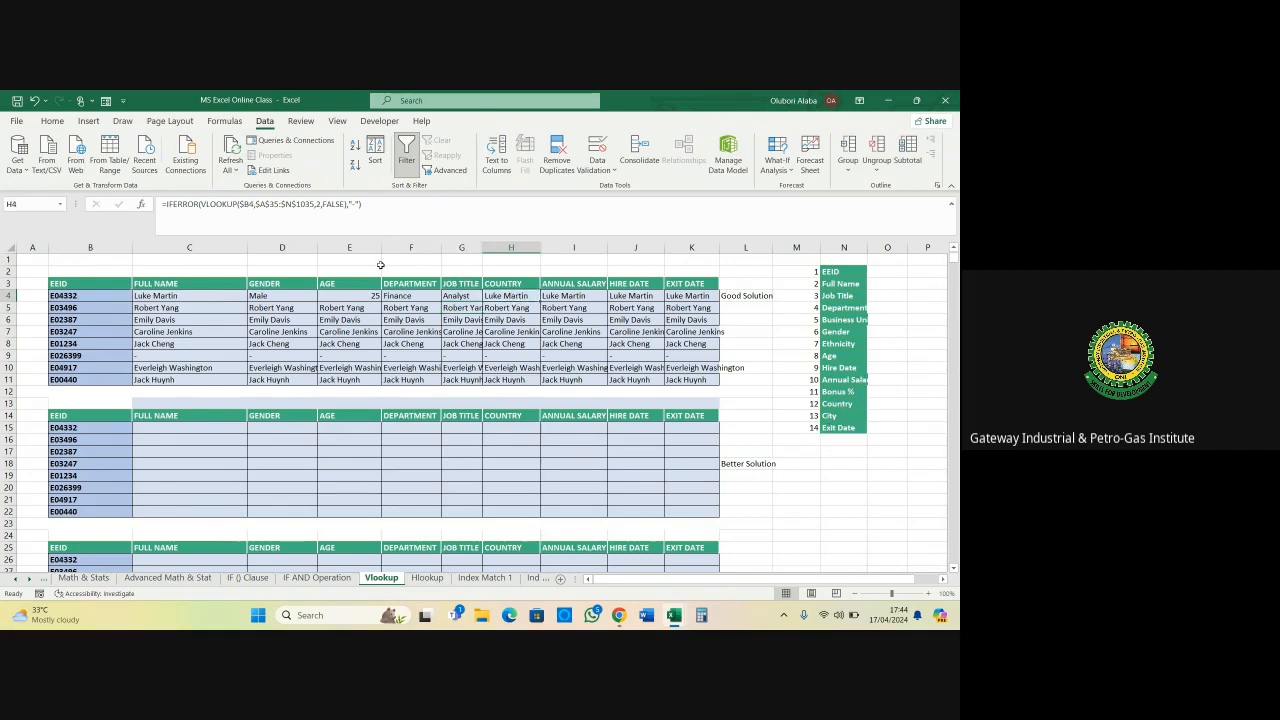
pyautogui.click(318, 203)
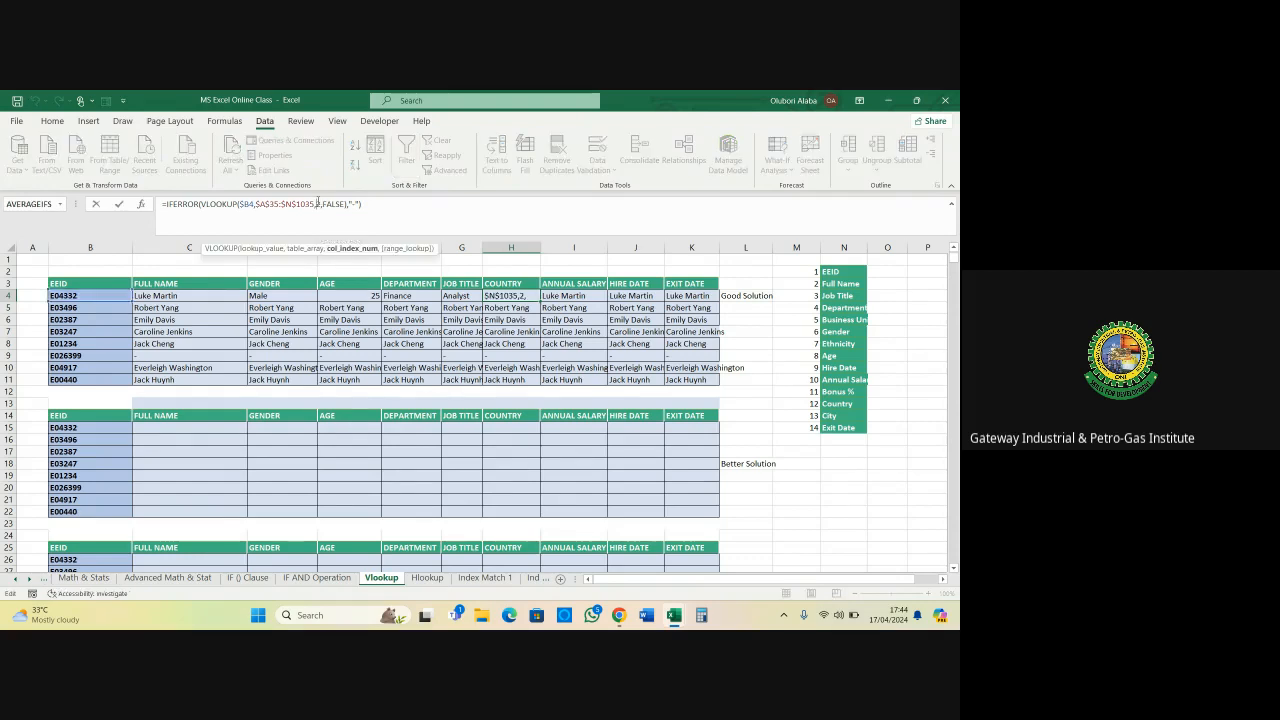
pyautogui.write('1')
pyautogui.press('Return')
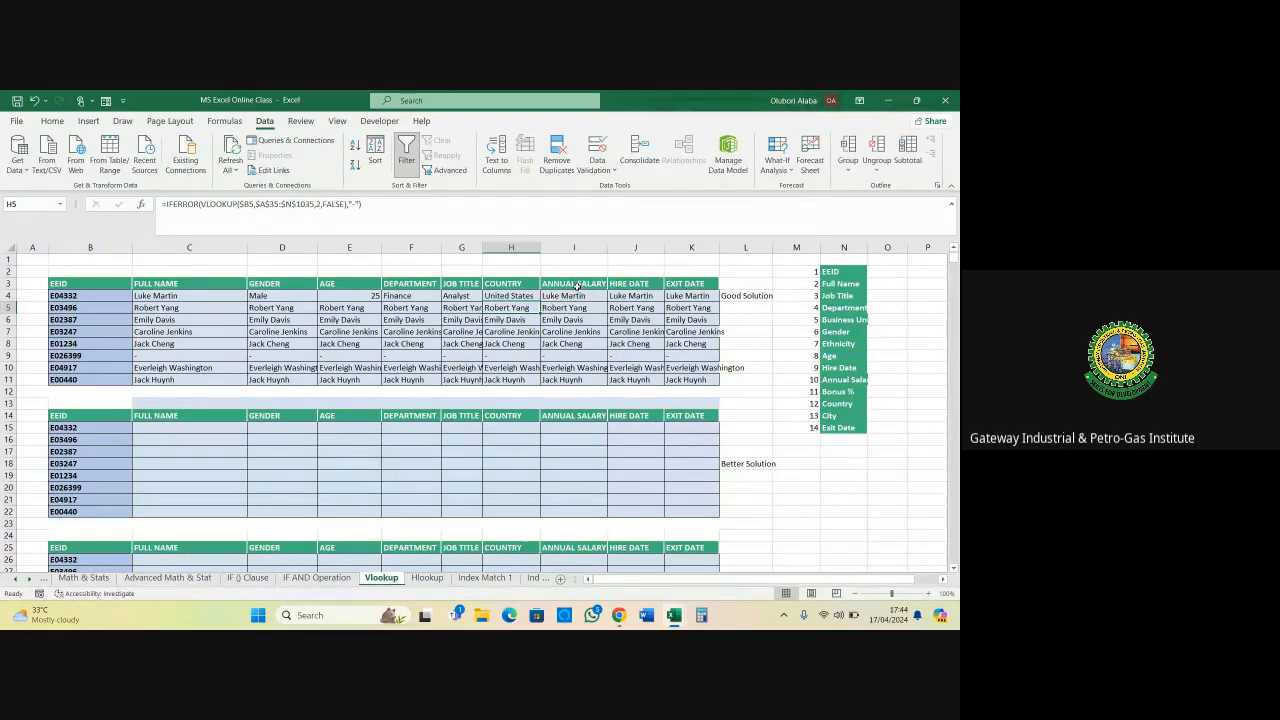
# Set the VLOOKUP column index for Annual Salary in I4 to 10
pyautogui.click(575, 295)
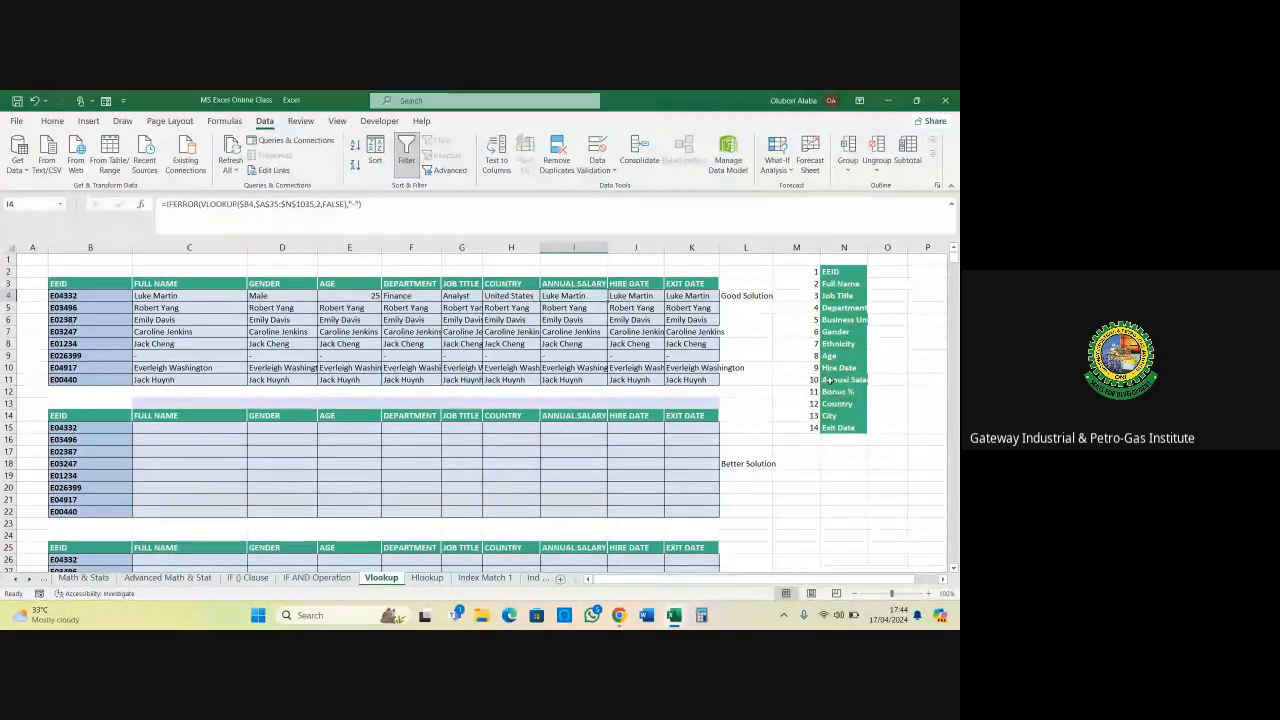
pyautogui.click(319, 204)
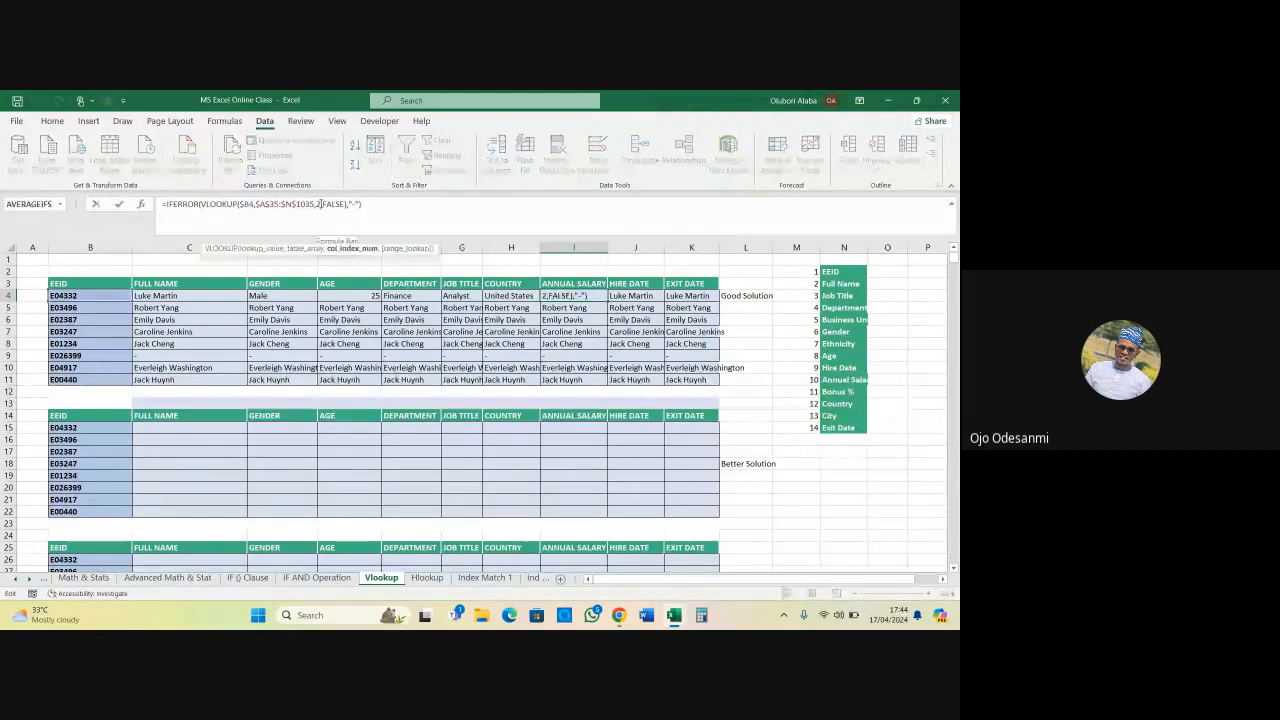
pyautogui.press('BackSpace')
pyautogui.write('10')
pyautogui.press('Return')
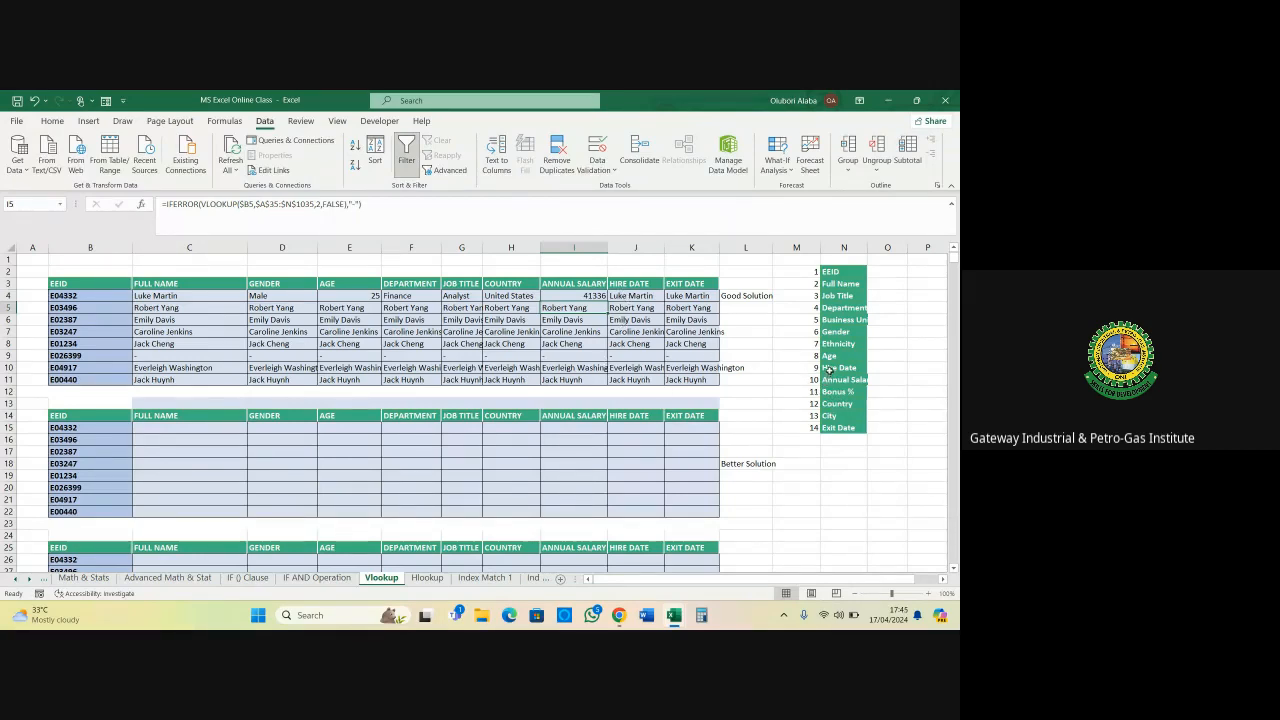
# Switch to the Google Meet call, admit the waiting participant and close the Recording pane
pyautogui.click(318, 204)
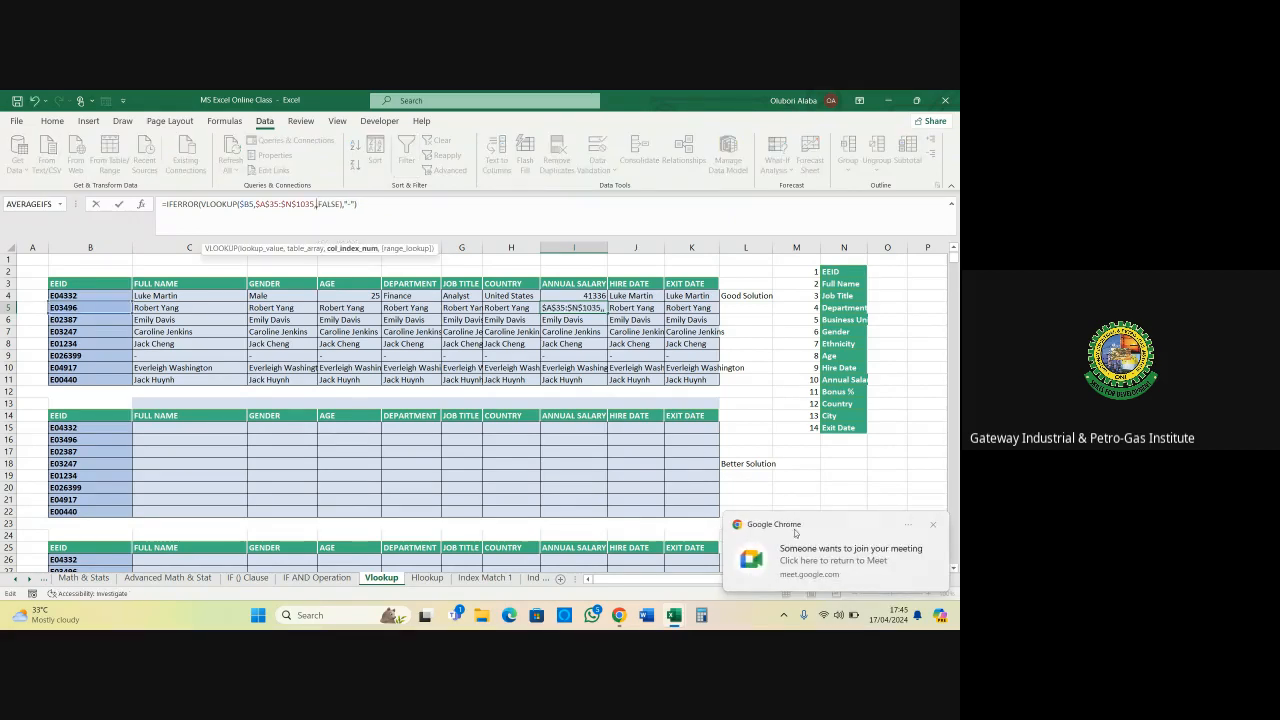
pyautogui.click(820, 556)
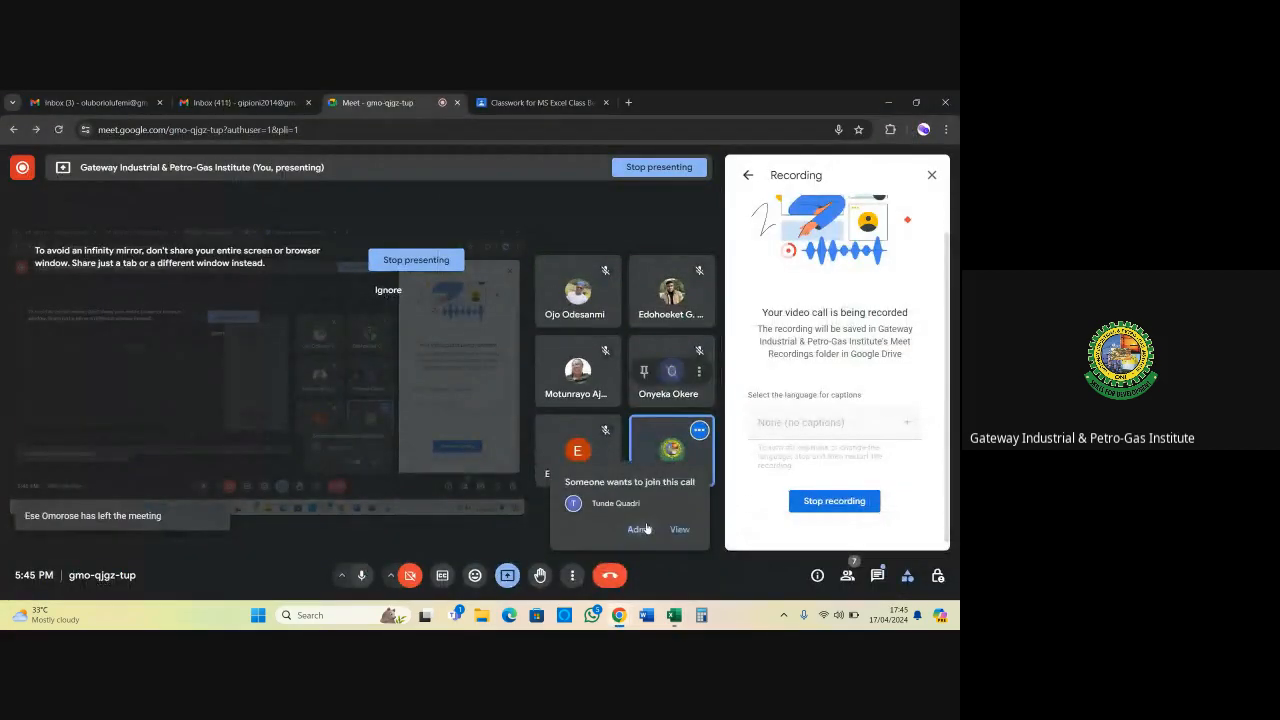
pyautogui.click(646, 529)
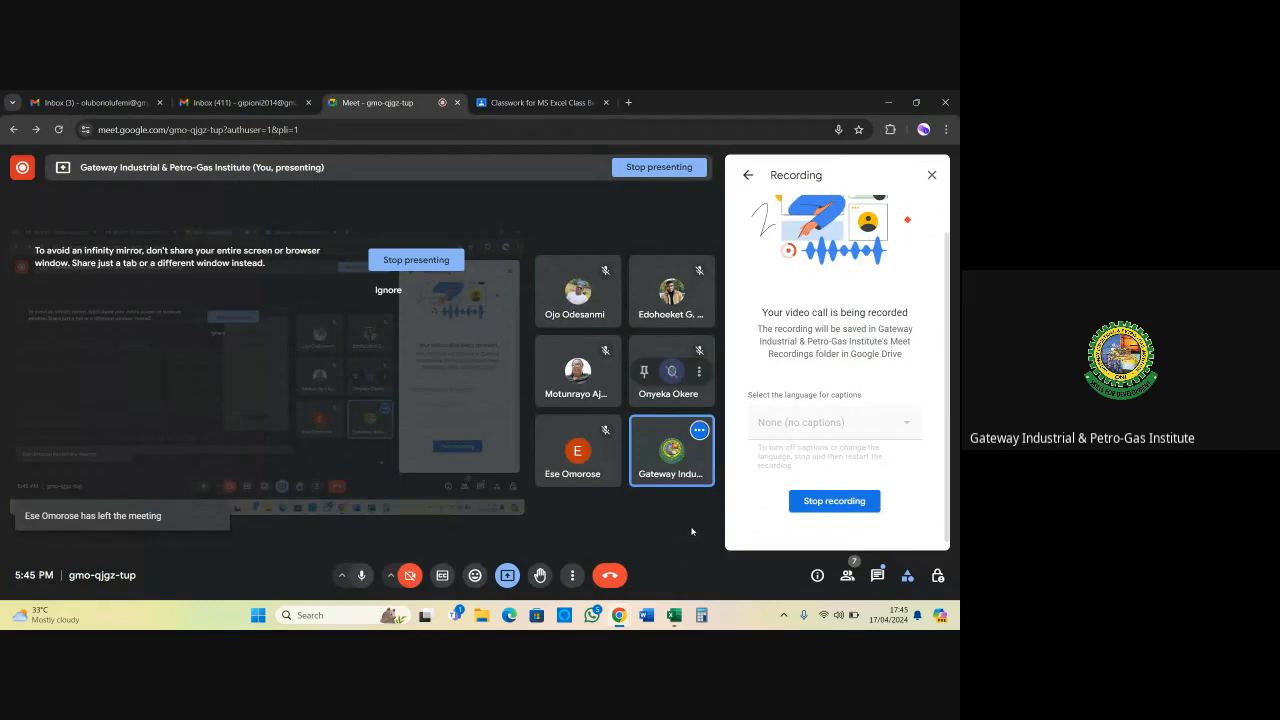
pyautogui.click(931, 175)
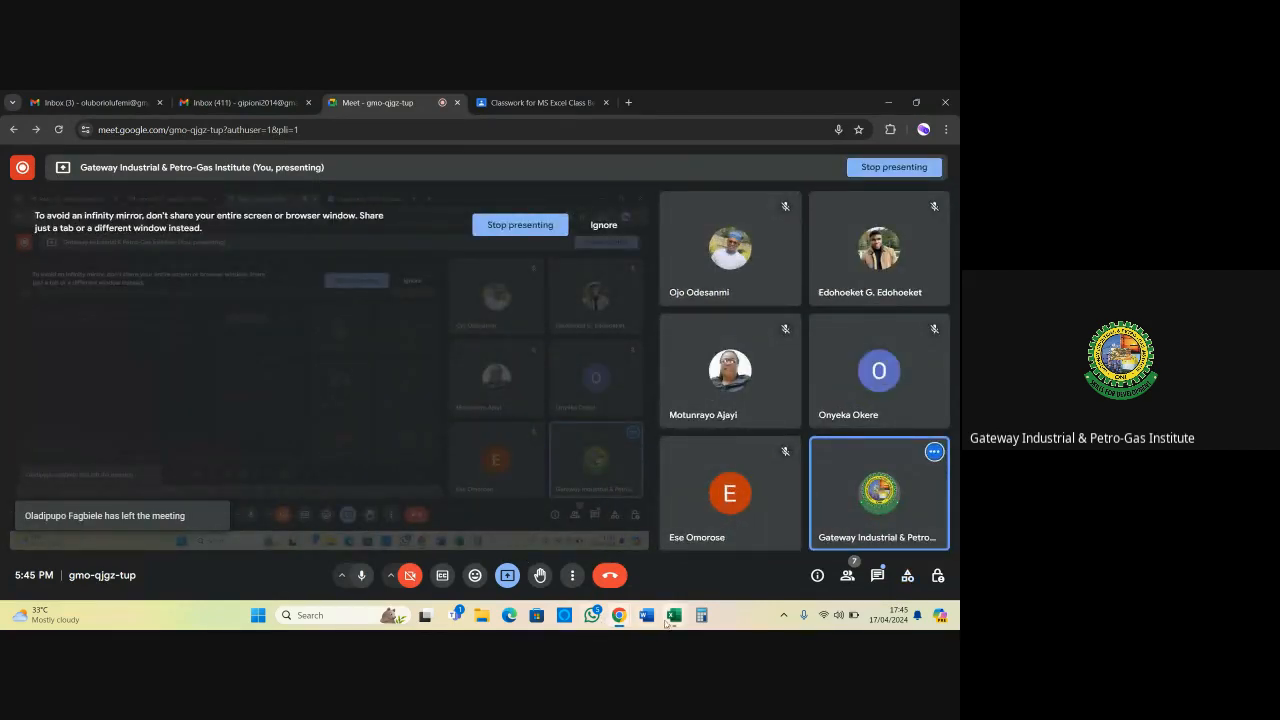
# Return to the Excel workbook and discard the unfinished edit of the formula in I5
pyautogui.moveTo(667, 622)
pyautogui.click(600, 555)
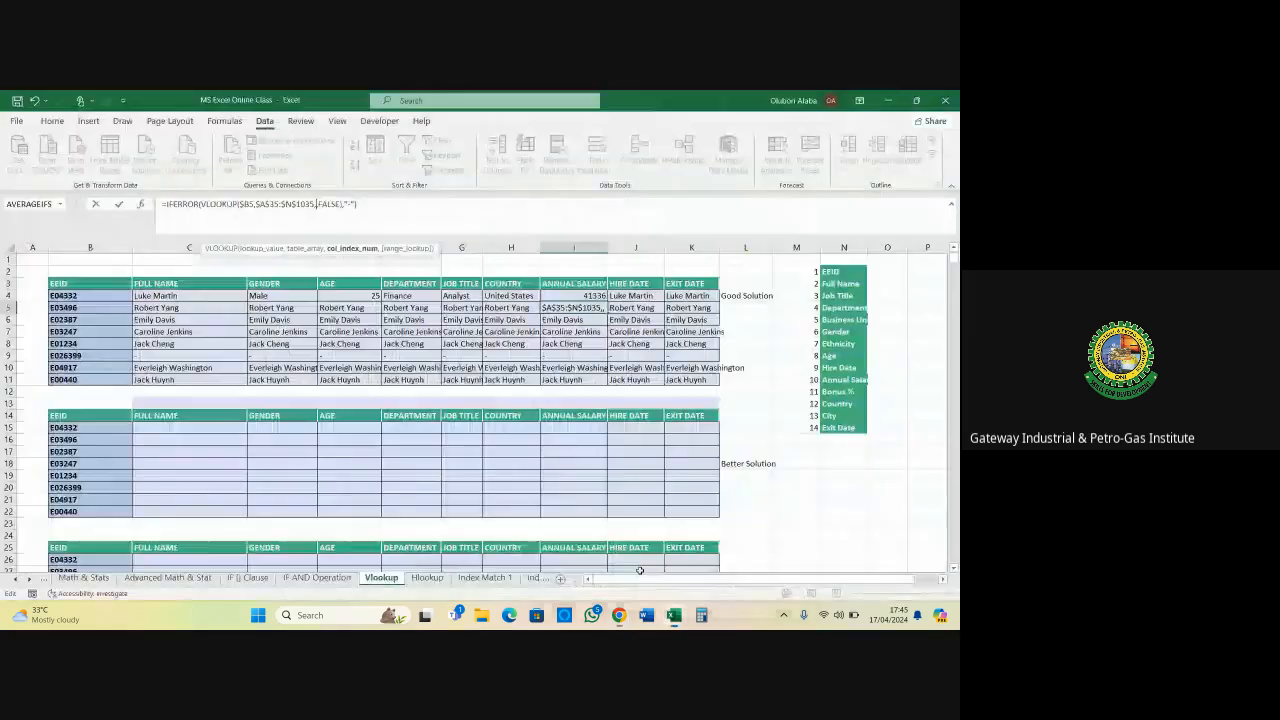
pyautogui.click(760, 427)
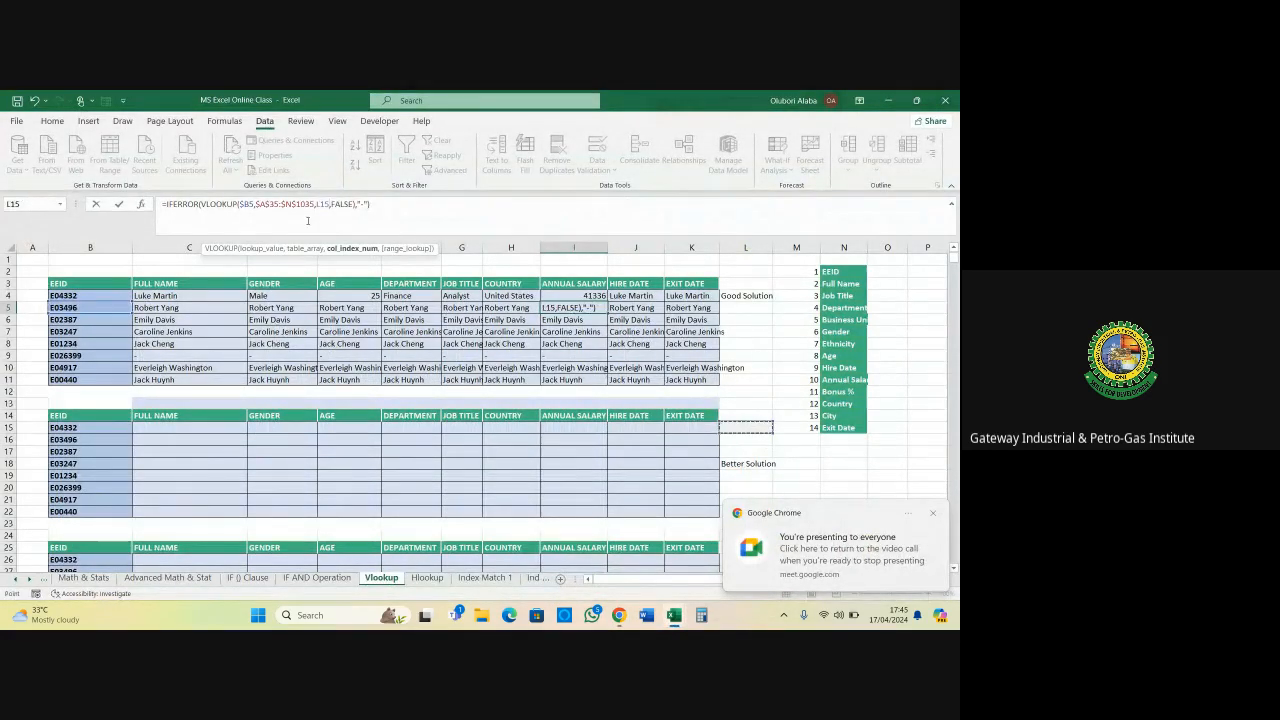
pyautogui.press('Escape')
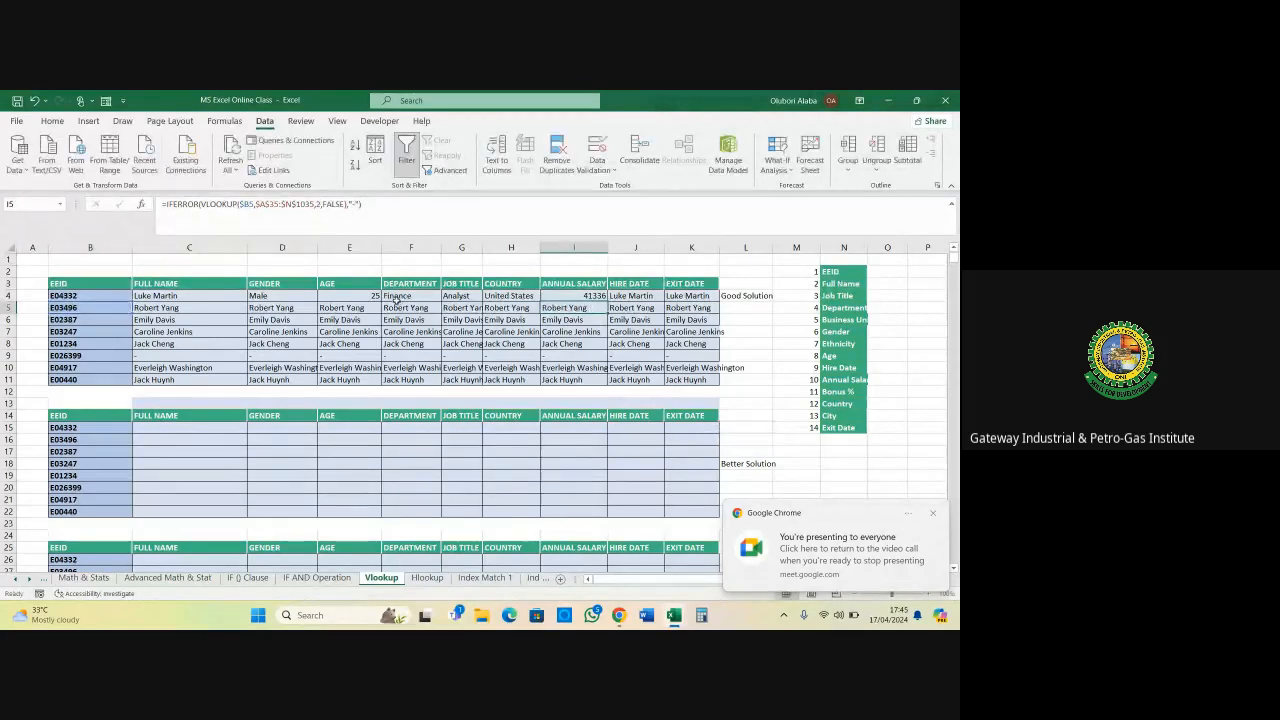
# Set the VLOOKUP column index for Hire Date in J4 to 9
pyautogui.click(615, 296)
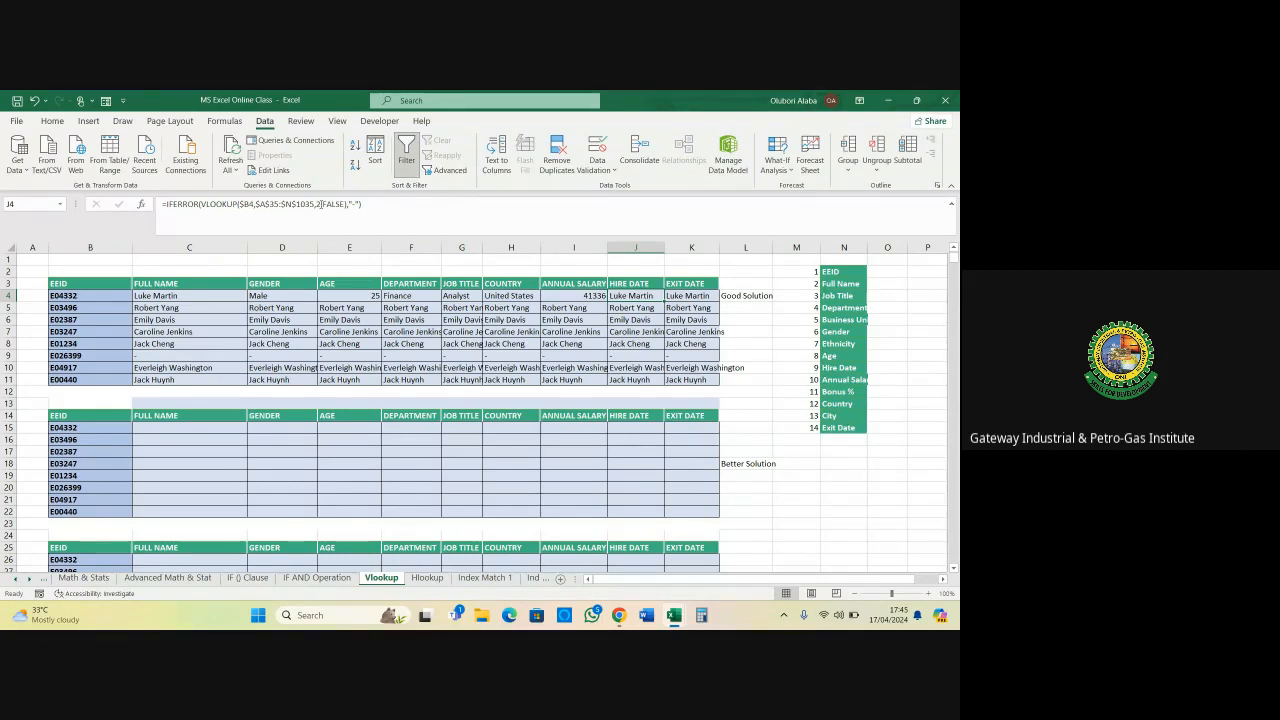
pyautogui.click(319, 204)
pyautogui.press('BackSpace')
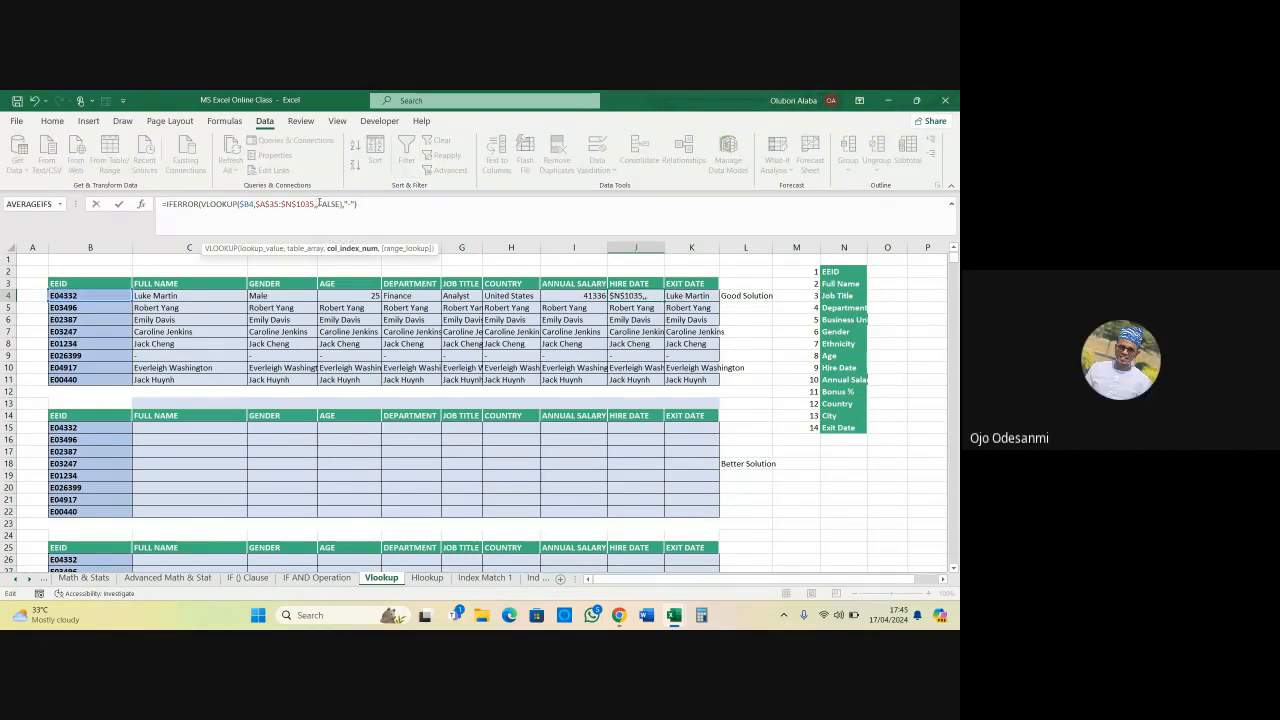
pyautogui.write('9')
pyautogui.press('Return')
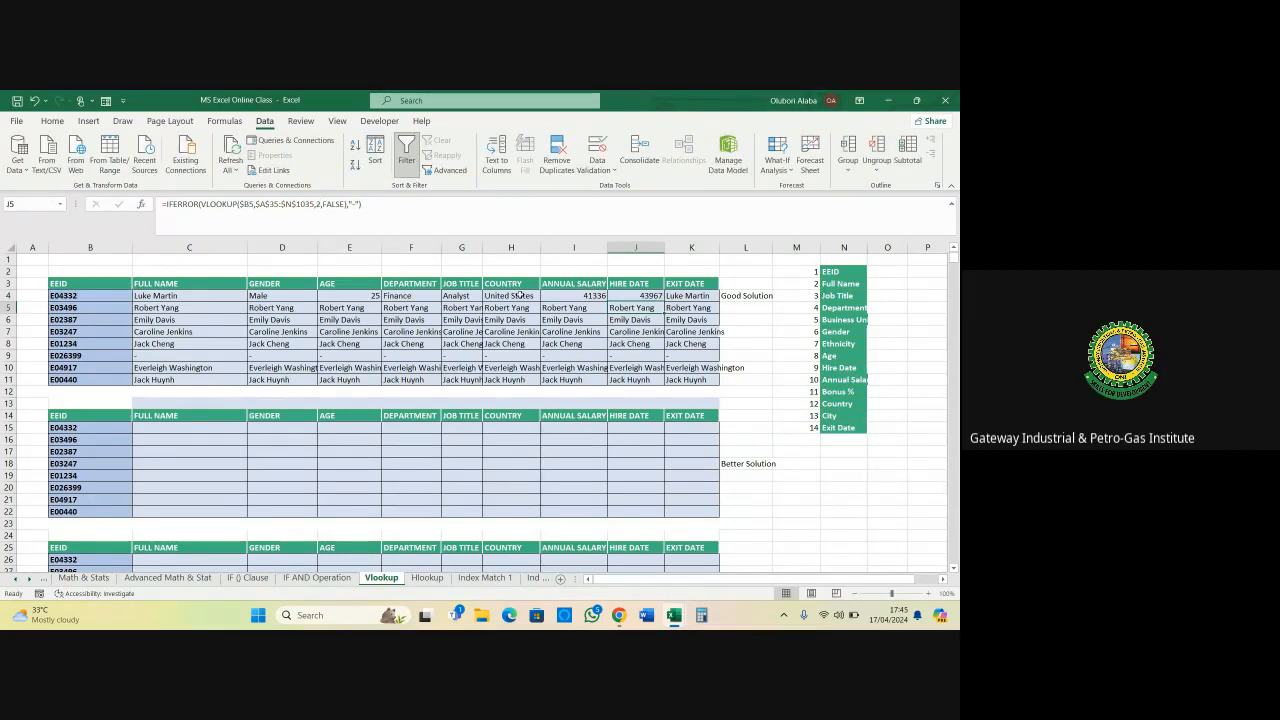
# Find Exit Date's number in the header list and set the VLOOKUP column index in K4 to 14
pyautogui.click(679, 286)
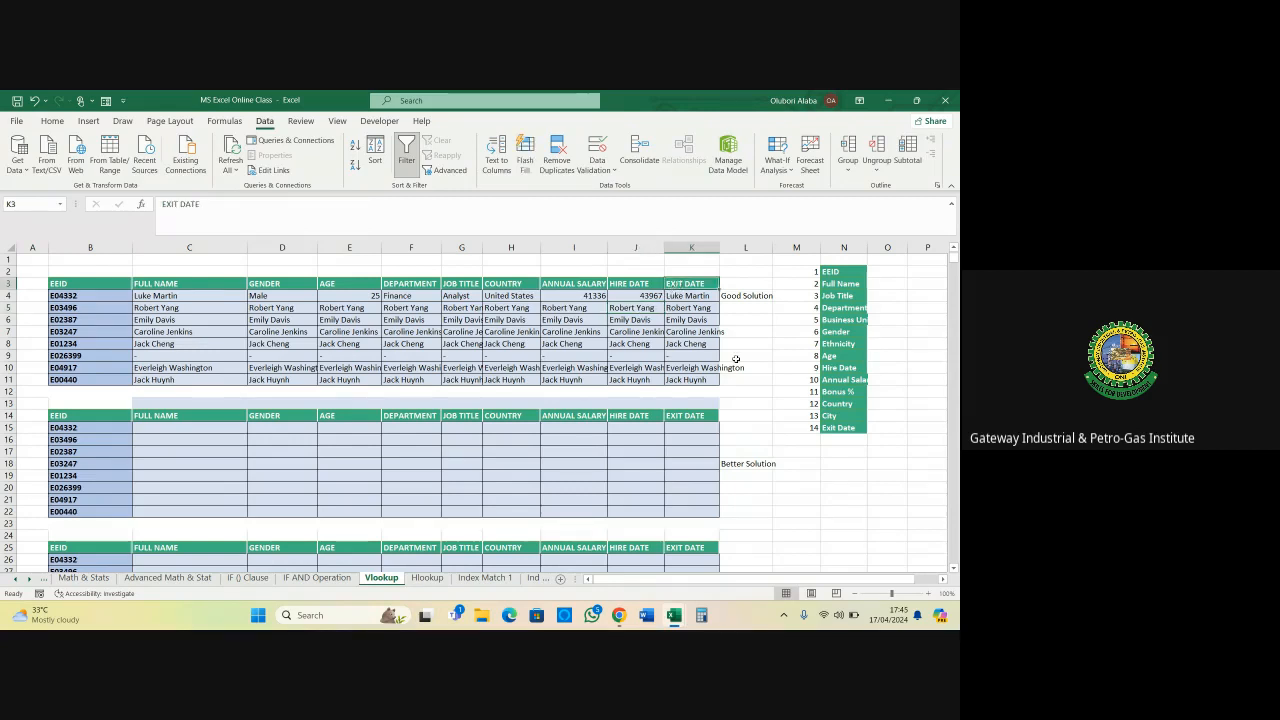
pyautogui.click(825, 428)
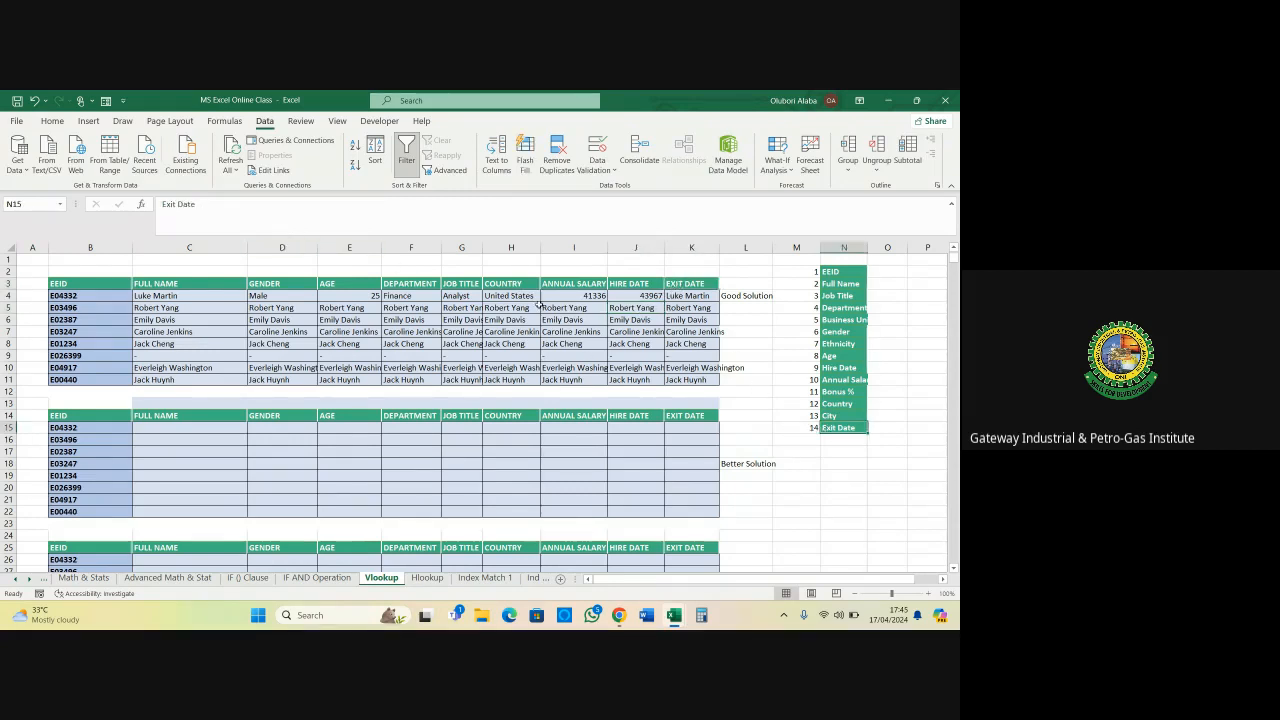
pyautogui.click(668, 298)
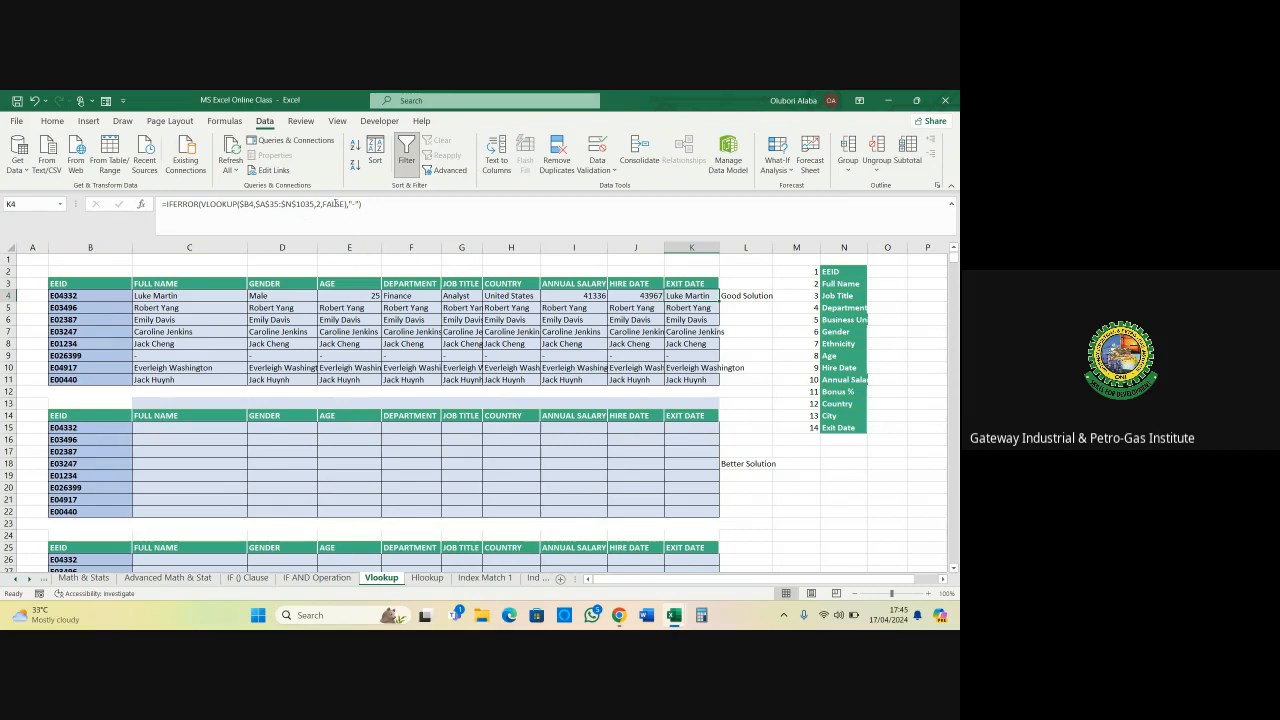
pyautogui.click(320, 204)
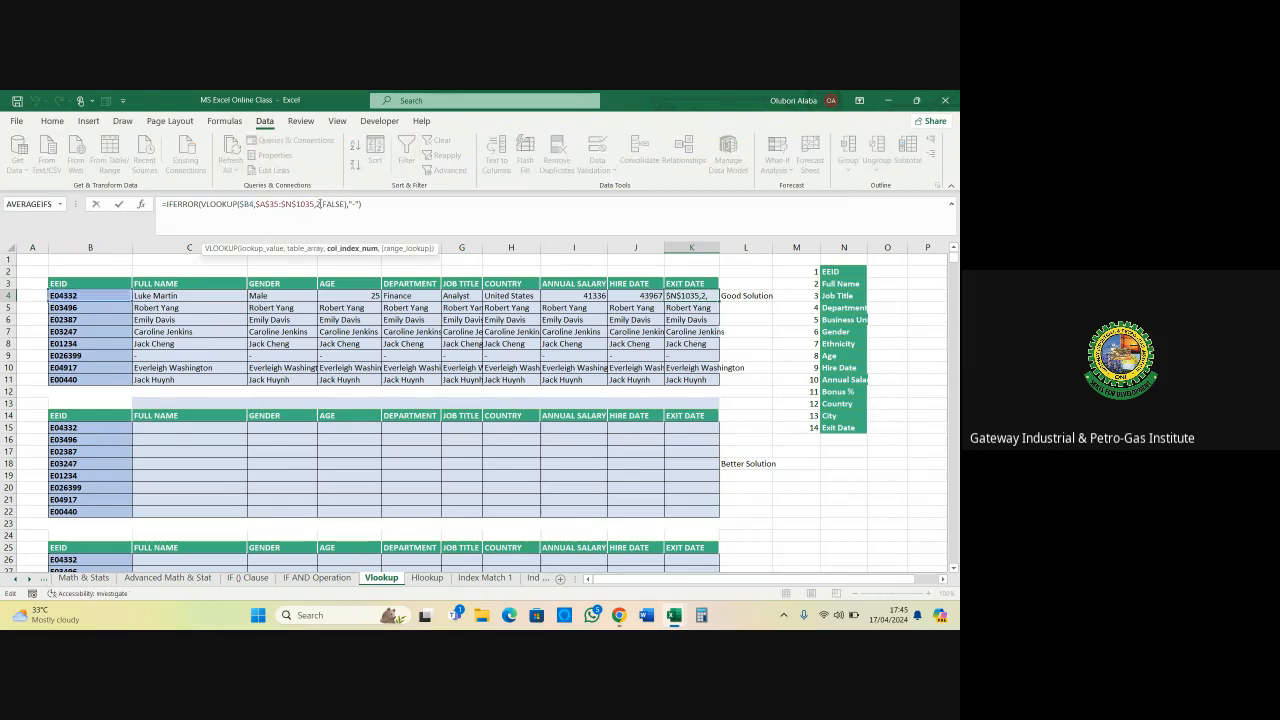
pyautogui.press('BackSpace')
pyautogui.write('14')
pyautogui.press('Return')
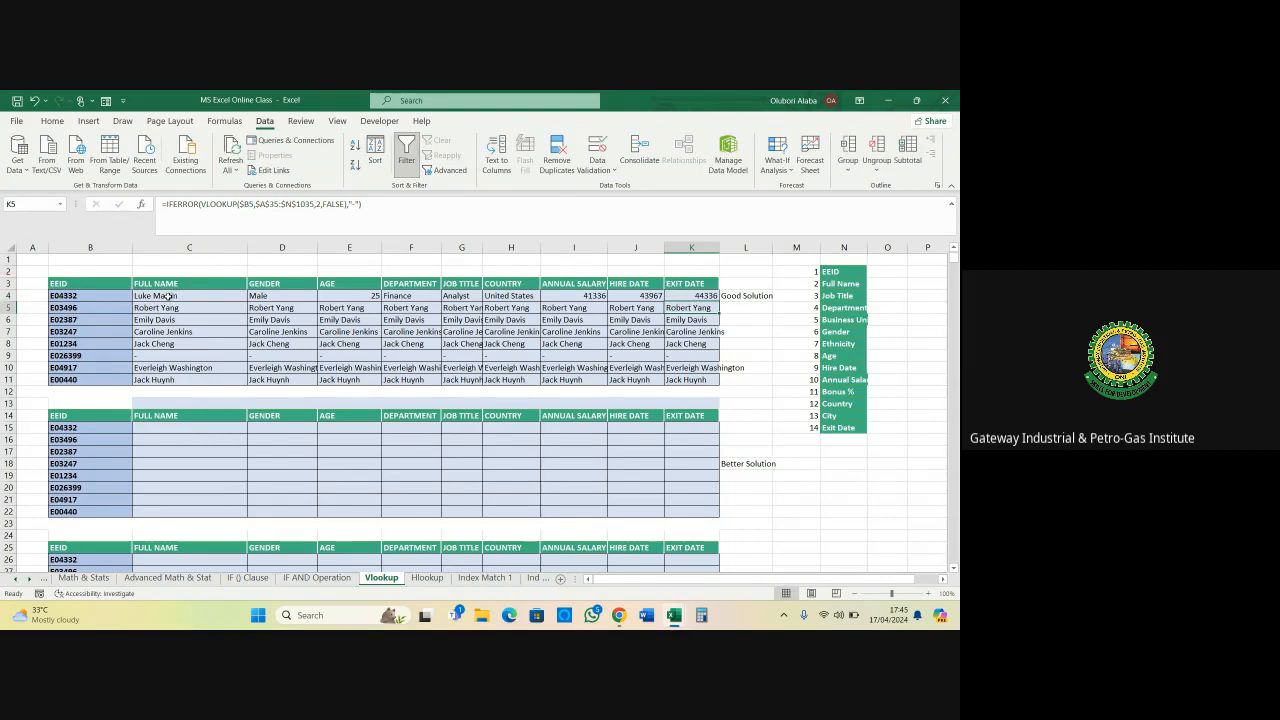
# Fill the row 4 formulas in C4:K4 down to row 11 and dismiss the chat notification
pyautogui.moveTo(168, 296); pyautogui.dragTo(724, 383)
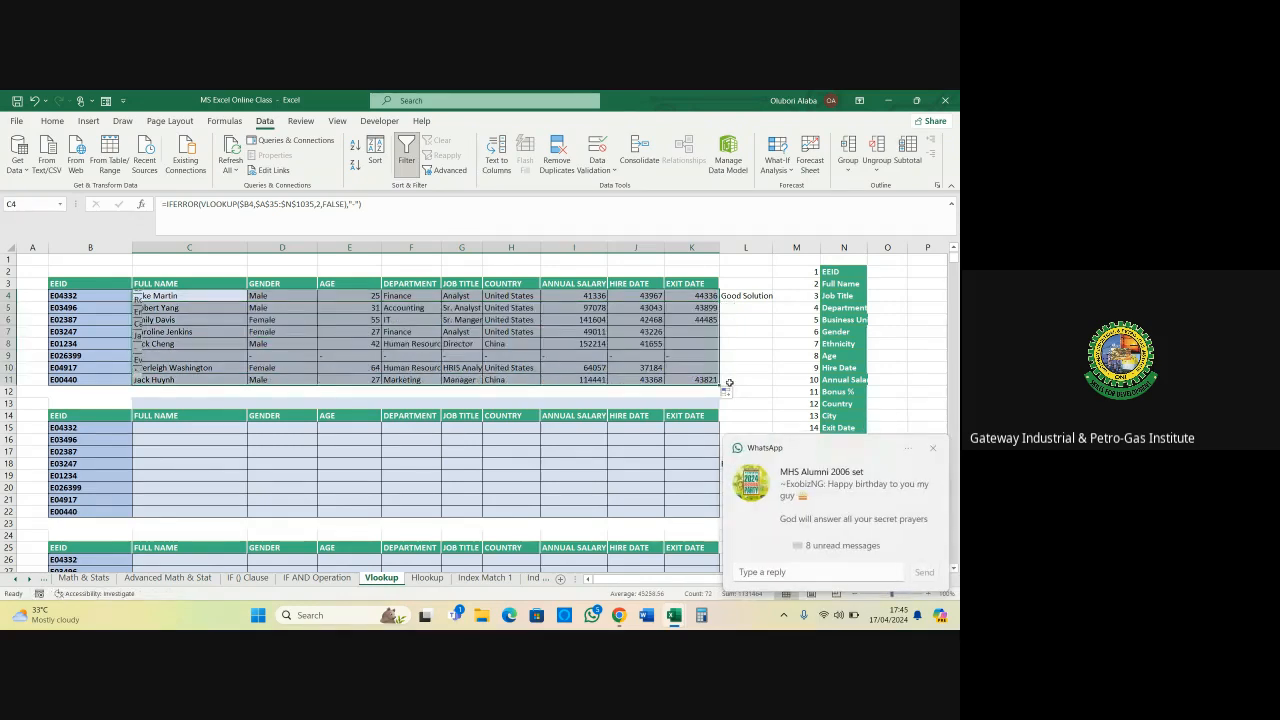
pyautogui.click(930, 451)
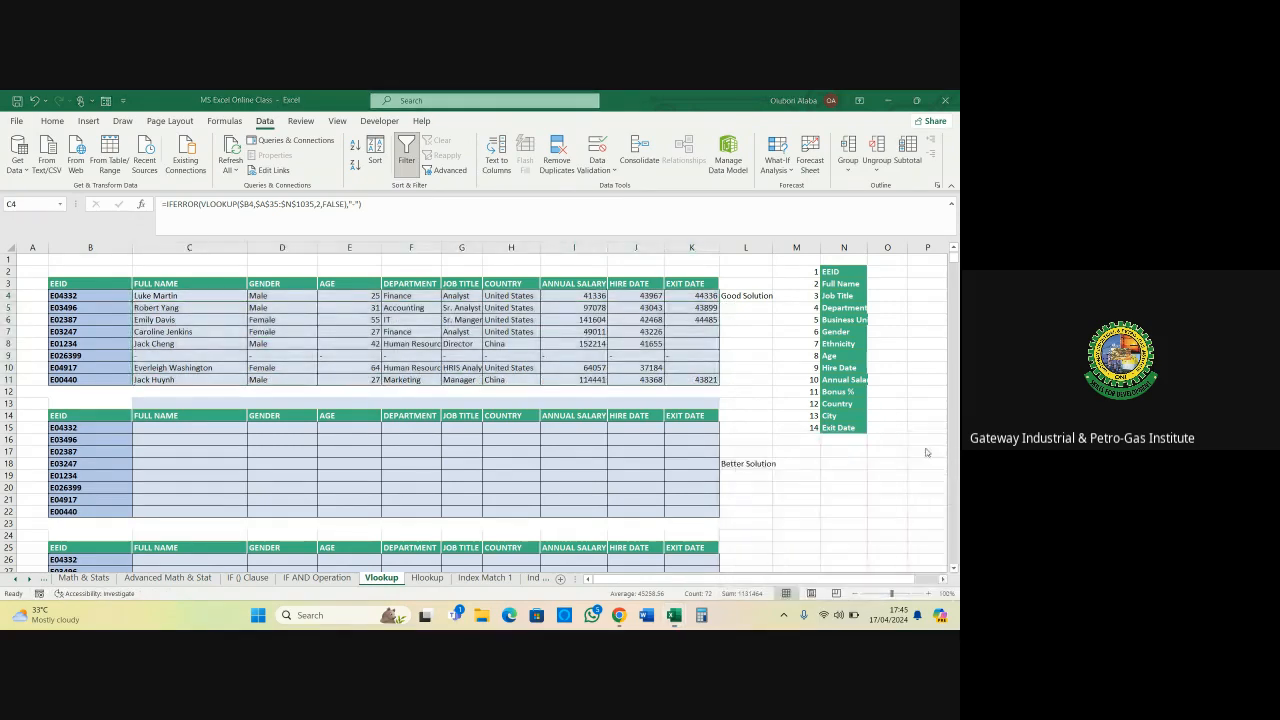
# Format the annual salaries in I4:I11 as Currency with the $ English (United States) symbol
pyautogui.click(225, 347)
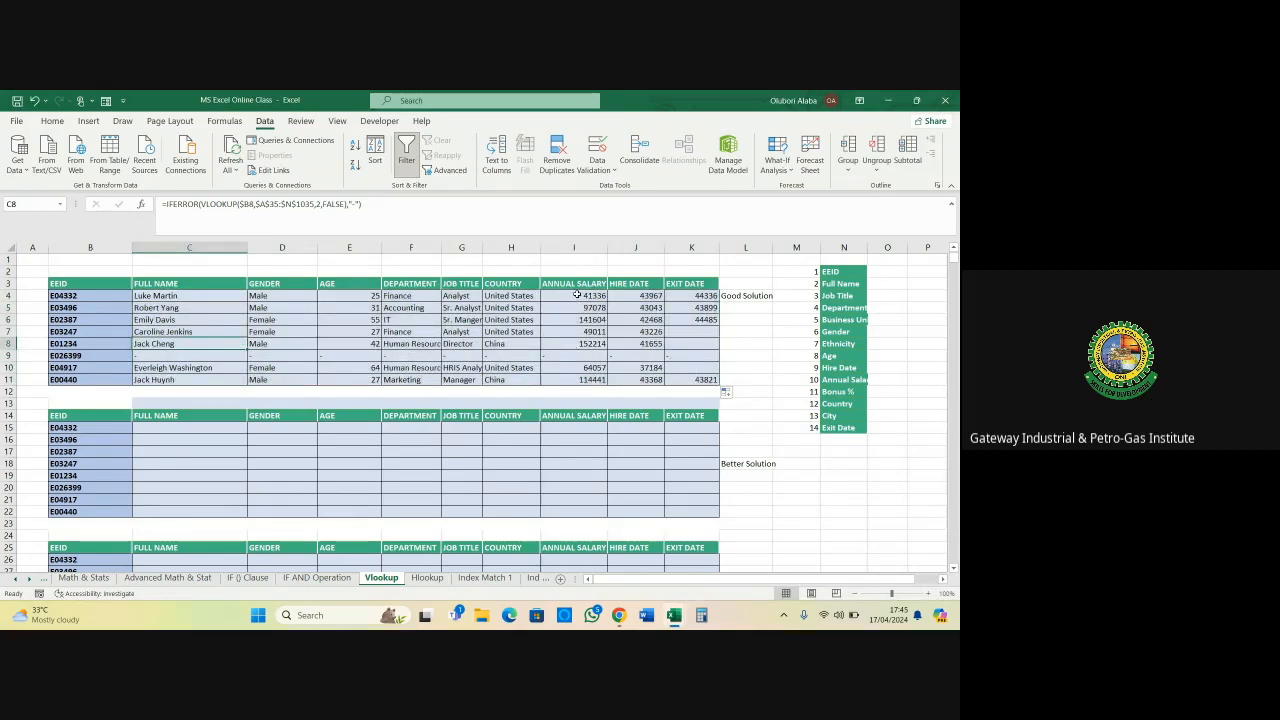
pyautogui.moveTo(577, 294); pyautogui.dragTo(587, 374)
pyautogui.moveTo(575, 294); pyautogui.dragTo(586, 376)
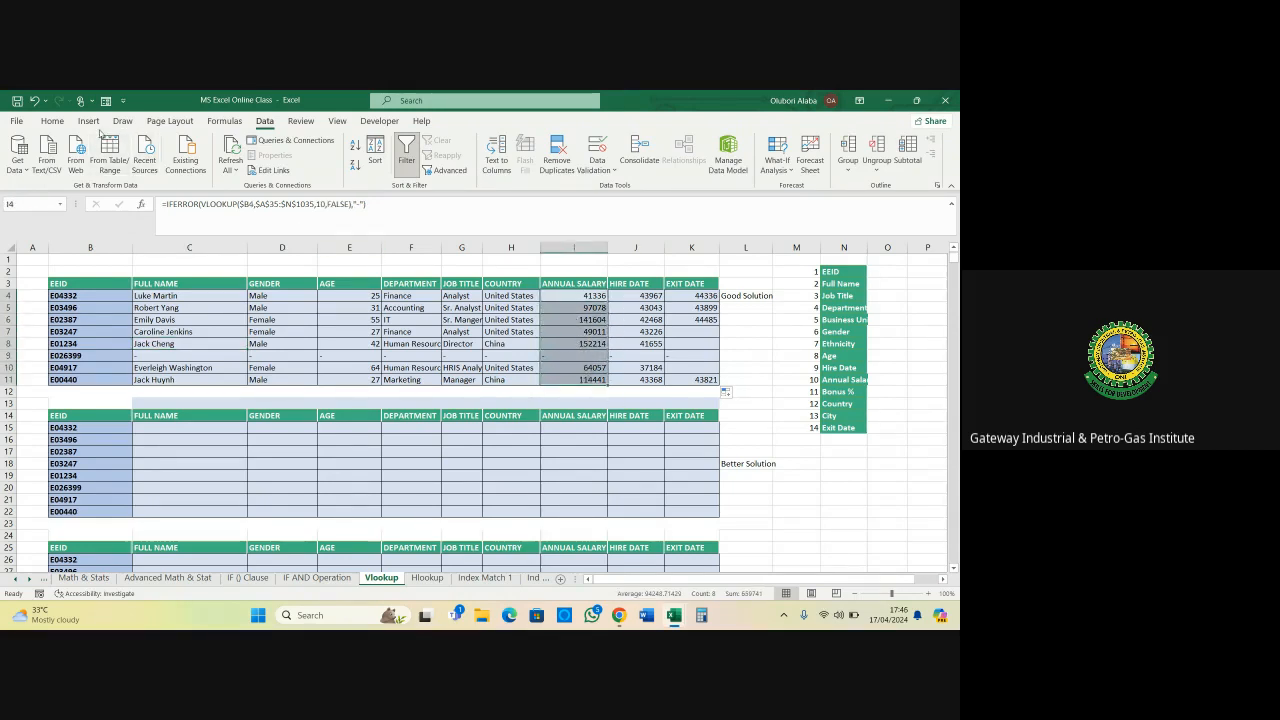
pyautogui.click(53, 121)
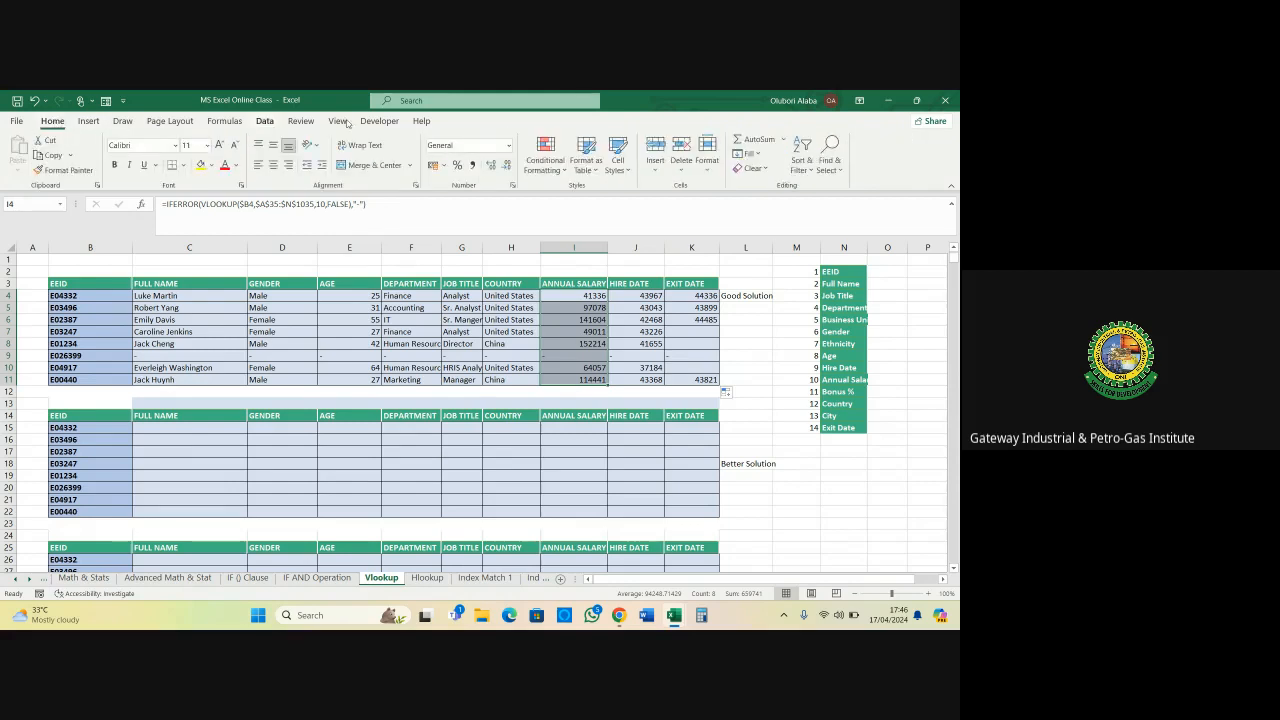
pyautogui.click(508, 146)
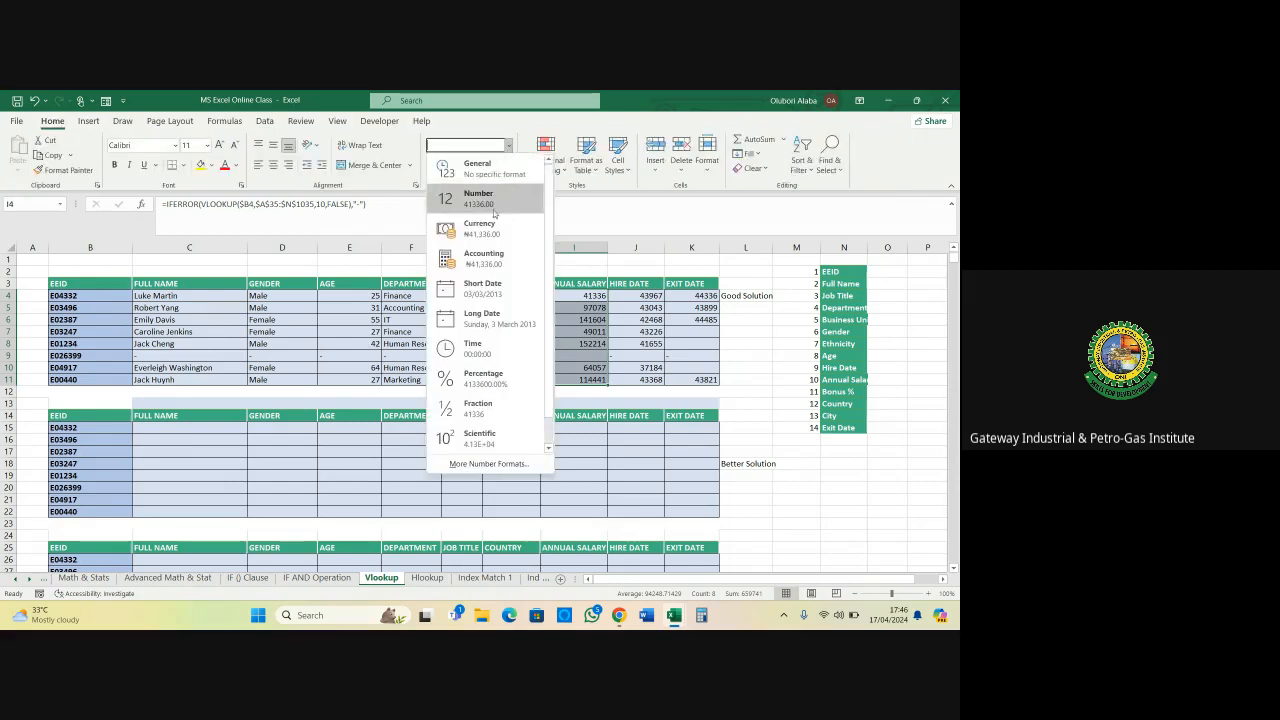
pyautogui.click(475, 463)
pyautogui.click(422, 305)
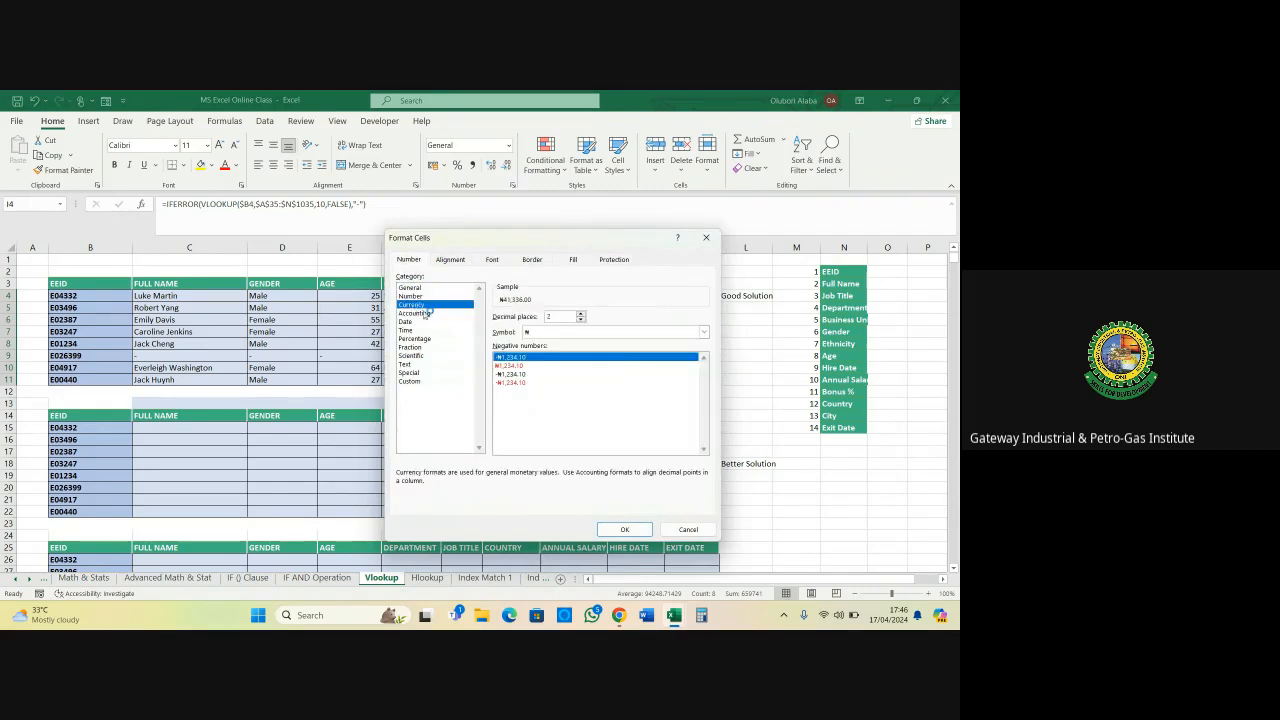
pyautogui.click(560, 334)
pyautogui.scroll(-4, 609, 403)
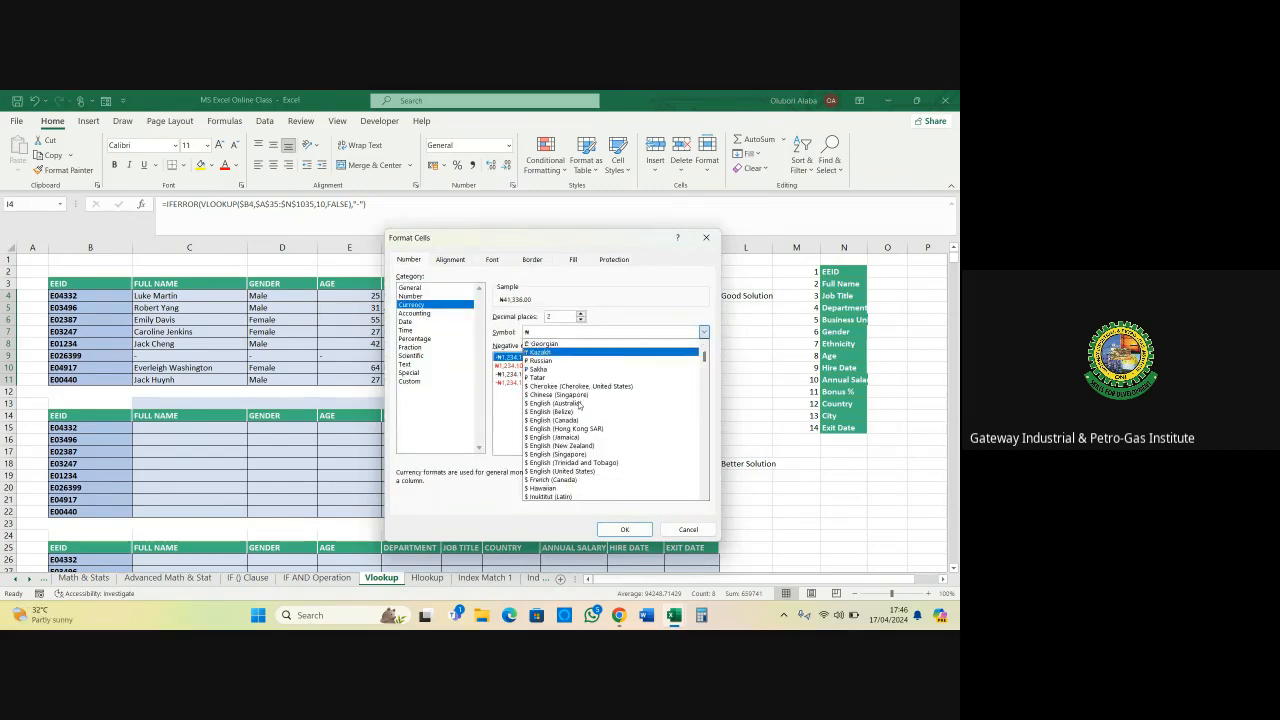
pyautogui.scroll(-2, 609, 403)
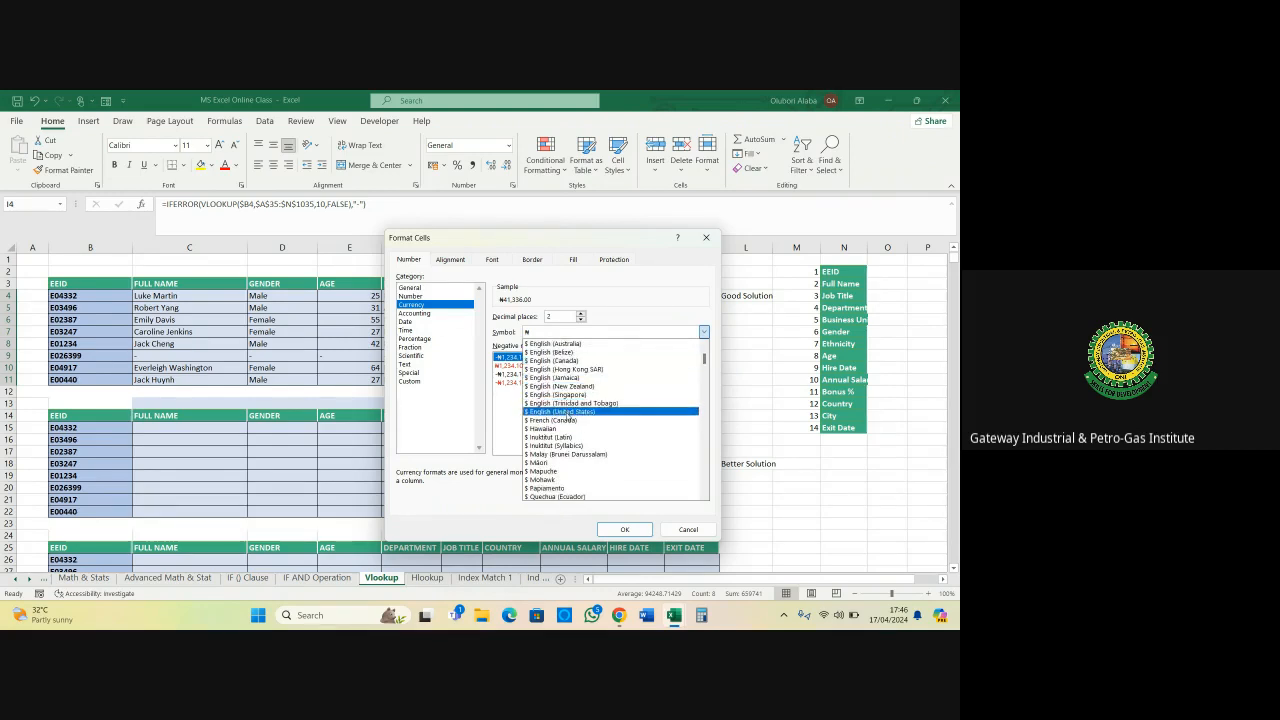
pyautogui.click(566, 412)
pyautogui.click(624, 529)
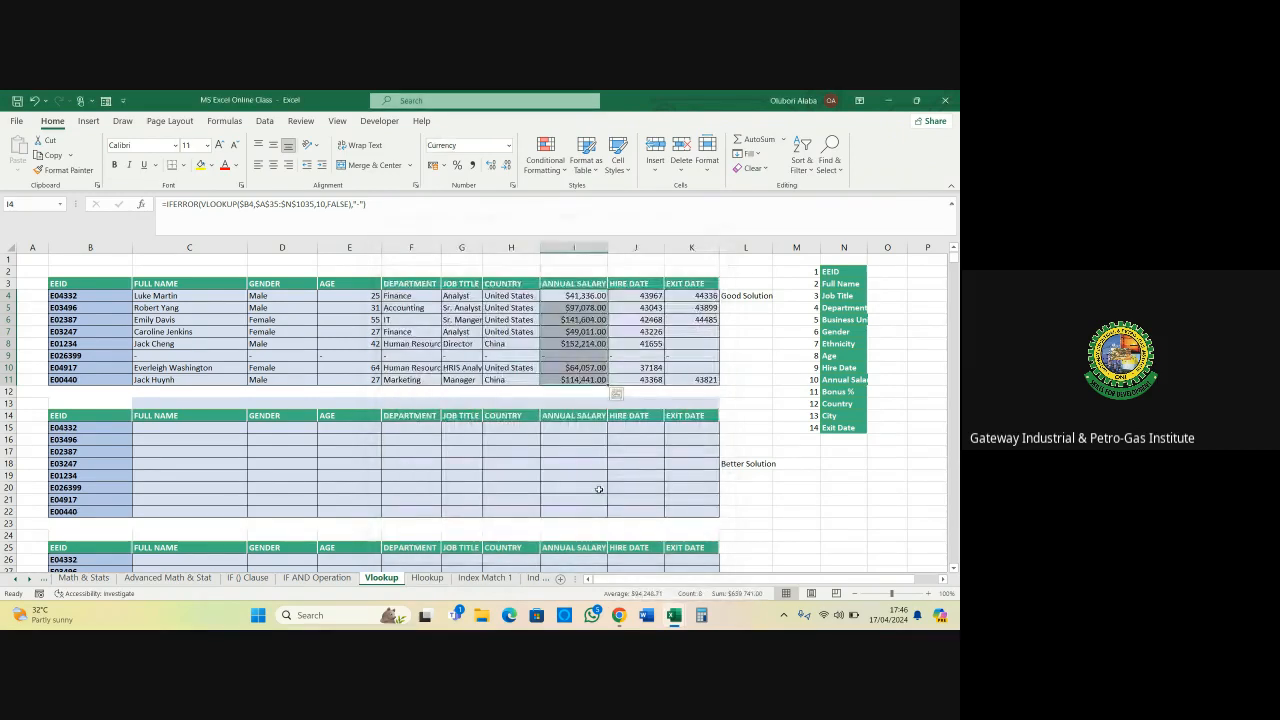
pyautogui.click(575, 356)
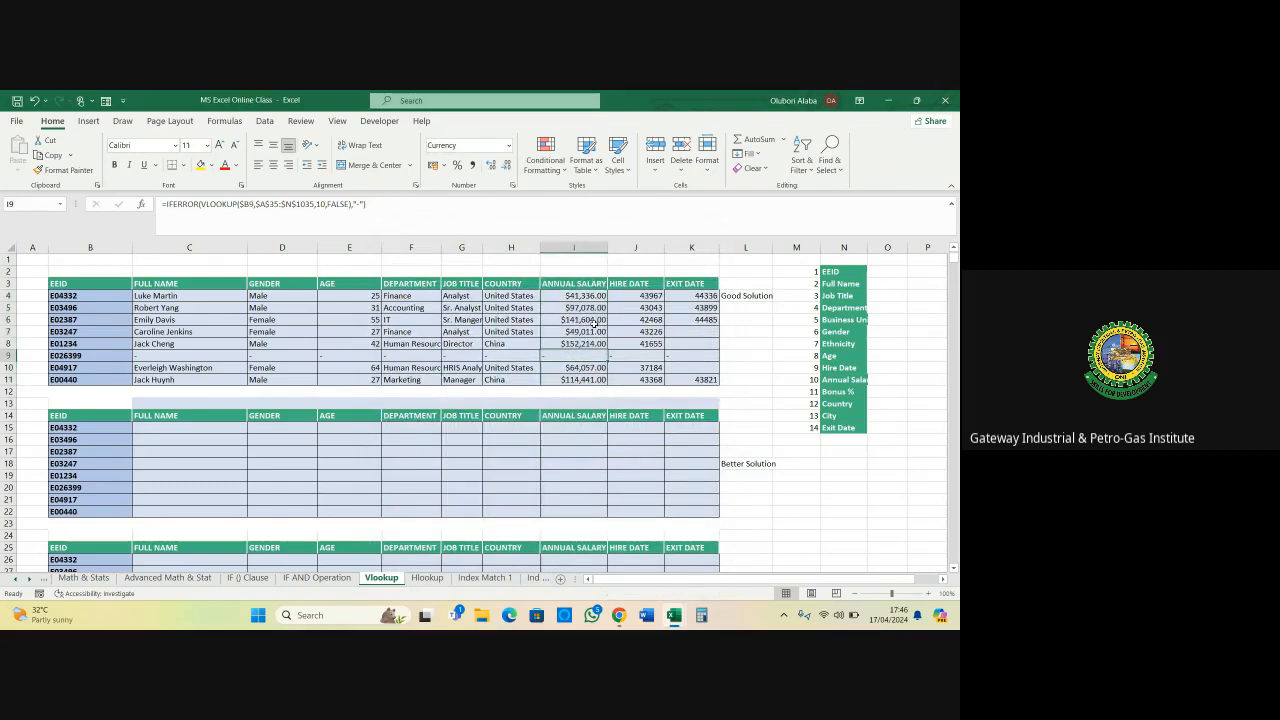
# Format the hire and exit dates in J4:K11 as Short Date
pyautogui.moveTo(625, 296); pyautogui.dragTo(697, 381)
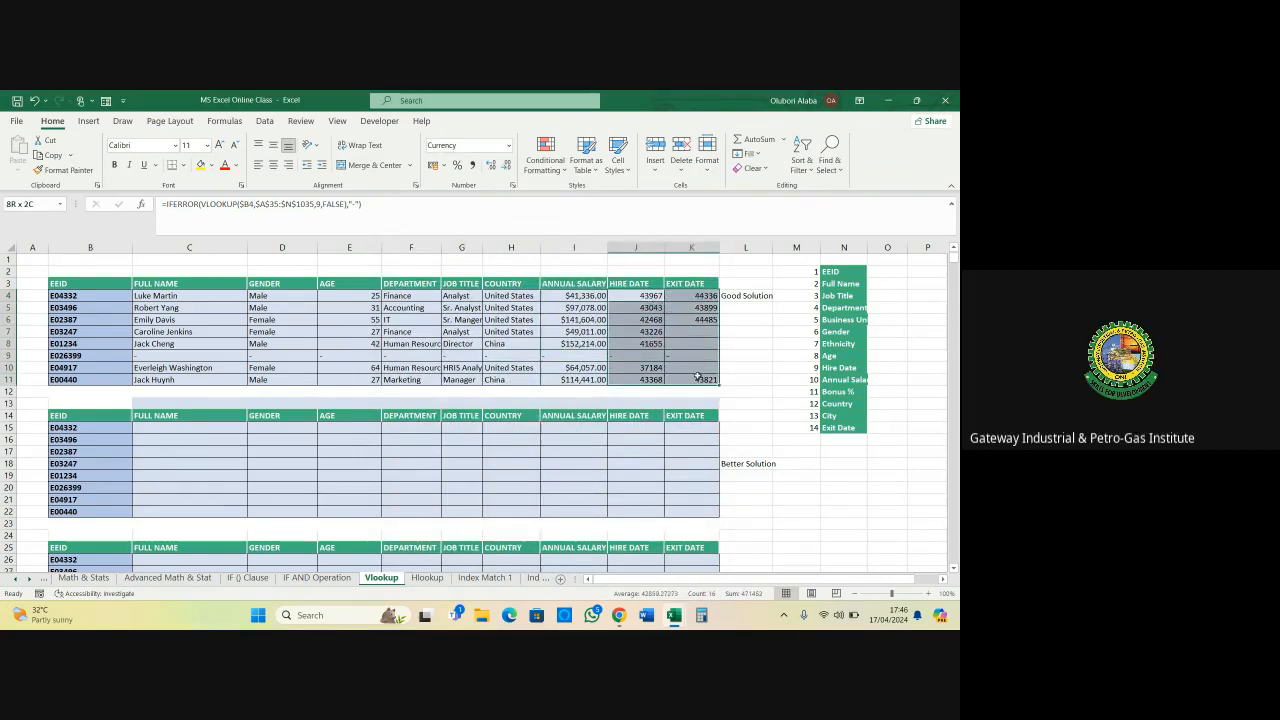
pyautogui.click(509, 146)
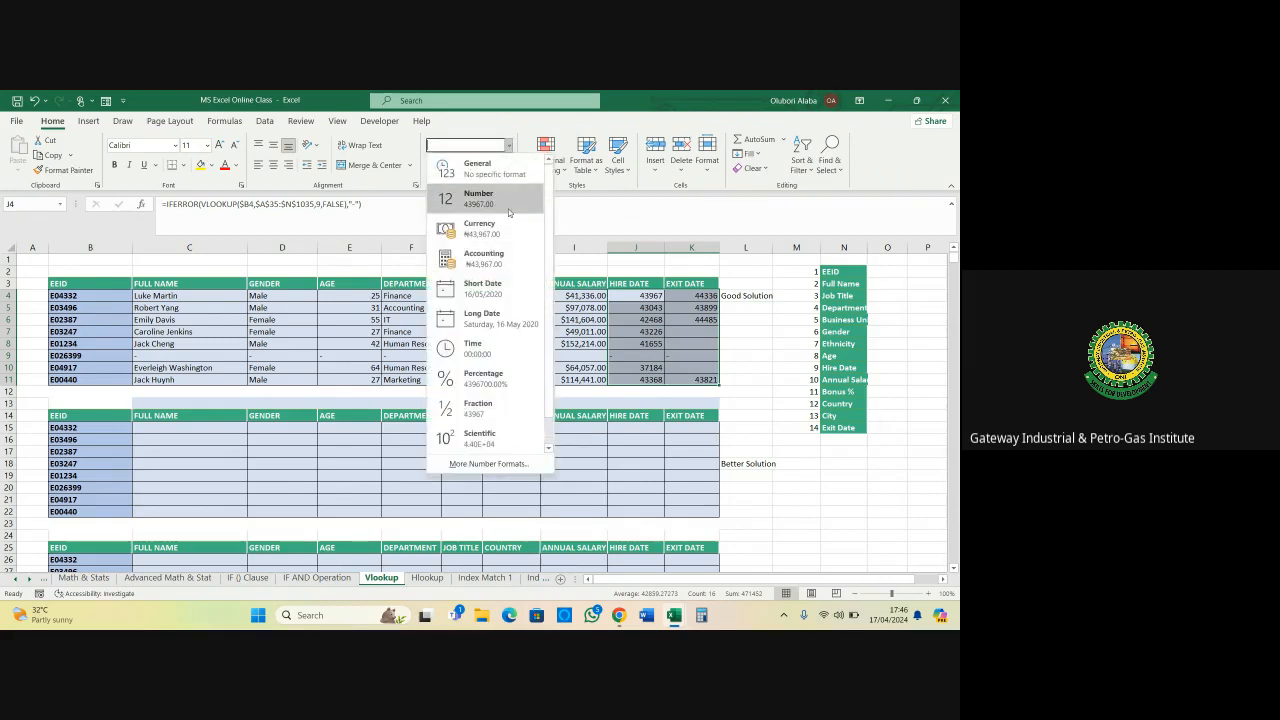
pyautogui.click(493, 290)
pyautogui.click(690, 343)
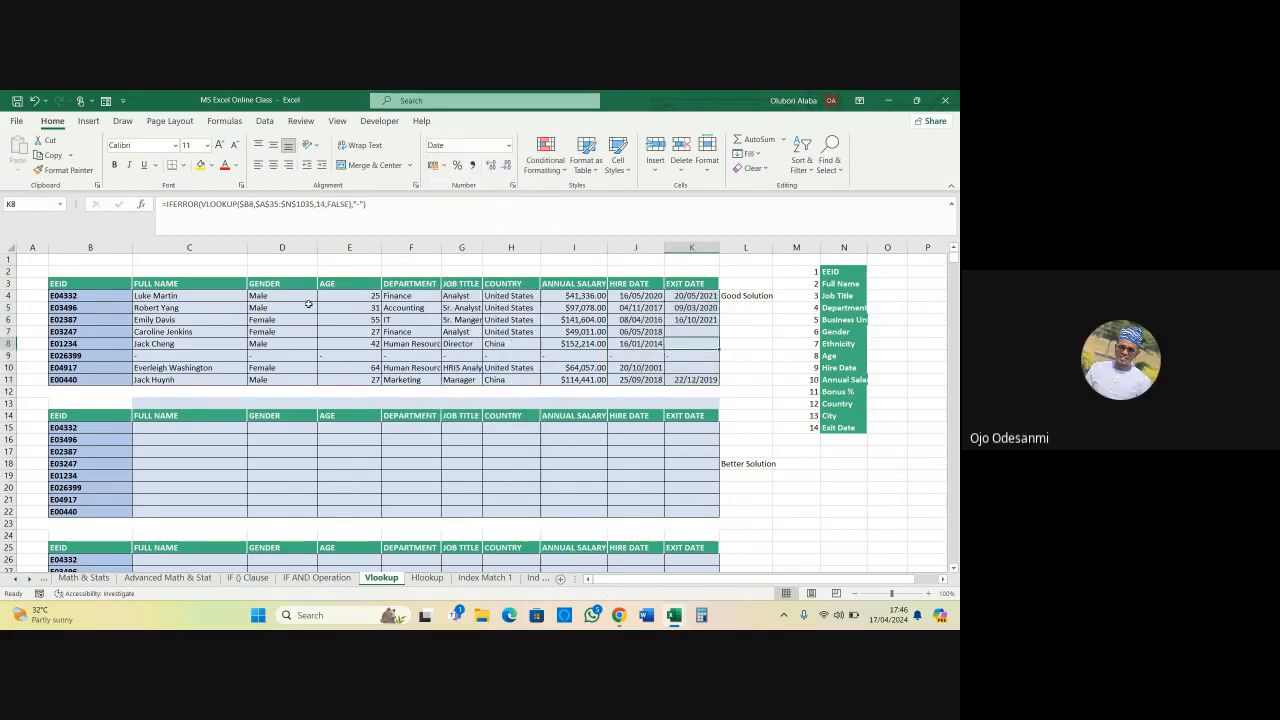
# Review the filled Good Solution table, then examine the Better Solution table's header row and the empty row above it
pyautogui.moveTo(160, 296); pyautogui.dragTo(678, 381)
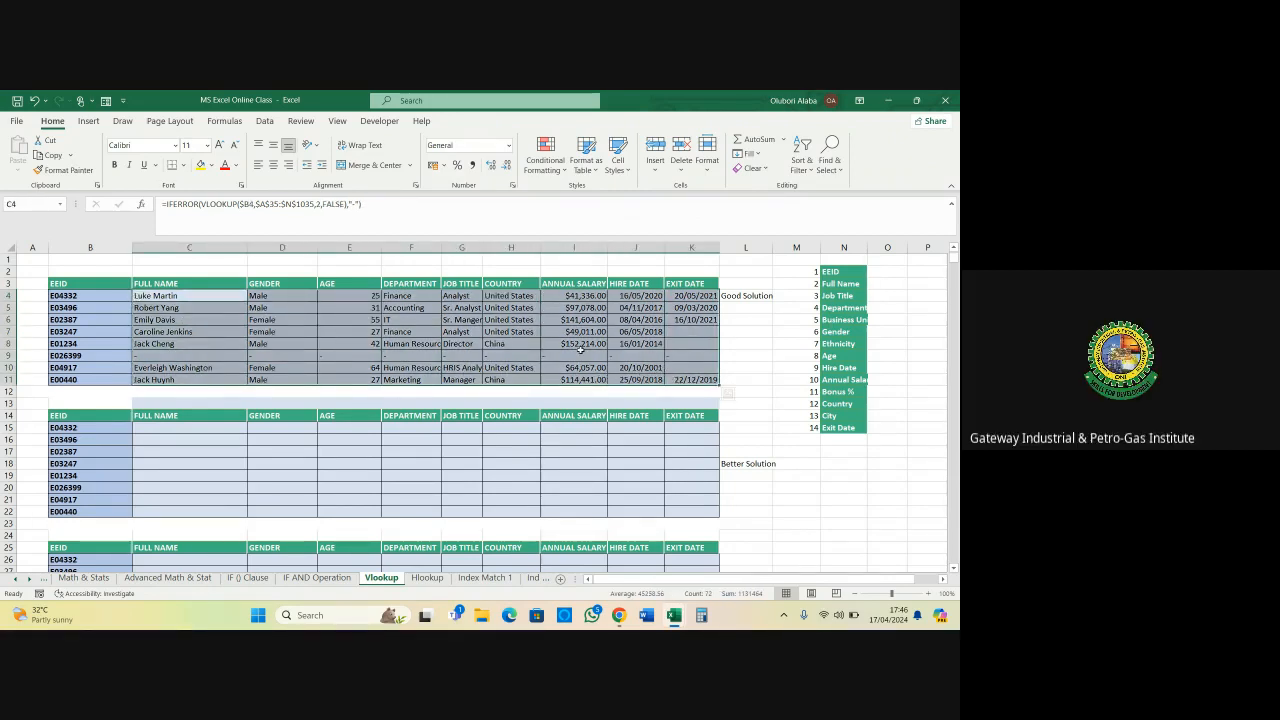
pyautogui.click(468, 335)
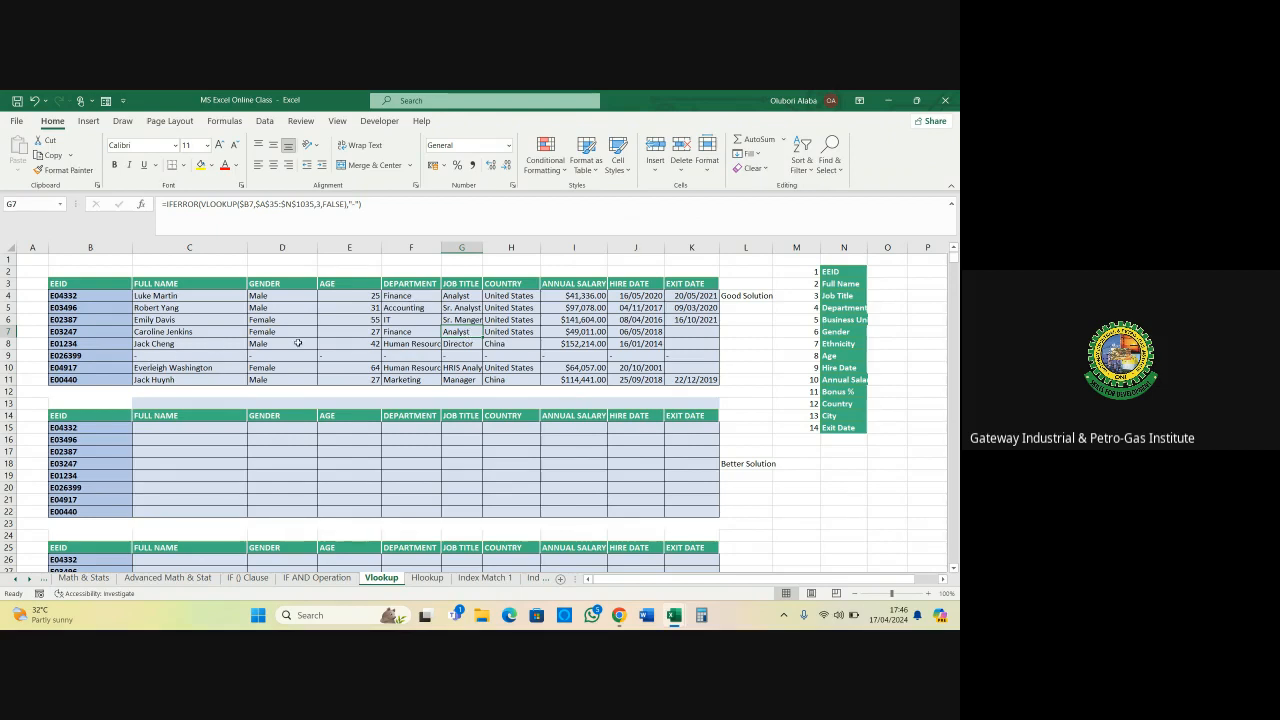
pyautogui.moveTo(159, 274); pyautogui.dragTo(693, 379)
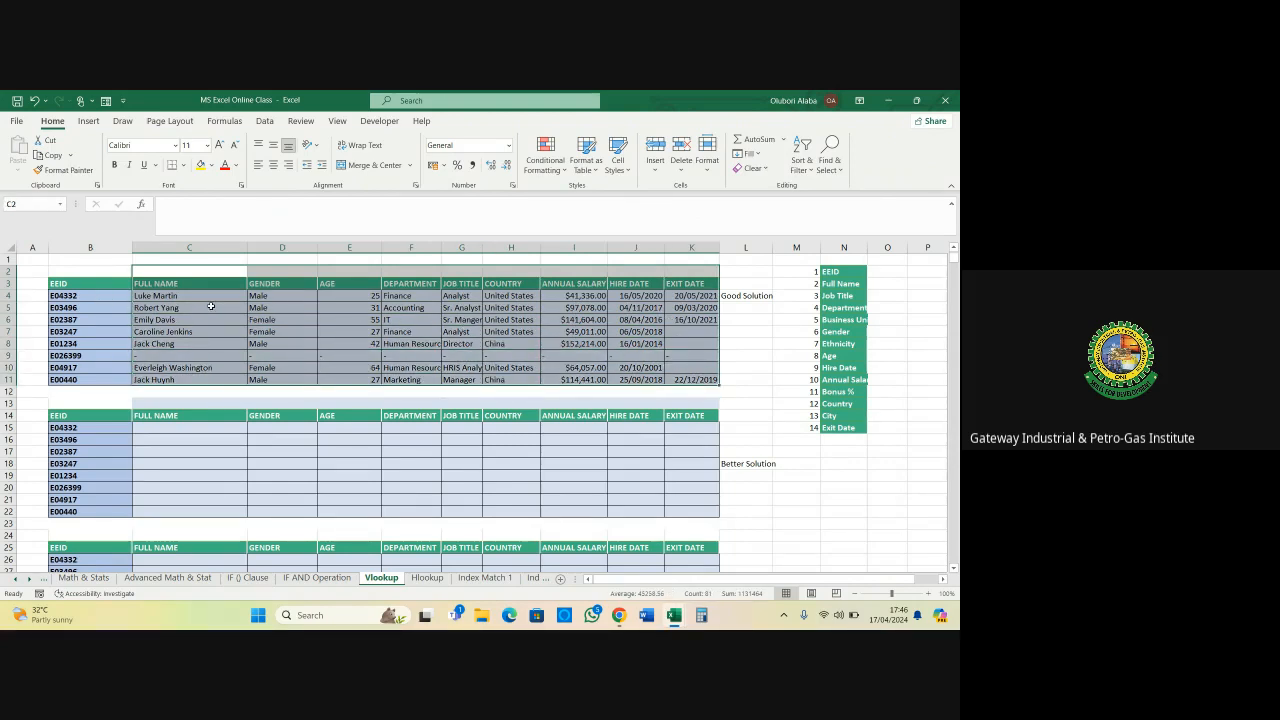
pyautogui.click(366, 320)
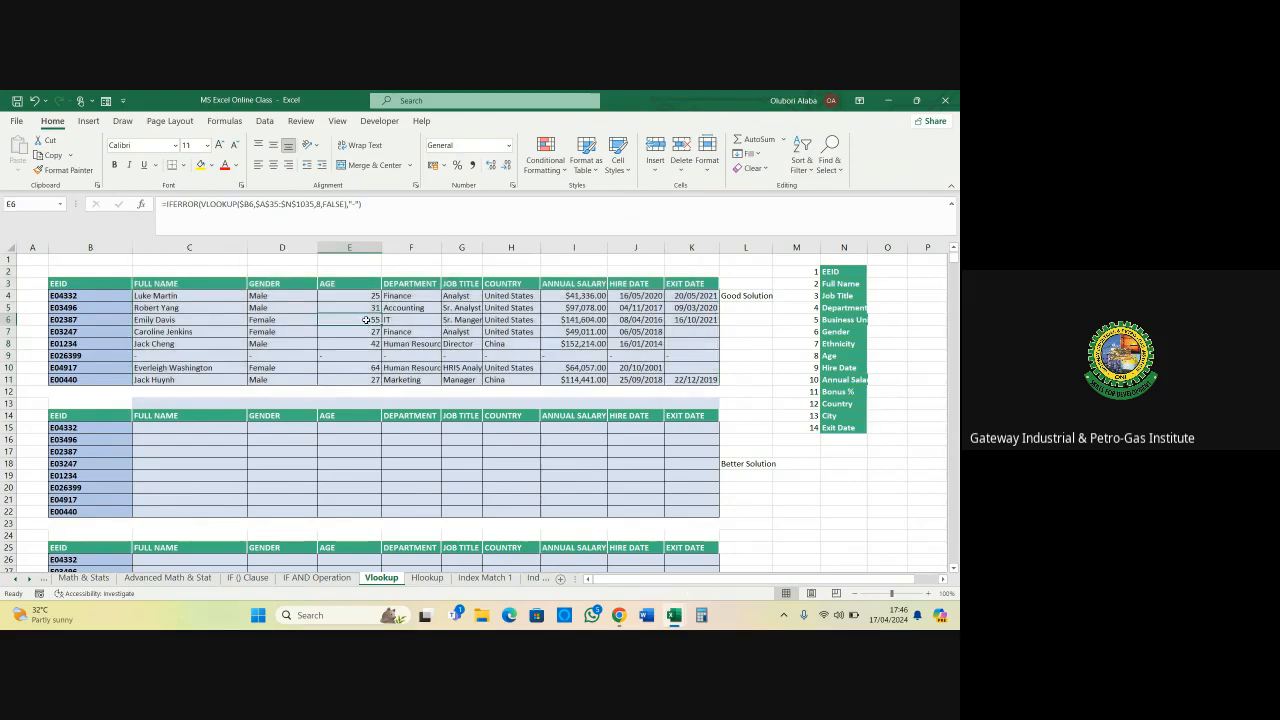
pyautogui.scroll(-2, 366, 320)
pyautogui.scroll(2, 357, 320)
pyautogui.moveTo(152, 406); pyautogui.dragTo(720, 449)
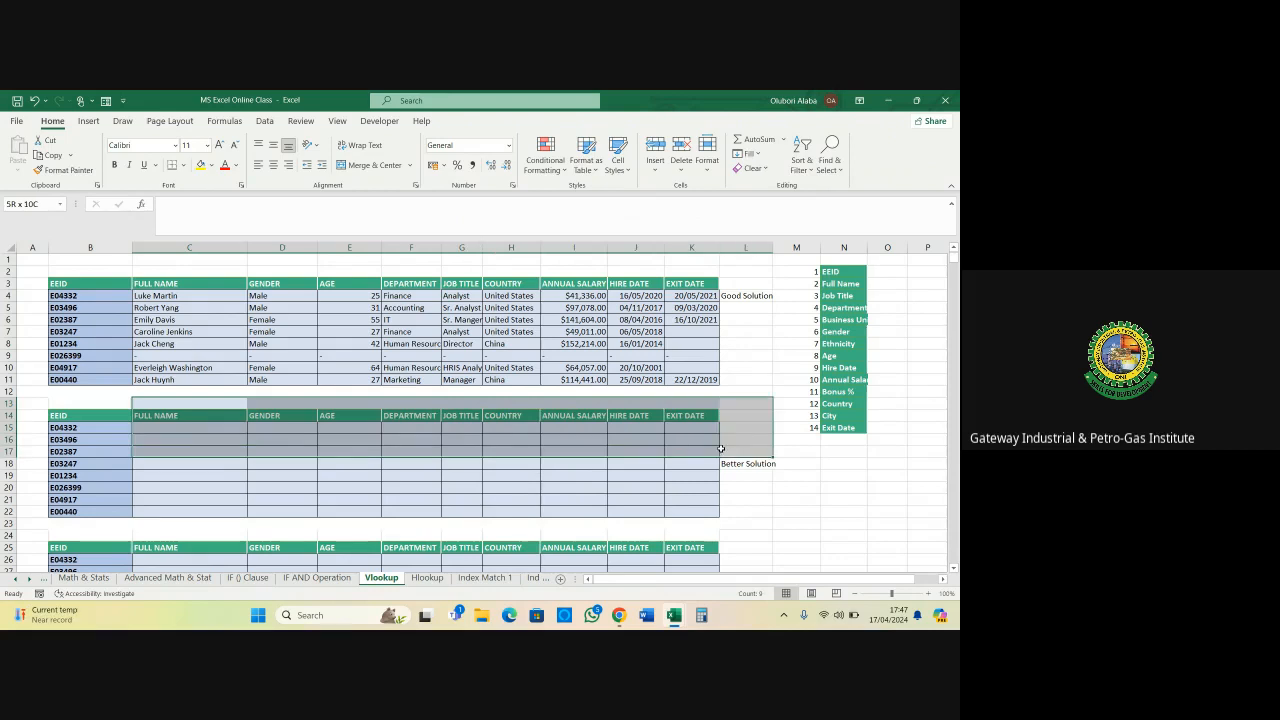
pyautogui.click(630, 451)
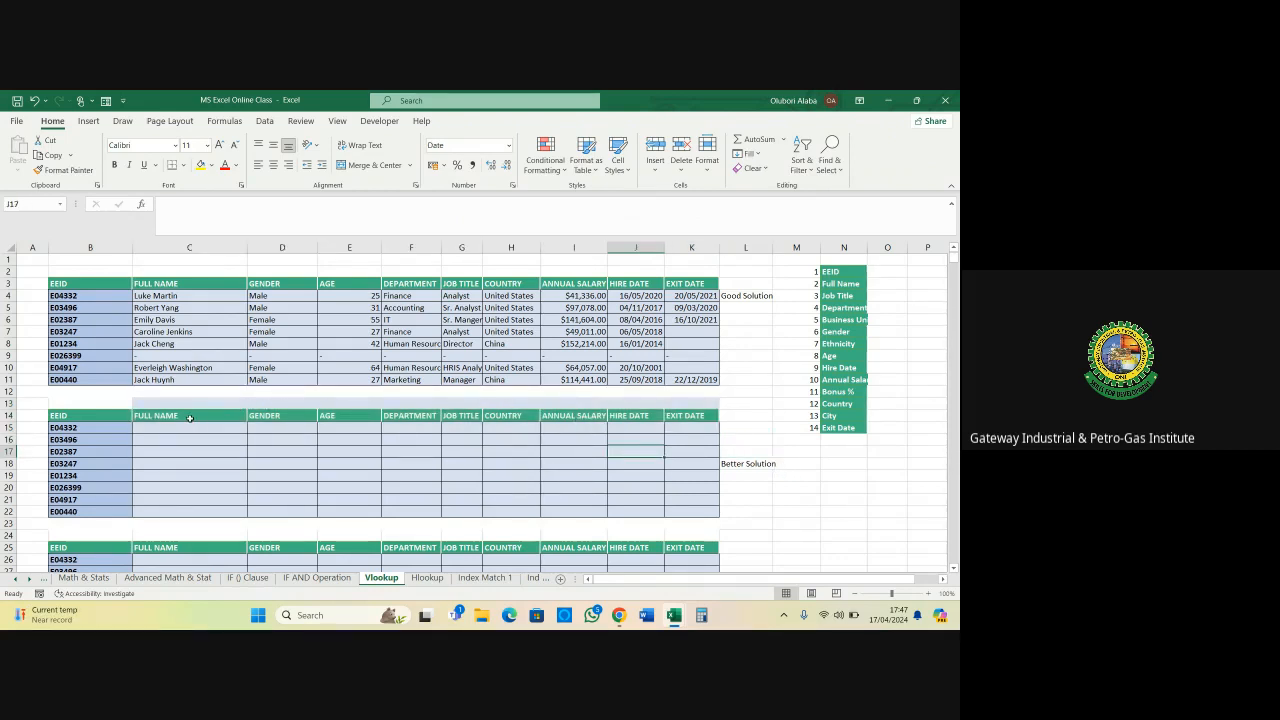
pyautogui.click(99, 401)
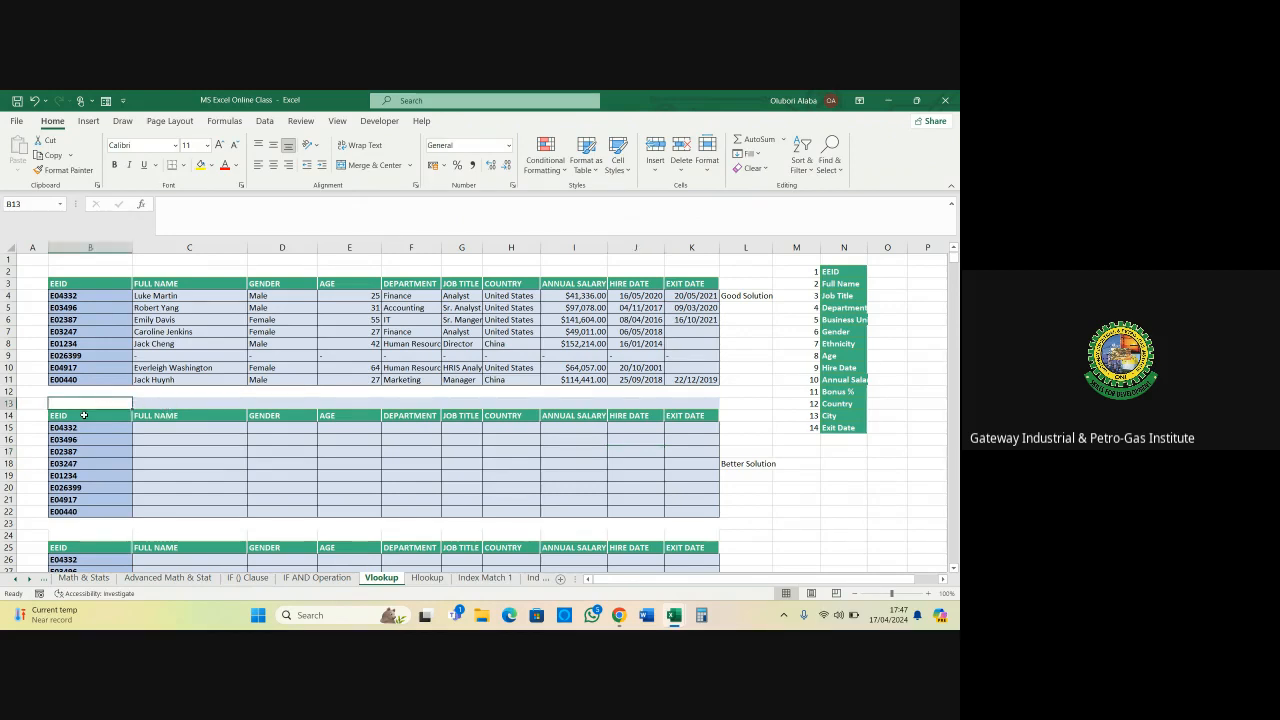
pyautogui.click(54, 415)
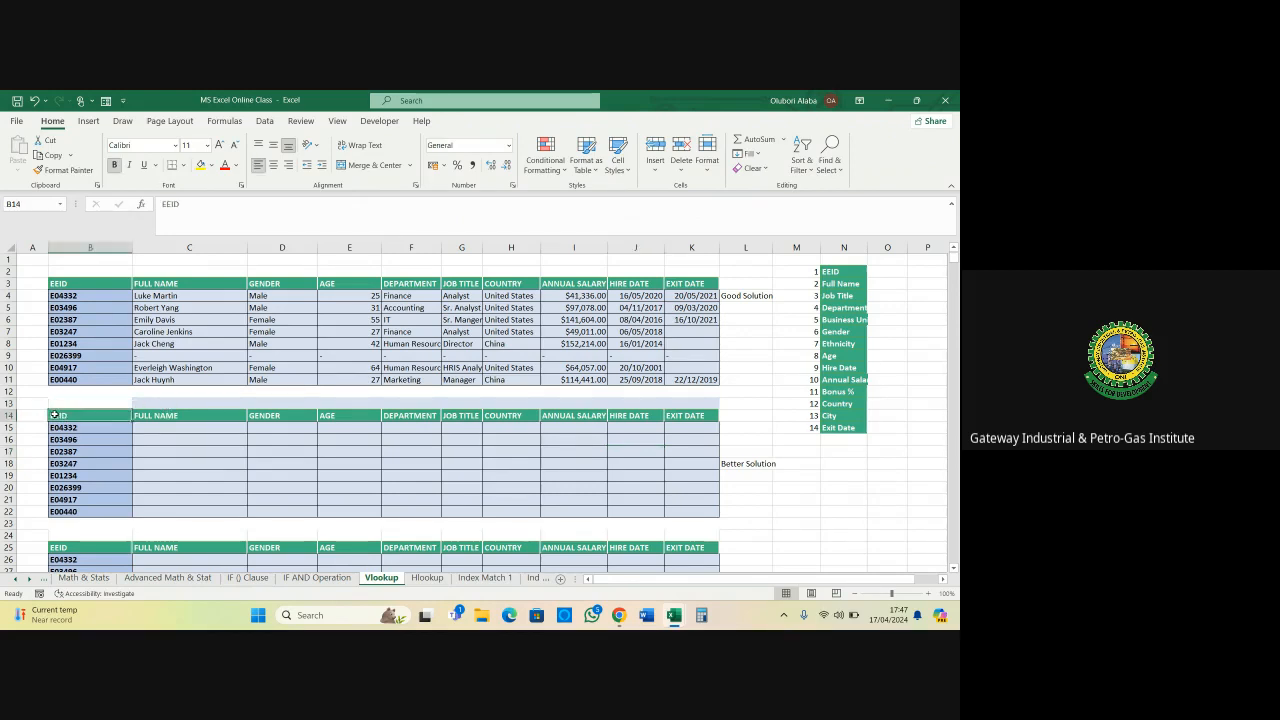
pyautogui.moveTo(54, 415); pyautogui.dragTo(698, 415)
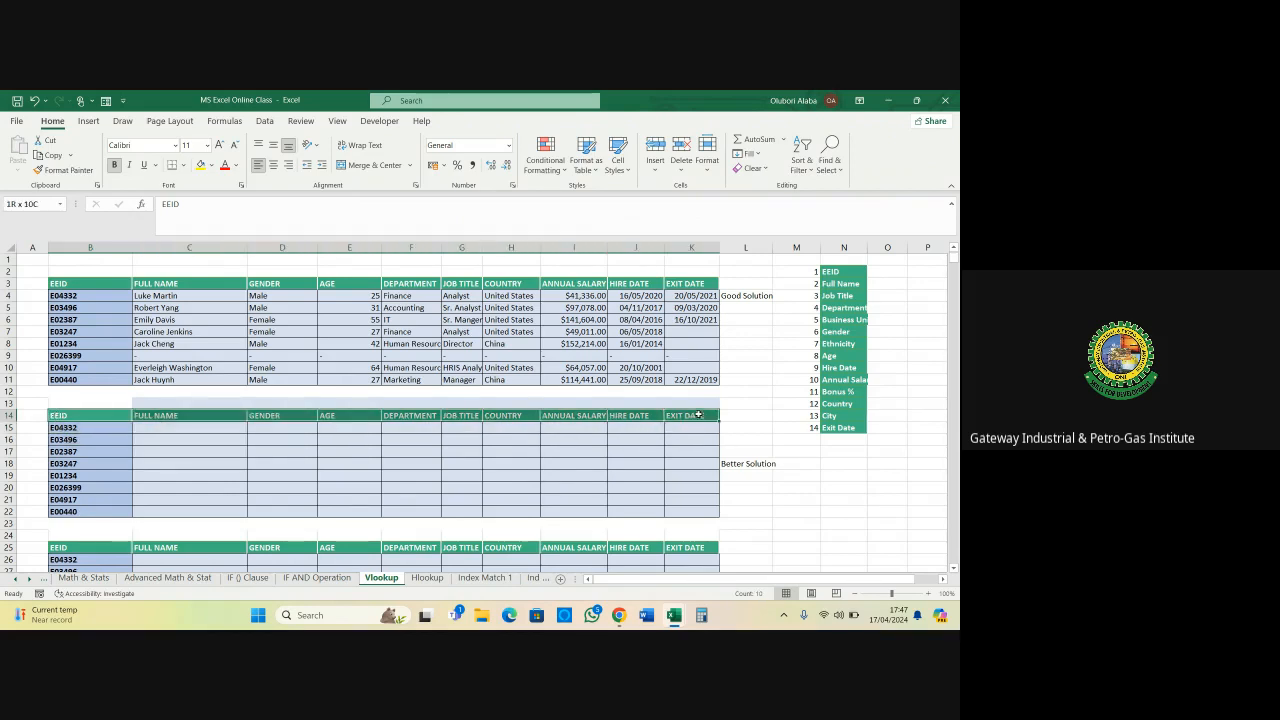
pyautogui.click(574, 420)
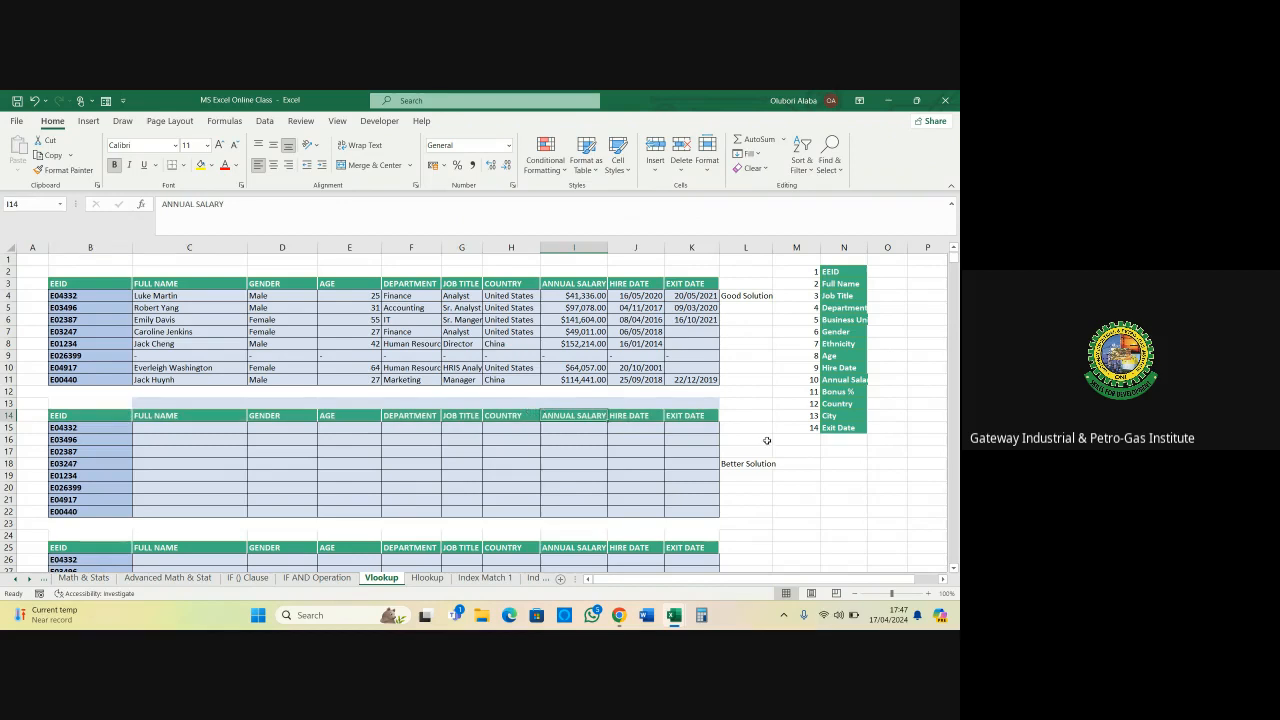
pyautogui.click(813, 272)
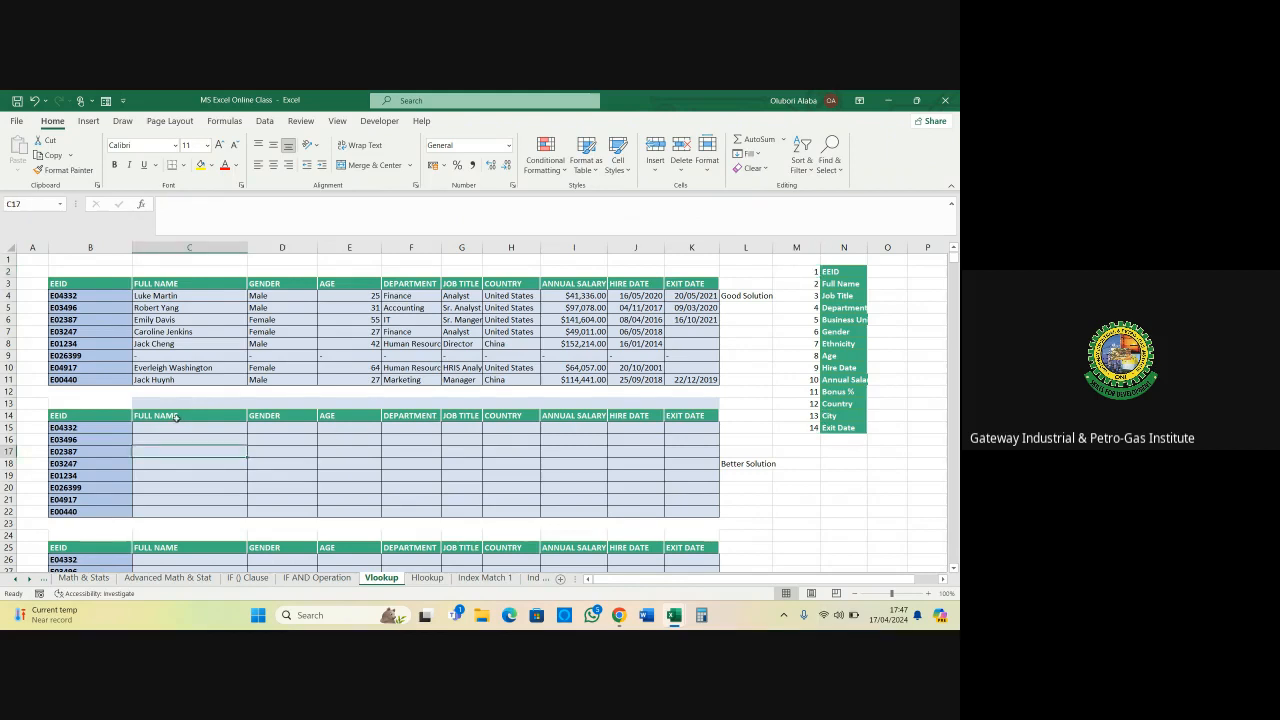
# Enter =MATCH(B14,$A$35:$N$35,0) in B13 to get EEID's position in the data headers, and check it against the source header row
pyautogui.click(94, 402)
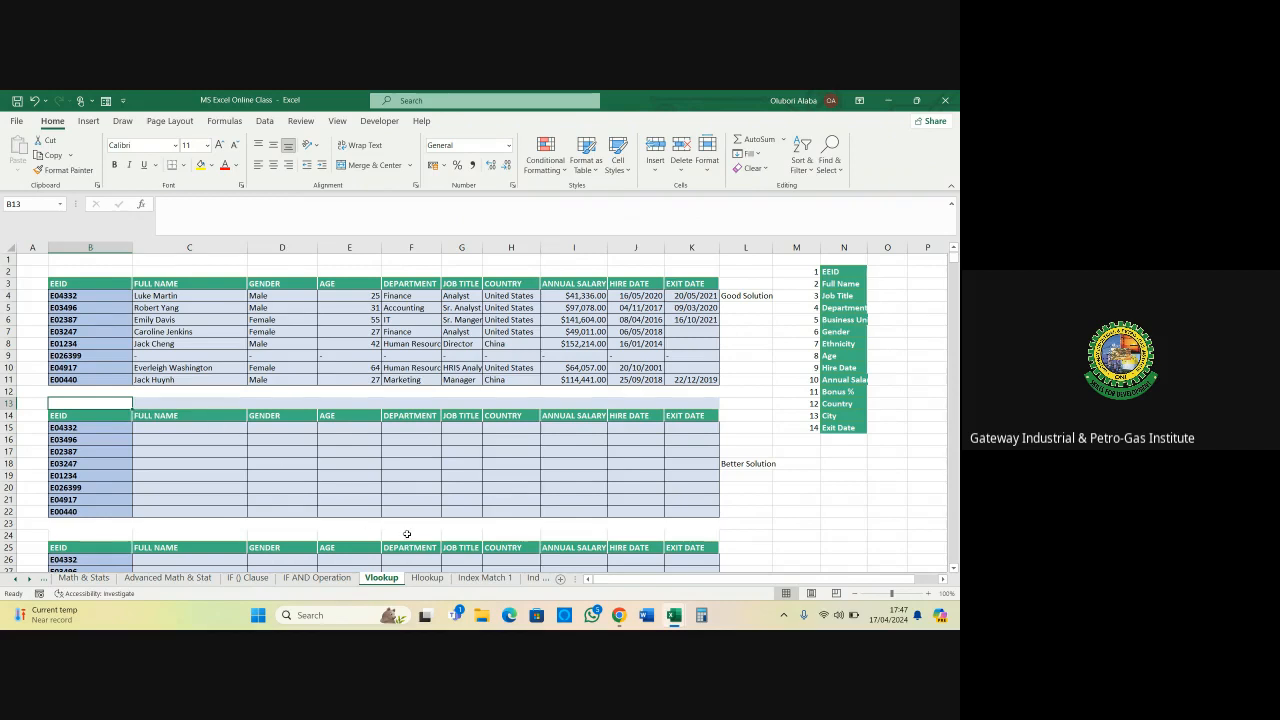
pyautogui.write('=matc')
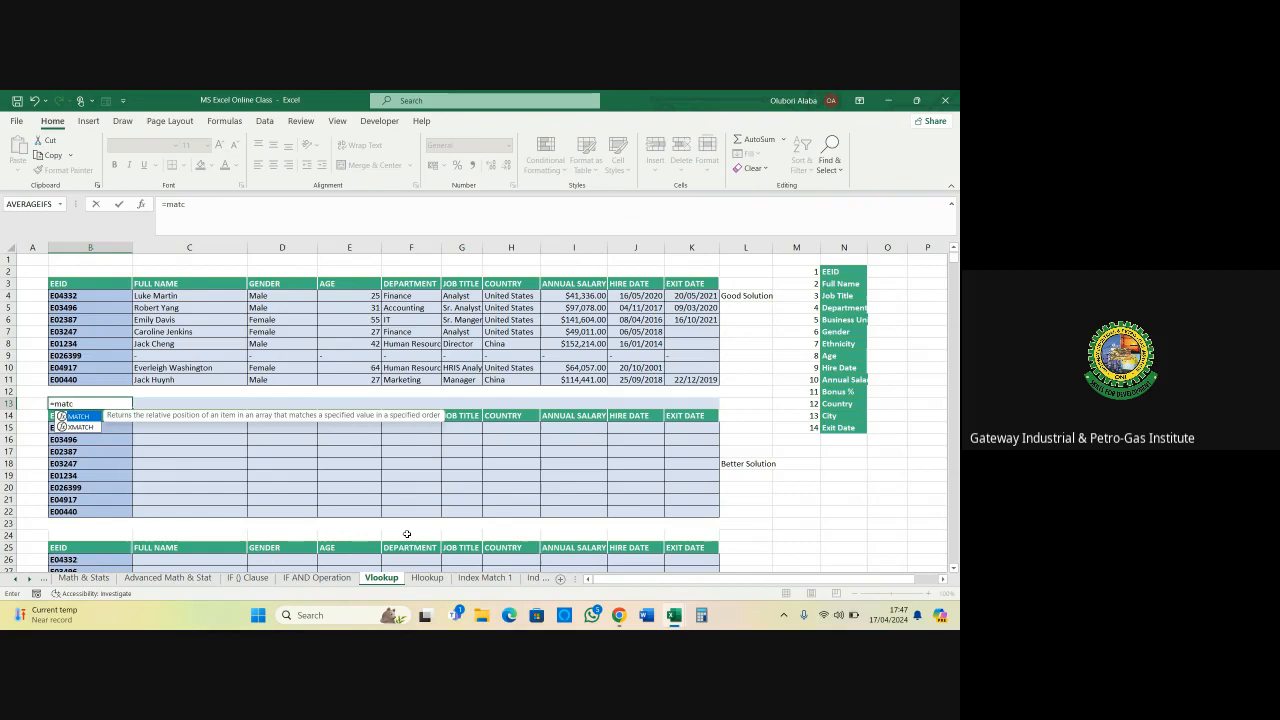
pyautogui.press('Tab')
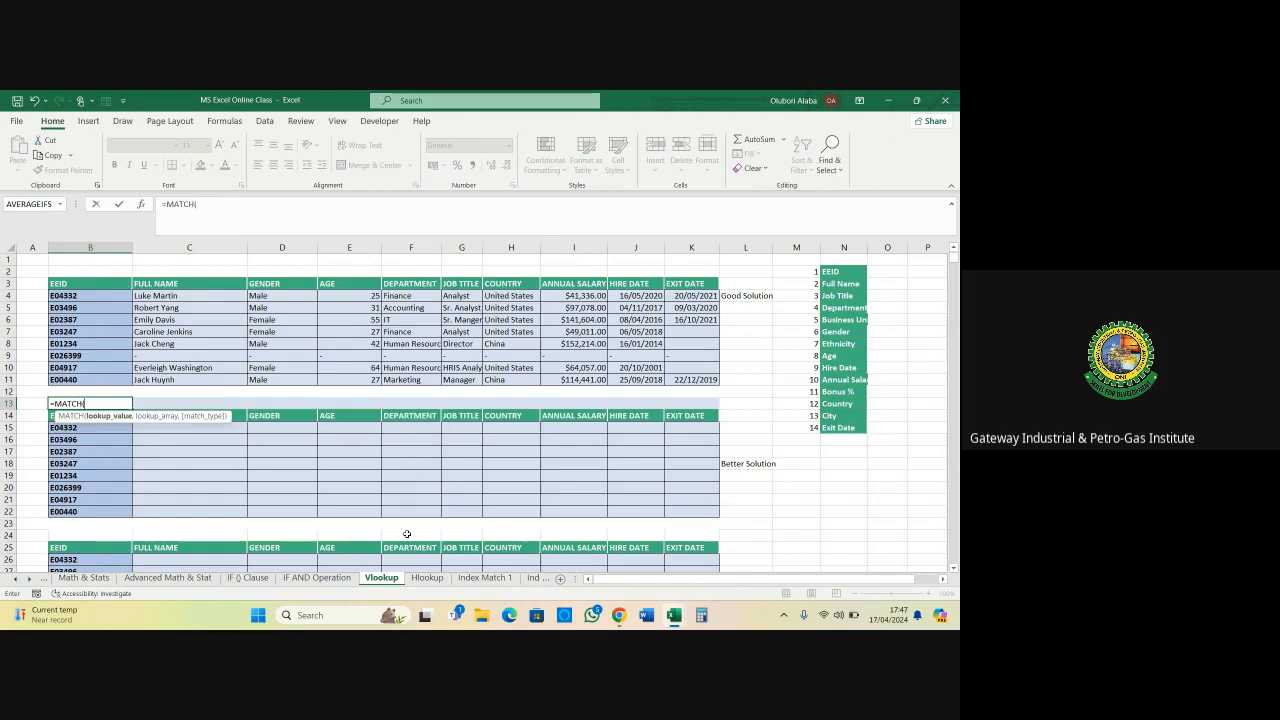
pyautogui.click(50, 416)
pyautogui.write(',')
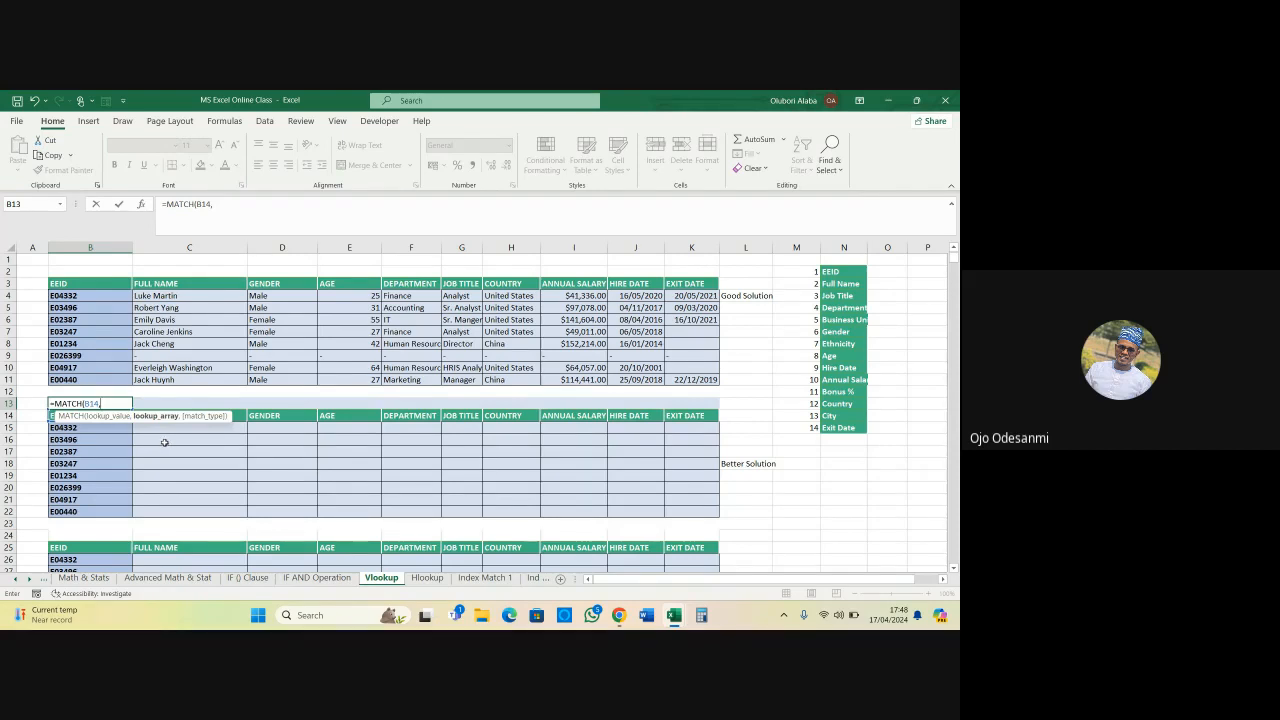
pyautogui.scroll(-5, 164, 442)
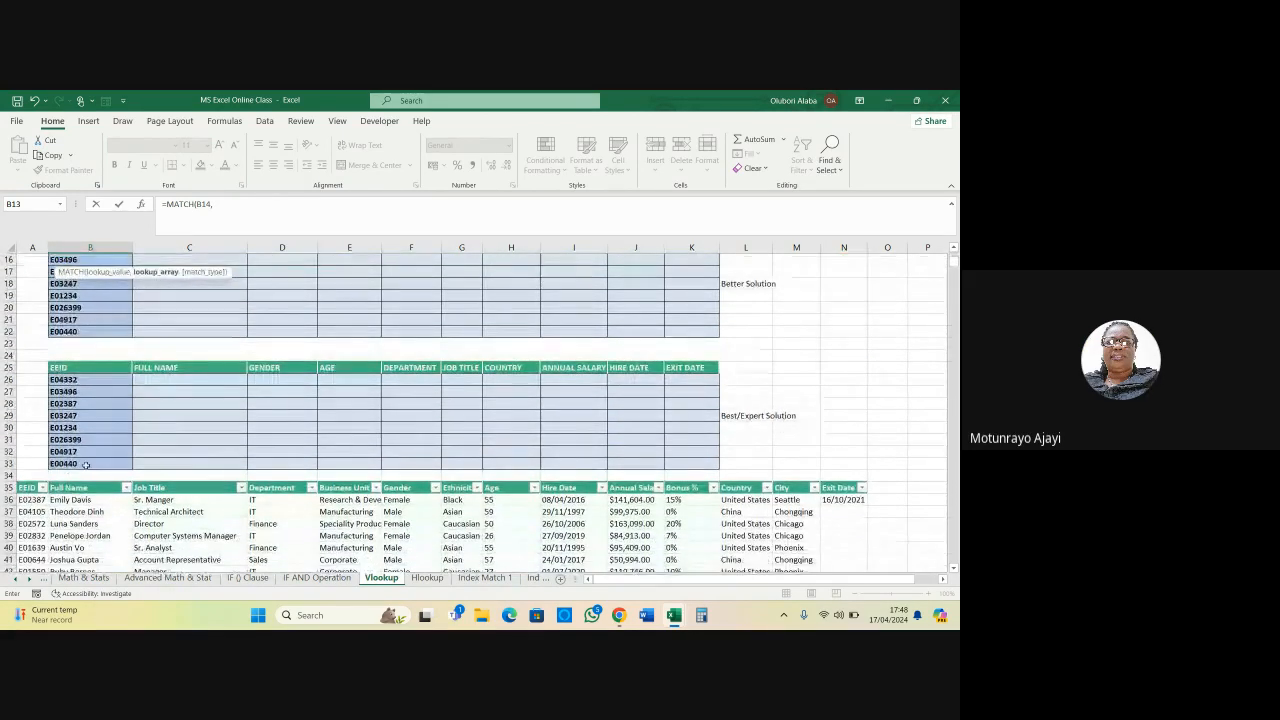
pyautogui.moveTo(25, 487); pyautogui.dragTo(832, 487)
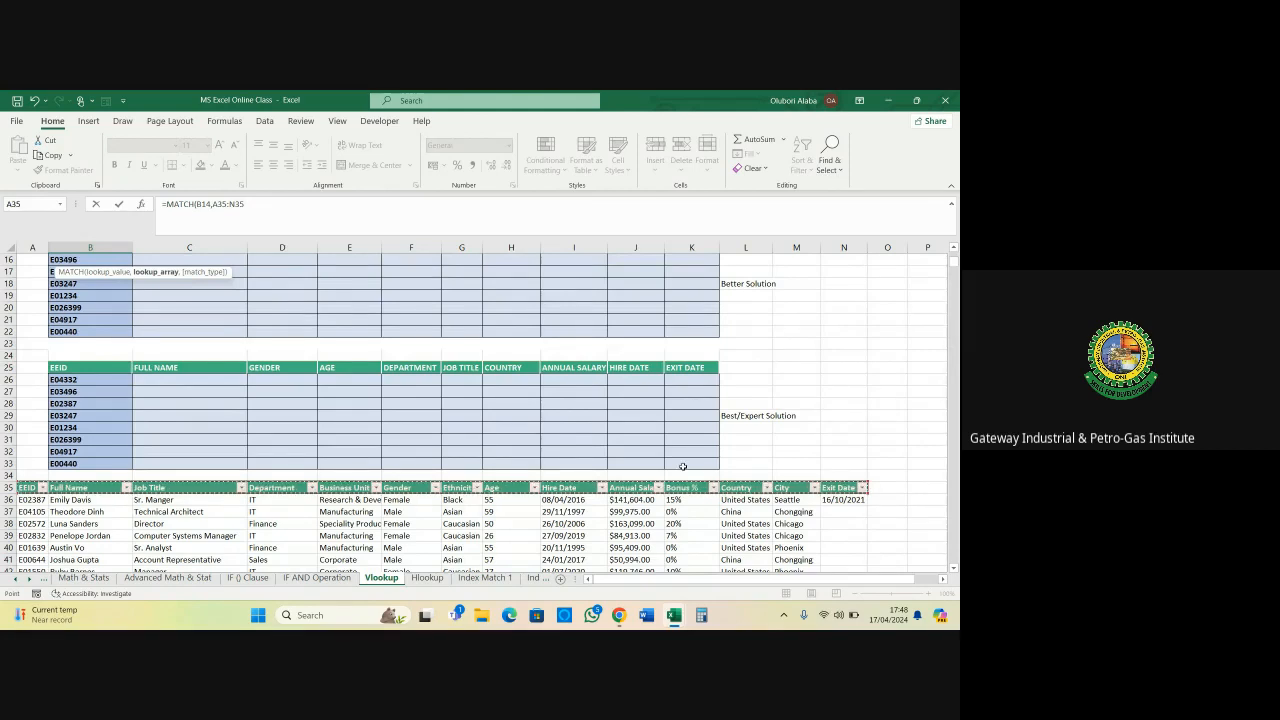
pyautogui.press('F4')
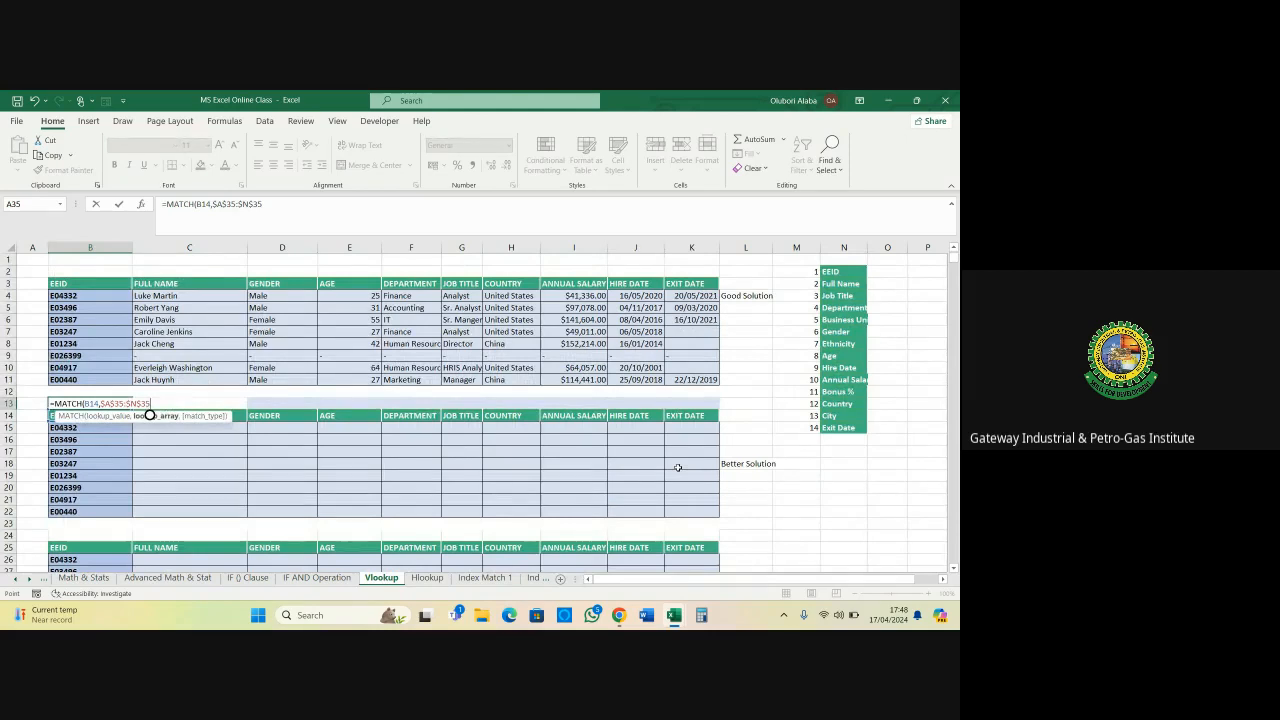
pyautogui.write(',')
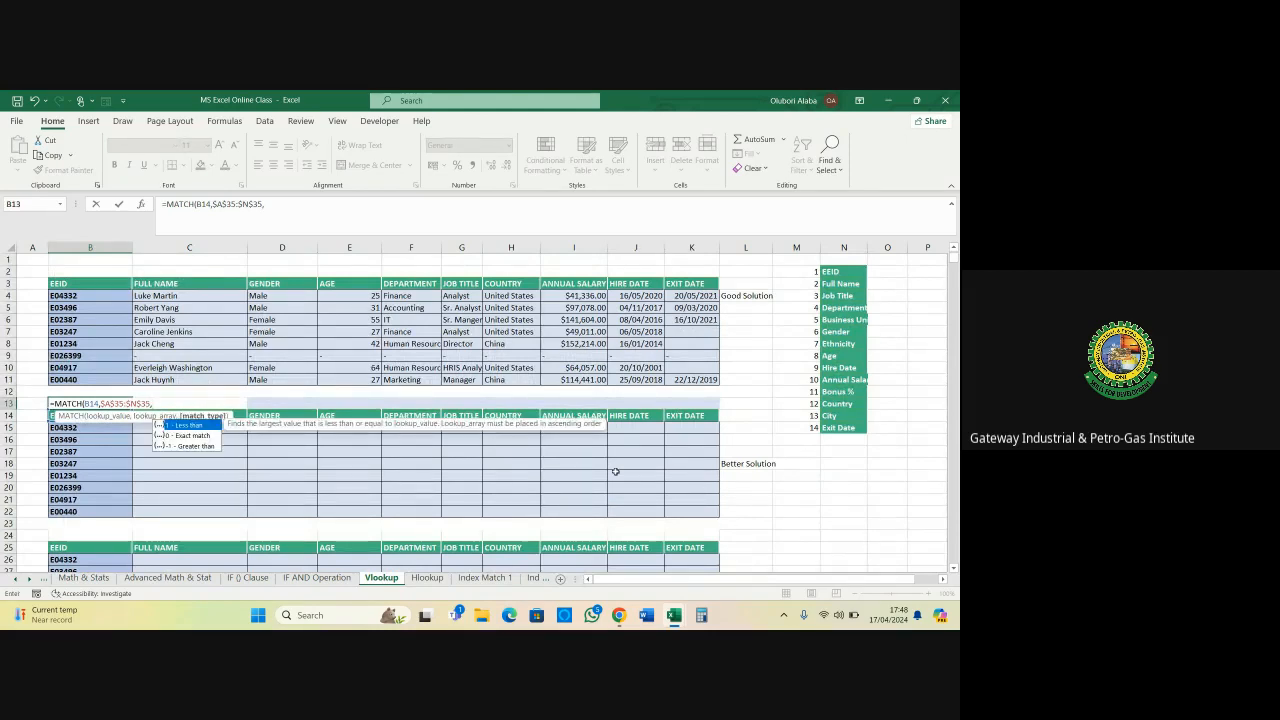
pyautogui.doubleClick(184, 437)
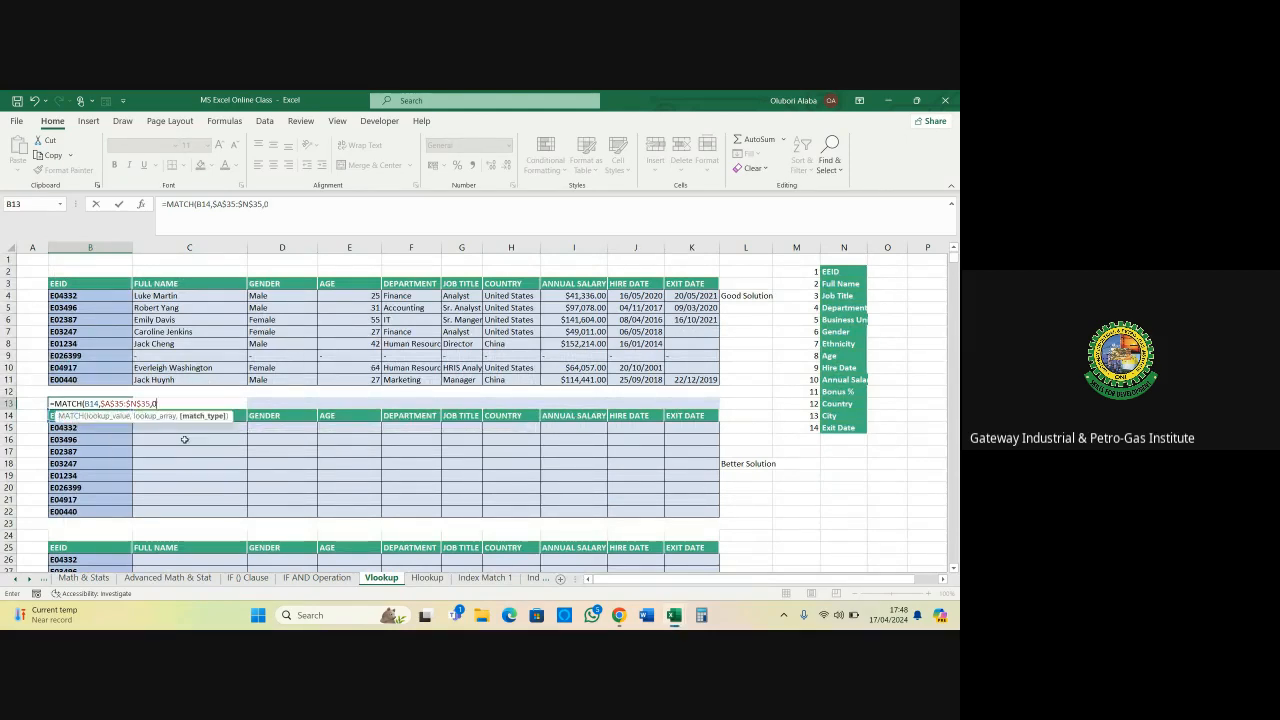
pyautogui.press('Return')
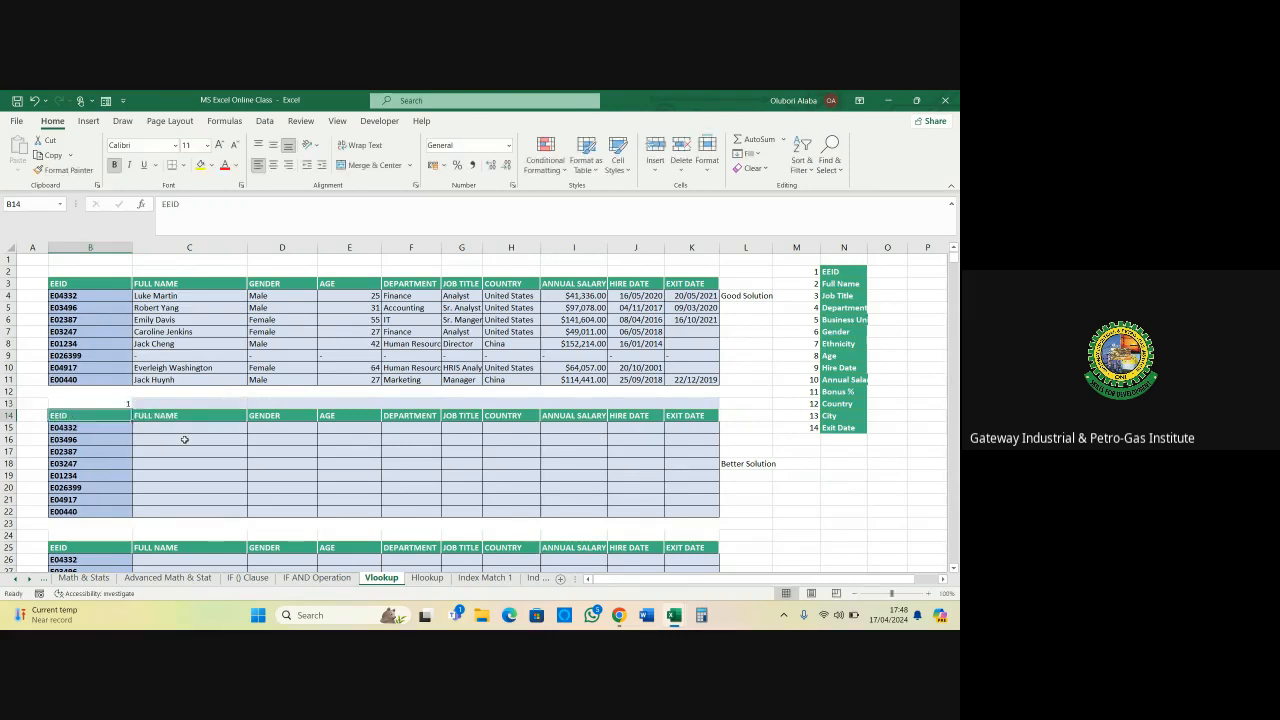
pyautogui.click(88, 405)
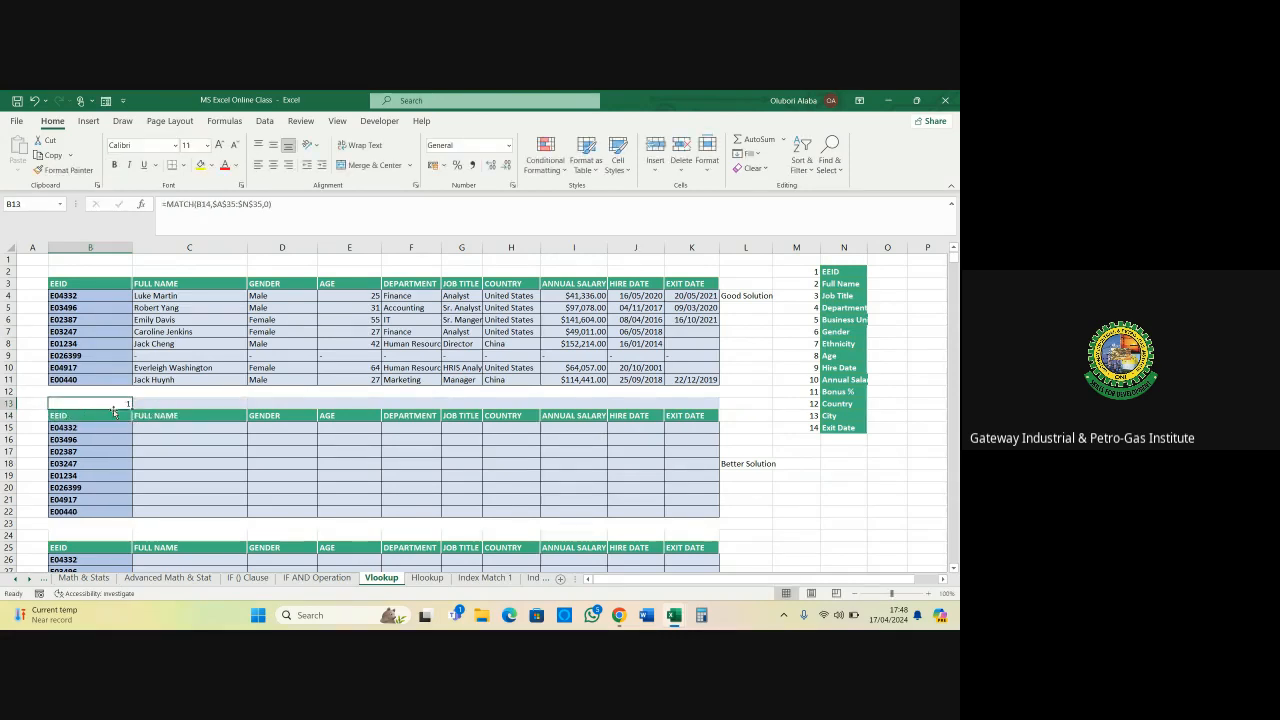
pyautogui.scroll(-4, 97, 427)
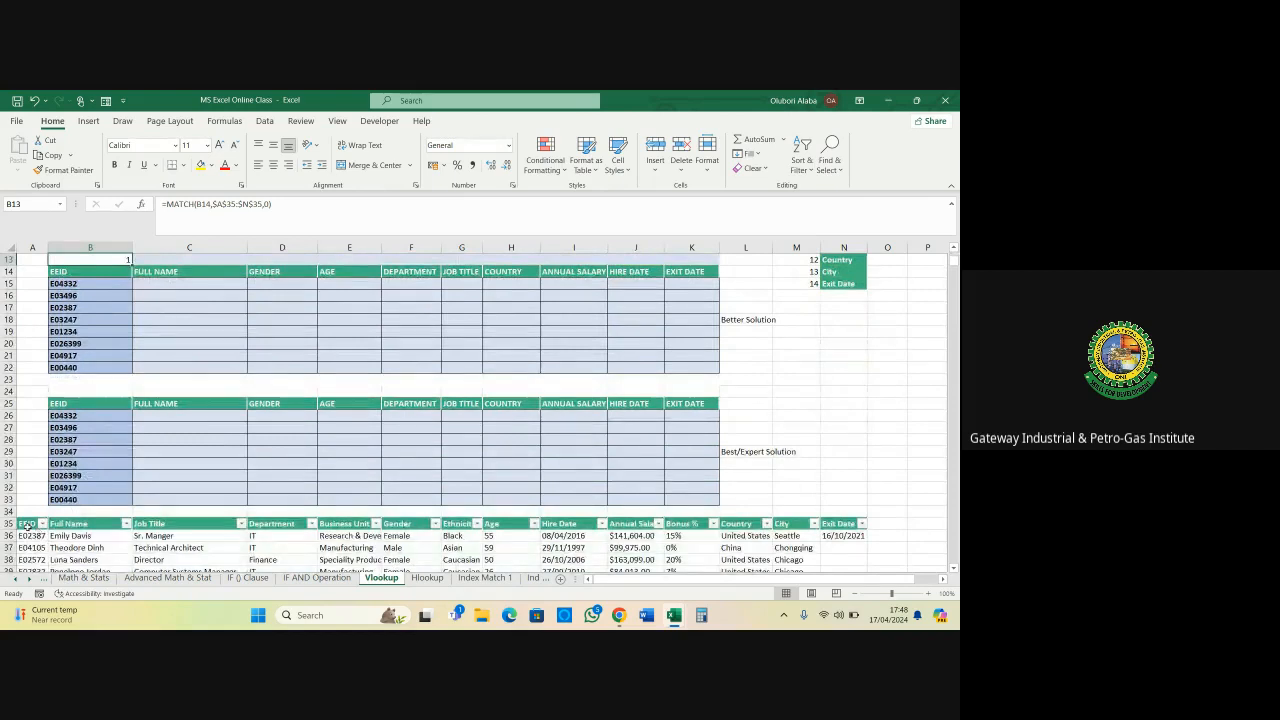
# Fill the MATCH formula from B13 across to K13, and check the column indexes against the numbered header list in M2:N15
pyautogui.scroll(3, 68, 511)
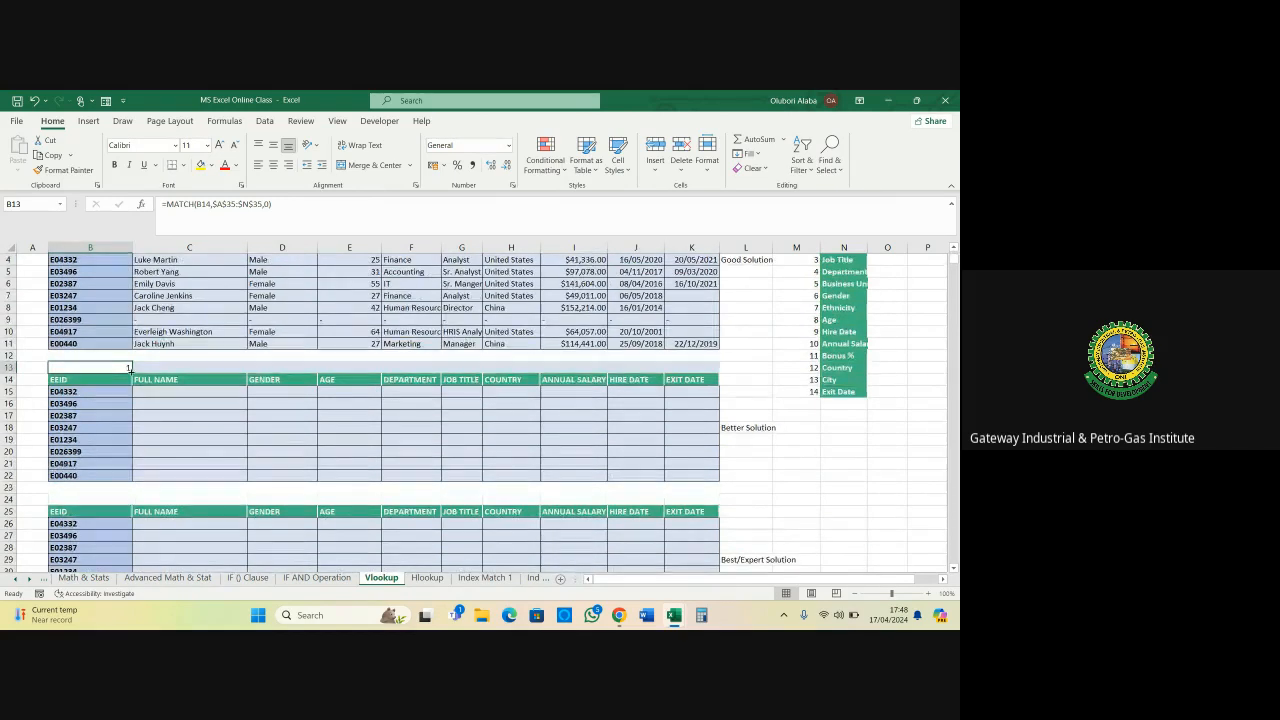
pyautogui.moveTo(132, 373); pyautogui.dragTo(712, 372)
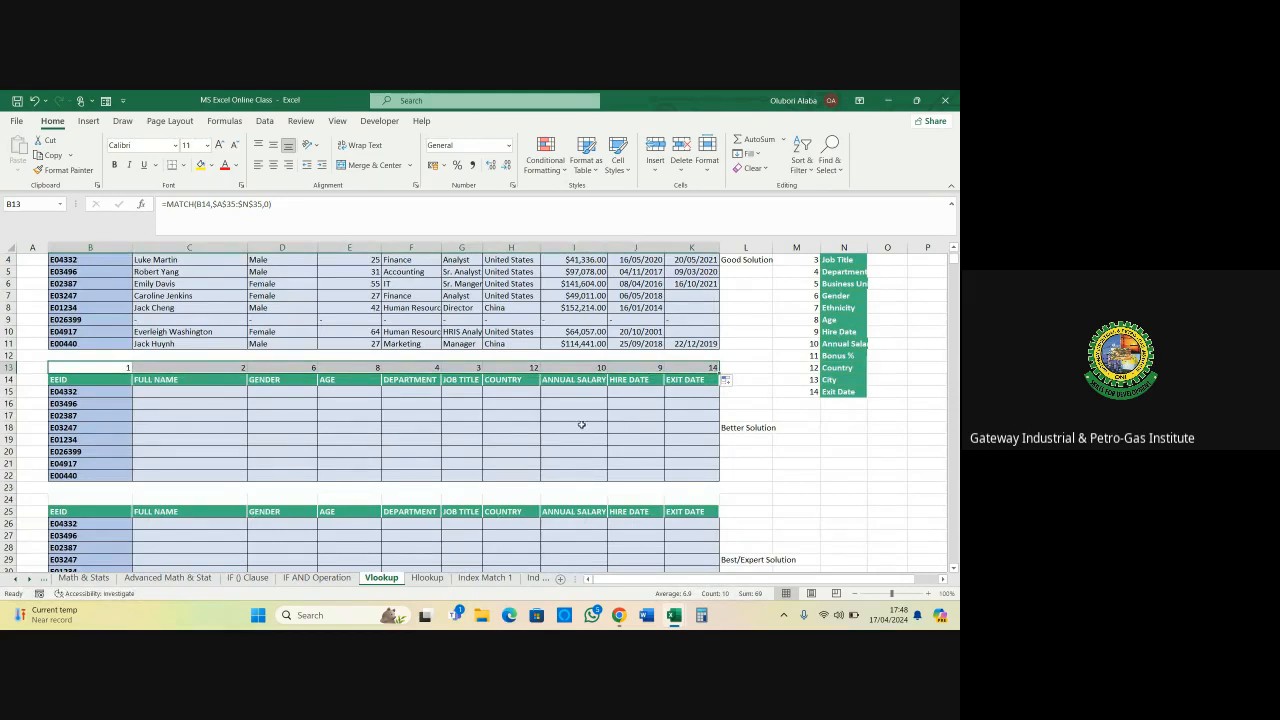
pyautogui.click(185, 368)
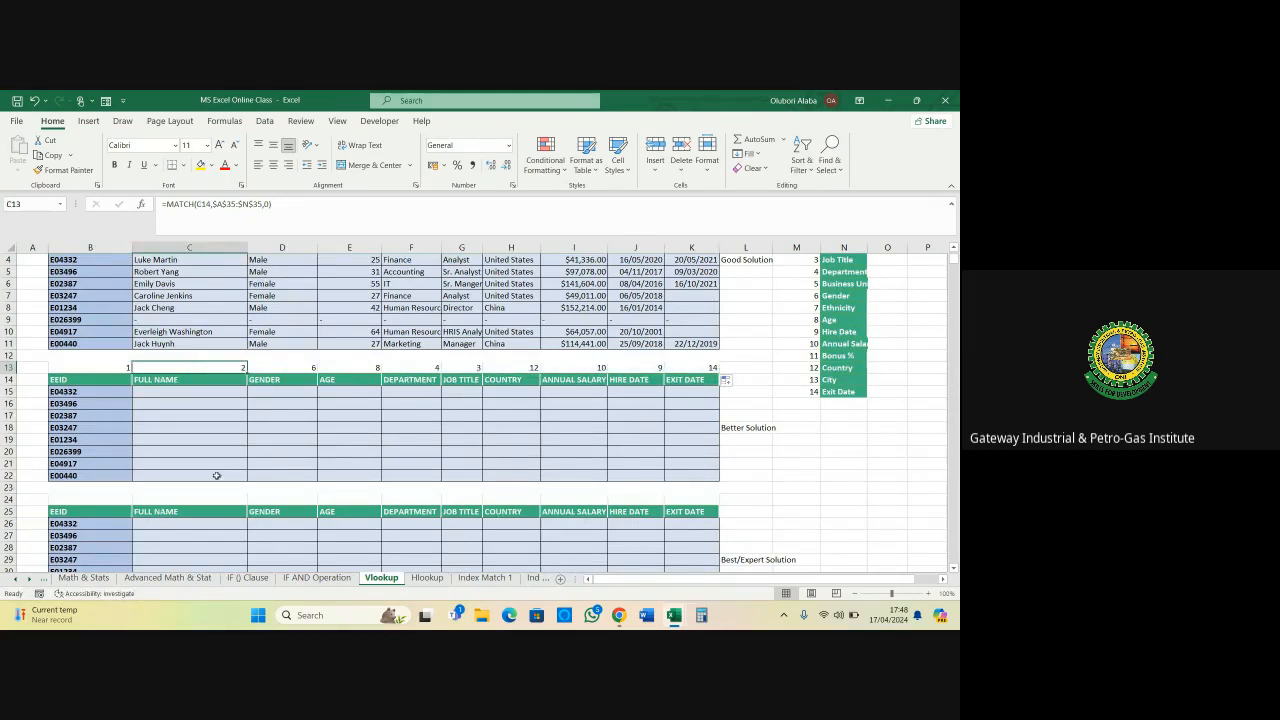
pyautogui.scroll(1, 829, 266)
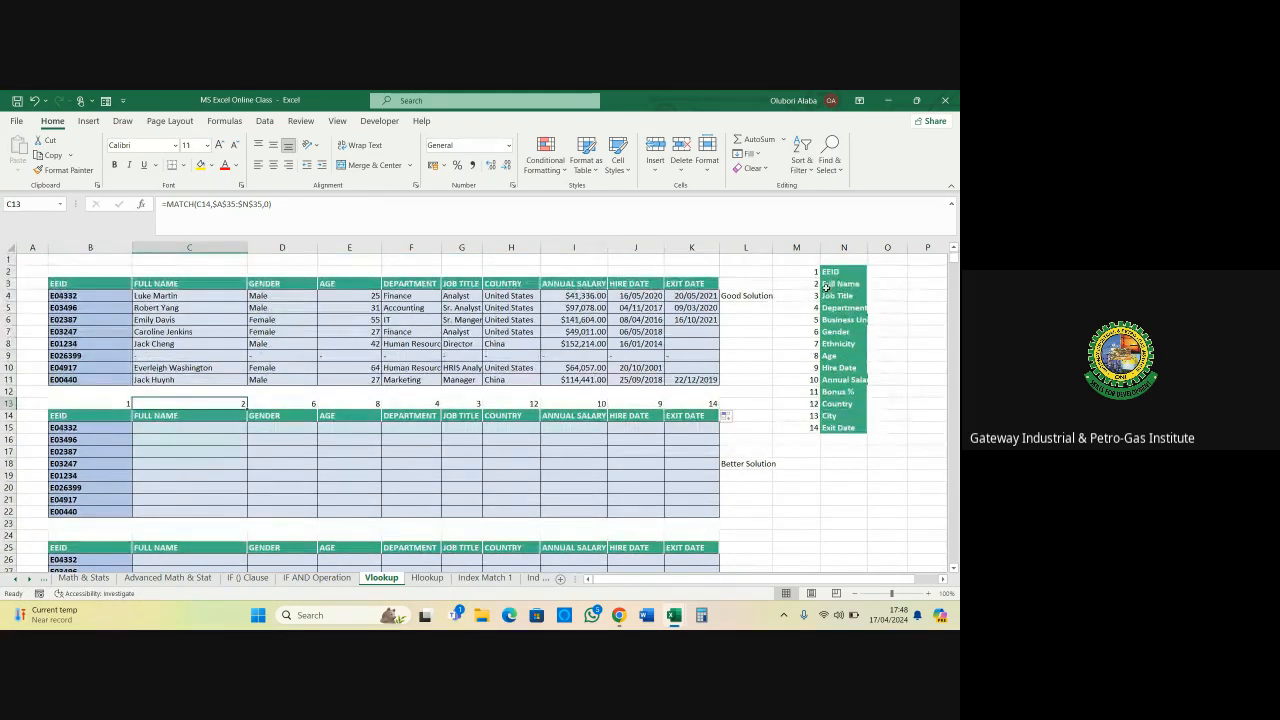
pyautogui.click(830, 284)
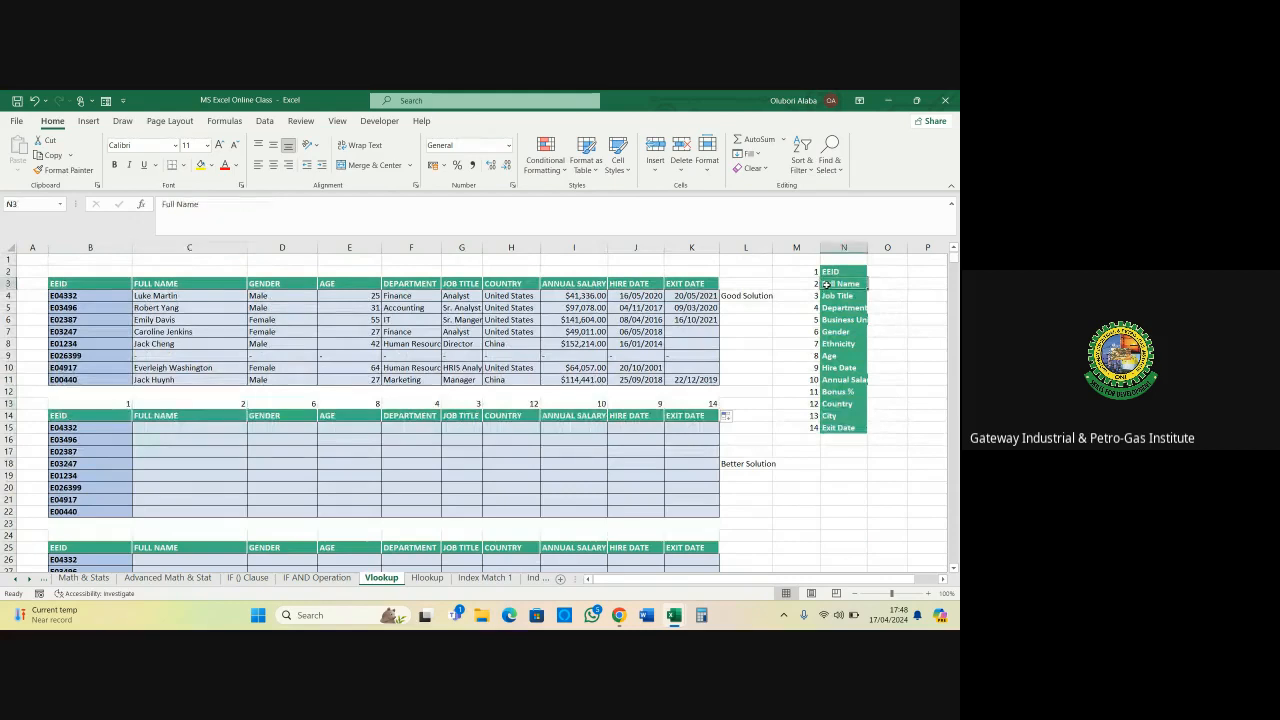
pyautogui.click(285, 407)
pyautogui.click(845, 331)
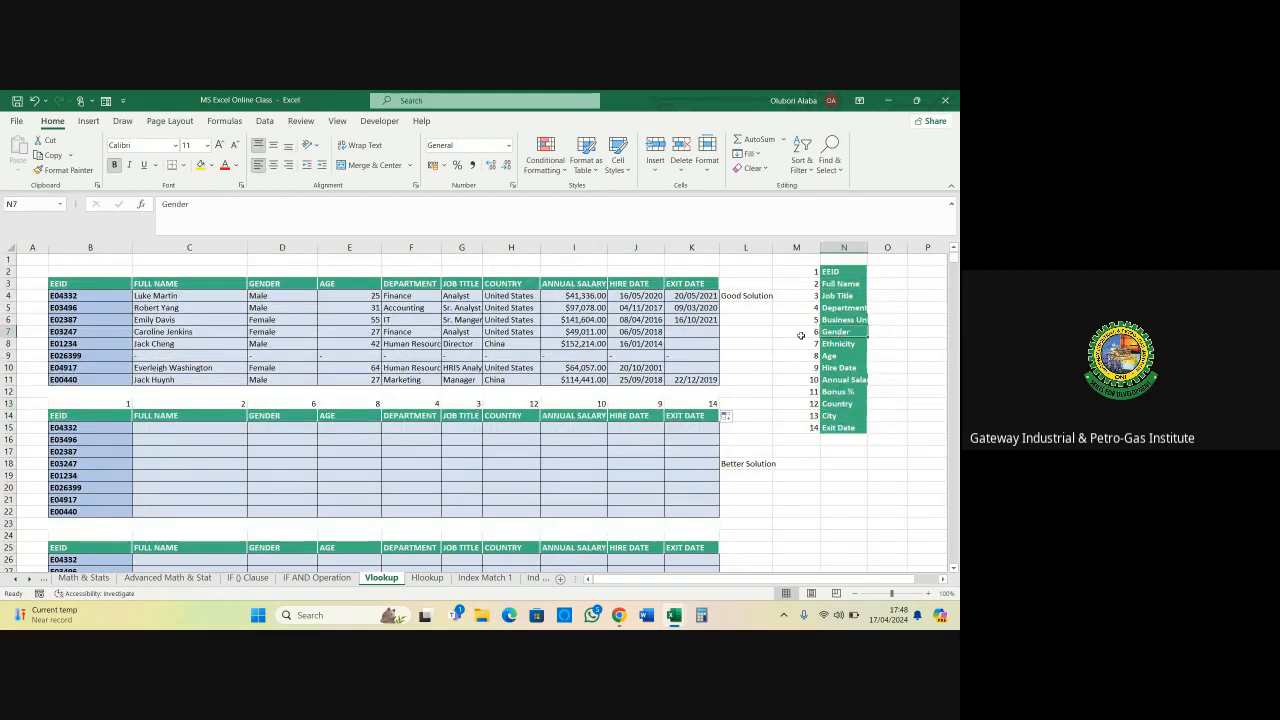
pyautogui.click(340, 414)
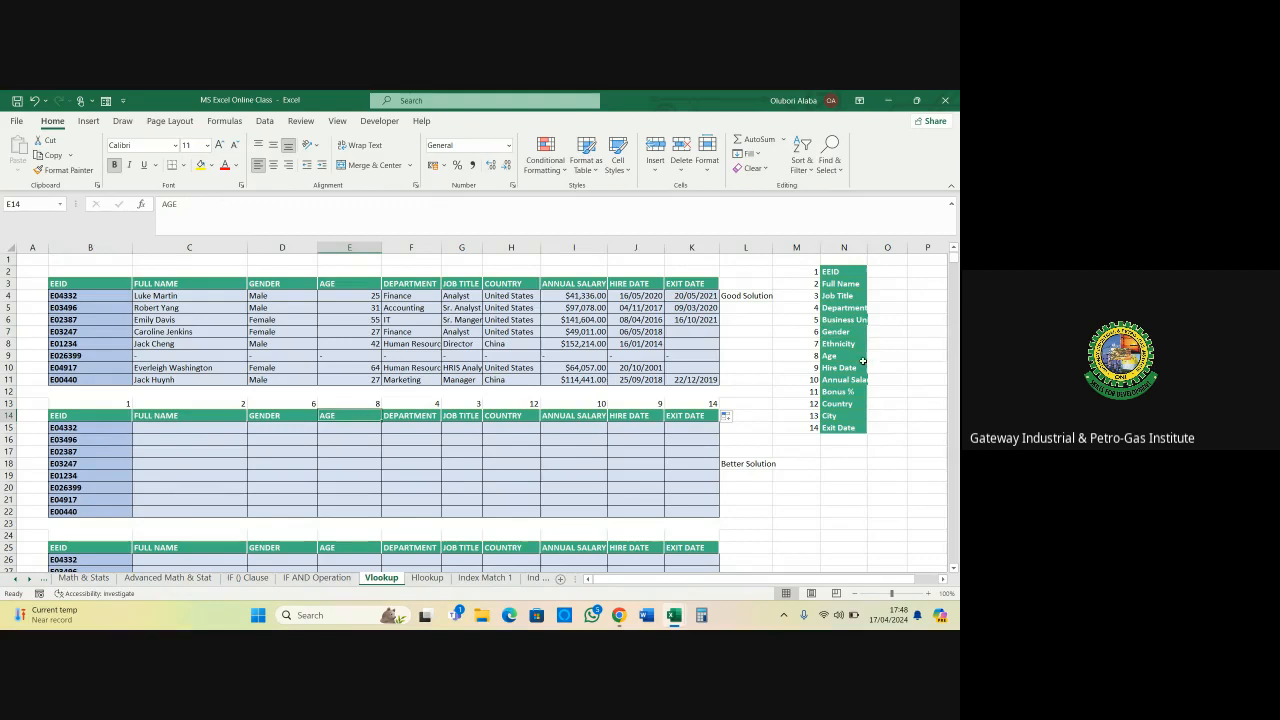
pyautogui.moveTo(125, 404); pyautogui.dragTo(708, 406)
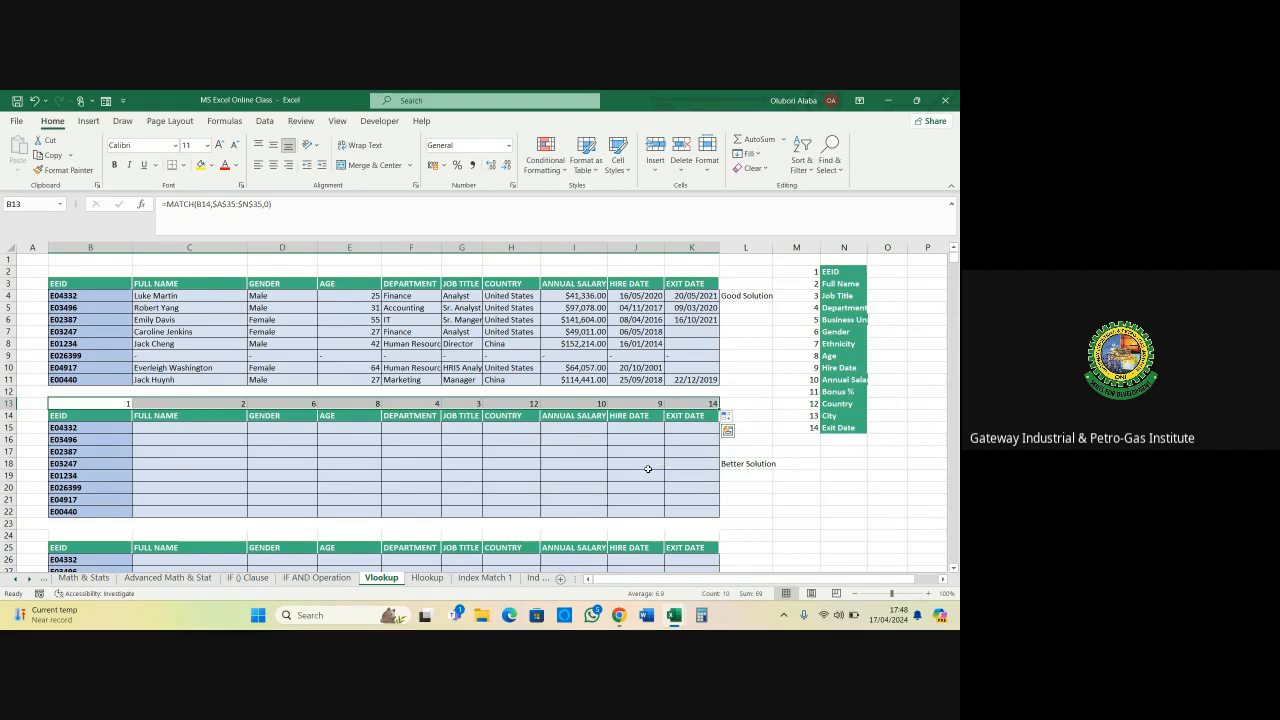
pyautogui.click(564, 463)
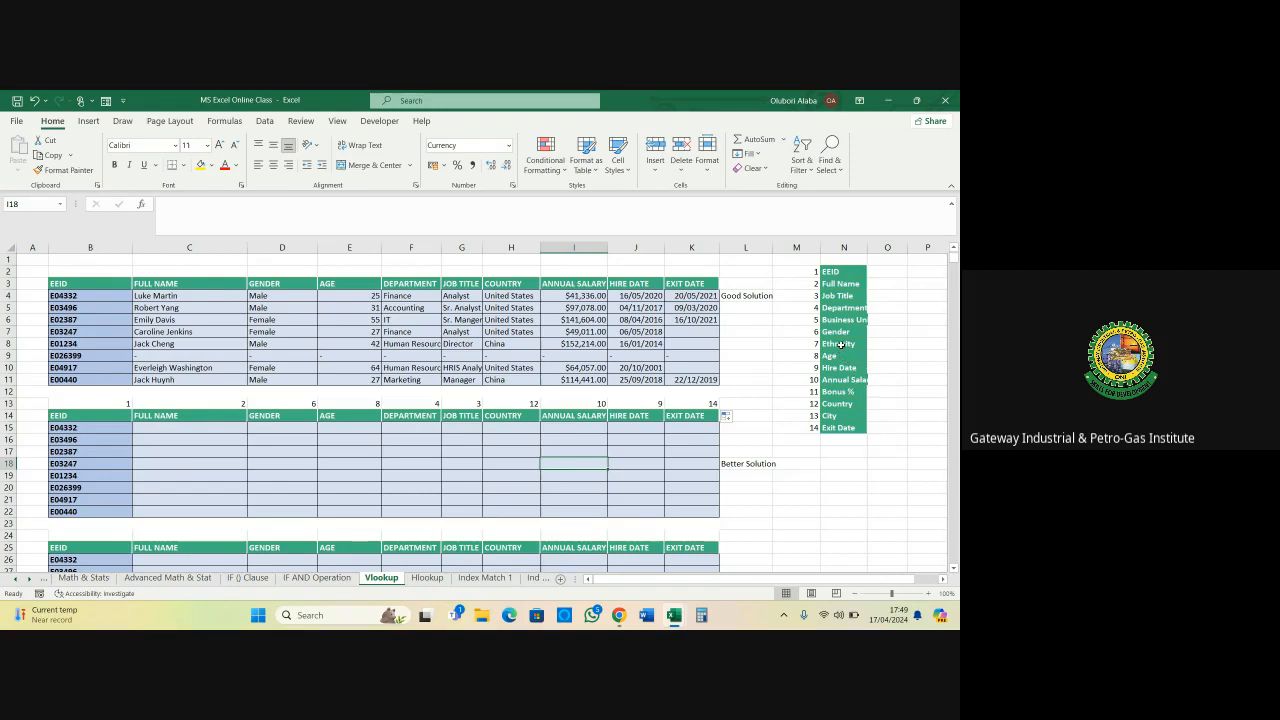
# Try reusing the IFERROR VLOOKUP formula from C4 in C15, and clear the cell again
pyautogui.click(169, 296)
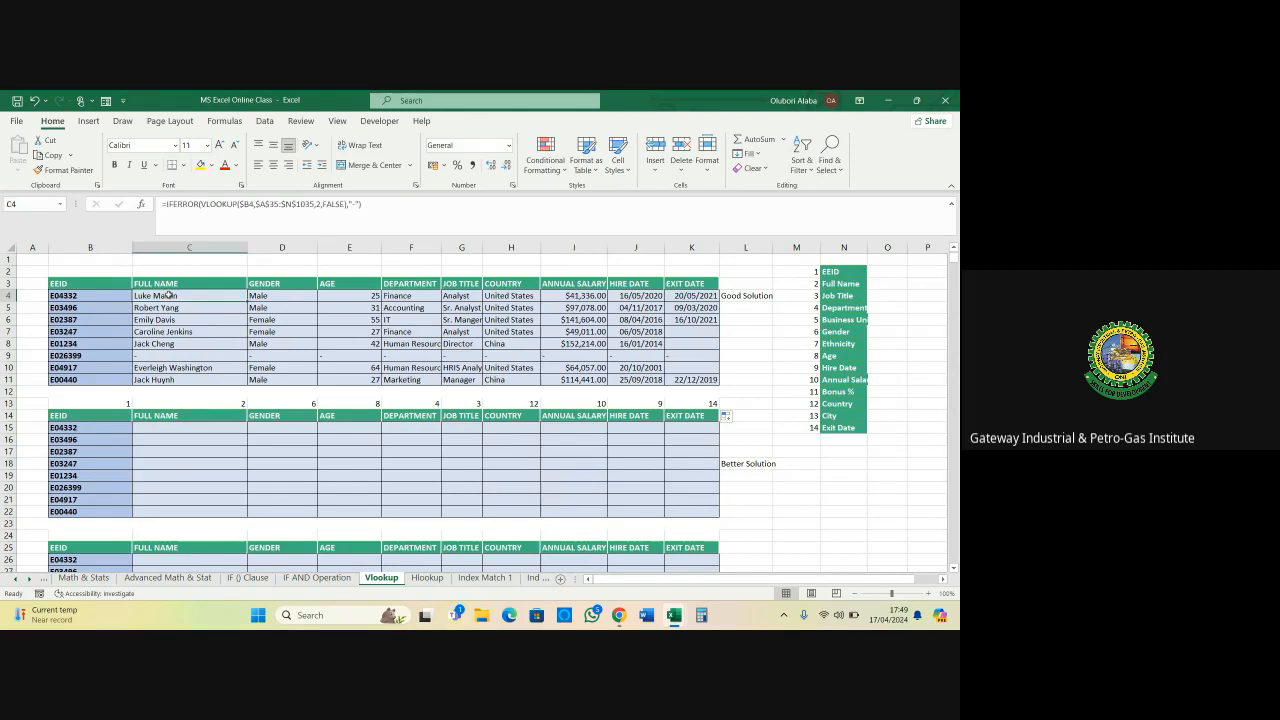
pyautogui.moveTo(383, 205); pyautogui.dragTo(148, 208)
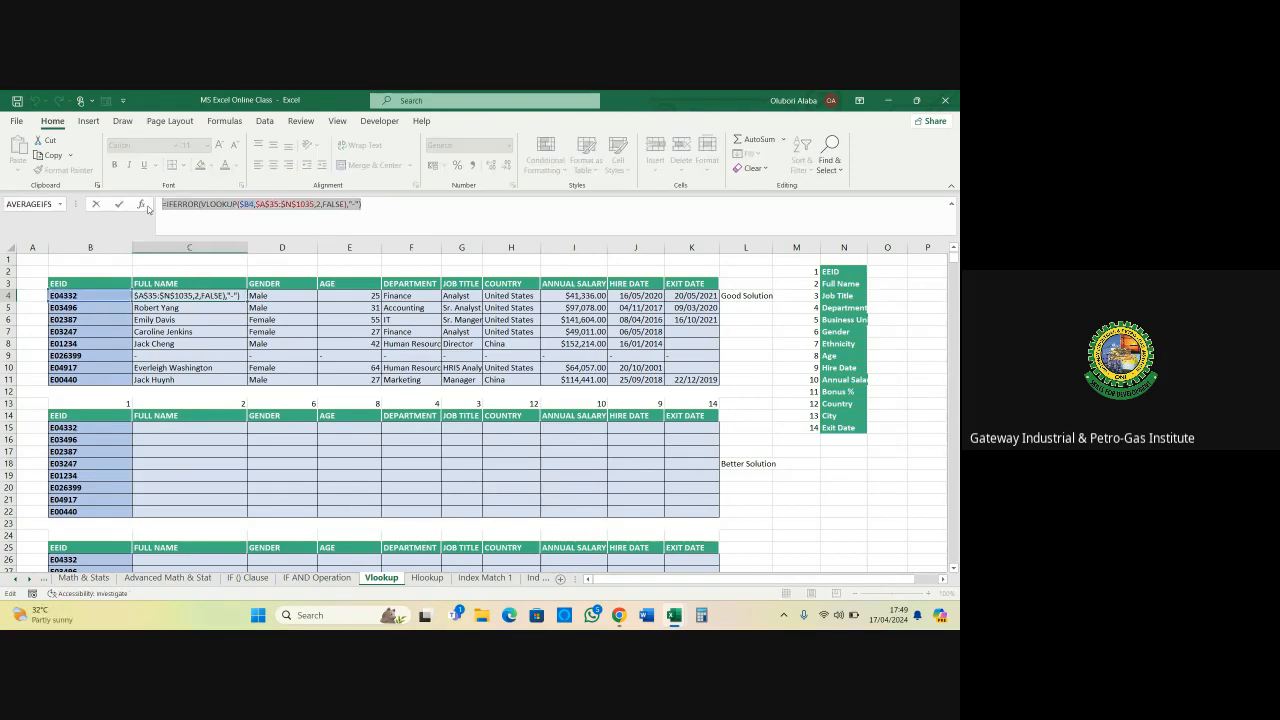
pyautogui.hotkey('ctrl', 'c')
pyautogui.press('Escape')
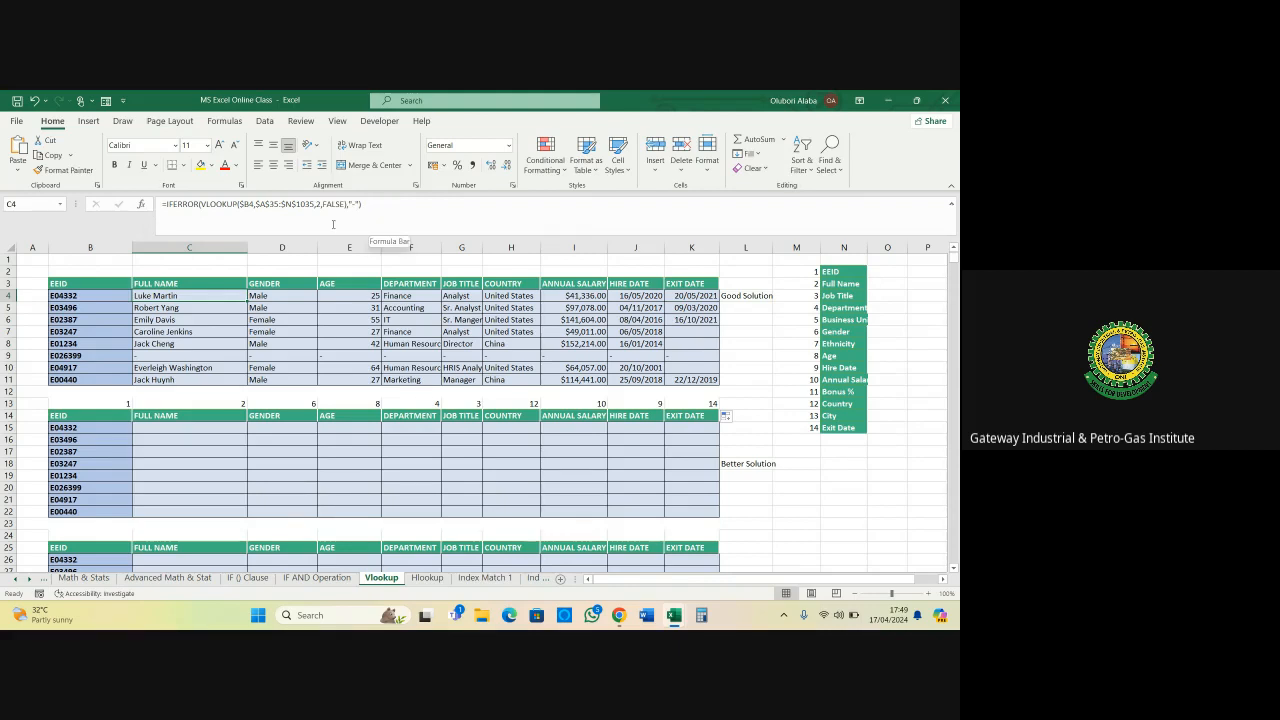
pyautogui.moveTo(362, 204); pyautogui.dragTo(160, 204)
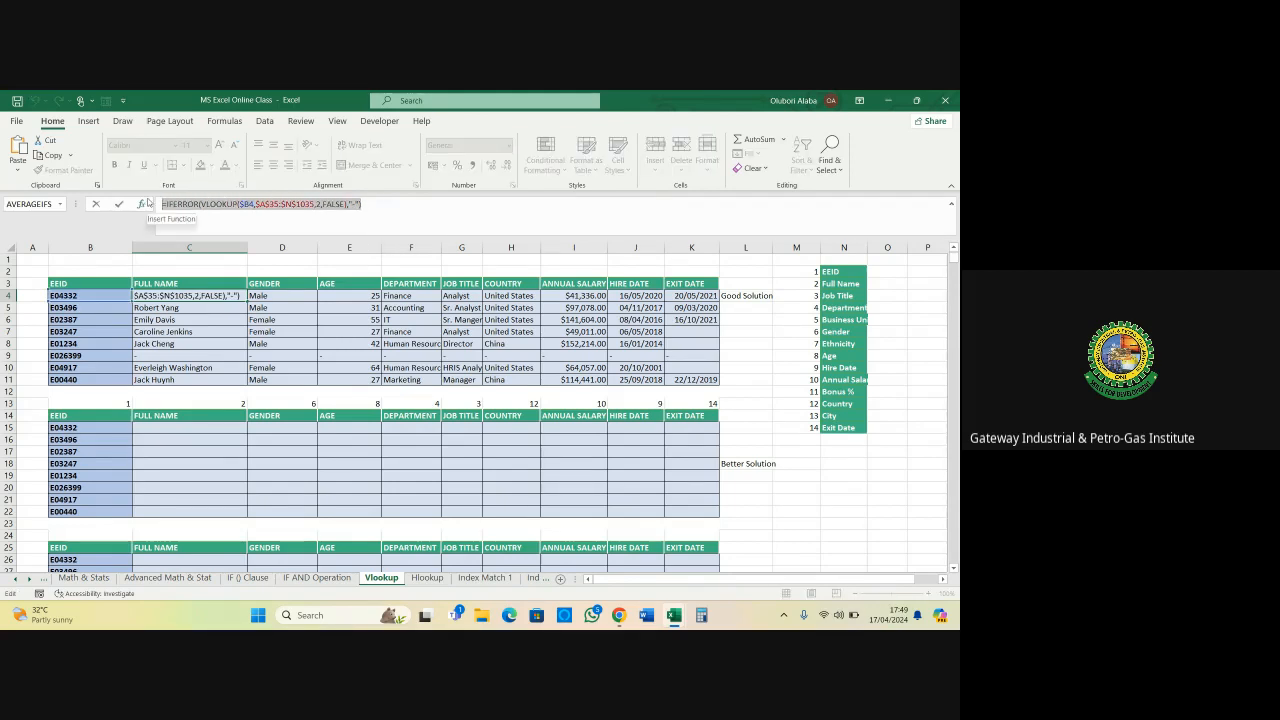
pyautogui.press('Escape')
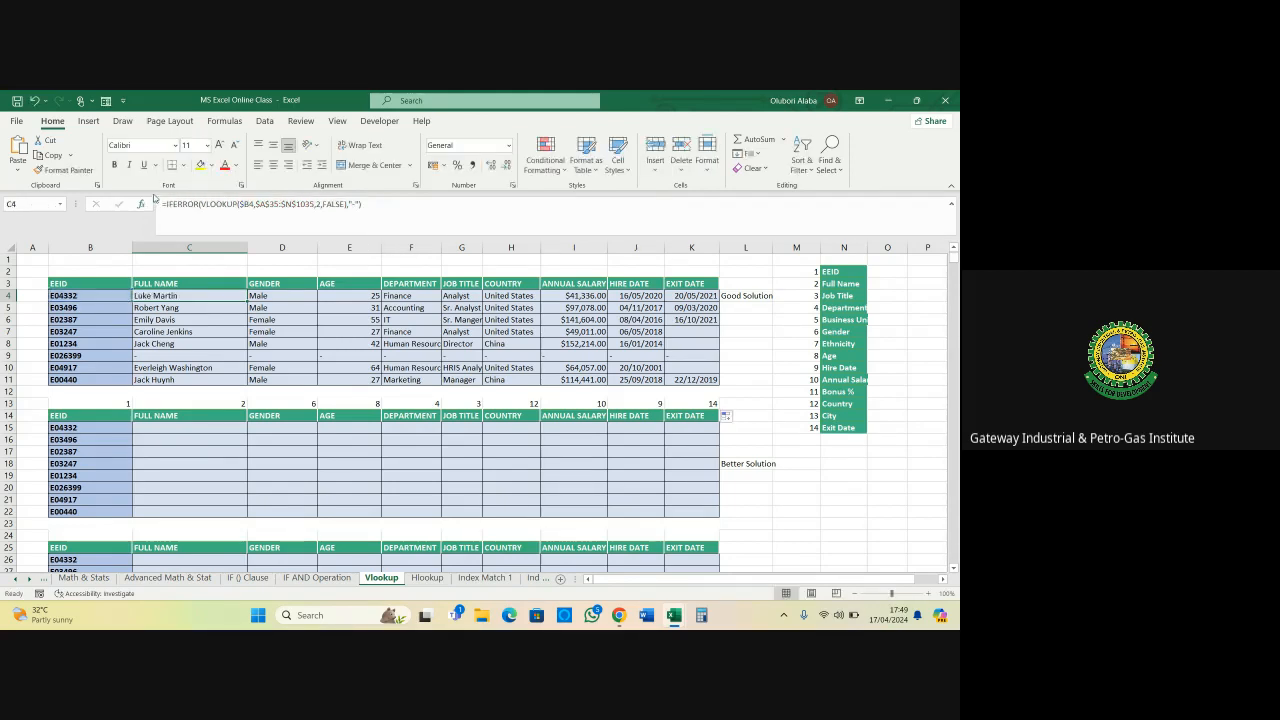
pyautogui.click(170, 432)
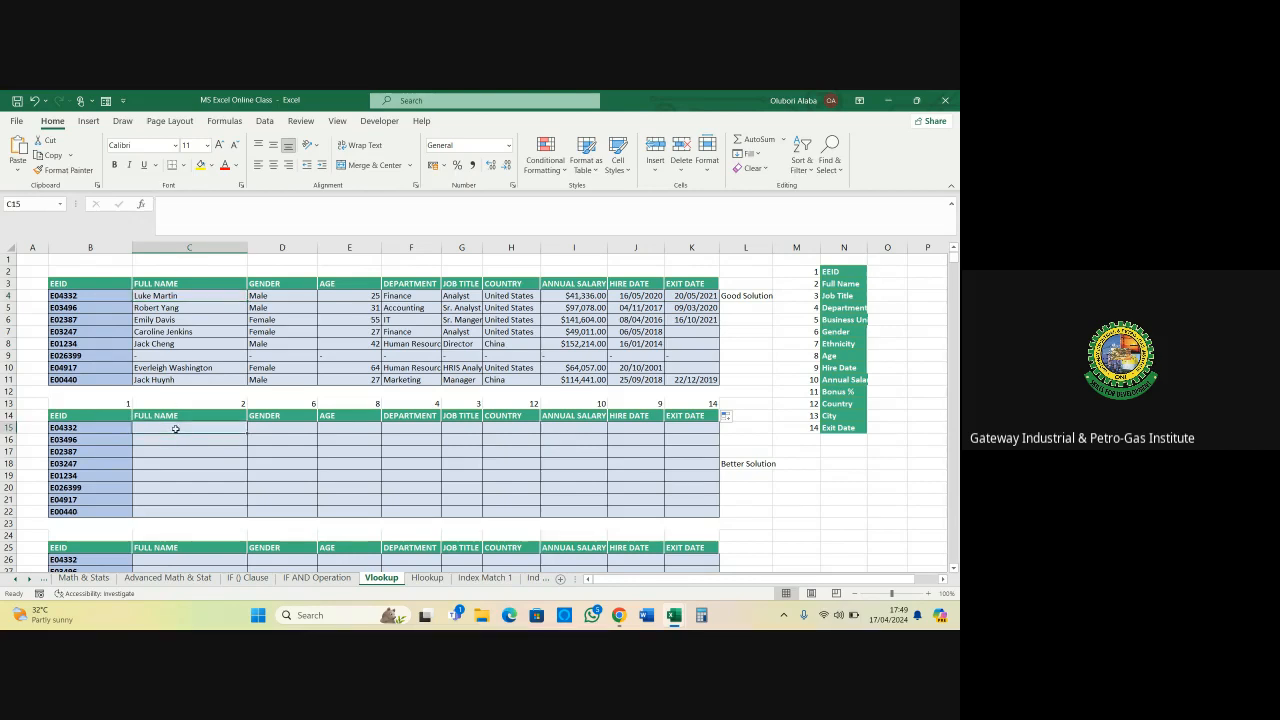
pyautogui.hotkey('ctrl', 'v')
pyautogui.click(209, 474)
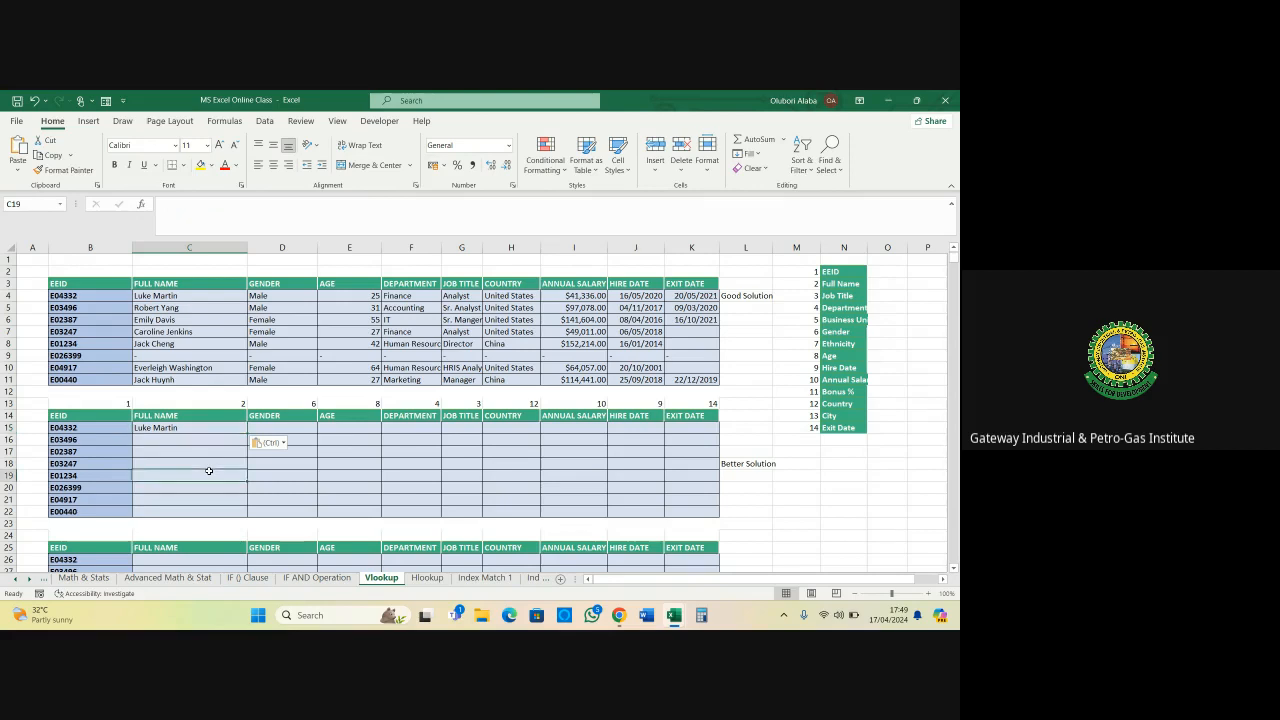
pyautogui.click(197, 432)
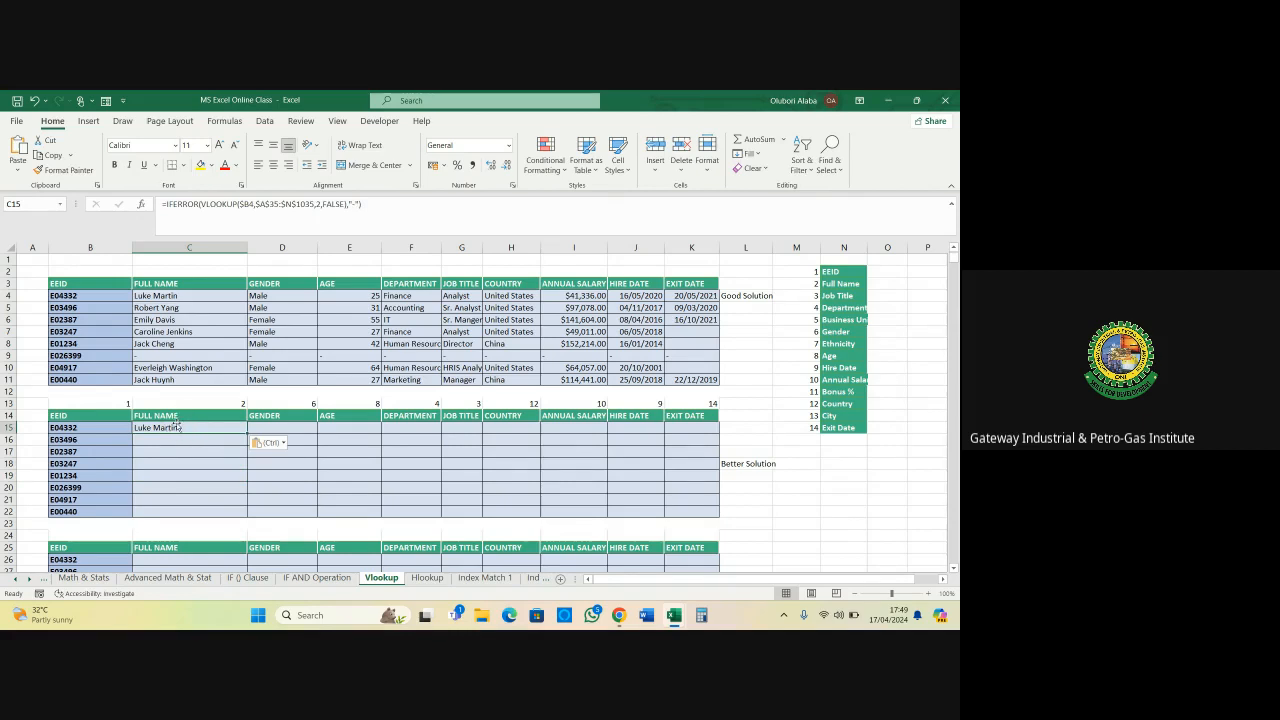
pyautogui.press('Delete')
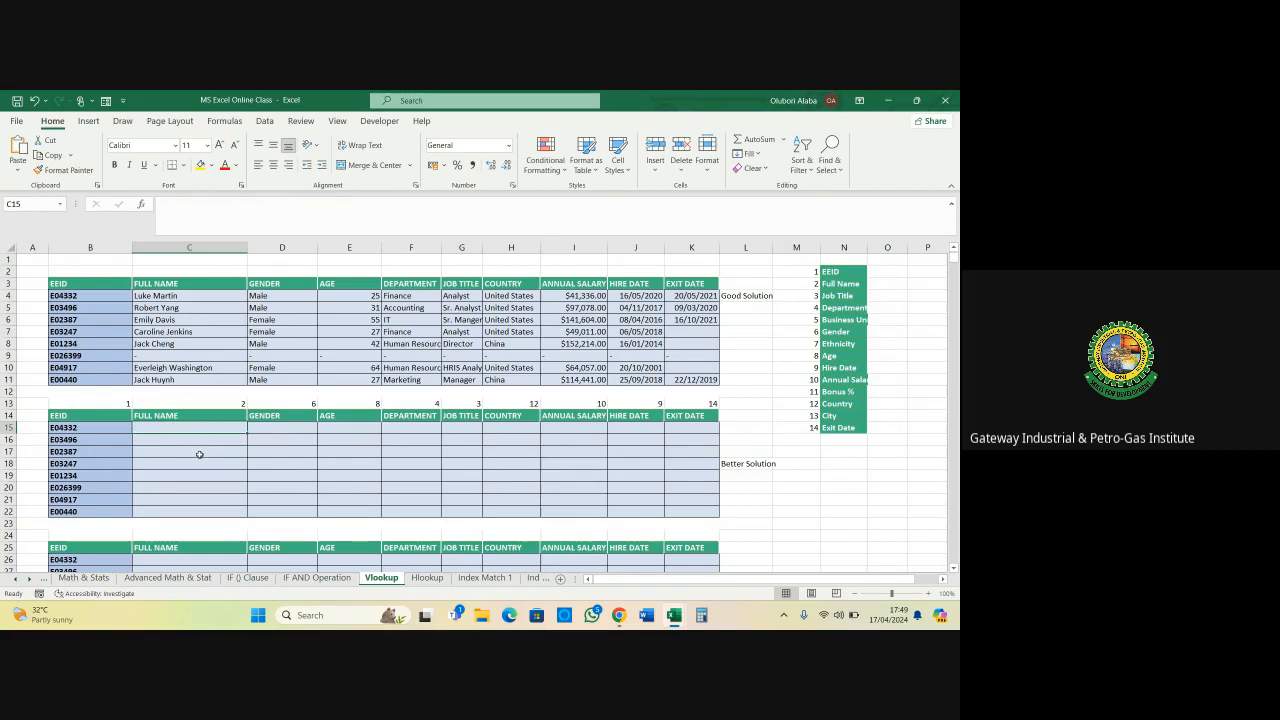
pyautogui.click(251, 488)
# Start a VLOOKUP formula in C15 with lookup value $B15 and the absolute table array $A$35:$N$1035
pyautogui.click(198, 430)
pyautogui.write('=vlo')
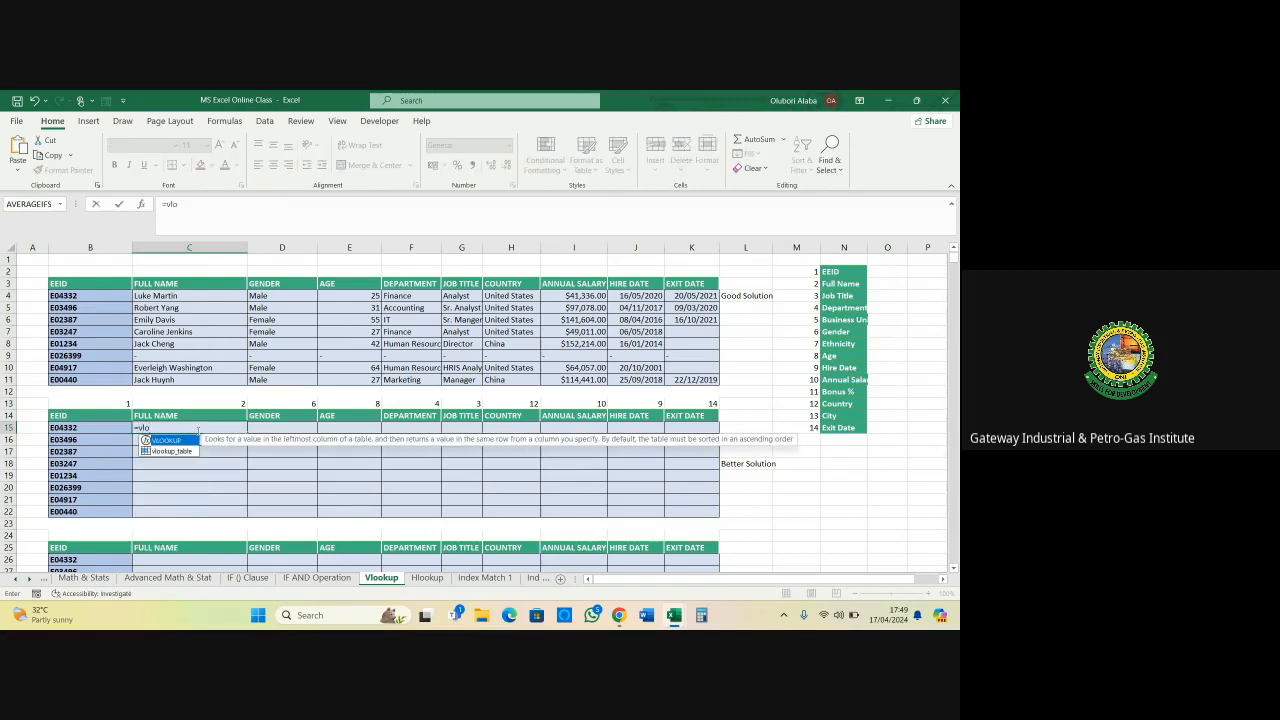
pyautogui.press('Tab')
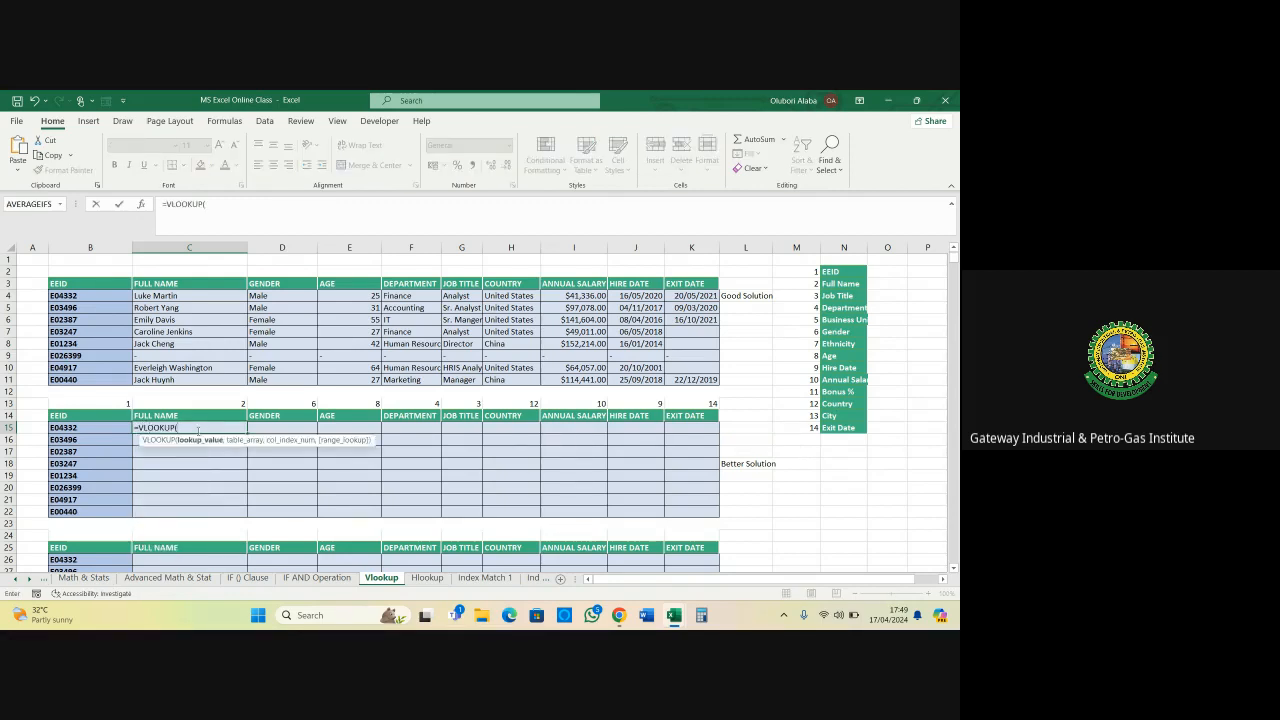
pyautogui.click(78, 426)
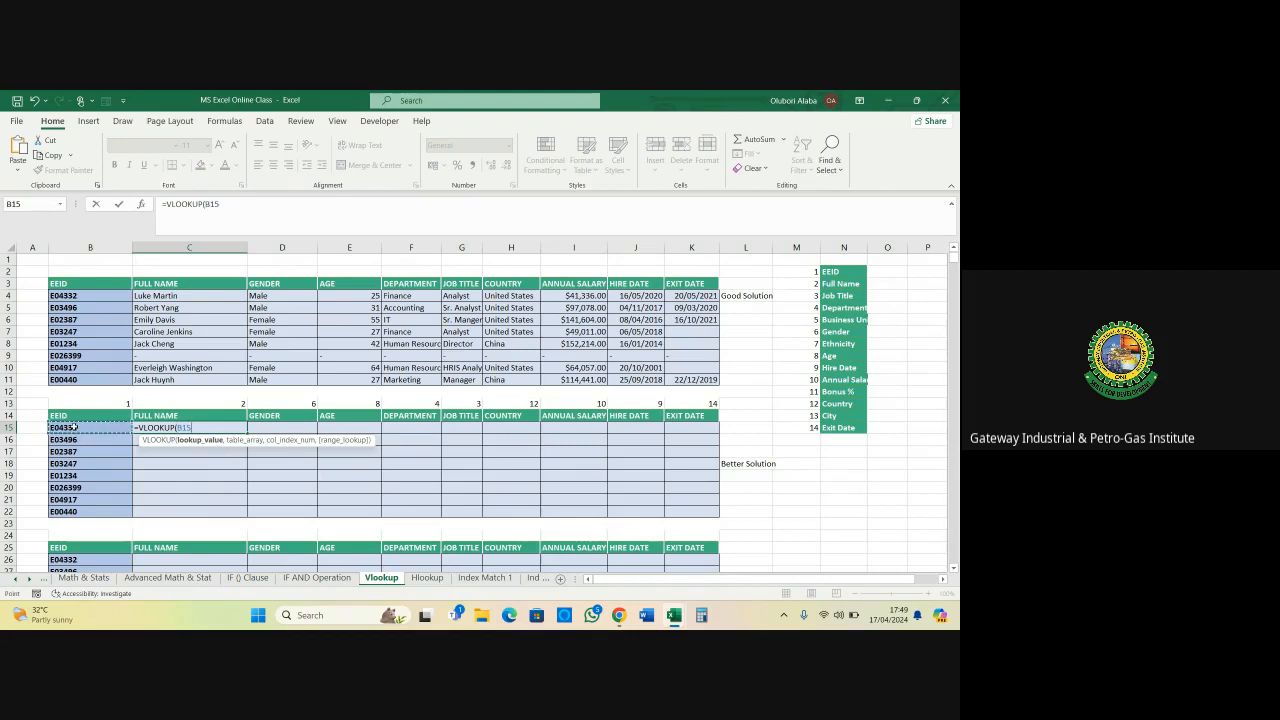
pyautogui.write(',')
pyautogui.scroll(-5, 74, 427)
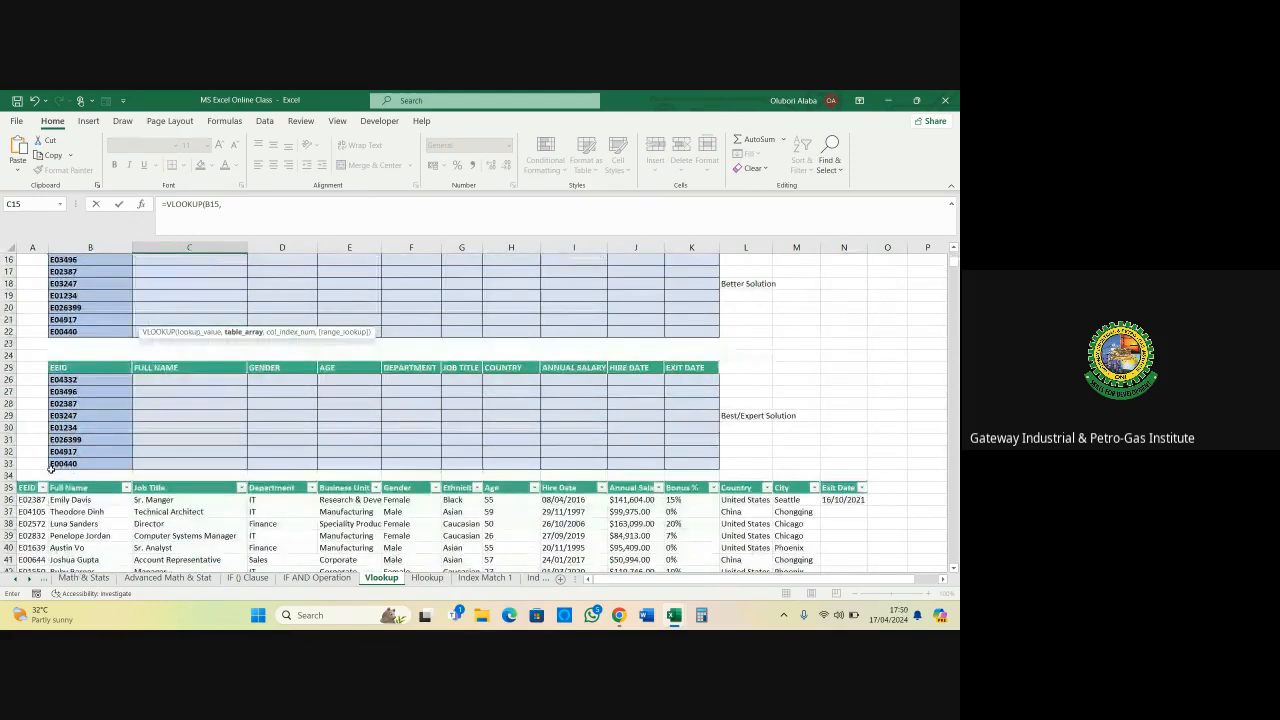
pyautogui.click(30, 486)
pyautogui.hotkey('ctrl', 'shift', 'Down')
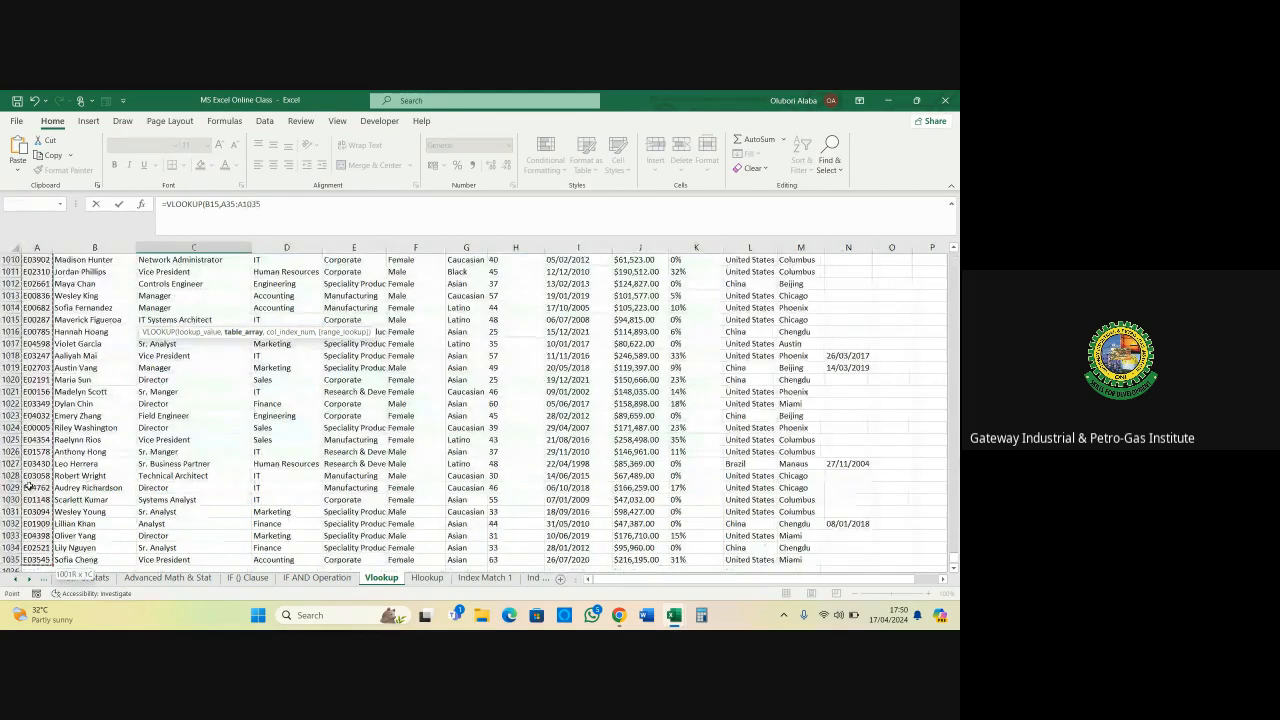
pyautogui.hotkey('ctrl', 'shift', 'Right')
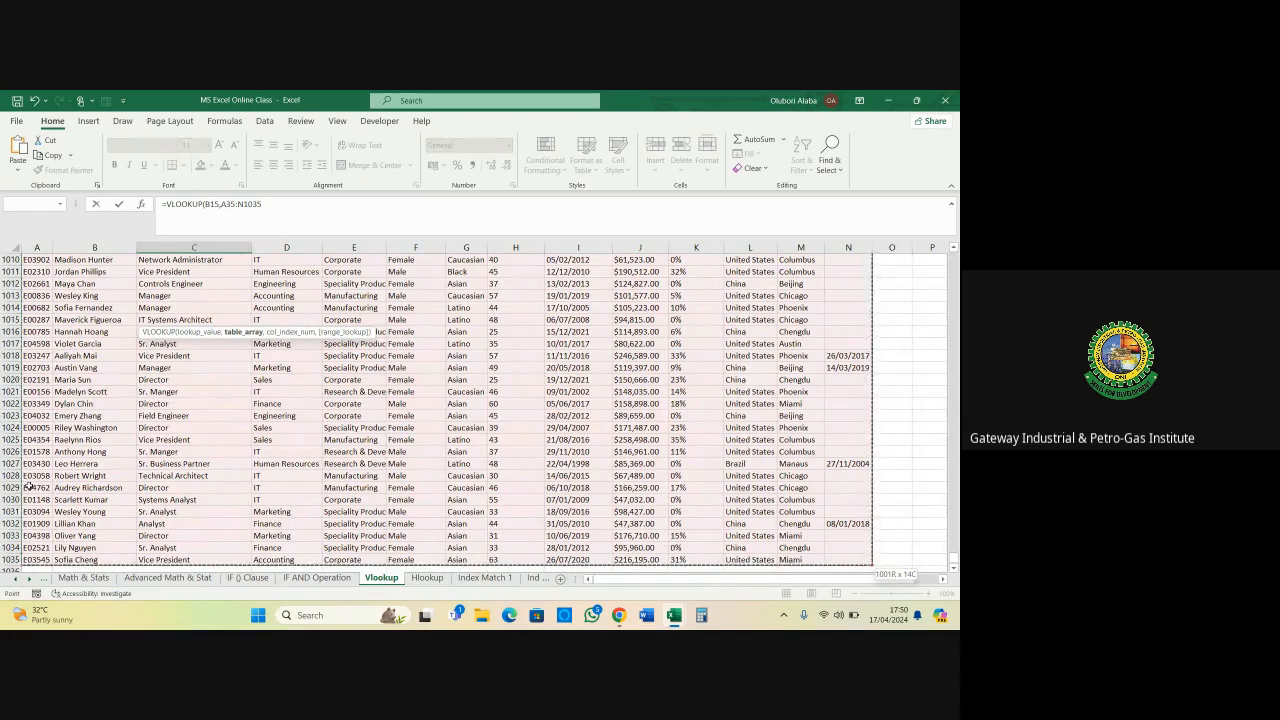
pyautogui.press('F4')
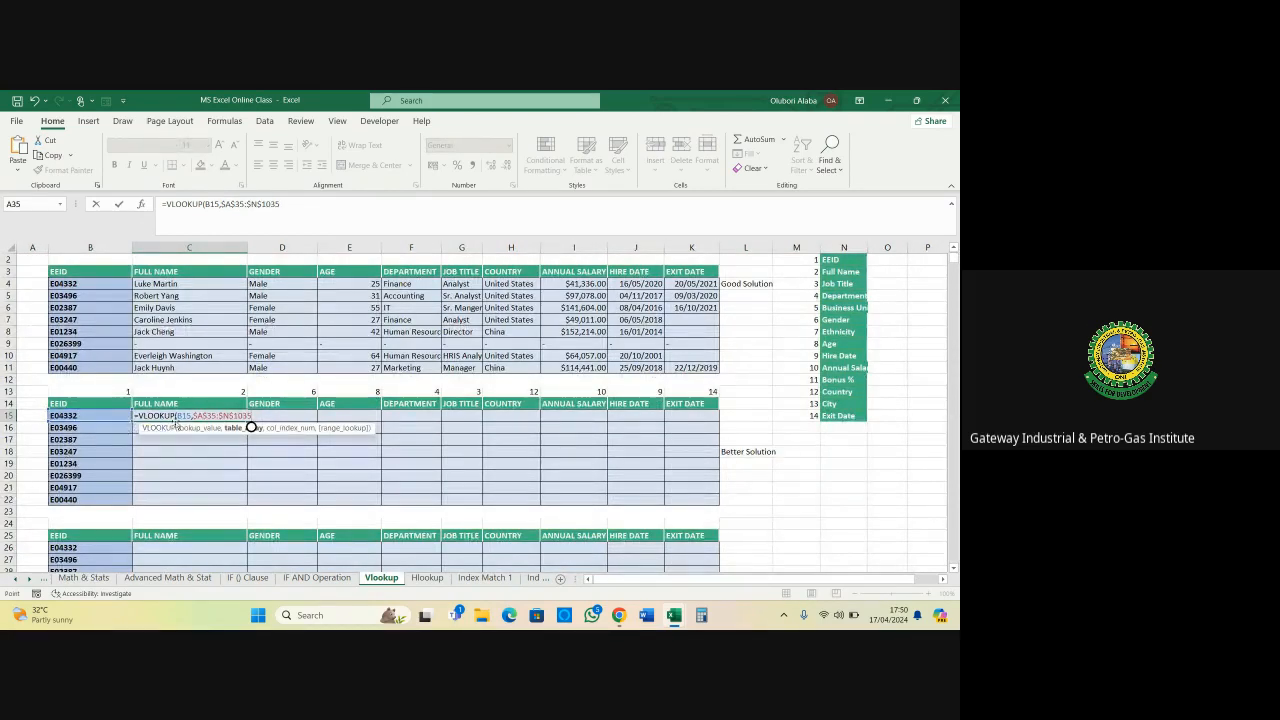
pyautogui.click(178, 415)
pyautogui.write('$')
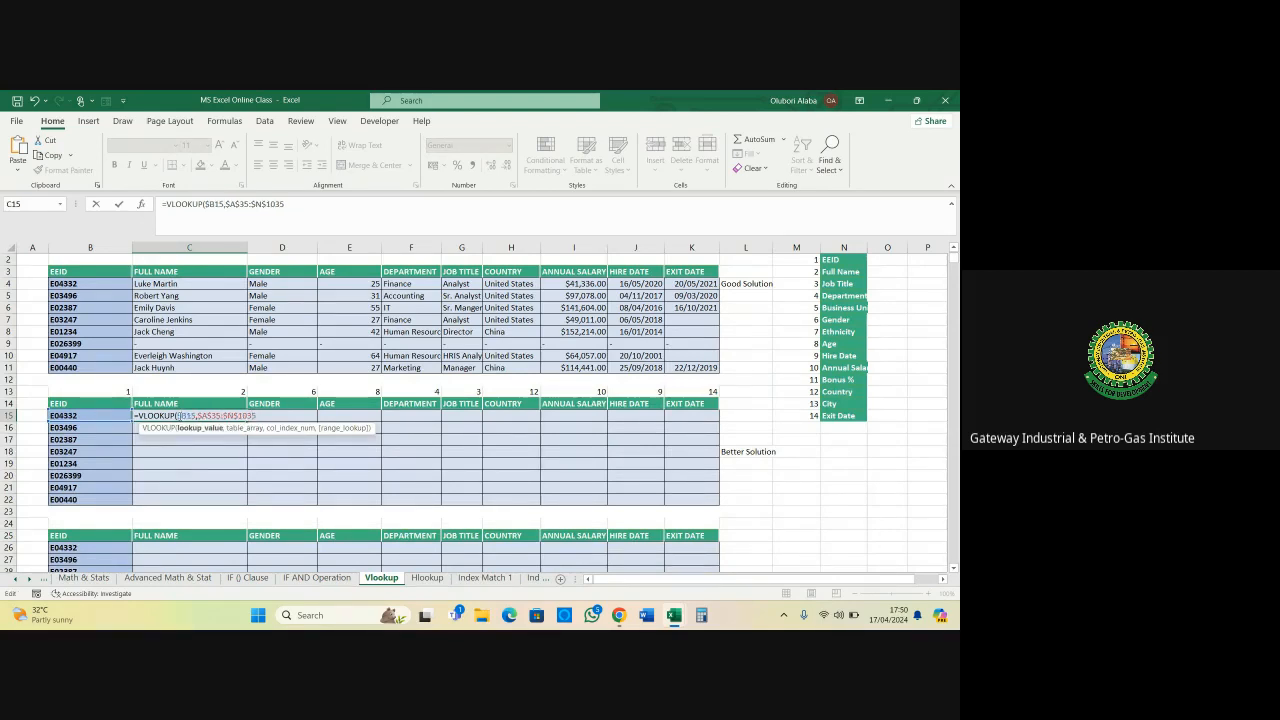
# Complete the C15 VLOOKUP formula with C$13 as the column index and FALSE for an exact match
pyautogui.click(261, 415)
pyautogui.write(',')
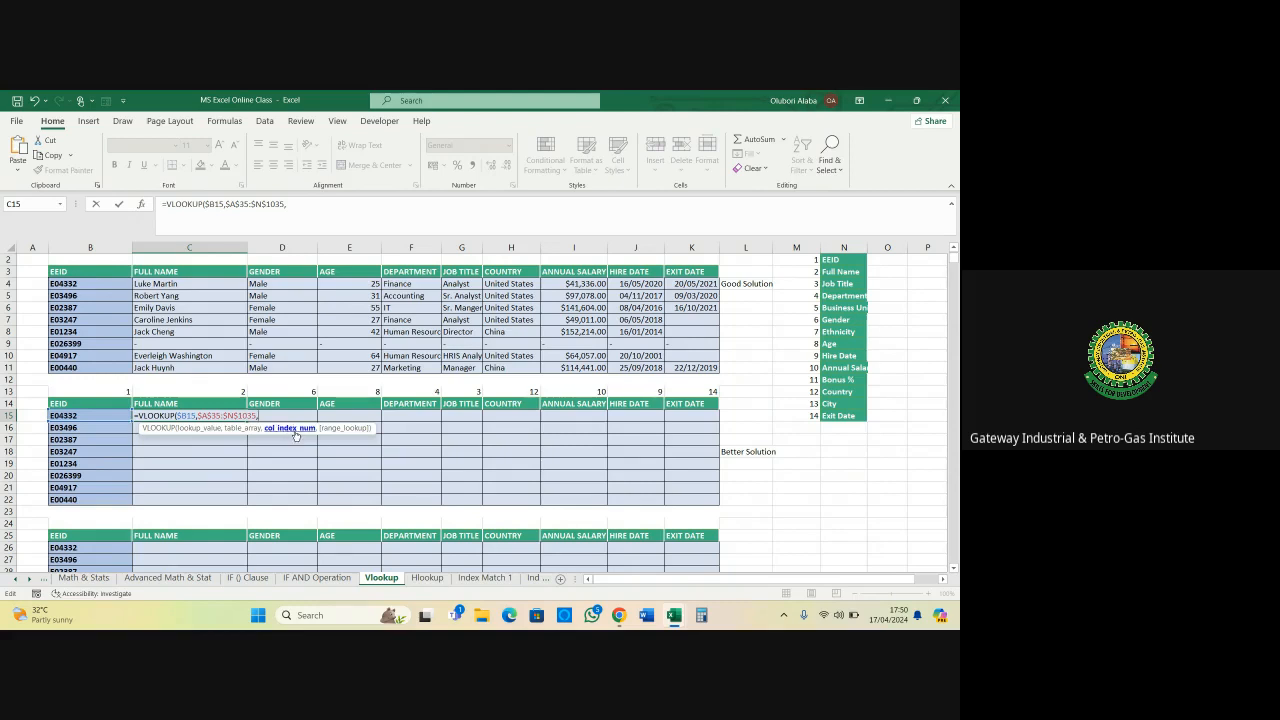
pyautogui.click(213, 391)
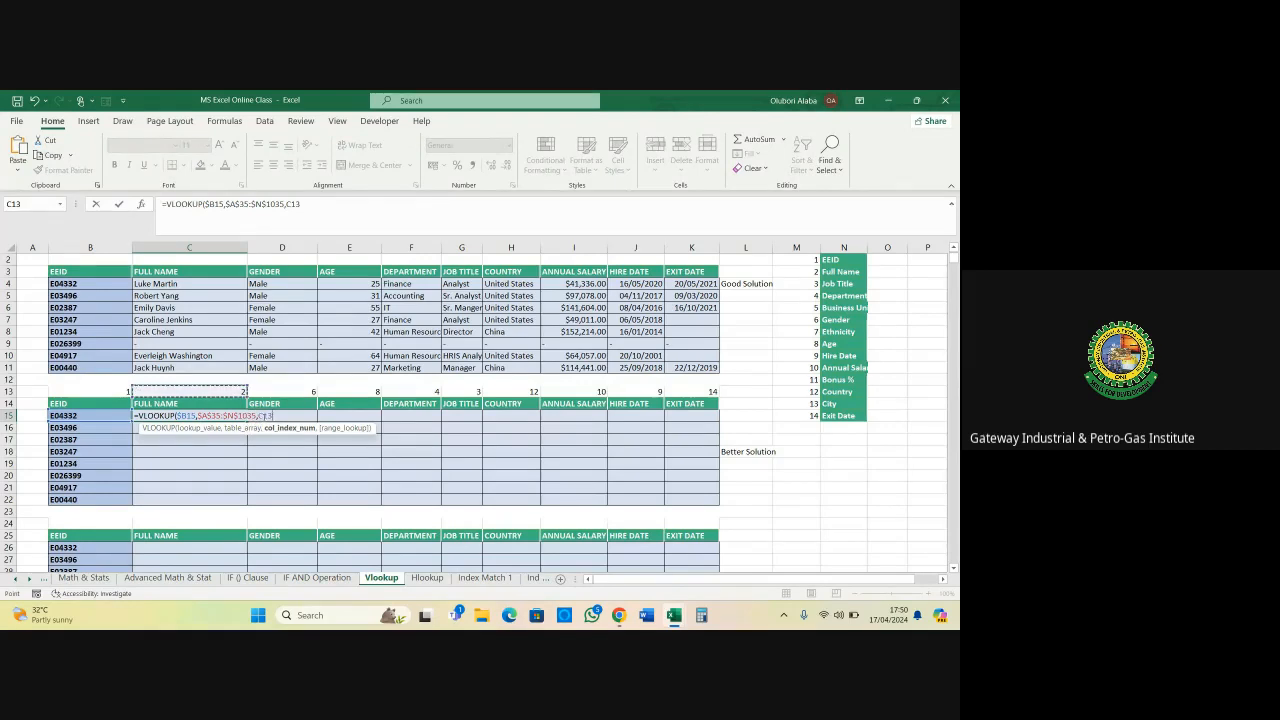
pyautogui.click(264, 416)
pyautogui.write('$13')
pyautogui.write(',')
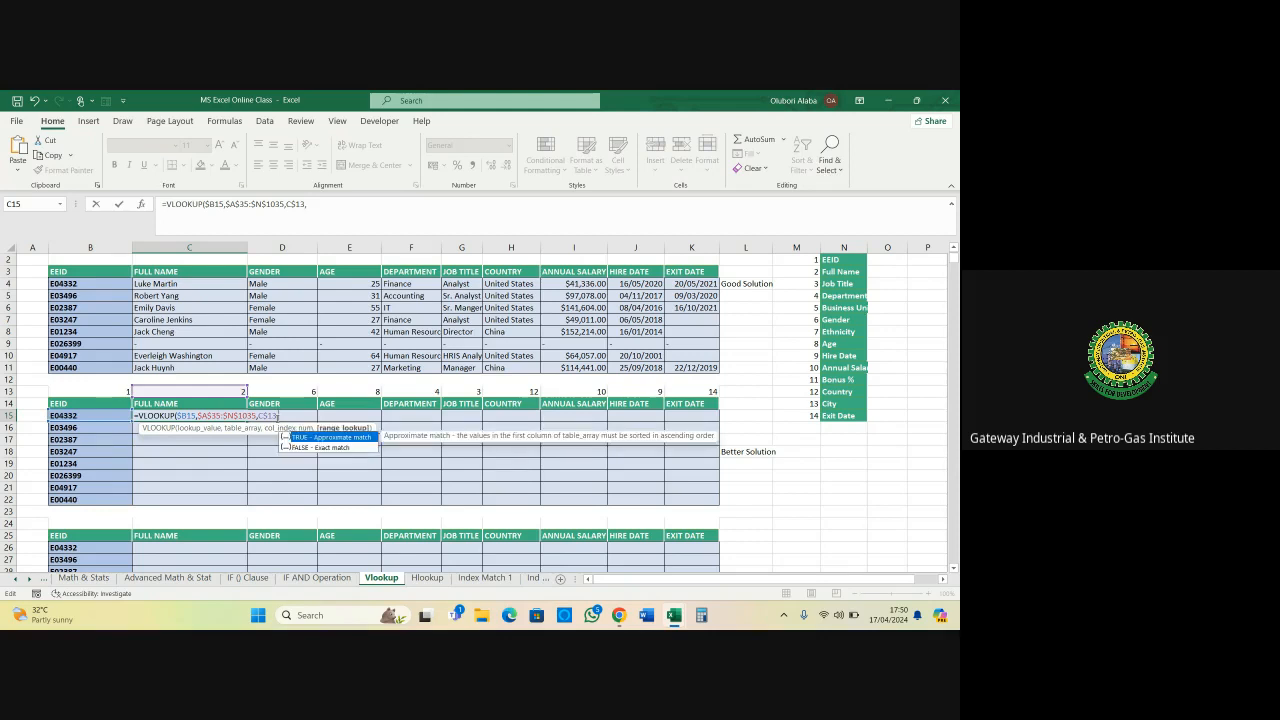
pyautogui.doubleClick(304, 447)
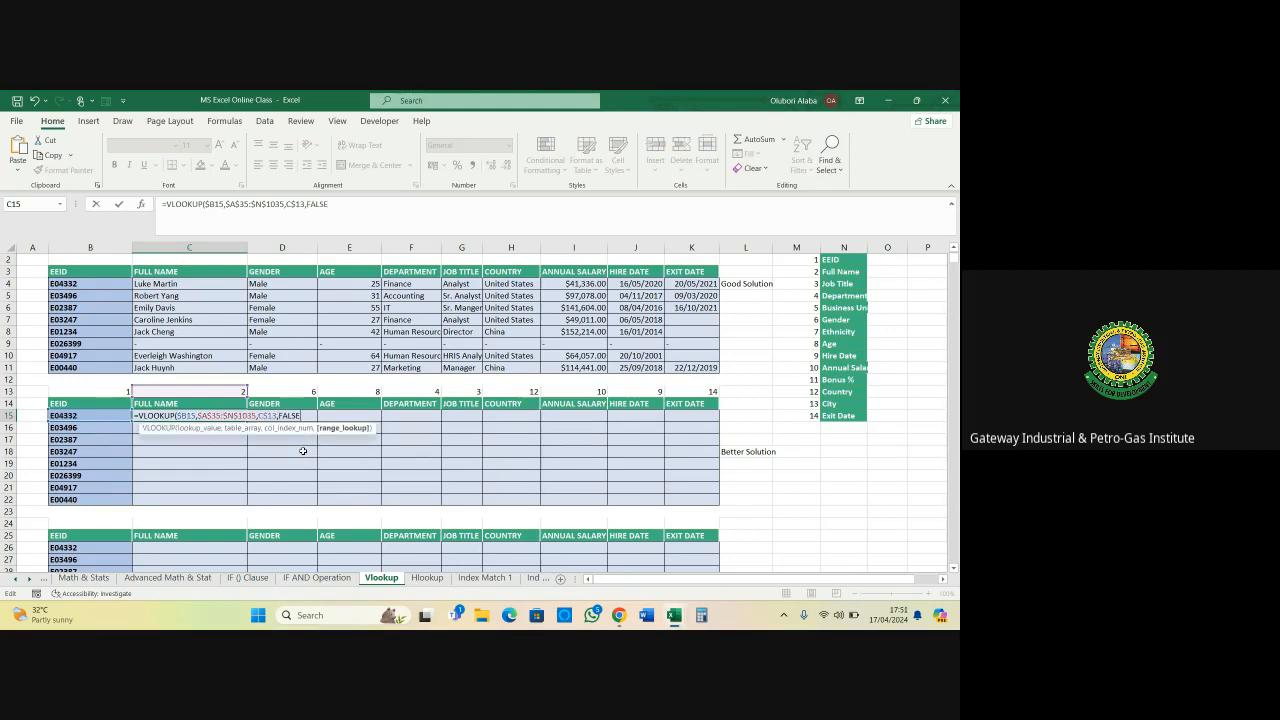
pyautogui.press('Return')
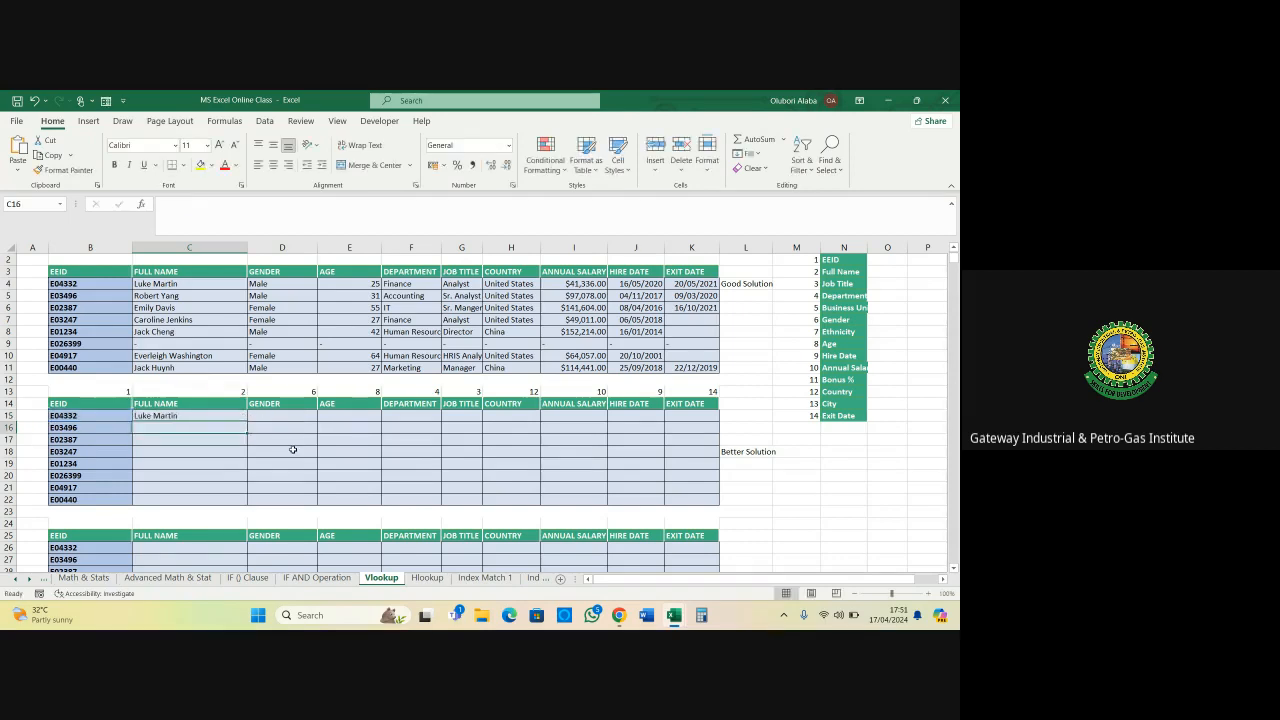
# Fill the VLOOKUP formula from C15 across the Better Solution table to K22, and autofit the Job Title column G
pyautogui.click(212, 415)
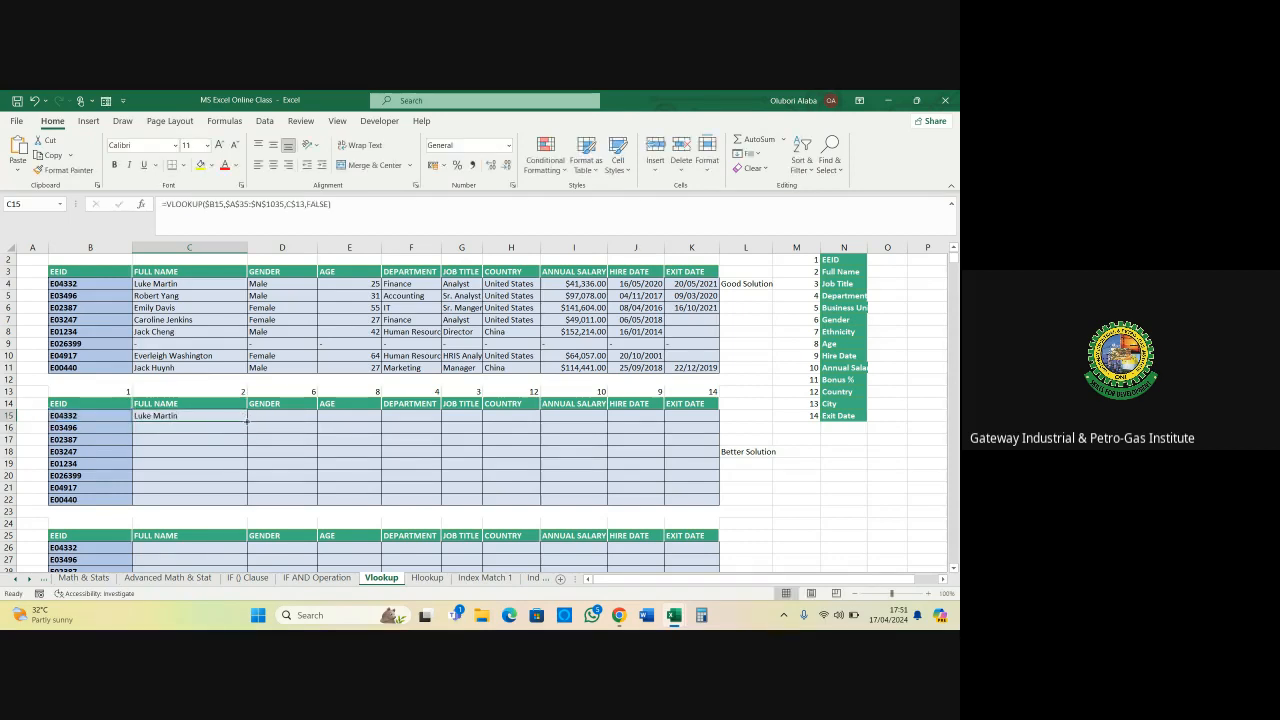
pyautogui.moveTo(247, 421); pyautogui.dragTo(719, 502)
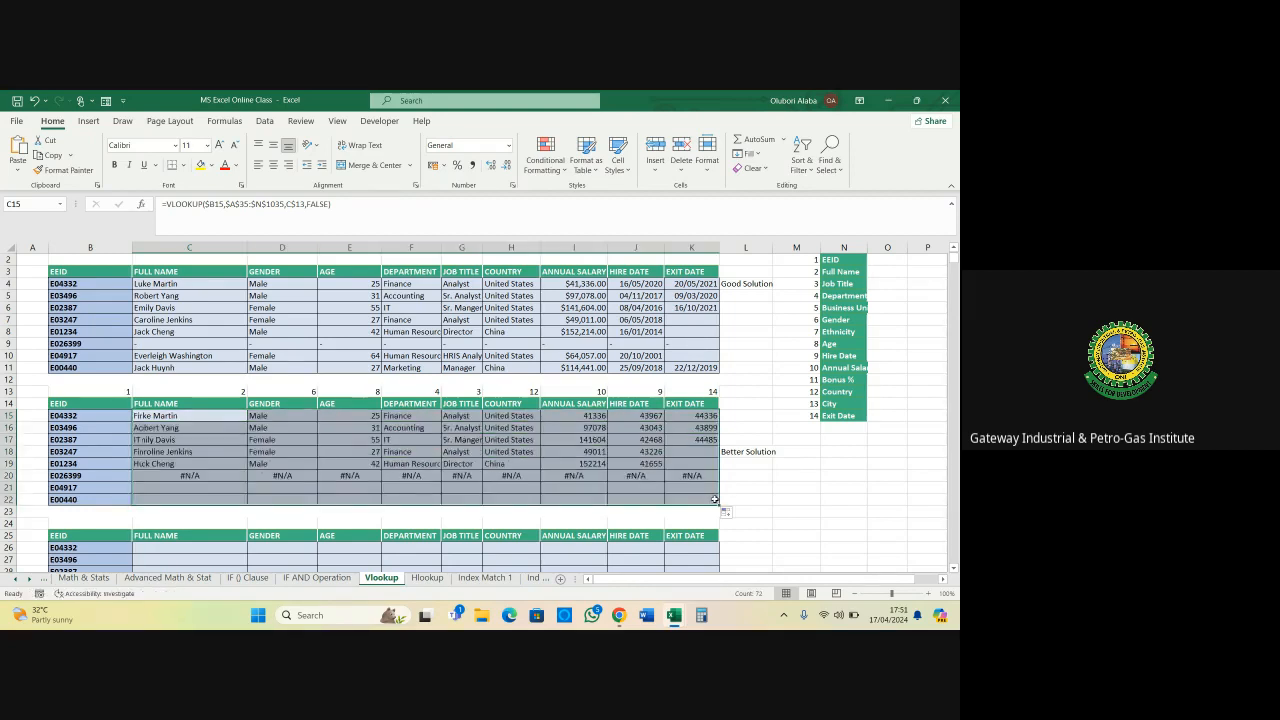
pyautogui.click(178, 477)
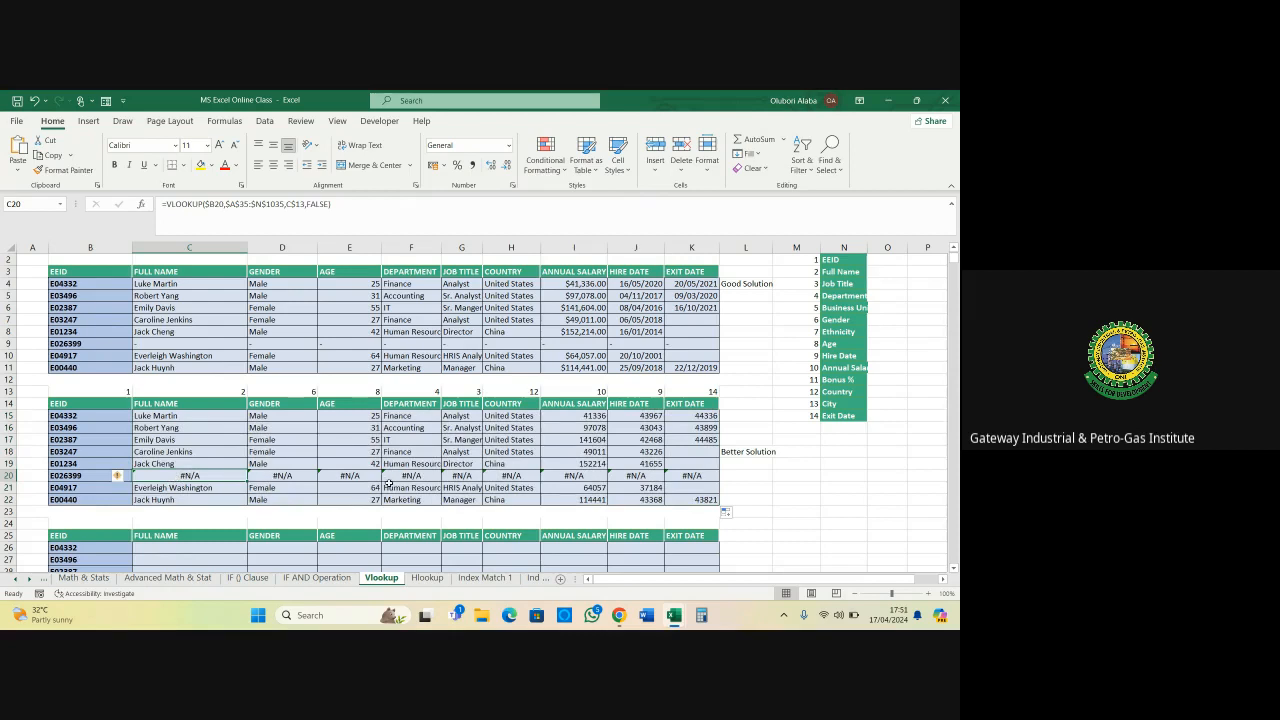
pyautogui.doubleClick(482, 247)
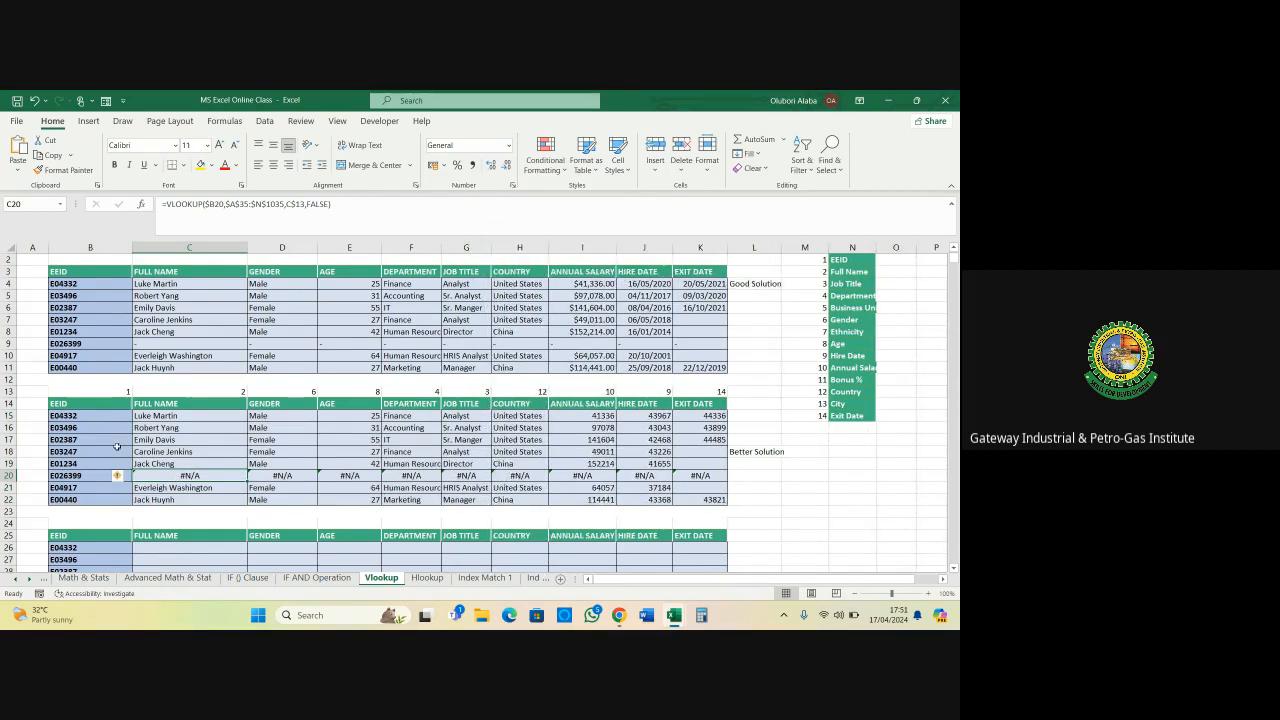
# Wrap the VLOOKUP formula in C15 in IFERROR, with "Data not Found" as the value if error
pyautogui.click(155, 415)
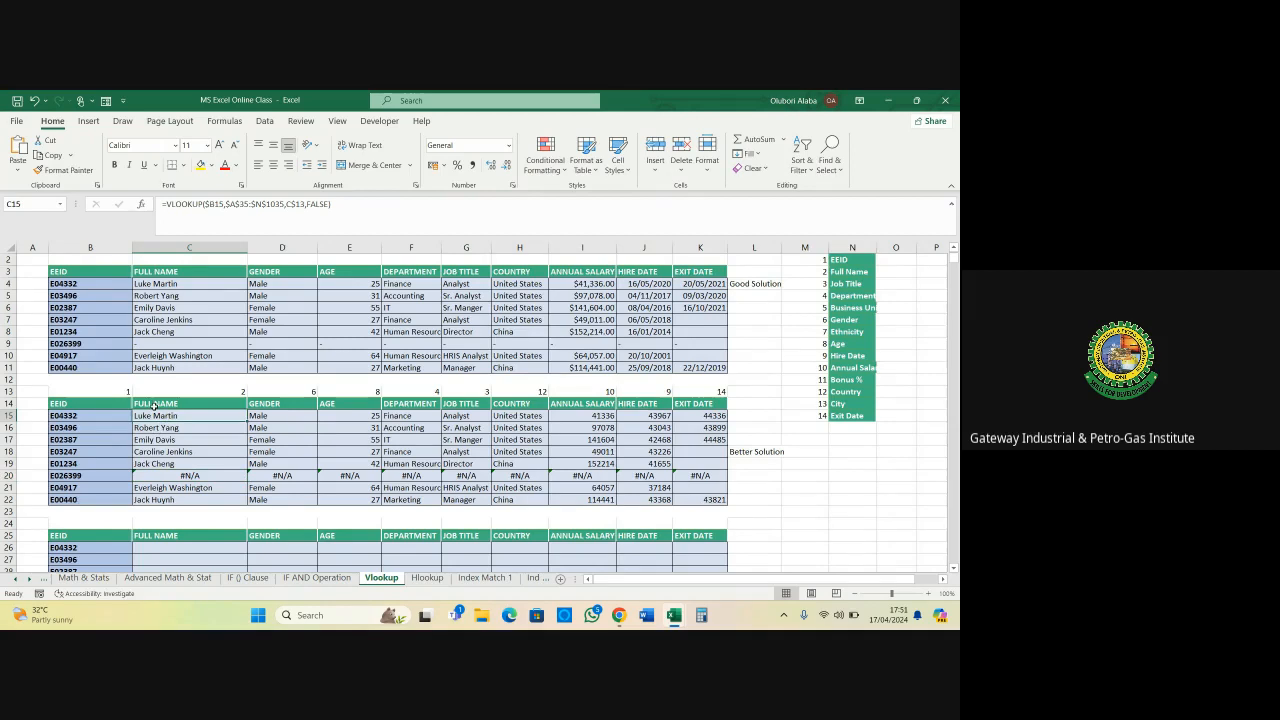
pyautogui.click(166, 204)
pyautogui.write('IF')
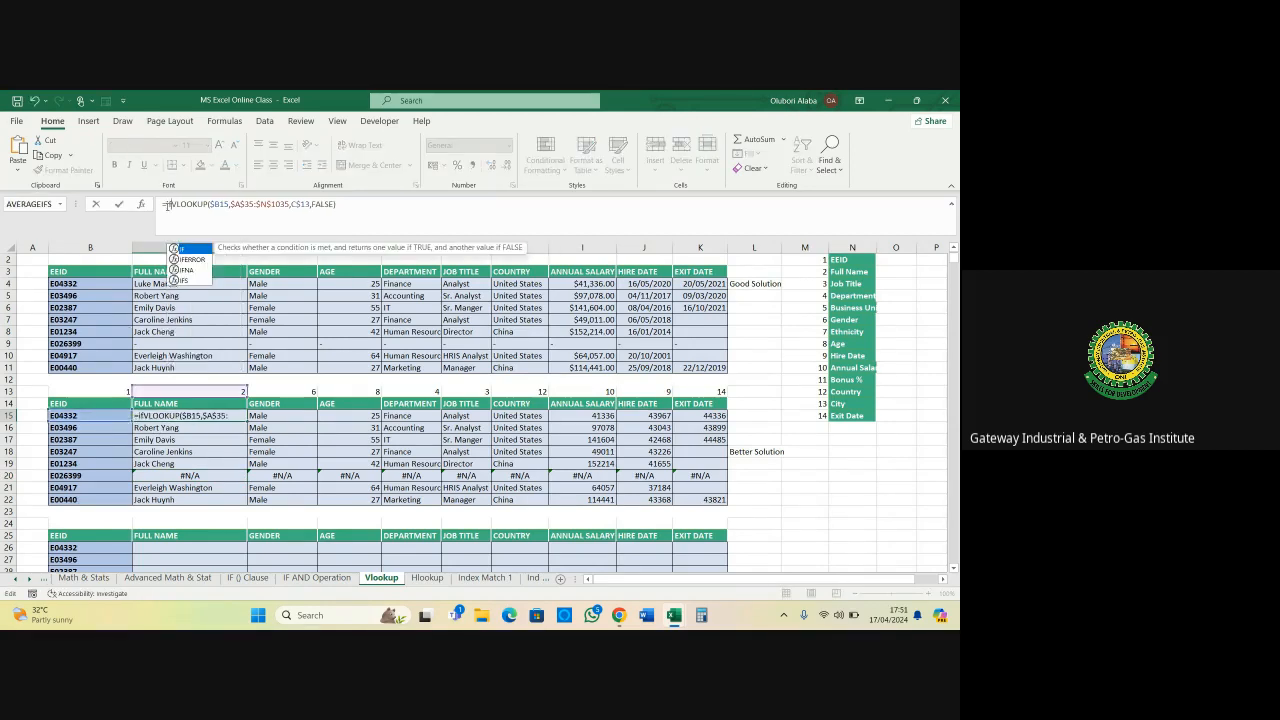
pyautogui.write('ERROR(')
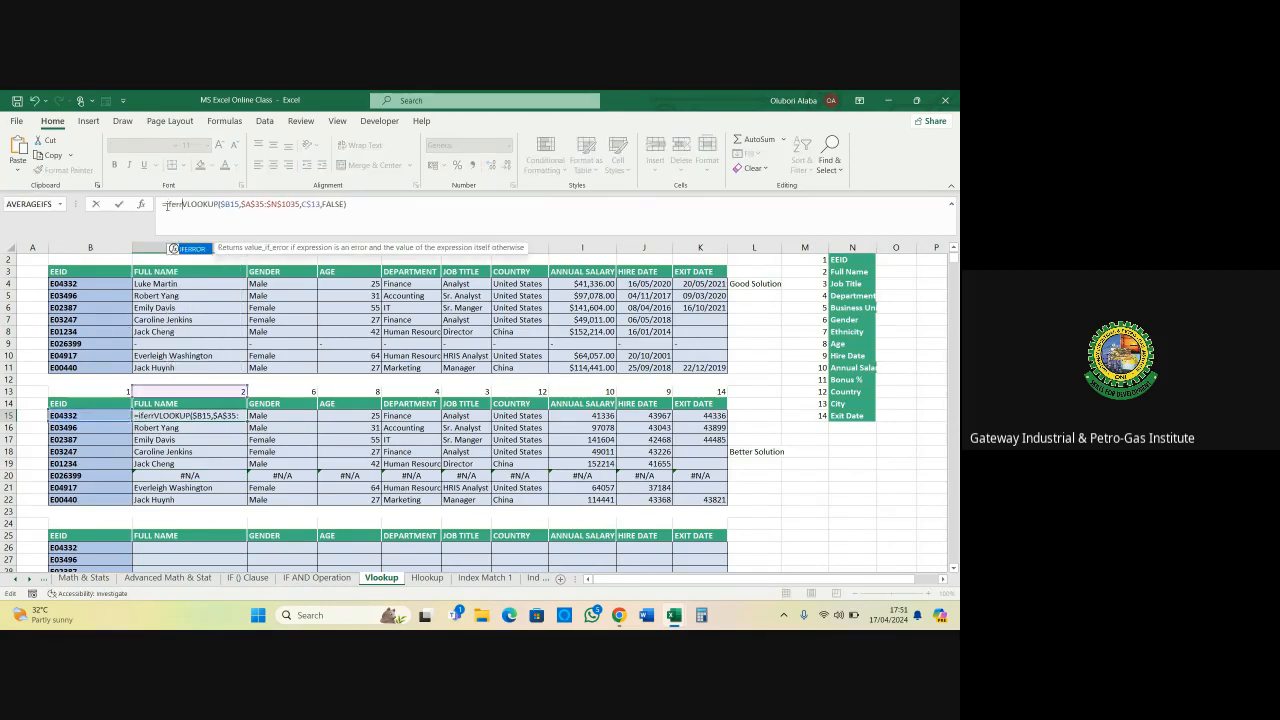
pyautogui.click(370, 204)
pyautogui.write(',')
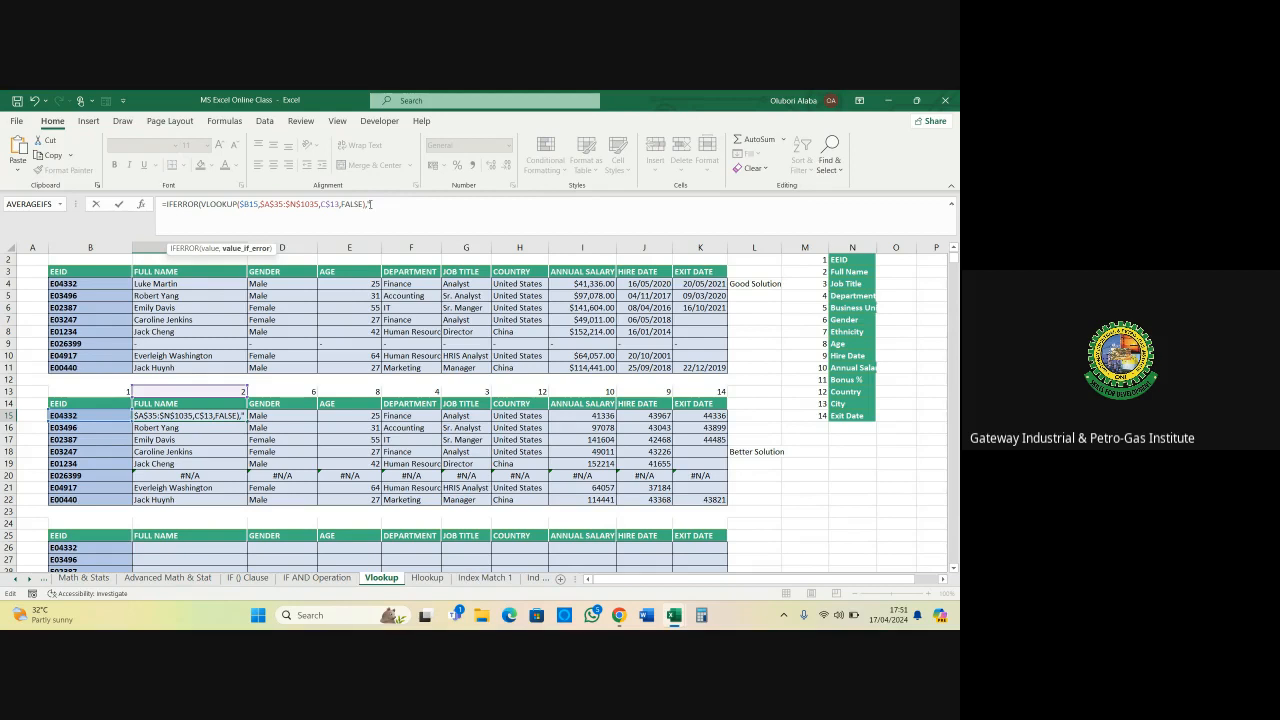
pyautogui.write('"Data n')
pyautogui.press('BackSpace')
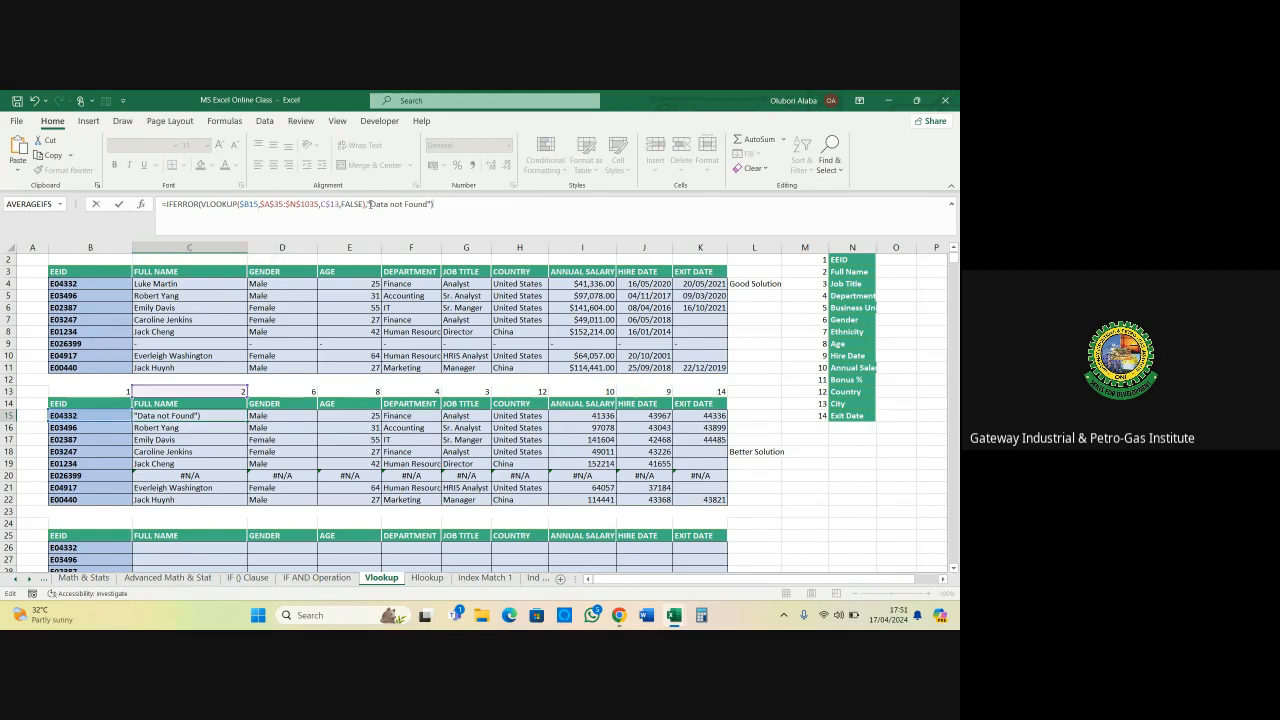
pyautogui.press('Return')
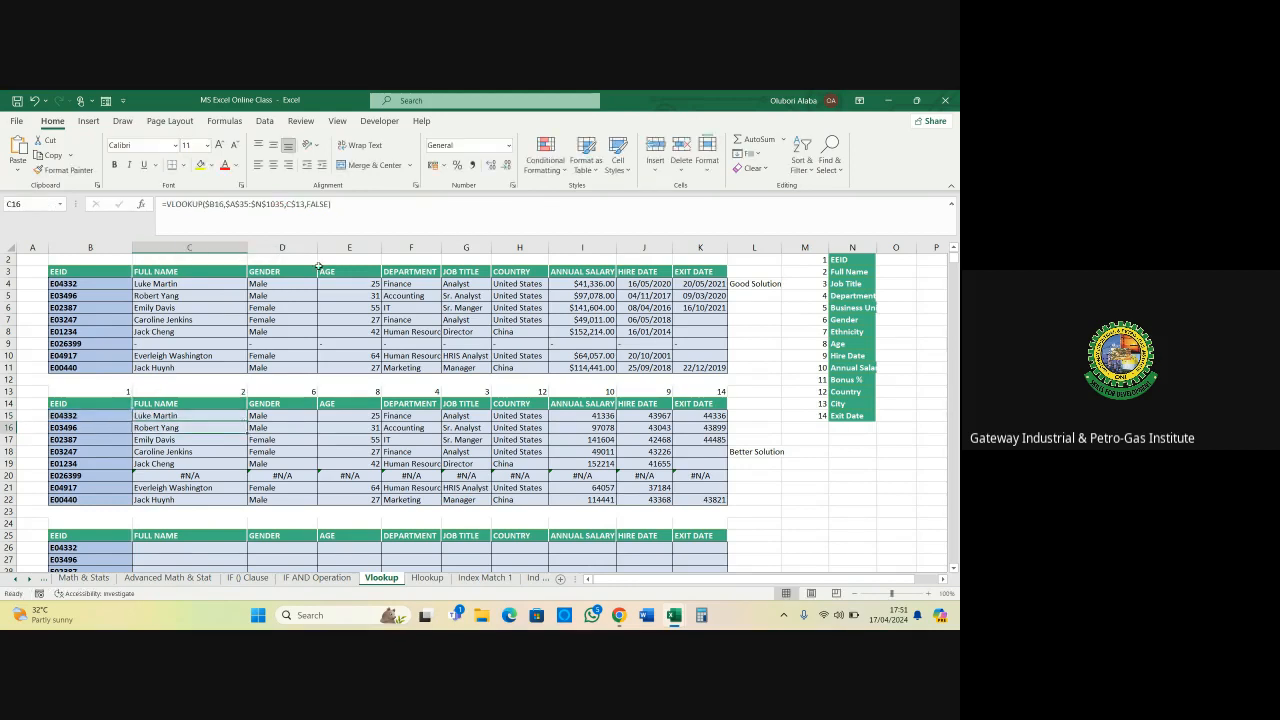
# Fill the IFERROR formula from C15 across the Better Solution table to K22, and check the row for the unmatched EEID
pyautogui.click(198, 415)
pyautogui.moveTo(247, 423); pyautogui.dragTo(732, 502)
pyautogui.scroll(-2, 515, 418)
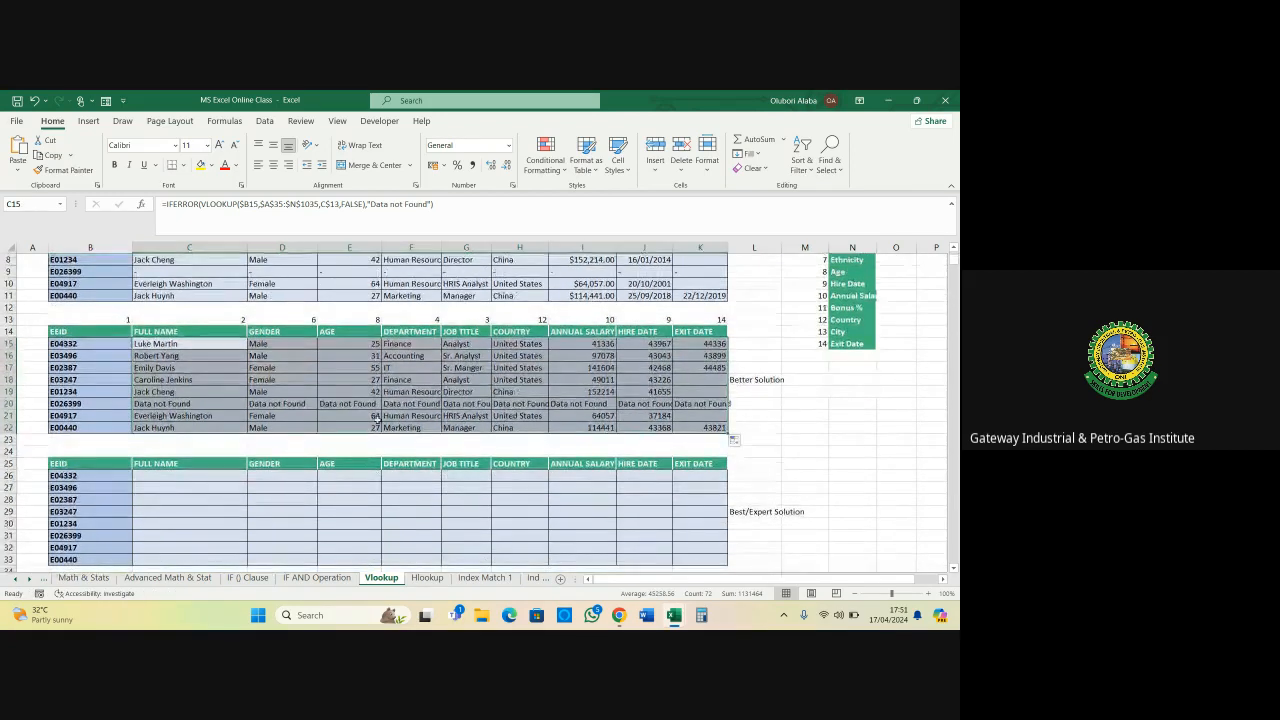
pyautogui.click(155, 405)
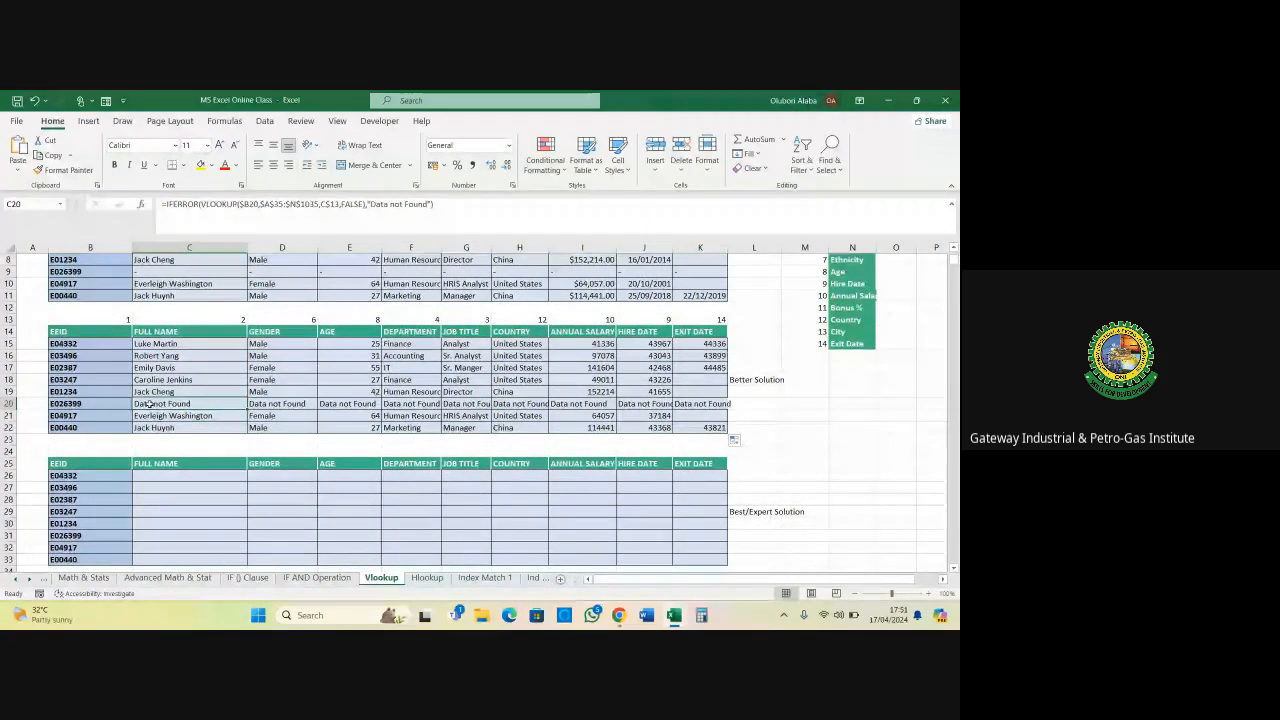
pyautogui.click(262, 405)
pyautogui.click(345, 404)
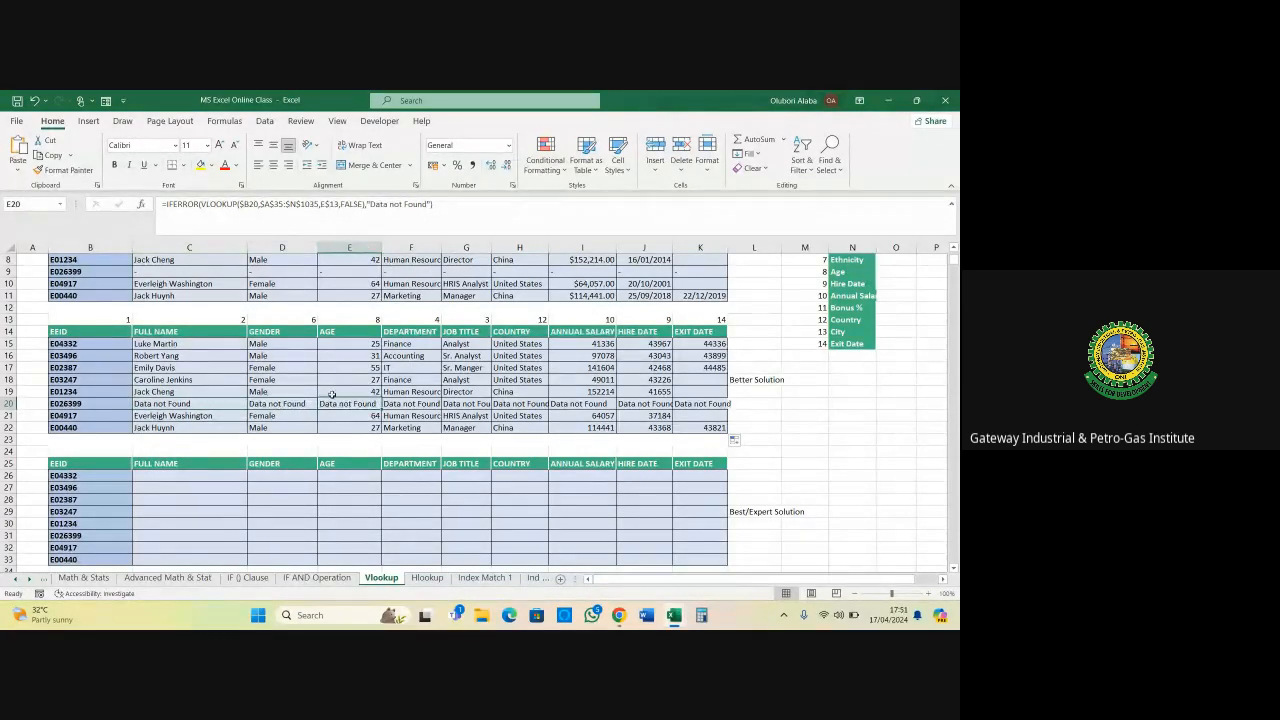
pyautogui.scroll(2, 332, 393)
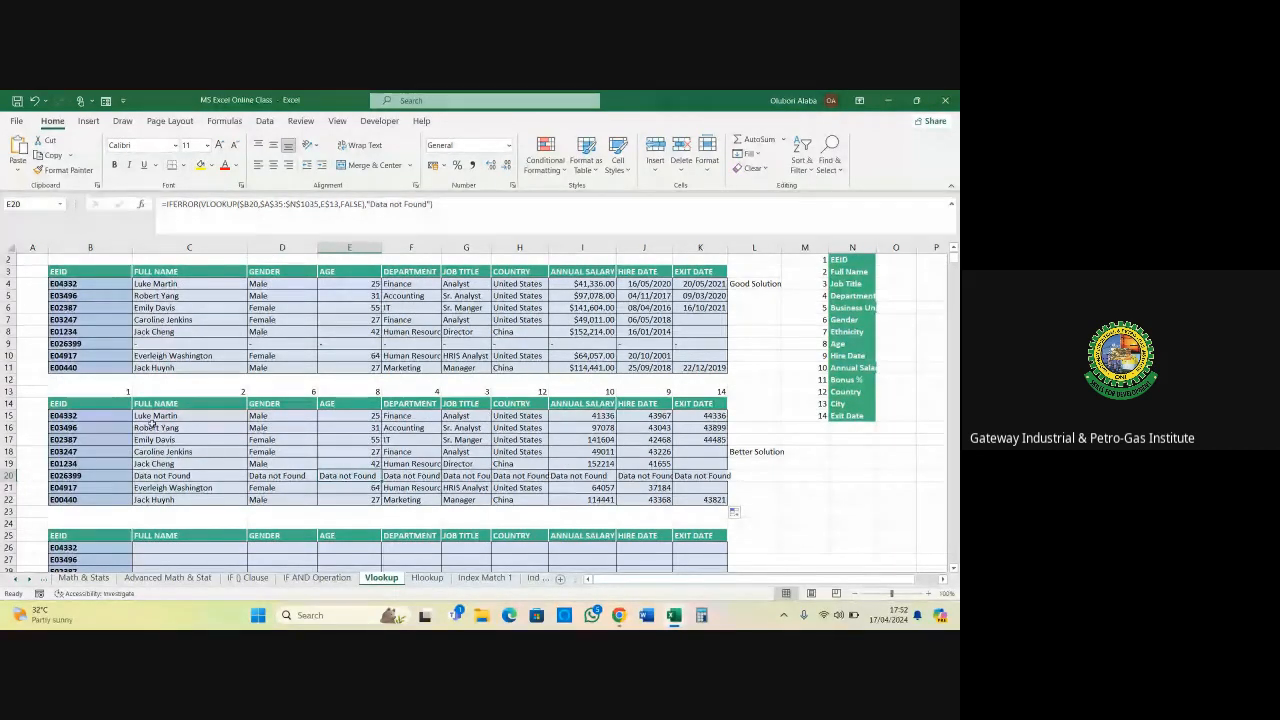
pyautogui.moveTo(150, 417); pyautogui.dragTo(689, 496)
pyautogui.click(577, 470)
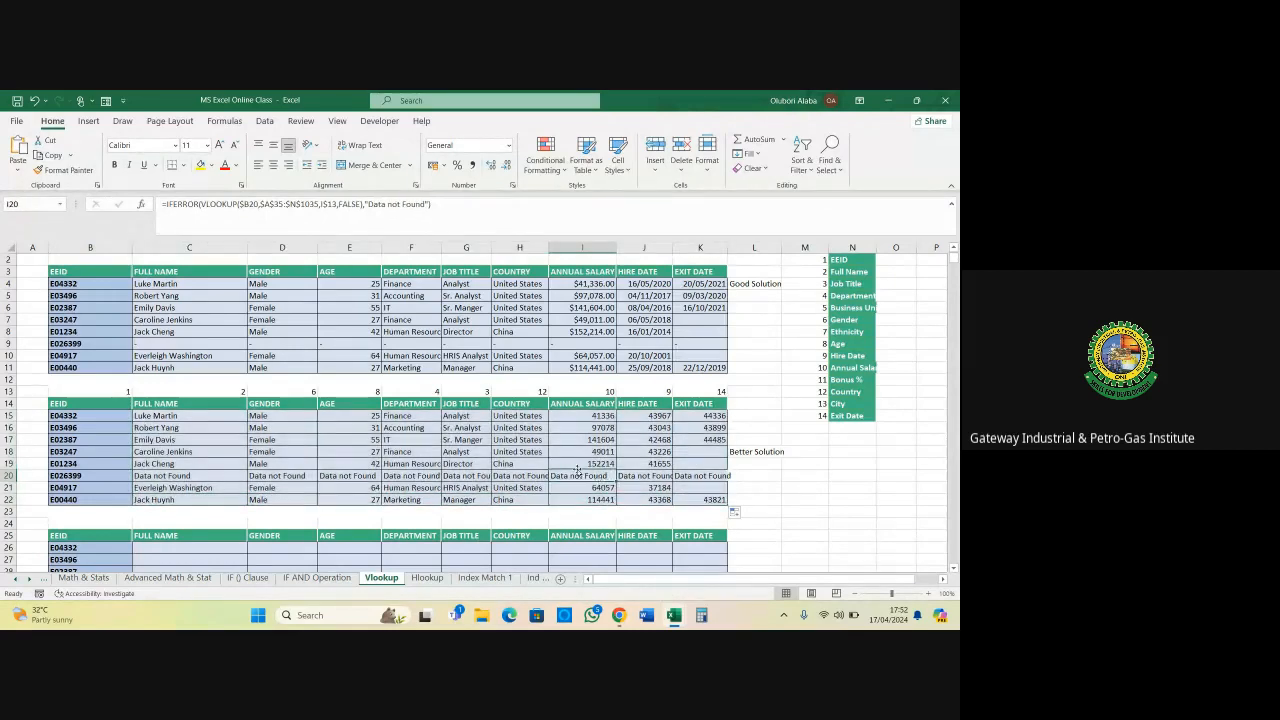
pyautogui.scroll(-1, 610, 400)
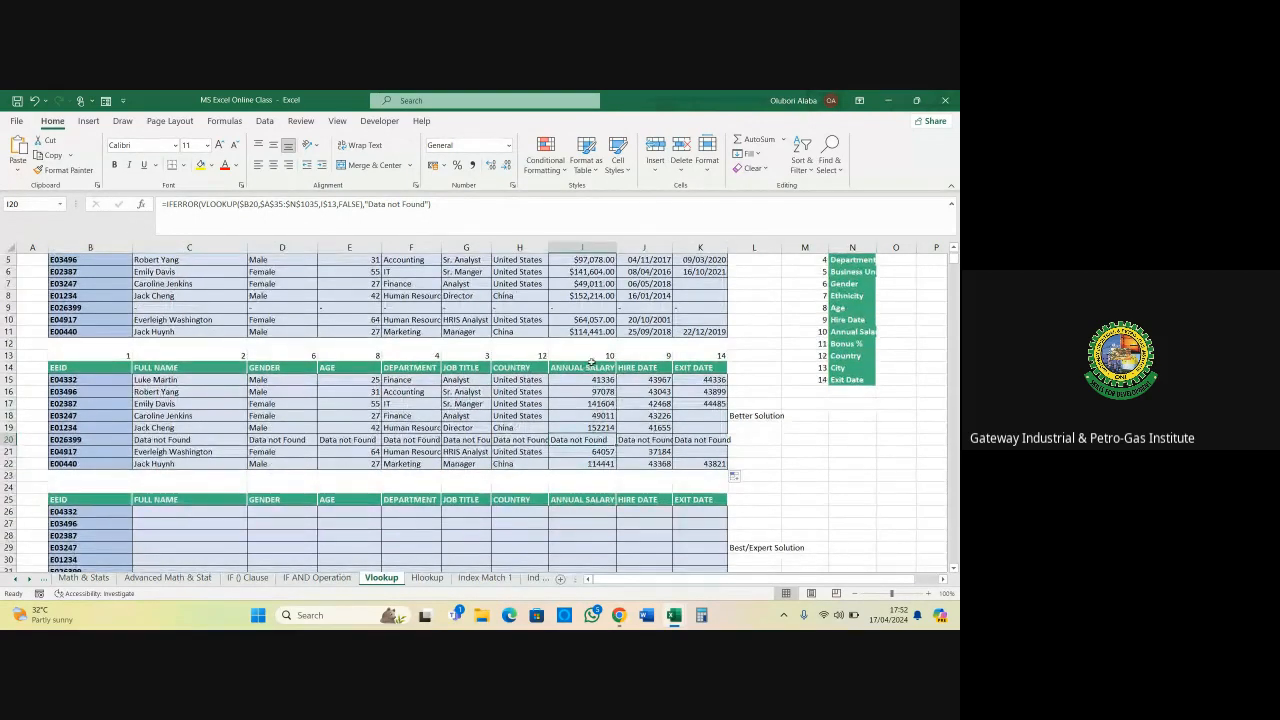
pyautogui.scroll(1, 592, 362)
# Copy the currency format of I11 onto the Better Solution annual salaries in I15:I22
pyautogui.click(588, 369)
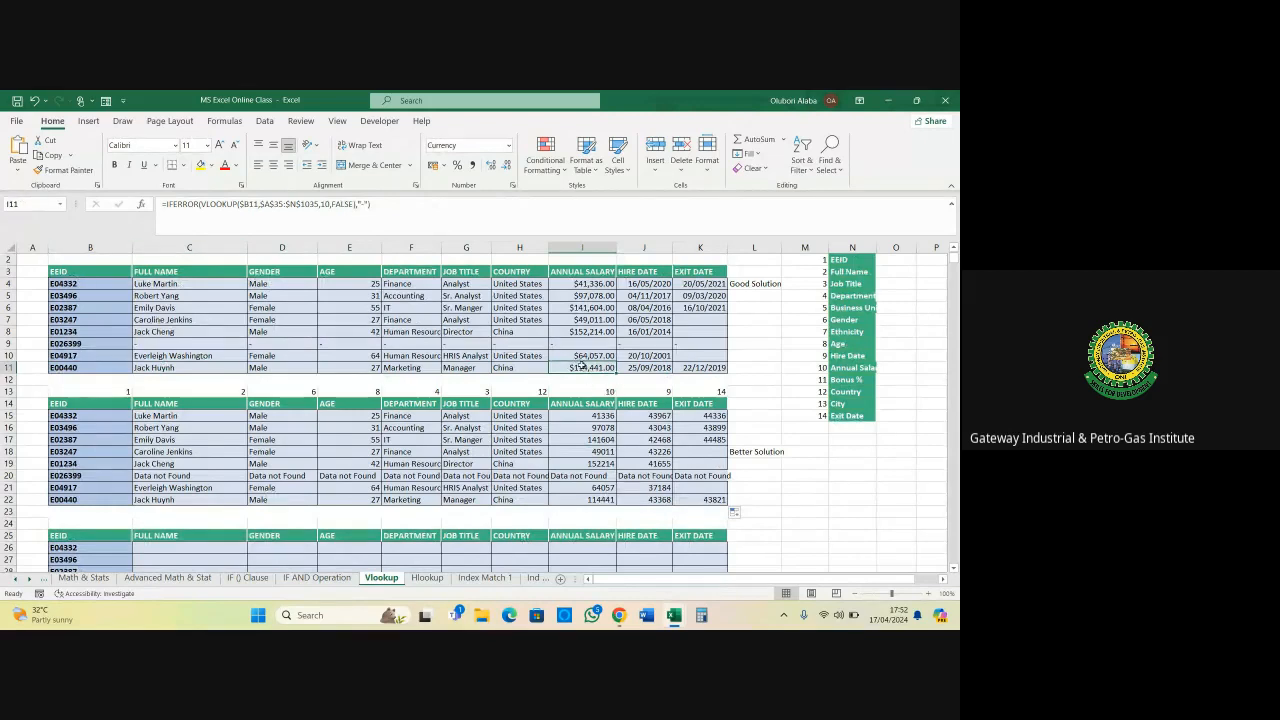
pyautogui.click(63, 170)
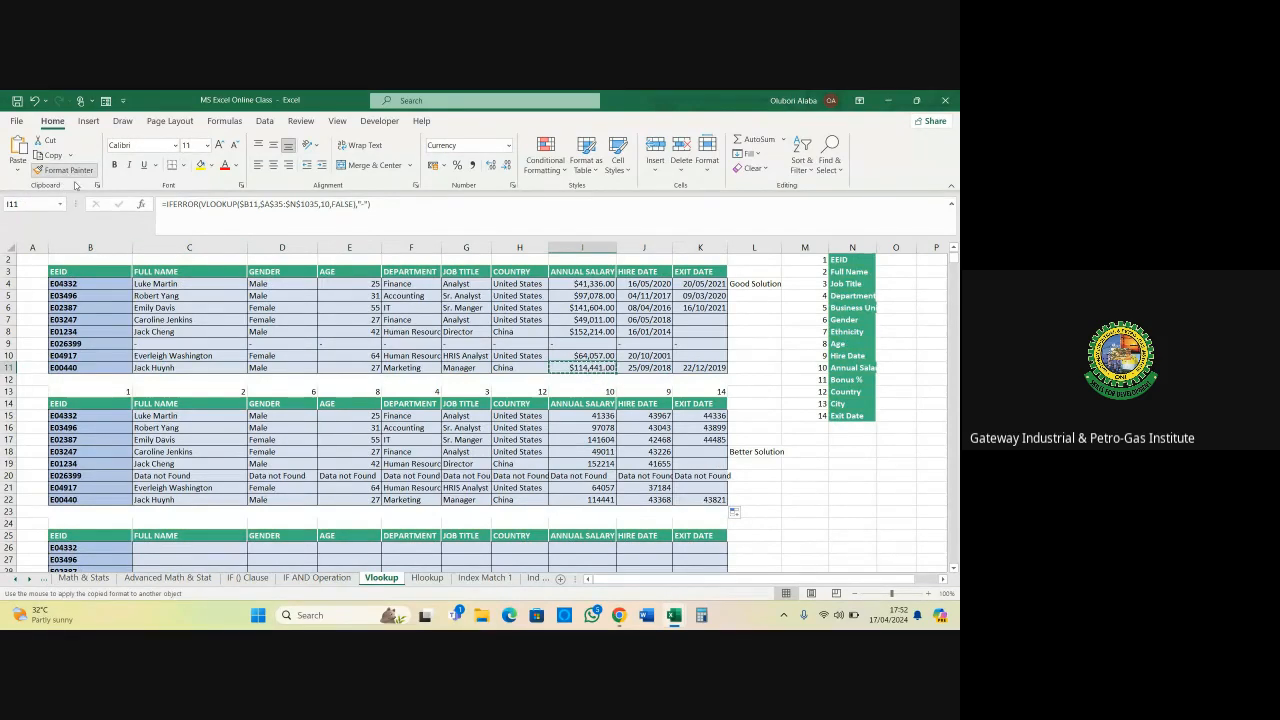
pyautogui.moveTo(566, 416); pyautogui.dragTo(572, 499)
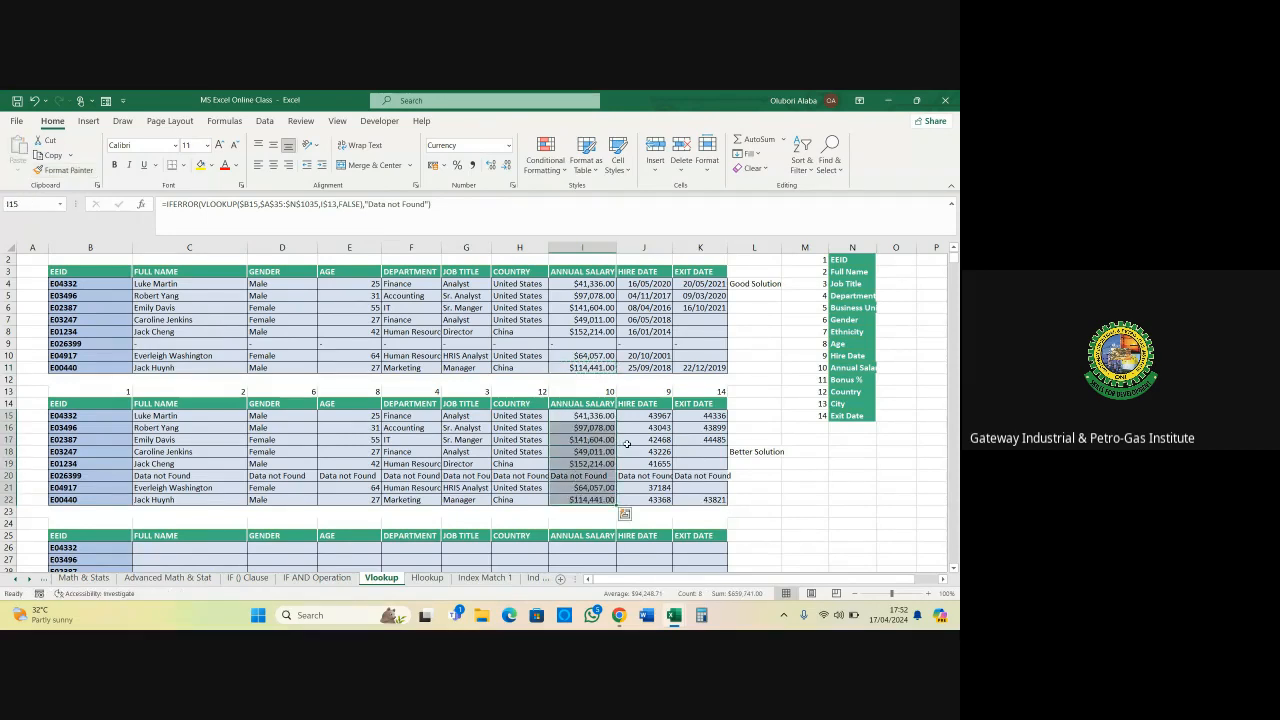
# Copy the date format of J11 onto the Better Solution hire and exit dates in J15:K22
pyautogui.click(641, 369)
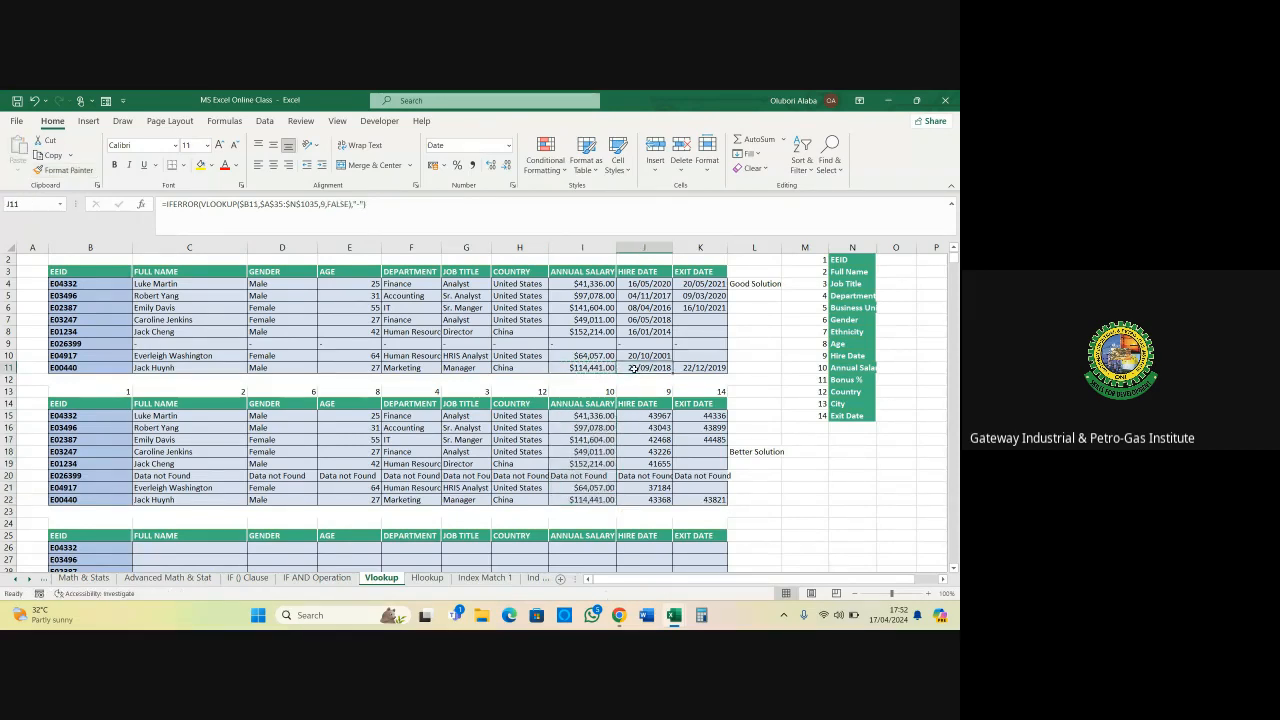
pyautogui.click(66, 170)
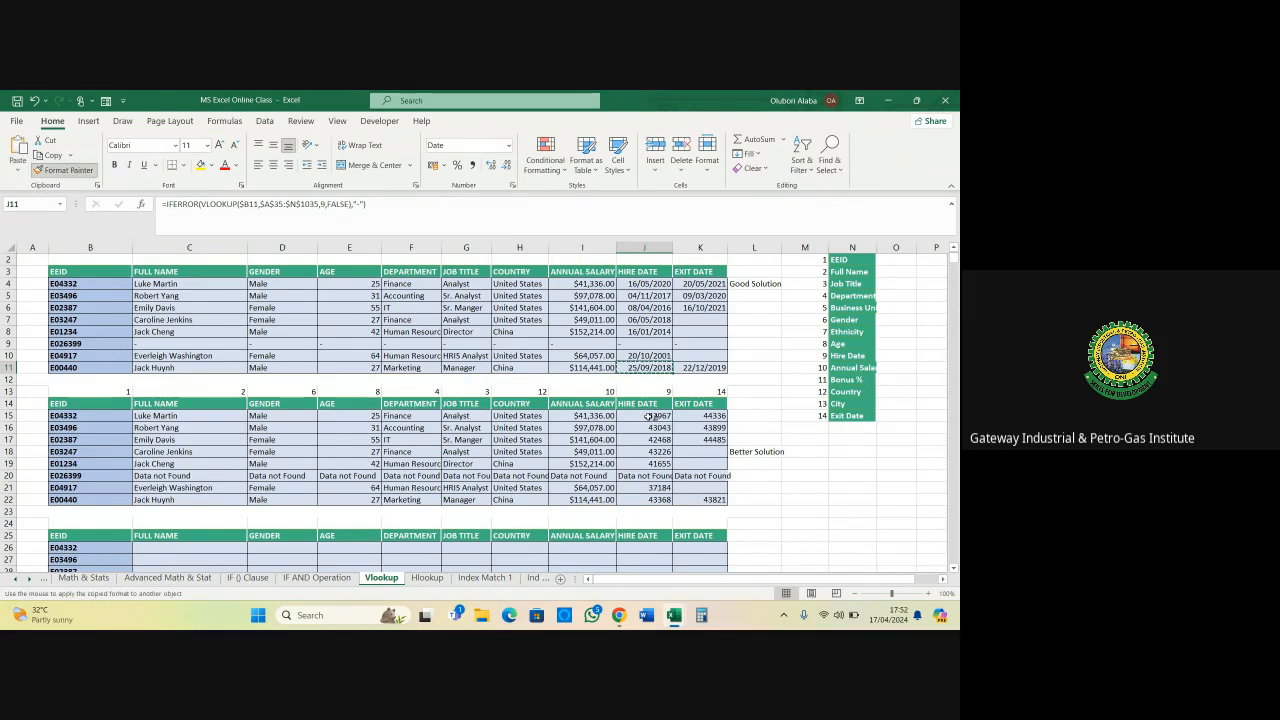
pyautogui.moveTo(640, 416); pyautogui.dragTo(704, 455)
pyautogui.moveTo(709, 487); pyautogui.dragTo(714, 499)
pyautogui.click(804, 511)
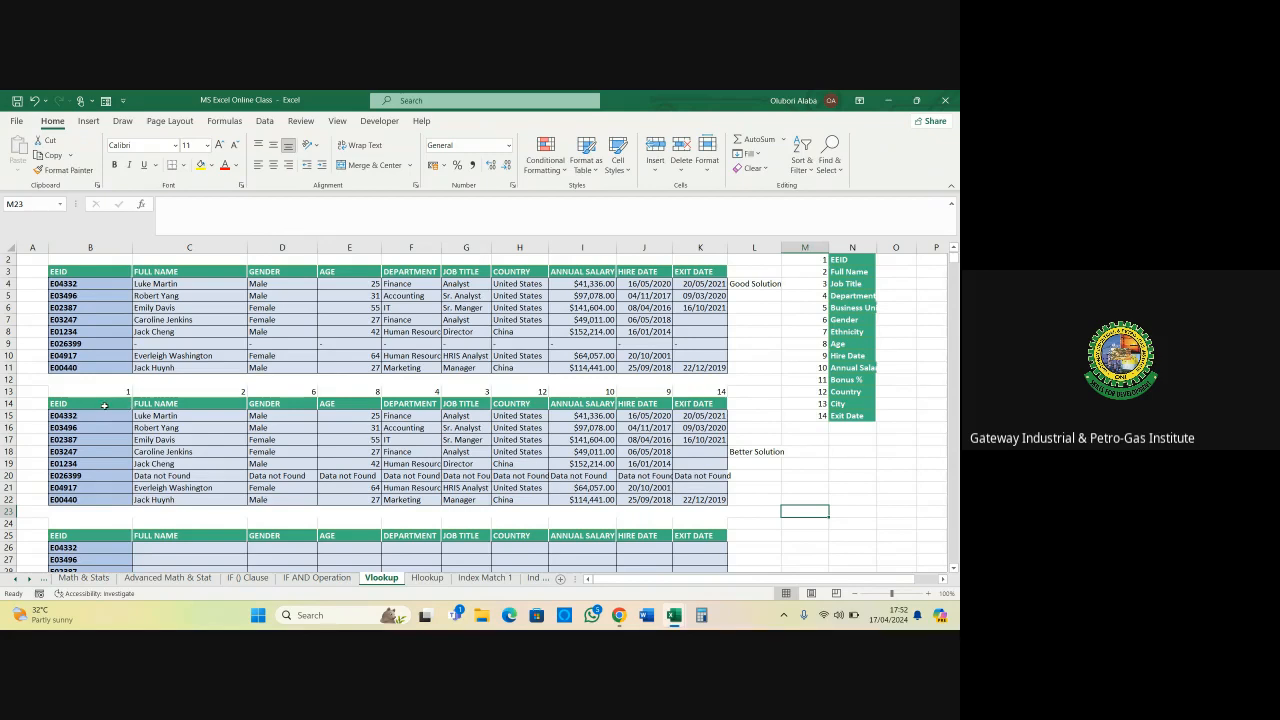
# Compare the typed column indexes in the Good Solution formulas with the row 13 references in the Better Solution formulas
pyautogui.moveTo(100, 391); pyautogui.dragTo(700, 505)
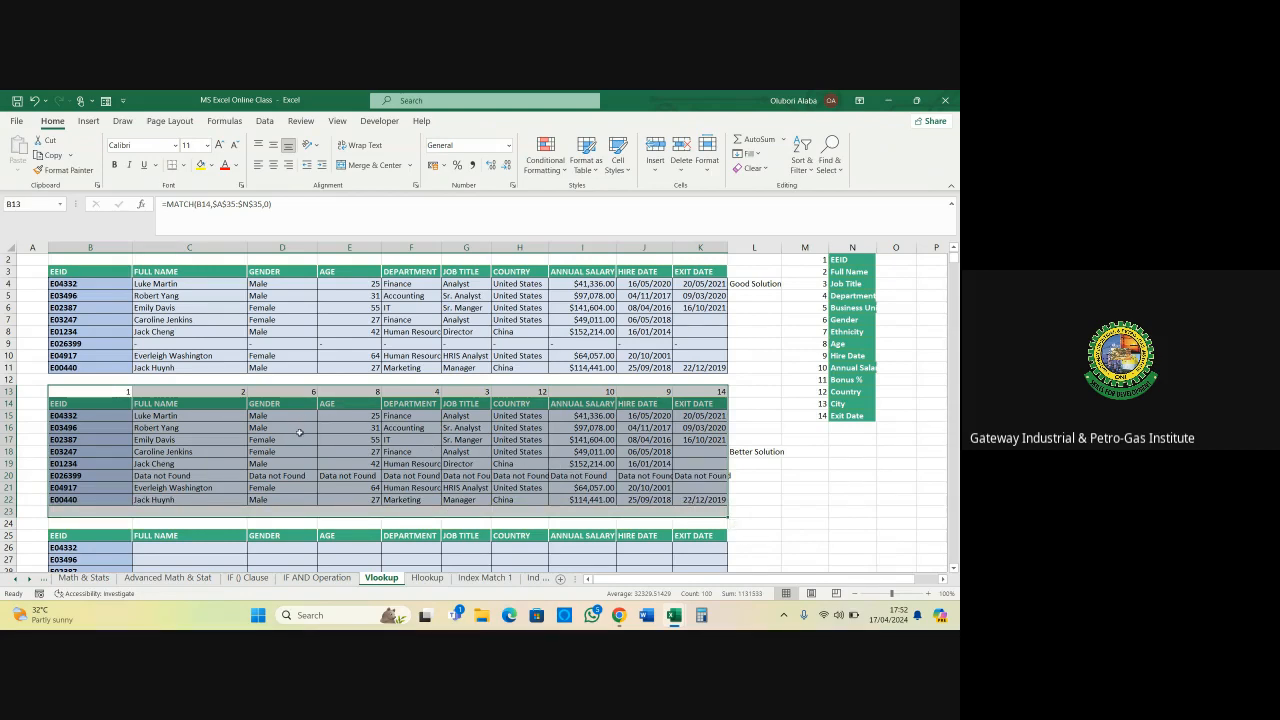
pyautogui.click(415, 450)
pyautogui.click(545, 333)
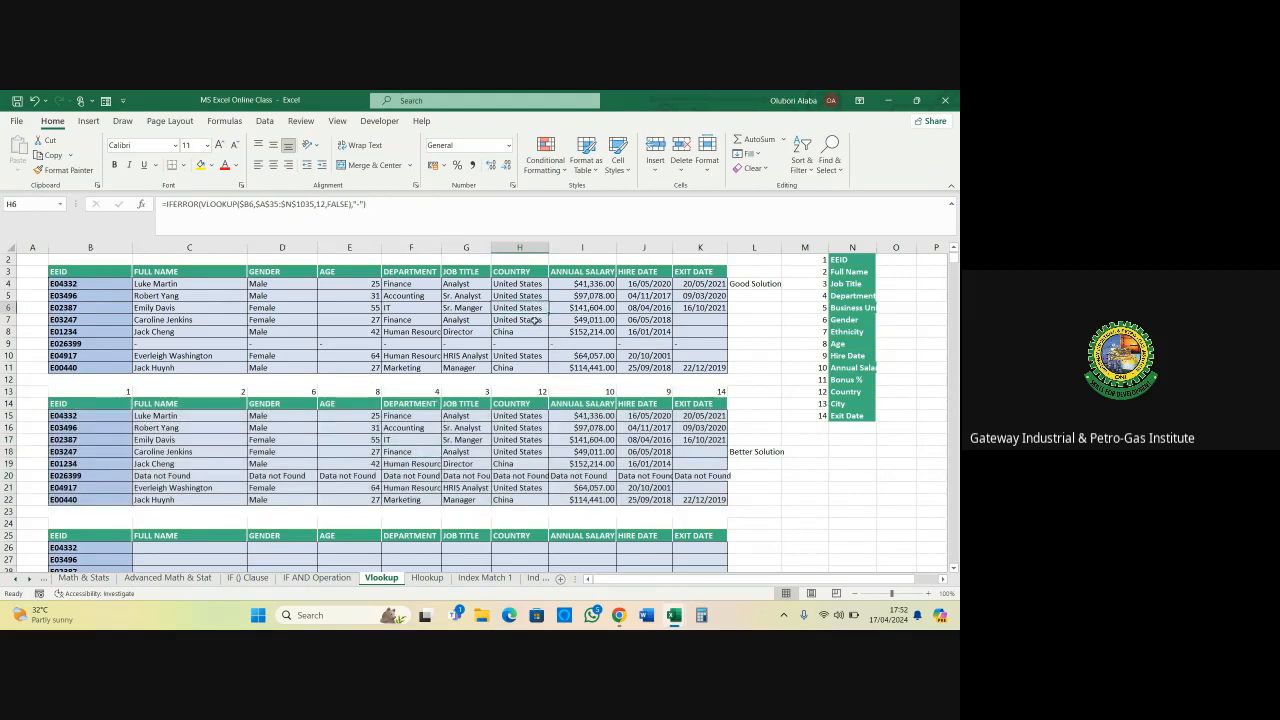
pyautogui.click(507, 431)
pyautogui.click(440, 296)
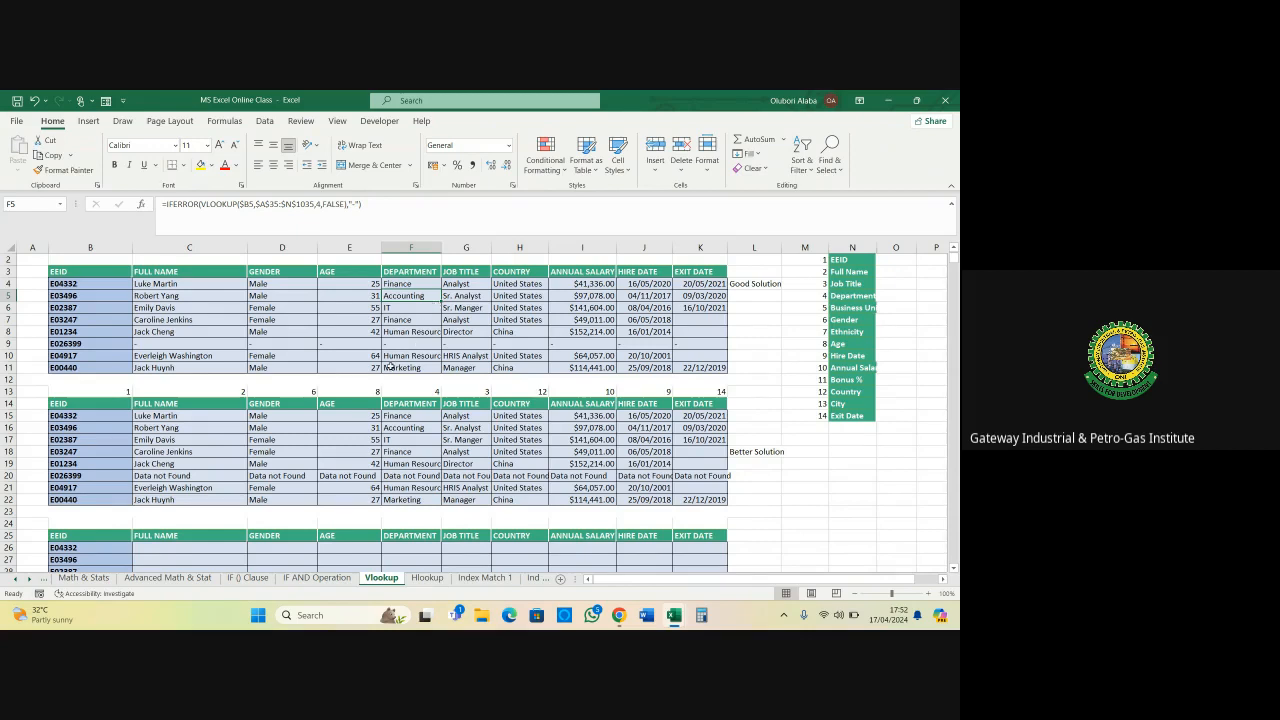
pyautogui.click(458, 479)
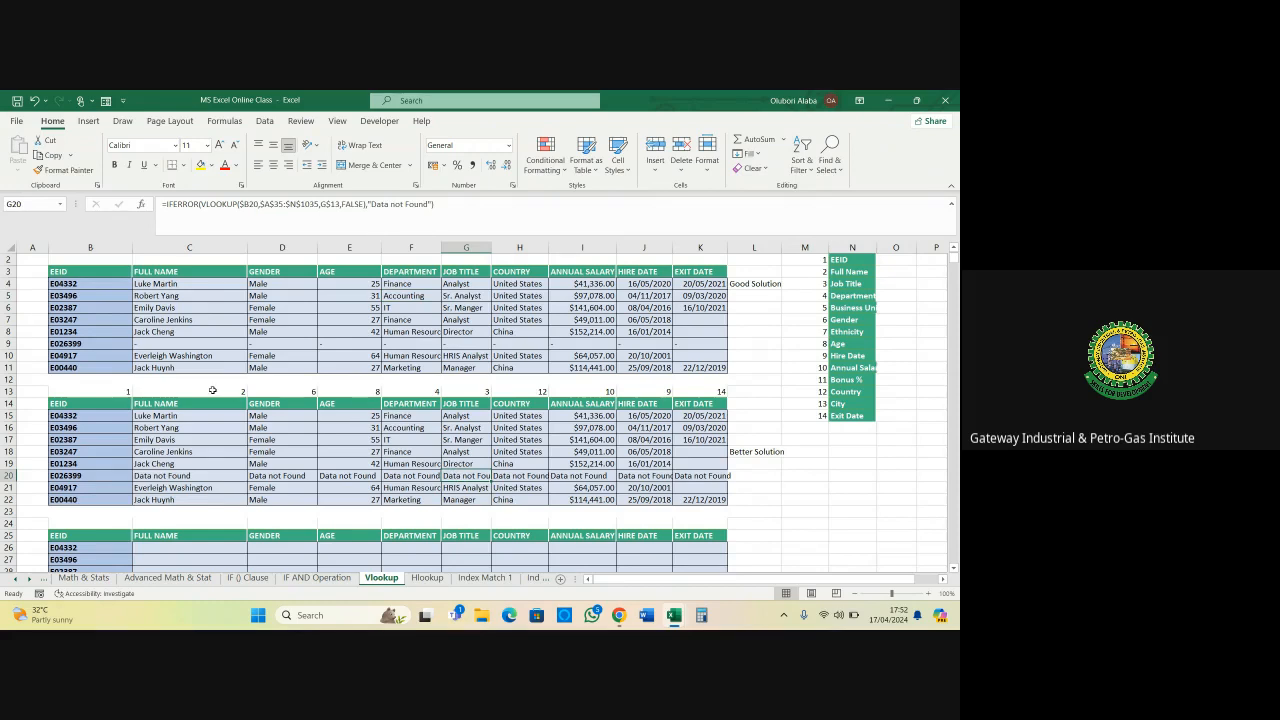
# Clear the MATCH column indexes in B13:K13, and undo the deletion
pyautogui.moveTo(112, 391); pyautogui.dragTo(710, 397)
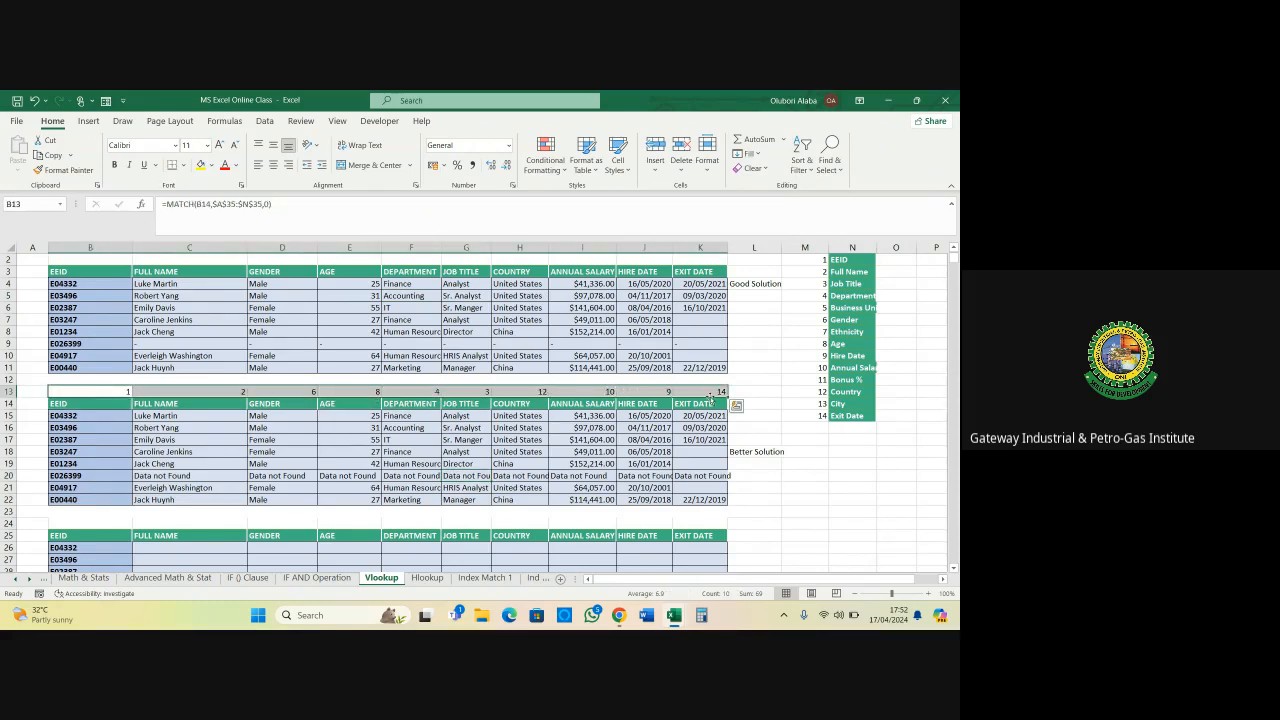
pyautogui.press('Delete')
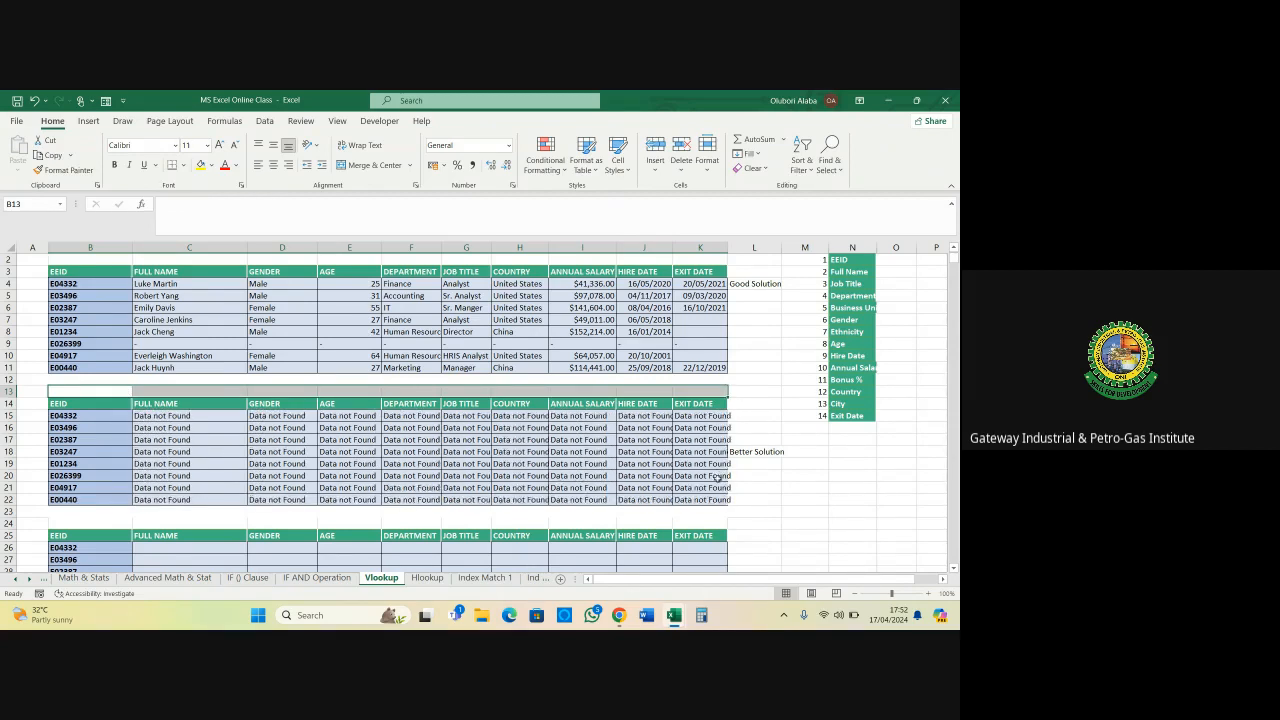
pyautogui.hotkey('ctrl', 'z')
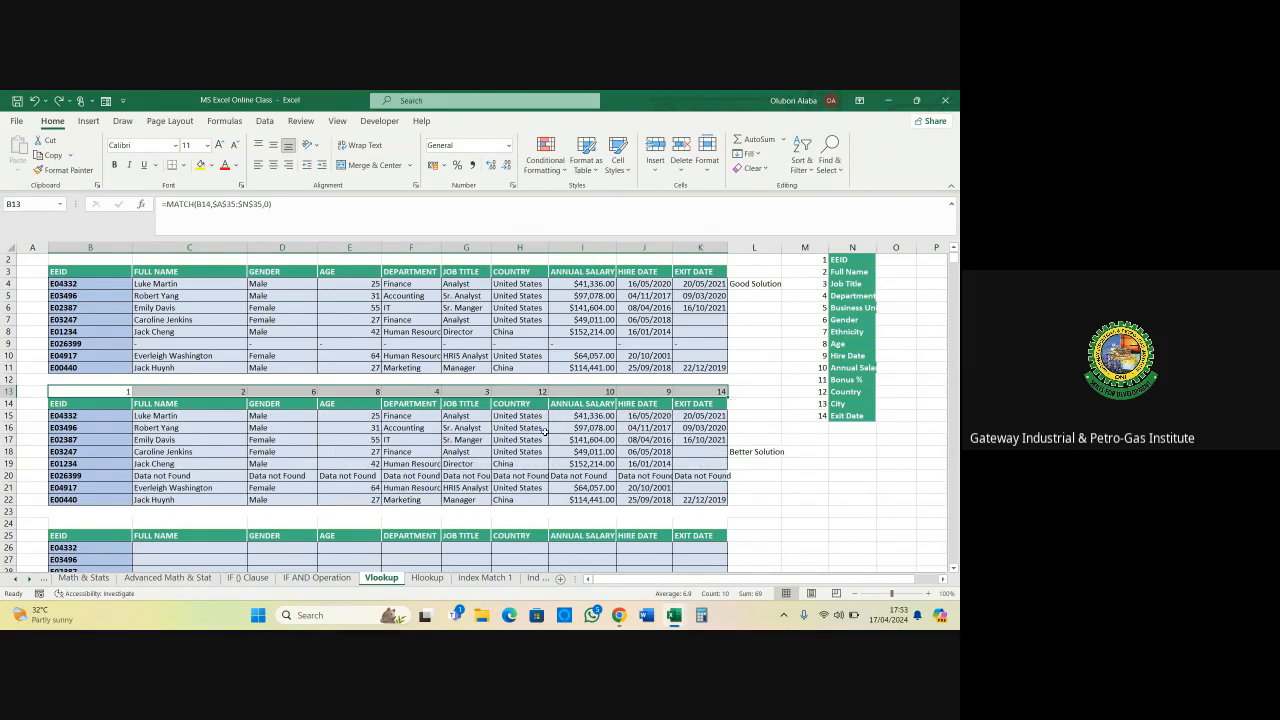
# Examine the index row above the Better Solution table and the blank row 24 above the Best/Expert Solution table
pyautogui.click(463, 437)
pyautogui.moveTo(135, 387); pyautogui.dragTo(710, 388)
pyautogui.click(532, 424)
pyautogui.scroll(-3, 405, 430)
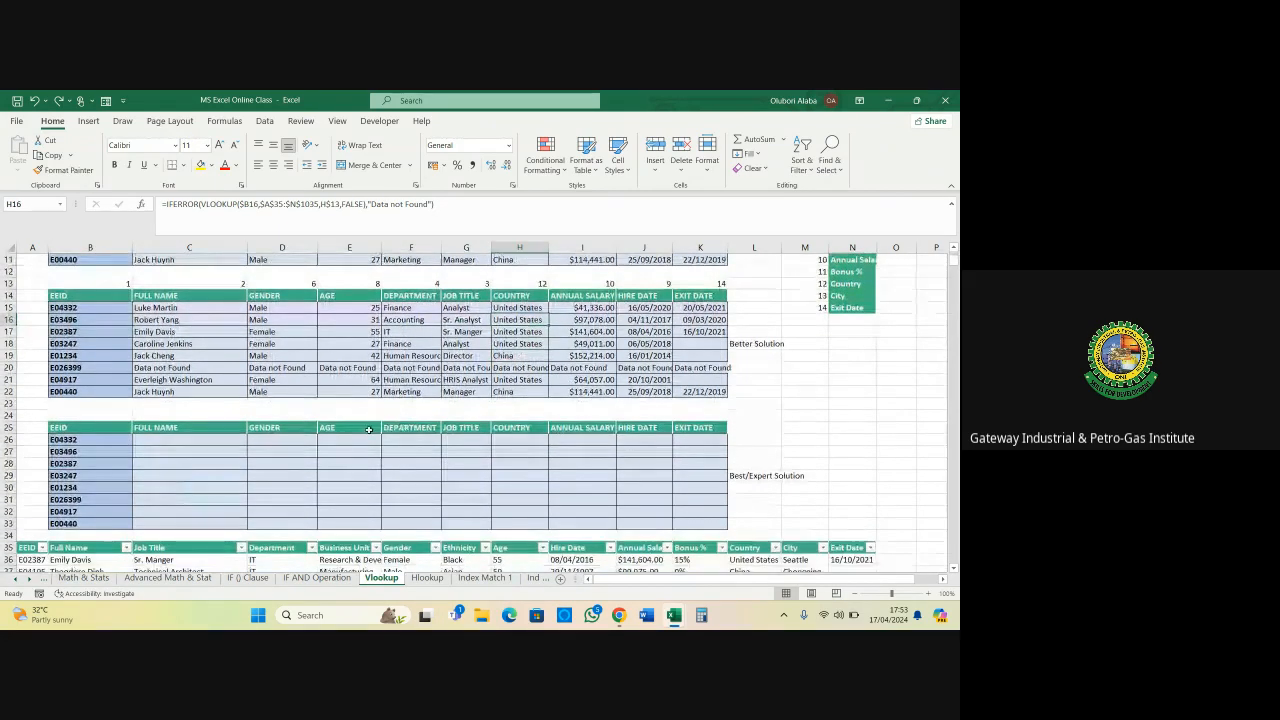
pyautogui.scroll(1, 201, 430)
pyautogui.scroll(1, 201, 430)
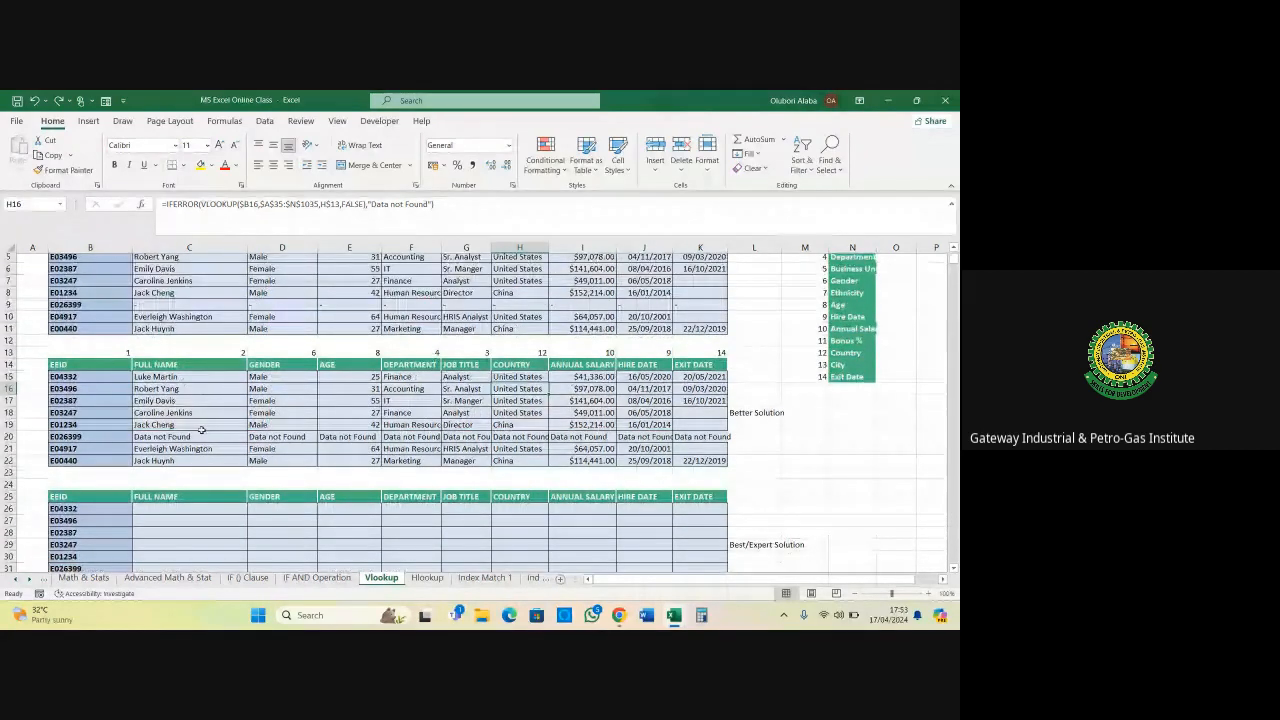
pyautogui.scroll(-1, 162, 408)
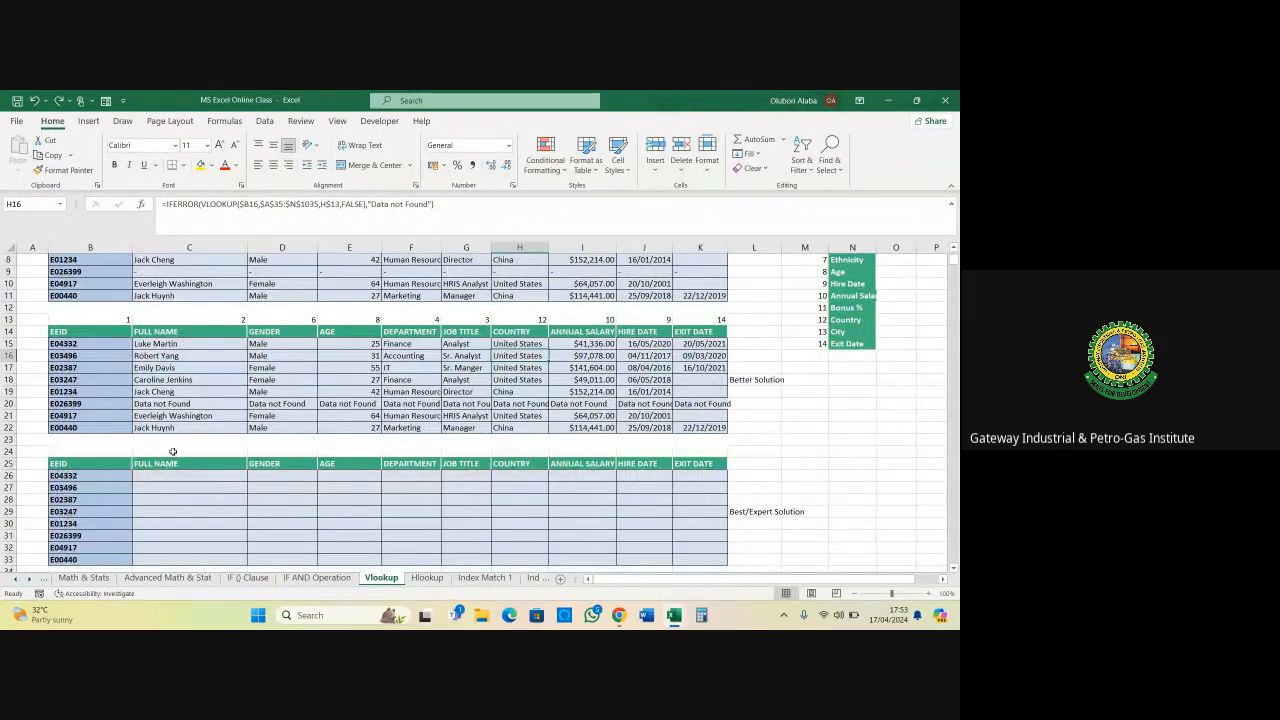
pyautogui.moveTo(90, 451); pyautogui.dragTo(686, 457)
pyautogui.click(431, 491)
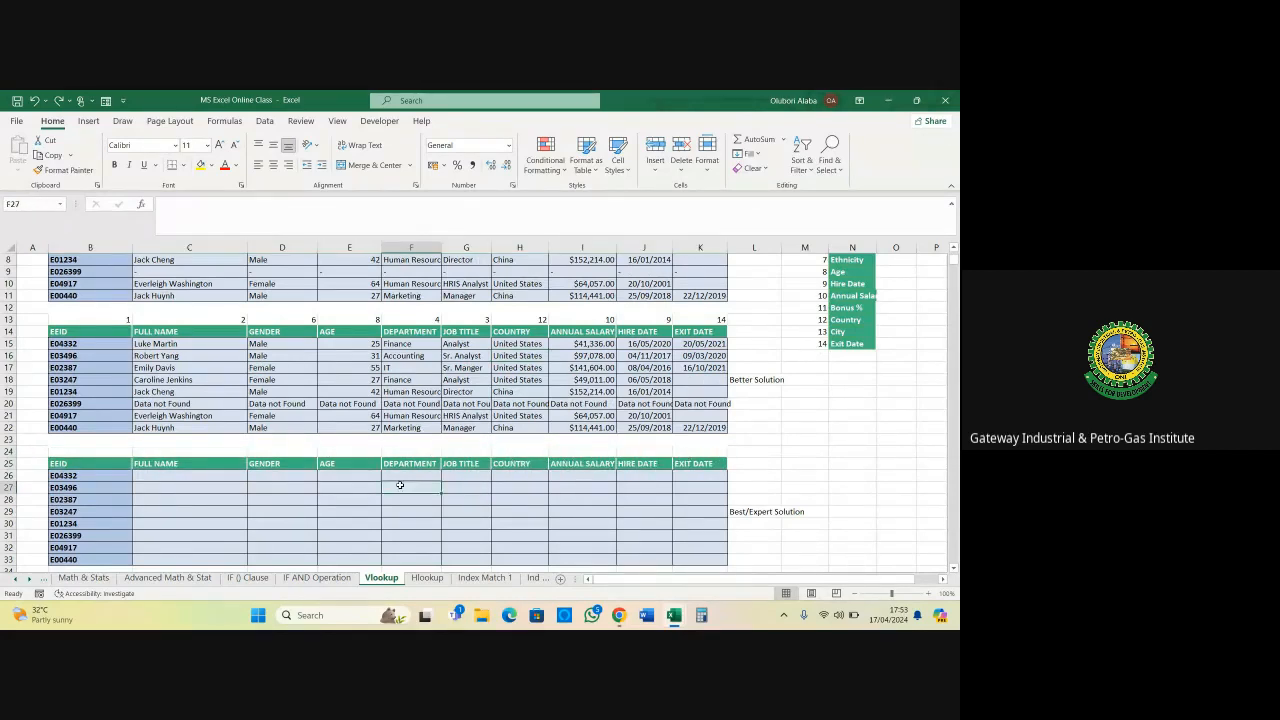
pyautogui.click(95, 318)
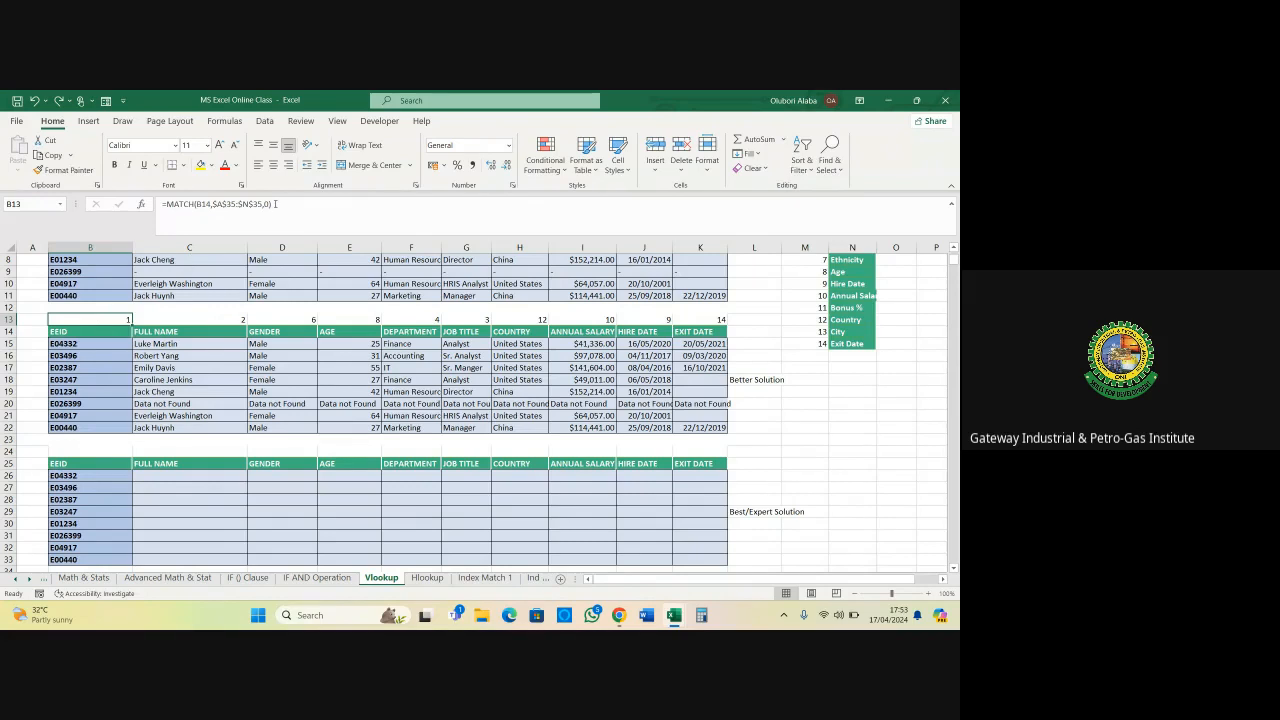
pyautogui.moveTo(275, 204); pyautogui.dragTo(122, 205)
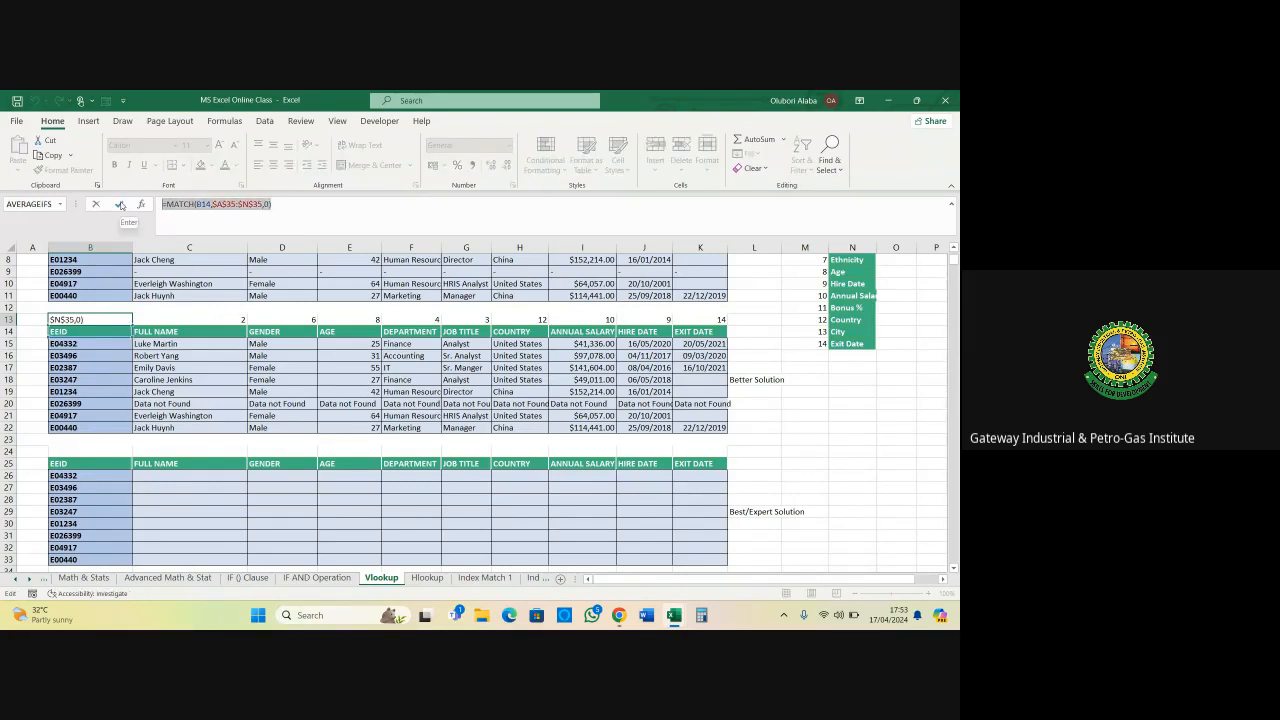
pyautogui.hotkey('ctrl', 'c')
pyautogui.click(97, 452)
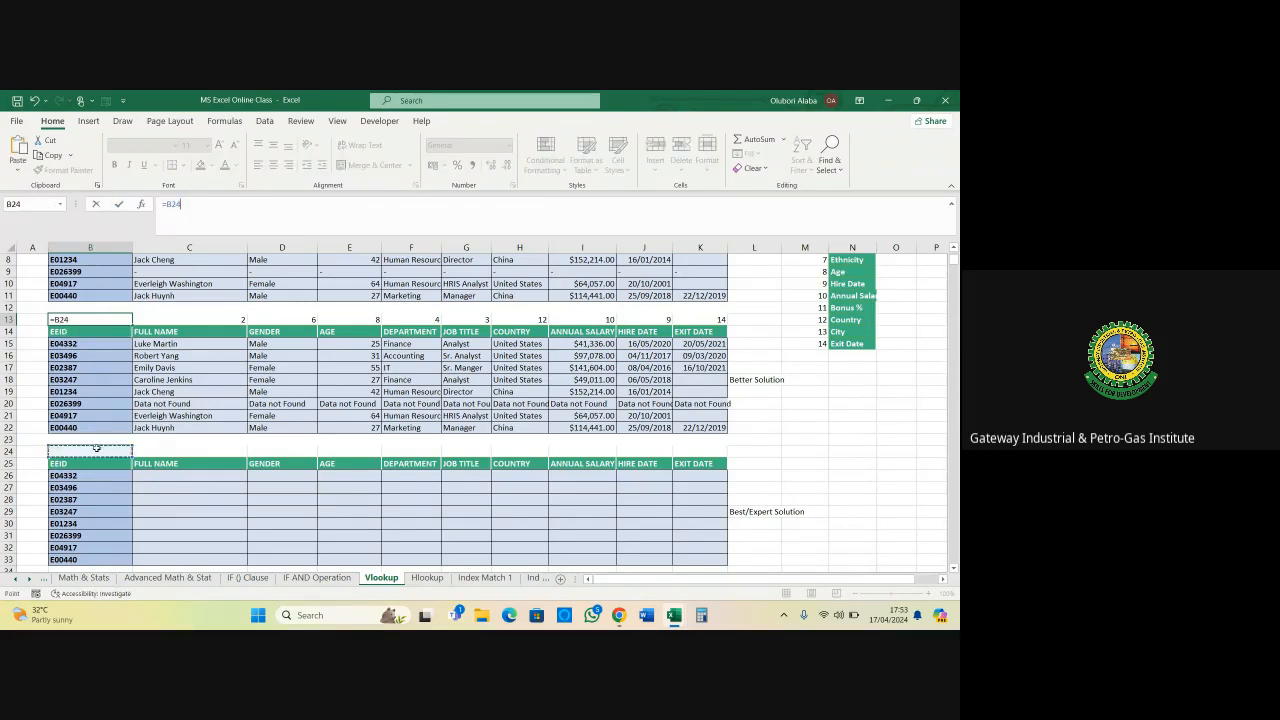
pyautogui.hotkey('ctrl', 'v')
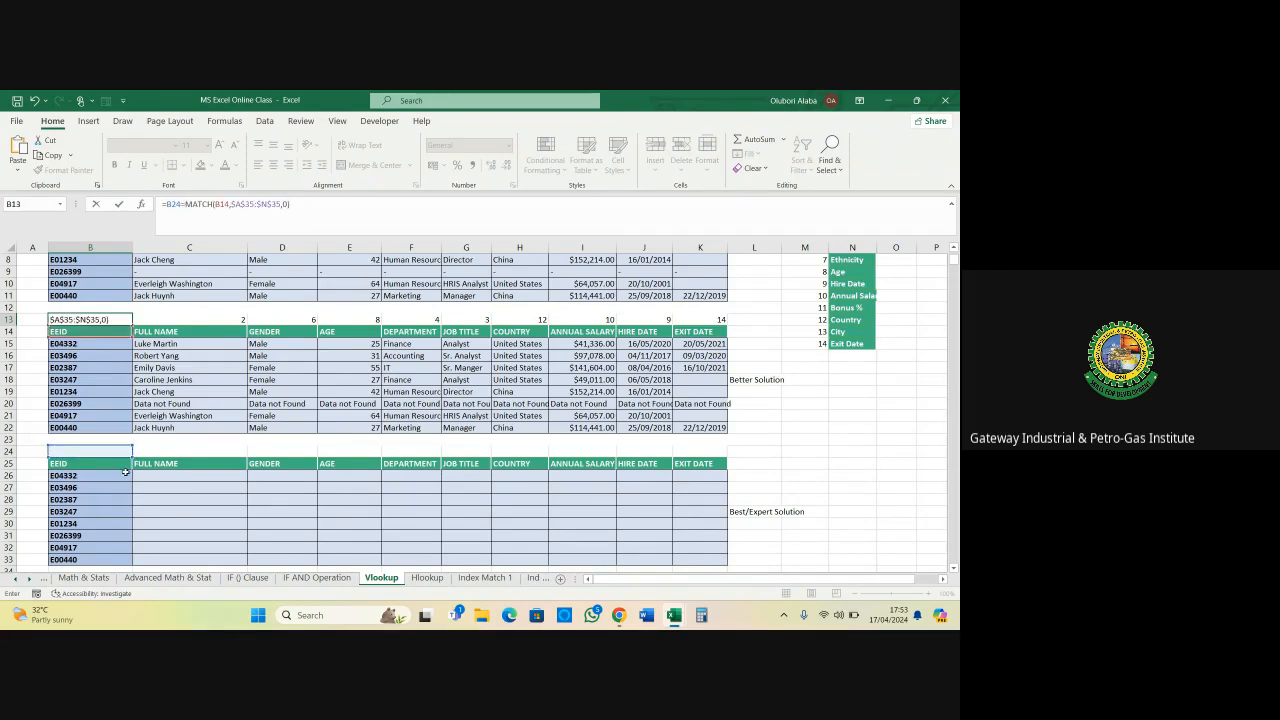
pyautogui.press('Escape')
pyautogui.click(198, 498)
# Copy the MATCH formula text from B13 into B24, above the Best/Expert Solution table's EEID header
pyautogui.click(106, 451)
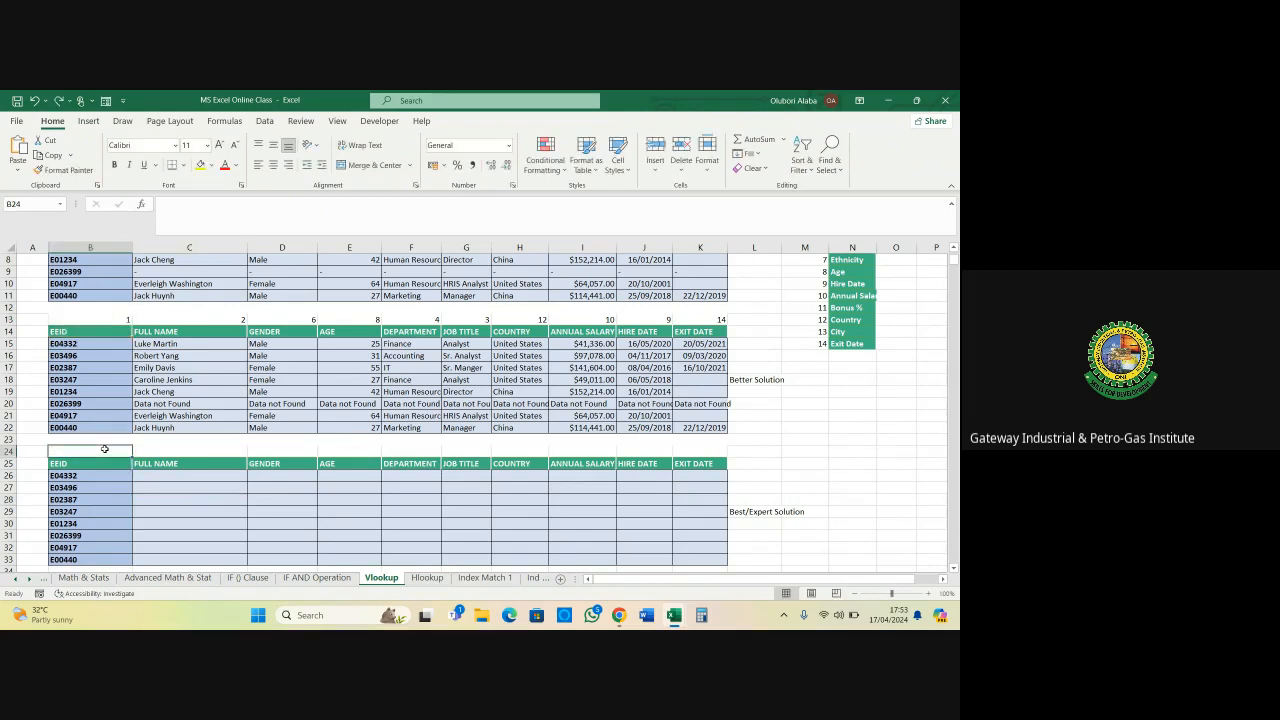
pyautogui.click(115, 319)
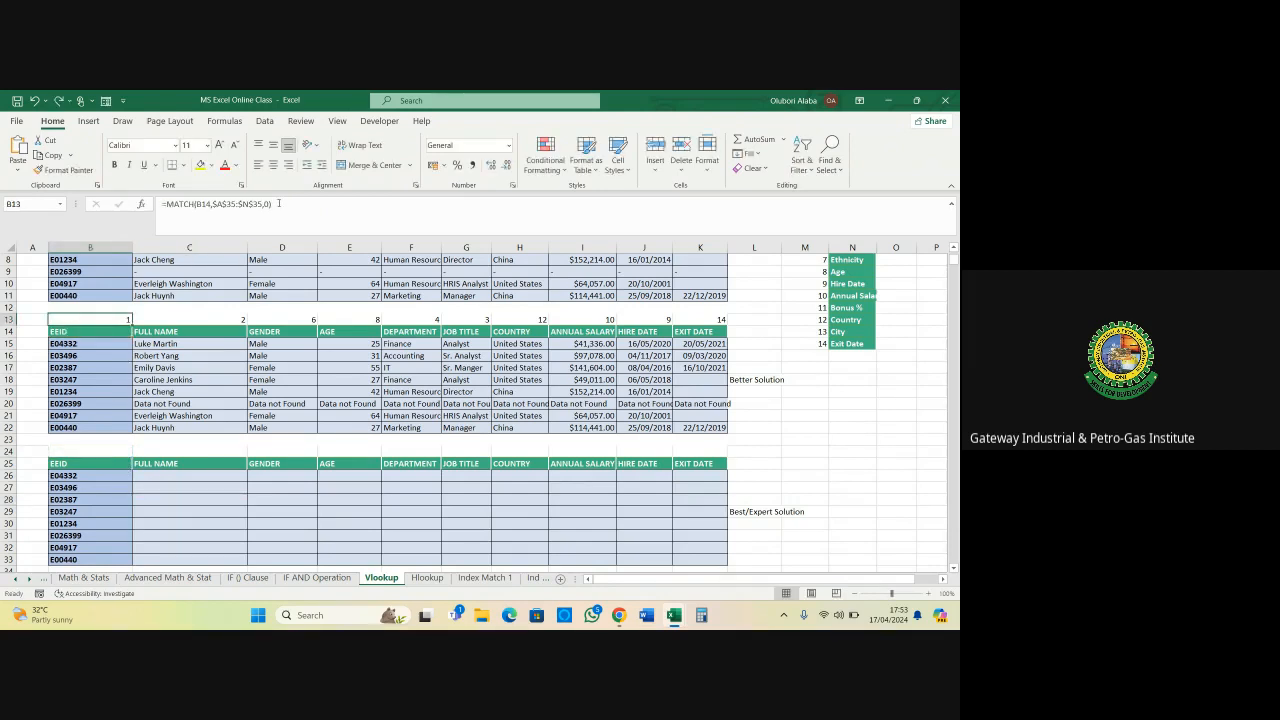
pyautogui.moveTo(279, 203); pyautogui.dragTo(150, 204)
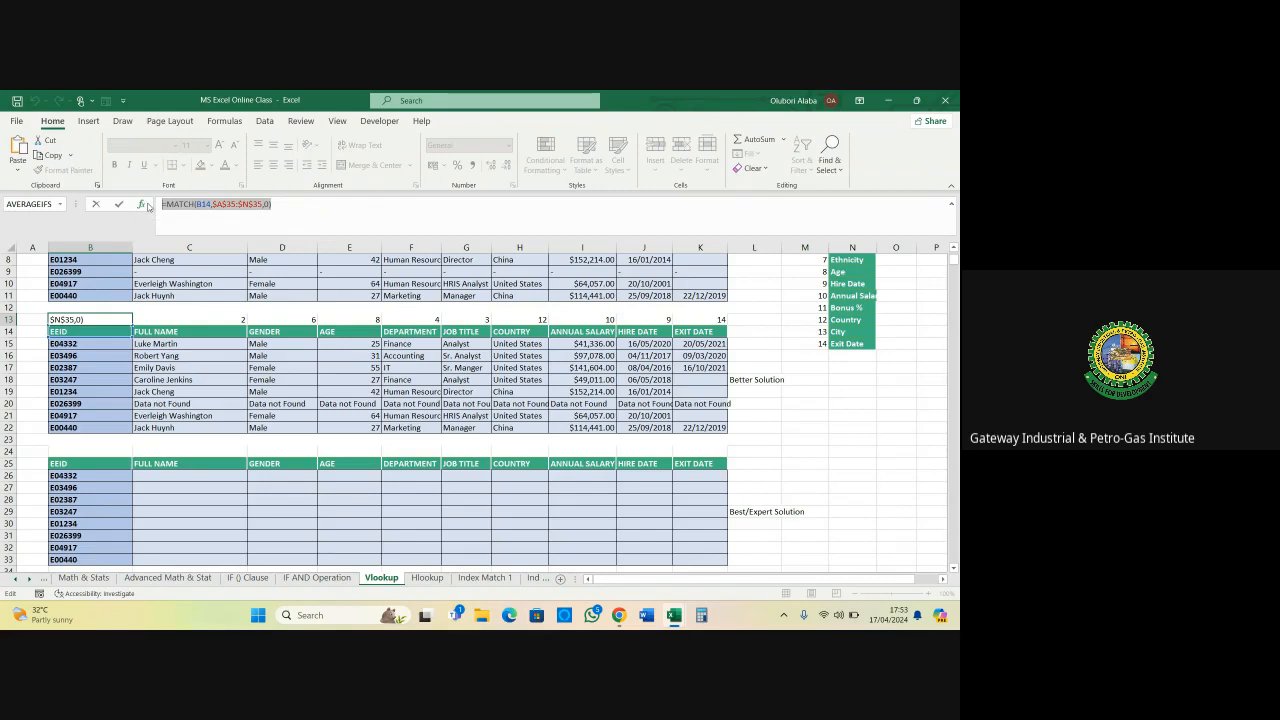
pyautogui.press('Escape')
pyautogui.click(90, 445)
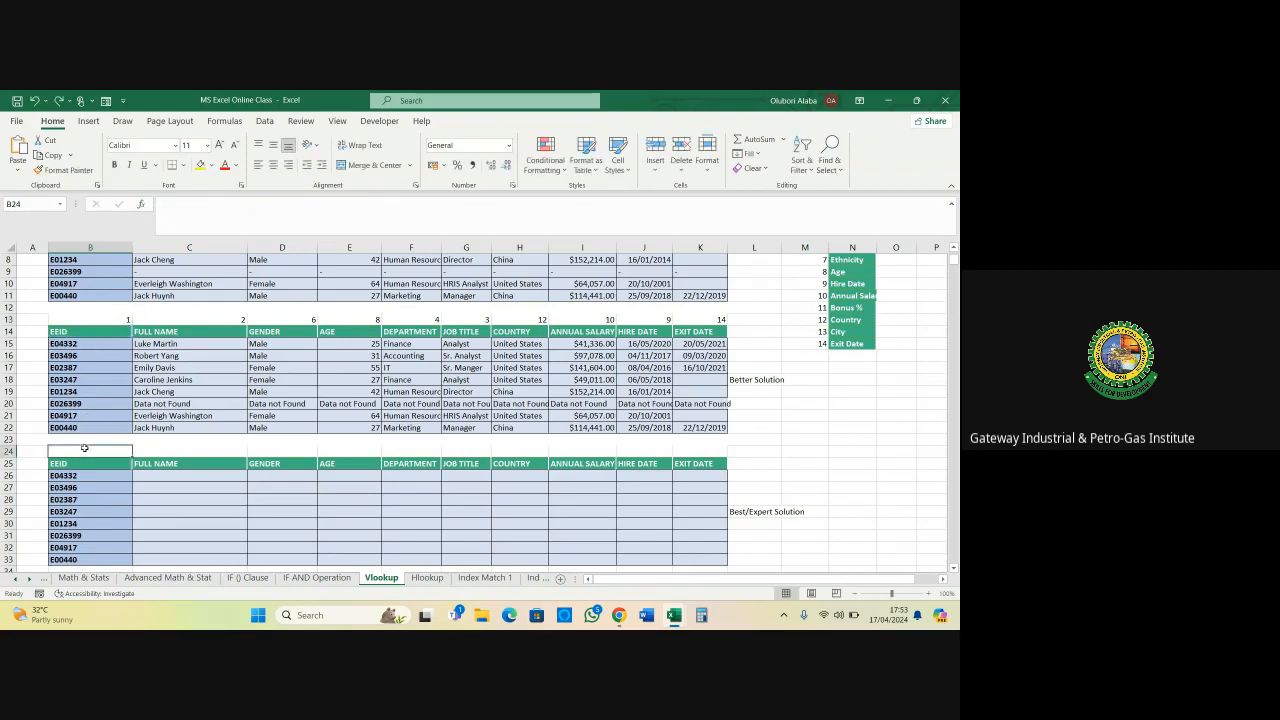
pyautogui.hotkey('ctrl', 'v')
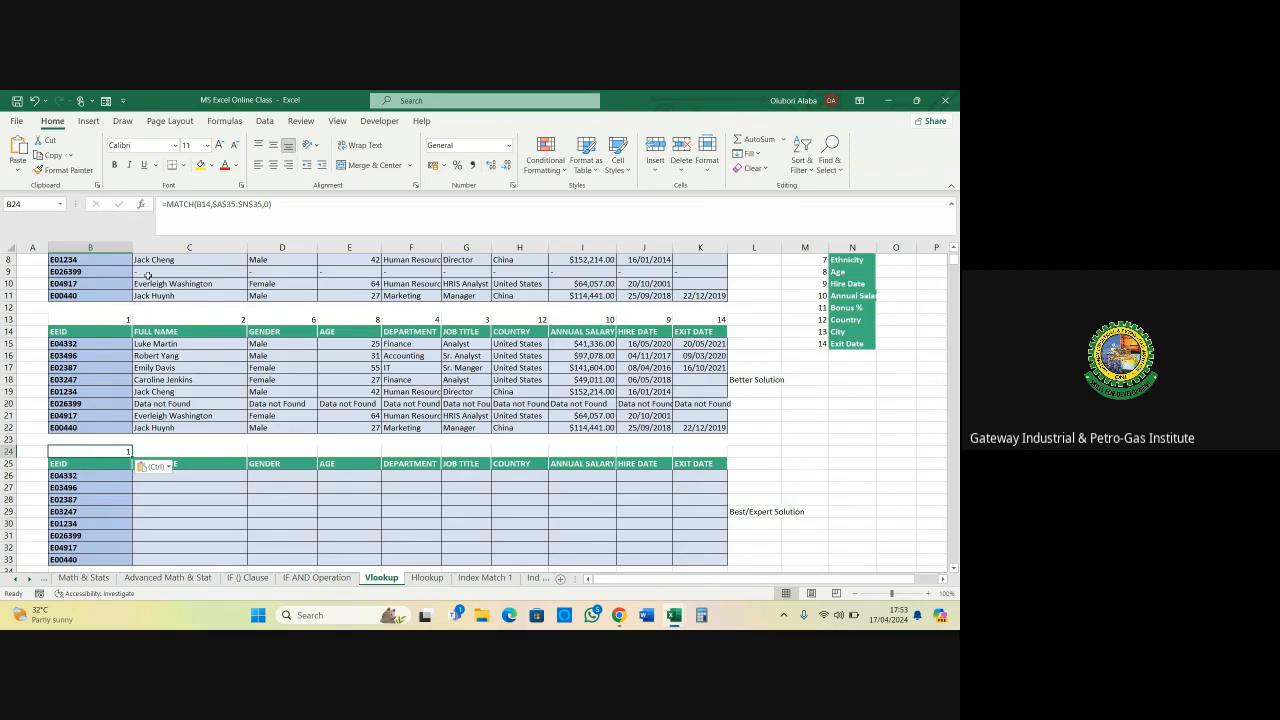
# Change the lookup value of the MATCH formula in B24 to B25, and fill the formula across to K24
pyautogui.click(208, 204)
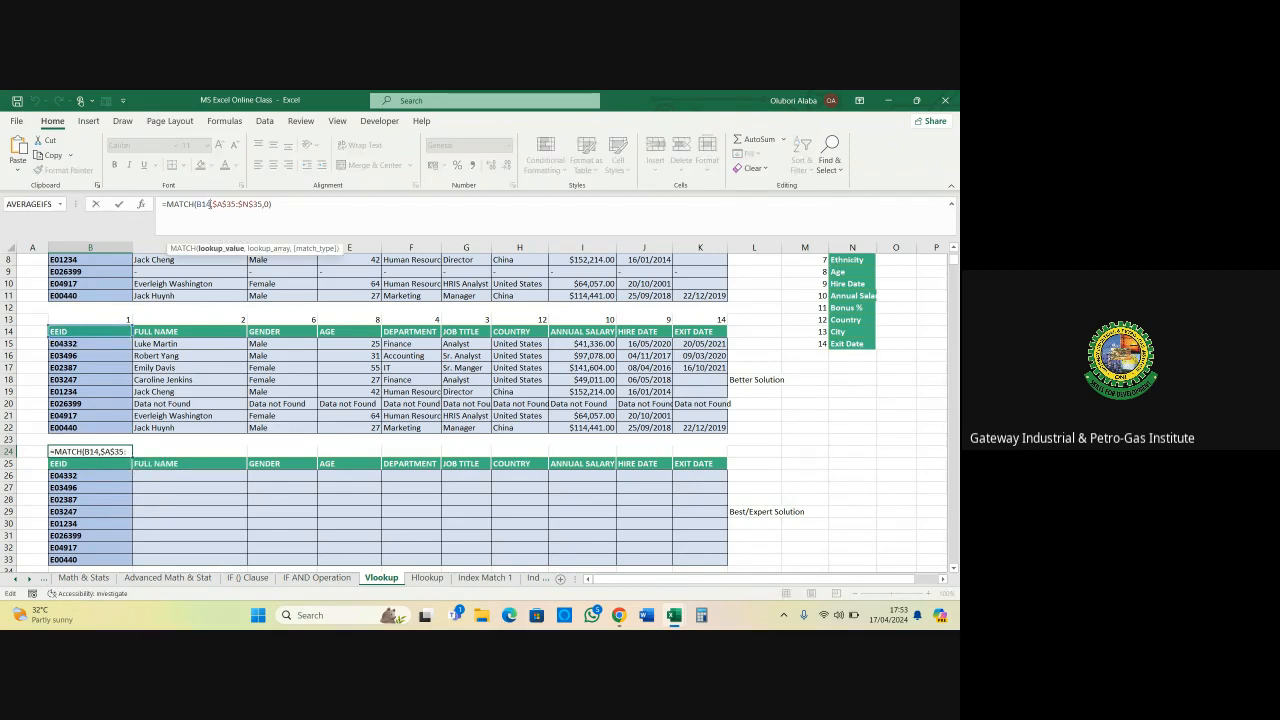
pyautogui.press('BackSpace')
pyautogui.press('BackSpace')
pyautogui.write('25')
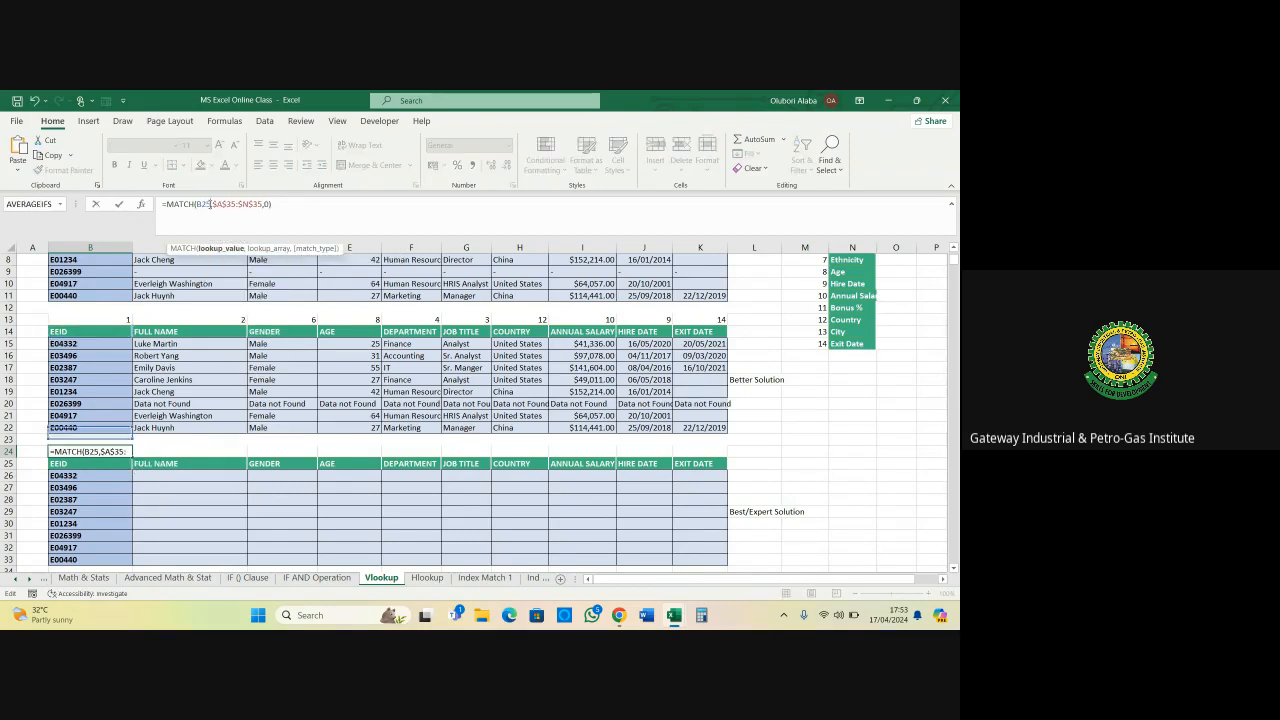
pyautogui.press('Return')
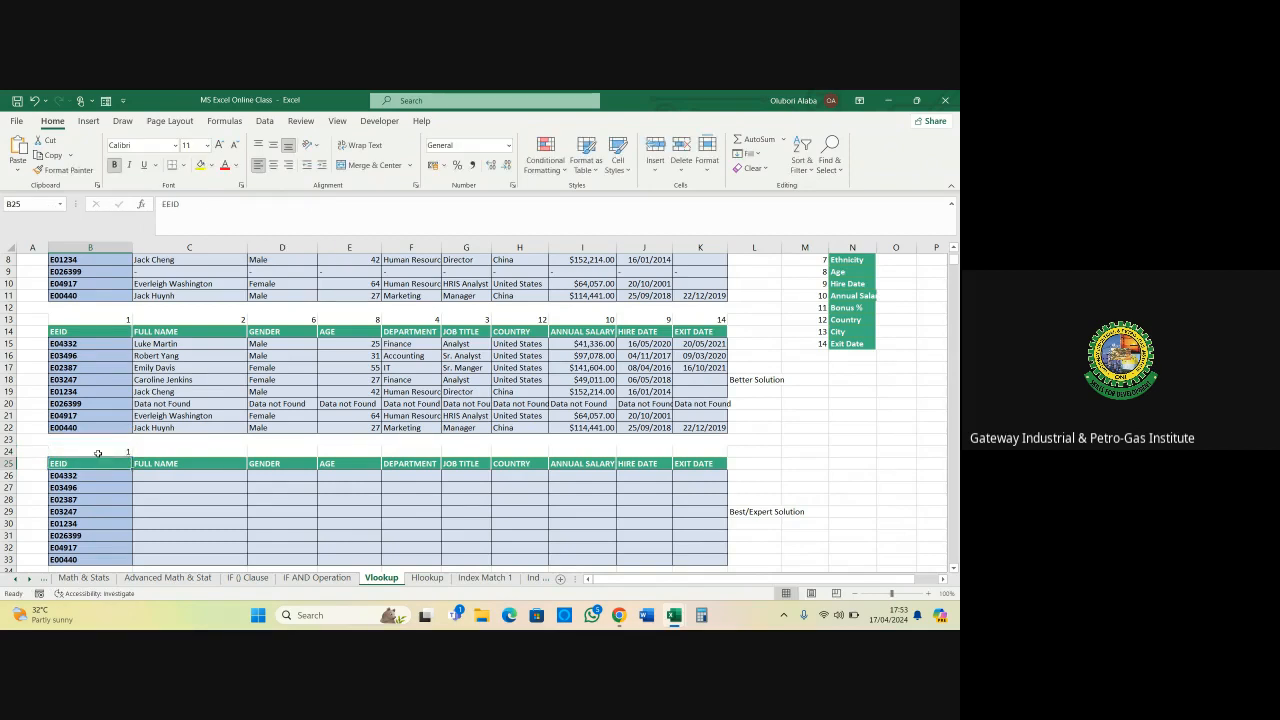
pyautogui.click(98, 453)
pyautogui.moveTo(131, 455); pyautogui.dragTo(712, 456)
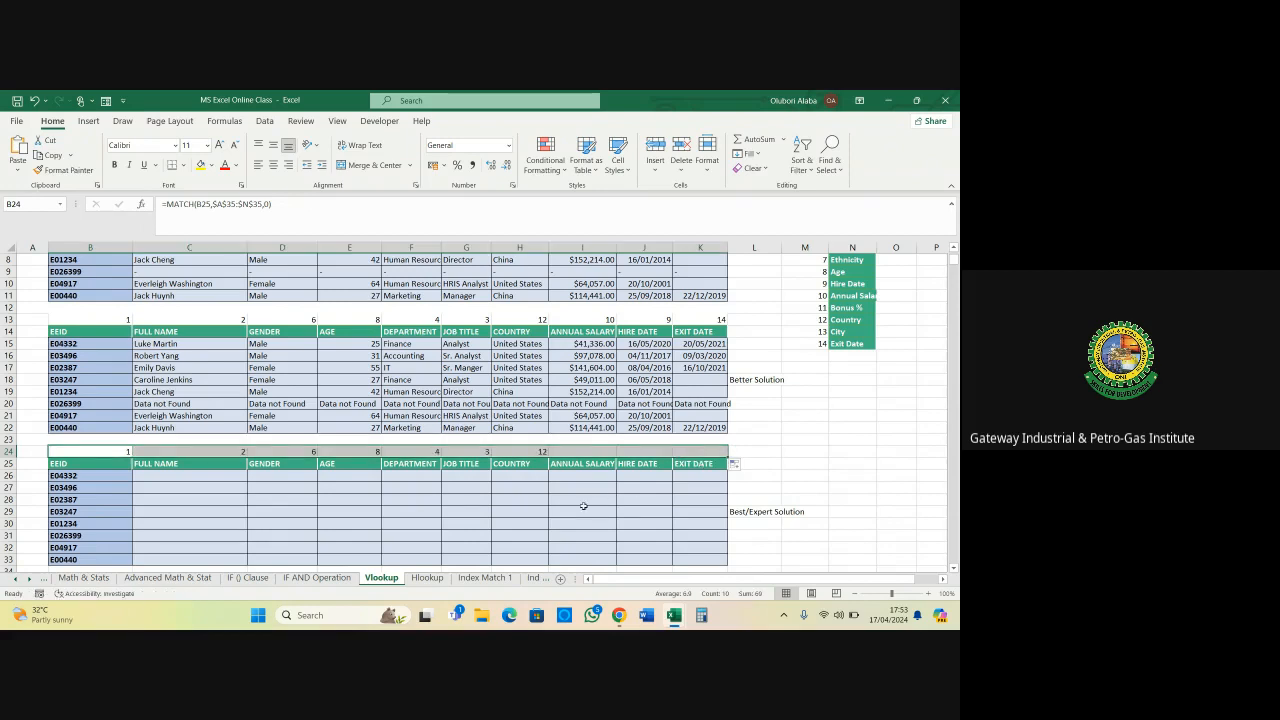
# Copy the IFERROR VLOOKUP formula text from C15 into C26, the first full-name cell of the Best/Expert Solution table
pyautogui.scroll(-3, 481, 466)
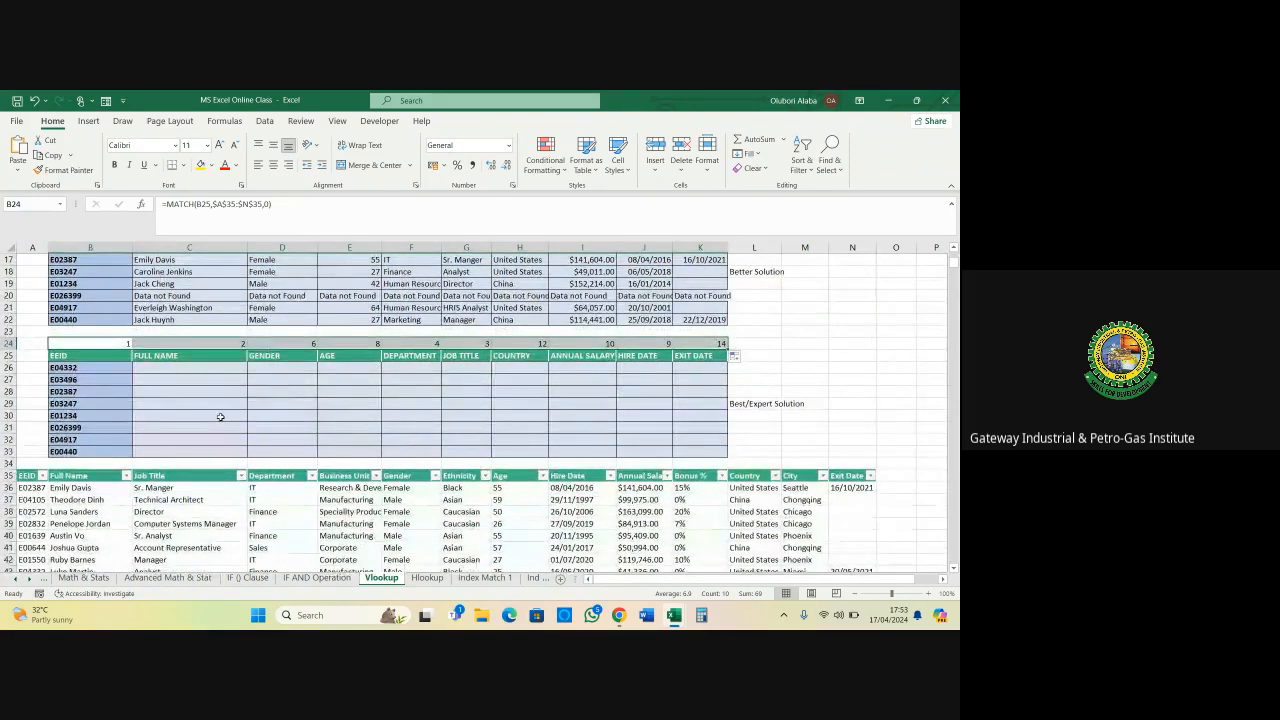
pyautogui.scroll(1, 203, 405)
pyautogui.scroll(2, 203, 405)
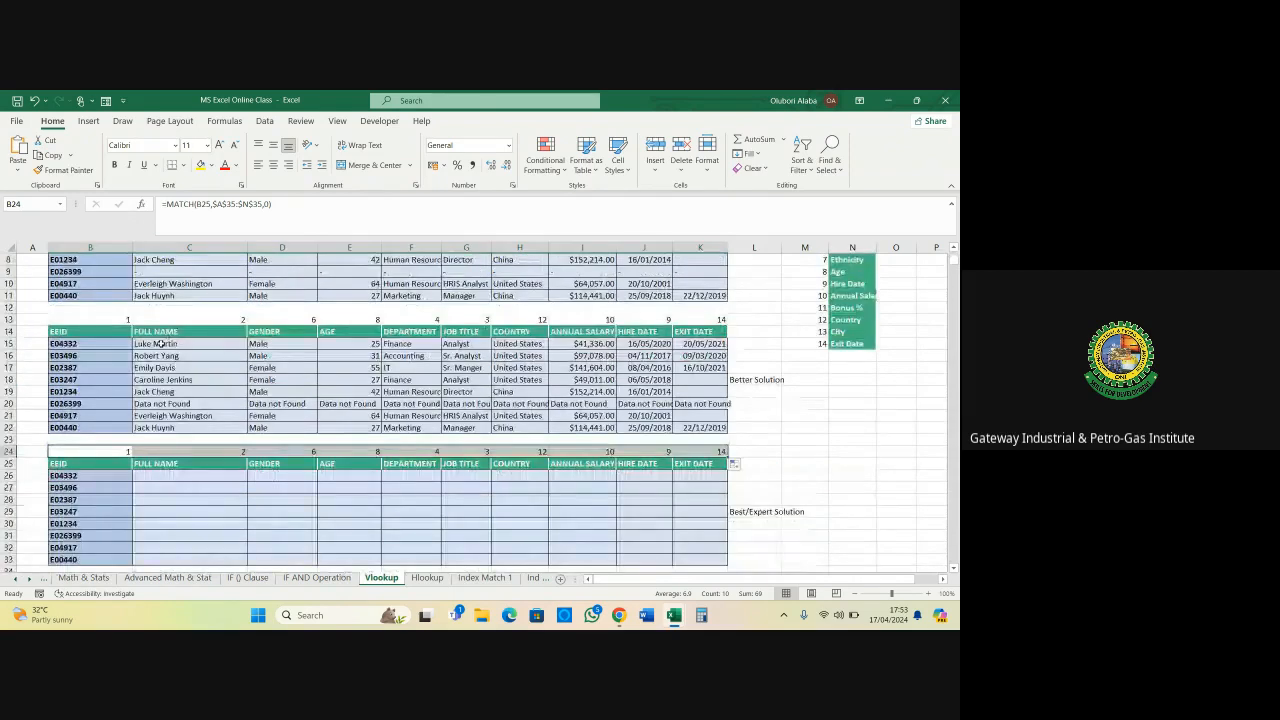
pyautogui.click(163, 342)
pyautogui.moveTo(450, 212); pyautogui.dragTo(155, 217)
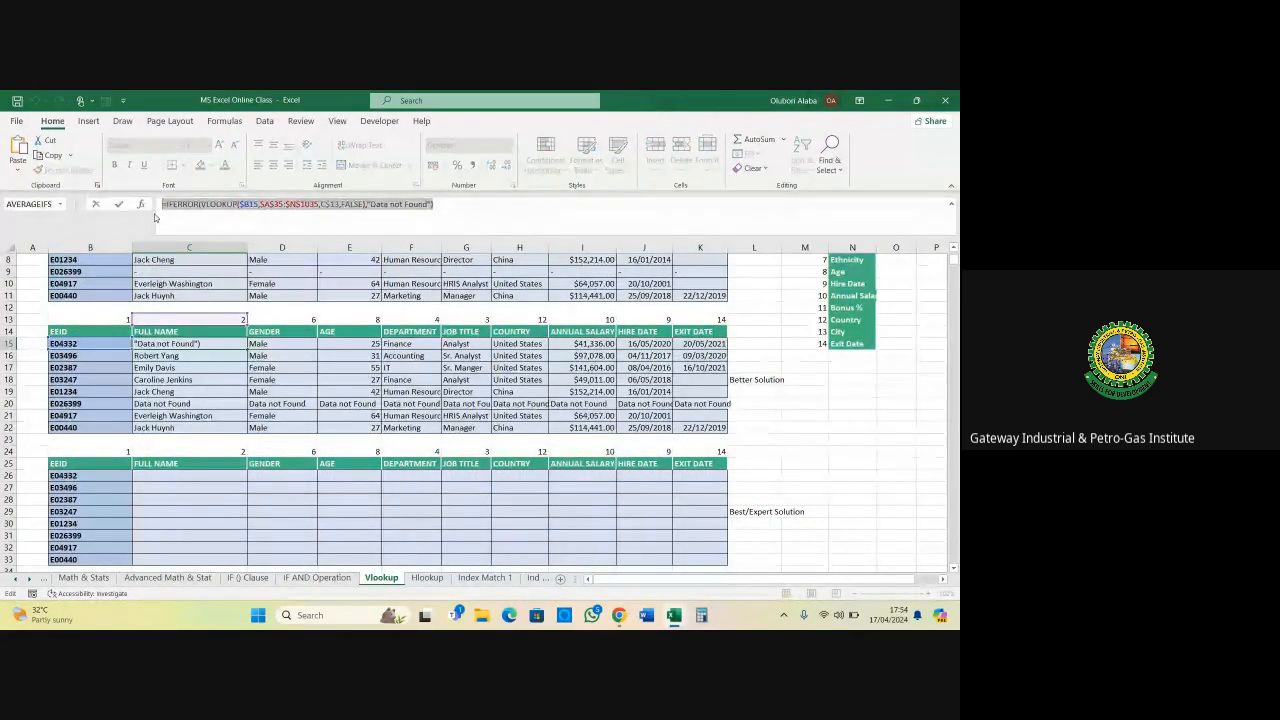
pyautogui.press('Escape')
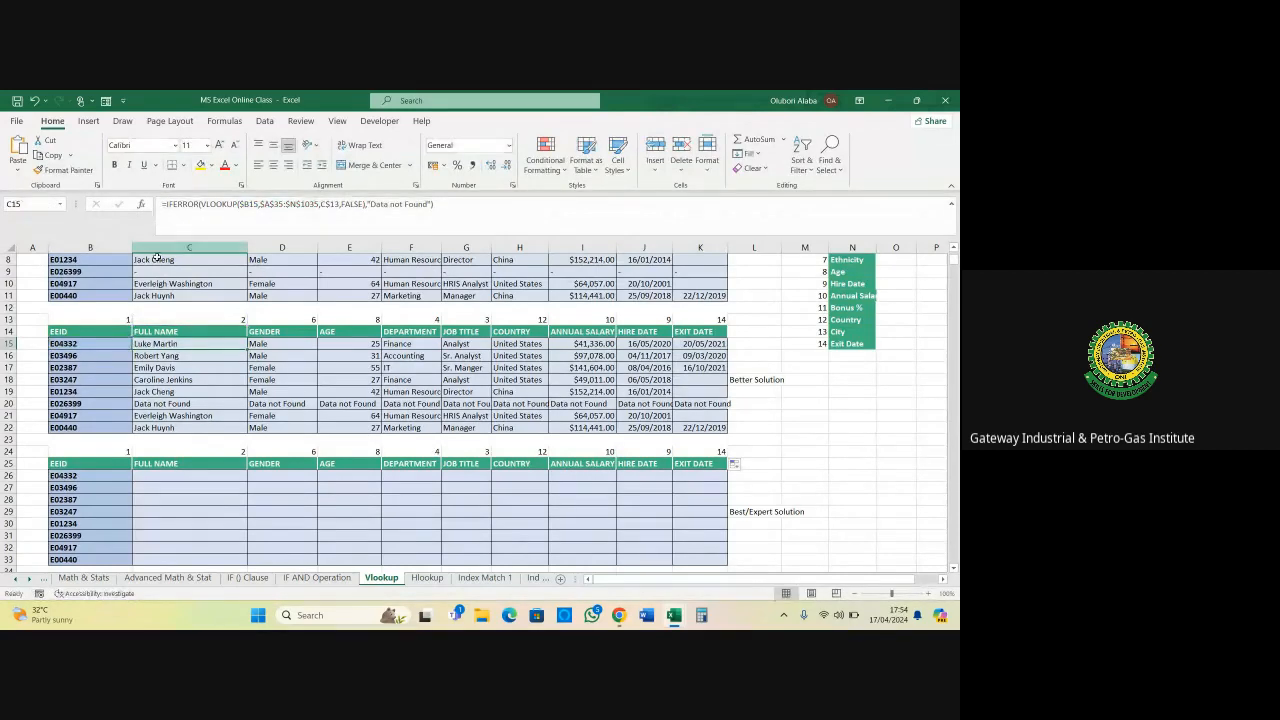
pyautogui.click(159, 476)
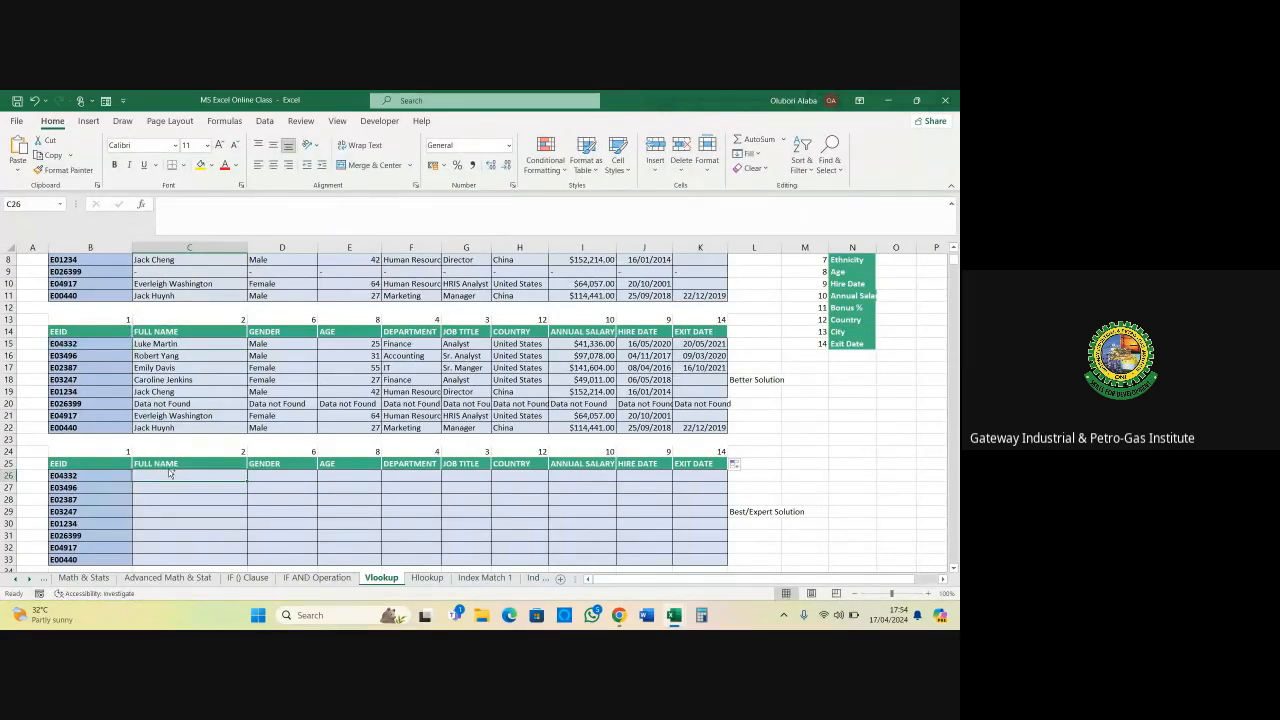
pyautogui.hotkey('ctrl', 'v')
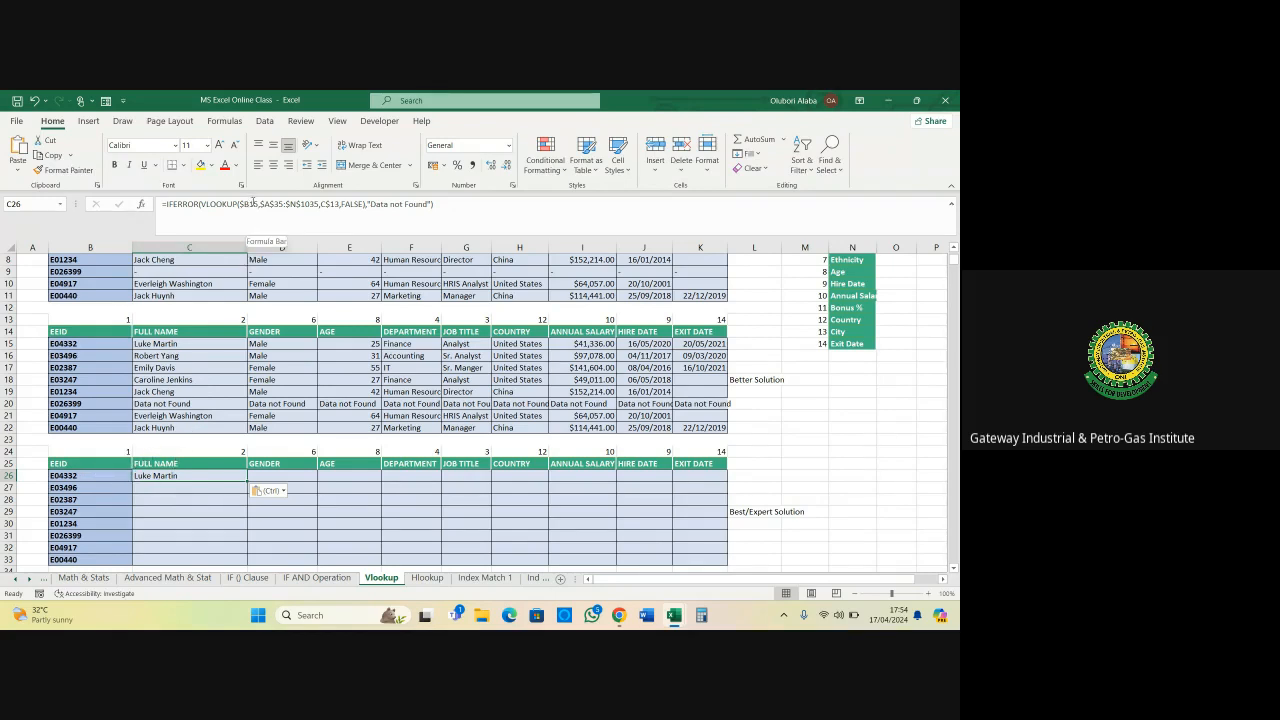
# Change the lookup value in the C26 VLOOKUP formula to $B26
pyautogui.click(70, 476)
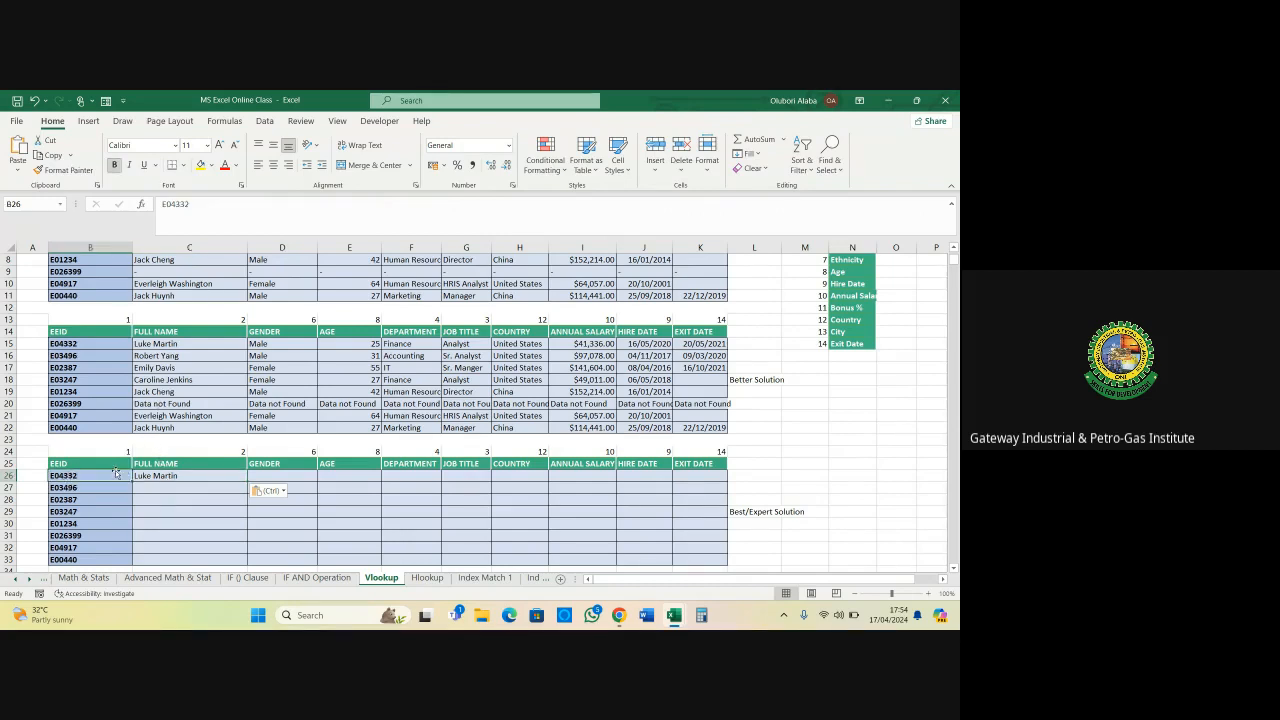
pyautogui.click(180, 474)
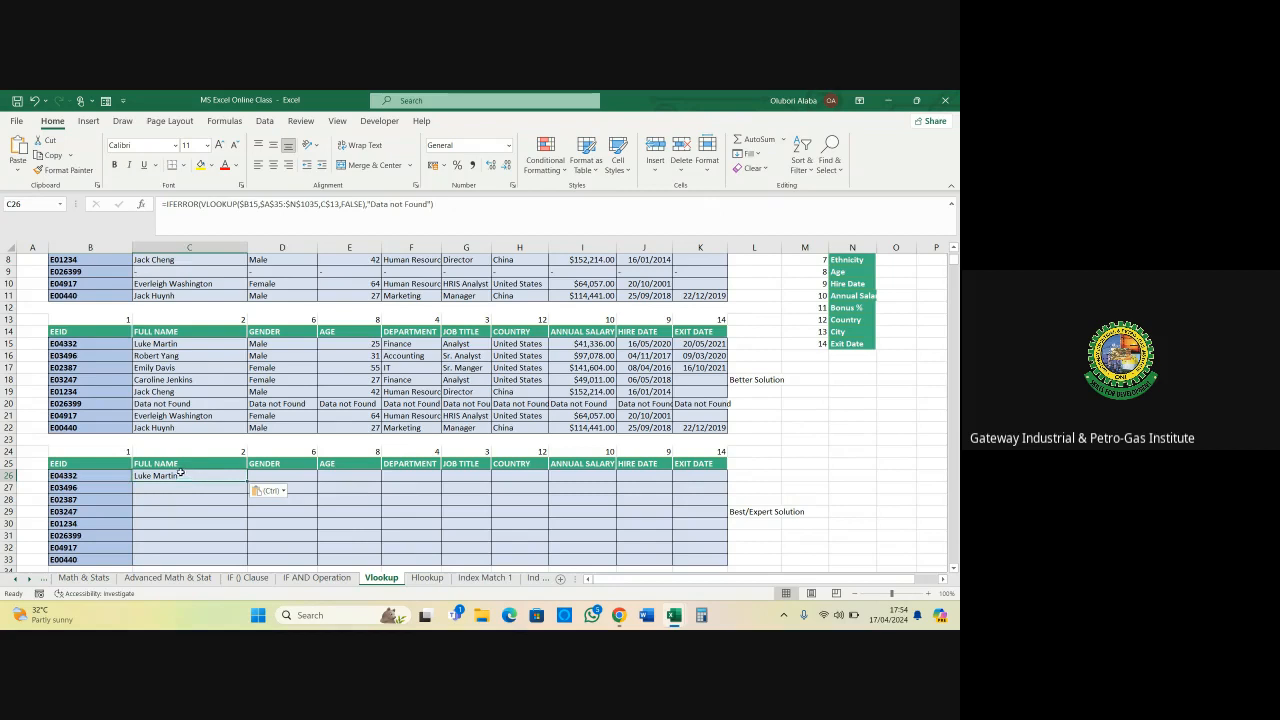
pyautogui.click(259, 204)
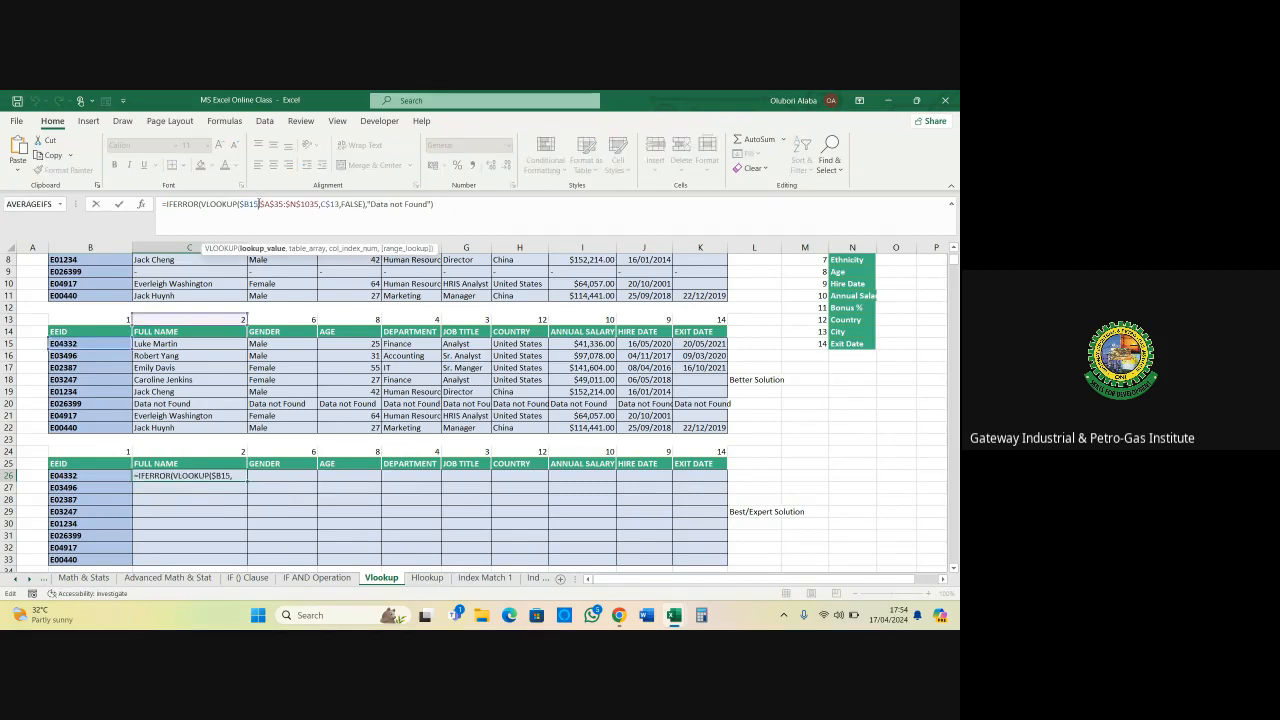
pyautogui.press('BackSpace')
pyautogui.press('BackSpace')
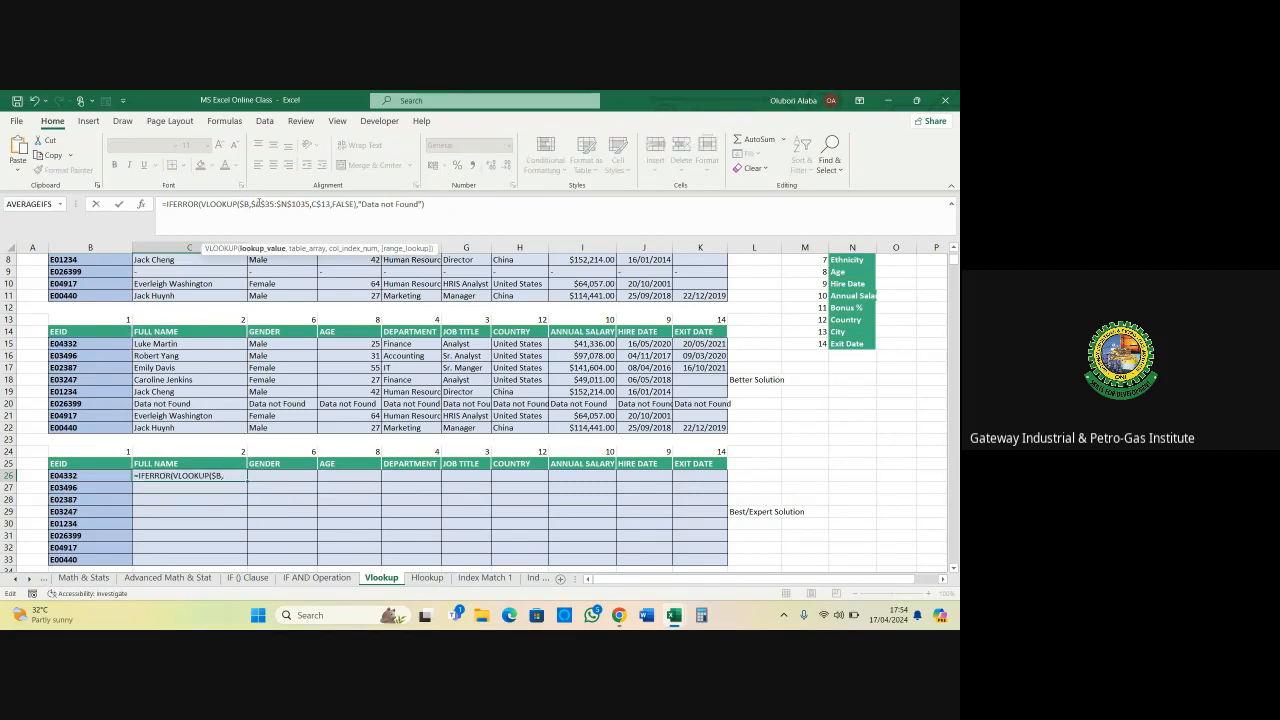
pyautogui.write('26')
pyautogui.press('Return')
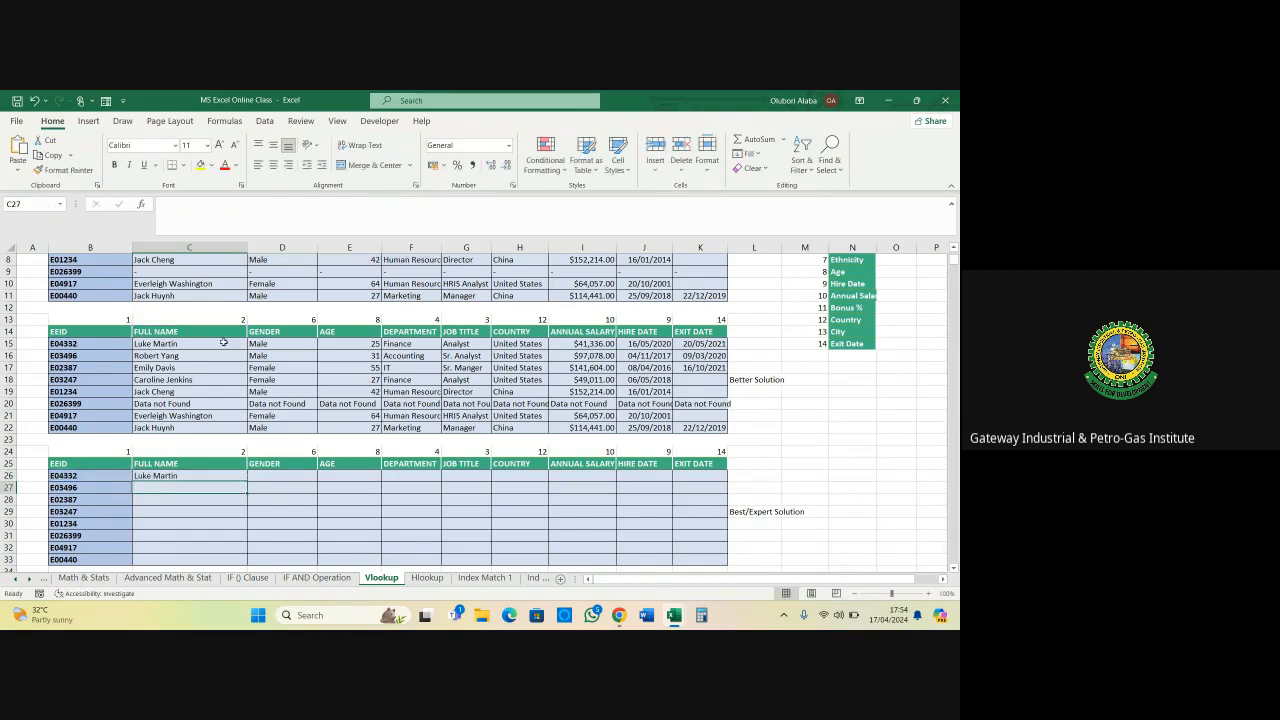
# Fill the C26 formula across and down through the Best/Expert Solution table, C26:K33
pyautogui.click(187, 477)
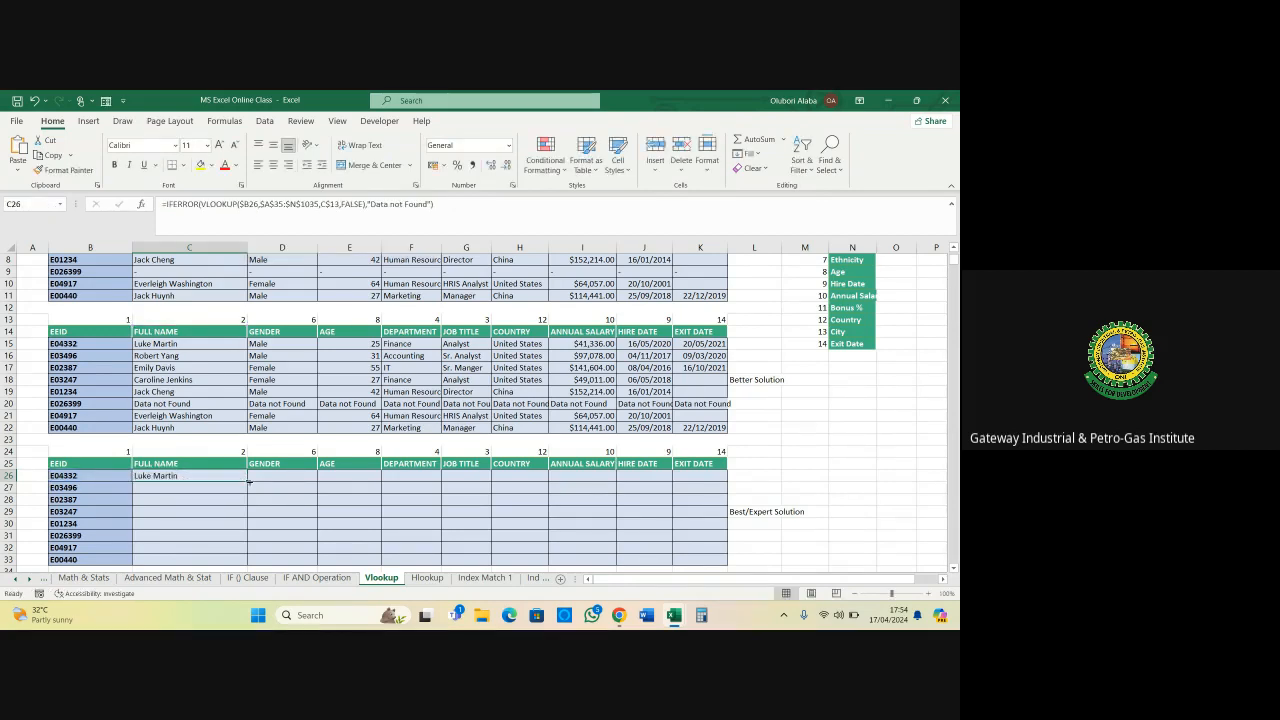
pyautogui.moveTo(248, 482); pyautogui.dragTo(707, 501)
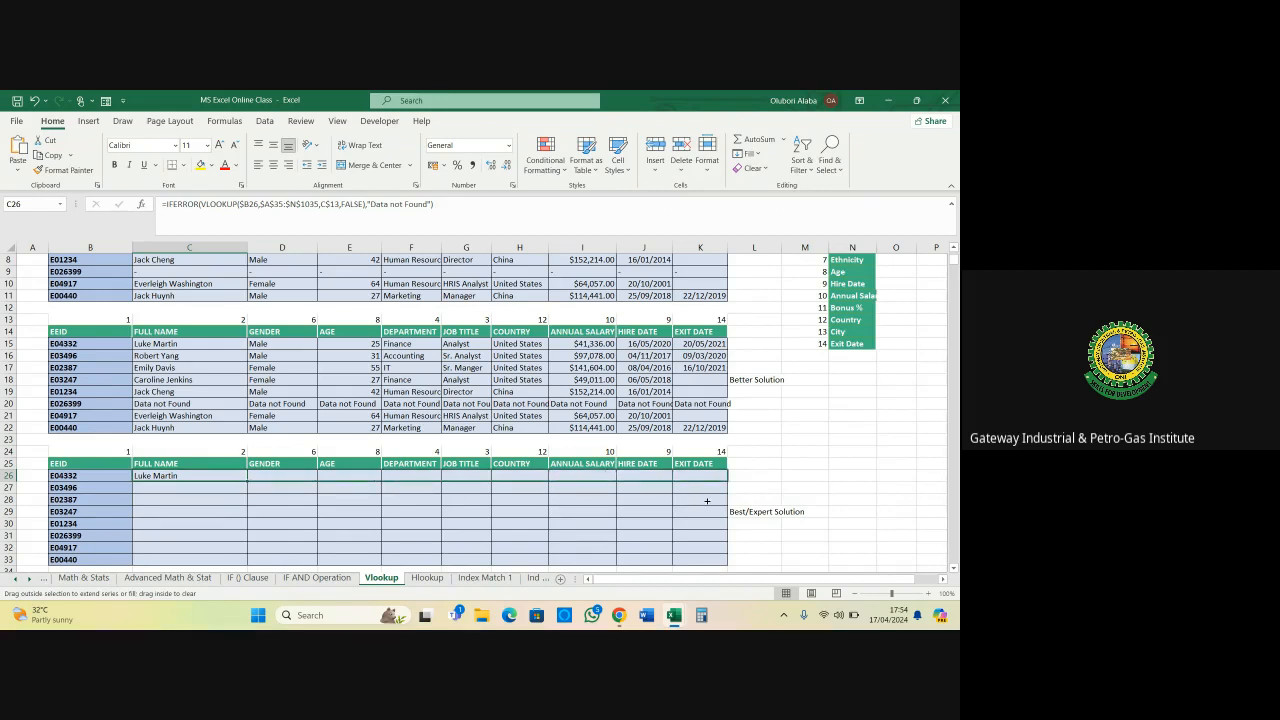
pyautogui.moveTo(718, 567)
pyautogui.mouseDown()
pyautogui.moveTo(723, 487)
pyautogui.moveTo(727, 562)
pyautogui.mouseUp()
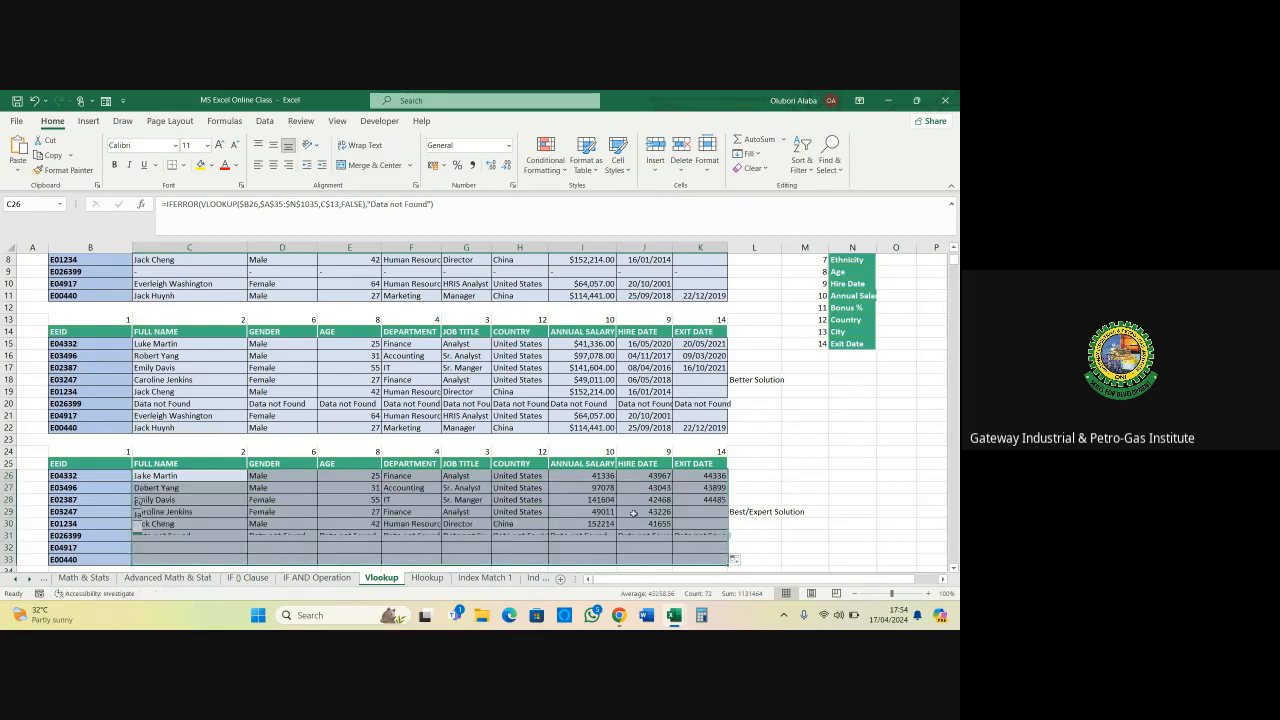
pyautogui.scroll(-3, 439, 463)
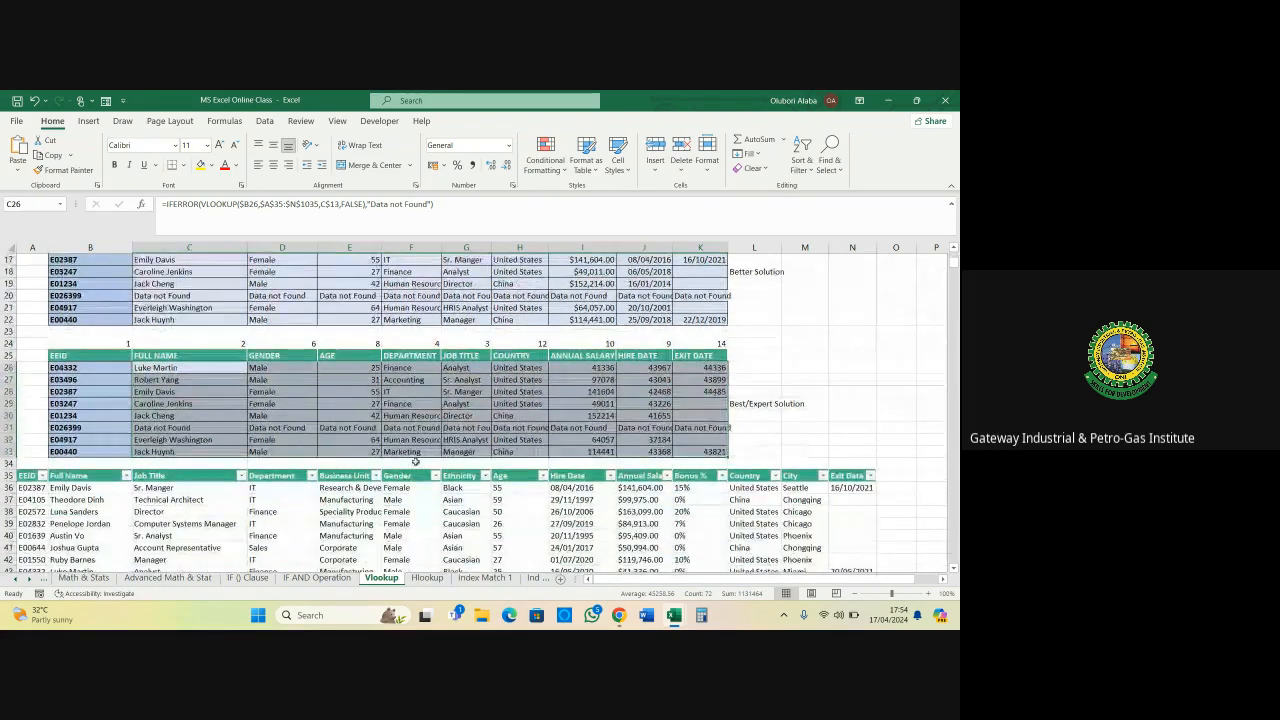
pyautogui.click(349, 427)
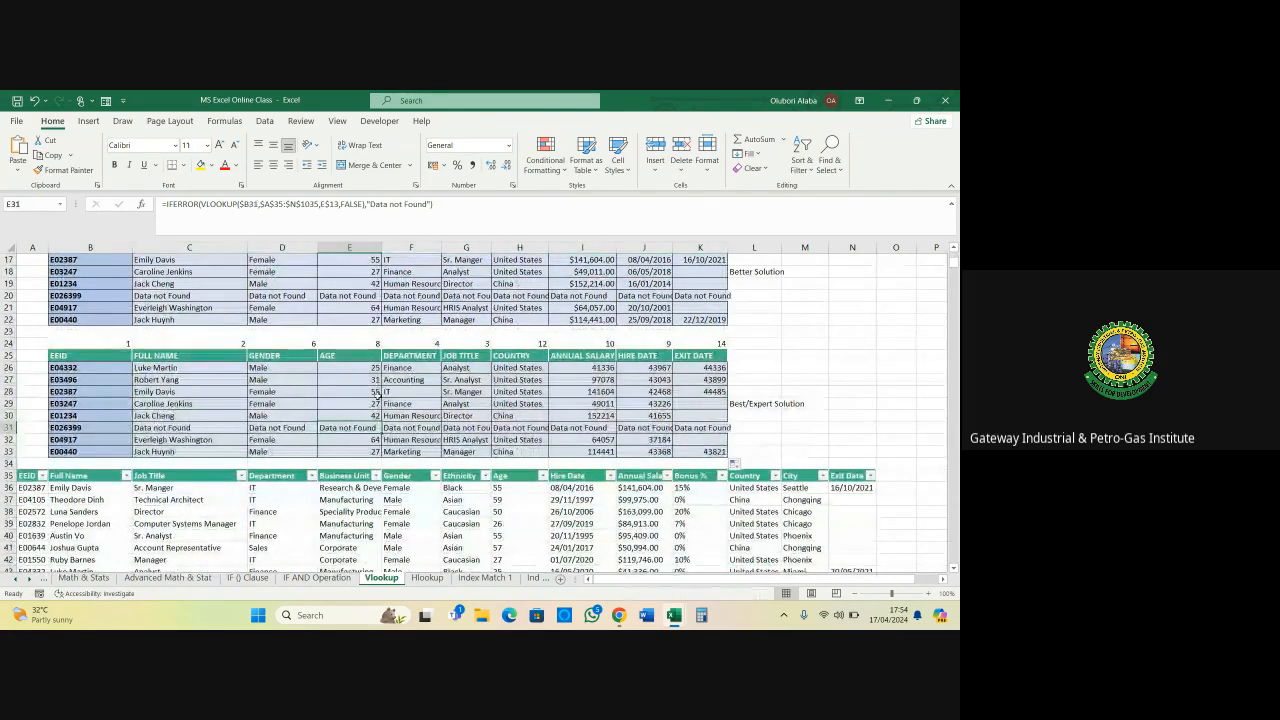
# Autofit the width of the Country column H
pyautogui.doubleClick(548, 246)
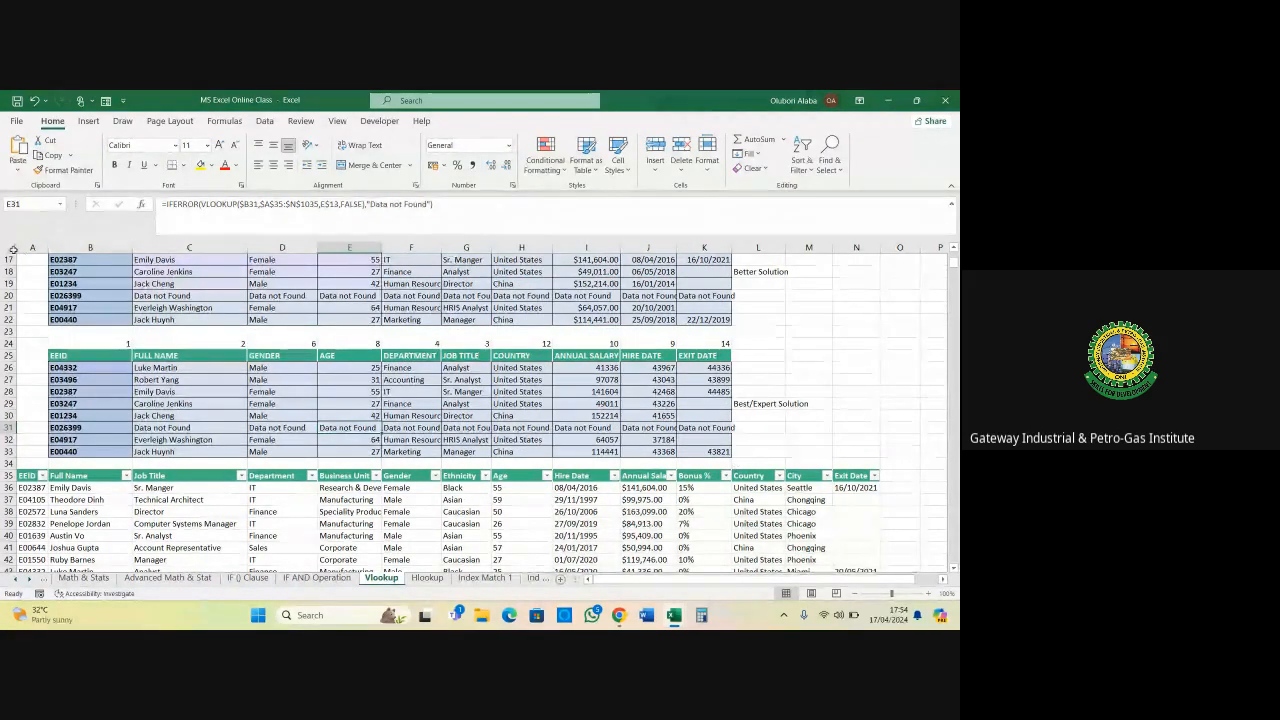
pyautogui.click(12, 248)
pyautogui.click(190, 367)
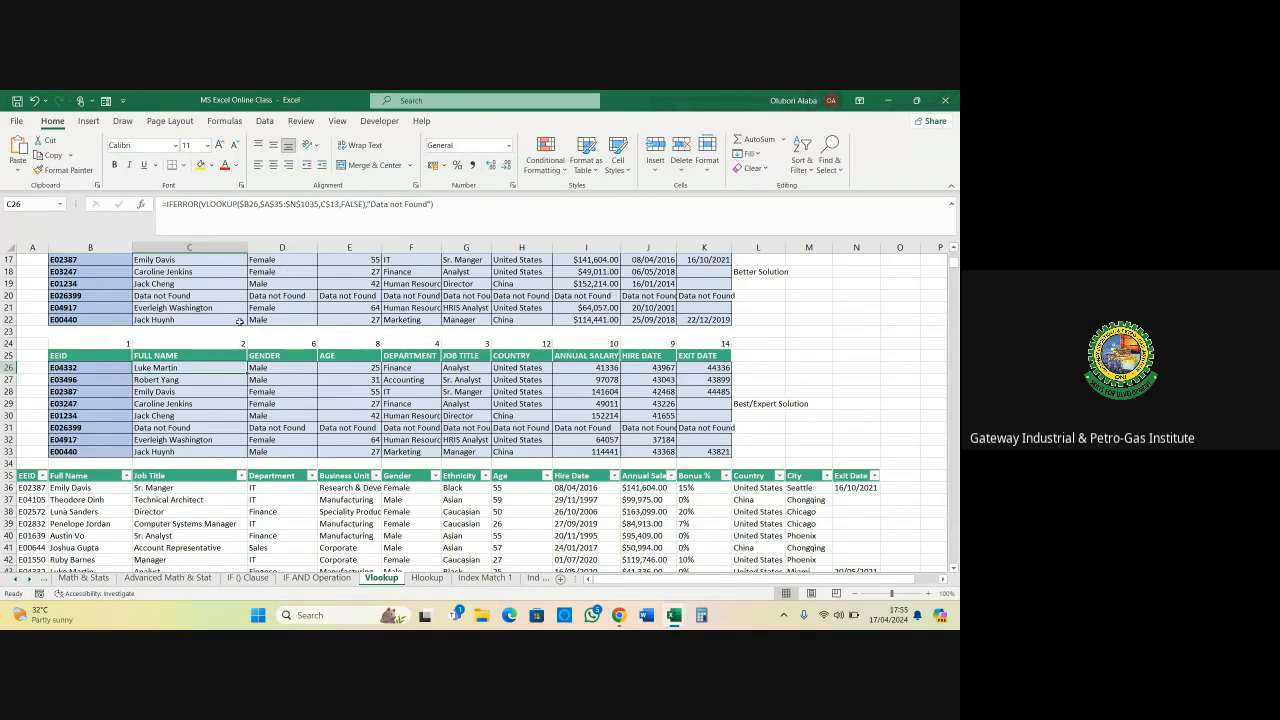
# Copy the MATCH expression from C24 without its equals sign, leaving the cell unedited
pyautogui.click(213, 342)
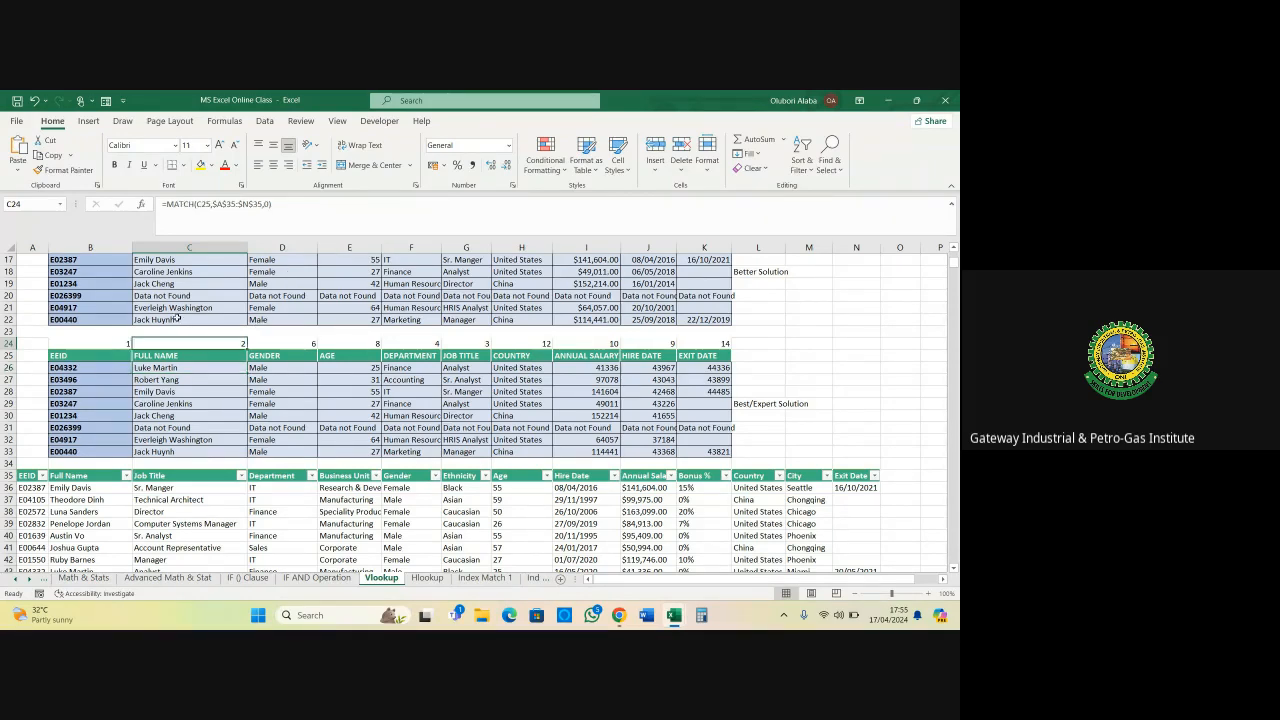
pyautogui.click(276, 204)
pyautogui.moveTo(268, 204); pyautogui.dragTo(167, 204)
pyautogui.hotkey('ctrl', 'c')
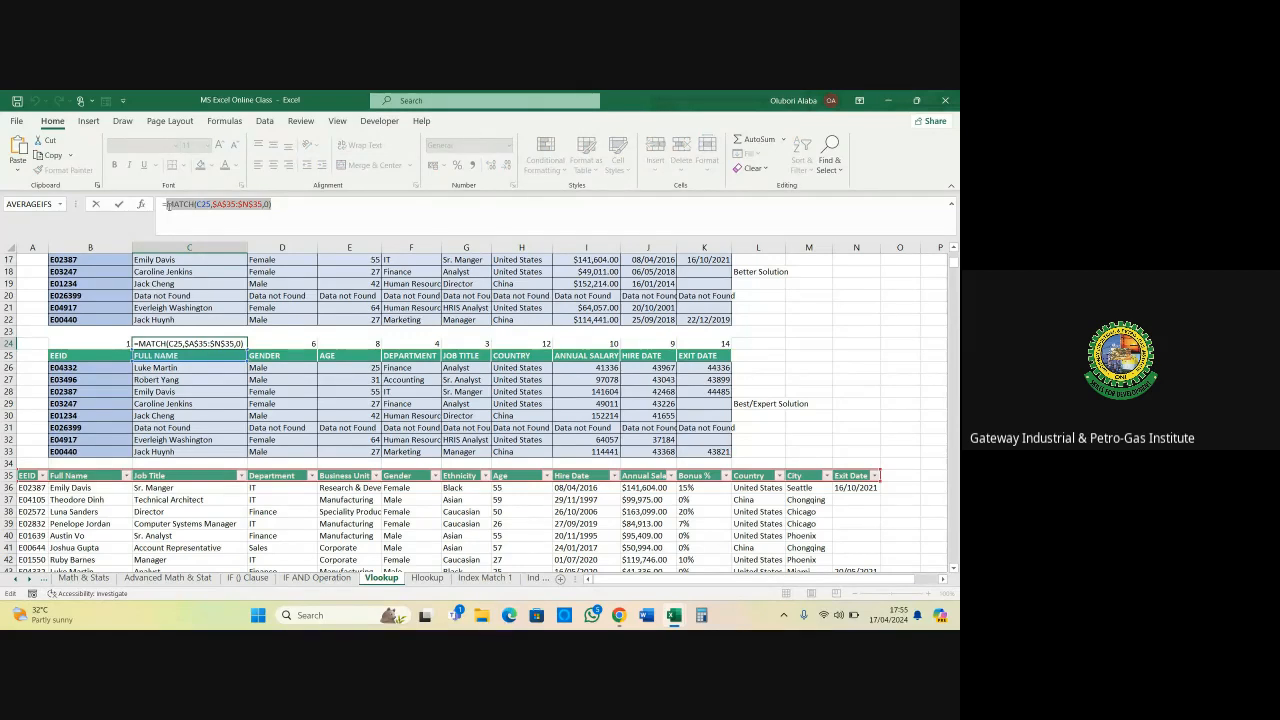
pyautogui.press('Escape')
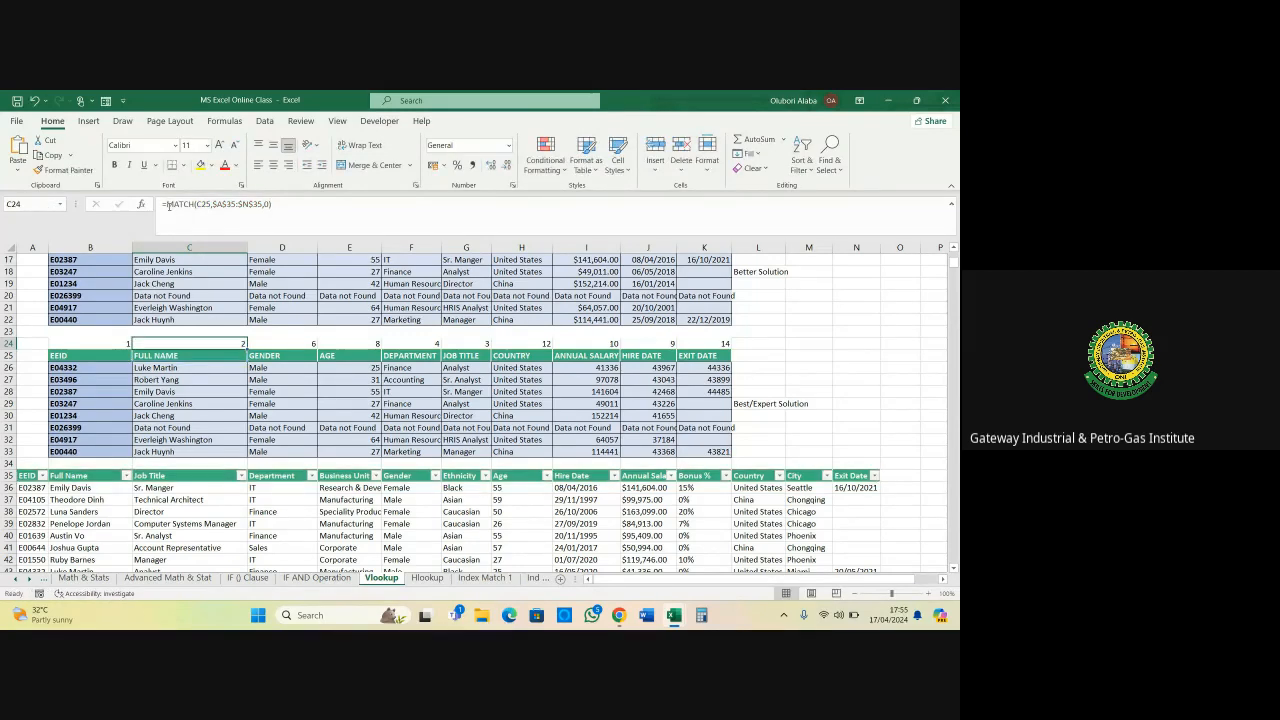
# Replace the C$13 column index in the C26 VLOOKUP formula with the copied MATCH(C25,$A$35:$N$35,0)
pyautogui.click(160, 368)
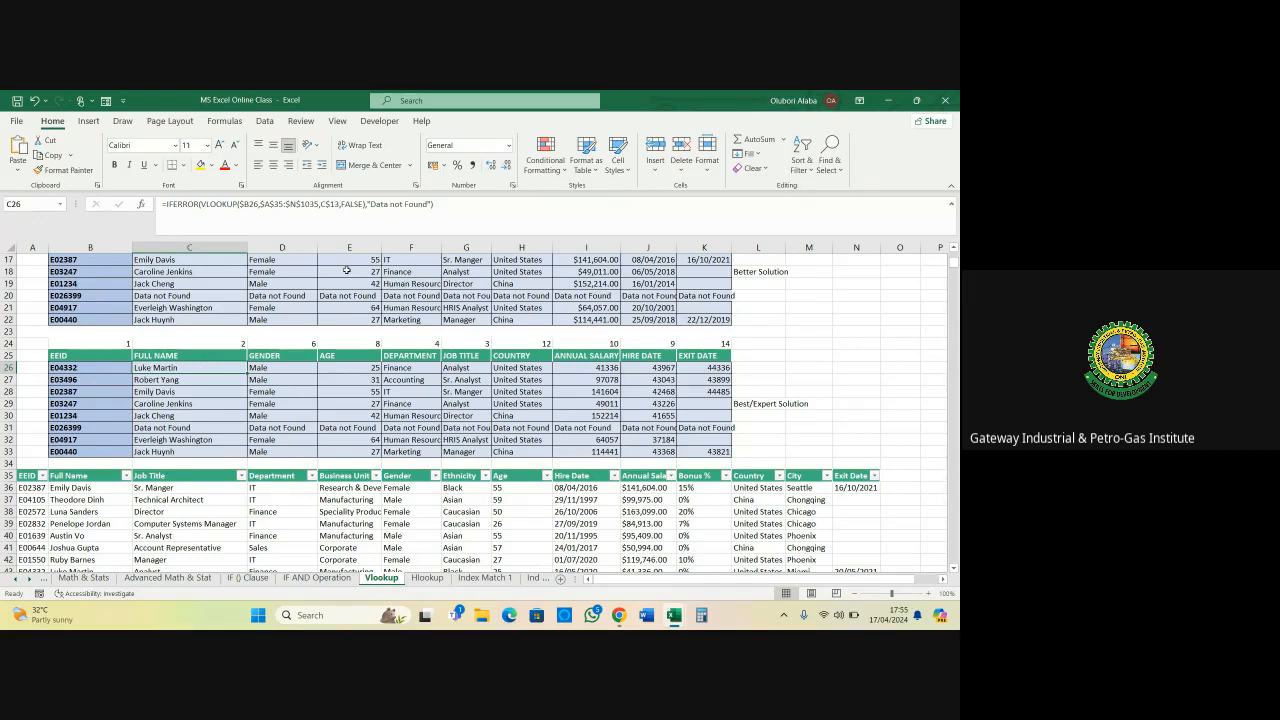
pyautogui.click(340, 204)
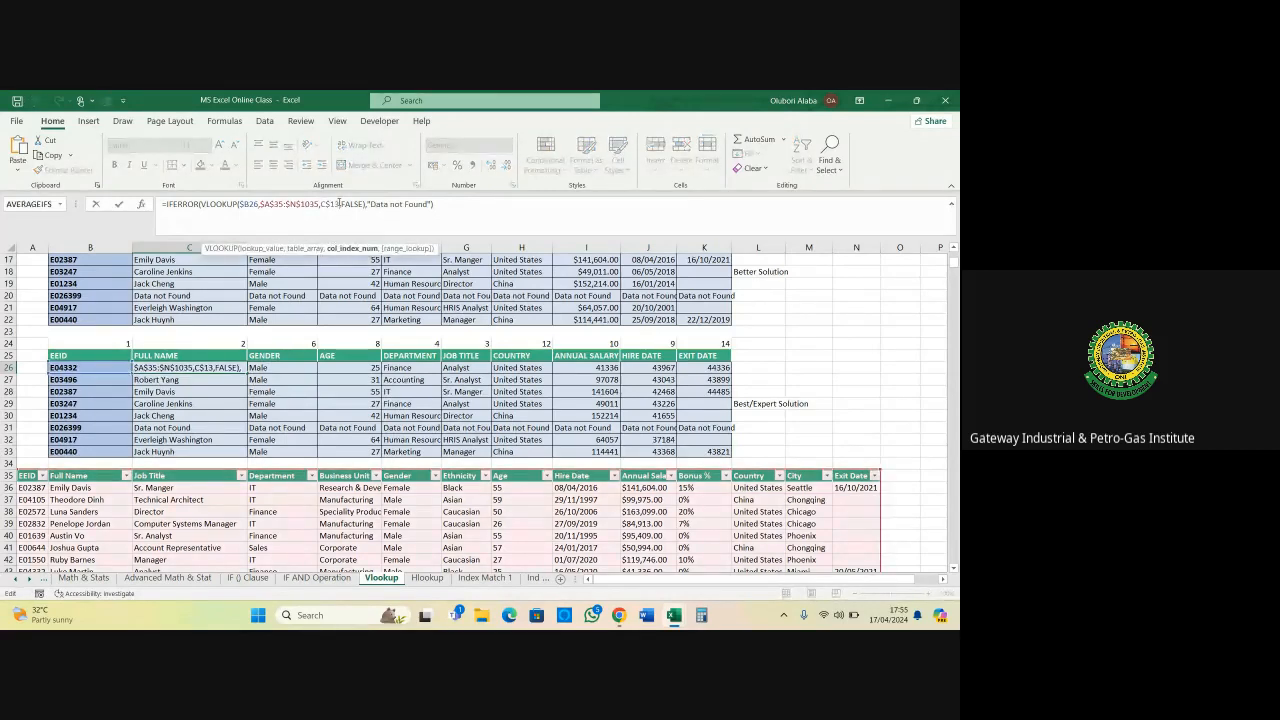
pyautogui.press('BackSpace')
pyautogui.press('BackSpace')
pyautogui.press('BackSpace')
pyautogui.press('BackSpace')
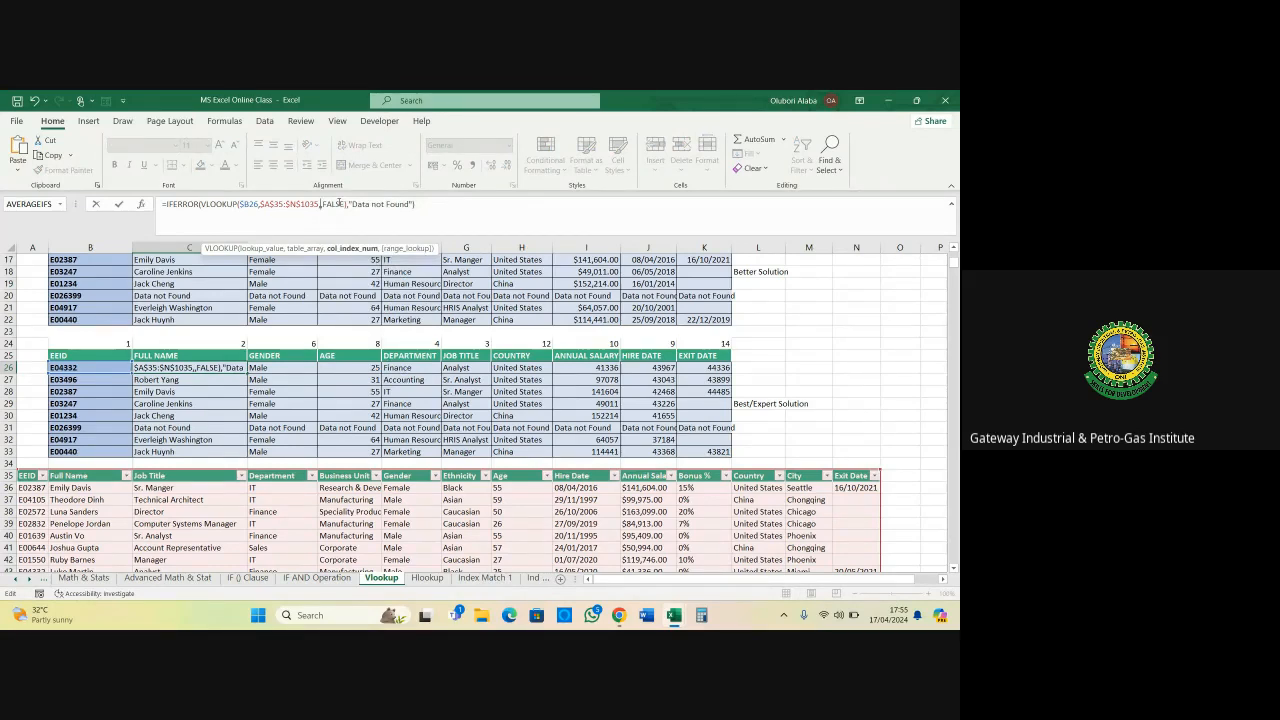
pyautogui.hotkey('ctrl', 'v')
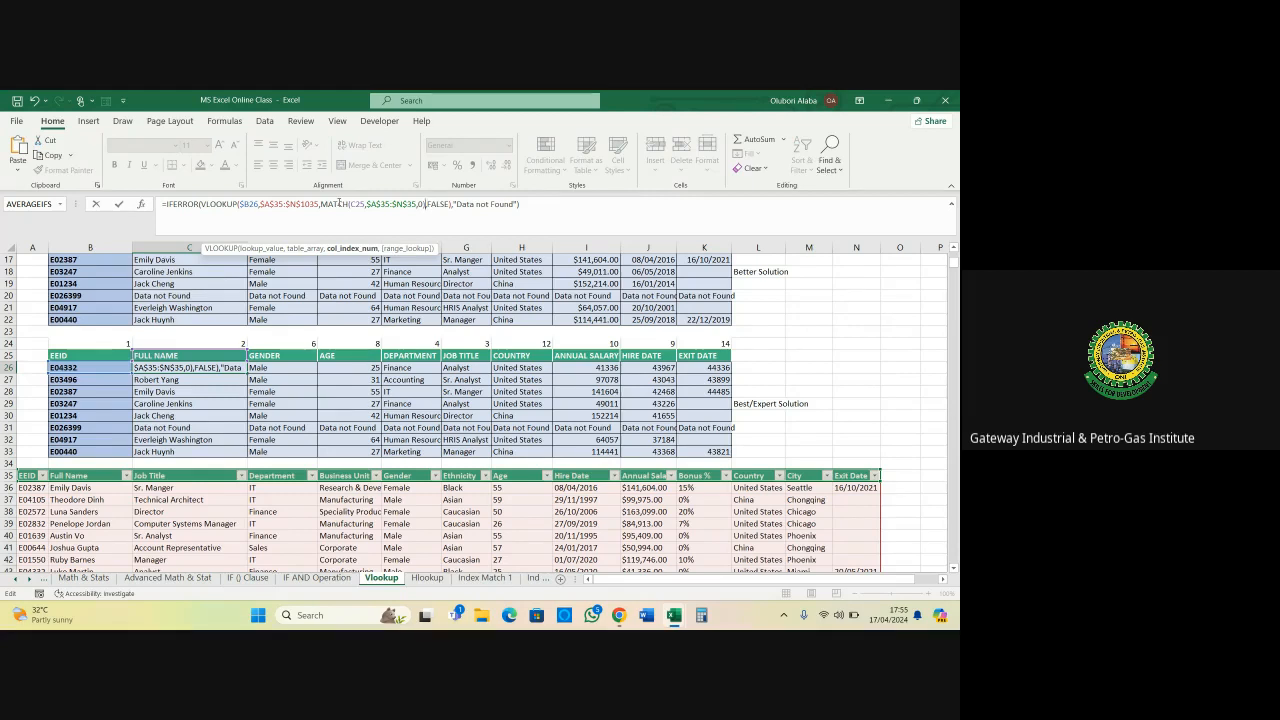
pyautogui.press('Return')
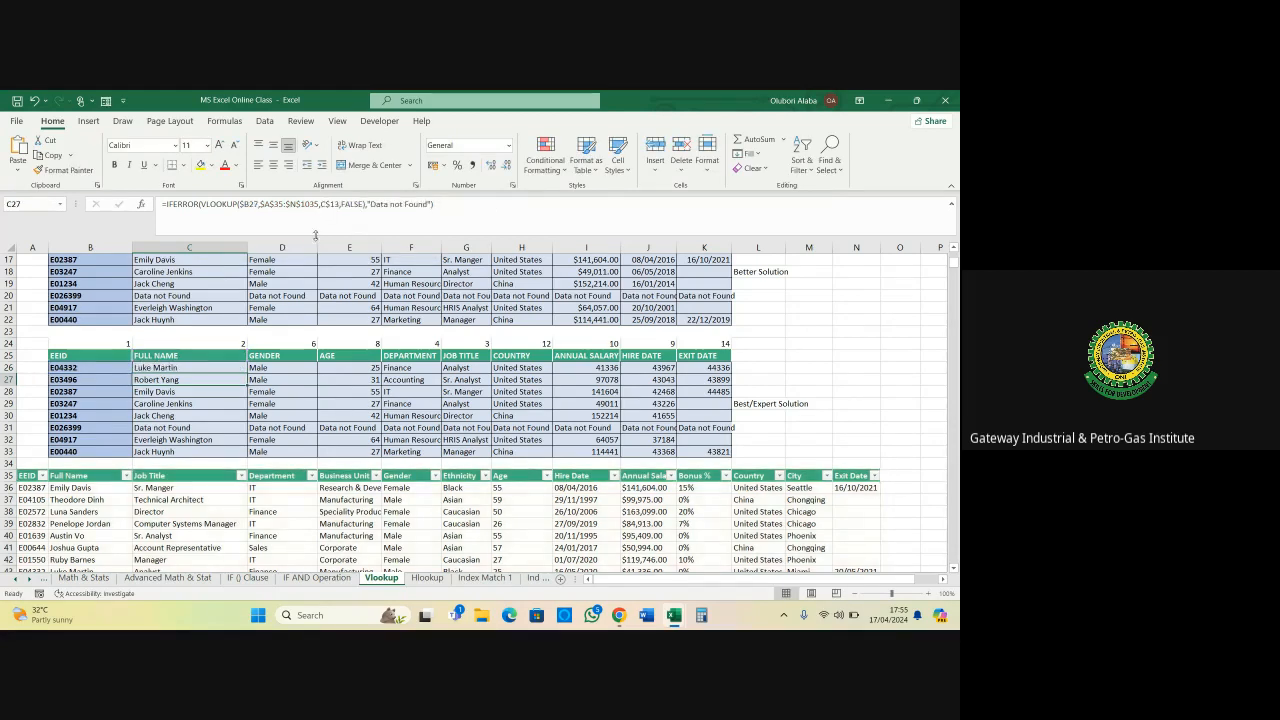
# Try to fill the C26 formula with its nested MATCH through C26:K33, and undo the fill
pyautogui.click(207, 368)
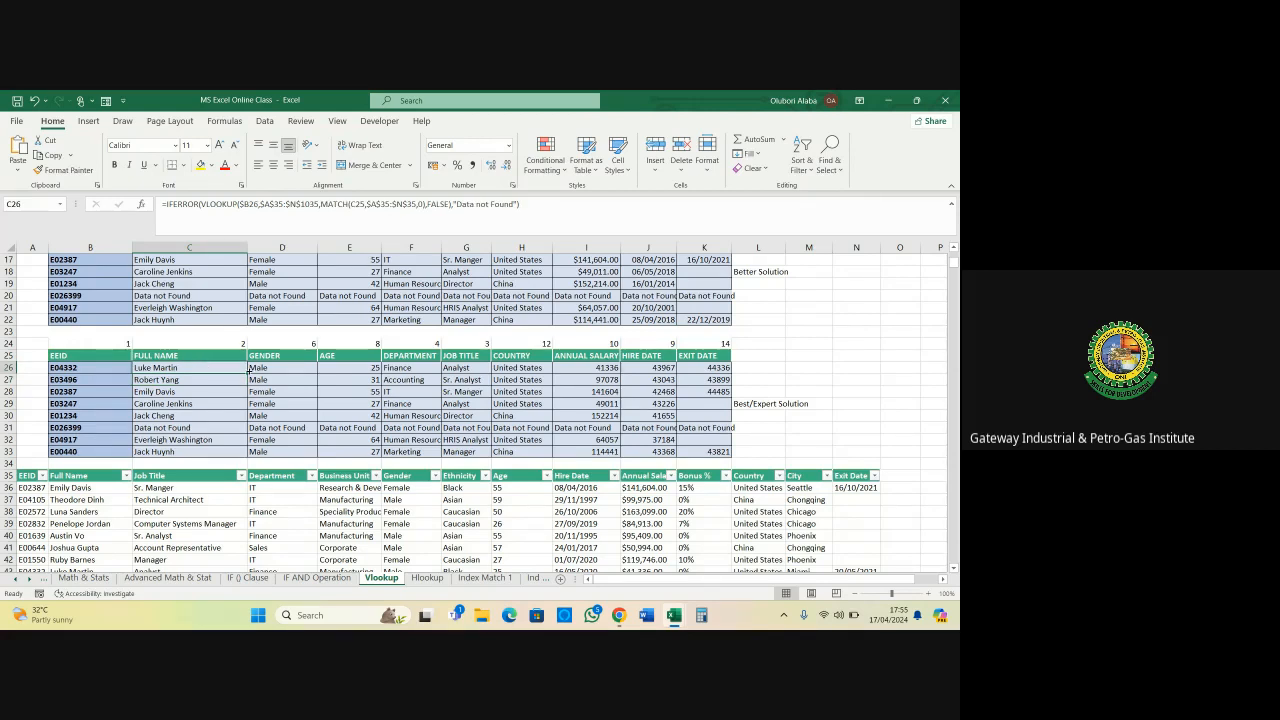
pyautogui.moveTo(248, 376); pyautogui.dragTo(735, 458)
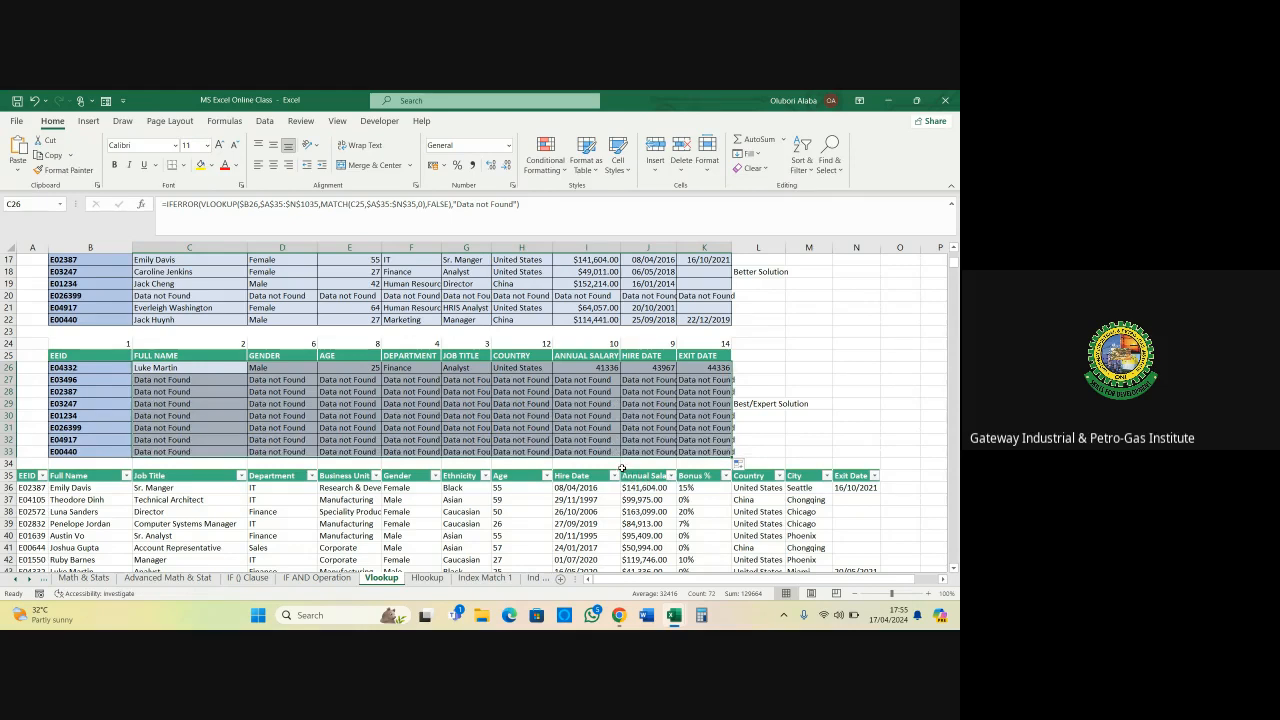
pyautogui.click(239, 395)
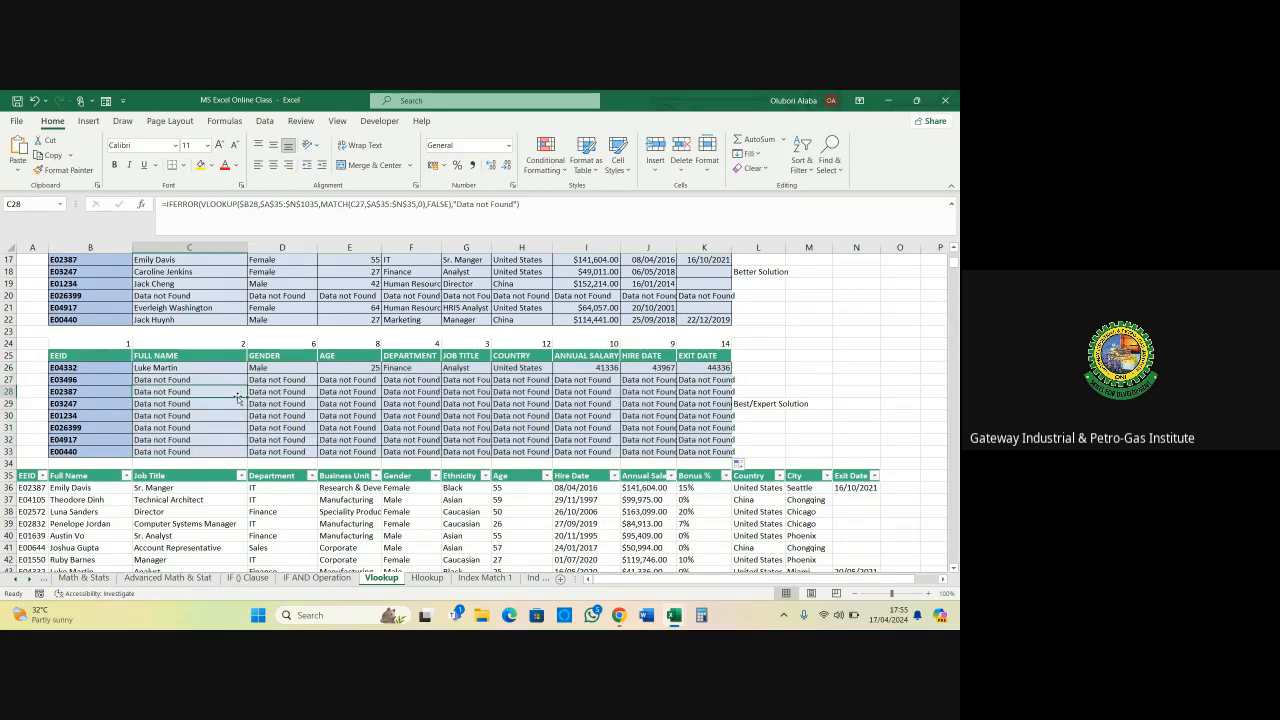
pyautogui.click(185, 369)
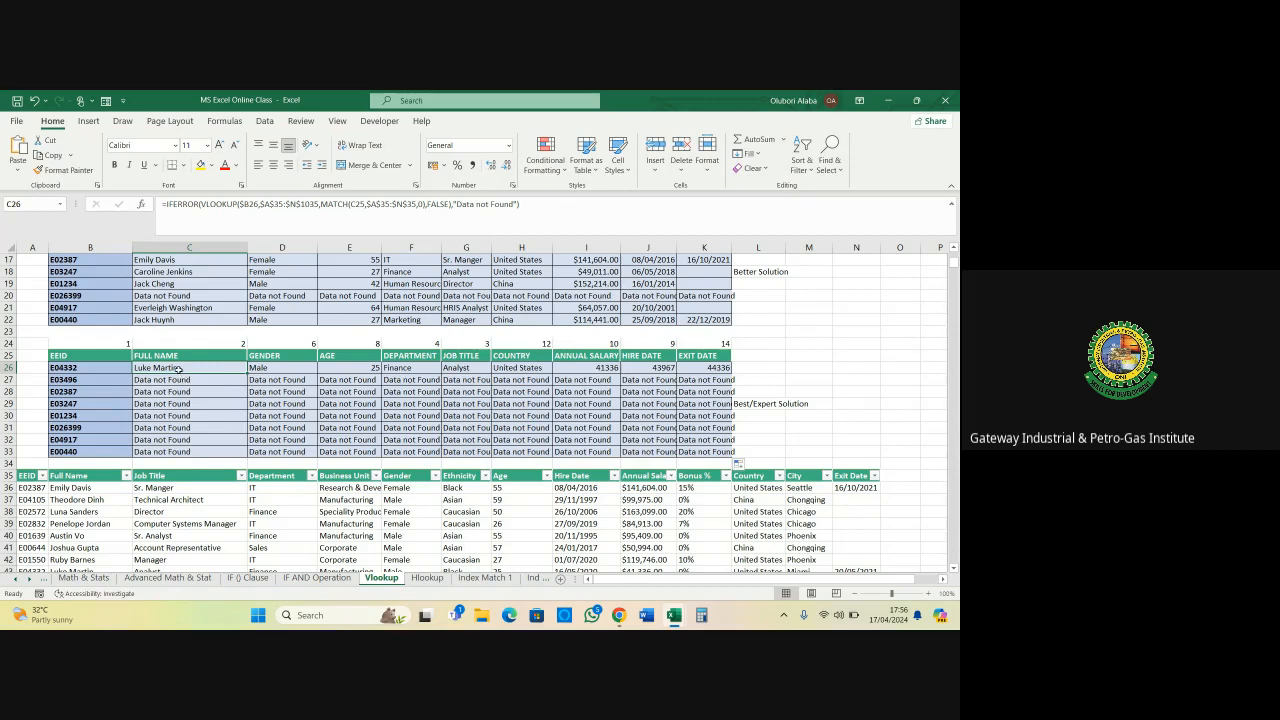
pyautogui.hotkey('ctrl', 'z')
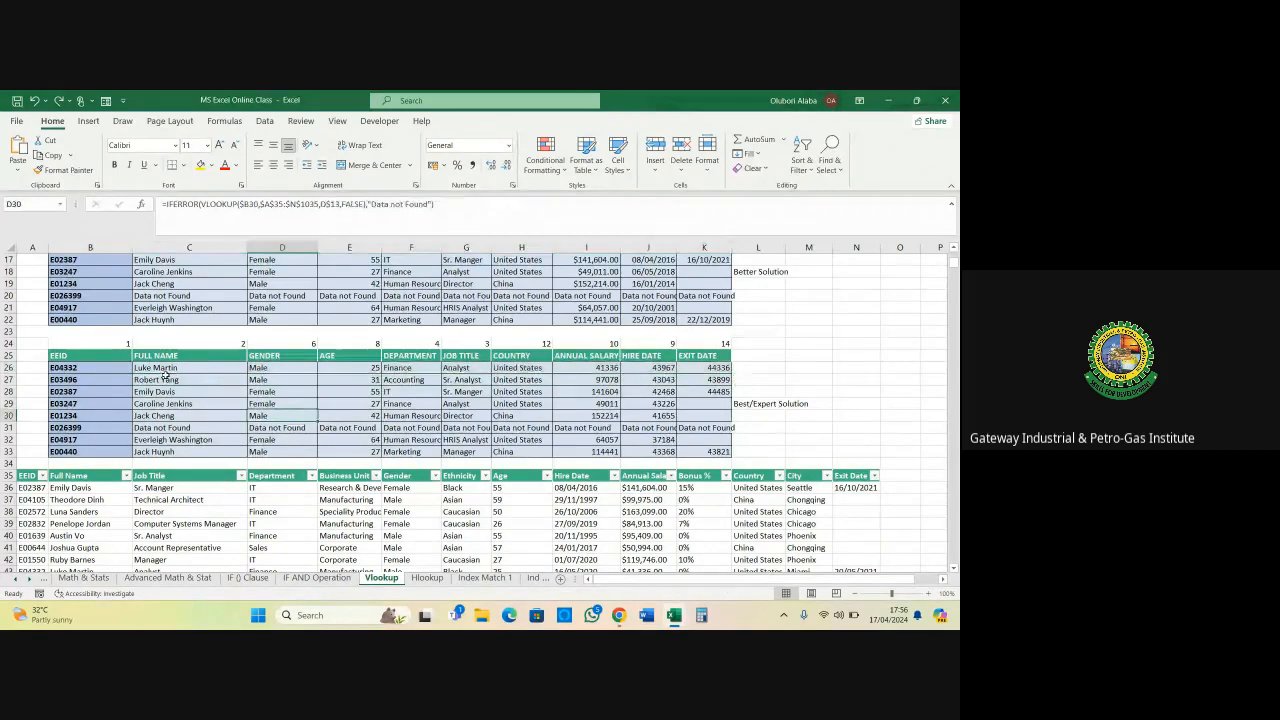
# Lock the column of the lookup value in the B24 MATCH formula as $B25 and fill it across to K24
pyautogui.click(163, 345)
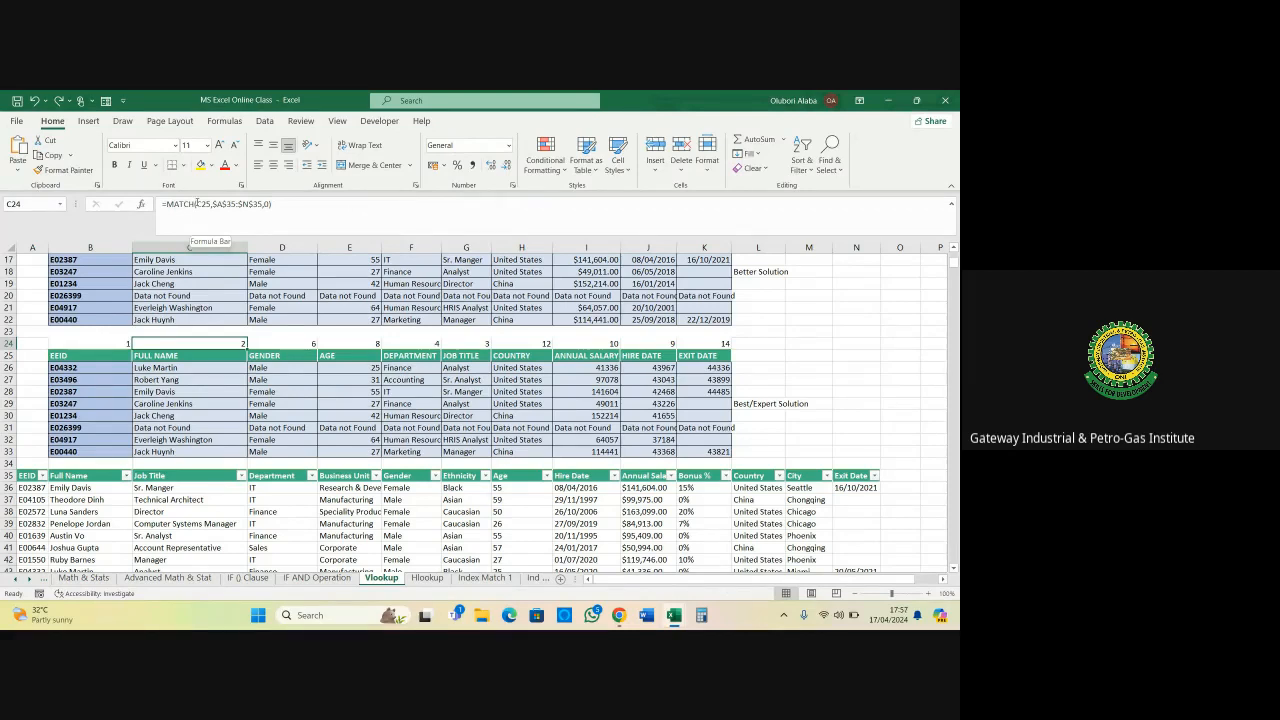
pyautogui.press('Left')
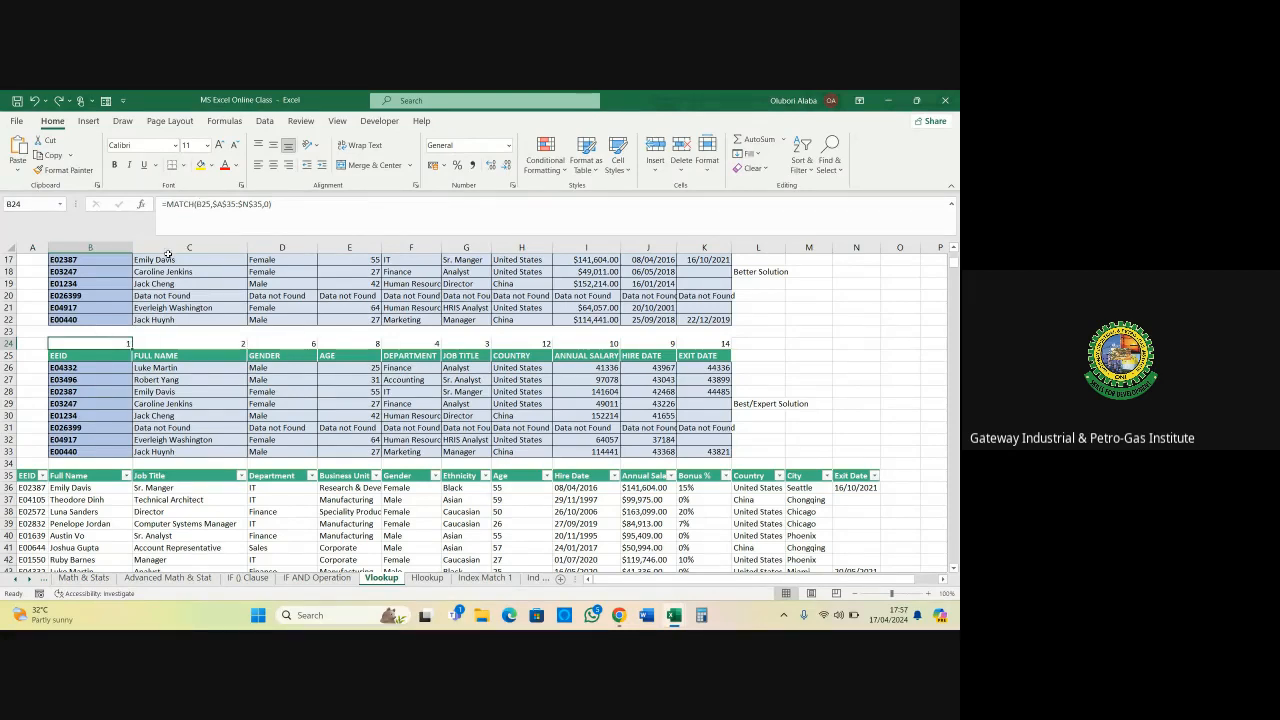
pyautogui.click(197, 204)
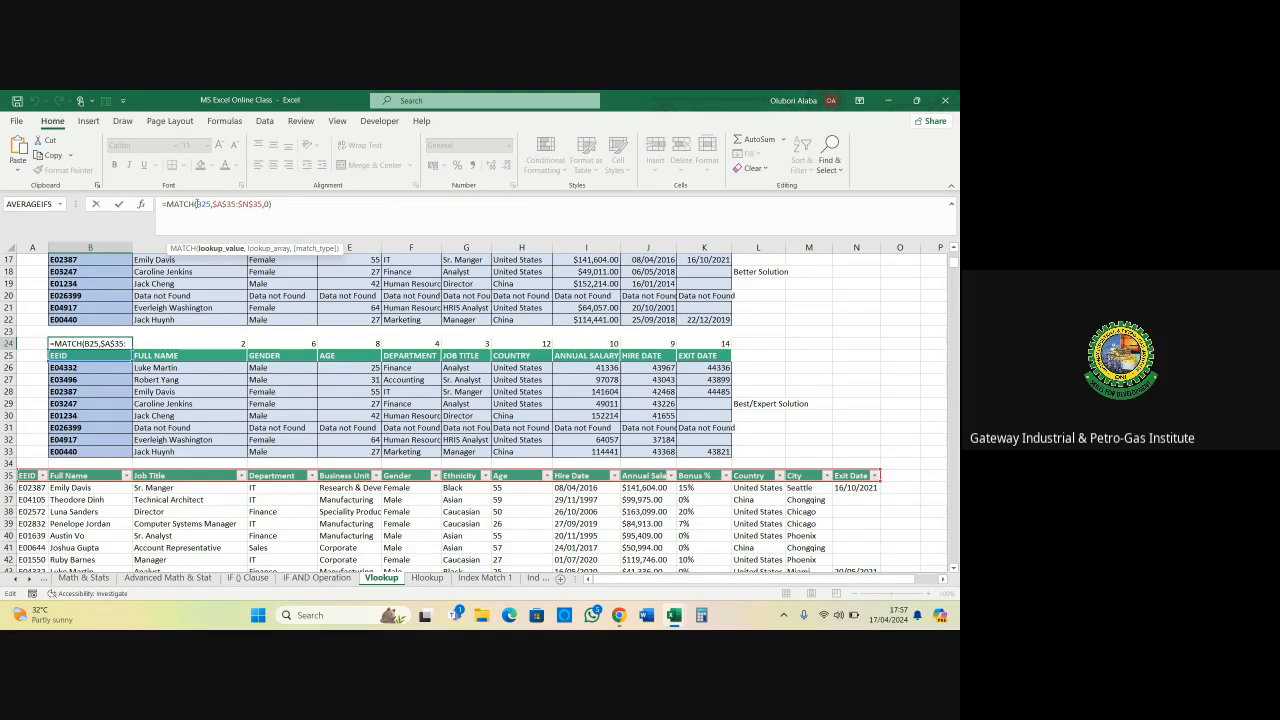
pyautogui.write('$')
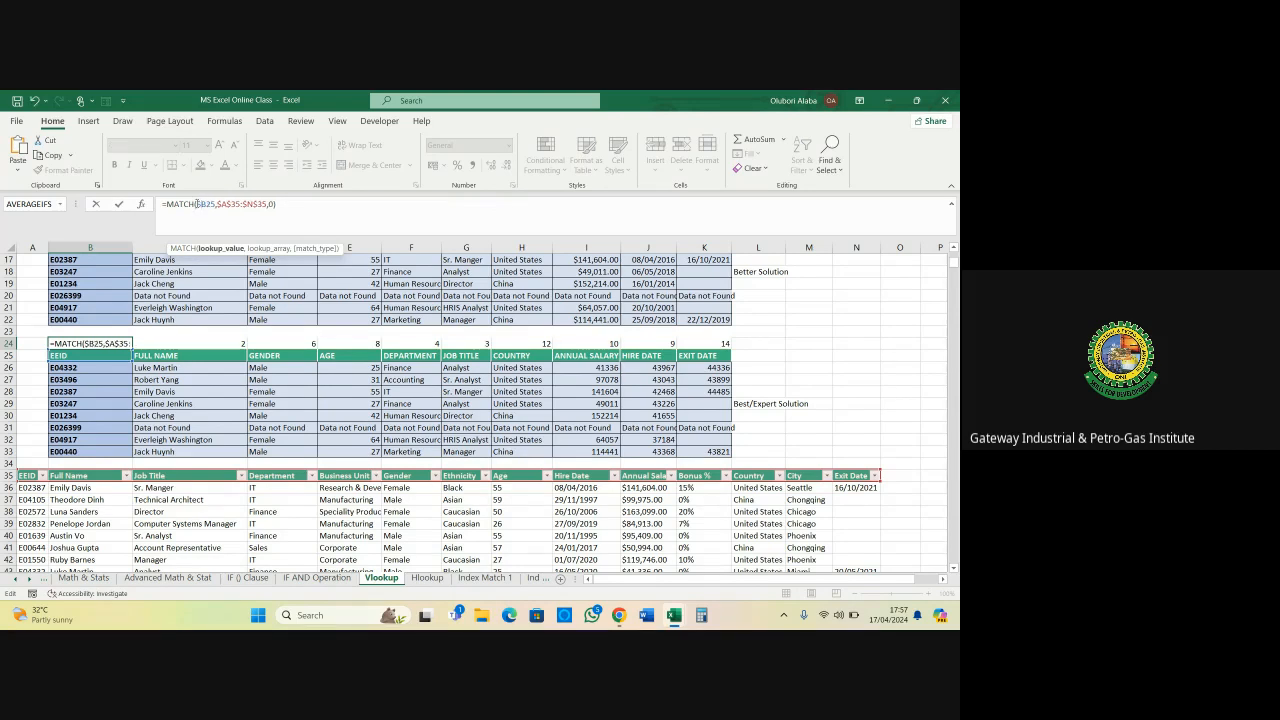
pyautogui.hotkey('ctrl', 'Return')
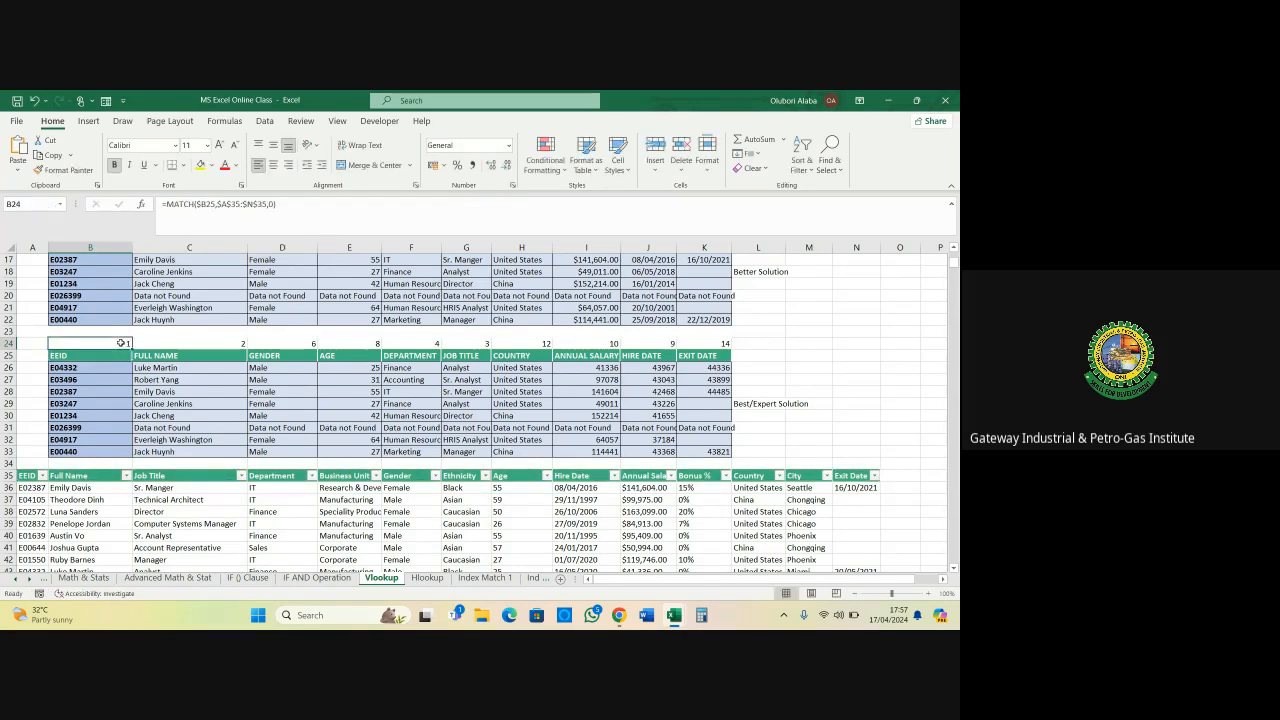
pyautogui.moveTo(131, 349); pyautogui.dragTo(733, 349)
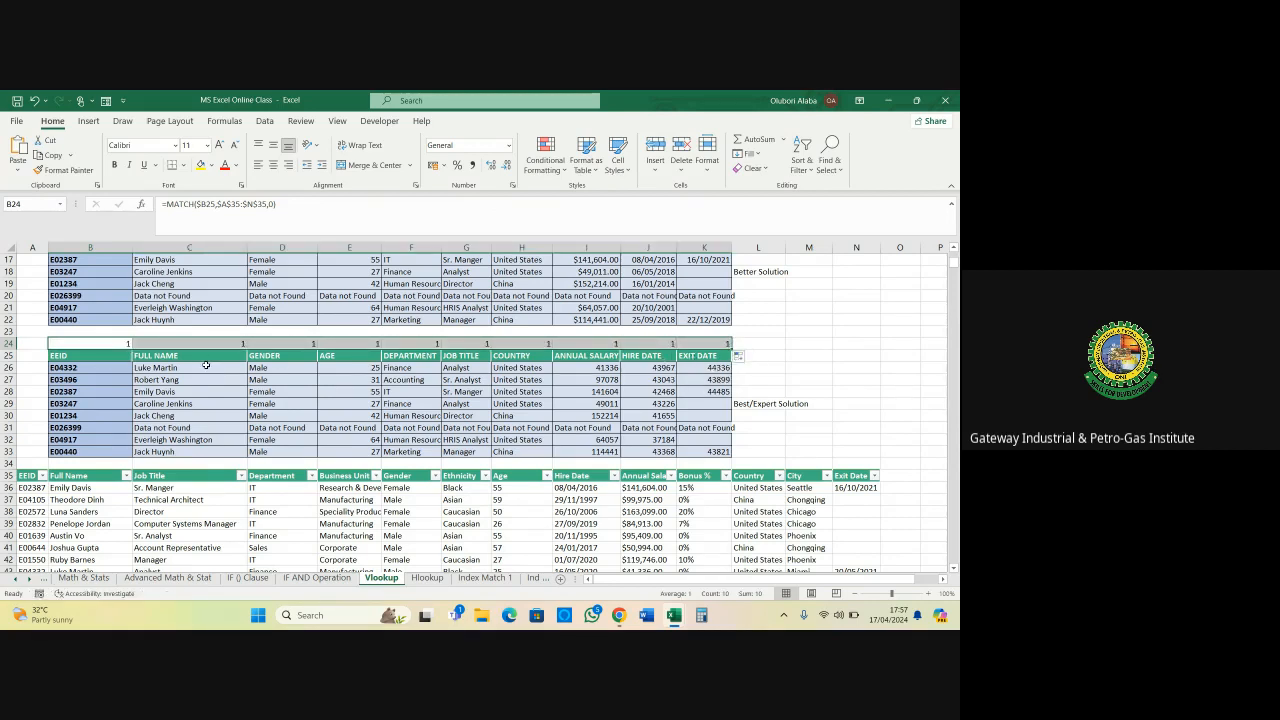
# Change the lookup value in the B24 MATCH formula to the row-locked B$25 and fill it across to K24
pyautogui.click(109, 345)
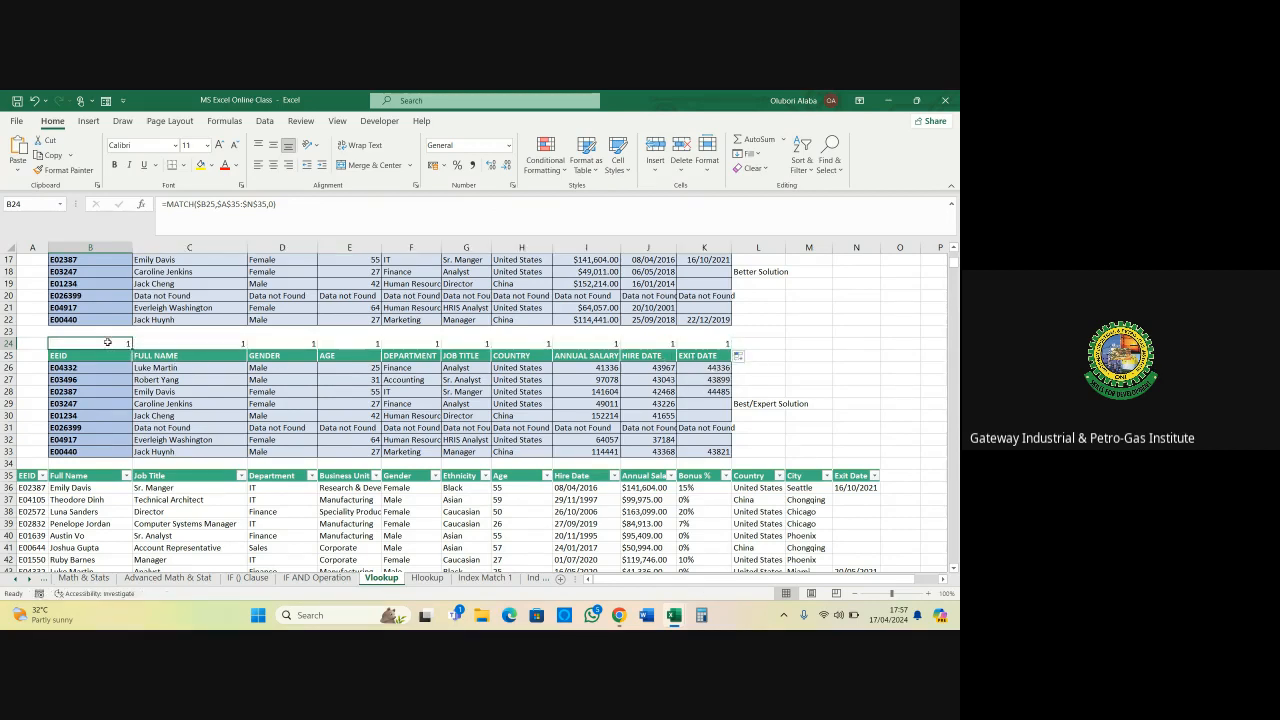
pyautogui.click(199, 204)
pyautogui.press('F4')
pyautogui.press('F4')
pyautogui.press('F4')
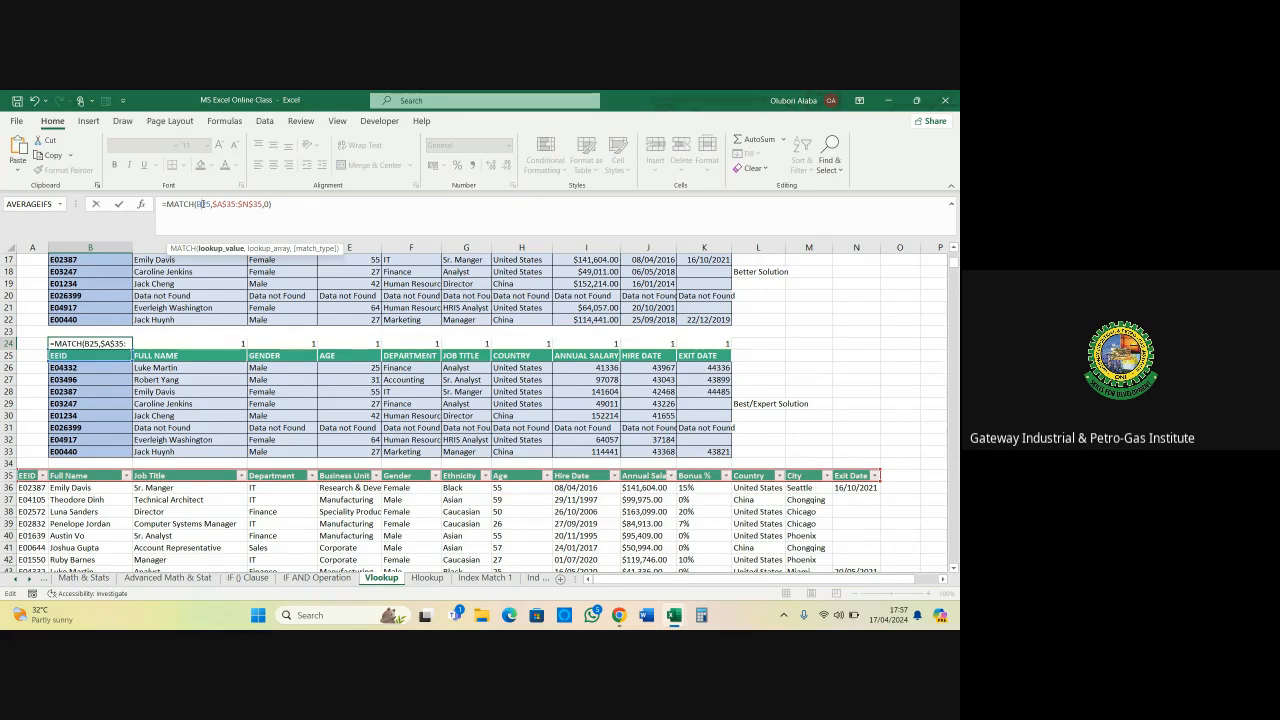
pyautogui.write('$')
pyautogui.press('Return')
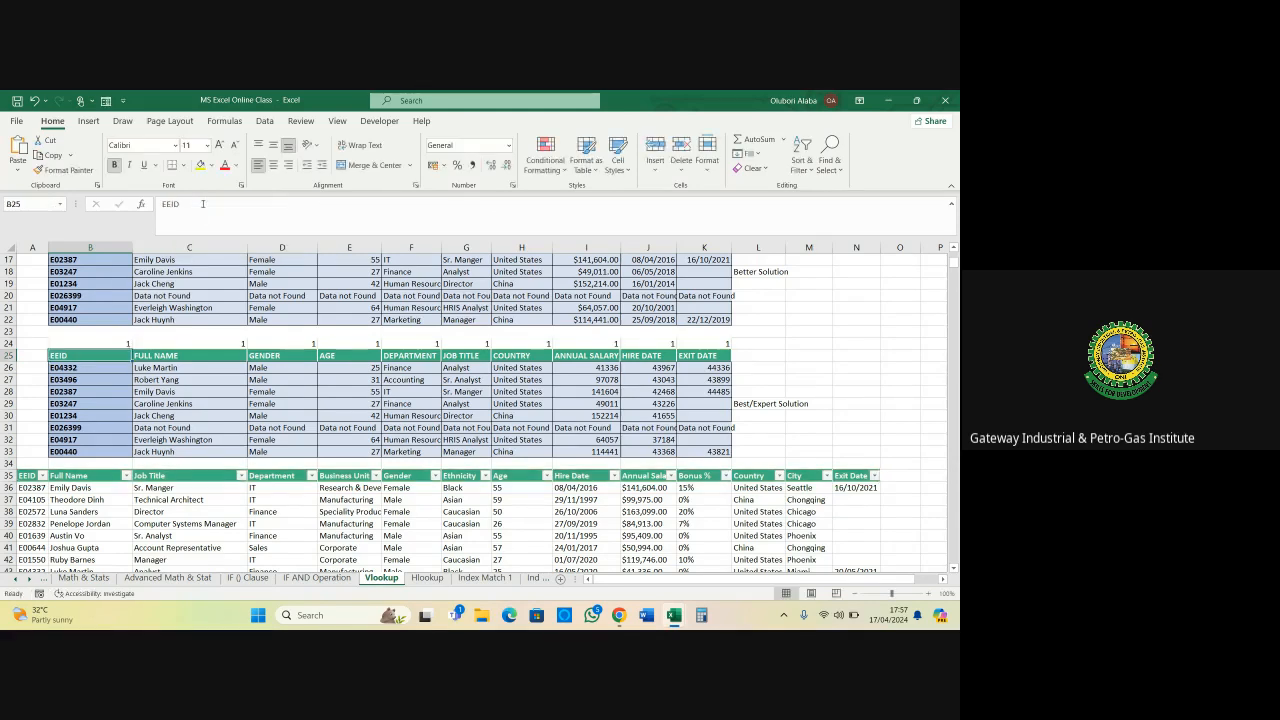
pyautogui.click(126, 341)
pyautogui.moveTo(130, 348); pyautogui.dragTo(698, 346)
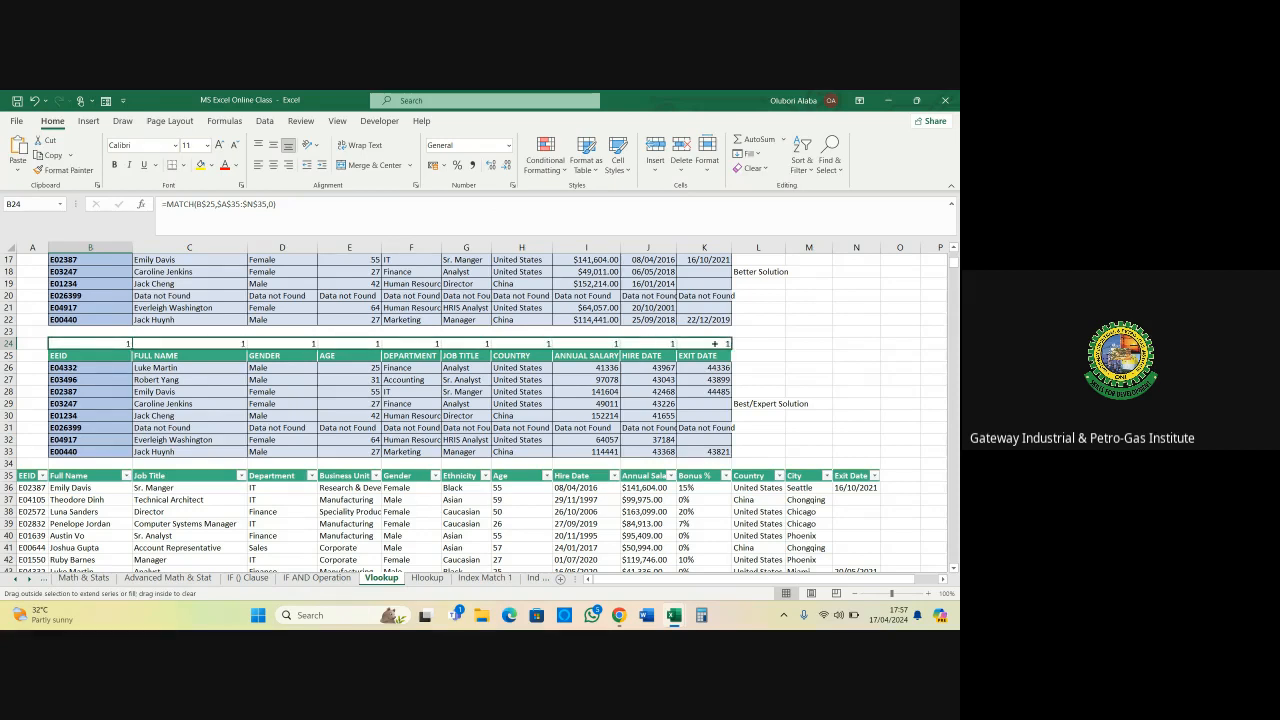
pyautogui.click(346, 417)
# Copy the MATCH(C$25,$A$35:$N$35,0) expression from C24 without its equals sign, leaving the cell unedited
pyautogui.click(157, 368)
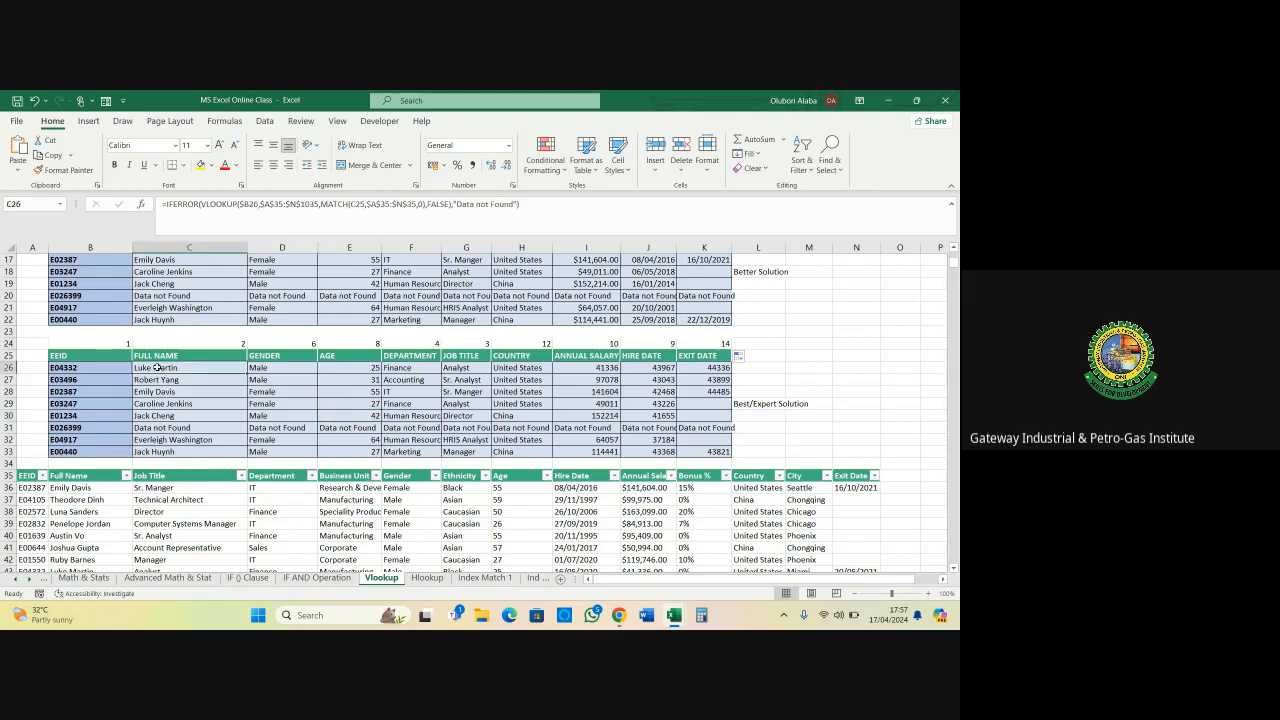
pyautogui.click(177, 349)
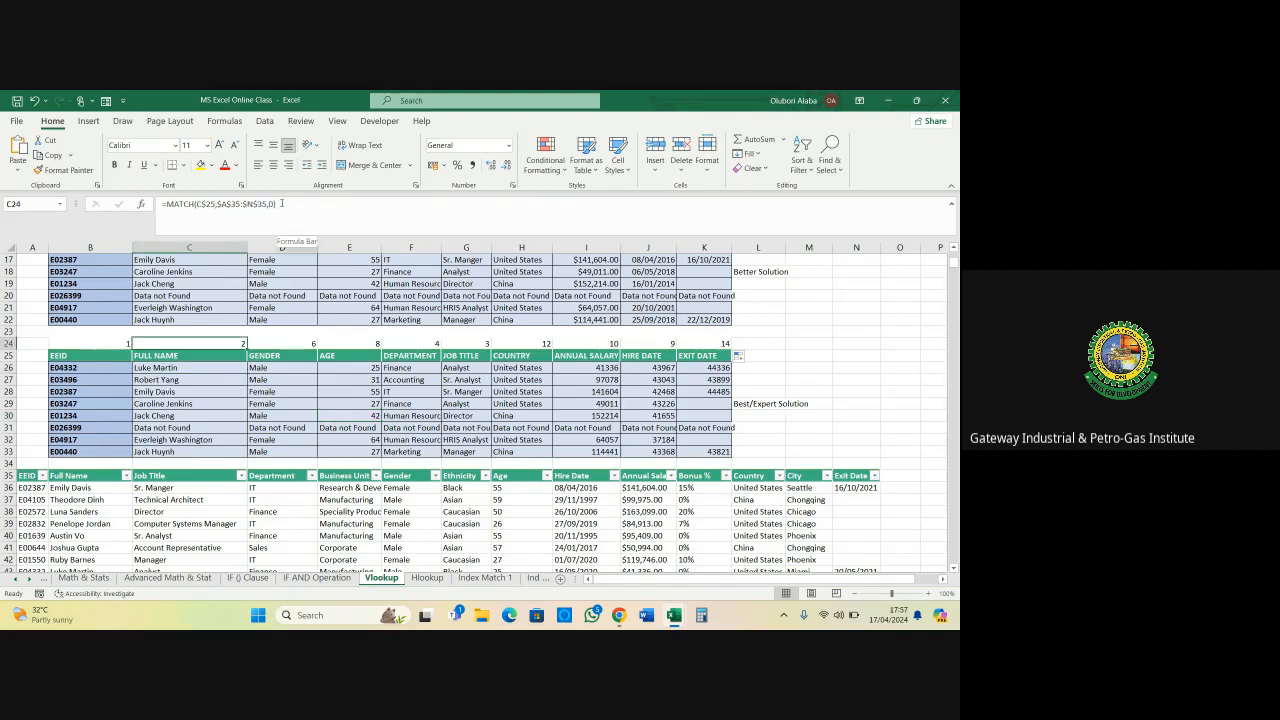
pyautogui.moveTo(276, 205); pyautogui.dragTo(167, 205)
pyautogui.hotkey('ctrl', 'c')
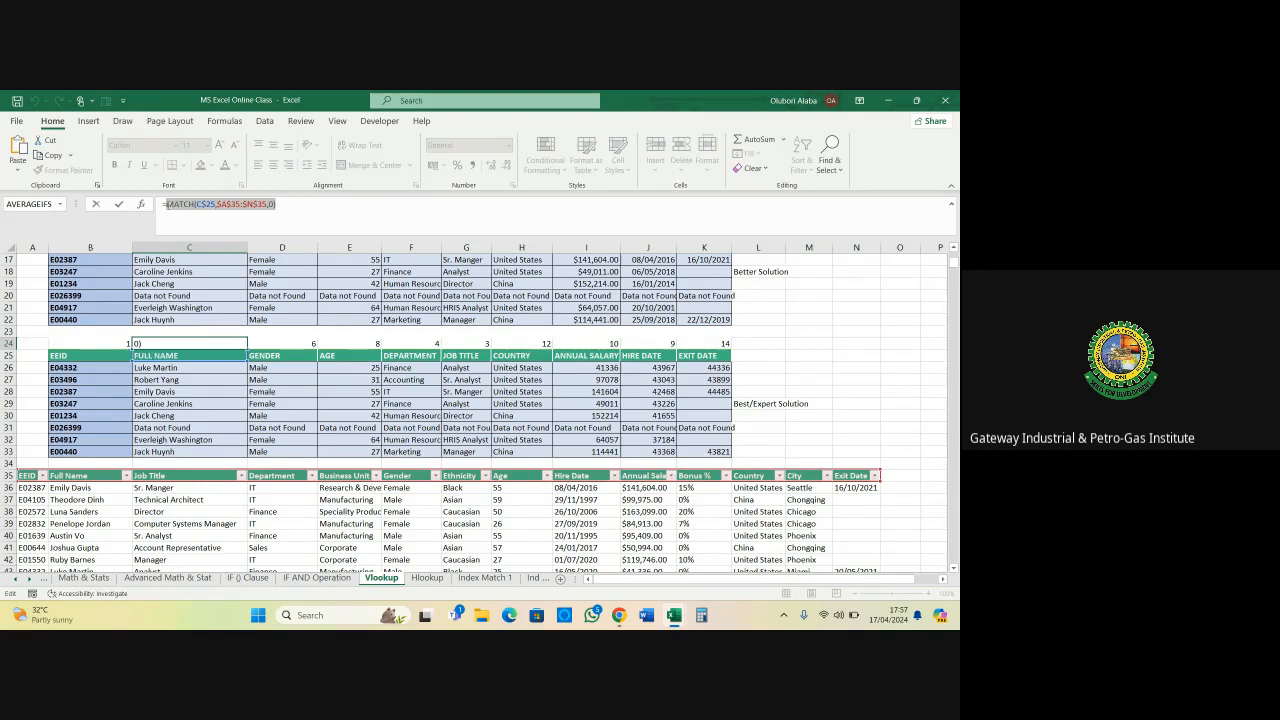
pyautogui.press('Escape')
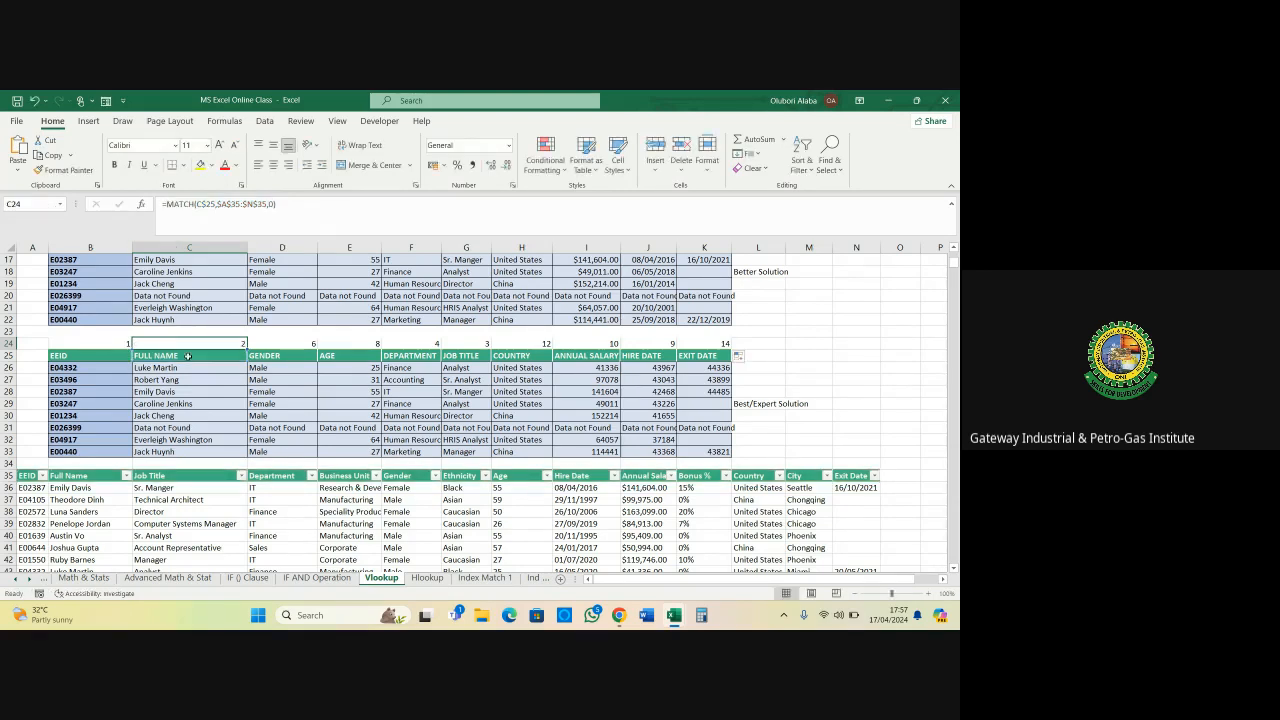
# Replace the nested MATCH in the C26 formula with the copied MATCH(C$25,$A$35:$N$35,0) and fill it through C26:K33
pyautogui.click(178, 369)
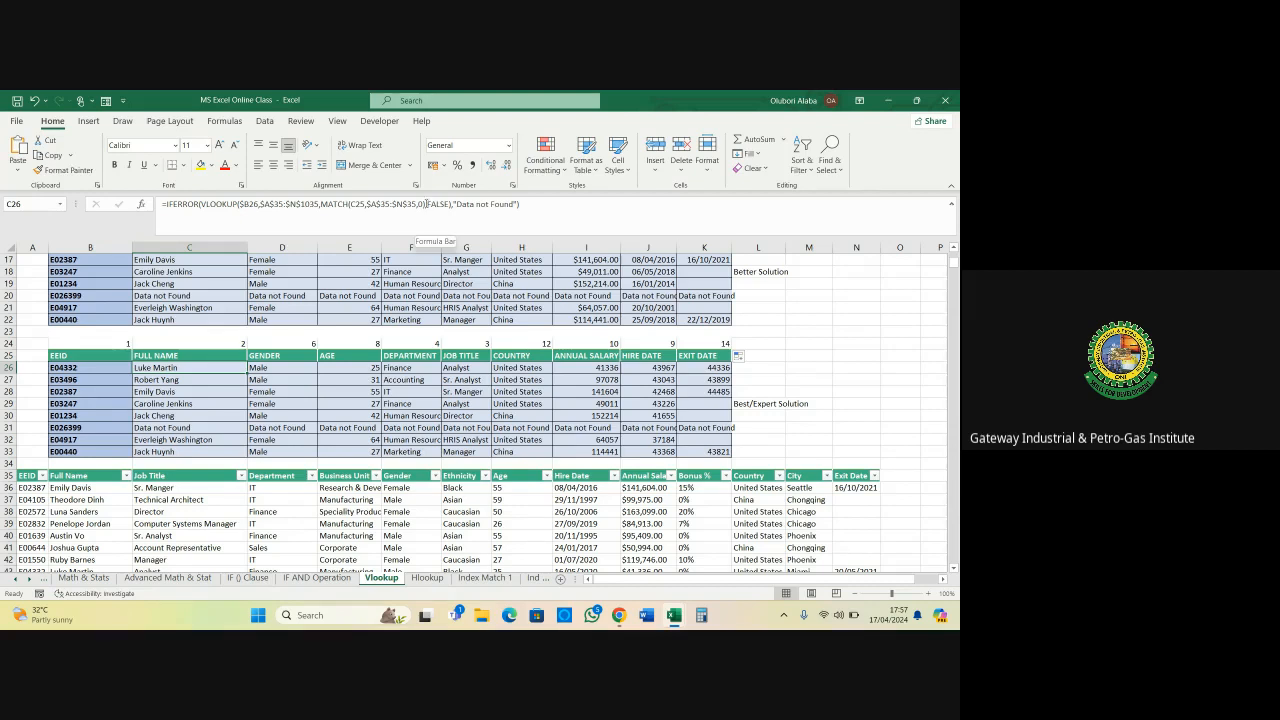
pyautogui.click(424, 204)
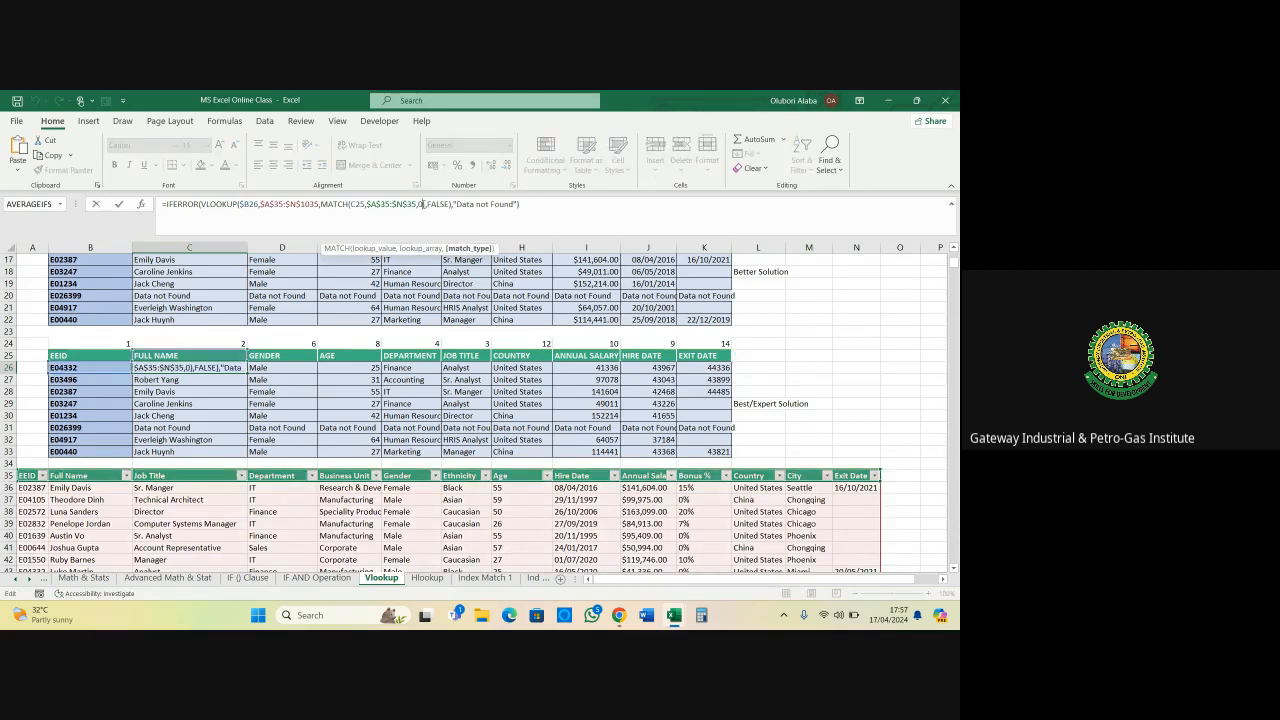
pyautogui.click(427, 204)
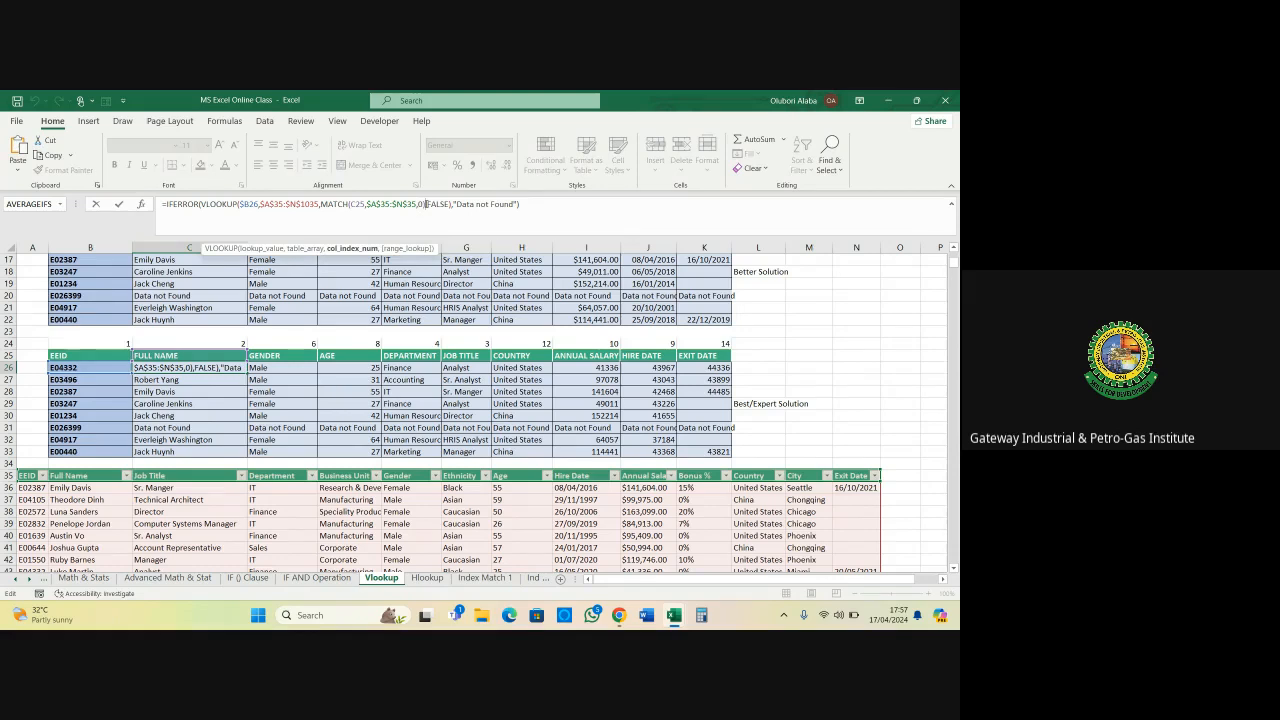
pyautogui.press('BackSpace')
pyautogui.press('BackSpace')
pyautogui.press('BackSpace')
pyautogui.press('BackSpace')
pyautogui.press('BackSpace')
pyautogui.press('BackSpace')
pyautogui.press('BackSpace')
pyautogui.press('BackSpace')
pyautogui.press('BackSpace')
pyautogui.press('BackSpace')
pyautogui.press('BackSpace')
pyautogui.press('BackSpace')
pyautogui.press('BackSpace')
pyautogui.press('BackSpace')
pyautogui.press('BackSpace')
pyautogui.press('BackSpace')
pyautogui.press('BackSpace')
pyautogui.press('BackSpace')
pyautogui.press('BackSpace')
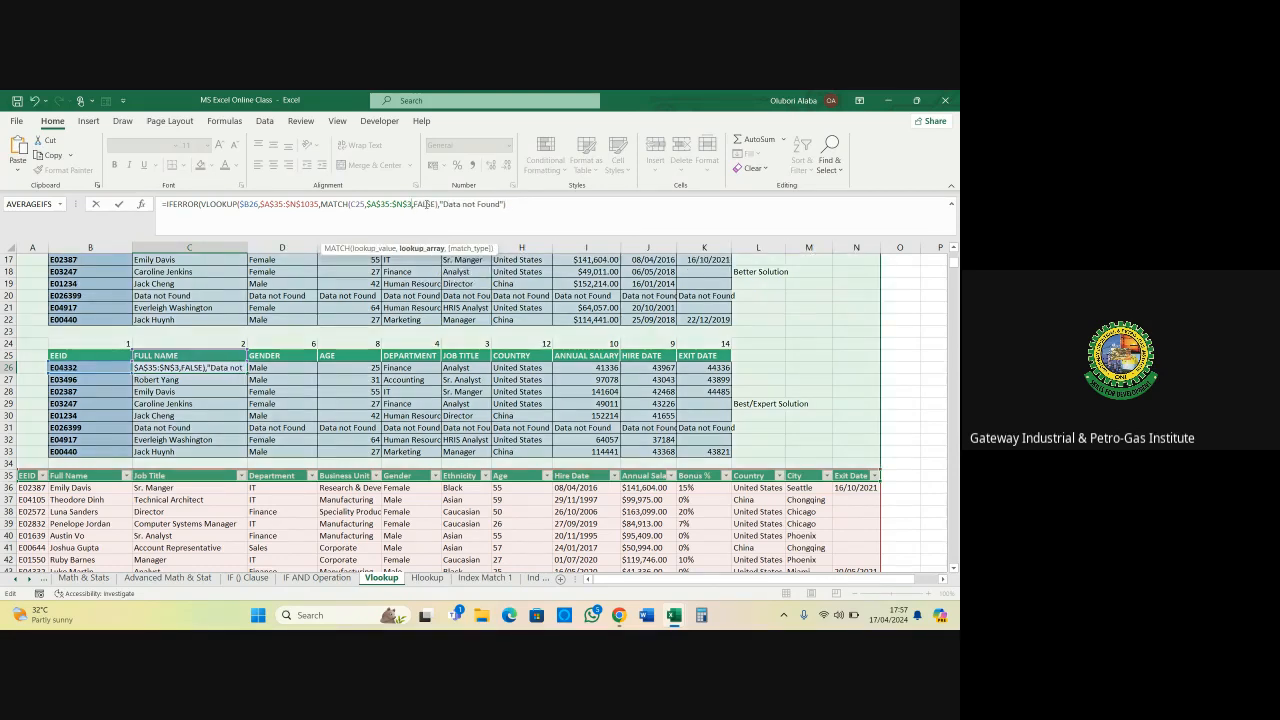
pyautogui.press('BackSpace')
pyautogui.press('BackSpace')
pyautogui.press('BackSpace')
pyautogui.press('BackSpace')
pyautogui.press('BackSpace')
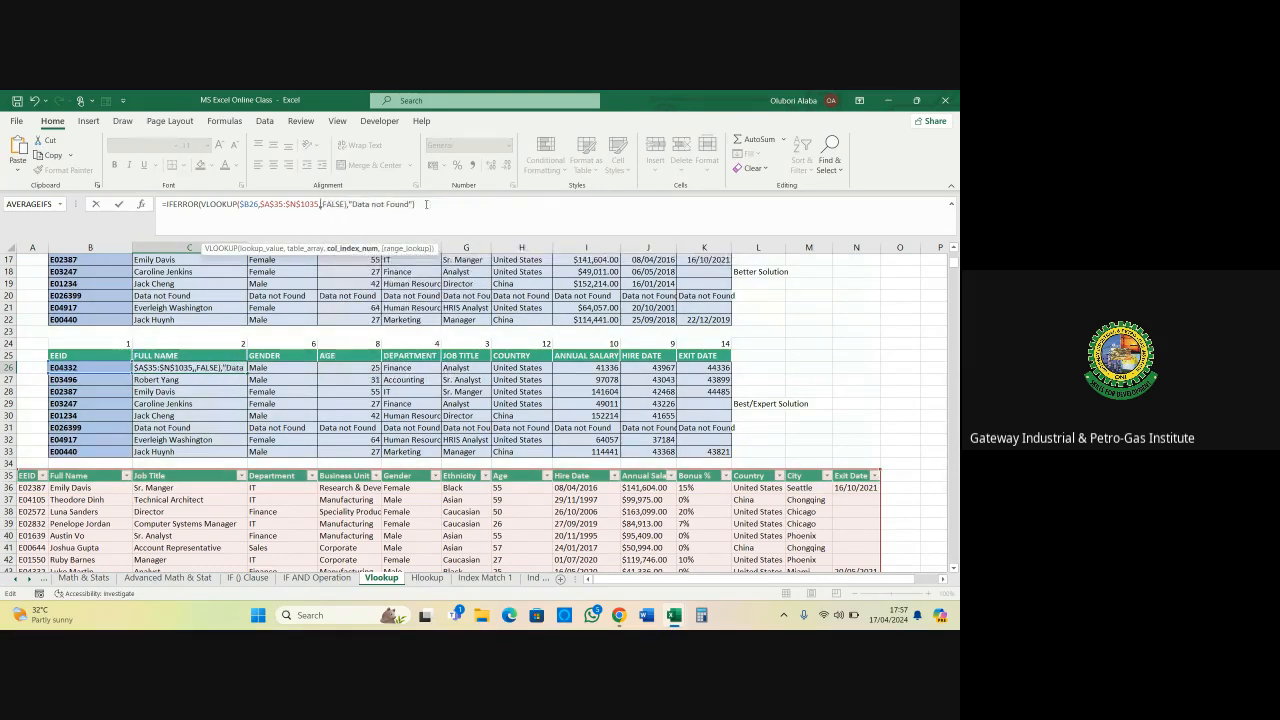
pyautogui.hotkey('ctrl', 'v')
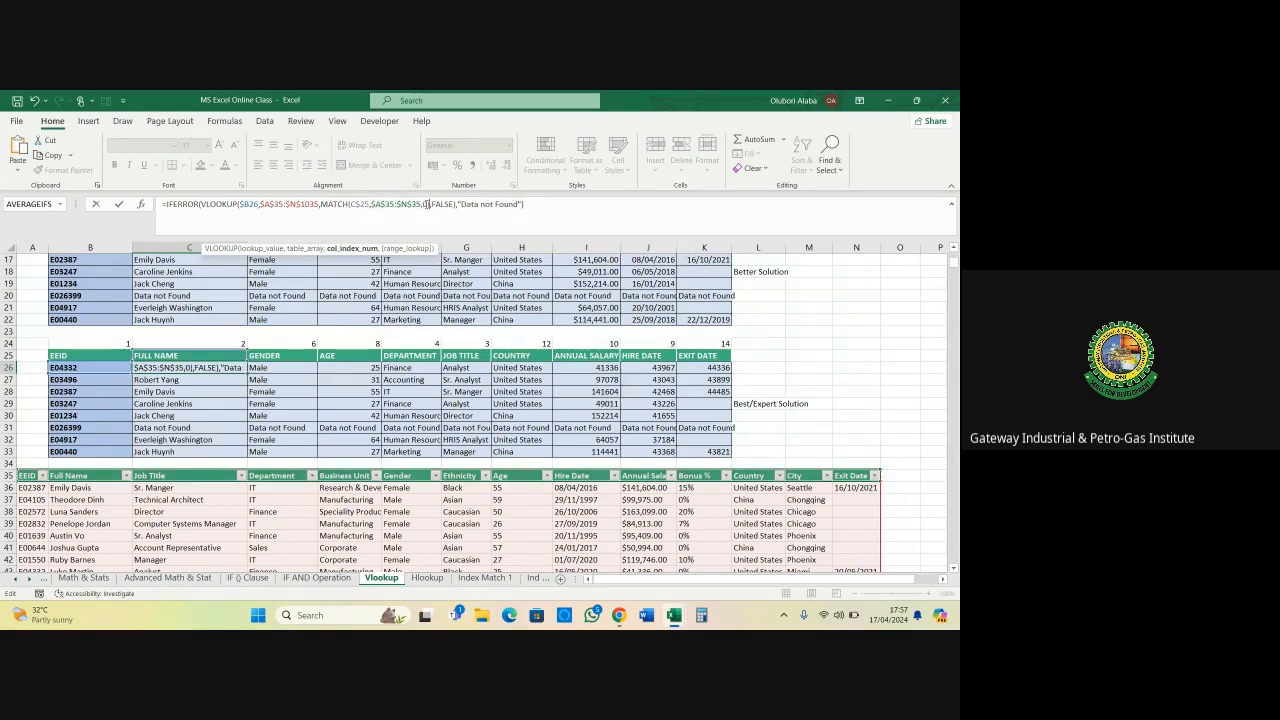
pyautogui.hotkey('ctrl', 'Return')
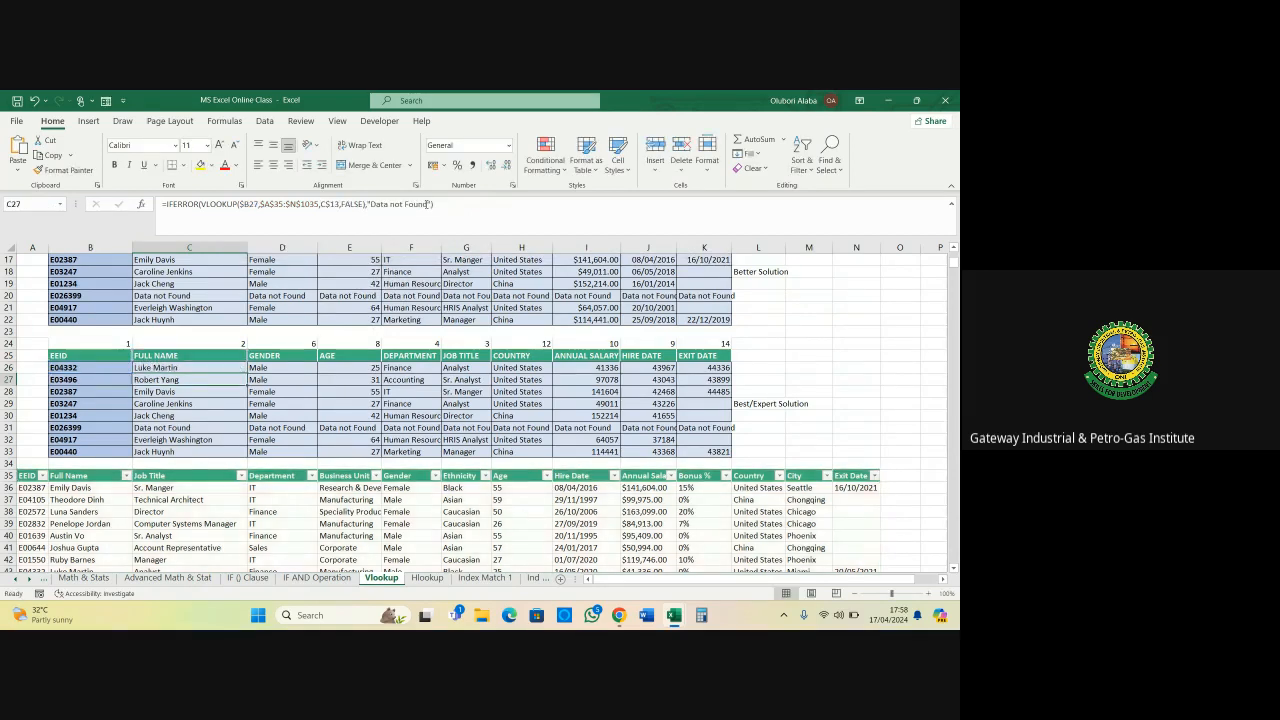
pyautogui.moveTo(244, 369); pyautogui.dragTo(731, 452)
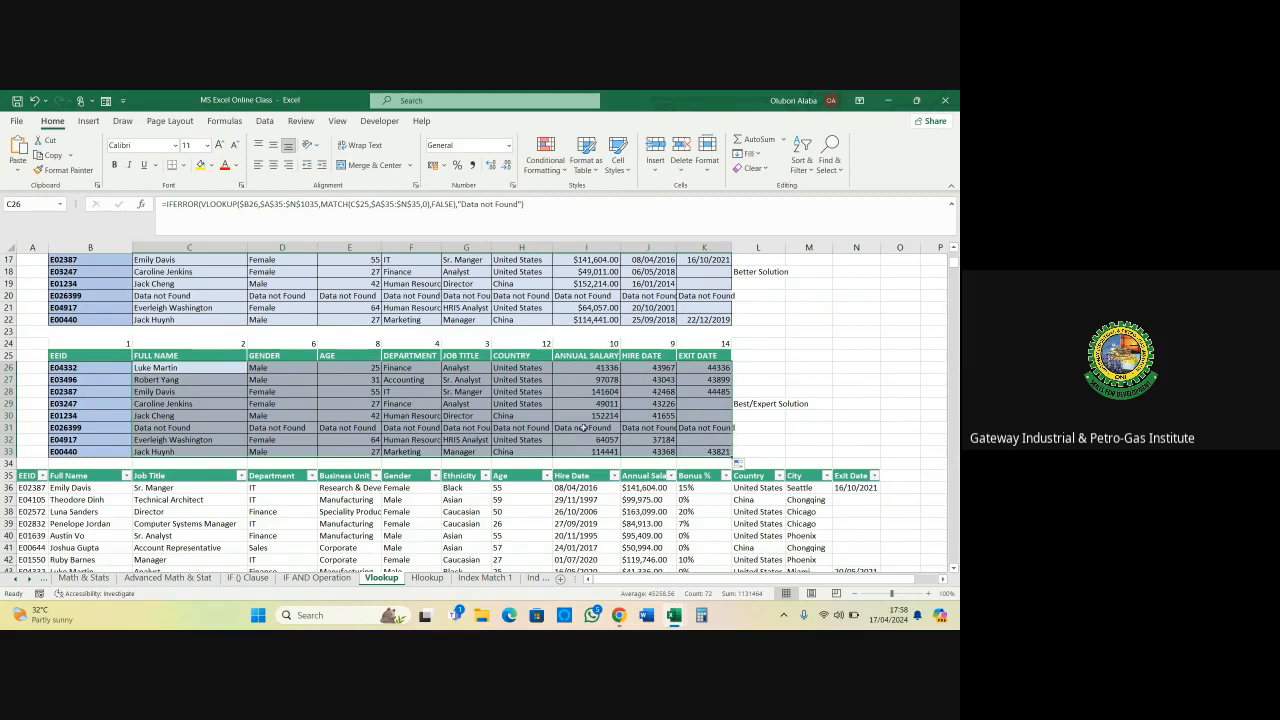
pyautogui.click(557, 416)
# Copy the currency format of I22 onto the Annual Salary cells I26:I33 with Format Painter
pyautogui.click(585, 319)
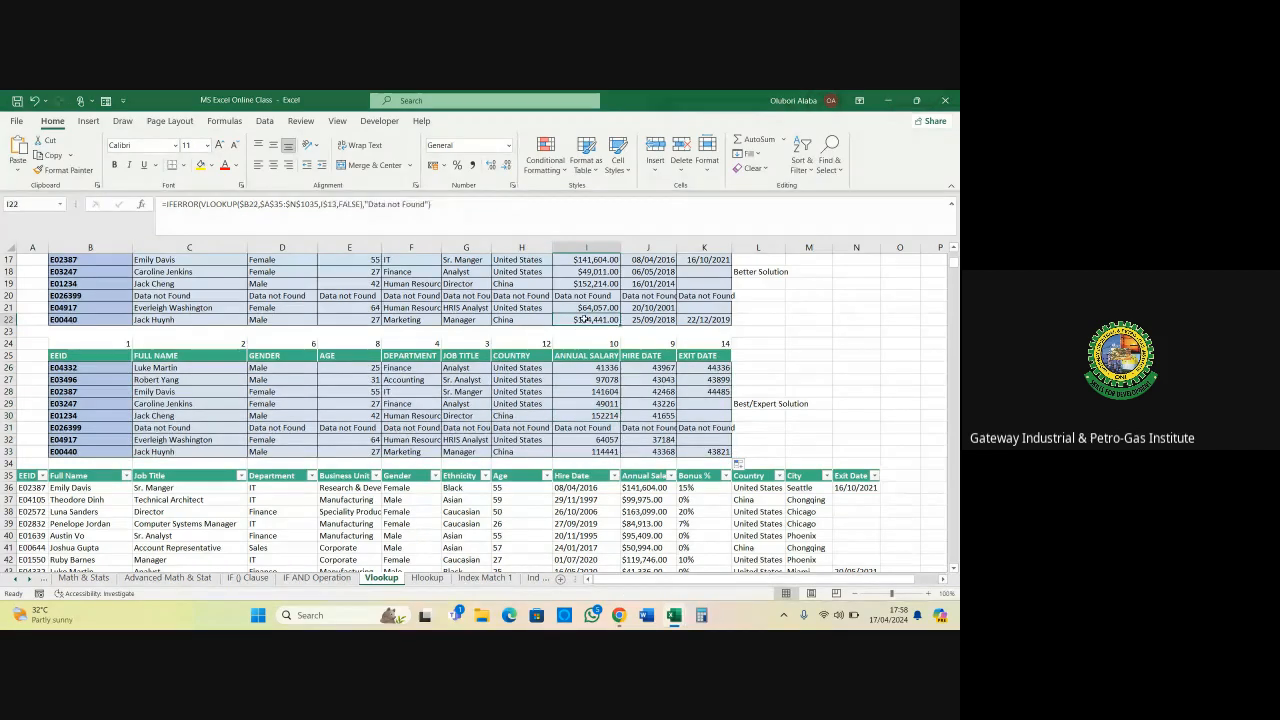
pyautogui.click(70, 170)
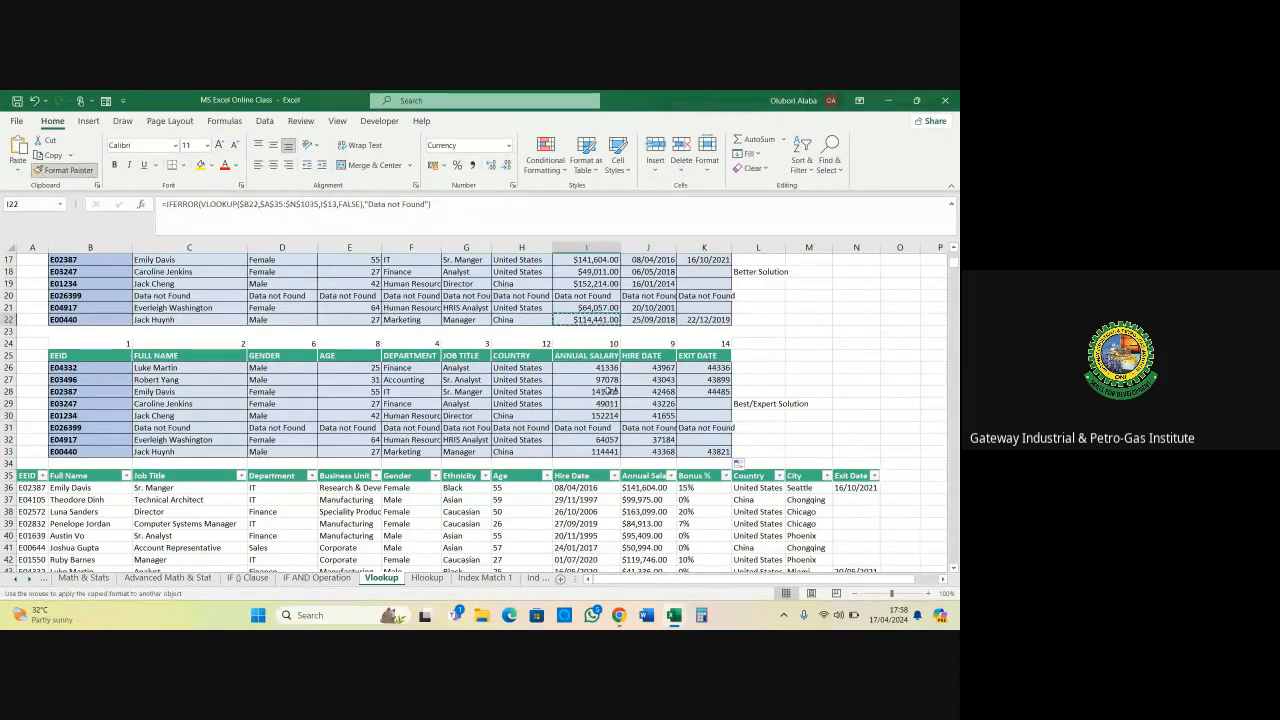
pyautogui.moveTo(600, 368); pyautogui.dragTo(611, 452)
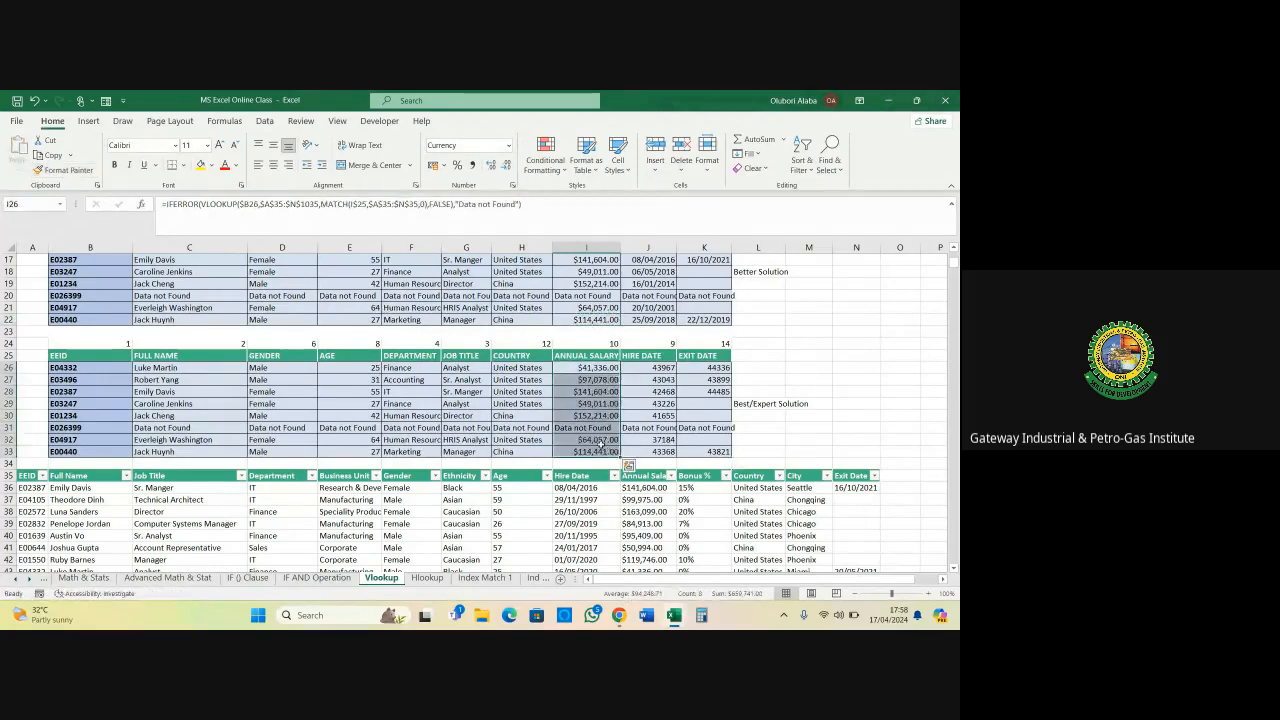
# Copy the date format of J22 onto the Hire Date and Exit Date cells J26:K33 with Format Painter
pyautogui.click(640, 320)
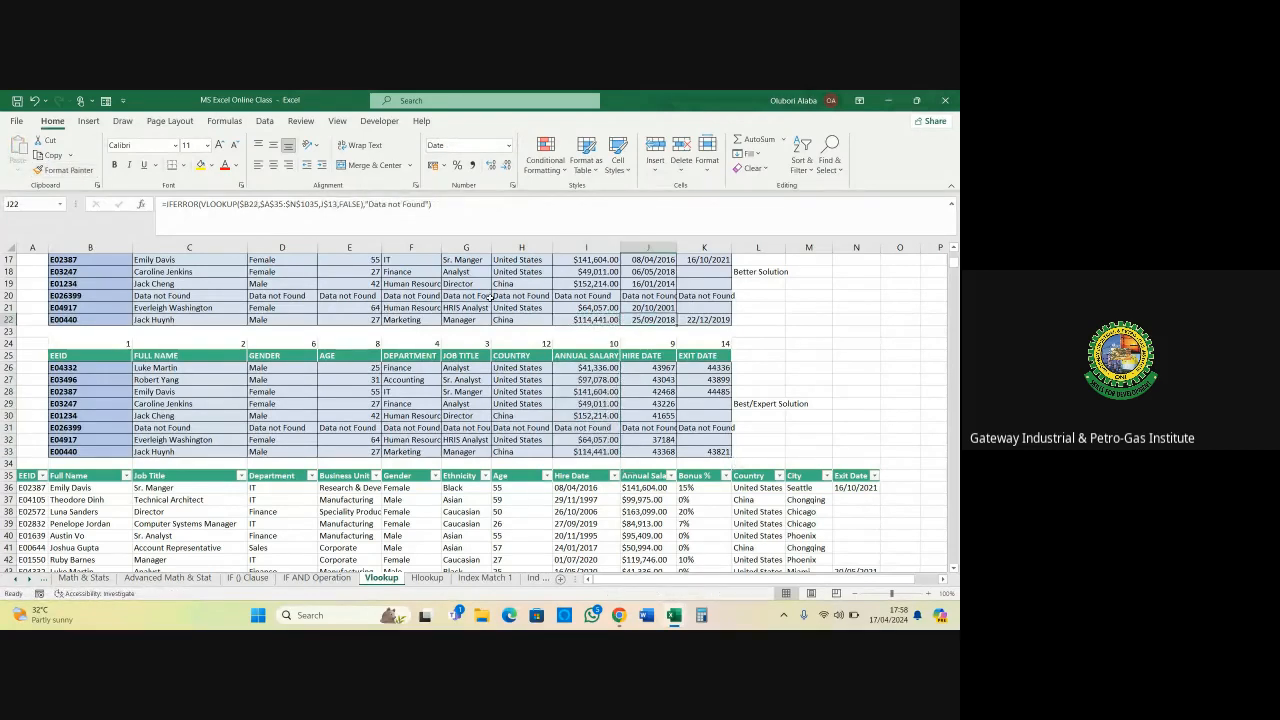
pyautogui.click(70, 170)
pyautogui.moveTo(642, 367)
pyautogui.mouseDown()
pyautogui.moveTo(700, 405)
pyautogui.moveTo(705, 452)
pyautogui.mouseUp()
pyautogui.click(704, 415)
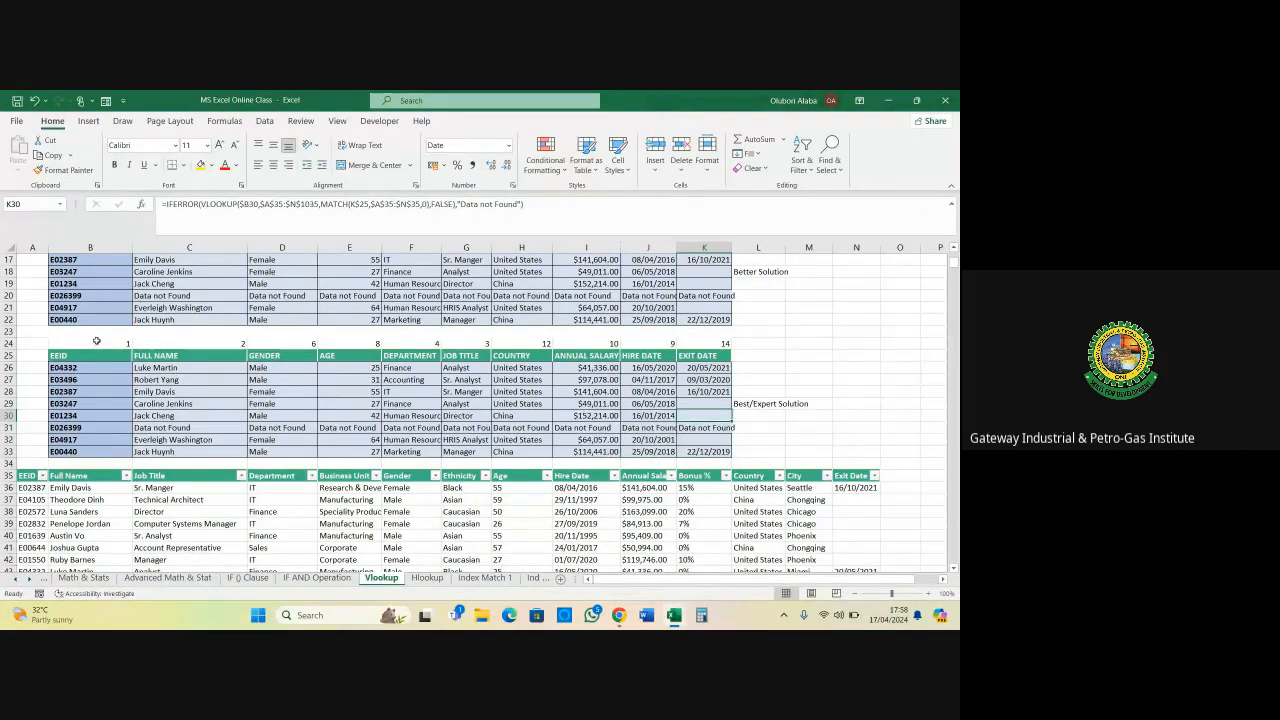
# Clear the helper MATCH formulas from B24:K24 above the Best/Expert Solution table
pyautogui.moveTo(100, 344); pyautogui.dragTo(690, 344)
pyautogui.press('Delete')
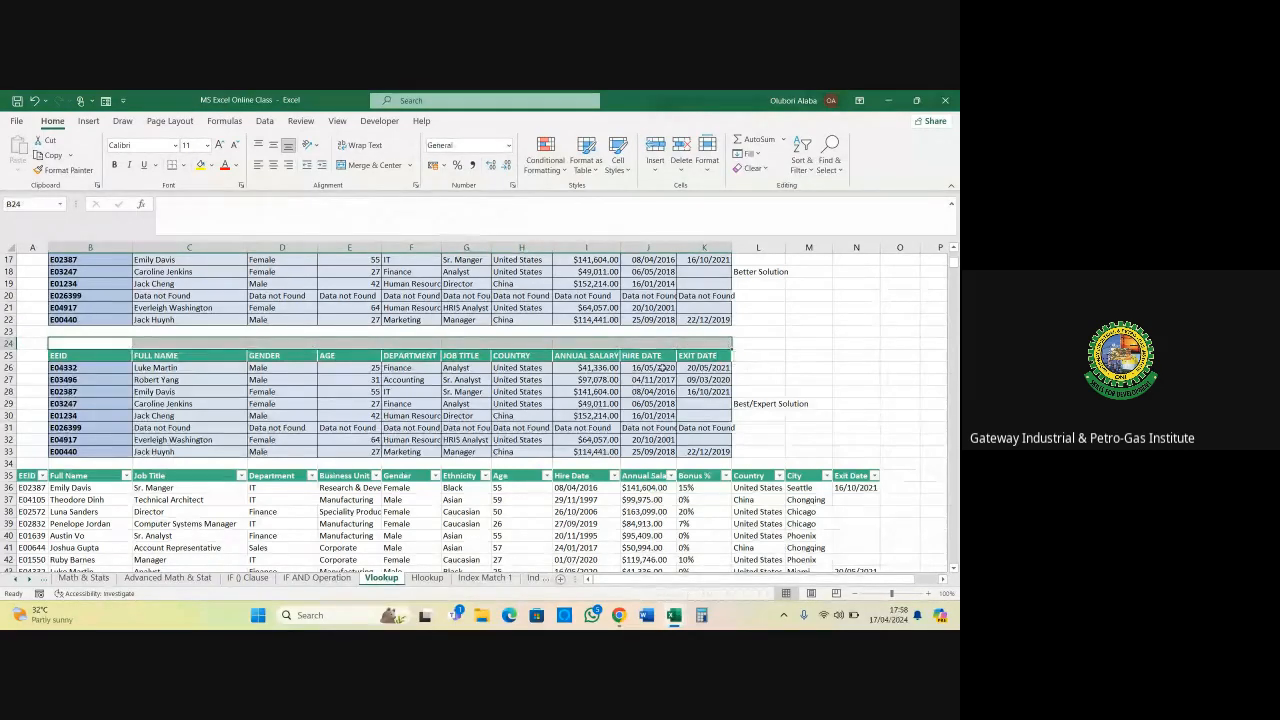
pyautogui.scroll(-1, 652, 365)
pyautogui.click(528, 383)
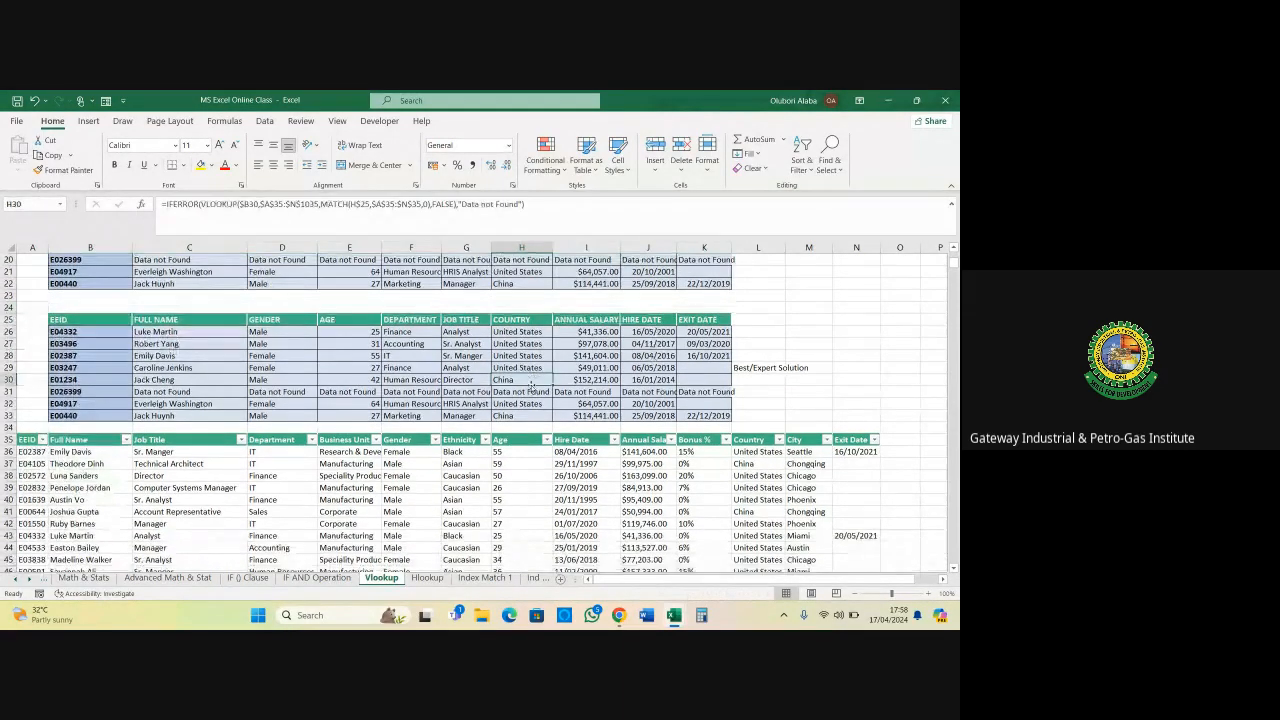
pyautogui.scroll(2, 525, 360)
pyautogui.scroll(2, 525, 360)
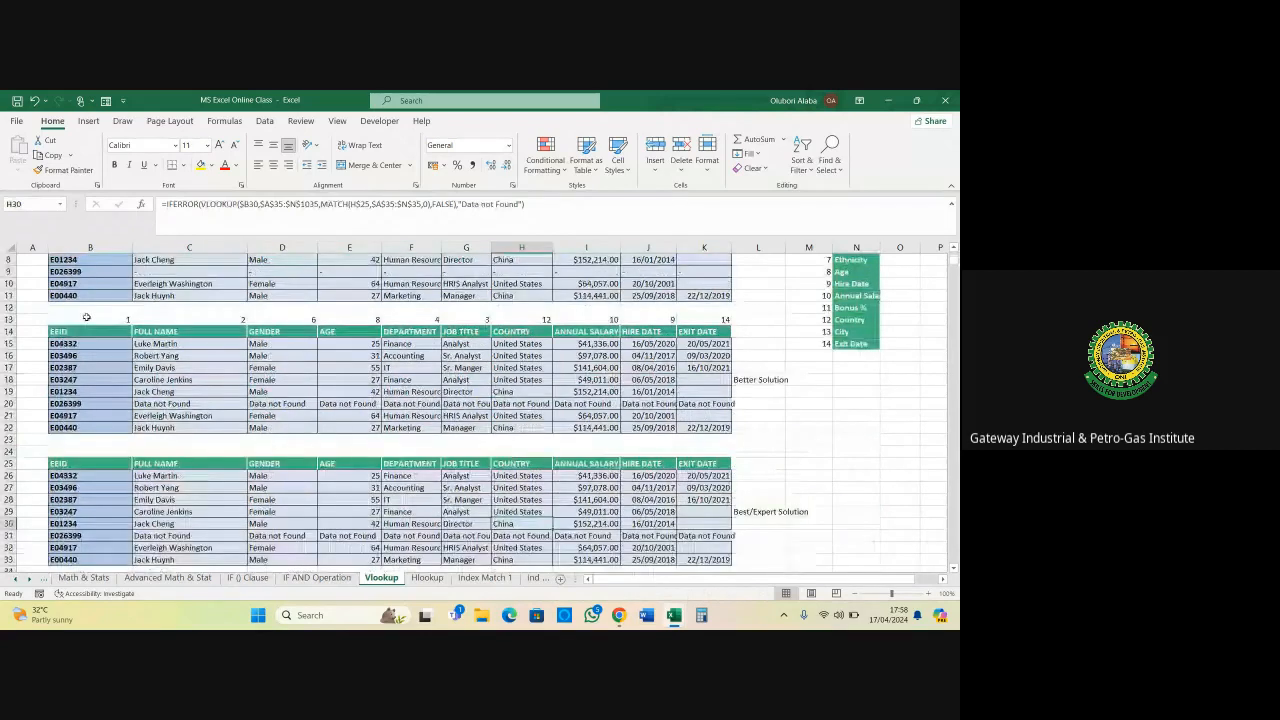
# Try clearing the helper MATCH formulas from B13:K13 above the Better Solution table, and undo the deletion
pyautogui.moveTo(87, 317); pyautogui.dragTo(693, 314)
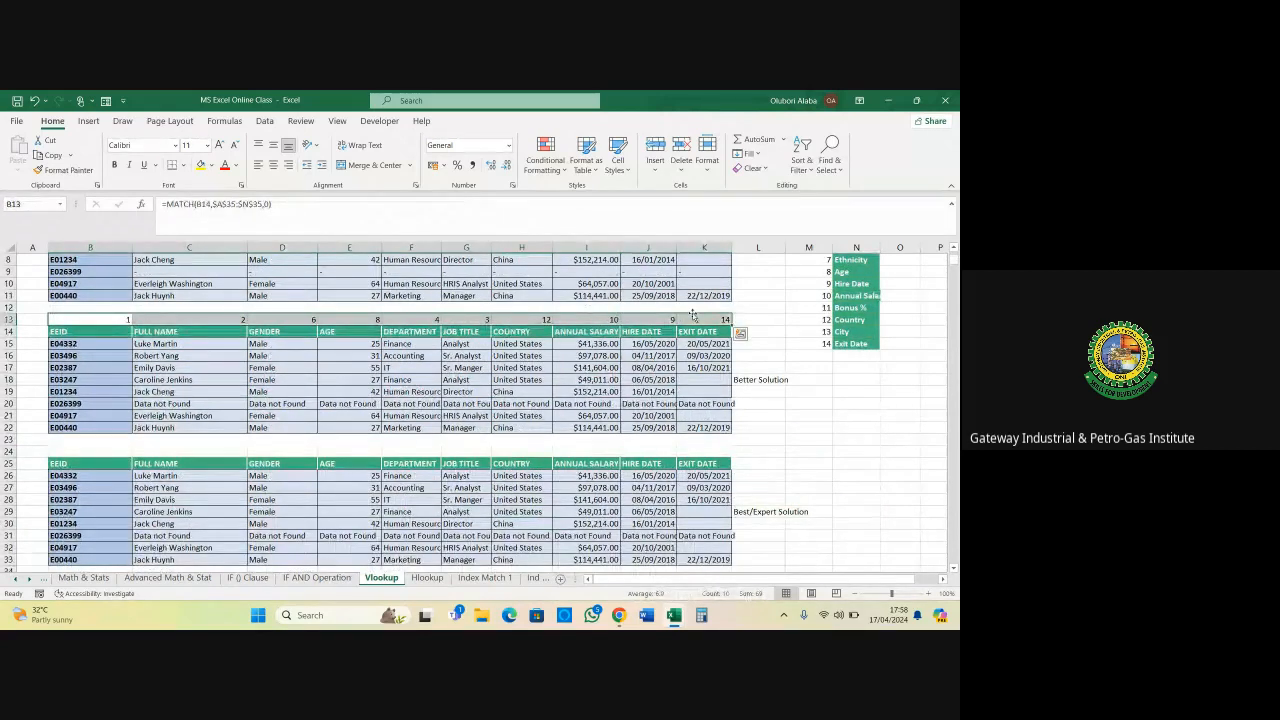
pyautogui.press('Delete')
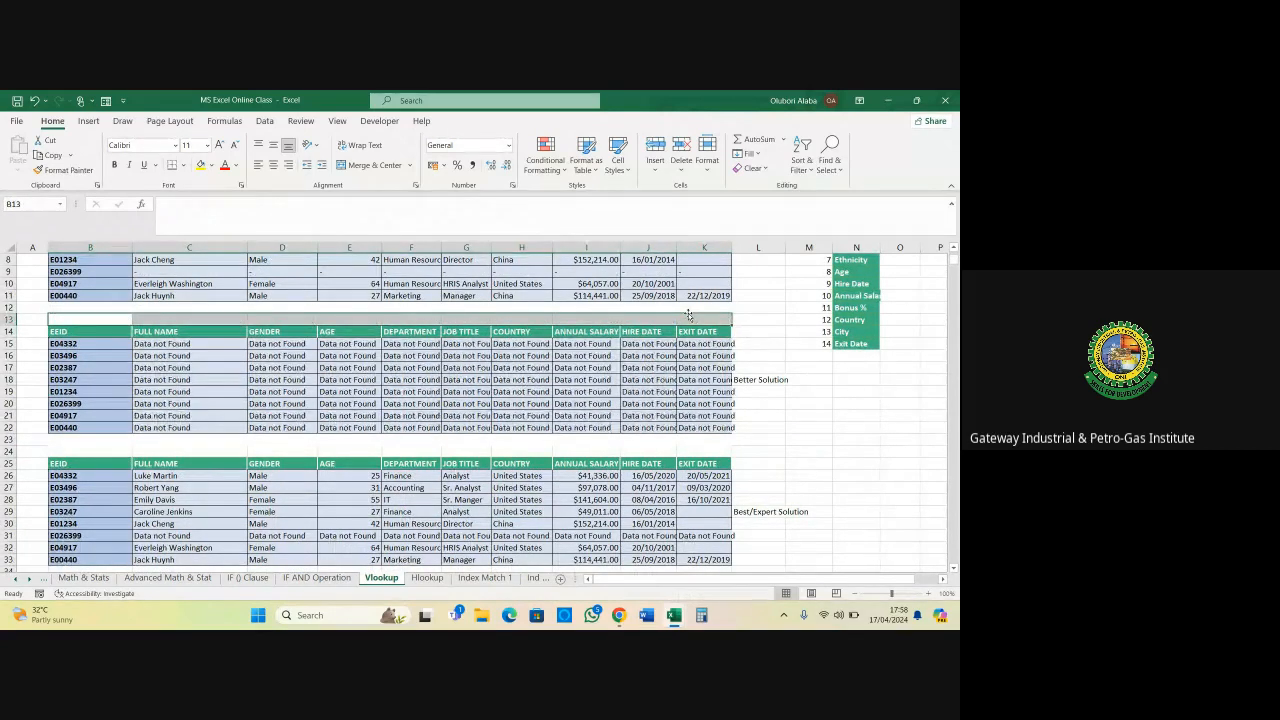
pyautogui.hotkey('ctrl', 'z')
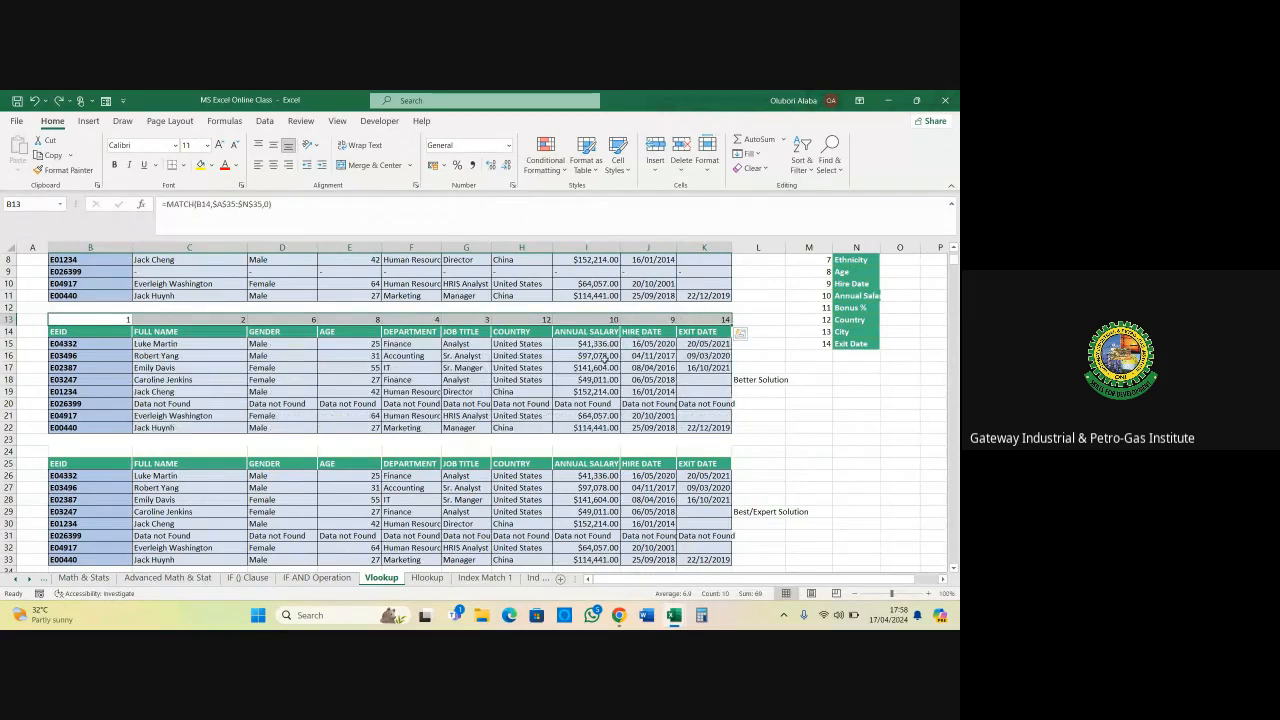
# Examine the IFERROR VLOOKUP formula with the nested MATCH in C26 of the Best/Expert Solution table, leaving it unedited
pyautogui.click(500, 404)
pyautogui.scroll(-2, 487, 414)
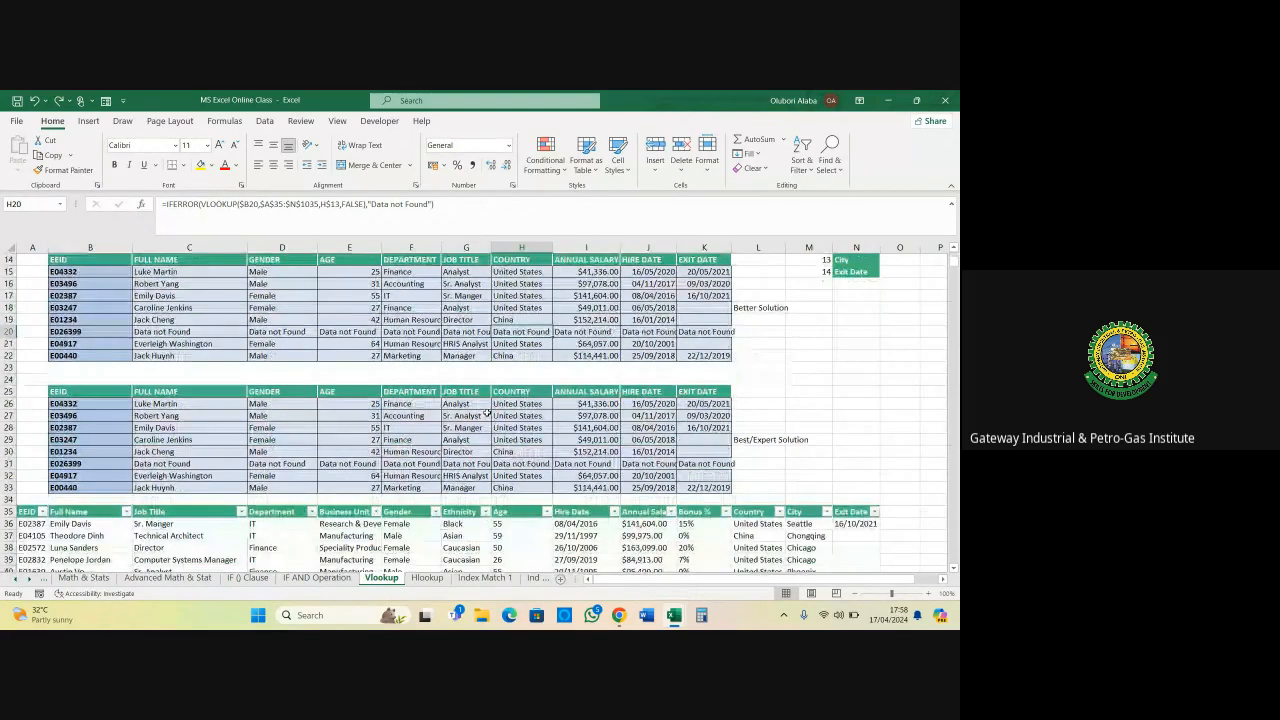
pyautogui.scroll(-1, 487, 412)
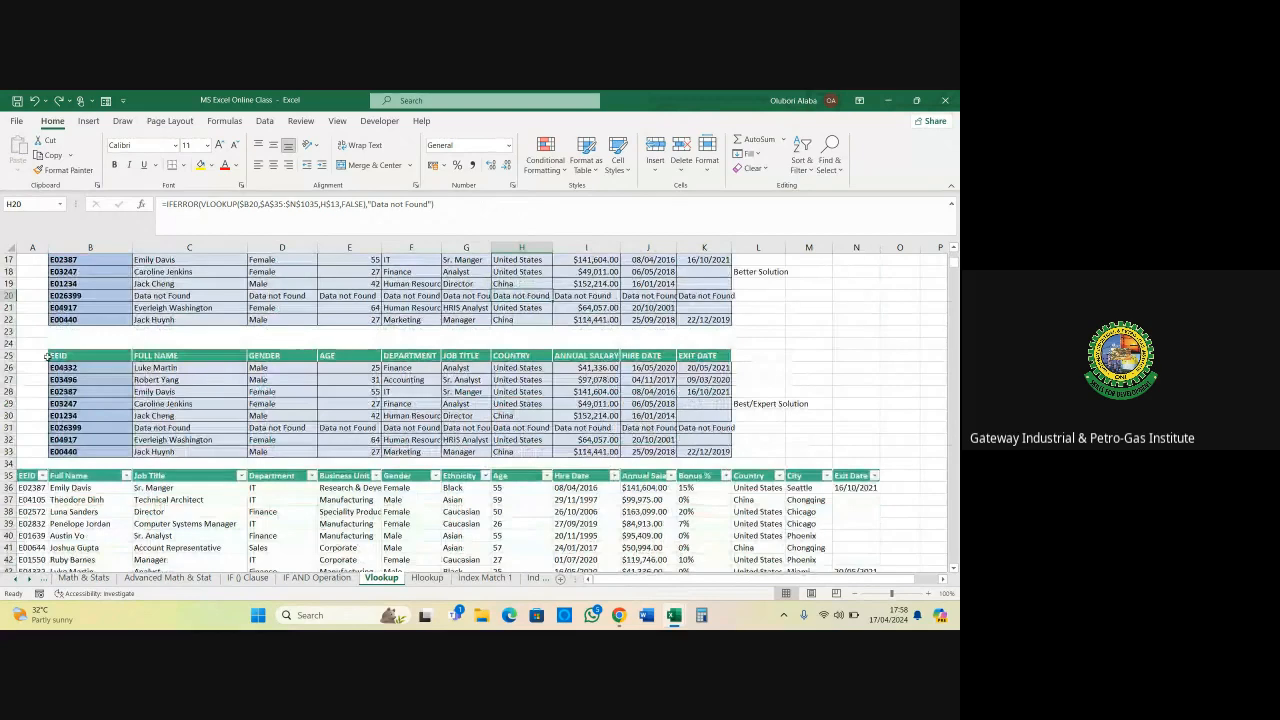
pyautogui.moveTo(46, 345); pyautogui.dragTo(724, 458)
pyautogui.click(416, 417)
pyautogui.click(136, 366)
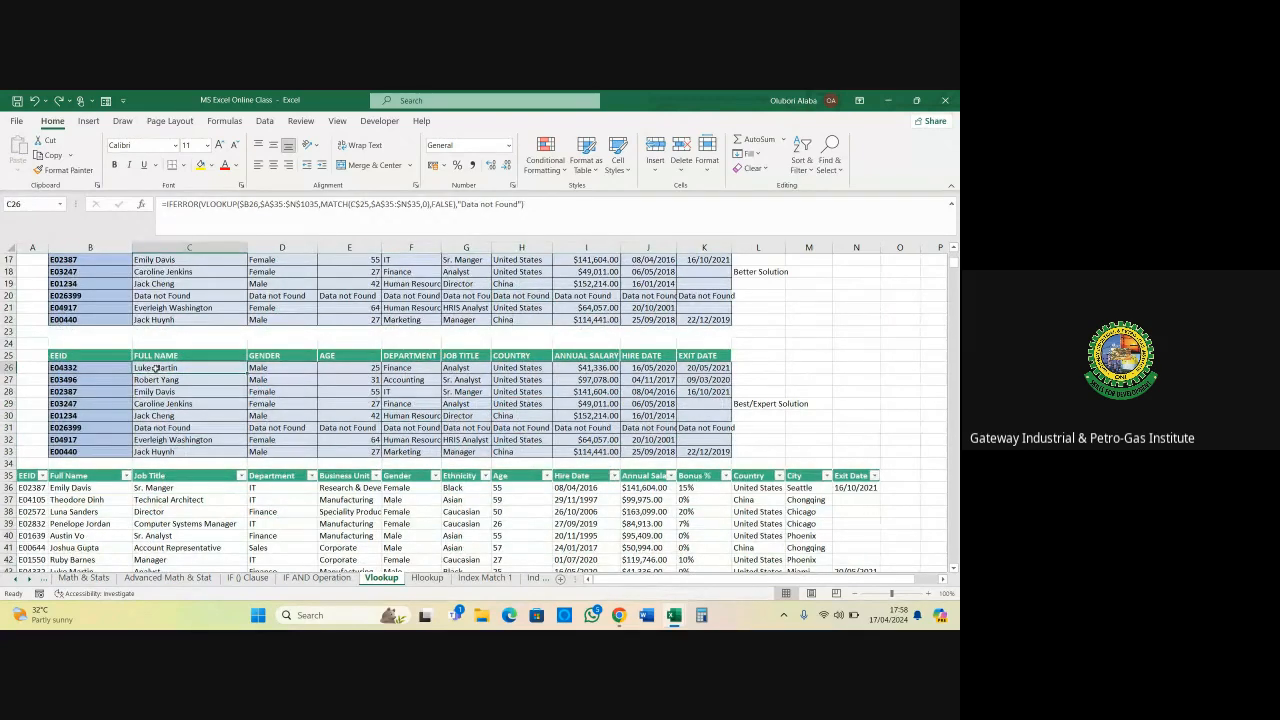
pyautogui.click(565, 212)
pyautogui.moveTo(565, 212); pyautogui.dragTo(162, 209)
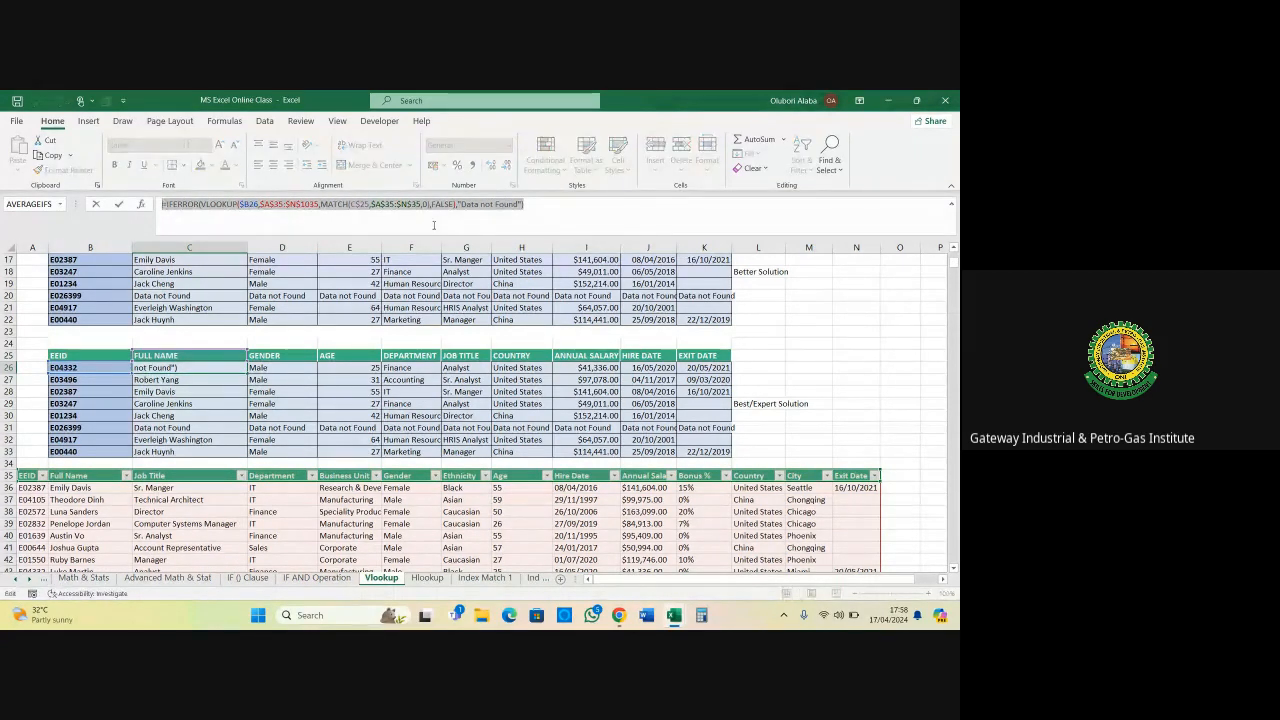
pyautogui.click(560, 206)
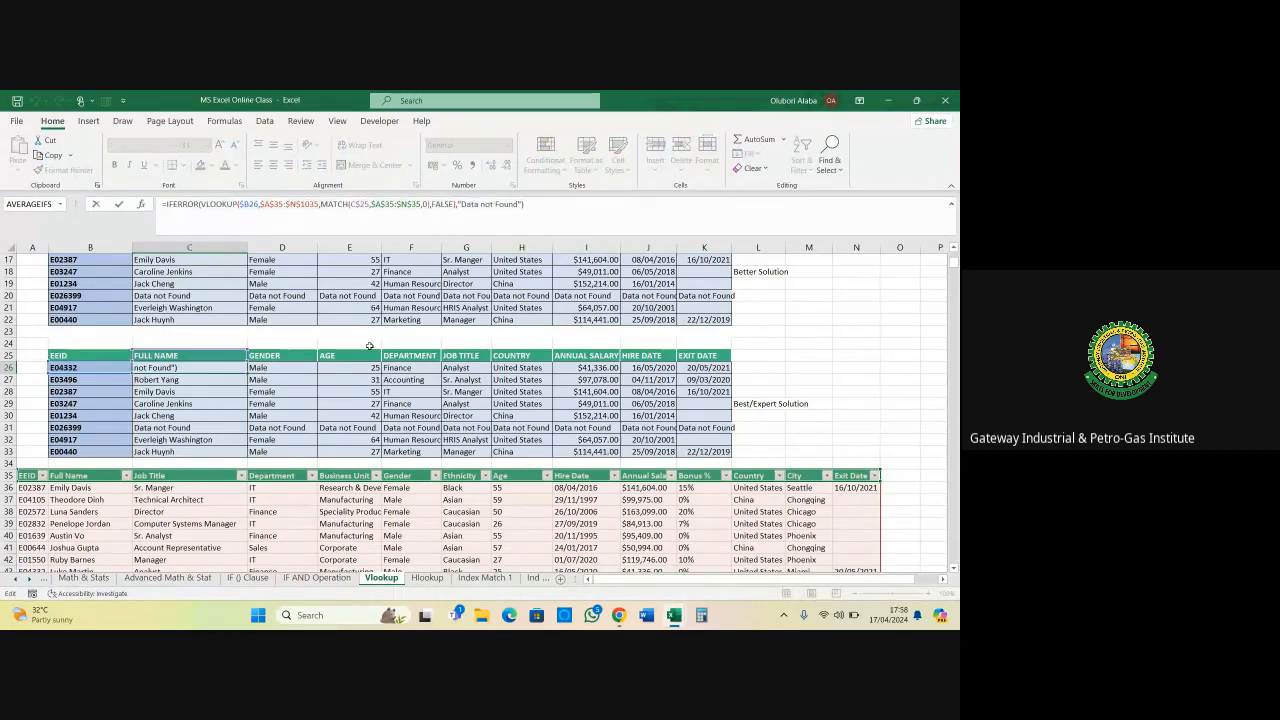
pyautogui.click(347, 381)
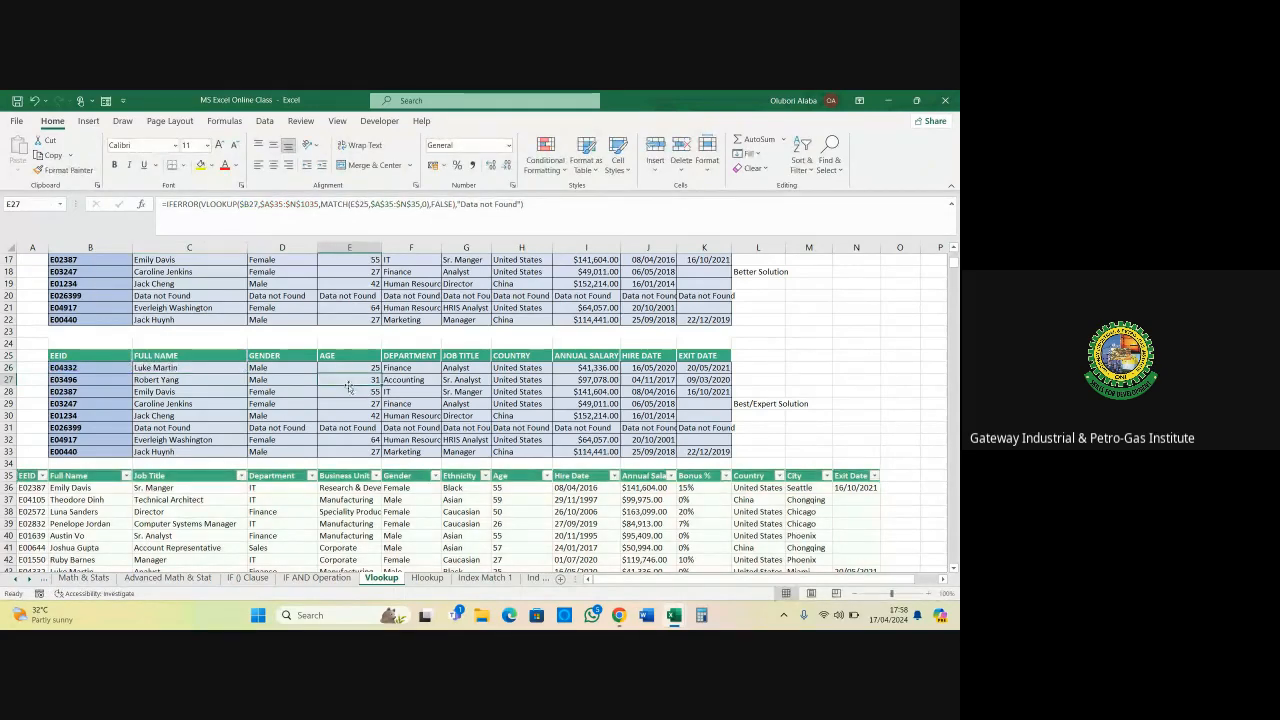
# Review the Best/Expert Solution table and compare it with the Good Solution and Better Solution tables above it
pyautogui.click(163, 368)
pyautogui.moveTo(52, 348); pyautogui.dragTo(697, 451)
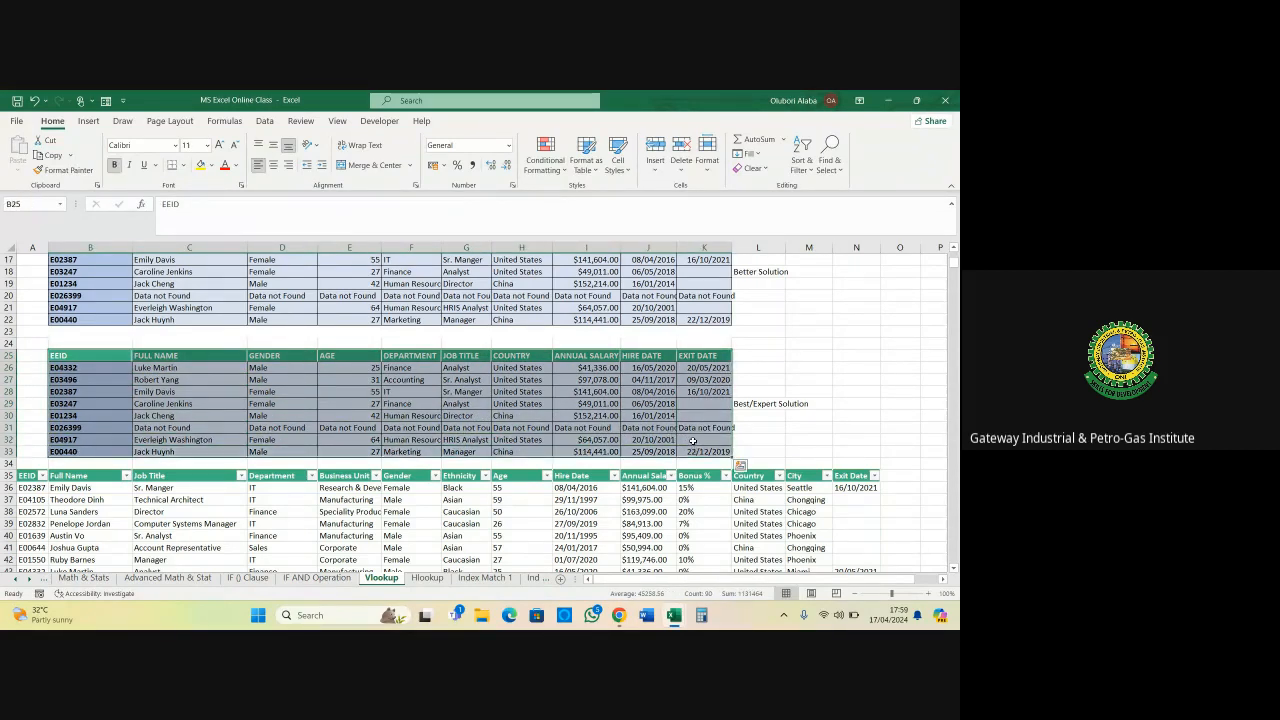
pyautogui.click(597, 403)
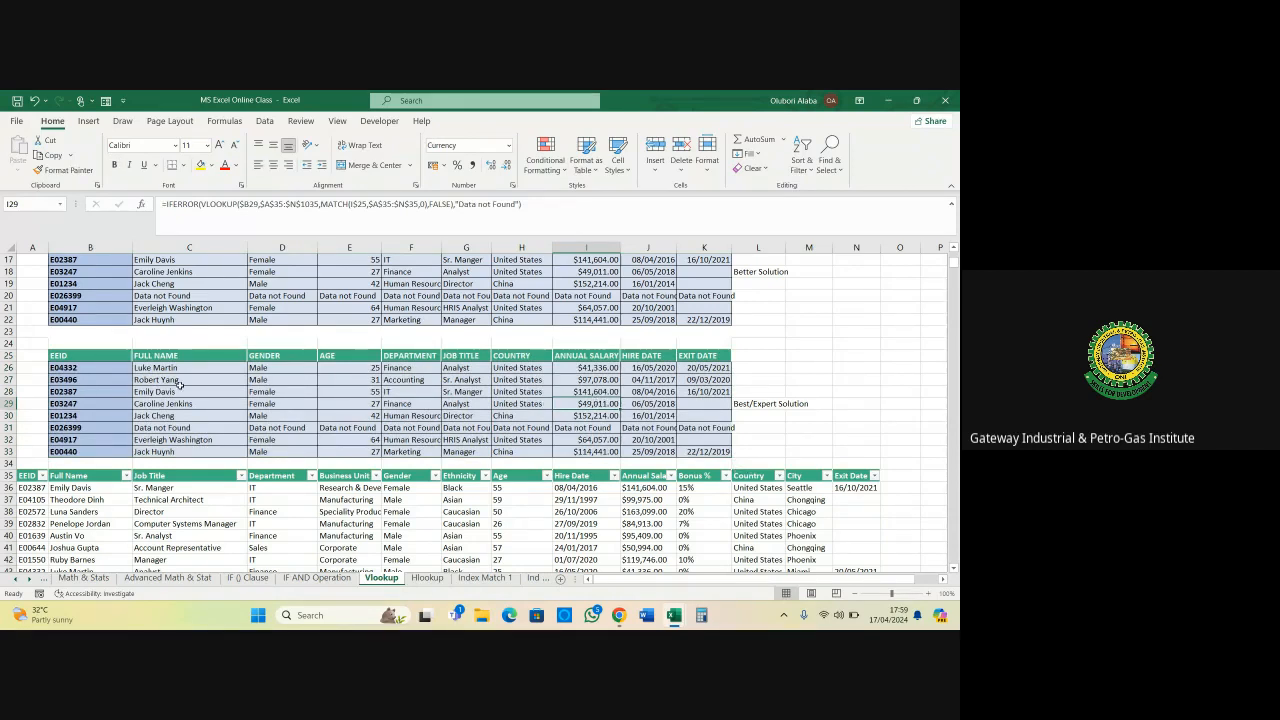
pyautogui.moveTo(60, 355); pyautogui.dragTo(698, 451)
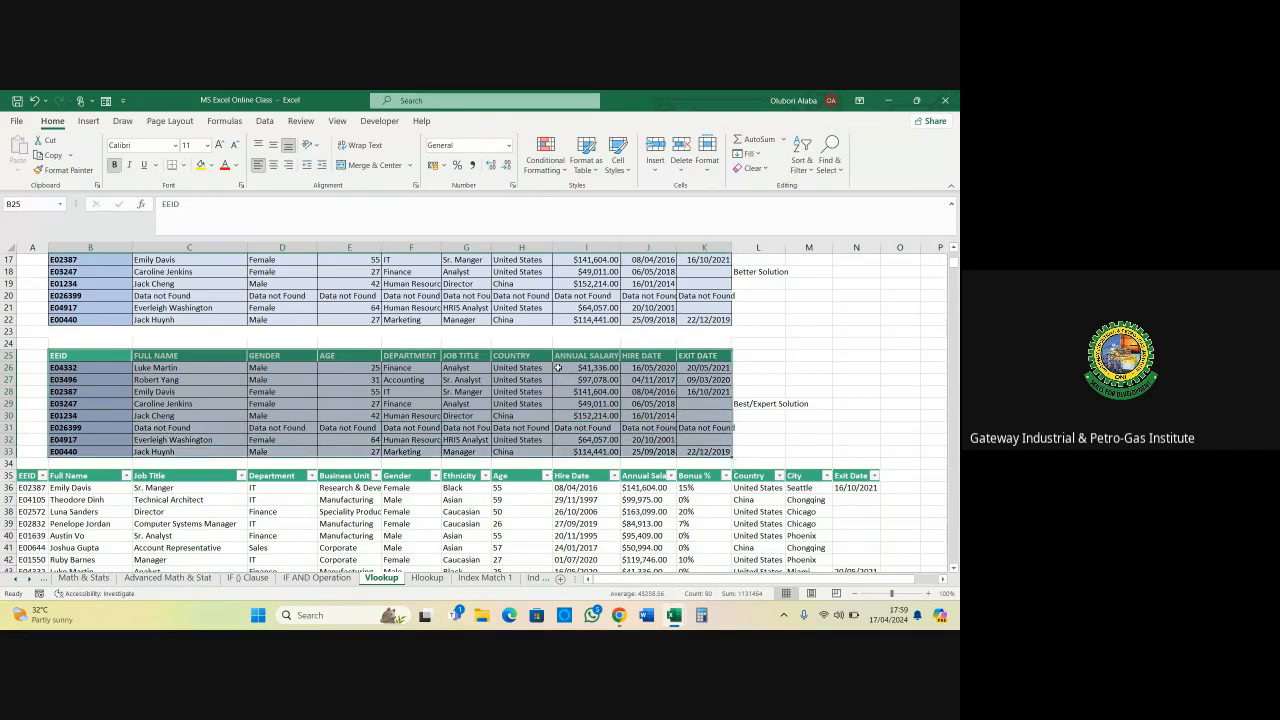
pyautogui.scroll(2, 545, 365)
pyautogui.scroll(2, 545, 365)
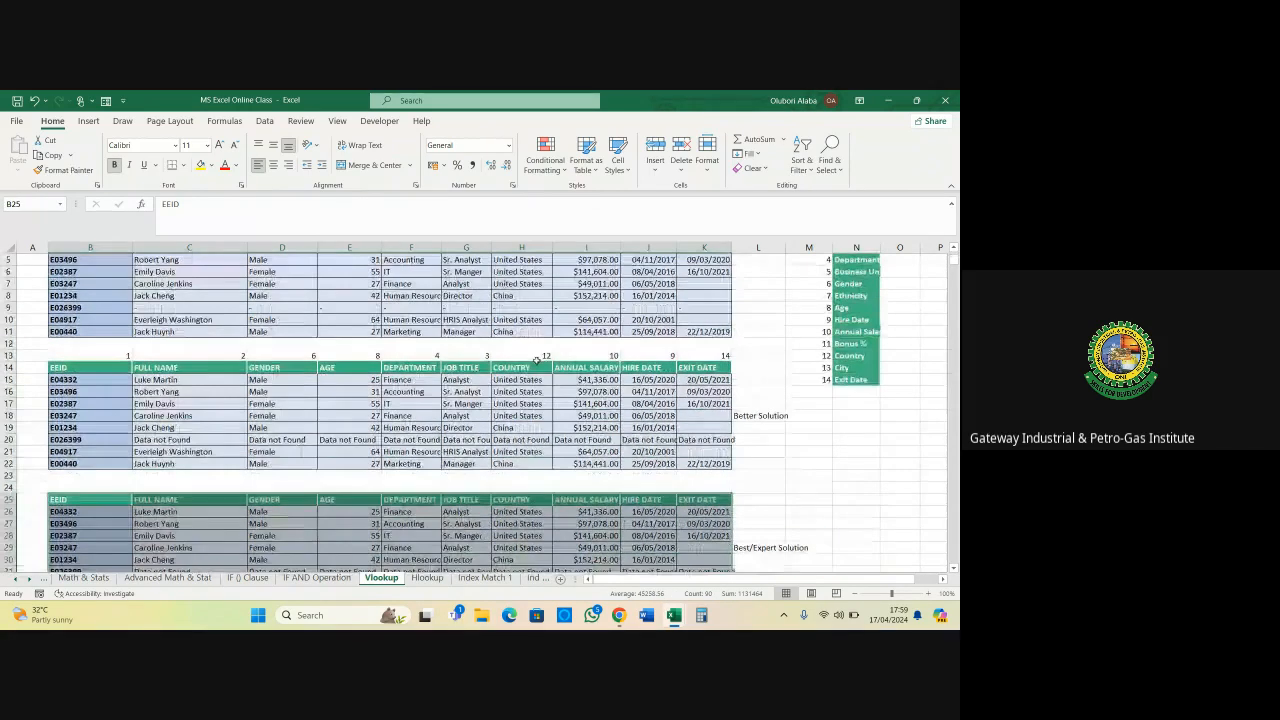
pyautogui.click(422, 331)
pyautogui.scroll(2, 424, 330)
pyautogui.click(757, 296)
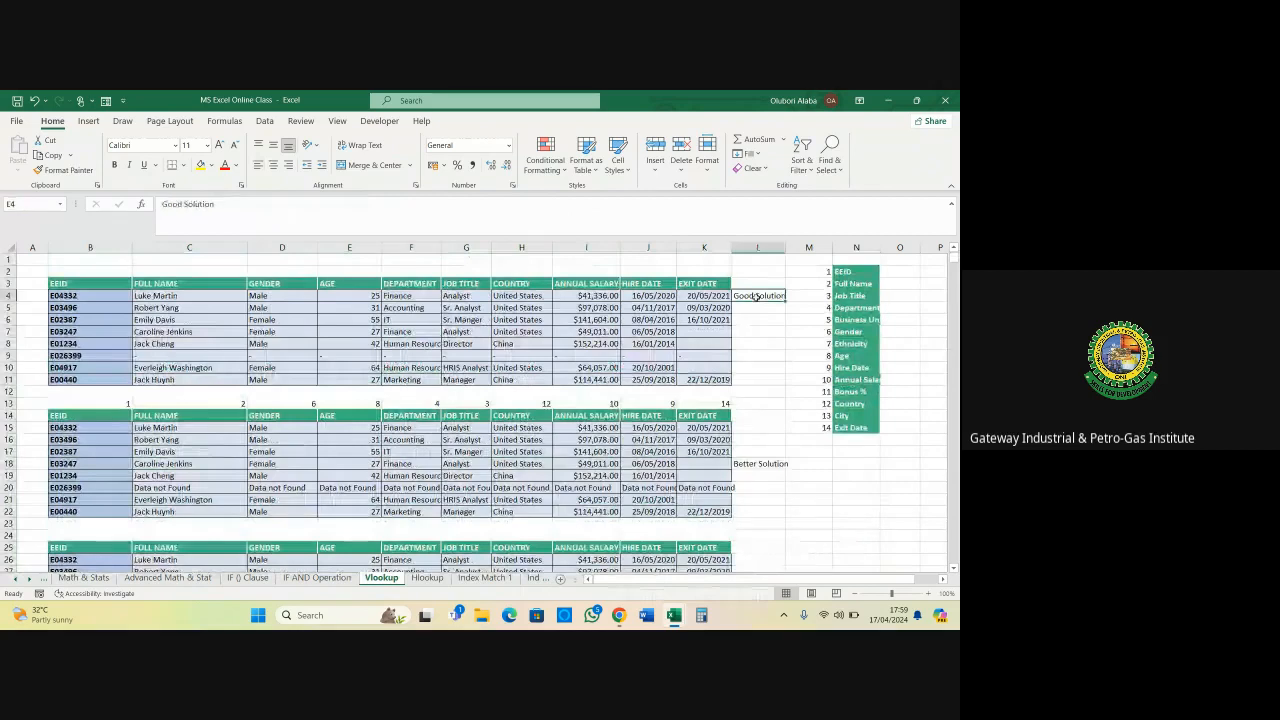
pyautogui.moveTo(50, 271); pyautogui.dragTo(713, 381)
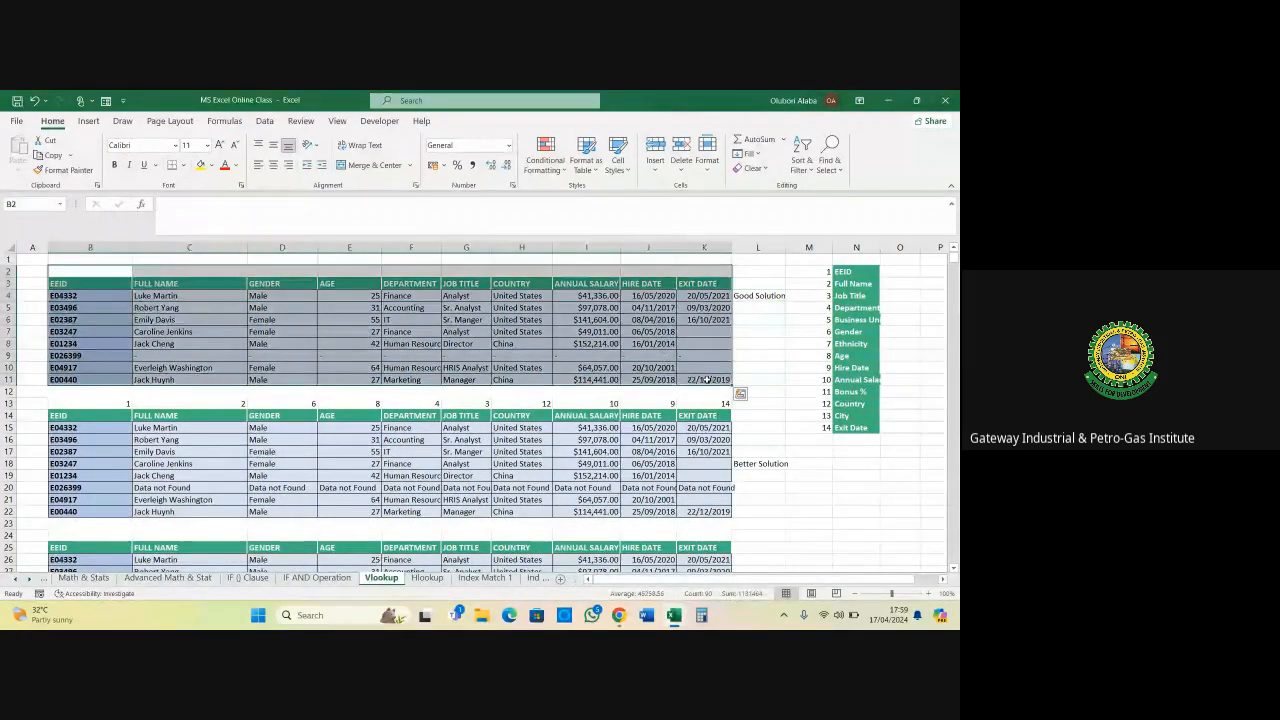
pyautogui.click(614, 344)
pyautogui.scroll(-1, 607, 355)
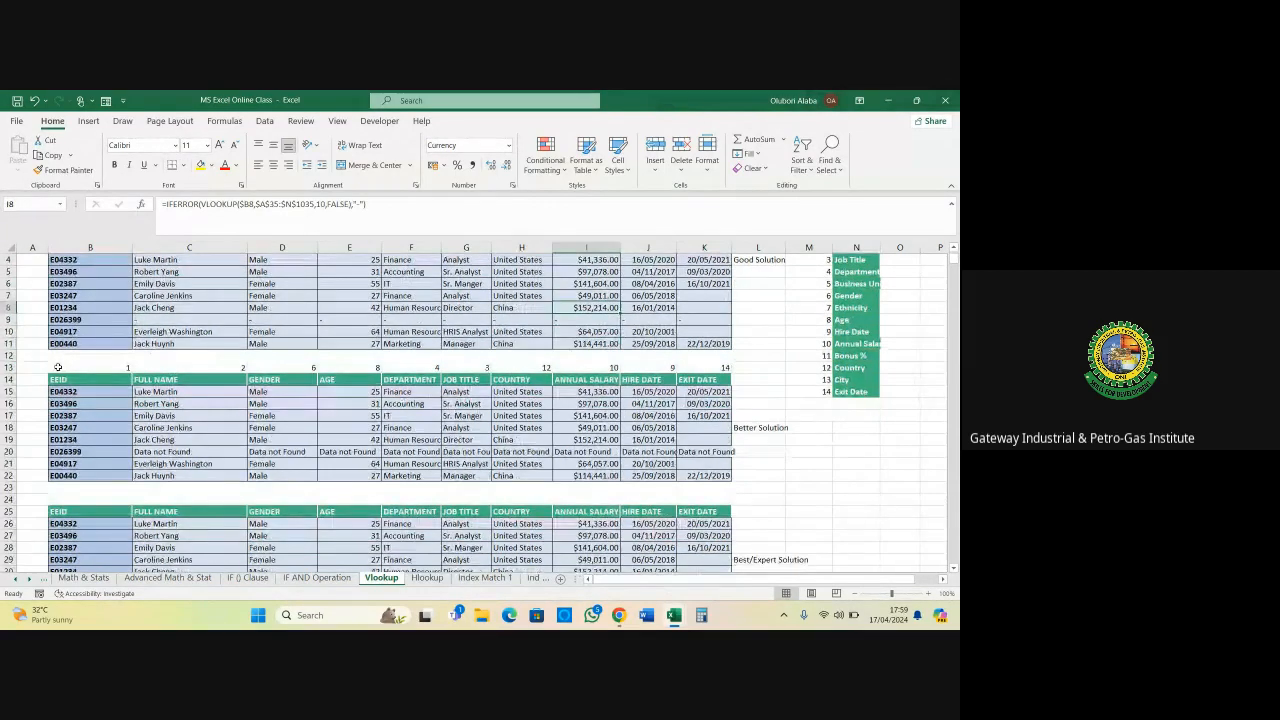
pyautogui.moveTo(46, 368); pyautogui.dragTo(714, 474)
pyautogui.scroll(-1, 488, 420)
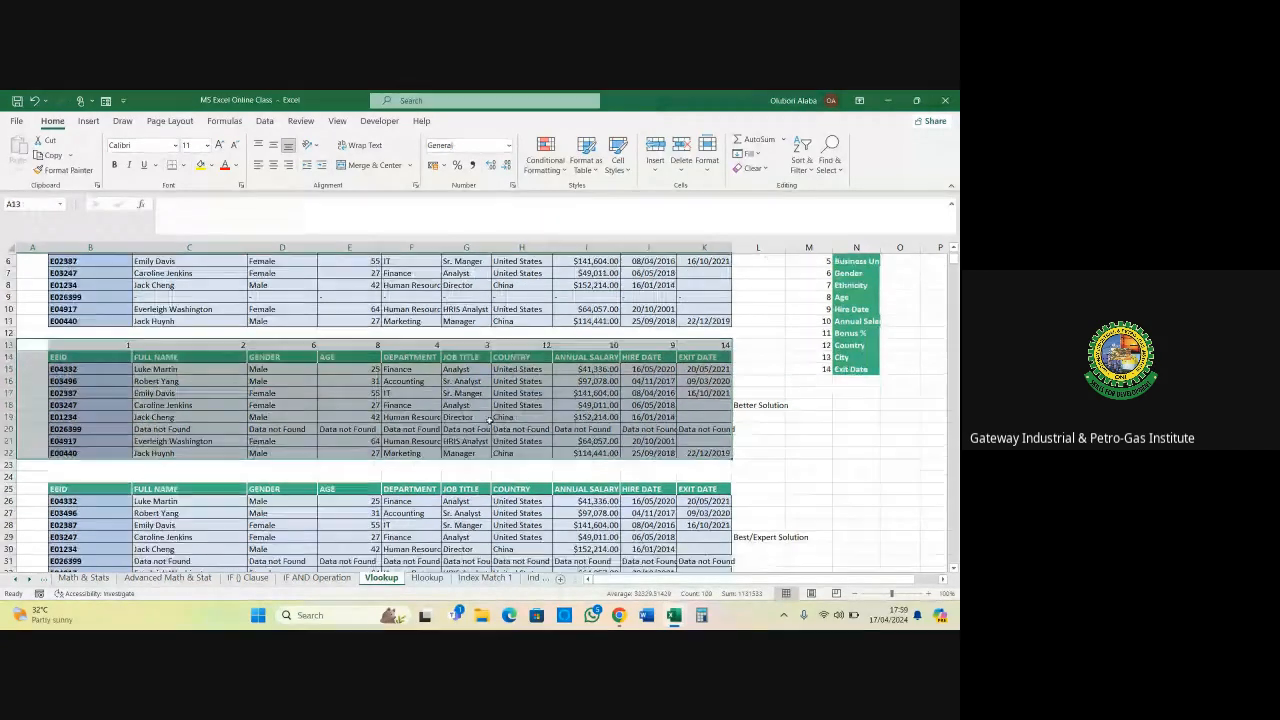
pyautogui.scroll(-2, 489, 420)
pyautogui.moveTo(35, 390); pyautogui.dragTo(730, 502)
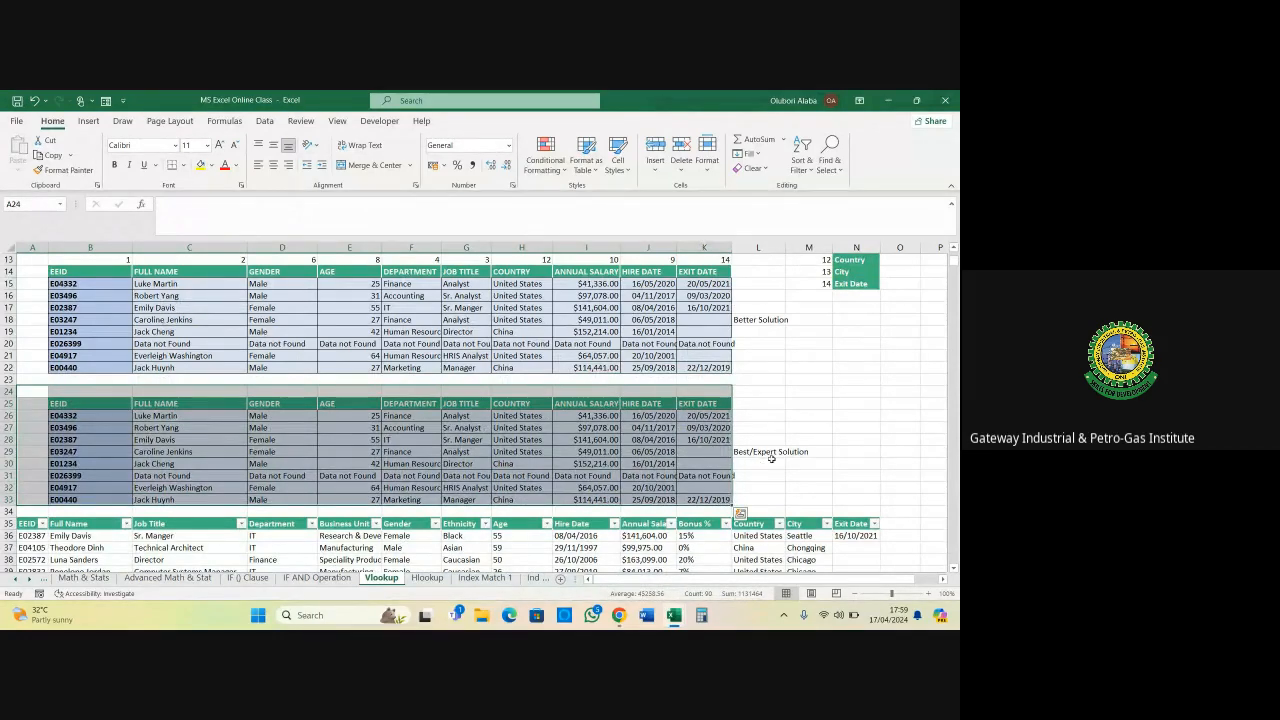
pyautogui.click(771, 458)
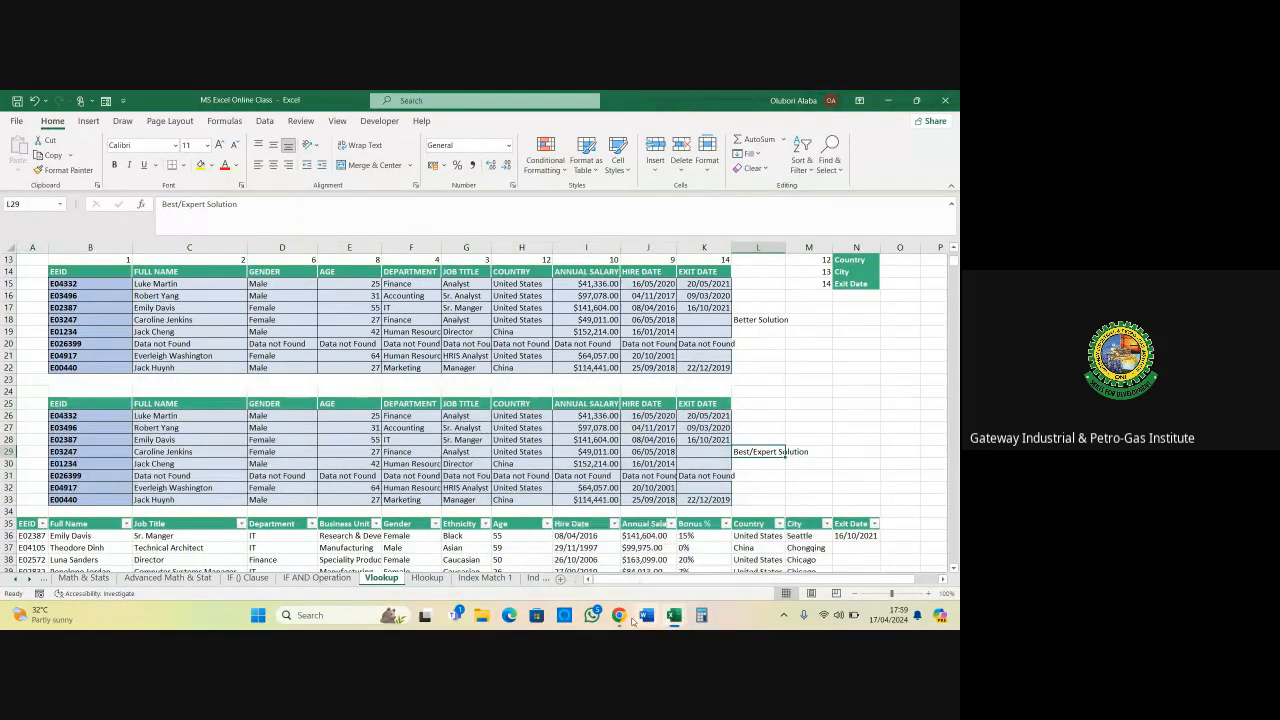
# Switch to the Google Meet call in Chrome and request to stop the meeting recording
pyautogui.moveTo(622, 618)
pyautogui.click(598, 573)
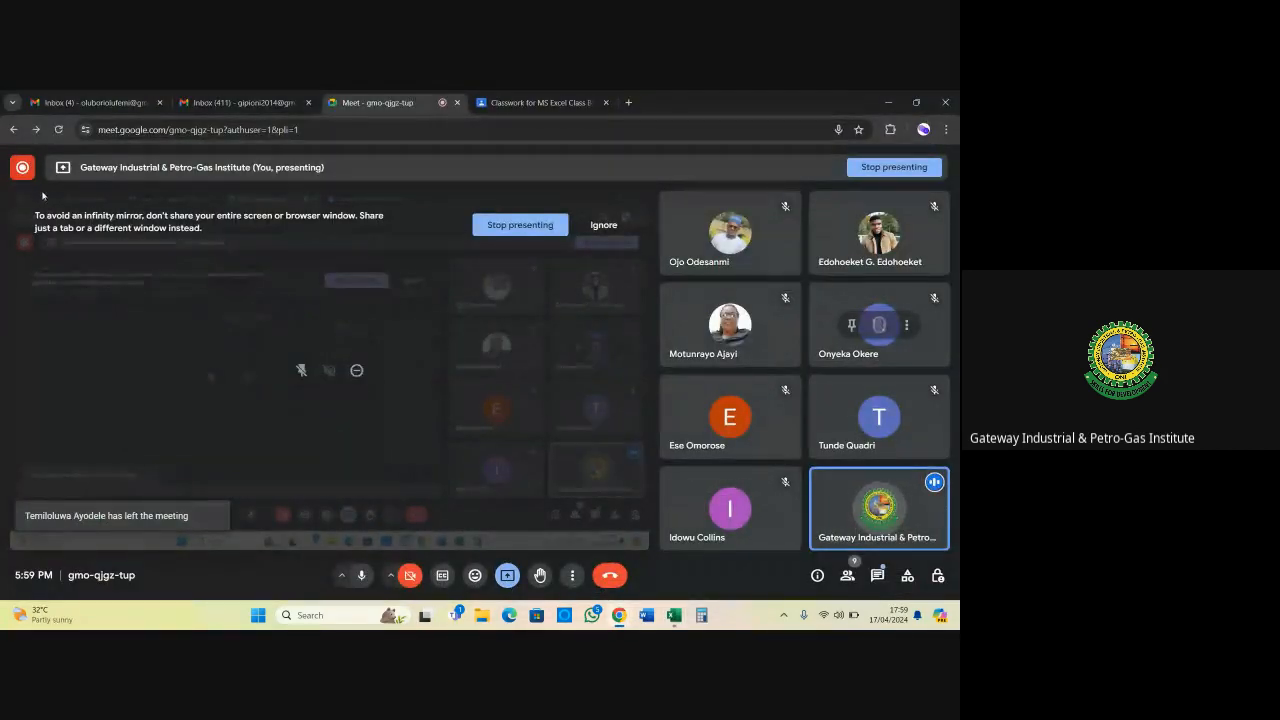
pyautogui.moveTo(24, 168)
pyautogui.click(128, 168)
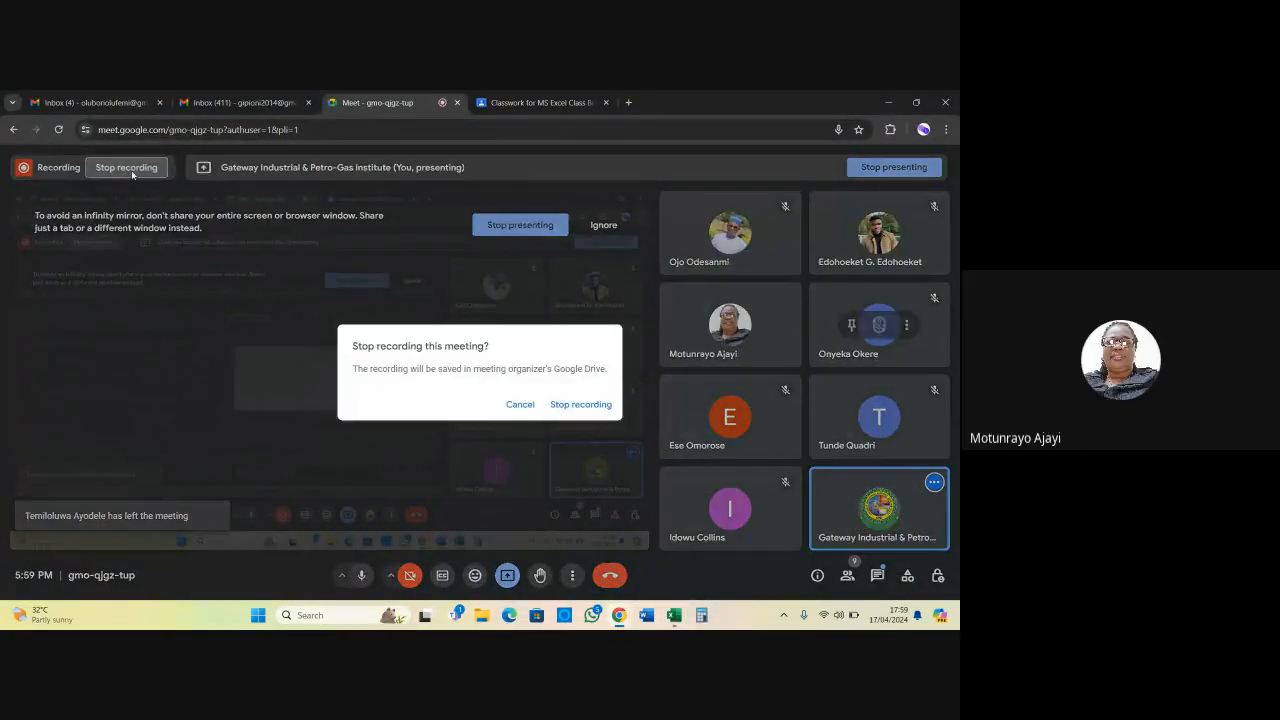